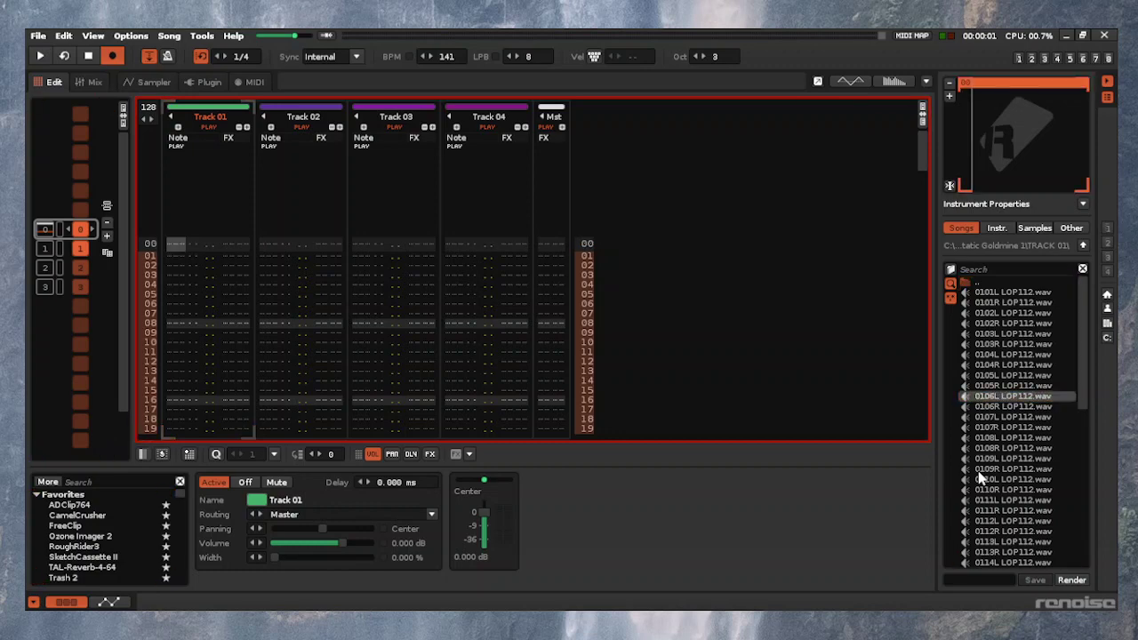
Preview the samples from 0105R LOP112.wav to 0108L LOP112.wav in the TRACK 01 folder of the disk browser
{"action": "key", "text": "ctrl+Tab"}
{"action": "key", "text": "ctrl+Tab"}
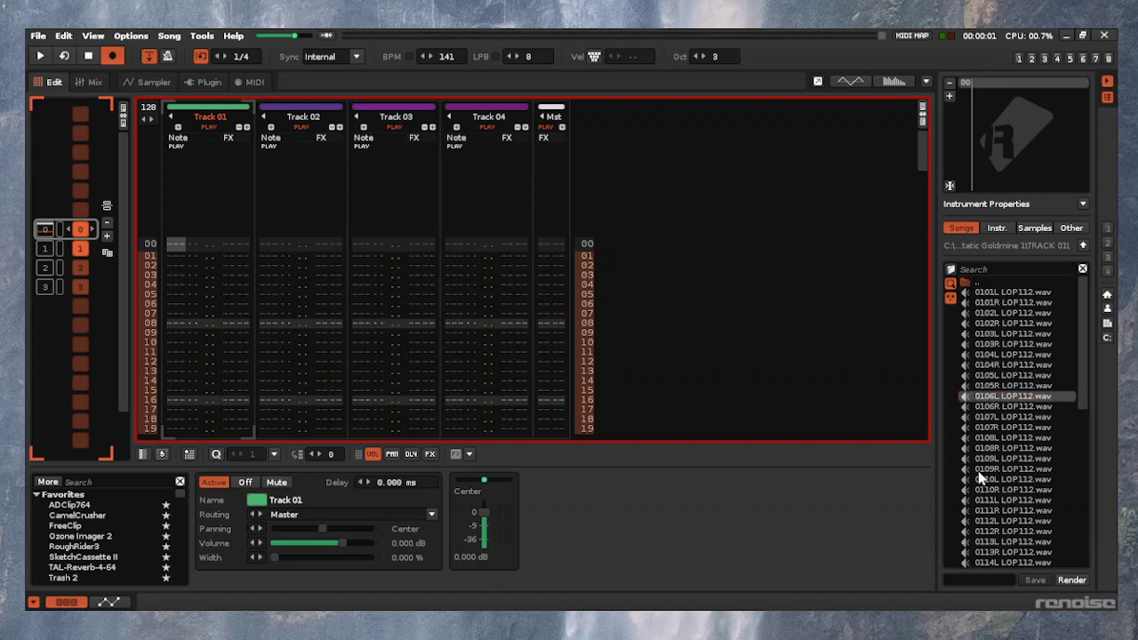
{"action": "key", "text": "ctrl+shift+Tab"}
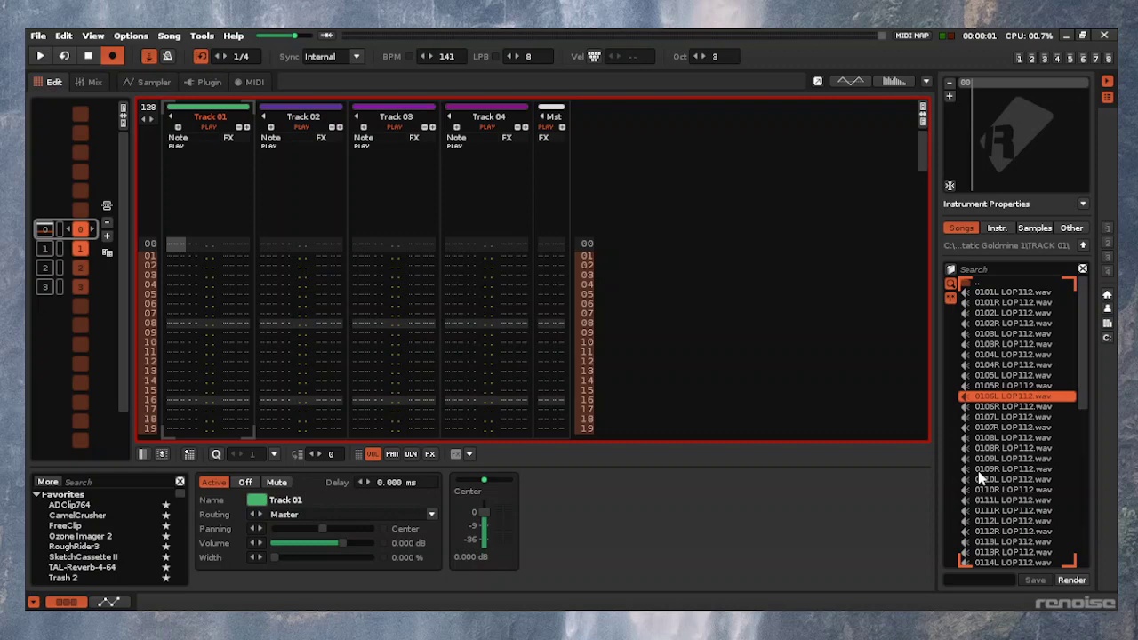
{"action": "key", "text": "Up"}
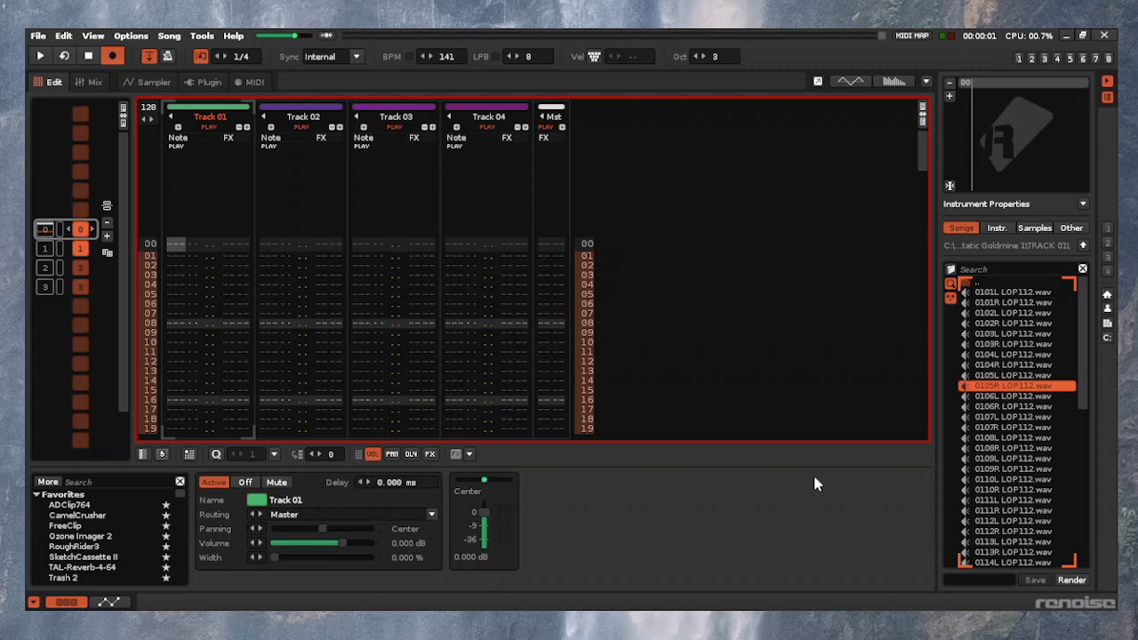
{"action": "key", "text": "Down"}
{"action": "key", "text": "Down"}
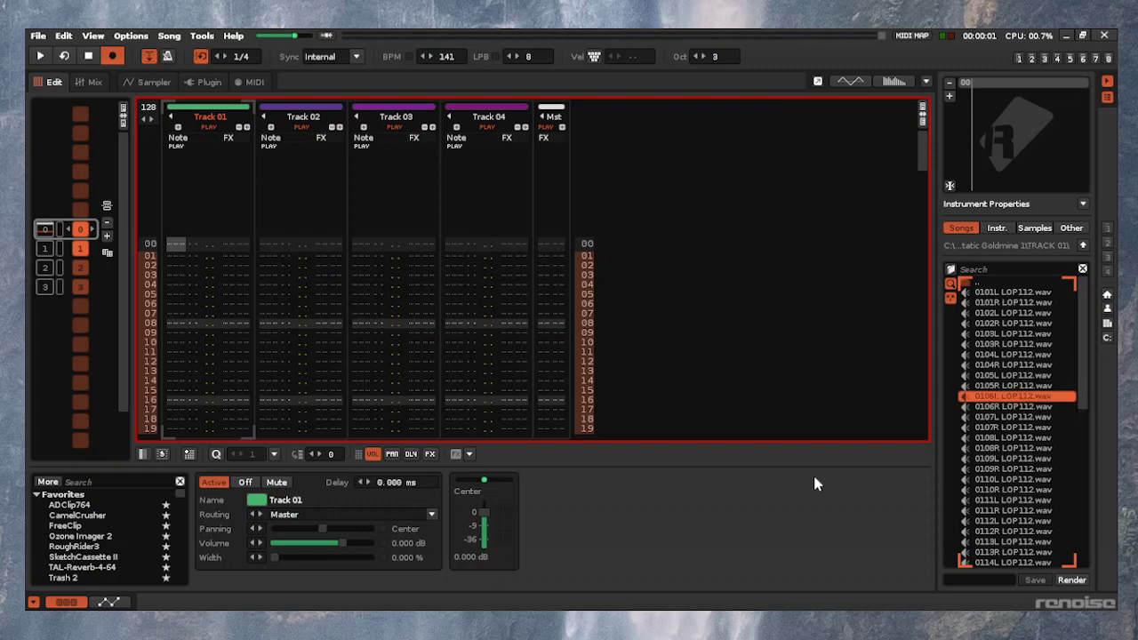
{"action": "key", "text": "Down"}
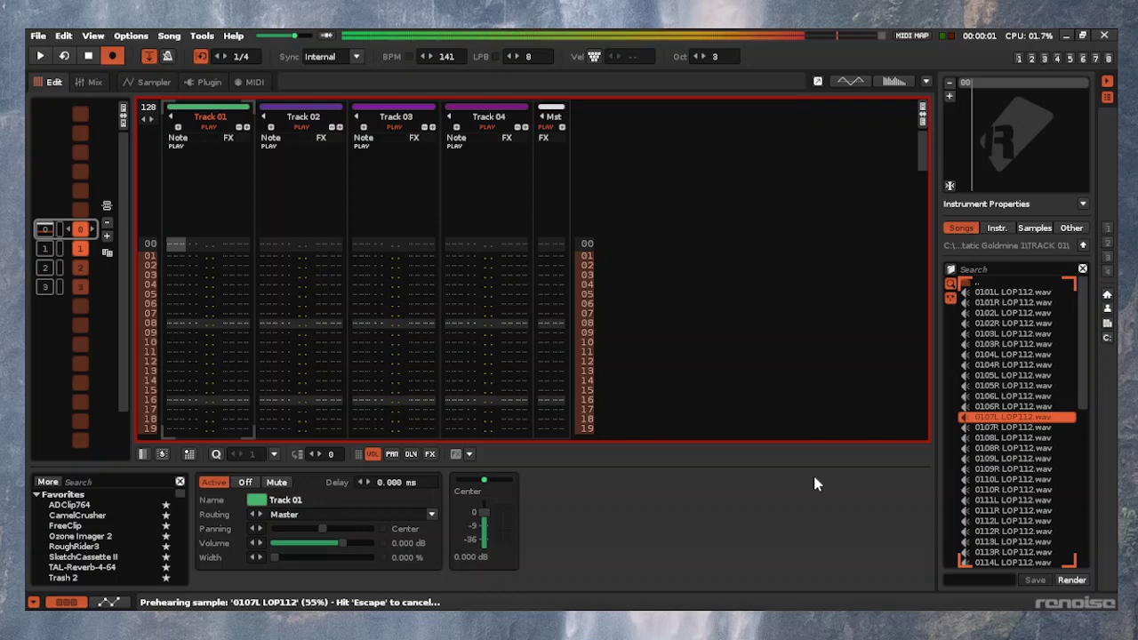
{"action": "key", "text": "Down"}
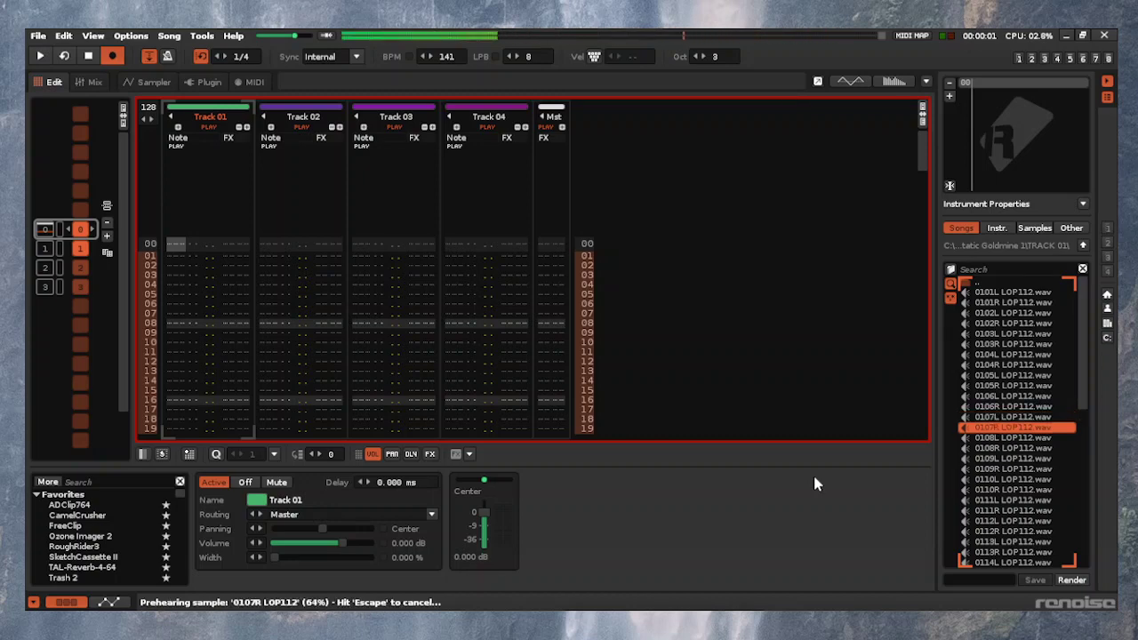
{"action": "key", "text": "Down"}
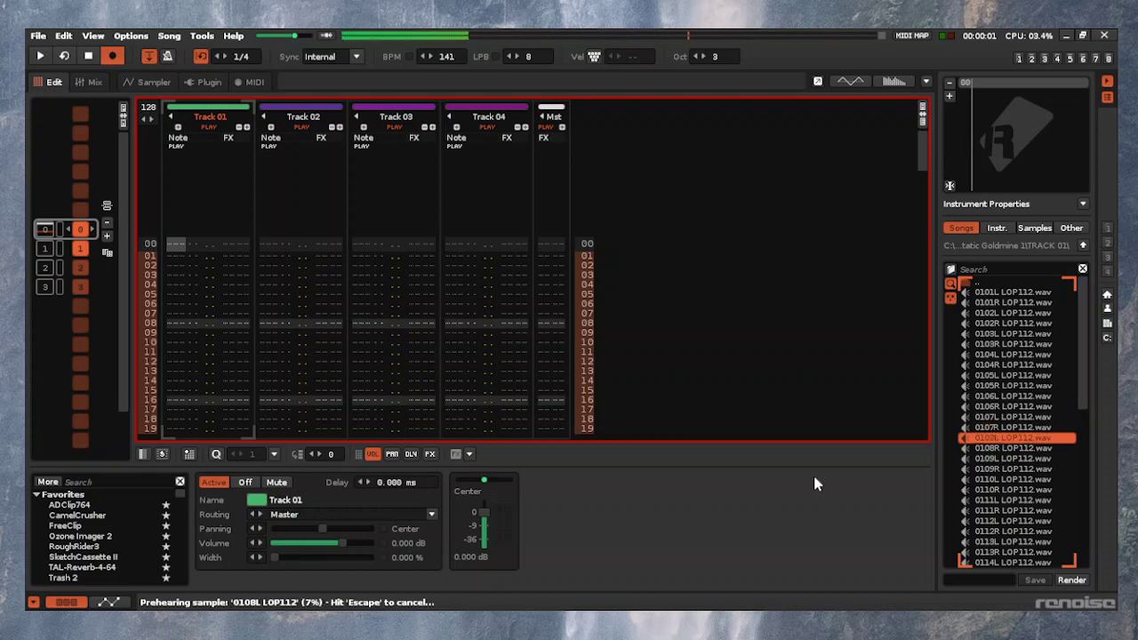
Go to the TRACK 02 sample folder and preview 0201L LOP119.wav and 0201R LOP119.wav
{"action": "key", "text": "Home"}
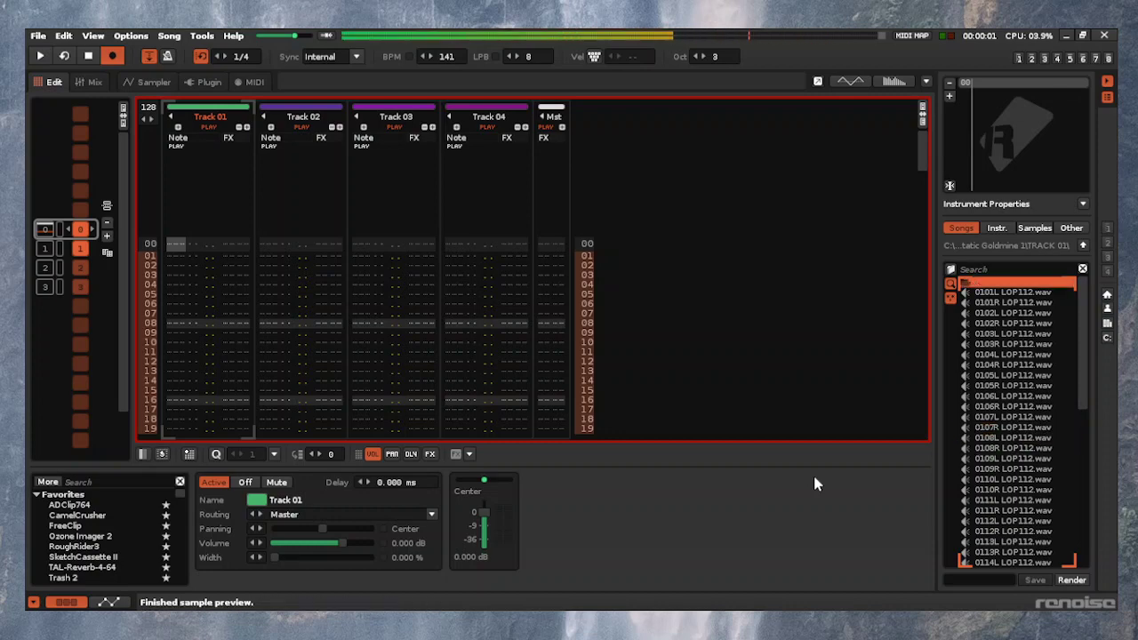
{"action": "key", "text": "Return"}
{"action": "key", "text": "Down"}
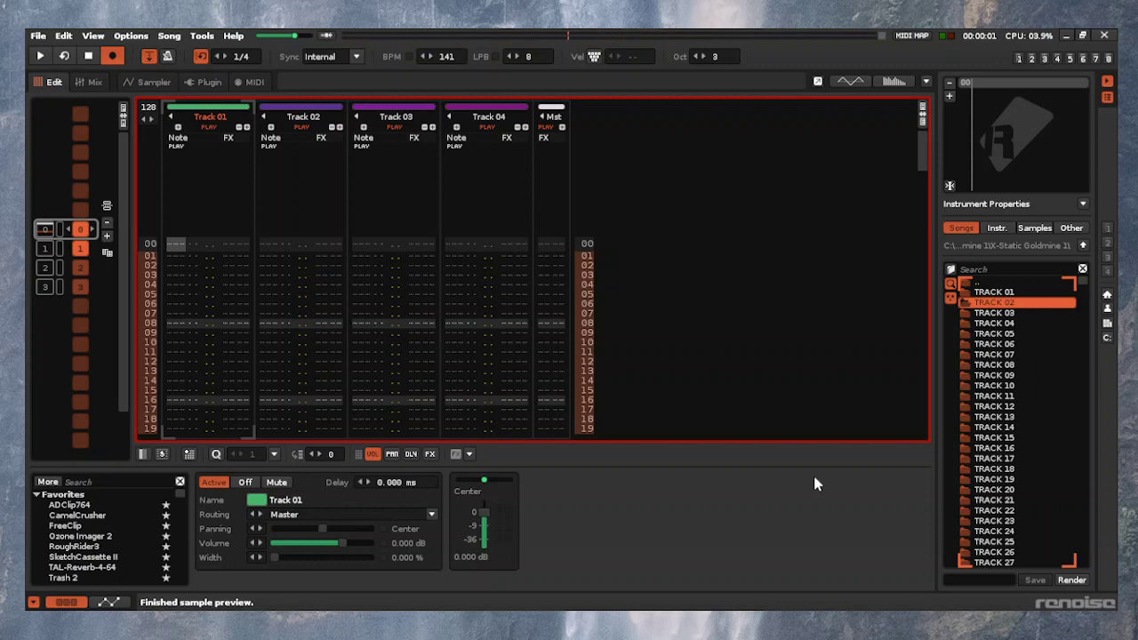
{"action": "key", "text": "Return"}
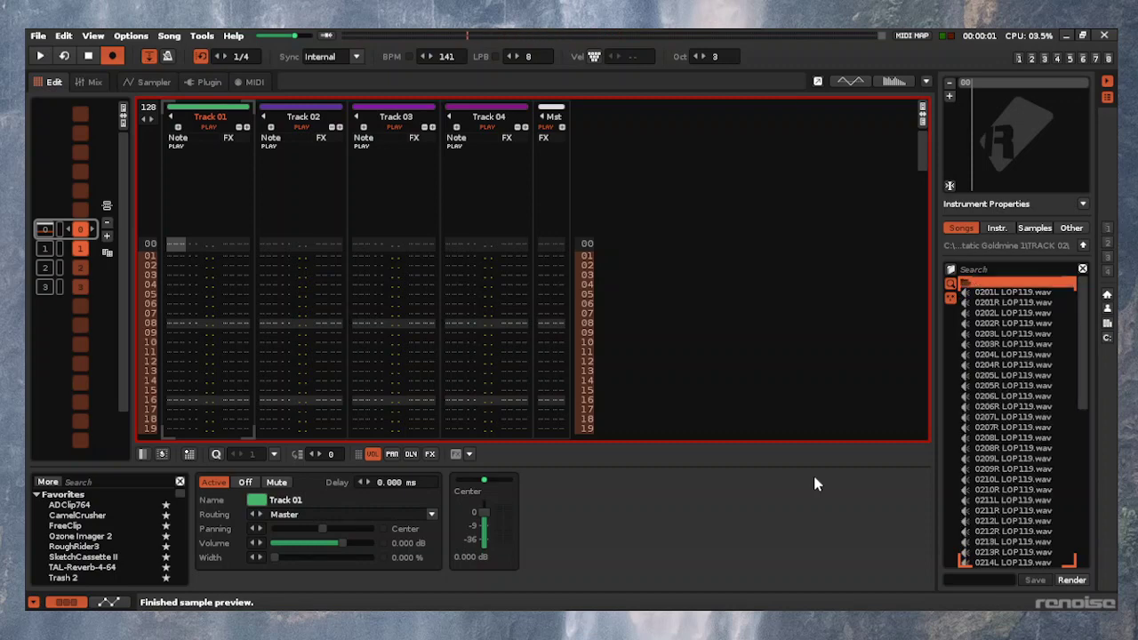
{"action": "key", "text": "Down"}
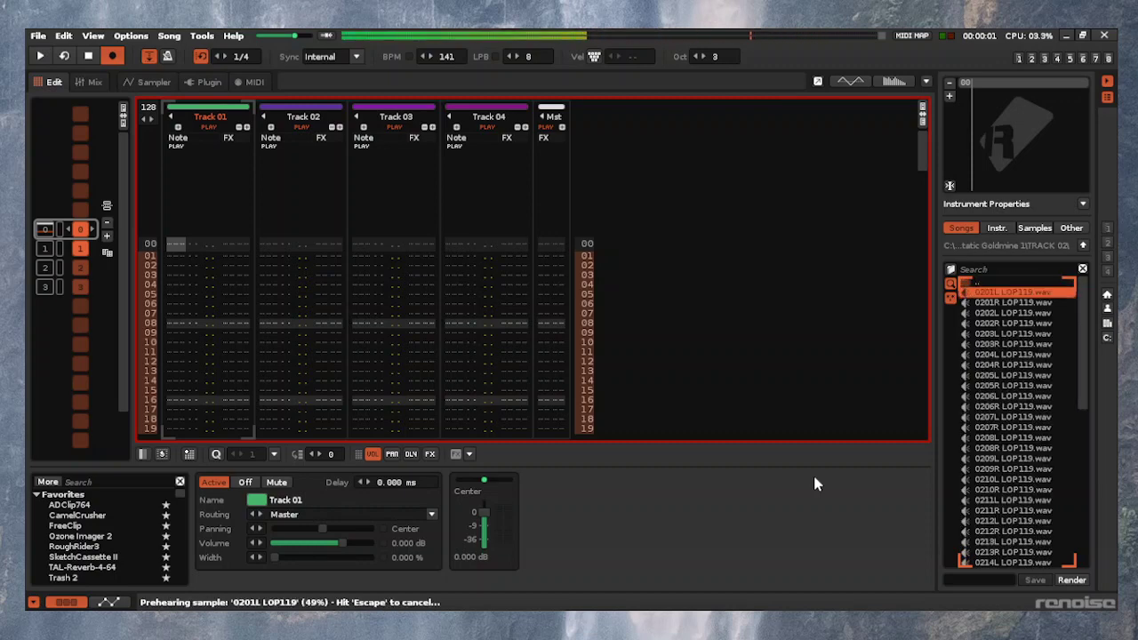
{"action": "key", "text": "Down"}
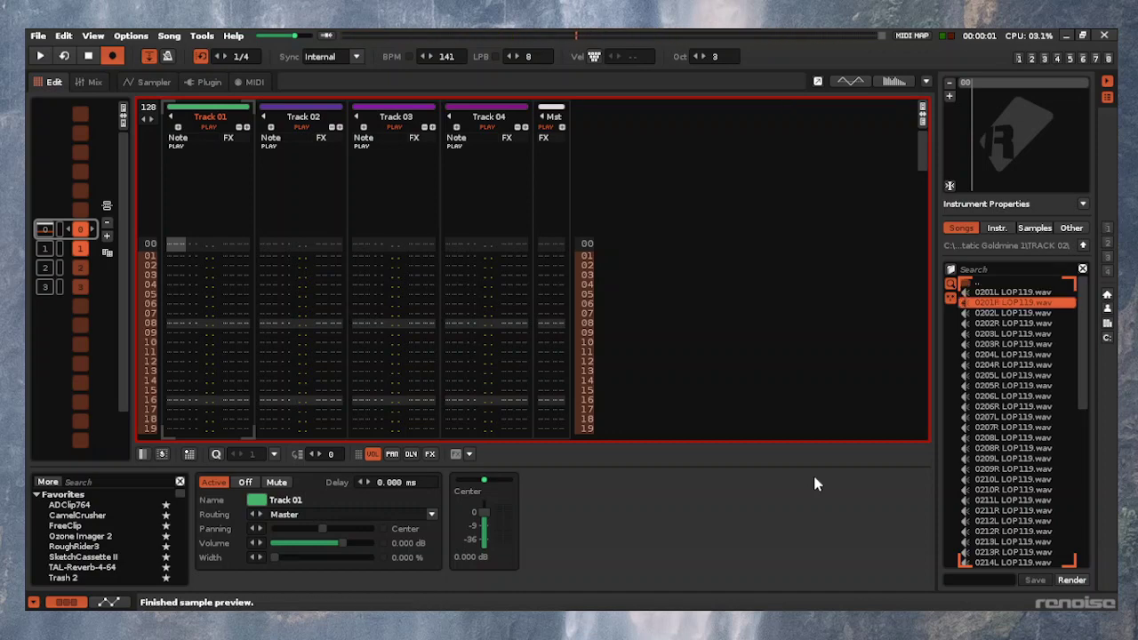
Load 0201R LOP119.wav into instrument 00 and bring its waveform into focus in the Sampler
{"action": "key", "text": "Return"}
{"action": "key", "text": "F3"}
{"action": "key", "text": "ctrl+Tab"}
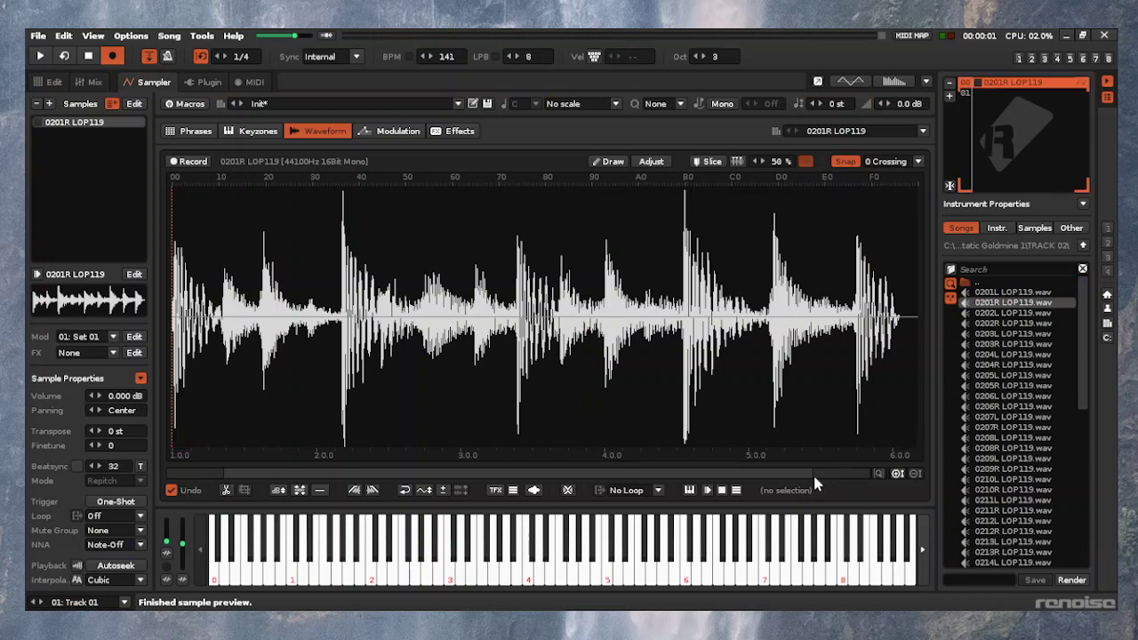
{"action": "key", "text": "ctrl+Tab"}
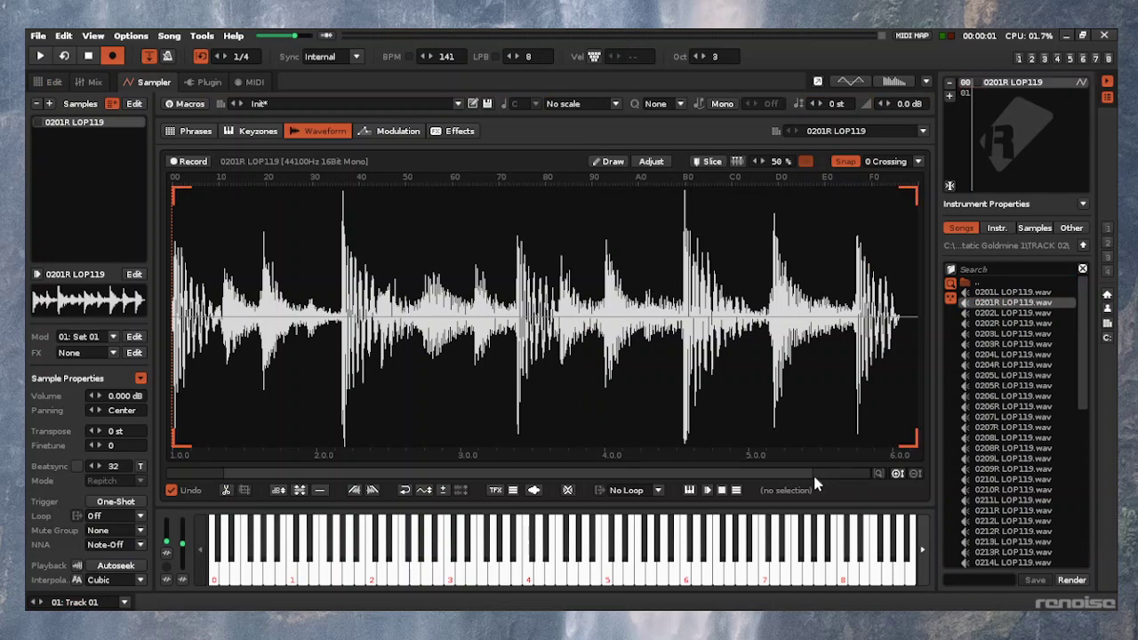
{"action": "key", "text": "Right"}
{"action": "key", "text": "Right"}
{"action": "key", "text": "Right"}
{"action": "key", "text": "Right"}
{"action": "key", "text": "Right"}
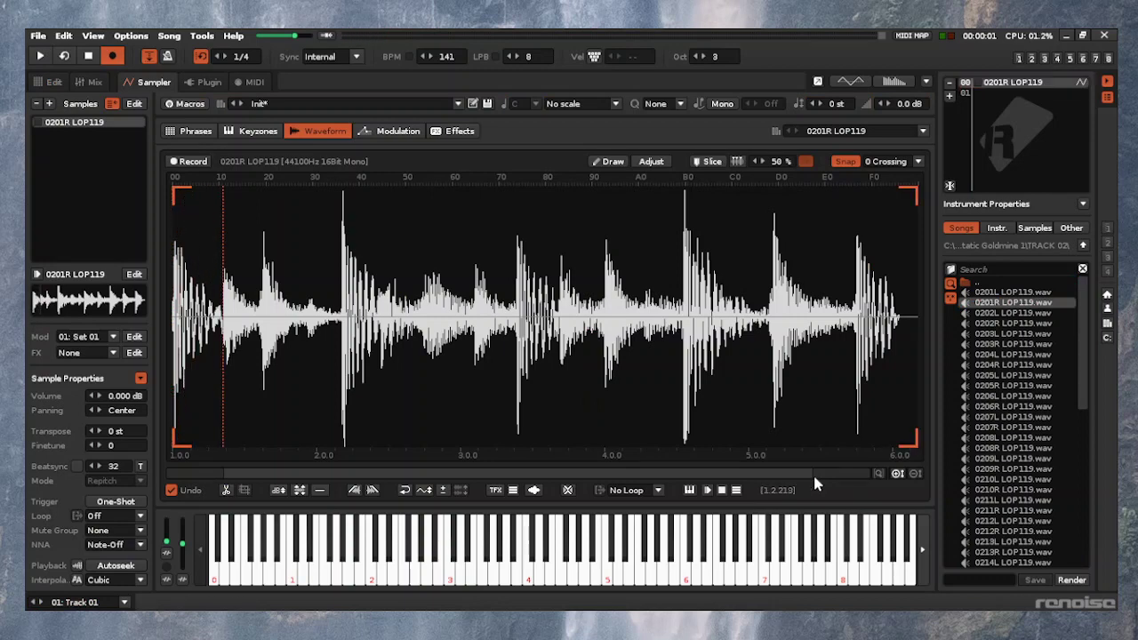
{"action": "key", "text": "Left"}
{"action": "key", "text": "Left"}
{"action": "key", "text": "Left"}
{"action": "key", "text": "Left"}
{"action": "key", "text": "Left"}
{"action": "key", "text": "Left"}
{"action": "key", "text": "Left"}
{"action": "key", "text": "Left"}
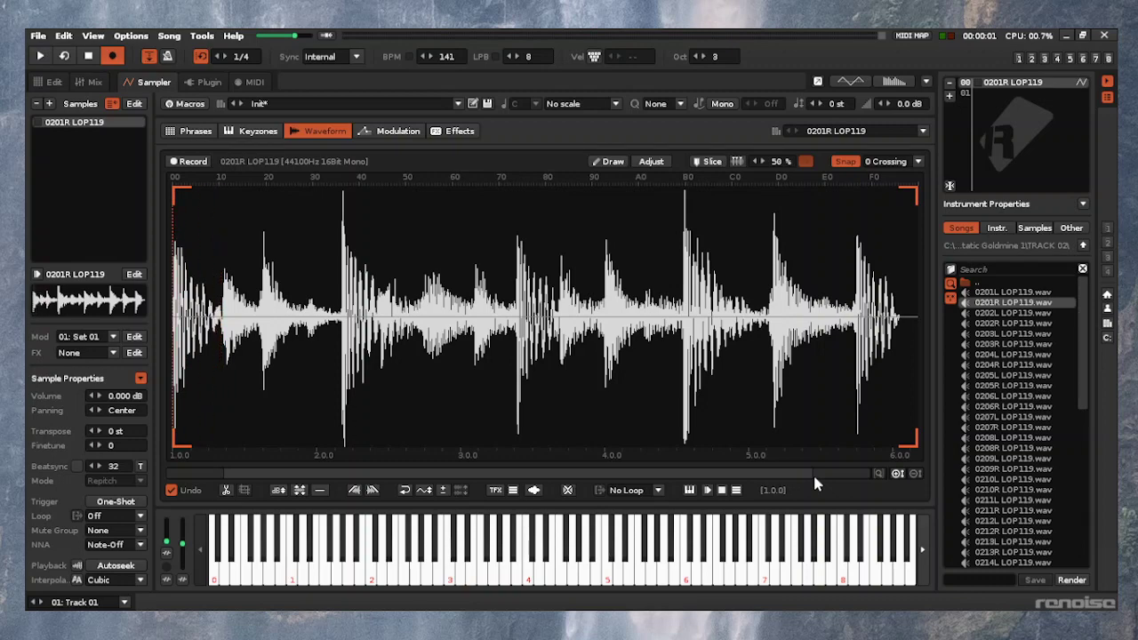
Insert a slice marker at 1.0.26, on a zero crossing at the onset of the break's first drum hit
{"action": "key", "text": "Up"}
{"action": "key", "text": "Up"}
{"action": "key", "text": "Up"}
{"action": "key", "text": "Up"}
{"action": "key", "text": "Up"}
{"action": "key", "text": "Up"}
{"action": "key", "text": "Up"}
{"action": "key", "text": "Up"}
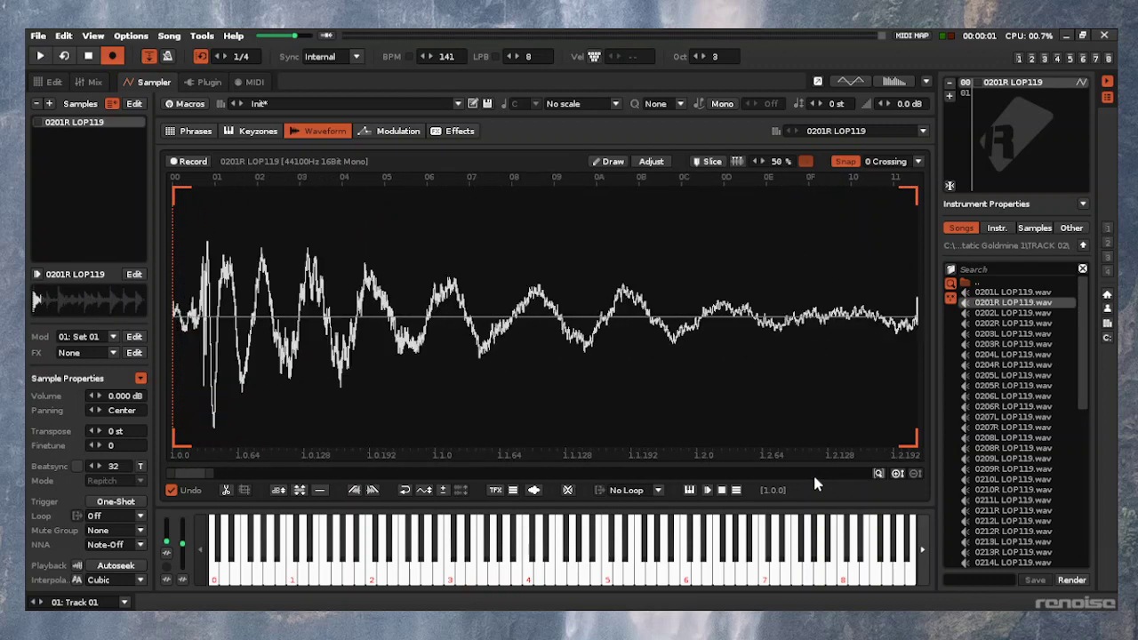
{"action": "scroll", "coordinate": [816, 484], "scroll_direction": "up", "scroll_amount": 5}
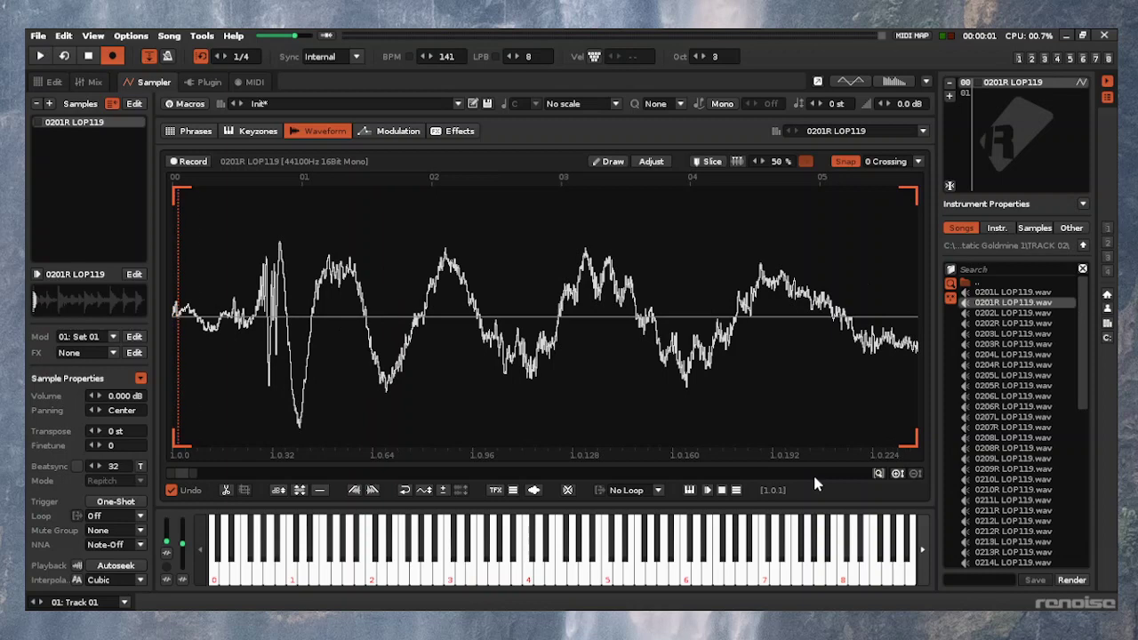
{"action": "scroll", "coordinate": [816, 483], "scroll_direction": "down", "scroll_amount": 6}
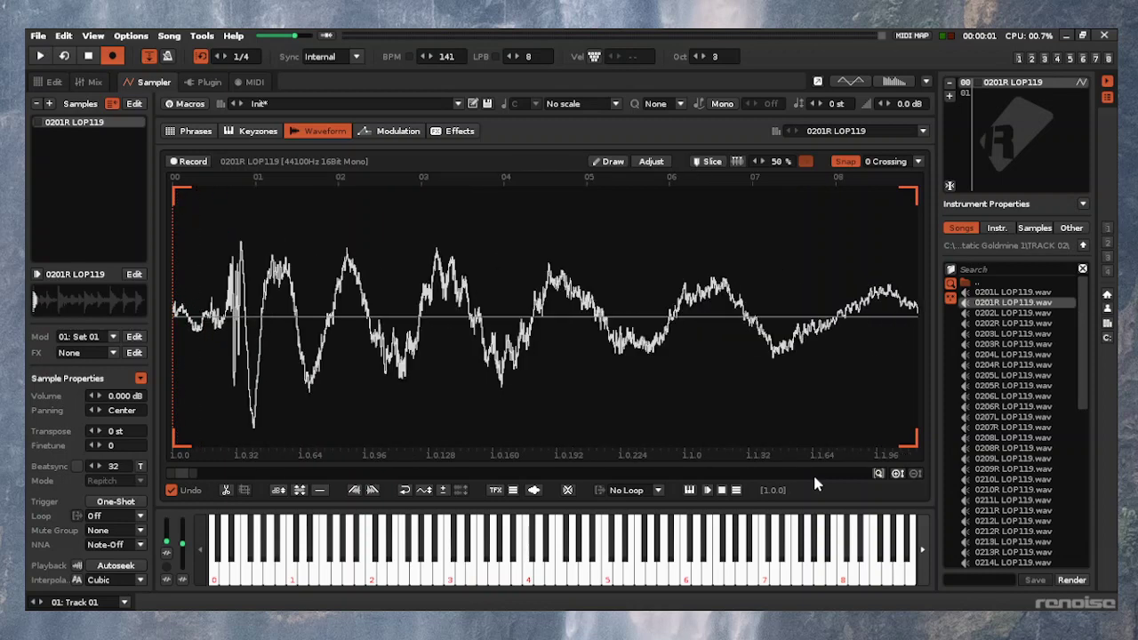
{"action": "key", "text": "Right"}
{"action": "key", "text": "Right"}
{"action": "key", "text": "Right"}
{"action": "key", "text": "Right"}
{"action": "key", "text": "Right"}
{"action": "key", "text": "Right"}
{"action": "key", "text": "Right"}
{"action": "key", "text": "Right"}
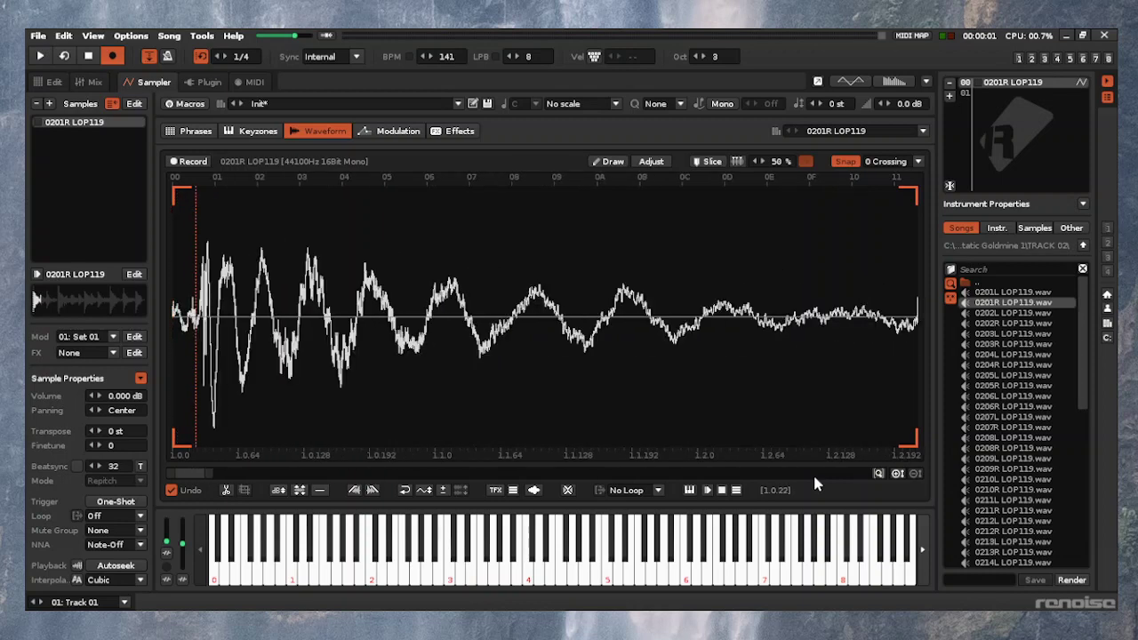
{"action": "key", "text": "Left"}
{"action": "key", "text": "Left"}
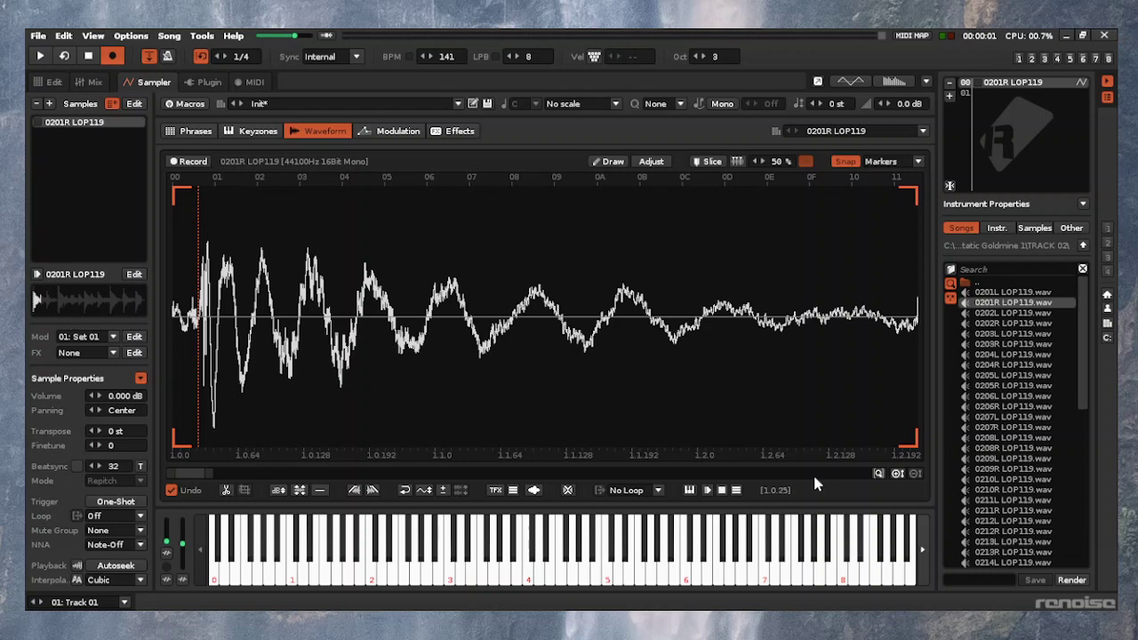
{"action": "key", "text": "ctrl+Up"}
{"action": "key", "text": "ctrl+Up"}
{"action": "key", "text": "ctrl+Up"}
{"action": "key", "text": "ctrl+Up"}
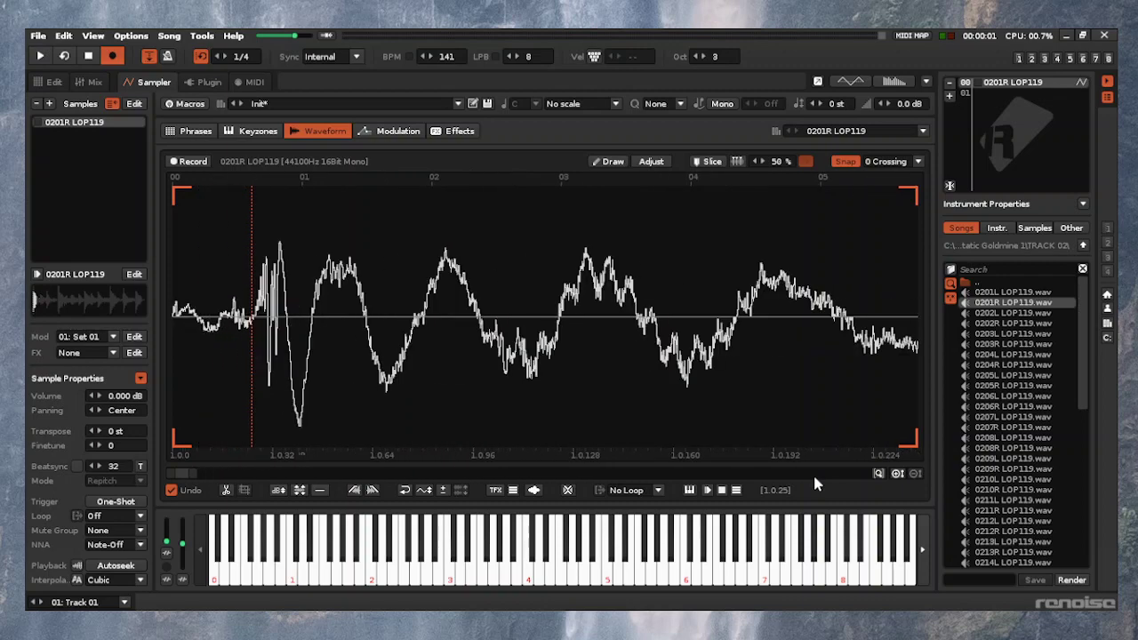
{"action": "key", "text": "Right"}
{"action": "key", "text": "Right"}
{"action": "key", "text": "Right"}
{"action": "key", "text": "Right"}
{"action": "key", "text": "Right"}
{"action": "key", "text": "Left"}
{"action": "key", "text": "Left"}
{"action": "key", "text": "Left"}
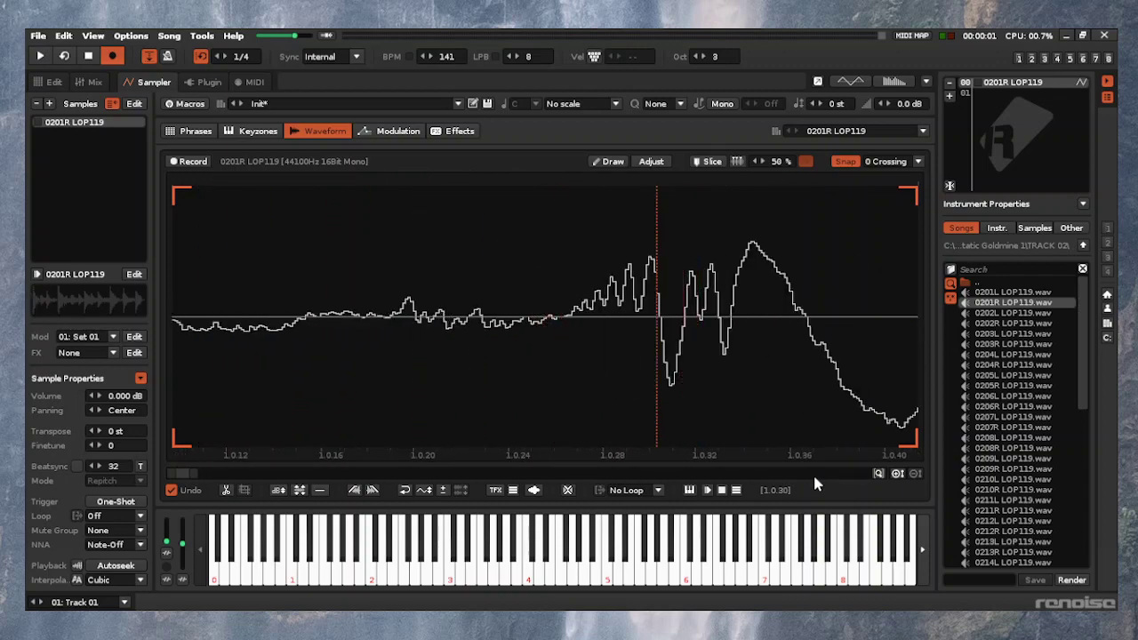
{"action": "key", "text": "Right"}
{"action": "key", "text": "Left"}
{"action": "scroll", "coordinate": [817, 484], "scroll_direction": "down", "scroll_amount": 10}
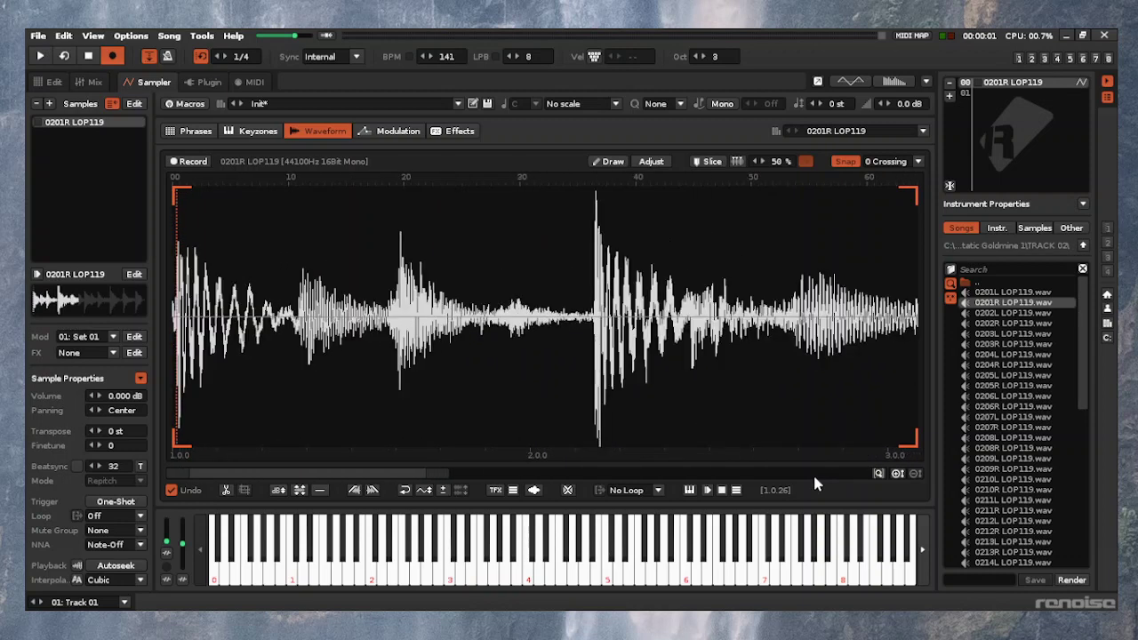
{"action": "key", "text": "ctrl+k"}
Insert a second slice marker at 1.2.214, on the zero crossing where the next drum hit begins
{"action": "key", "text": "Right"}
{"action": "key", "text": "Right"}
{"action": "key", "text": "Right"}
{"action": "key", "text": "Right"}
{"action": "key", "text": "Right"}
{"action": "key", "text": "Right"}
{"action": "key", "text": "Right"}
{"action": "key", "text": "Right"}
{"action": "key", "text": "Right"}
{"action": "key", "text": "Right"}
{"action": "key", "text": "Right"}
{"action": "key", "text": "Right"}
{"action": "key", "text": "Right"}
{"action": "key", "text": "Right"}
{"action": "key", "text": "Right"}
{"action": "key", "text": "Right"}
{"action": "key", "text": "Right"}
{"action": "key", "text": "Right"}
{"action": "key", "text": "Right"}
{"action": "key", "text": "Right"}
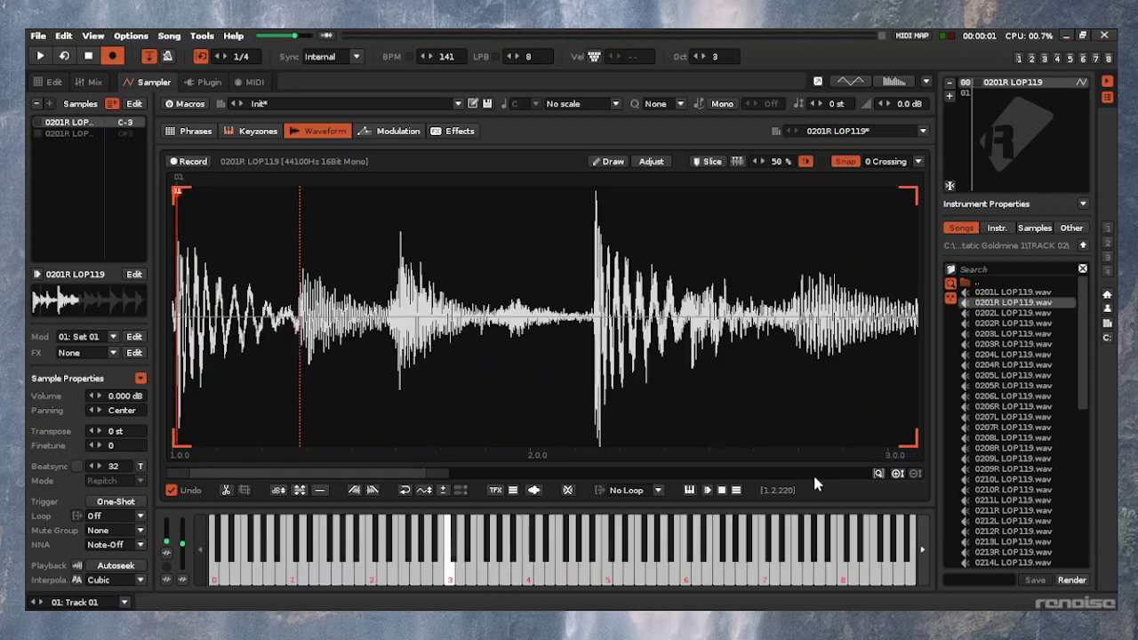
{"action": "scroll", "coordinate": [816, 485], "scroll_direction": "up", "scroll_amount": 10}
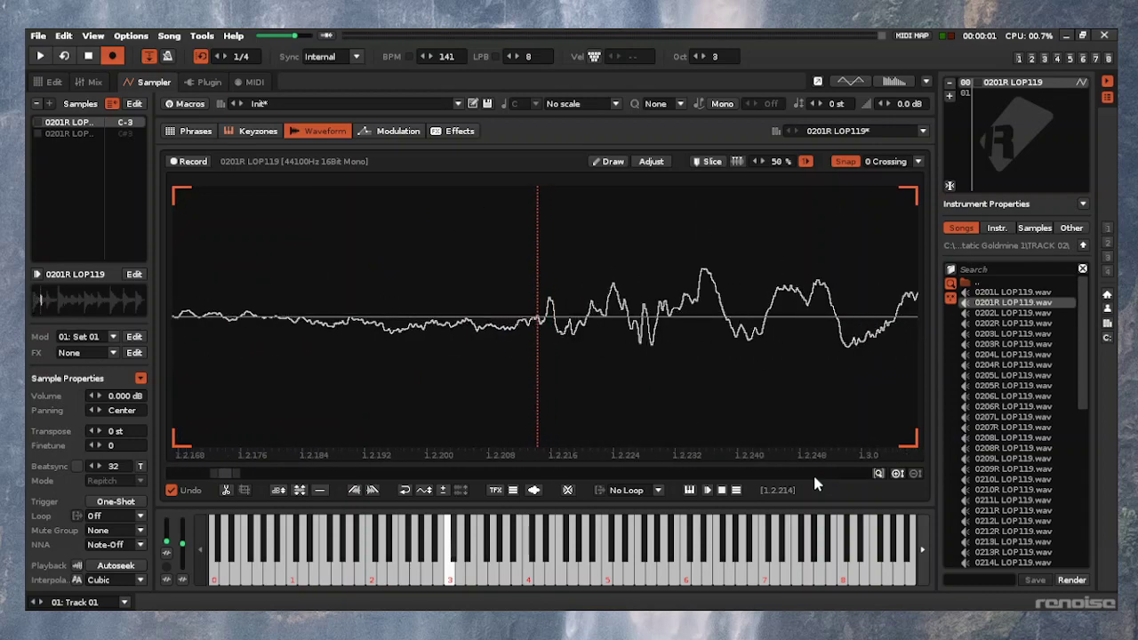
{"action": "scroll", "coordinate": [816, 484], "scroll_direction": "down", "scroll_amount": 10}
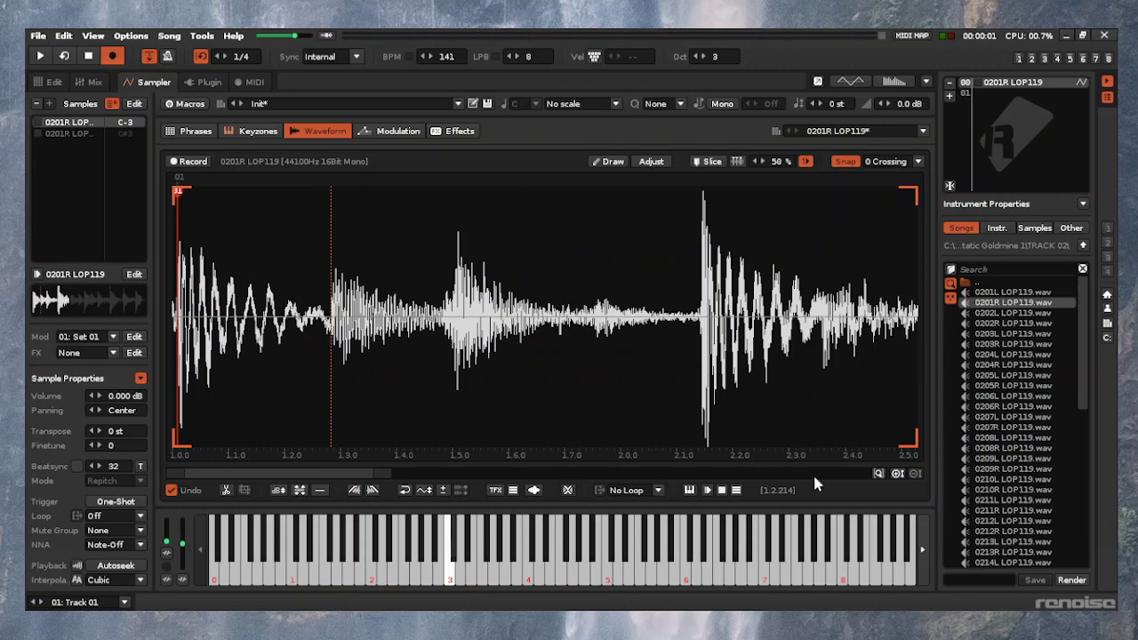
{"action": "key", "text": "Insert"}
Insert a third slice marker at 1.4.213, where the third drum hit starts, after auditioning the sample
{"action": "key", "text": "Right"}
{"action": "key", "text": "Right"}
{"action": "key", "text": "Right"}
{"action": "key", "text": "Right"}
{"action": "key", "text": "Right"}
{"action": "key", "text": "Right"}
{"action": "key", "text": "Right"}
{"action": "key", "text": "Right"}
{"action": "key", "text": "Right"}
{"action": "key", "text": "Right"}
{"action": "key", "text": "Right"}
{"action": "key", "text": "Right"}
{"action": "key", "text": "Right"}
{"action": "key", "text": "Right"}
{"action": "key", "text": "Right"}
{"action": "key", "text": "Right"}
{"action": "key", "text": "Right"}
{"action": "key", "text": "Right"}
{"action": "key", "text": "Right"}
{"action": "key", "text": "Right"}
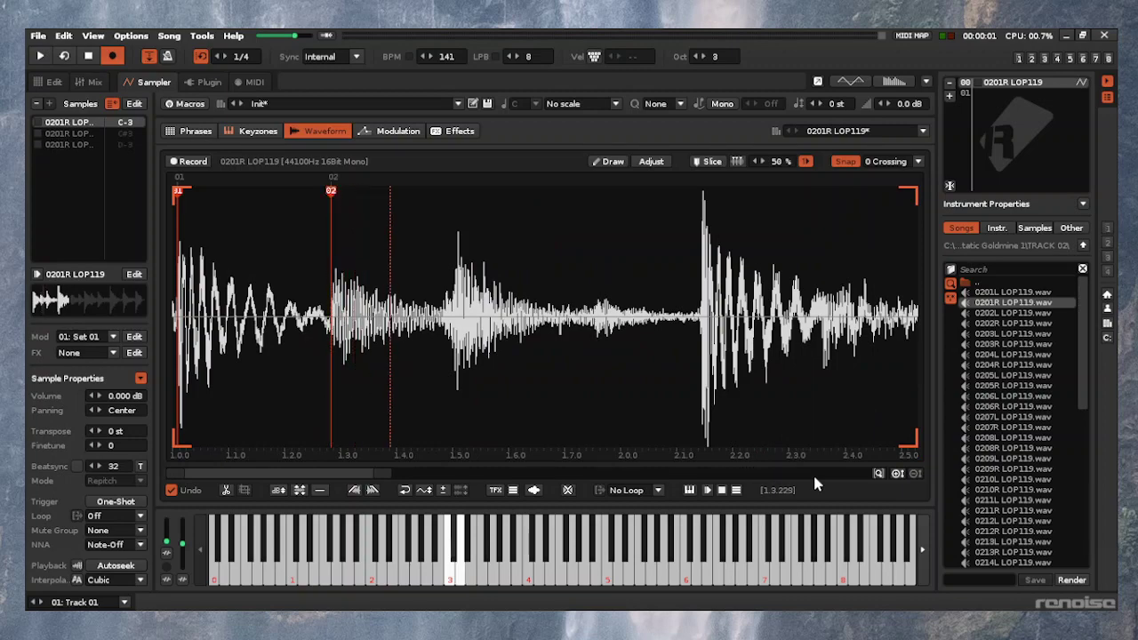
{"action": "key", "text": "Left"}
{"action": "key", "text": "Left"}
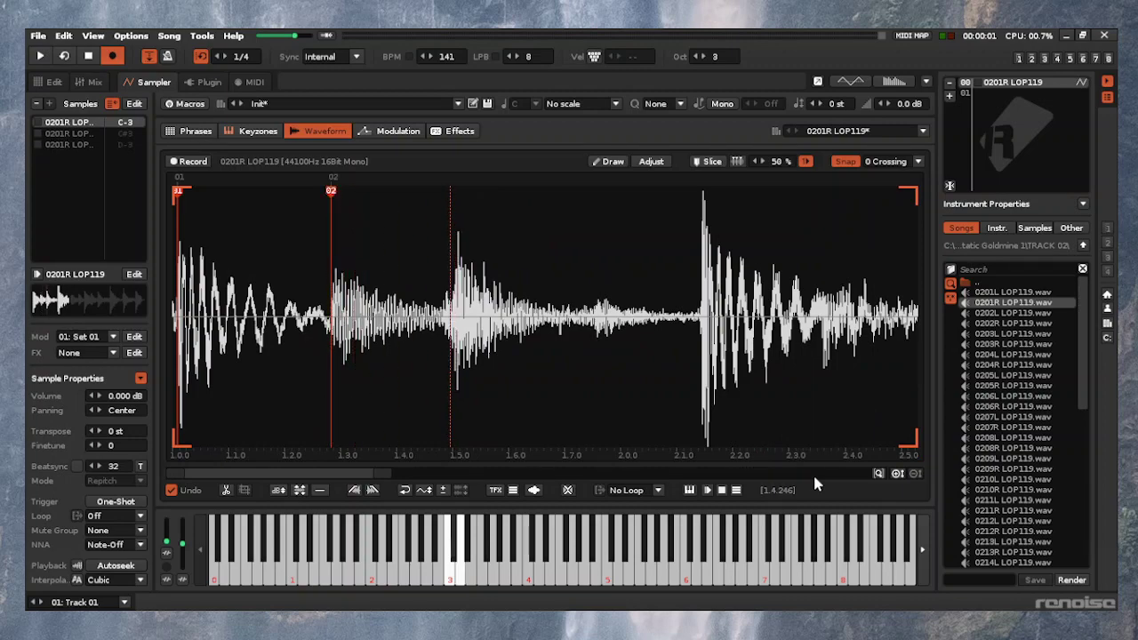
{"action": "key", "text": "Up"}
{"action": "key", "text": "Up"}
{"action": "key", "text": "Up"}
{"action": "key", "text": "Up"}
{"action": "key", "text": "Up"}
{"action": "key", "text": "Up"}
{"action": "key", "text": "Up"}
{"action": "key", "text": "Up"}
{"action": "key", "text": "Up"}
{"action": "key", "text": "Up"}
{"action": "key", "text": "Left"}
{"action": "key", "text": "Left"}
{"action": "key", "text": "Left"}
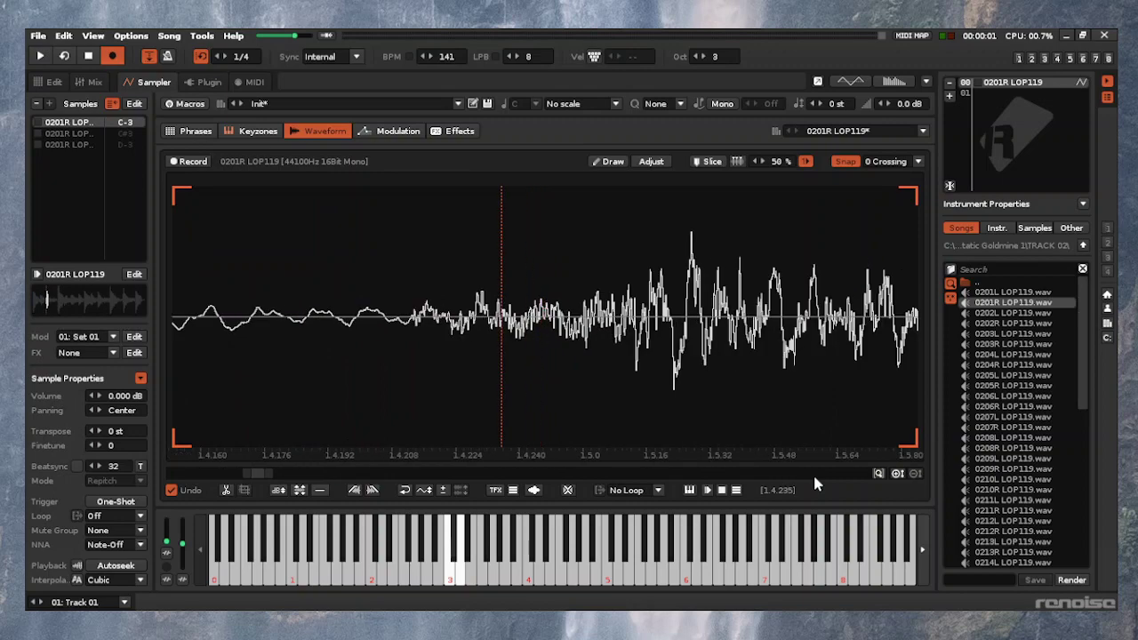
{"action": "key", "text": "Left"}
{"action": "key", "text": "Left"}
{"action": "key", "text": "Left"}
{"action": "key", "text": "Left"}
{"action": "key", "text": "Left"}
{"action": "key", "text": "Left"}
{"action": "key", "text": "Left"}
{"action": "key", "text": "Left"}
{"action": "key", "text": "Left"}
{"action": "key", "text": "Left"}
{"action": "key", "text": "Left"}
{"action": "key", "text": "Left"}
{"action": "key", "text": "Left"}
{"action": "key", "text": "Left"}
{"action": "key", "text": "Left"}
{"action": "key", "text": "Right"}
{"action": "key", "text": "Right"}
{"action": "key", "text": "Right"}
{"action": "key", "text": "Right"}
{"action": "key", "text": "Left"}
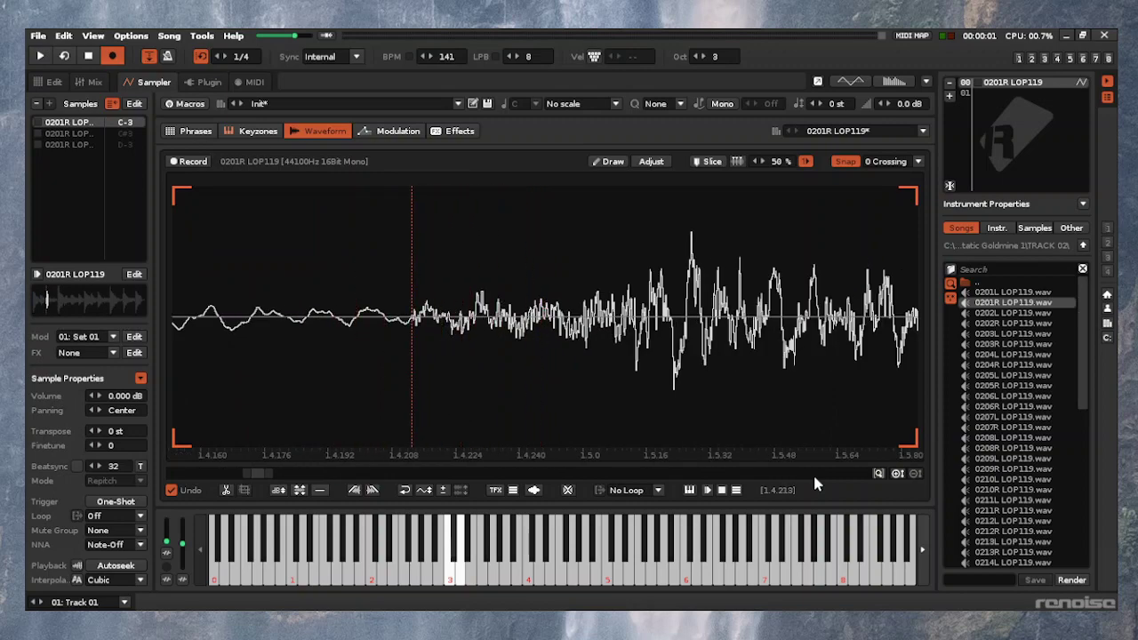
{"action": "key", "text": "Down"}
{"action": "key", "text": "Down"}
{"action": "key", "text": "Down"}
{"action": "key", "text": "Down"}
{"action": "key", "text": "Down"}
{"action": "key", "text": "Down"}
{"action": "key", "text": "Down"}
{"action": "key", "text": "Down"}
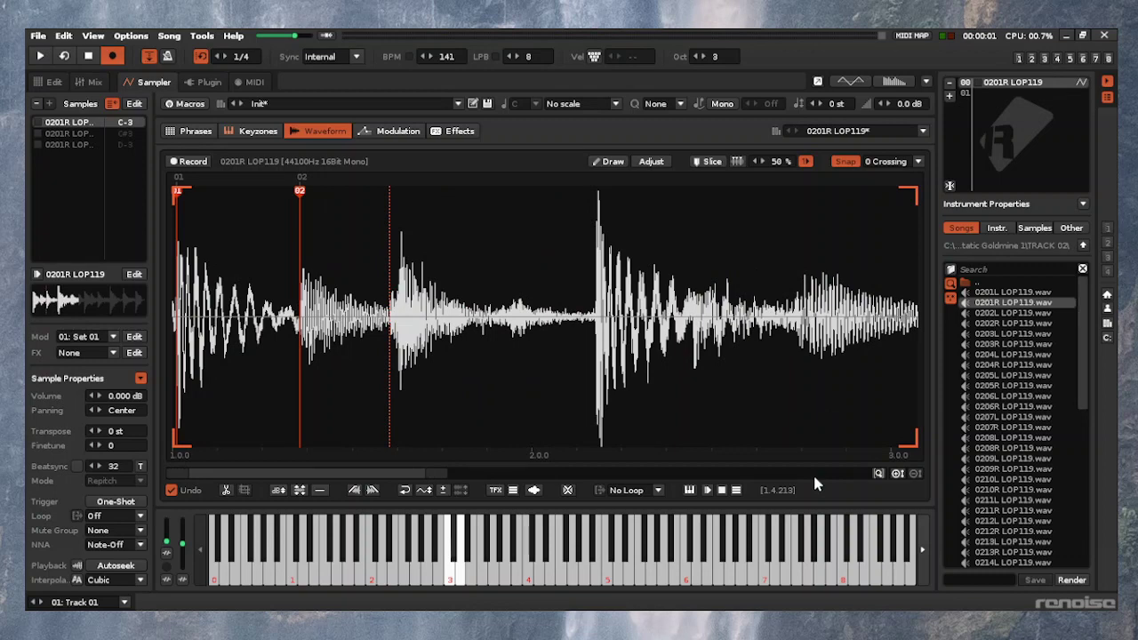
{"action": "key", "text": "Return"}
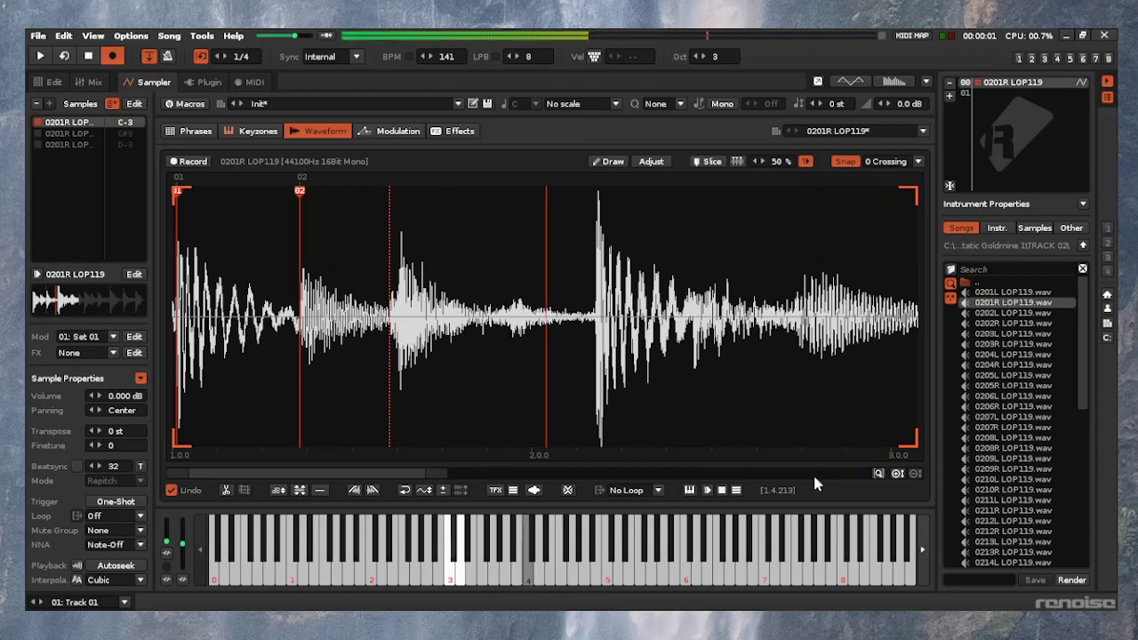
{"action": "key", "text": "Return"}
{"action": "key", "text": "Return"}
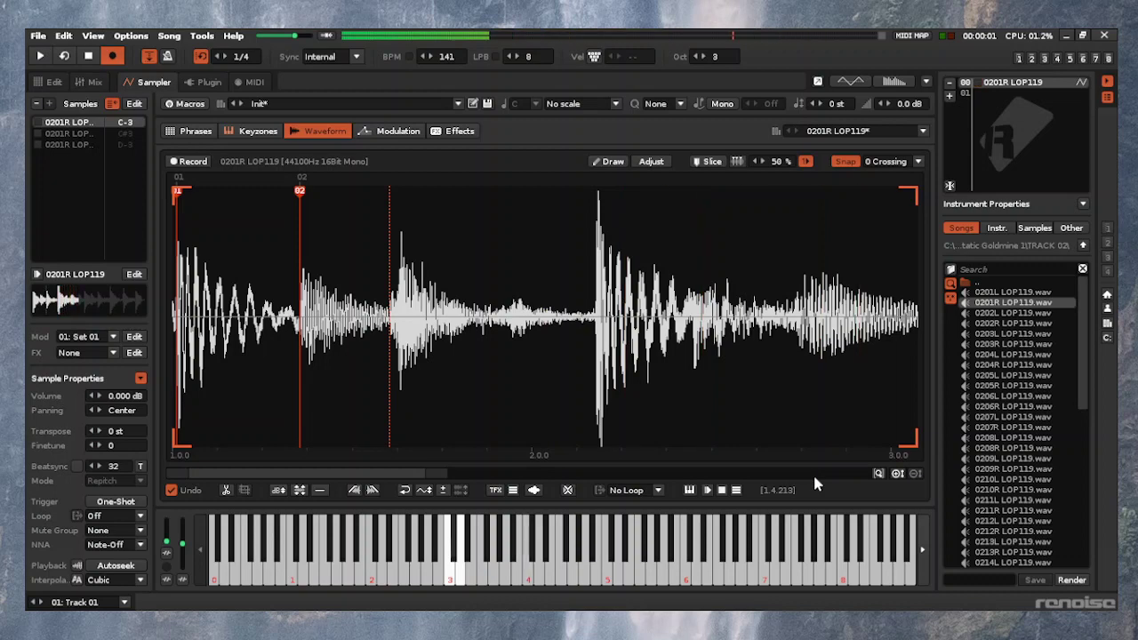
{"action": "key", "text": "ctrl+k"}
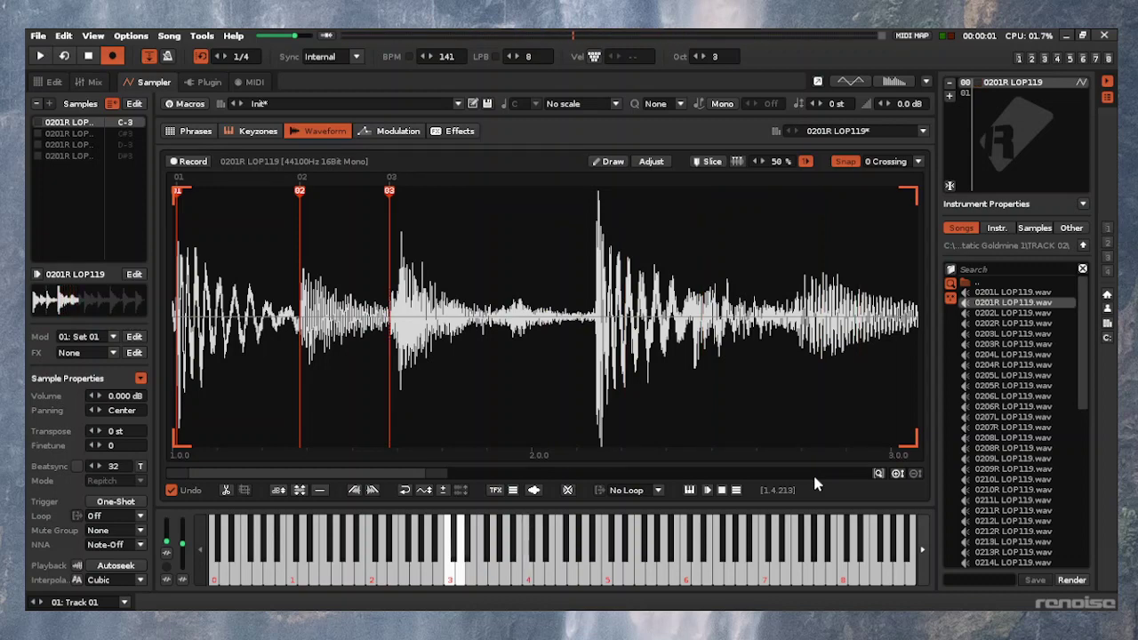
Insert a fourth slice marker at 1.7.134, at the onset of the quiet hit following slice 03, after auditioning the sample from there
{"action": "key", "text": "Right"}
{"action": "key", "text": "Right"}
{"action": "key", "text": "Right"}
{"action": "key", "text": "Right"}
{"action": "key", "text": "Right"}
{"action": "key", "text": "Right"}
{"action": "key", "text": "Right"}
{"action": "key", "text": "Right"}
{"action": "key", "text": "Right"}
{"action": "key", "text": "Right"}
{"action": "key", "text": "Right"}
{"action": "key", "text": "Right"}
{"action": "key", "text": "Right"}
{"action": "key", "text": "Right"}
{"action": "key", "text": "Right"}
{"action": "key", "text": "Right"}
{"action": "key", "text": "Right"}
{"action": "key", "text": "Right"}
{"action": "key", "text": "Right"}
{"action": "key", "text": "Right"}
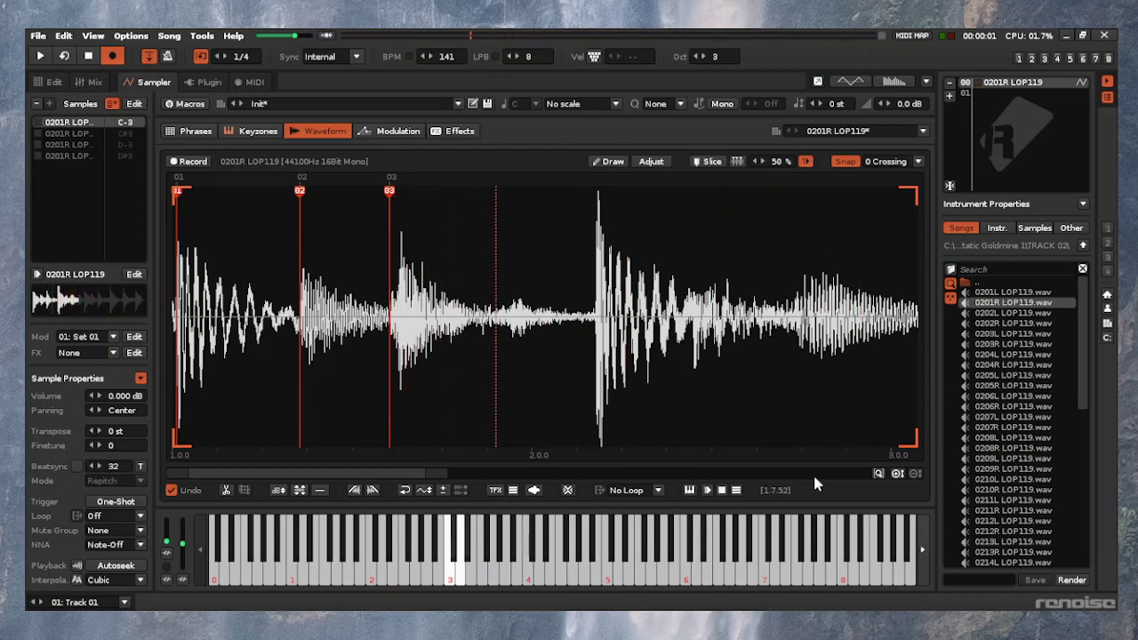
{"action": "key", "text": "Right"}
{"action": "key", "text": "Left"}
{"action": "key", "text": "Left"}
{"action": "key", "text": "ctrl+Up"}
{"action": "key", "text": "ctrl+Up"}
{"action": "key", "text": "ctrl+Up"}
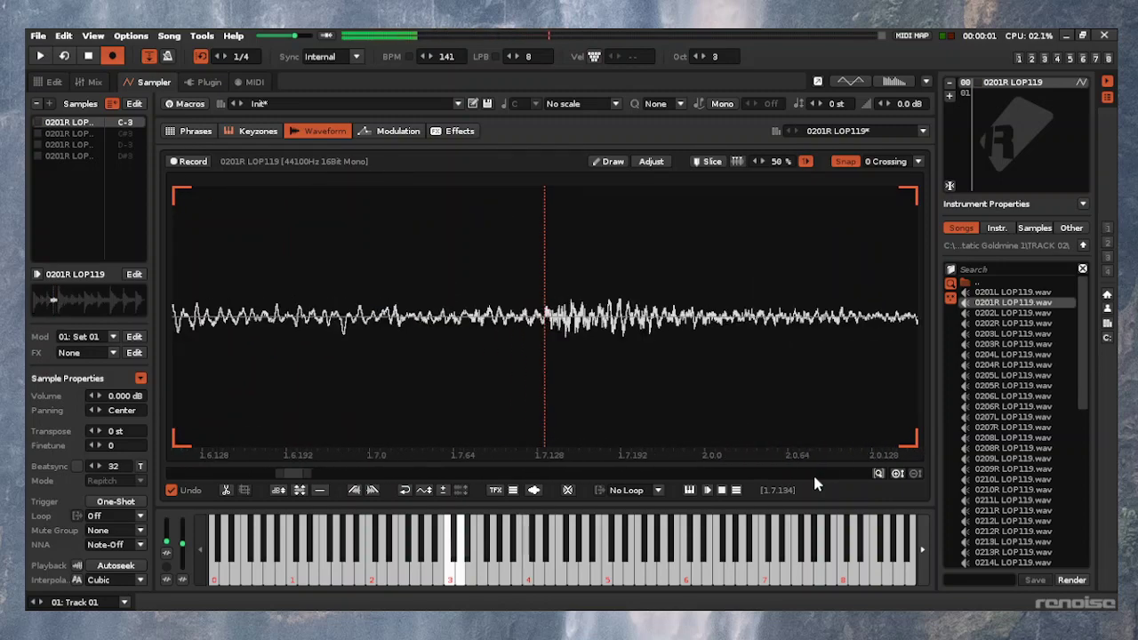
{"action": "key", "text": "ctrl+Down"}
{"action": "key", "text": "ctrl+Down"}
{"action": "key", "text": "ctrl+Up"}
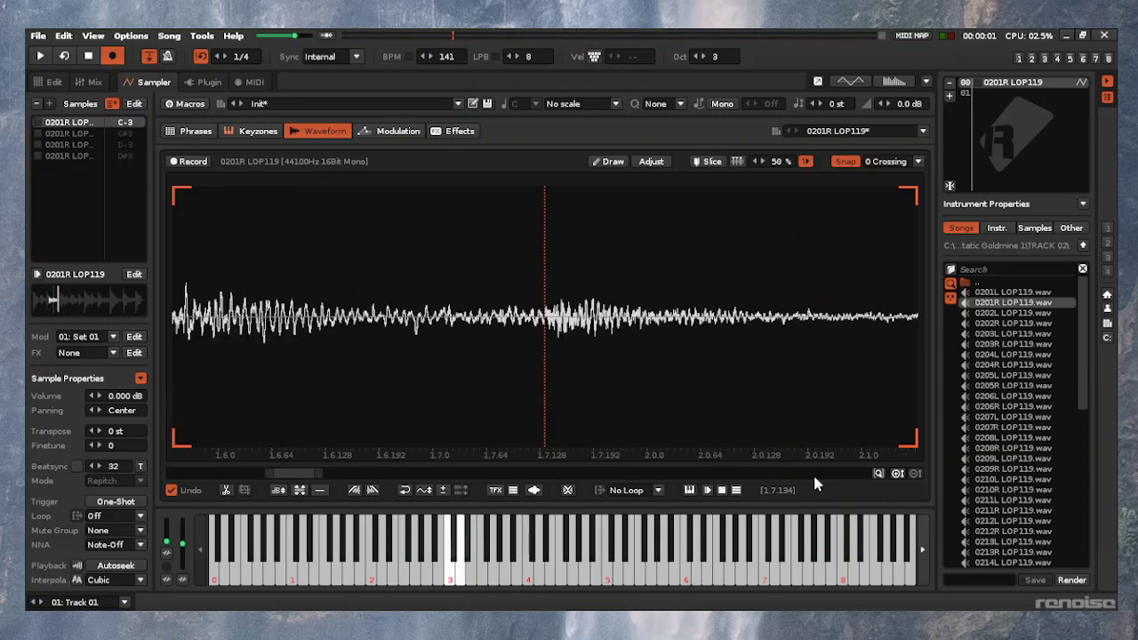
{"action": "key", "text": "ctrl+Down"}
{"action": "key", "text": "ctrl+Down"}
{"action": "key", "text": "ctrl+Down"}
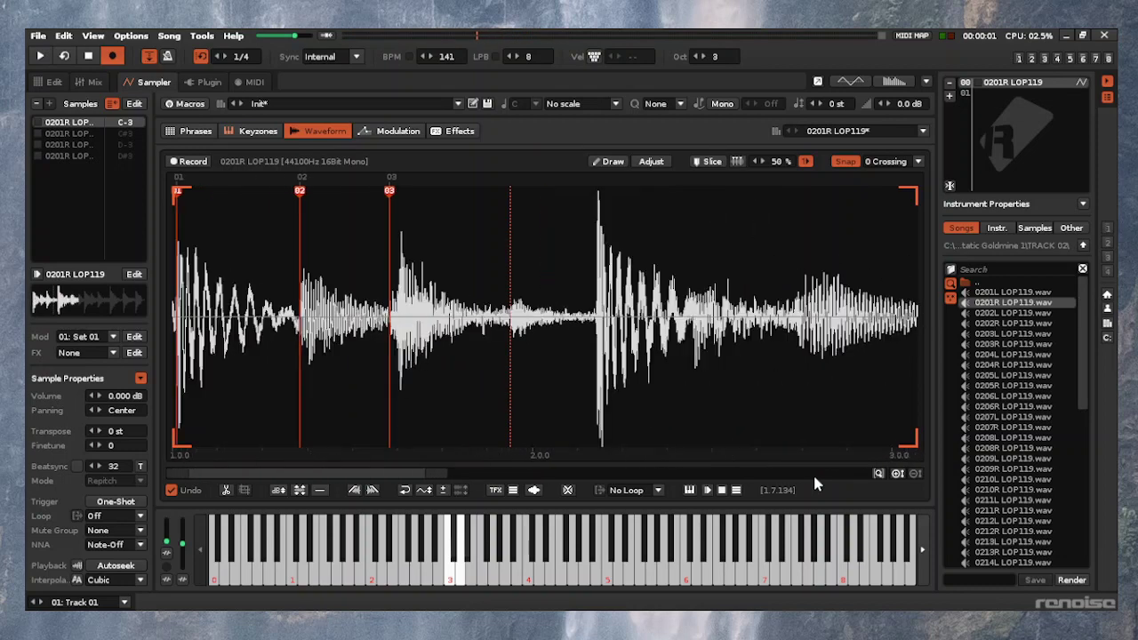
{"action": "key", "text": "Return"}
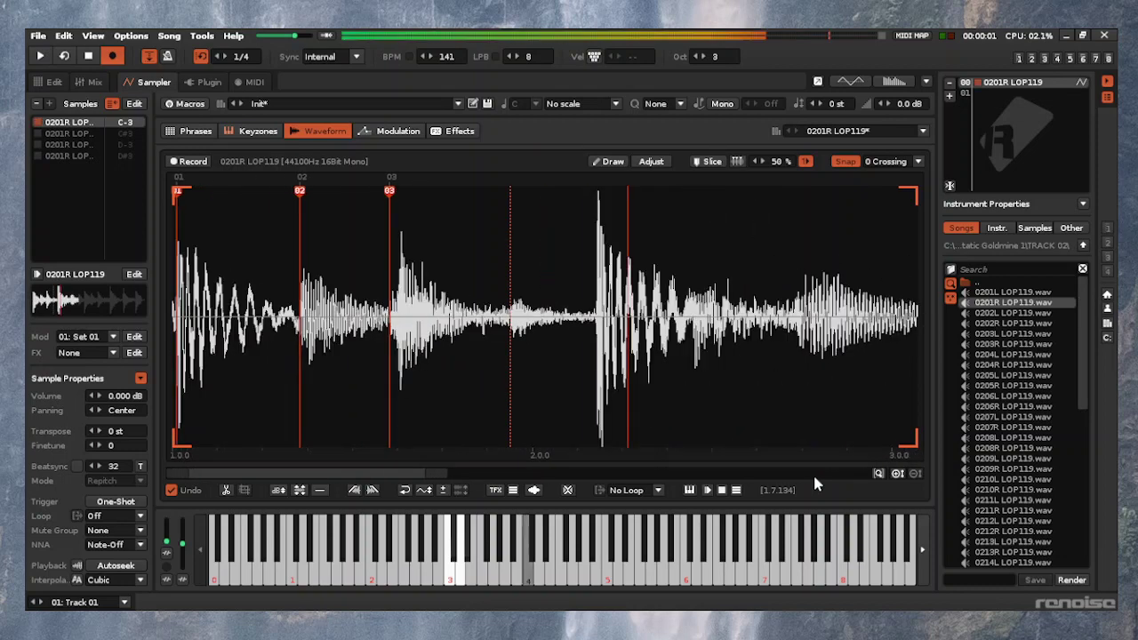
{"action": "key", "text": "Return"}
{"action": "key", "text": "ctrl+k"}
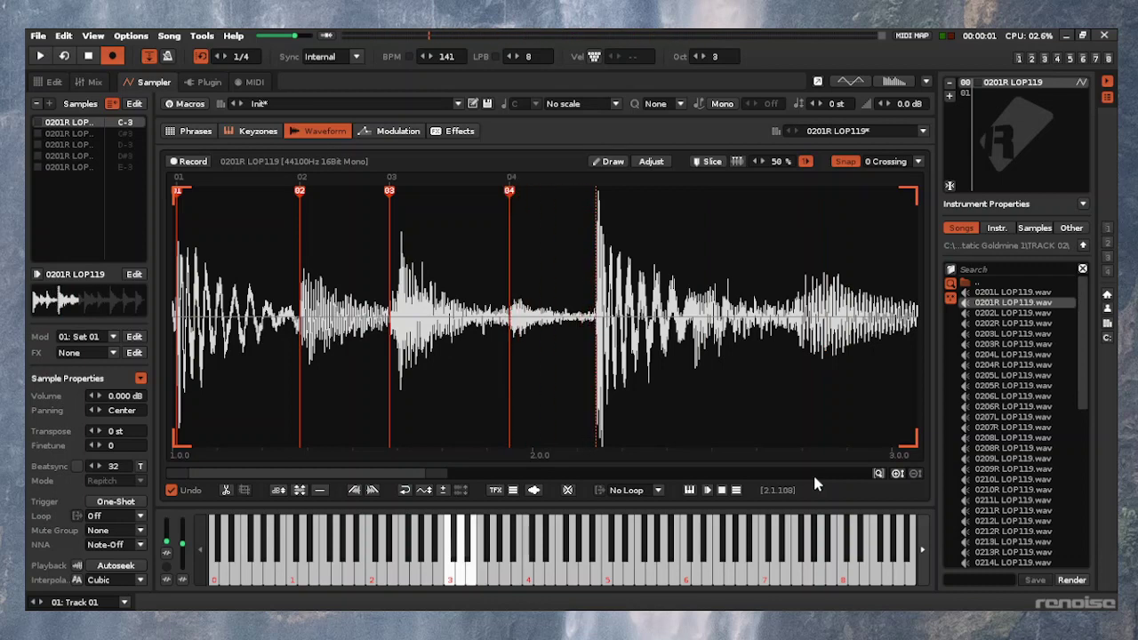
Insert a fifth slice marker at 2.1.115, on the zero crossing where the loud hit following slice 04 begins
{"action": "key", "text": "ctrl+Up"}
{"action": "key", "text": "ctrl+Up"}
{"action": "key", "text": "ctrl+Up"}
{"action": "key", "text": "ctrl+Up"}
{"action": "key", "text": "ctrl+Up"}
{"action": "key", "text": "ctrl+Up"}
{"action": "key", "text": "ctrl+Up"}
{"action": "key", "text": "ctrl+Up"}
{"action": "key", "text": "ctrl+Up"}
{"action": "key", "text": "ctrl+Up"}
{"action": "key", "text": "ctrl+Up"}
{"action": "key", "text": "ctrl+Up"}
{"action": "key", "text": "Right"}
{"action": "key", "text": "Right"}
{"action": "key", "text": "Right"}
{"action": "key", "text": "Right"}
{"action": "key", "text": "Right"}
{"action": "key", "text": "Right"}
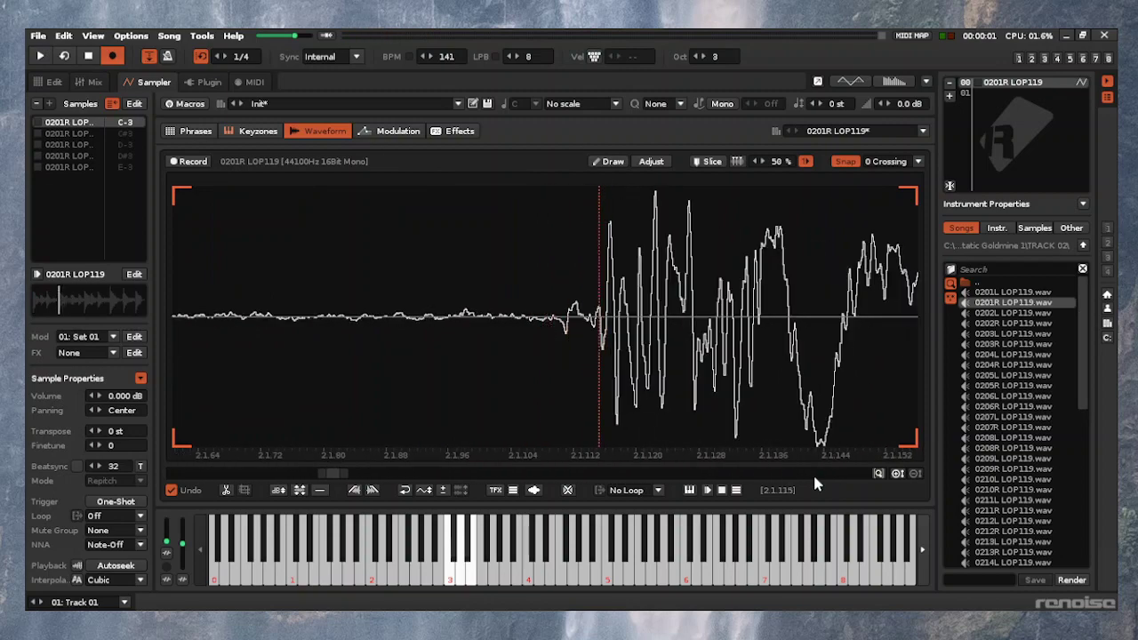
{"action": "key", "text": "ctrl+k"}
Audition the break from several positions between 2.1.105 and 2.3.237 to locate the hit that follows slice 05
{"action": "key", "text": "ctrl+Down"}
{"action": "key", "text": "ctrl+Down"}
{"action": "key", "text": "ctrl+Down"}
{"action": "key", "text": "ctrl+Down"}
{"action": "key", "text": "ctrl+Down"}
{"action": "key", "text": "ctrl+Down"}
{"action": "key", "text": "ctrl+Down"}
{"action": "key", "text": "ctrl+Down"}
{"action": "key", "text": "ctrl+Down"}
{"action": "key", "text": "ctrl+Down"}
{"action": "key", "text": "ctrl+Down"}
{"action": "key", "text": "ctrl+Down"}
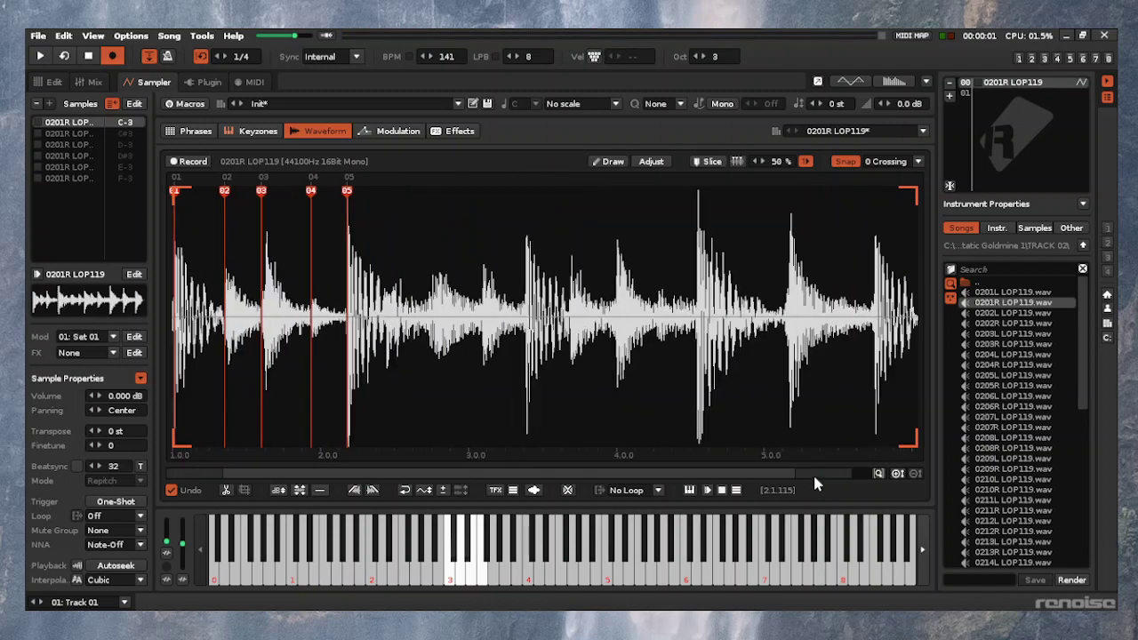
{"action": "key", "text": "ctrl+Down"}
{"action": "key", "text": "Return"}
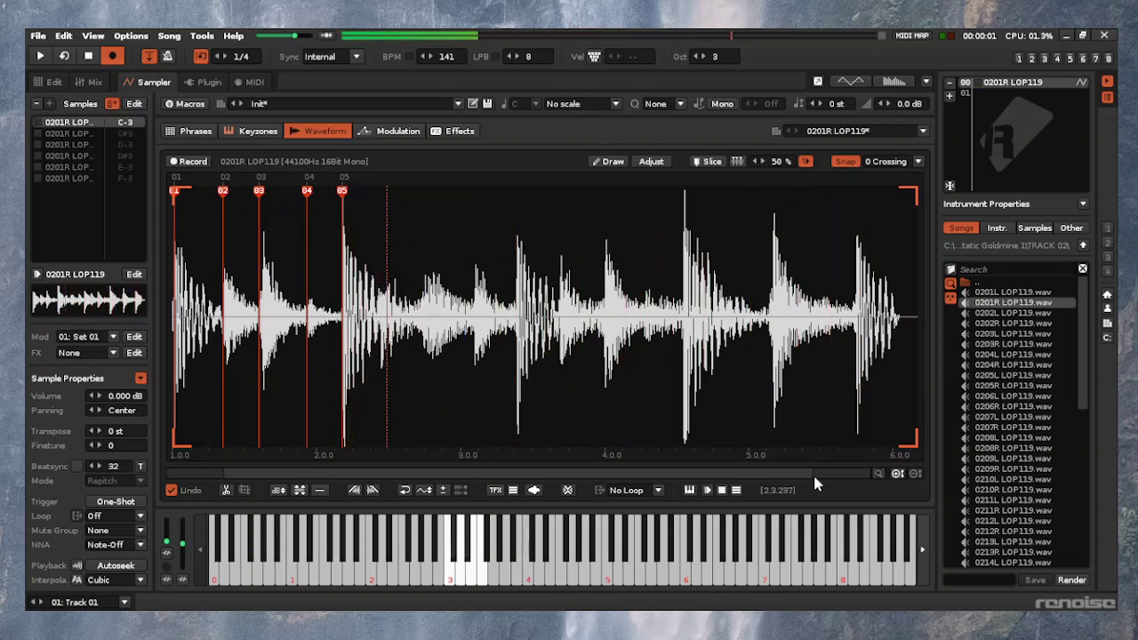
{"action": "key", "text": "q"}
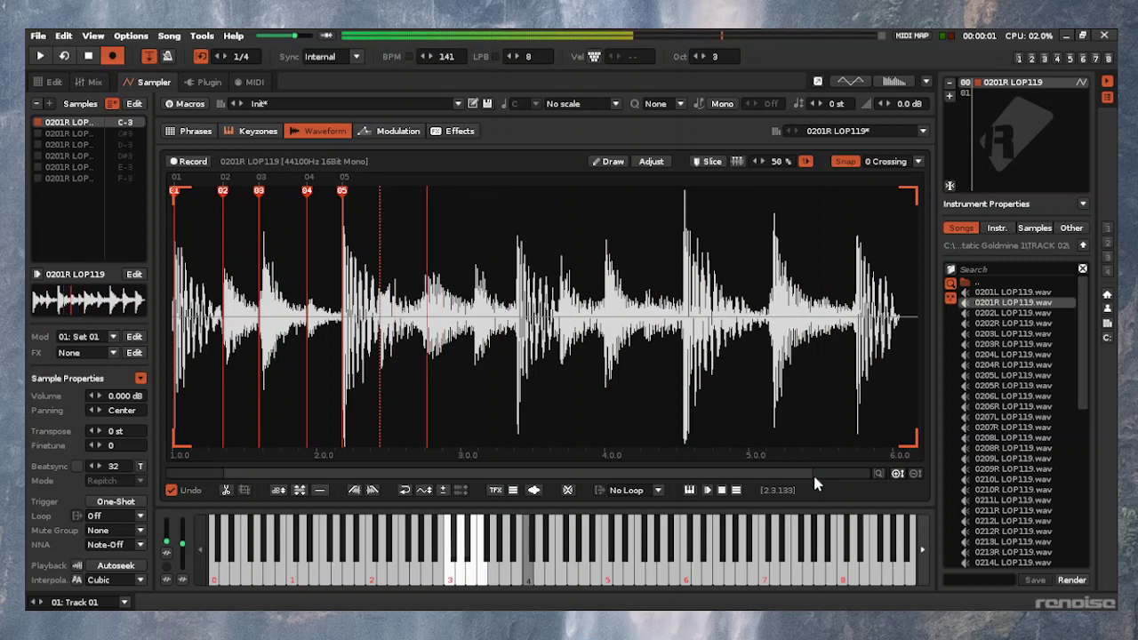
{"action": "key", "text": "Return"}
{"action": "key", "text": "Return"}
{"action": "key", "text": "Left"}
{"action": "key", "text": "Left"}
{"action": "key", "text": "Left"}
{"action": "key", "text": "Left"}
{"action": "key", "text": "Left"}
{"action": "key", "text": "Left"}
{"action": "key", "text": "Left"}
{"action": "key", "text": "Left"}
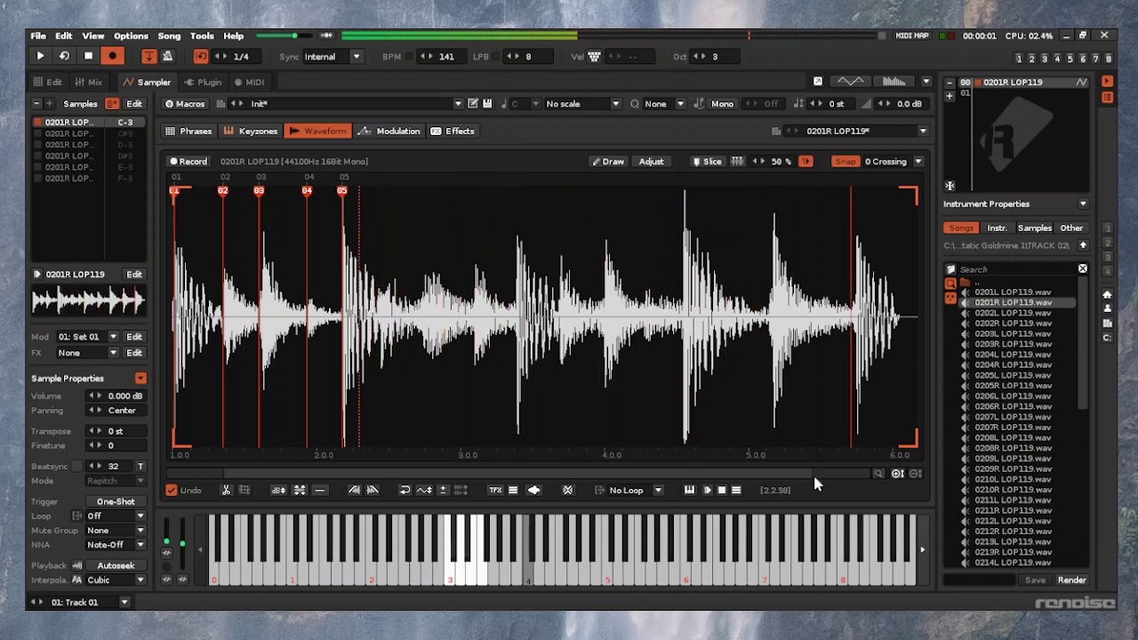
{"action": "key", "text": "Return"}
{"action": "key", "text": "Return"}
{"action": "key", "text": "Return"}
{"action": "key", "text": "Left"}
{"action": "key", "text": "Left"}
{"action": "key", "text": "Left"}
{"action": "key", "text": "Left"}
{"action": "key", "text": "Left"}
{"action": "key", "text": "Left"}
{"action": "key", "text": "Left"}
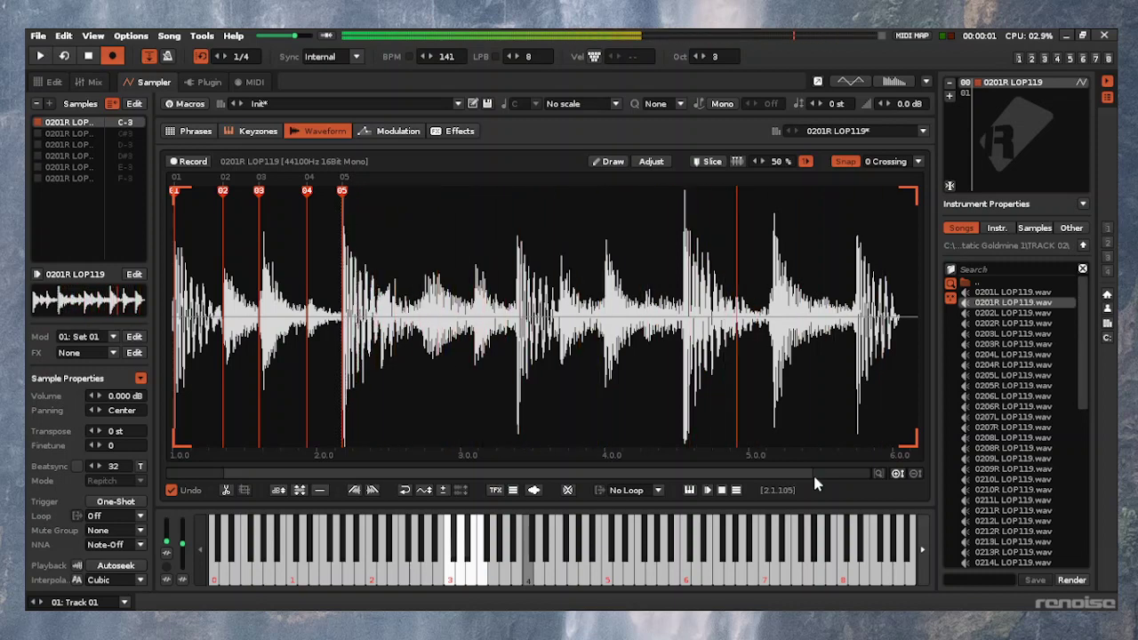
{"action": "key", "text": "Return"}
{"action": "key", "text": "Return"}
Insert a sixth slice marker at 2.5.231, where the next distinct hit following slice 05 begins, after auditioning from that position
{"action": "key", "text": "Right"}
{"action": "key", "text": "Right"}
{"action": "key", "text": "Right"}
{"action": "key", "text": "Right"}
{"action": "key", "text": "Right"}
{"action": "key", "text": "Right"}
{"action": "key", "text": "Right"}
{"action": "key", "text": "Right"}
{"action": "key", "text": "Right"}
{"action": "key", "text": "Right"}
{"action": "key", "text": "Right"}
{"action": "key", "text": "Right"}
{"action": "key", "text": "Right"}
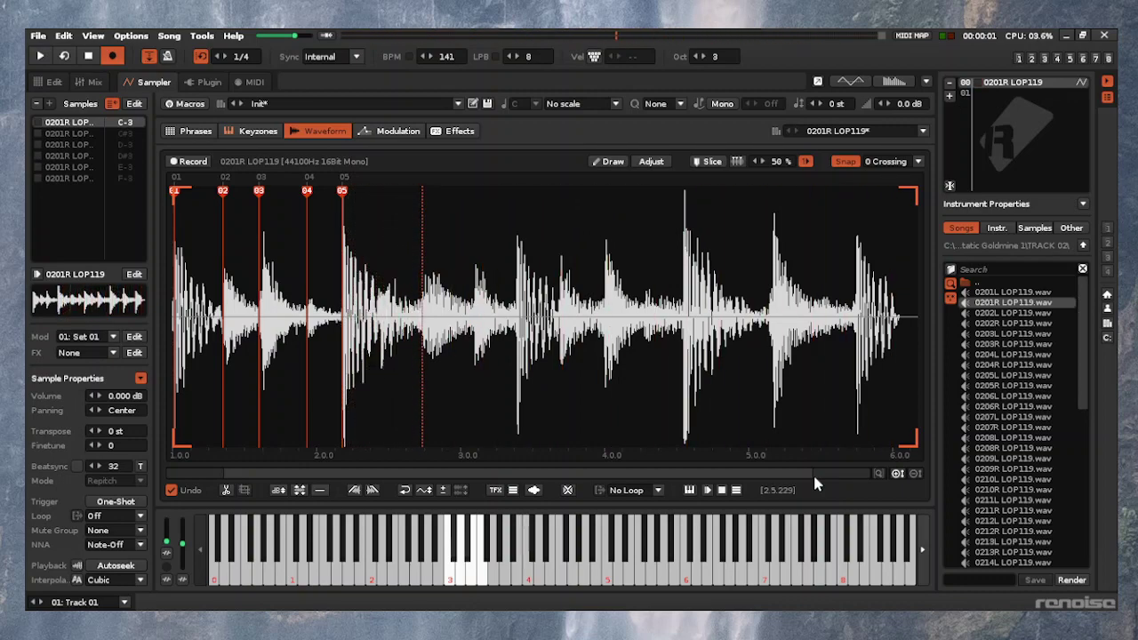
{"action": "key", "text": "Up"}
{"action": "key", "text": "Up"}
{"action": "key", "text": "Up"}
{"action": "key", "text": "Up"}
{"action": "key", "text": "Up"}
{"action": "key", "text": "Up"}
{"action": "key", "text": "Up"}
{"action": "key", "text": "Up"}
{"action": "key", "text": "Up"}
{"action": "key", "text": "Up"}
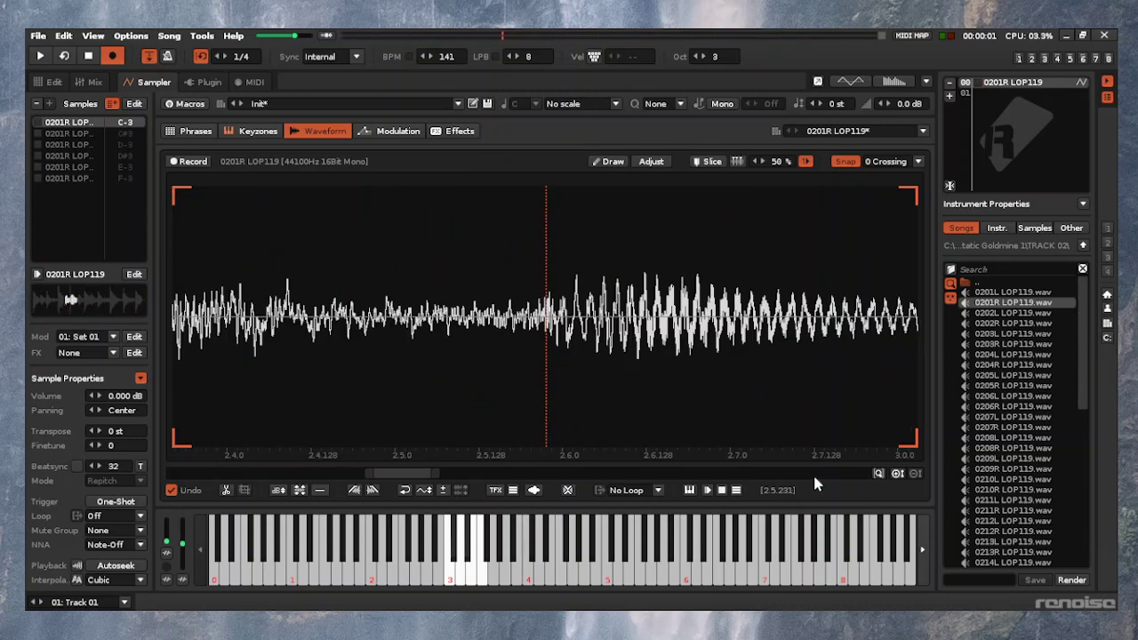
{"action": "scroll", "coordinate": [816, 485], "scroll_direction": "down", "scroll_amount": 5}
{"action": "key", "text": "q"}
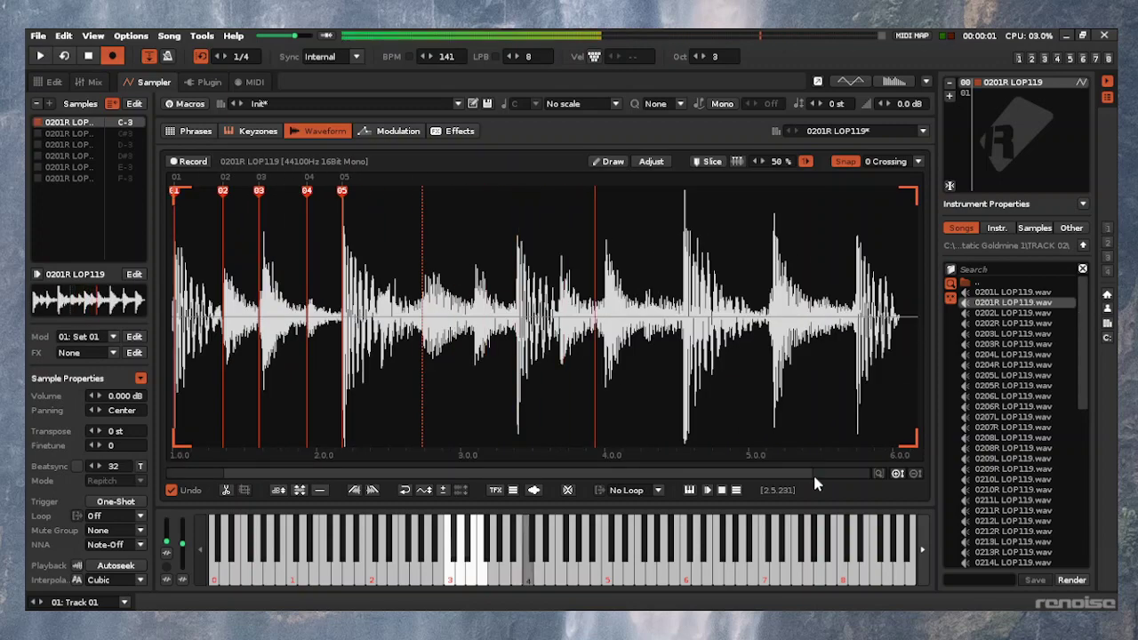
{"action": "key", "text": "Insert"}
Insert a seventh slice marker at 3.0.210, on the zero crossing at the onset of the hit following slice 06
{"action": "key", "text": "Right"}
{"action": "key", "text": "Right"}
{"action": "key", "text": "Right"}
{"action": "key", "text": "Right"}
{"action": "key", "text": "Right"}
{"action": "key", "text": "Right"}
{"action": "key", "text": "Right"}
{"action": "key", "text": "Right"}
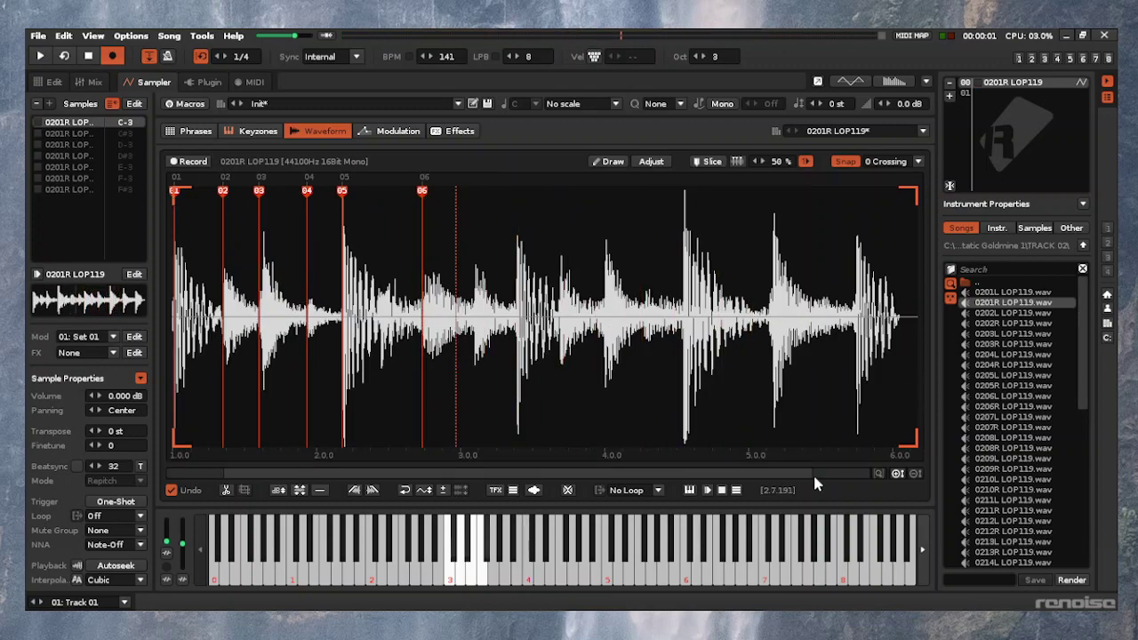
{"action": "scroll", "coordinate": [816, 485], "scroll_direction": "up", "scroll_amount": 2}
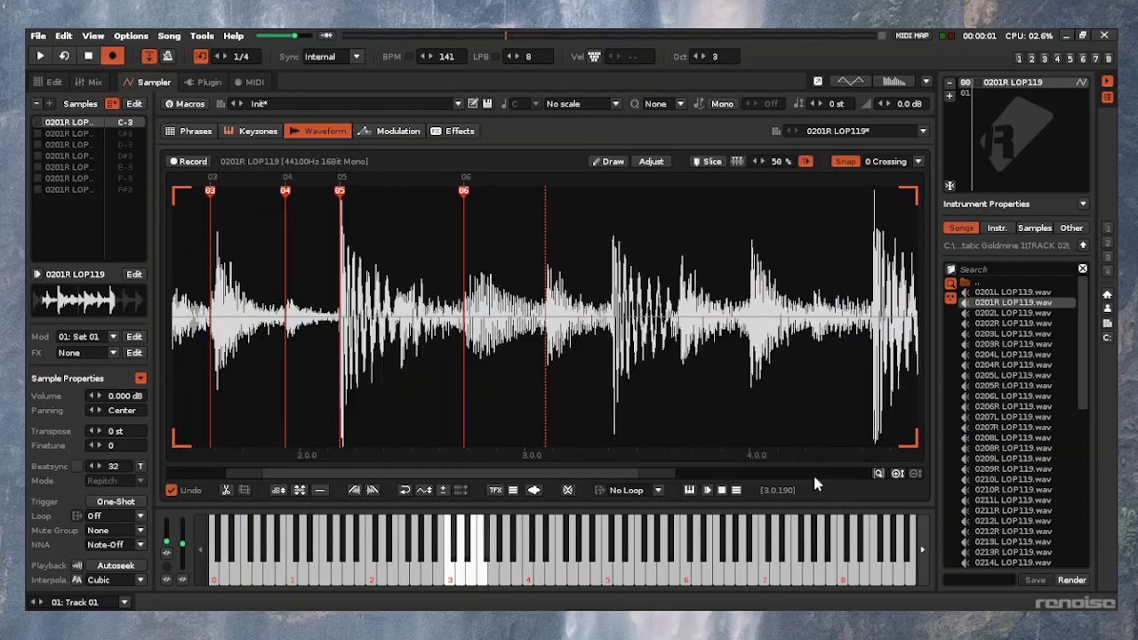
{"action": "scroll", "coordinate": [816, 484], "scroll_direction": "up", "scroll_amount": 4}
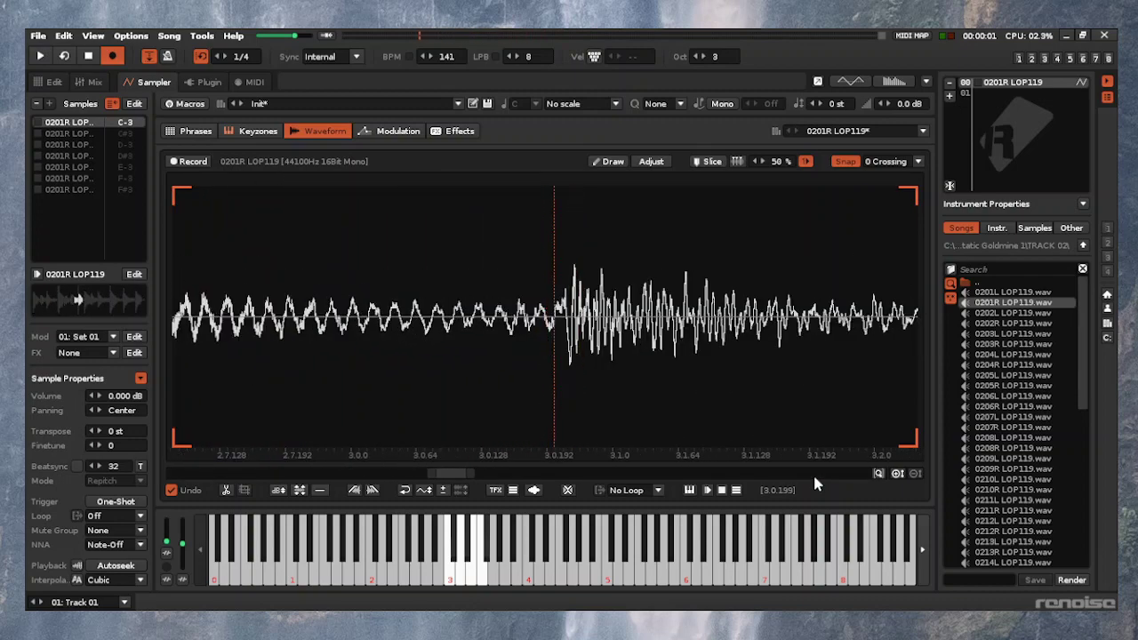
{"action": "key", "text": "Right"}
{"action": "key", "text": "Right"}
{"action": "key", "text": "Left"}
{"action": "key", "text": "ctrl+k"}
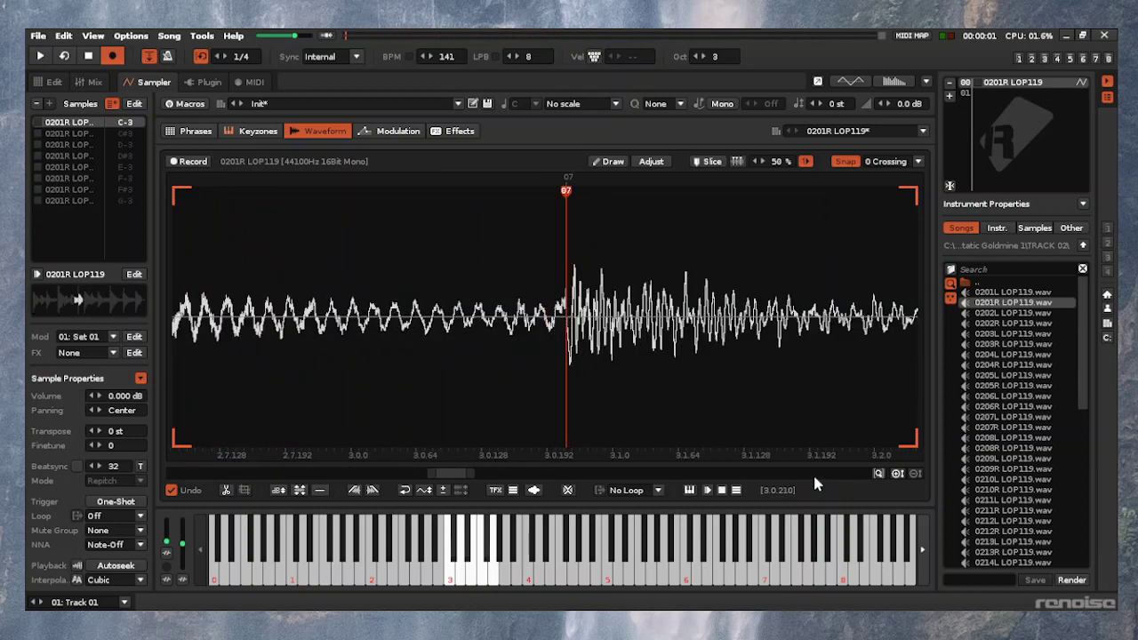
Insert an eighth slice marker at 3.3.37, on the zero crossing where the loud hit following slice 07 begins
{"action": "scroll", "coordinate": [816, 484], "scroll_direction": "down", "scroll_amount": 5}
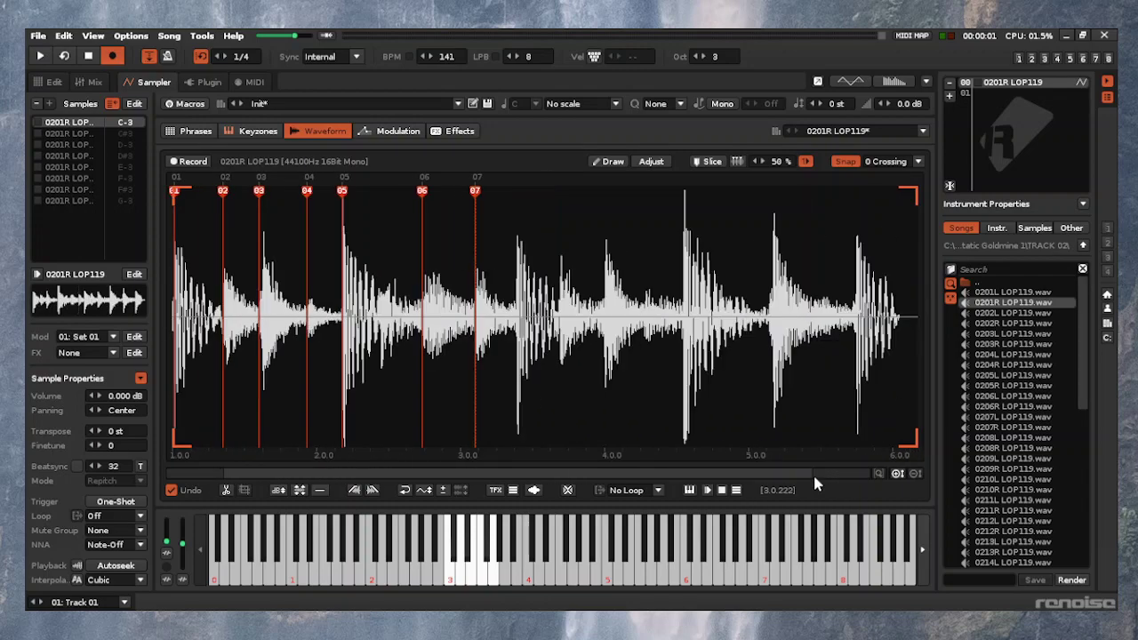
{"action": "key", "text": "Right"}
{"action": "key", "text": "Right"}
{"action": "key", "text": "Right"}
{"action": "key", "text": "Right"}
{"action": "key", "text": "Right"}
{"action": "key", "text": "Right"}
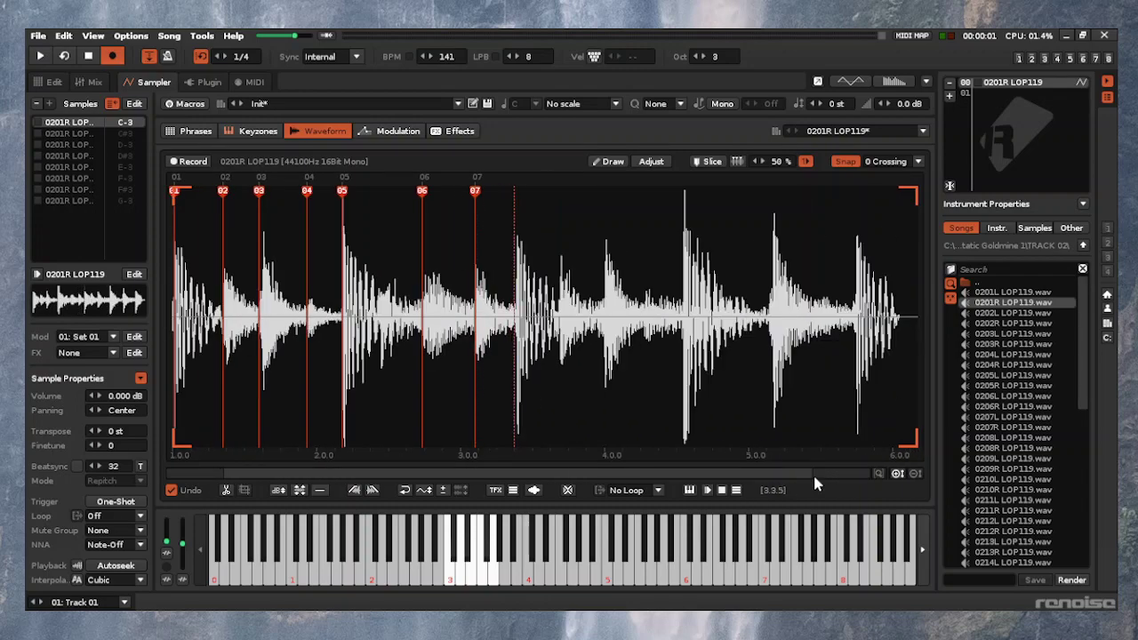
{"action": "scroll", "coordinate": [816, 484], "scroll_direction": "up", "scroll_amount": 6}
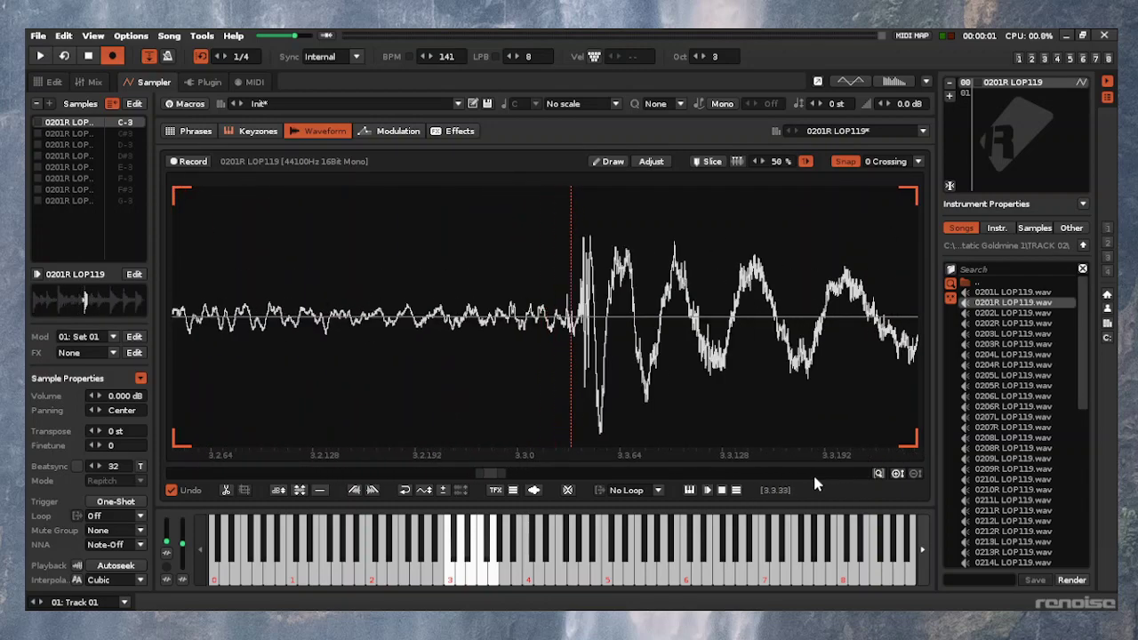
{"action": "key", "text": "Right"}
{"action": "key", "text": "Right"}
{"action": "key", "text": "Right"}
{"action": "key", "text": "Right"}
{"action": "scroll", "coordinate": [816, 485], "scroll_direction": "down", "scroll_amount": 3}
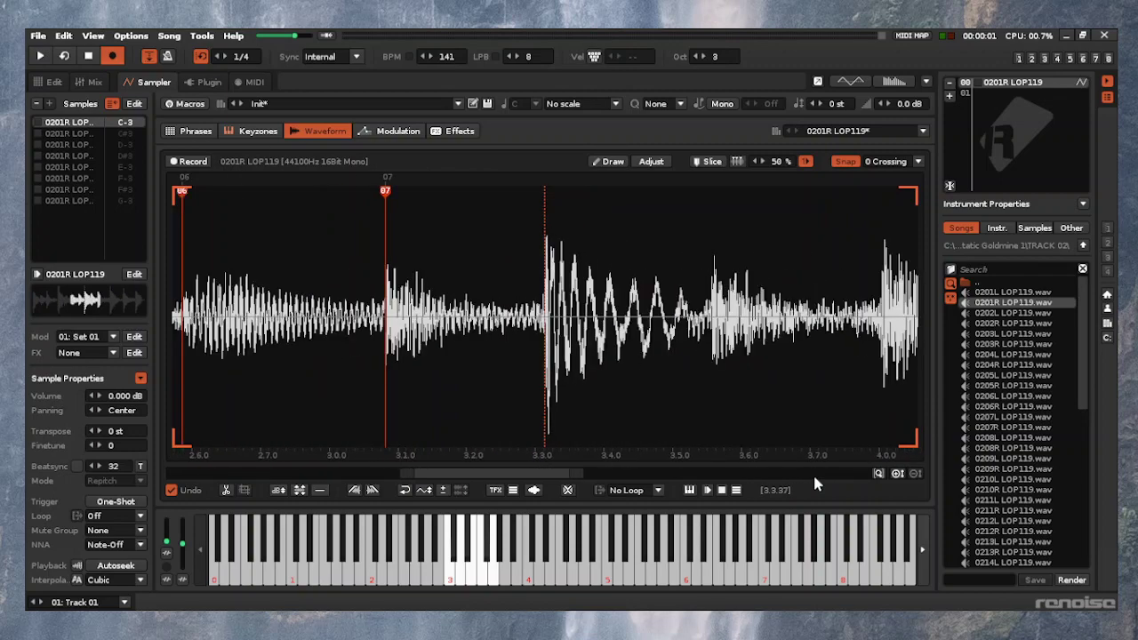
{"action": "scroll", "coordinate": [816, 484], "scroll_direction": "down", "scroll_amount": 3}
{"action": "key", "text": "Insert"}
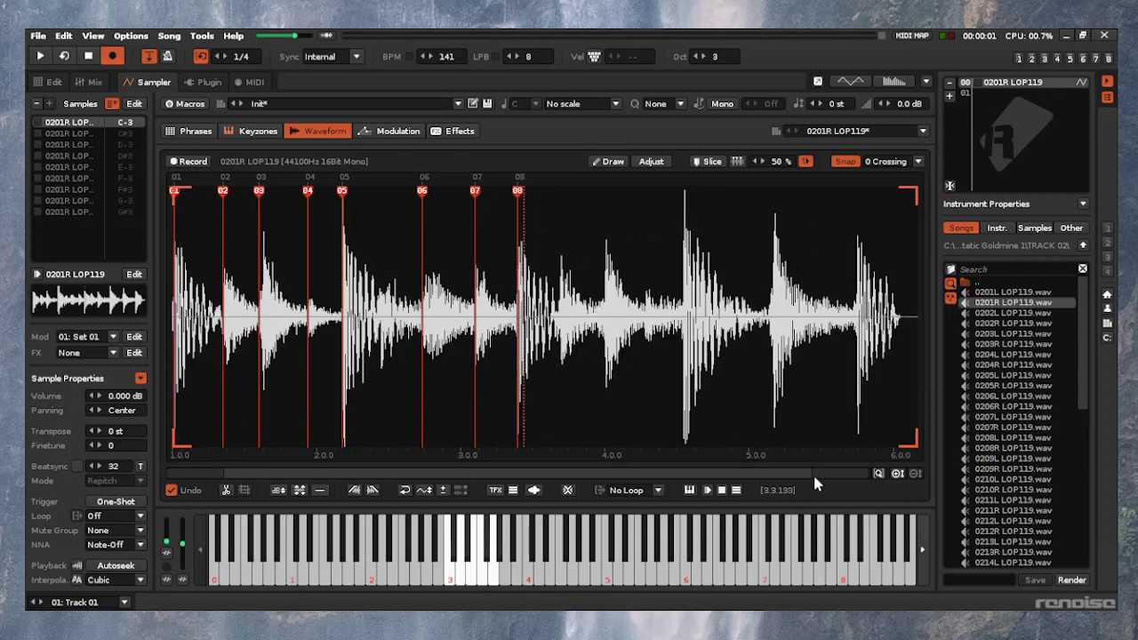
Insert a ninth slice marker at 3.5.144, on the zero crossing at the onset of the hit following slice 08
{"action": "key", "text": "Right"}
{"action": "key", "text": "Right"}
{"action": "key", "text": "Right"}
{"action": "key", "text": "Right"}
{"action": "key", "text": "Right"}
{"action": "key", "text": "Right"}
{"action": "key", "text": "Right"}
{"action": "key", "text": "Right"}
{"action": "scroll", "coordinate": [816, 484], "scroll_direction": "up", "scroll_amount": 6}
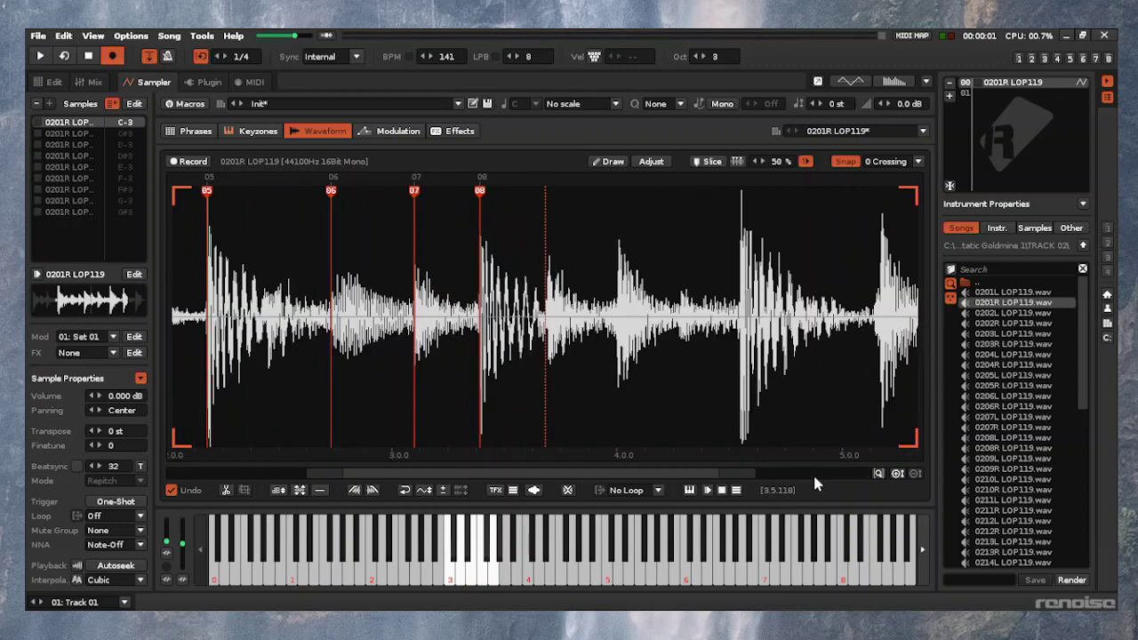
{"action": "key", "text": "Right"}
{"action": "key", "text": "Right"}
{"action": "key", "text": "Right"}
{"action": "key", "text": "Left"}
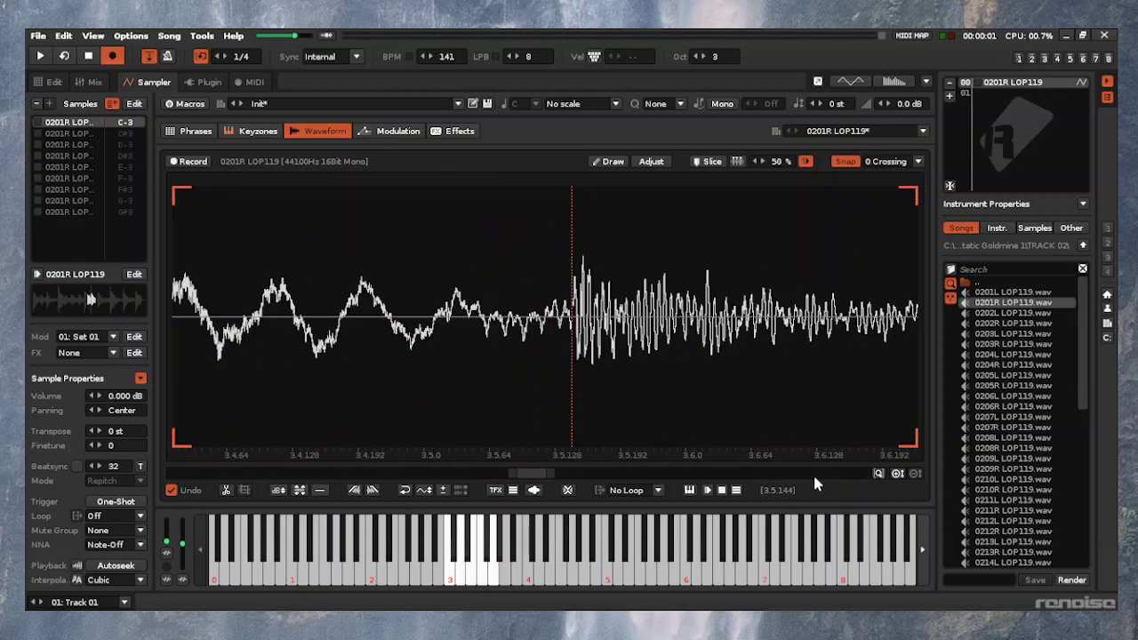
{"action": "key", "text": "Insert"}
{"action": "scroll", "coordinate": [815, 477], "scroll_direction": "down", "scroll_amount": 6}
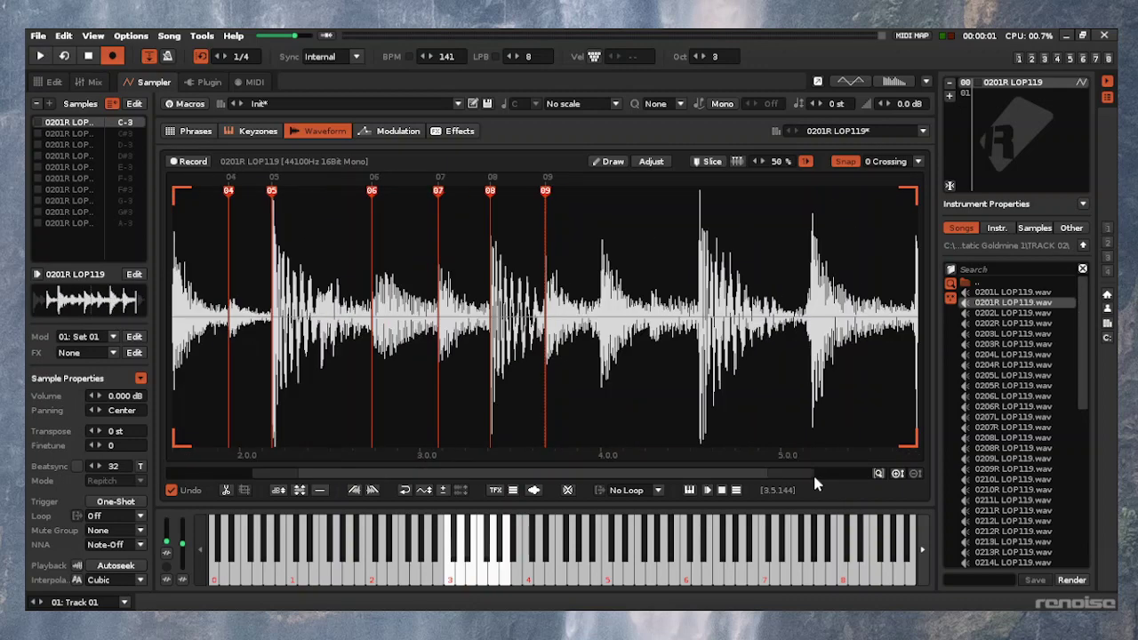
Select the entire sample and clear the selection, repeating the toggle once more
{"action": "key", "text": "ctrl+a"}
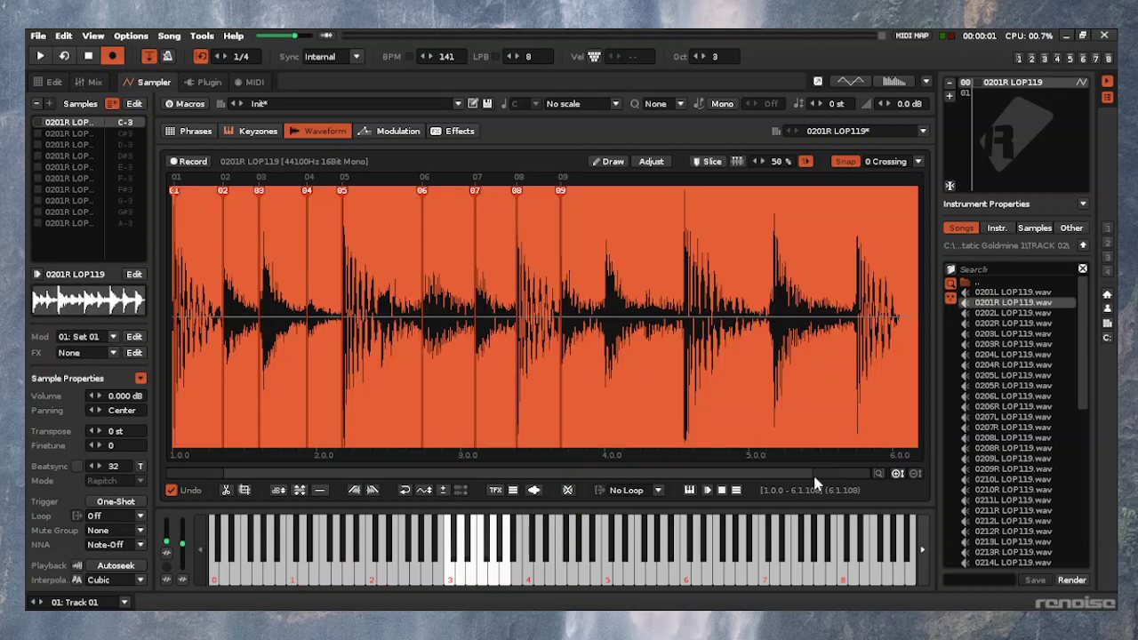
{"action": "key", "text": "ctrl+a"}
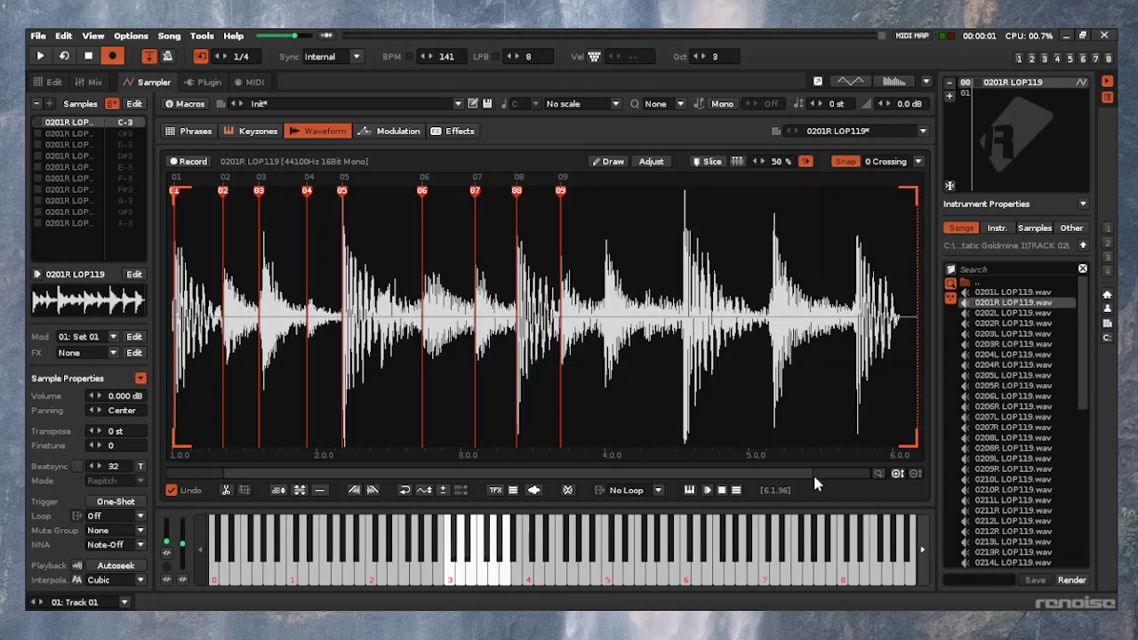
{"action": "key", "text": "ctrl+a"}
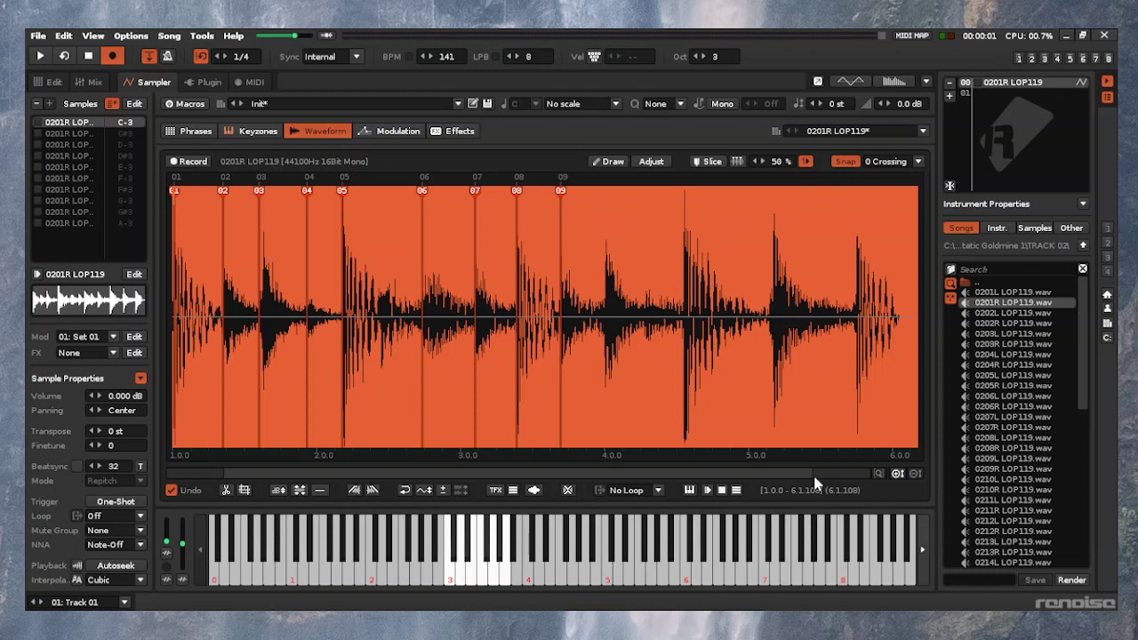
{"action": "key", "text": "Return"}
{"action": "key", "text": "ctrl+z"}
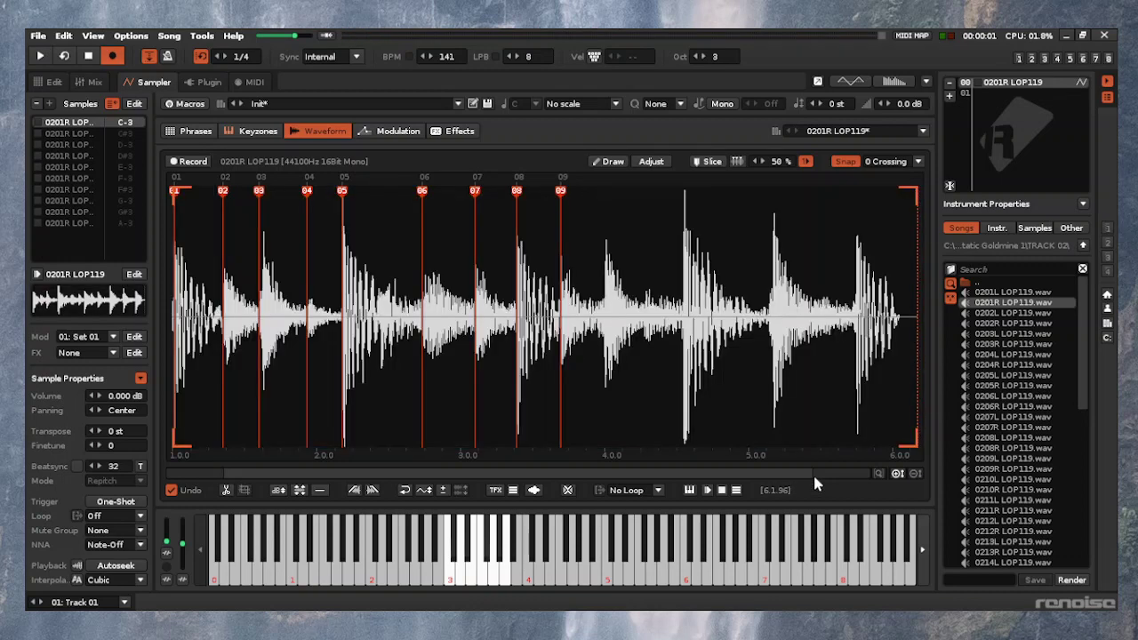
Jump the waveform cursor between the sample's start and its end
{"action": "key", "text": "Home"}
{"action": "key", "text": "End"}
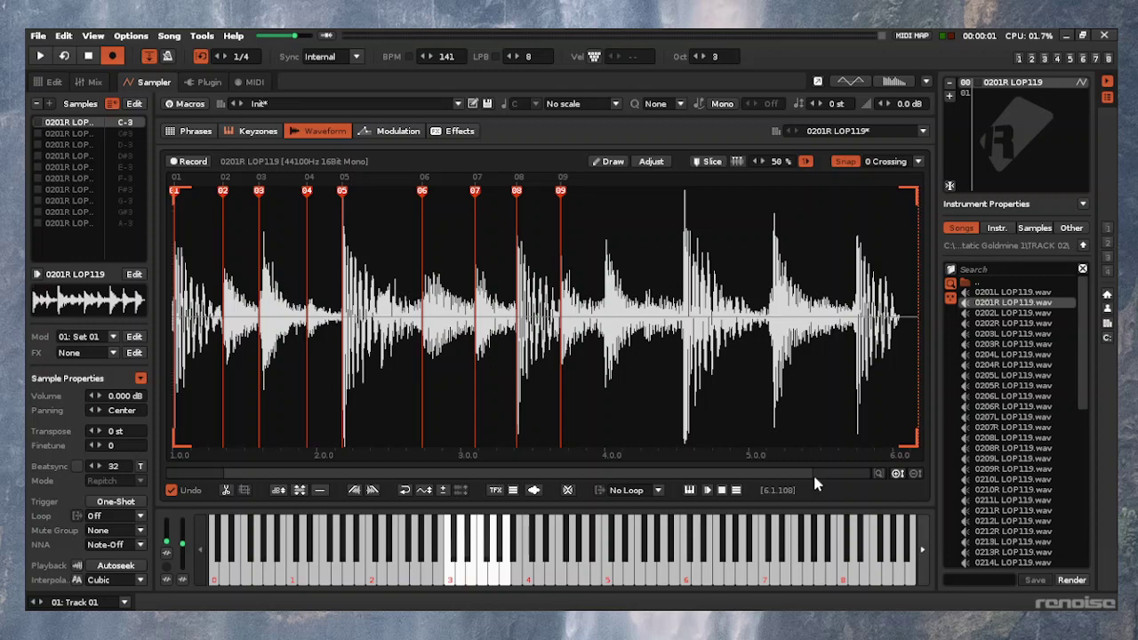
{"action": "key", "text": "Home"}
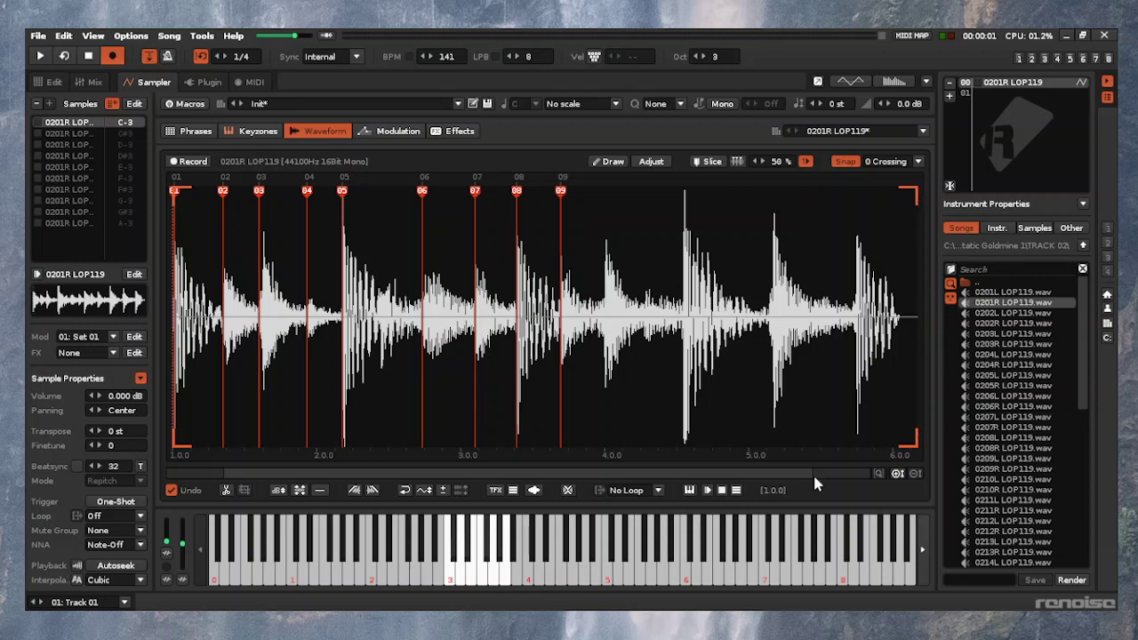
Delete the sample's final hit, from the zero crossing at its onset, 5.6.4, through to the end of the sample
{"action": "key", "text": "End"}
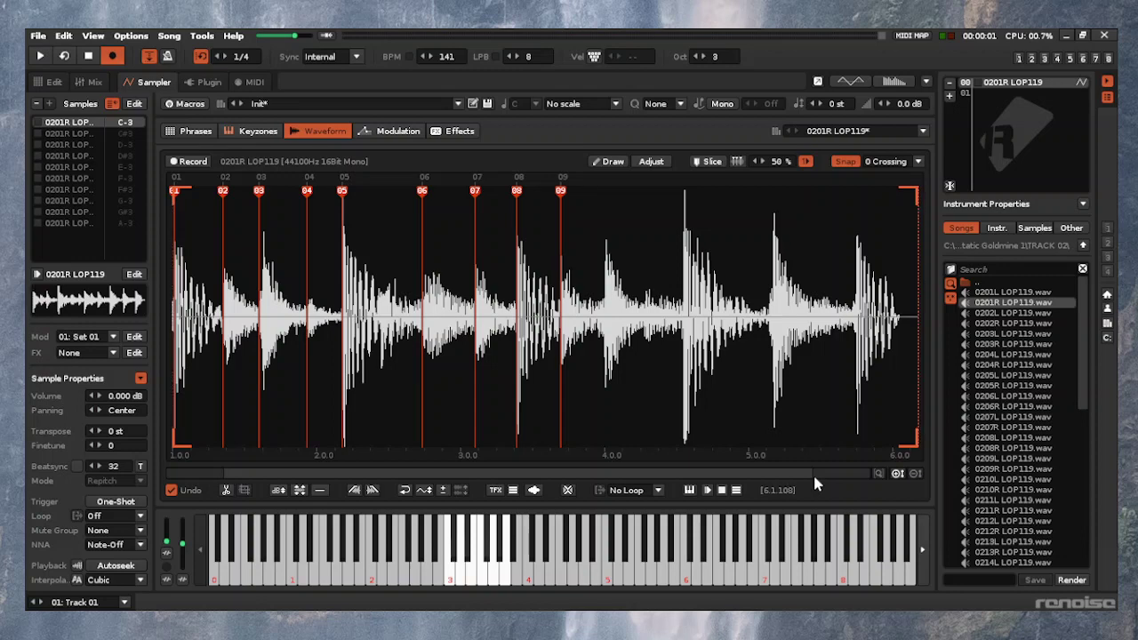
{"action": "key", "text": "Left"}
{"action": "key", "text": "Left"}
{"action": "key", "text": "Left"}
{"action": "key", "text": "Left"}
{"action": "key", "text": "Left"}
{"action": "key", "text": "Left"}
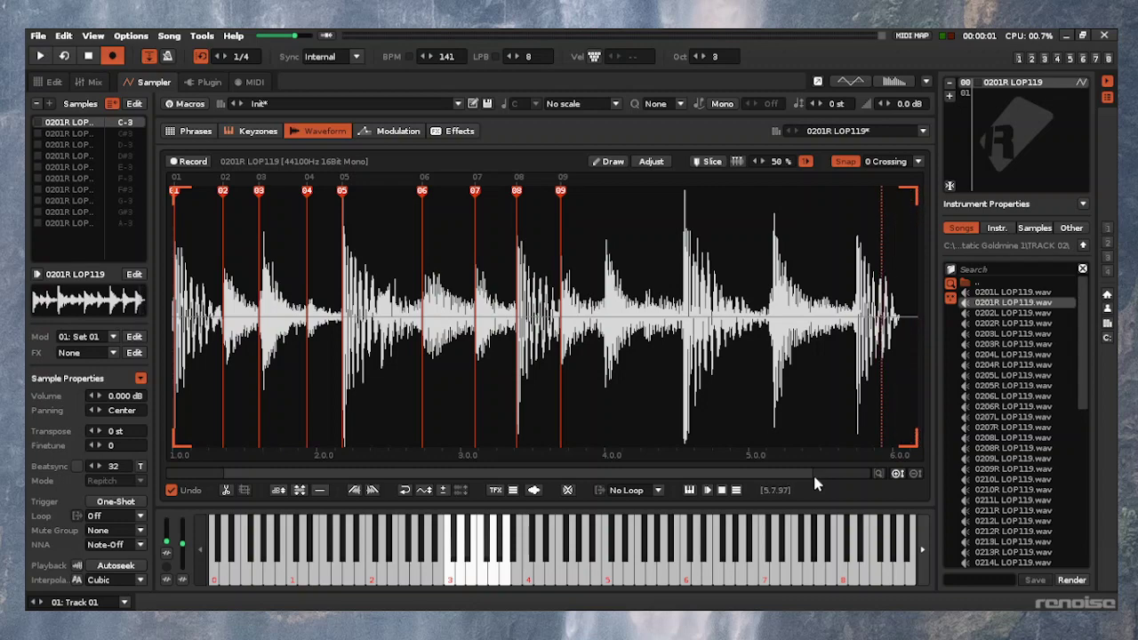
{"action": "key", "text": "Left"}
{"action": "key", "text": "ctrl+Up"}
{"action": "key", "text": "ctrl+Up"}
{"action": "key", "text": "ctrl+Up"}
{"action": "key", "text": "ctrl+Up"}
{"action": "key", "text": "ctrl+Up"}
{"action": "key", "text": "ctrl+Up"}
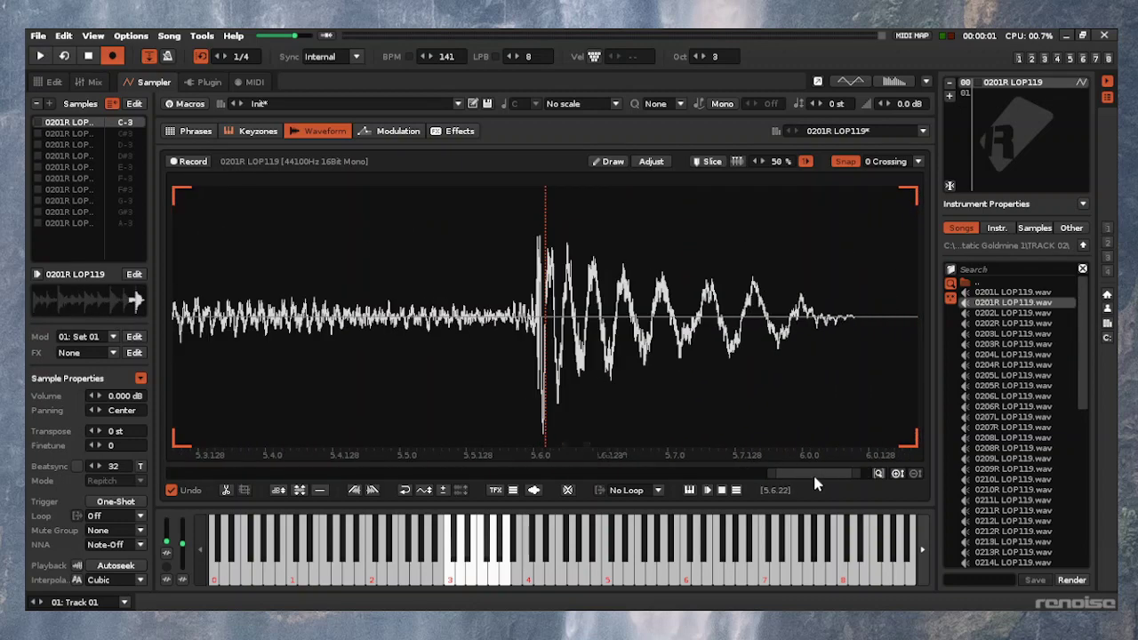
{"action": "key", "text": "Left"}
{"action": "key", "text": "Left"}
{"action": "key", "text": "Left"}
{"action": "key", "text": "Left"}
{"action": "key", "text": "Left"}
{"action": "key", "text": "Left"}
{"action": "key", "text": "ctrl+Up"}
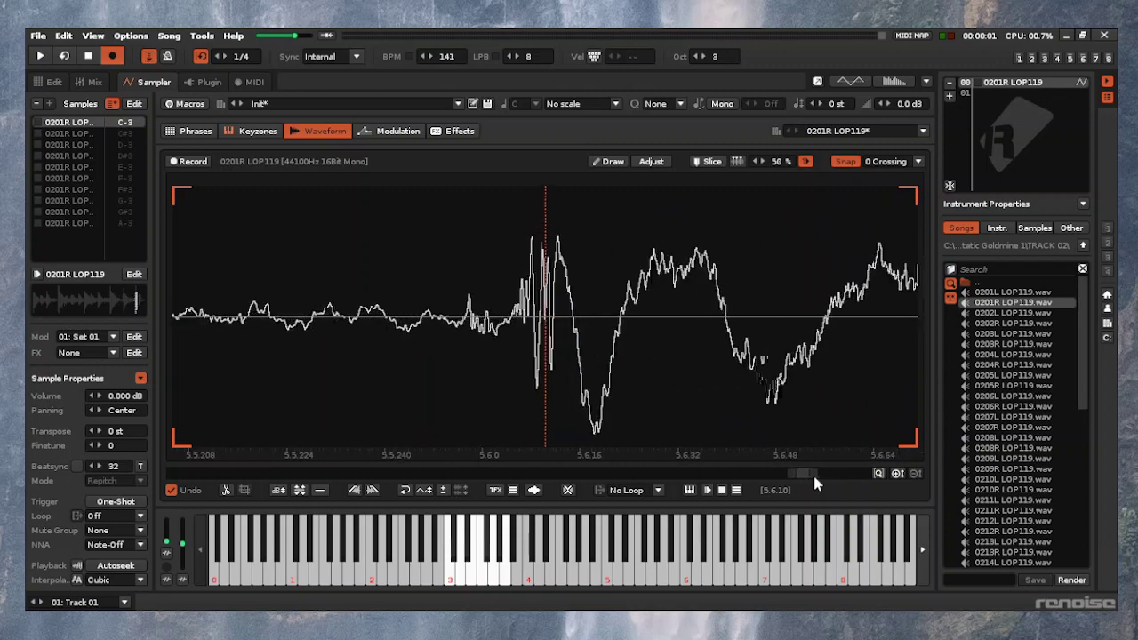
{"action": "key", "text": "Left"}
{"action": "key", "text": "Left"}
{"action": "key", "text": "Right"}
{"action": "key", "text": "ctrl+Down"}
{"action": "key", "text": "ctrl+Down"}
{"action": "key", "text": "ctrl+Down"}
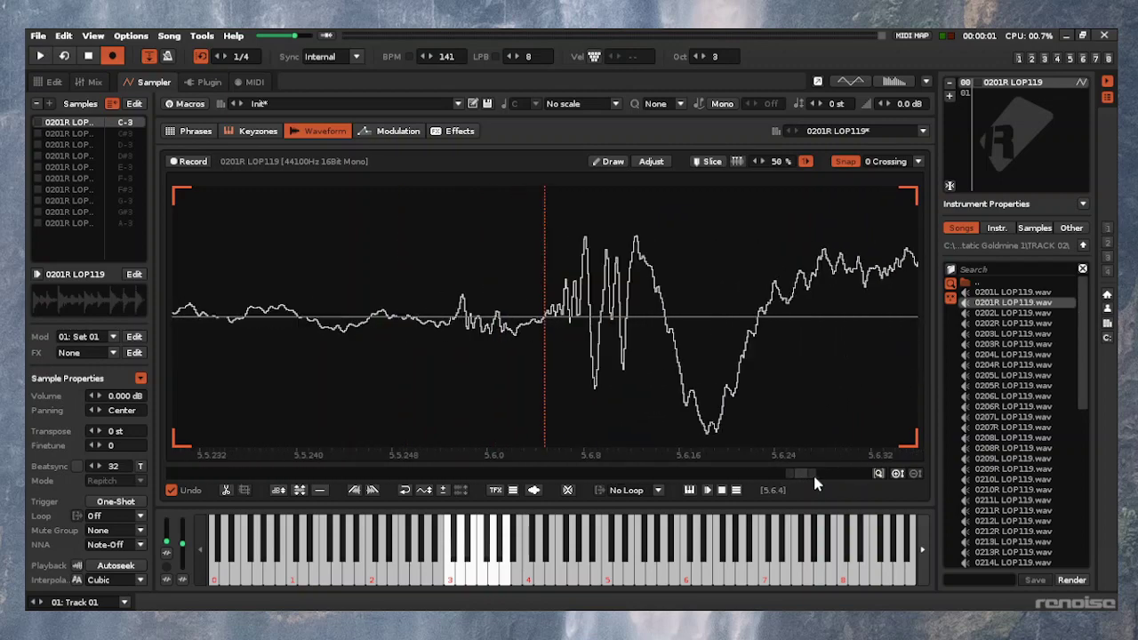
{"action": "key", "text": "ctrl+Down"}
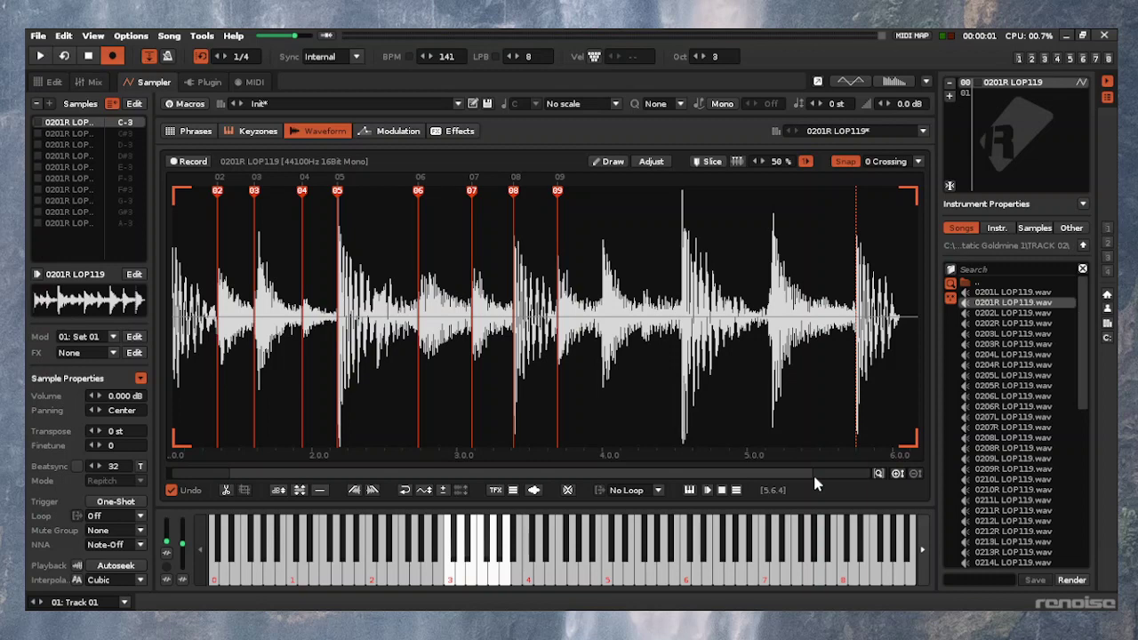
{"action": "key", "text": "shift+End"}
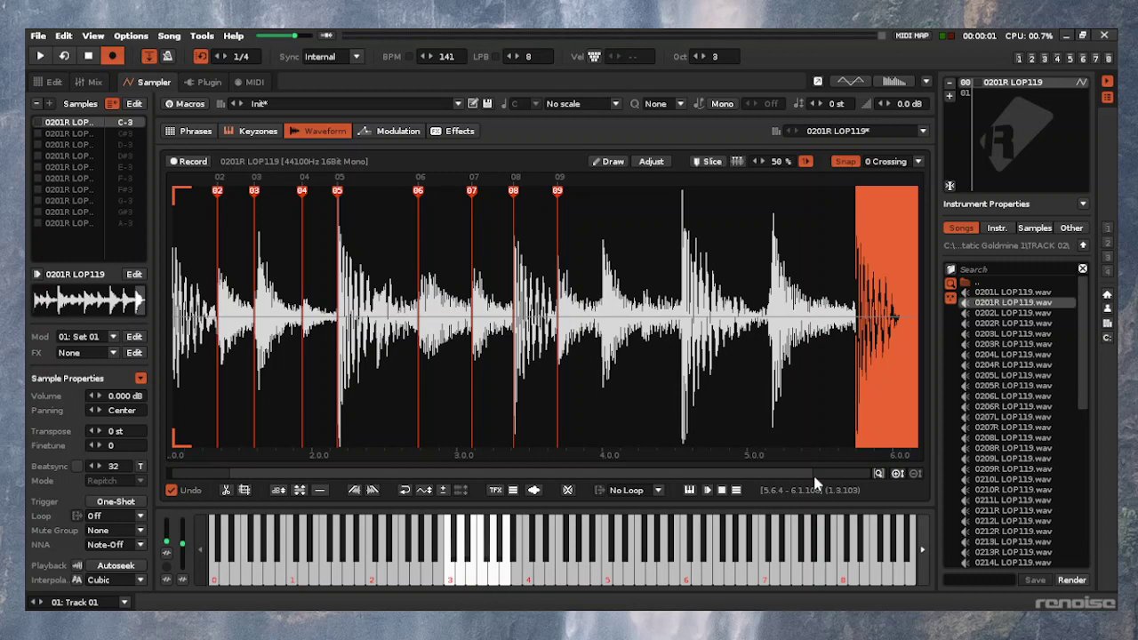
{"action": "key", "text": "Delete"}
Extend a selection backwards from the sample's end to 4.6.75, select the visible range and the whole sample, and clear the selection
{"action": "key", "text": "shift+Left"}
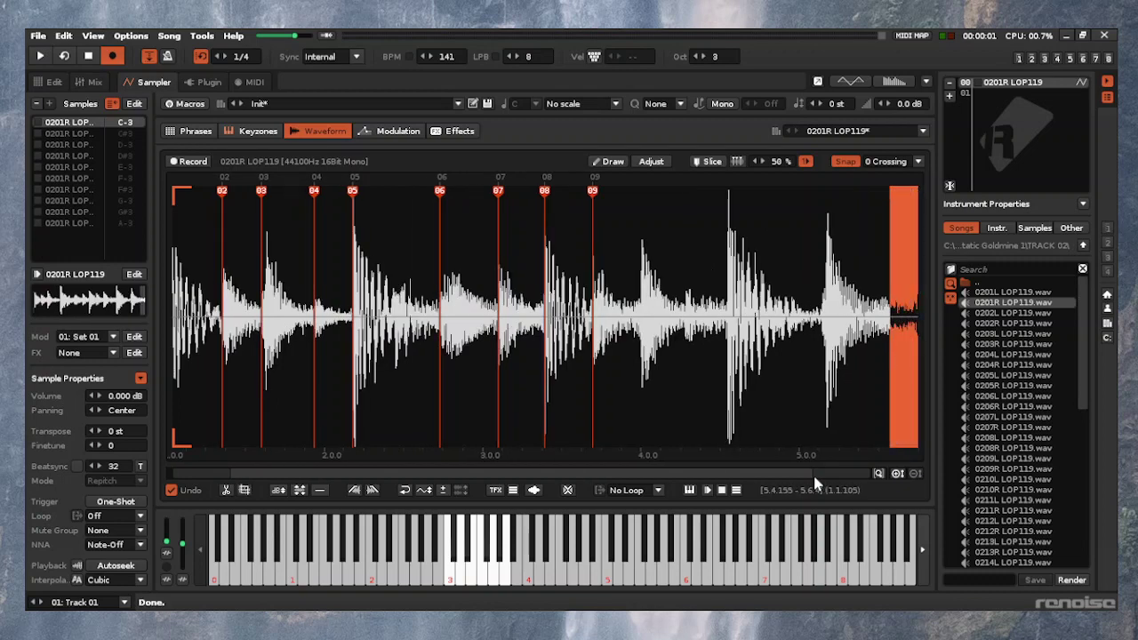
{"action": "key", "text": "shift+Left"}
{"action": "key", "text": "shift+Left"}
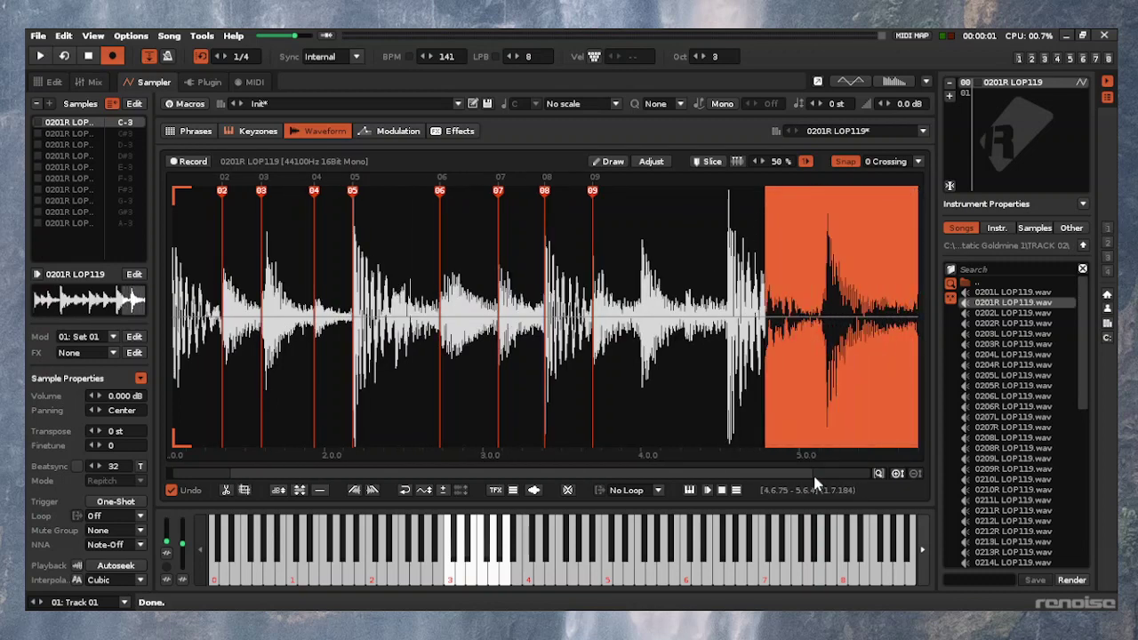
{"action": "key", "text": "ctrl+a"}
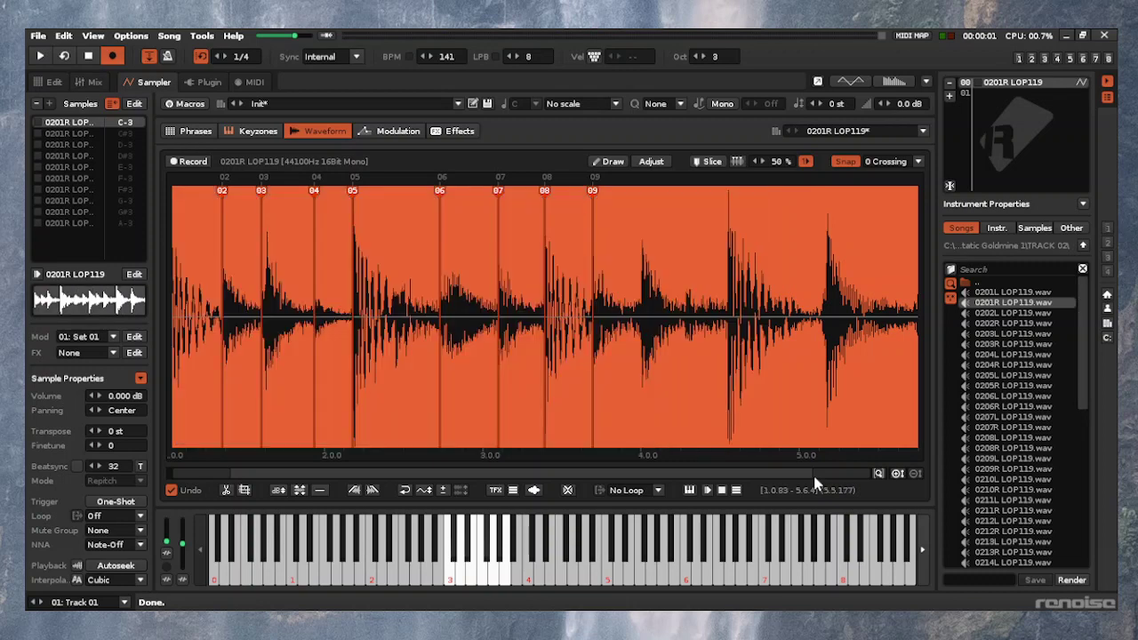
{"action": "scroll", "coordinate": [815, 478], "scroll_direction": "down", "scroll_amount": 1}
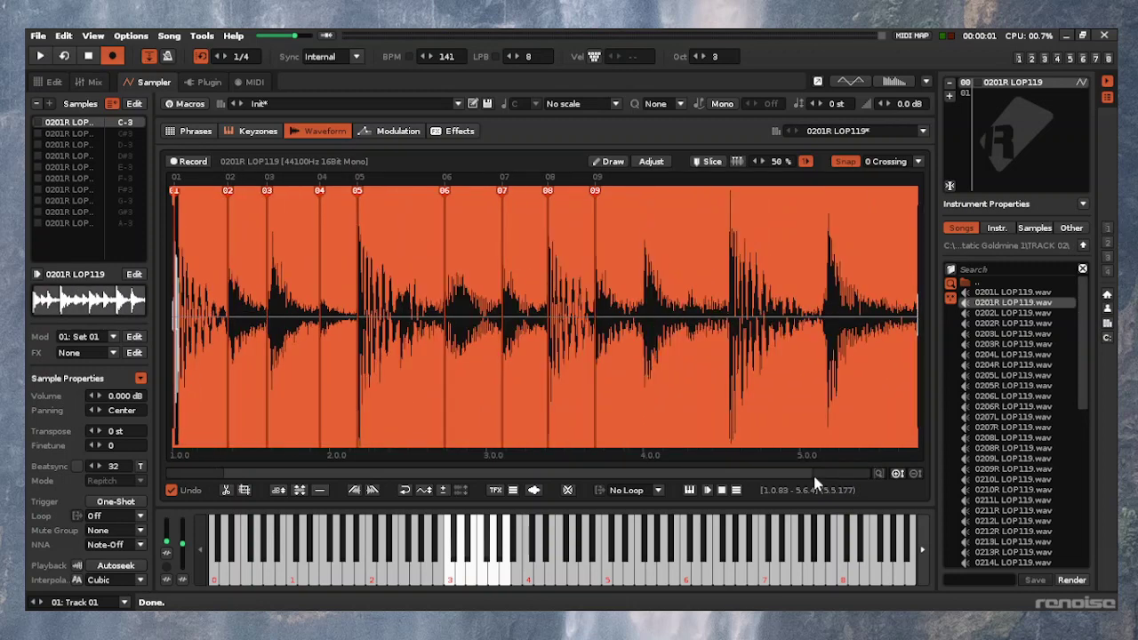
{"action": "key", "text": "ctrl+a"}
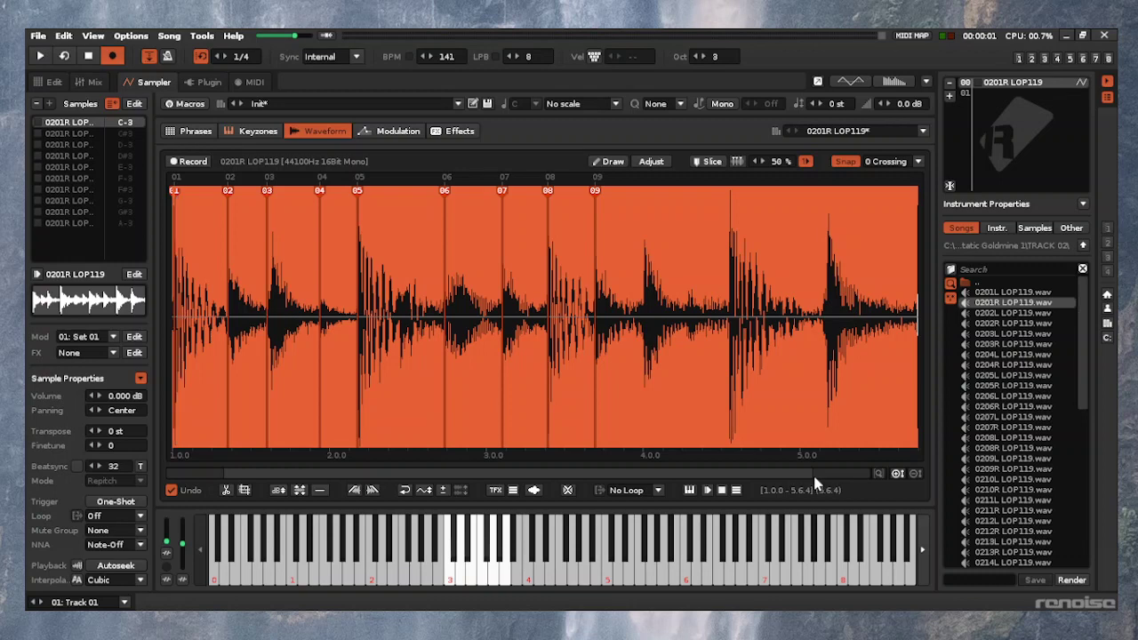
{"action": "key", "text": "ctrl+a"}
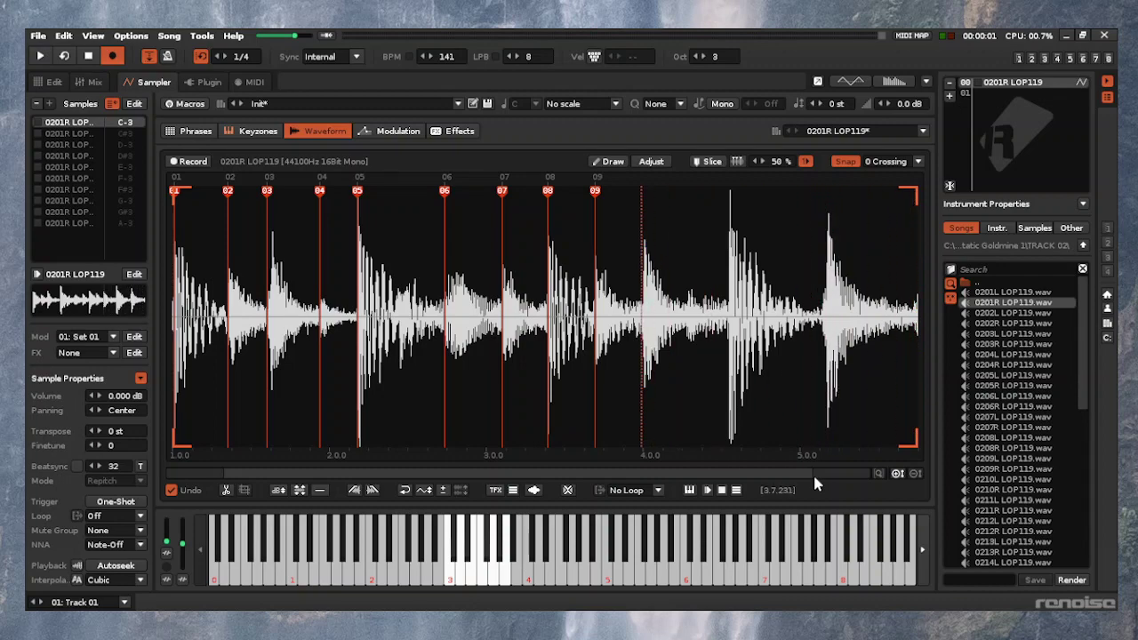
Insert a tenth slice marker at 4.0.9, on the zero crossing where the hit following slice 09 begins, and audition from there
{"action": "key", "text": "ctrl+Up"}
{"action": "key", "text": "ctrl+Up"}
{"action": "key", "text": "ctrl+Up"}
{"action": "key", "text": "Right"}
{"action": "key", "text": "Right"}
{"action": "key", "text": "Right"}
{"action": "key", "text": "Right"}
{"action": "key", "text": "Right"}
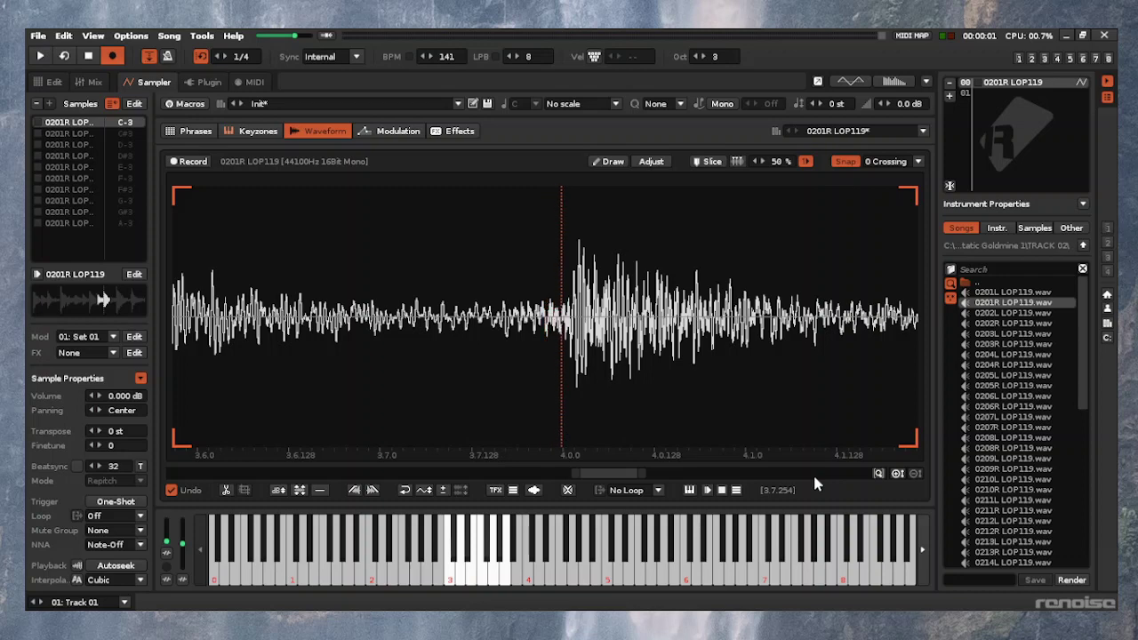
{"action": "scroll", "coordinate": [816, 485], "scroll_direction": "up", "scroll_amount": 4}
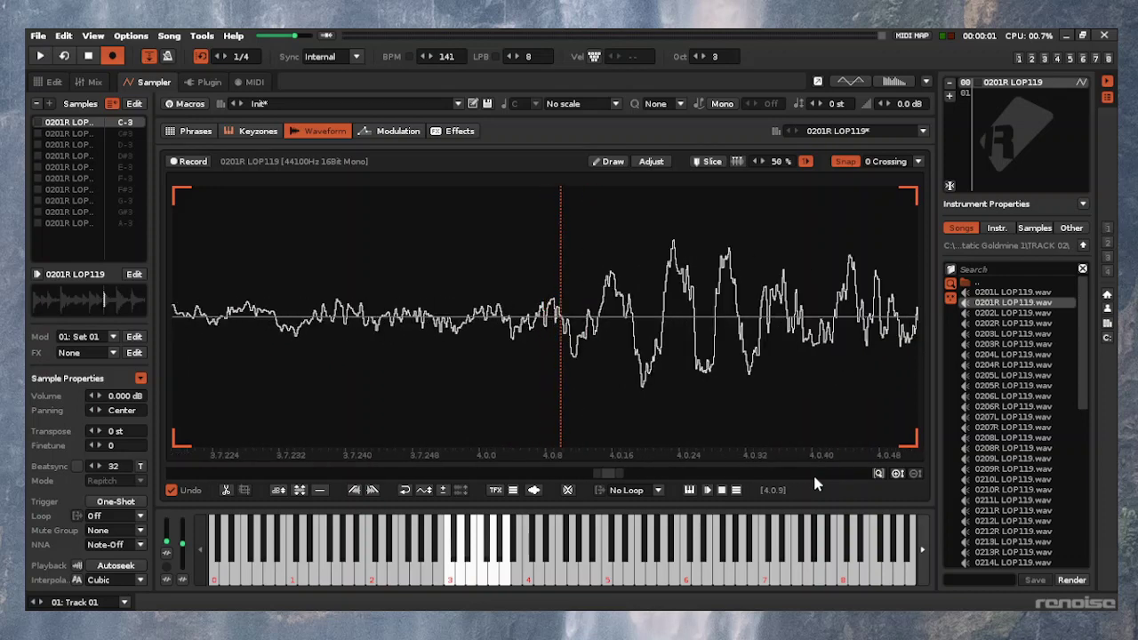
{"action": "scroll", "coordinate": [816, 484], "scroll_direction": "down", "scroll_amount": 9}
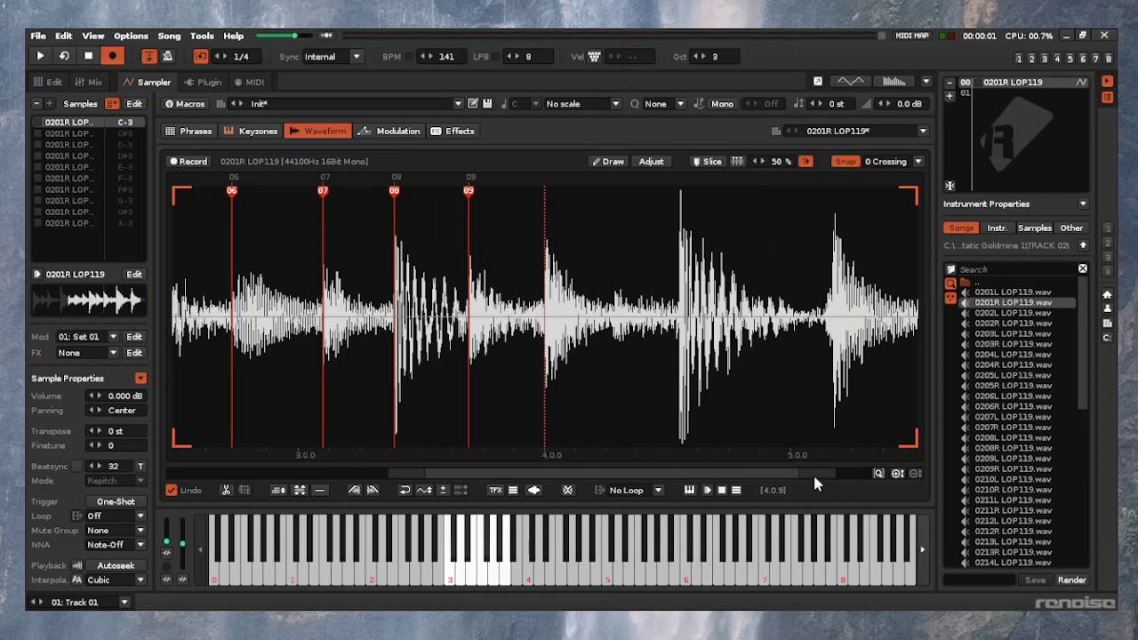
{"action": "key", "text": "ctrl+k"}
{"action": "key", "text": "Return"}
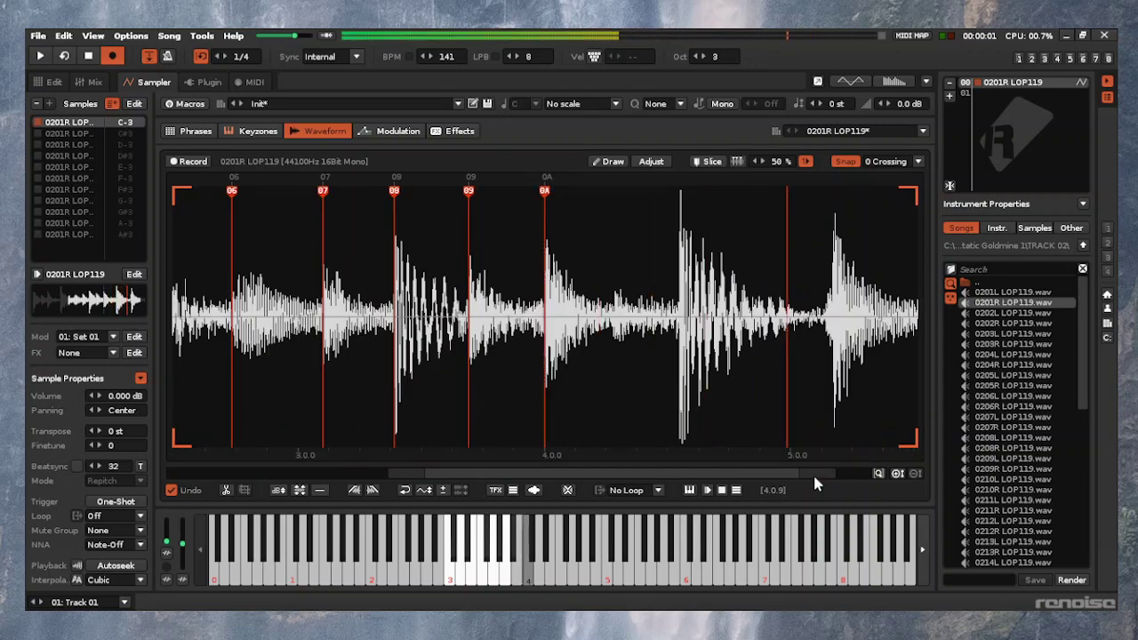
Insert an eleventh slice marker at 4.2.56, at the onset of the quiet hit following slice 0A
{"action": "key", "text": "Right"}
{"action": "key", "text": "Right"}
{"action": "key", "text": "Right"}
{"action": "key", "text": "Right"}
{"action": "key", "text": "Right"}
{"action": "key", "text": "Right"}
{"action": "key", "text": "Right"}
{"action": "key", "text": "Right"}
{"action": "key", "text": "Right"}
{"action": "key", "text": "Right"}
{"action": "key", "text": "Right"}
{"action": "key", "text": "Right"}
{"action": "key", "text": "Right"}
{"action": "key", "text": "Right"}
{"action": "key", "text": "Right"}
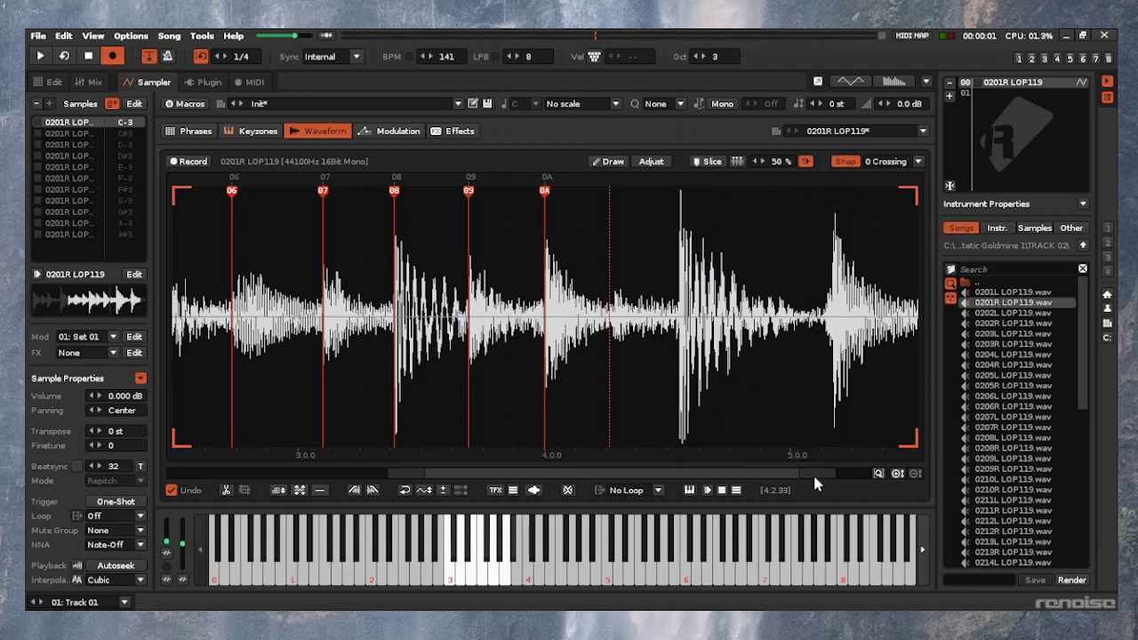
{"action": "scroll", "coordinate": [816, 484], "scroll_direction": "up", "scroll_amount": 8}
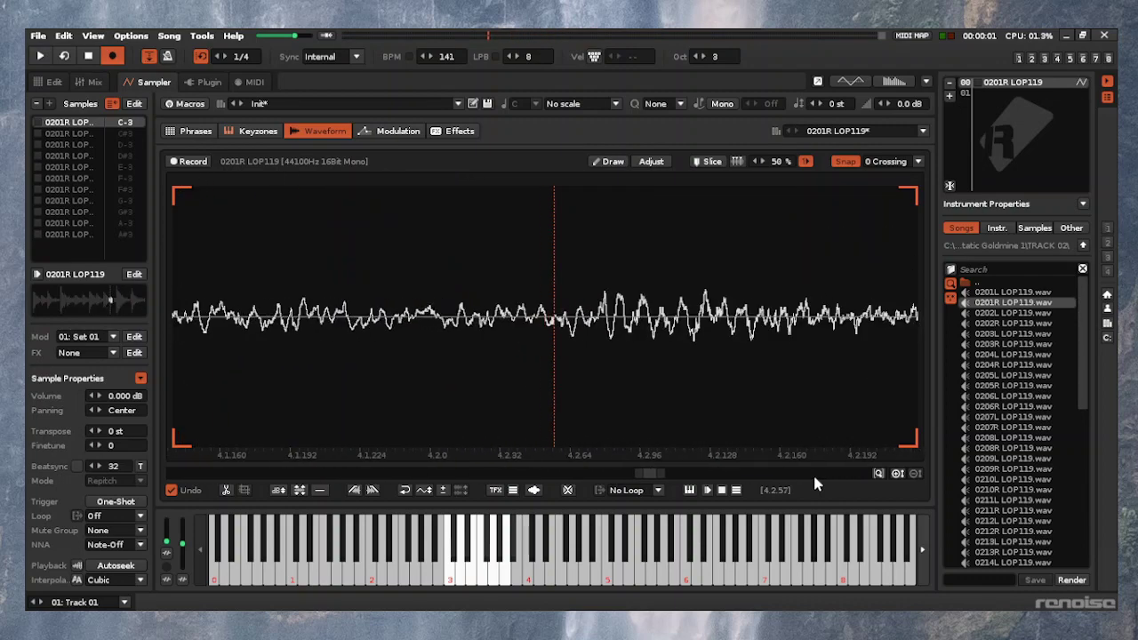
{"action": "scroll", "coordinate": [816, 485], "scroll_direction": "down", "scroll_amount": 6}
{"action": "scroll", "coordinate": [816, 484], "scroll_direction": "down", "scroll_amount": 3}
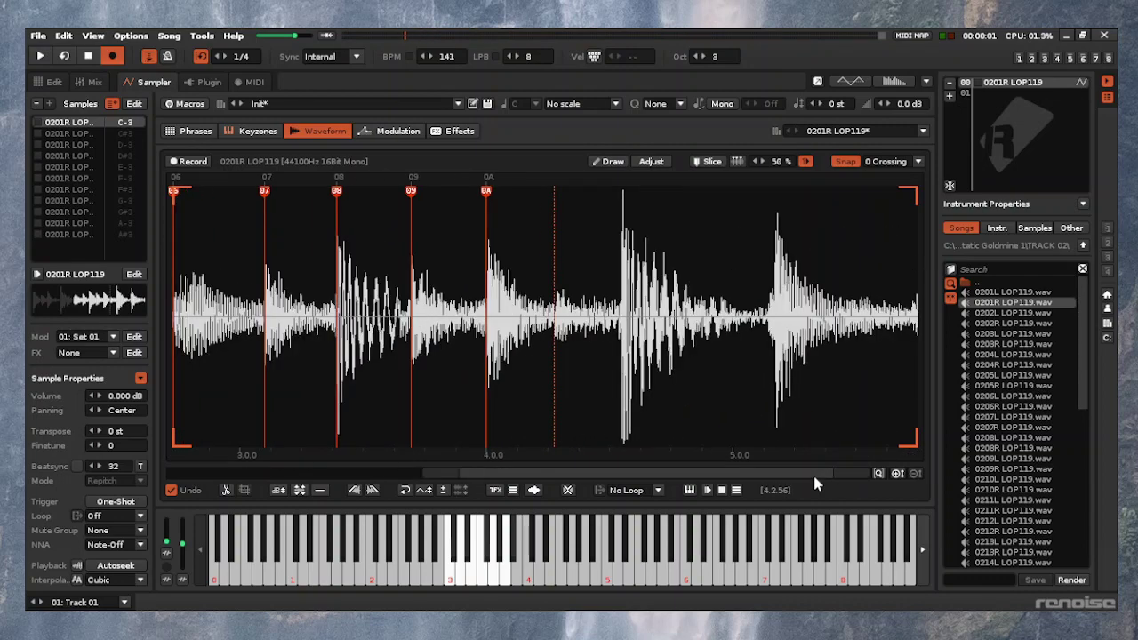
{"action": "scroll", "coordinate": [816, 484], "scroll_direction": "down", "scroll_amount": 3}
Insert a twelfth slice marker at 4.4.107, on the zero crossing where the loud hit following slice 0B begins
{"action": "key", "text": "Right"}
{"action": "key", "text": "Right"}
{"action": "key", "text": "Right"}
{"action": "key", "text": "Right"}
{"action": "key", "text": "Right"}
{"action": "key", "text": "Right"}
{"action": "key", "text": "Right"}
{"action": "key", "text": "Right"}
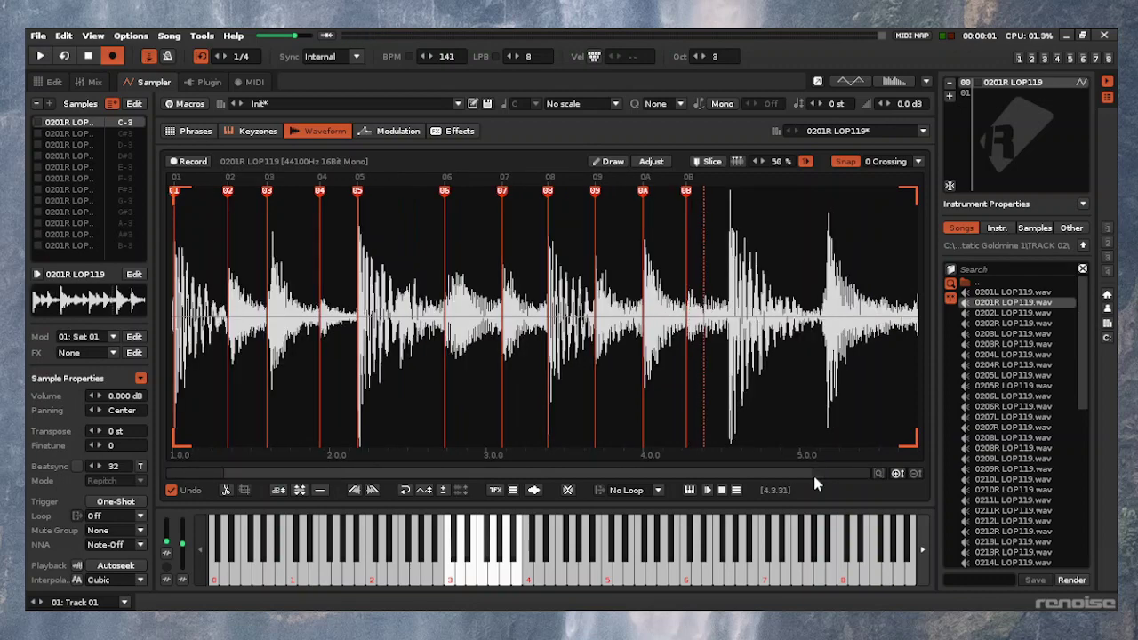
{"action": "key", "text": "Right"}
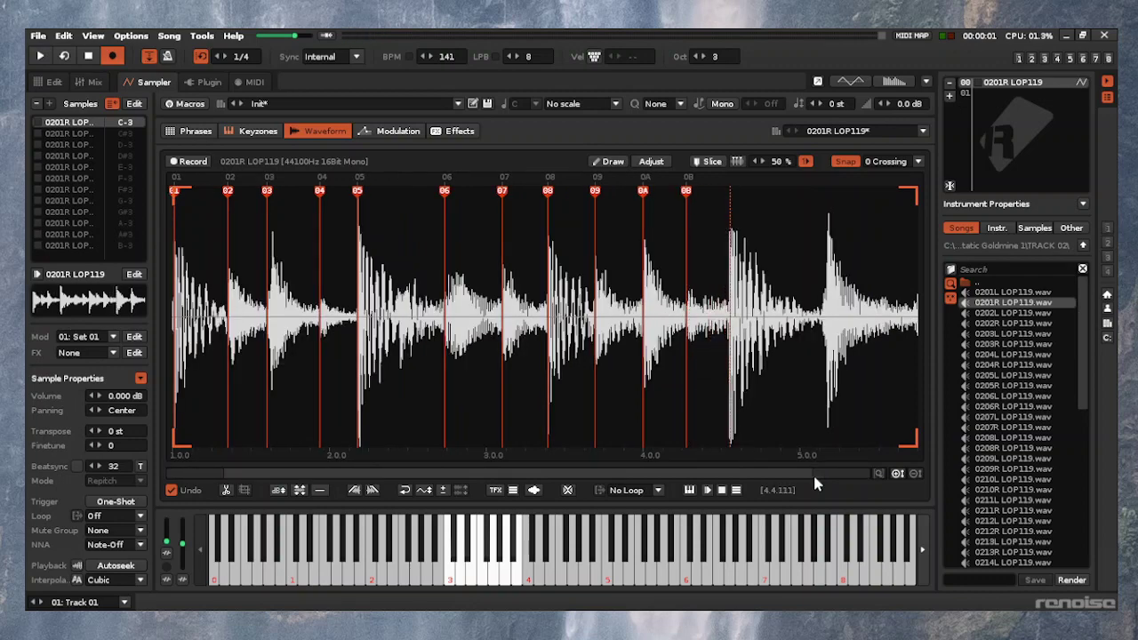
{"action": "scroll", "coordinate": [816, 485], "scroll_direction": "up", "scroll_amount": 10}
{"action": "key", "text": "Left"}
{"action": "key", "text": "Left"}
{"action": "key", "text": "Left"}
{"action": "key", "text": "Left"}
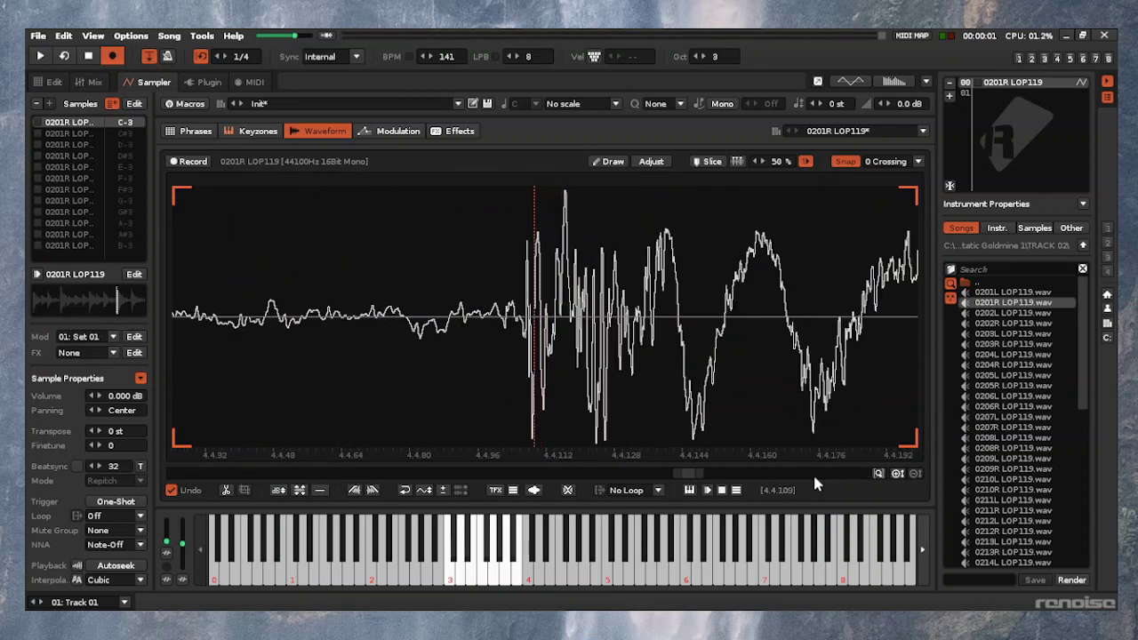
{"action": "scroll", "coordinate": [816, 484], "scroll_direction": "down", "scroll_amount": 10}
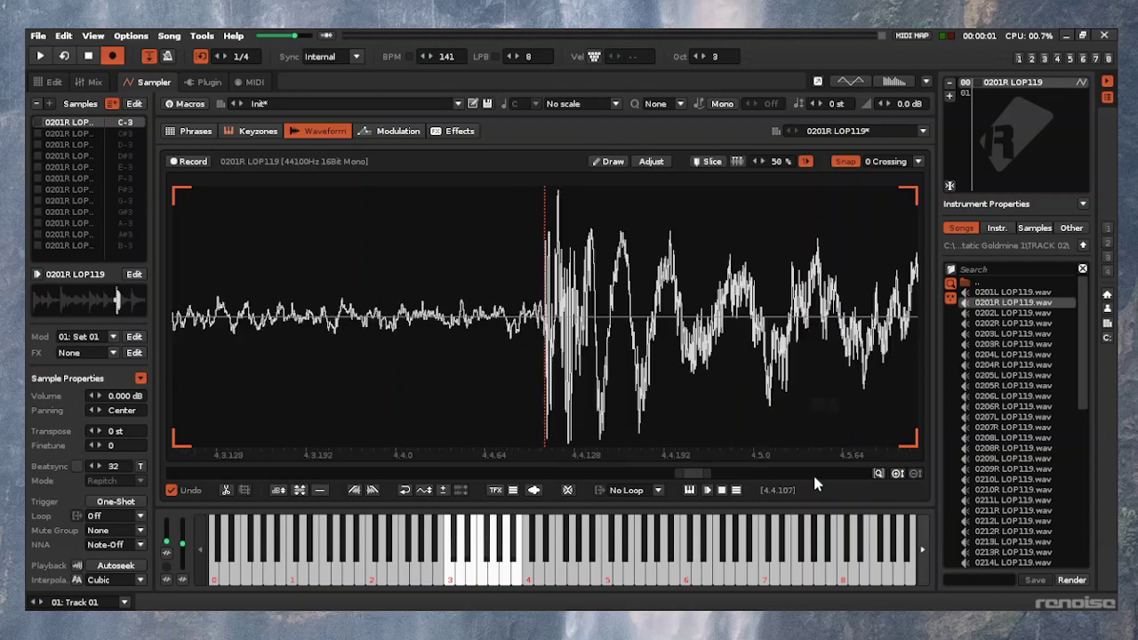
{"action": "key", "text": "ctrl+k"}
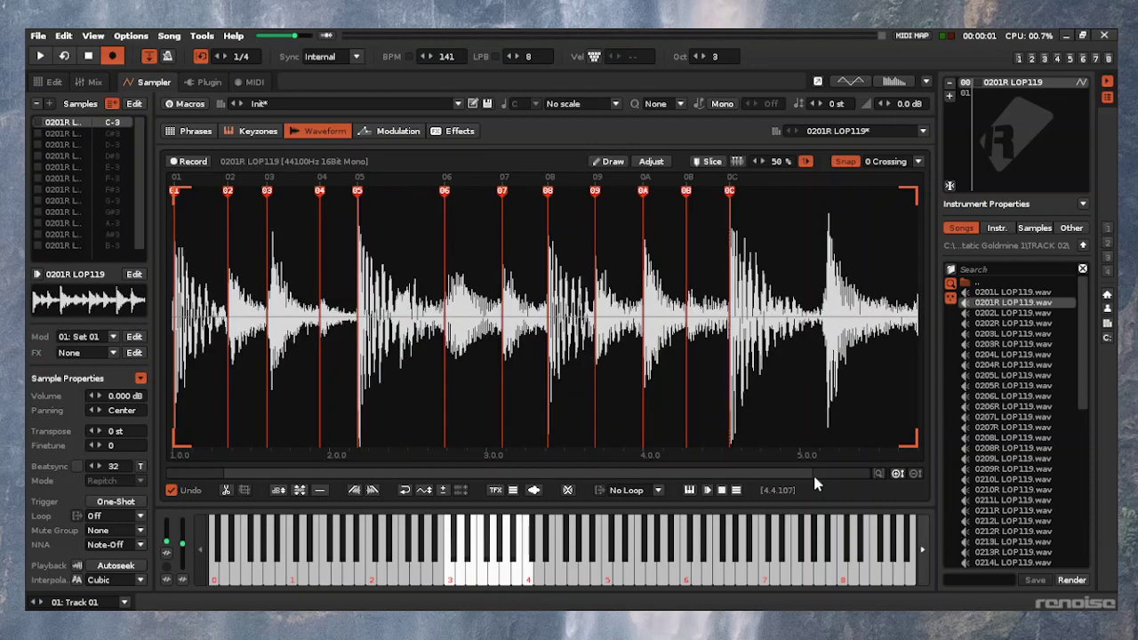
Insert a thirteenth slice marker at 5.1.48, on the zero crossing where the final hit begins, auditioning the preceding slice
{"action": "key", "text": "Right"}
{"action": "key", "text": "Right"}
{"action": "key", "text": "Right"}
{"action": "key", "text": "Right"}
{"action": "key", "text": "Right"}
{"action": "key", "text": "Right"}
{"action": "key", "text": "Right"}
{"action": "key", "text": "Right"}
{"action": "key", "text": "Right"}
{"action": "key", "text": "Right"}
{"action": "key", "text": "Right"}
{"action": "key", "text": "Right"}
{"action": "key", "text": "Right"}
{"action": "key", "text": "Right"}
{"action": "key", "text": "Right"}
{"action": "key", "text": "Right"}
{"action": "key", "text": "Right"}
{"action": "key", "text": "Right"}
{"action": "key", "text": "Right"}
{"action": "key", "text": "Right"}
{"action": "key", "text": "Right"}
{"action": "key", "text": "Right"}
{"action": "key", "text": "Right"}
{"action": "key", "text": "Right"}
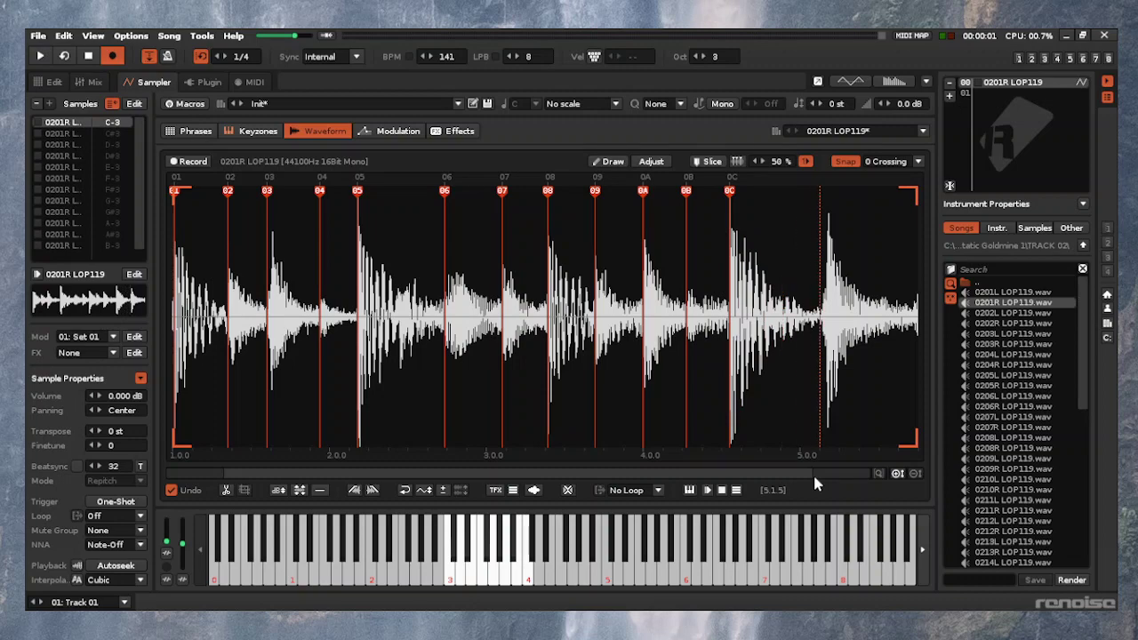
{"action": "scroll", "coordinate": [816, 485], "scroll_direction": "up", "scroll_amount": 5}
{"action": "scroll", "coordinate": [816, 484], "scroll_direction": "up", "scroll_amount": 3}
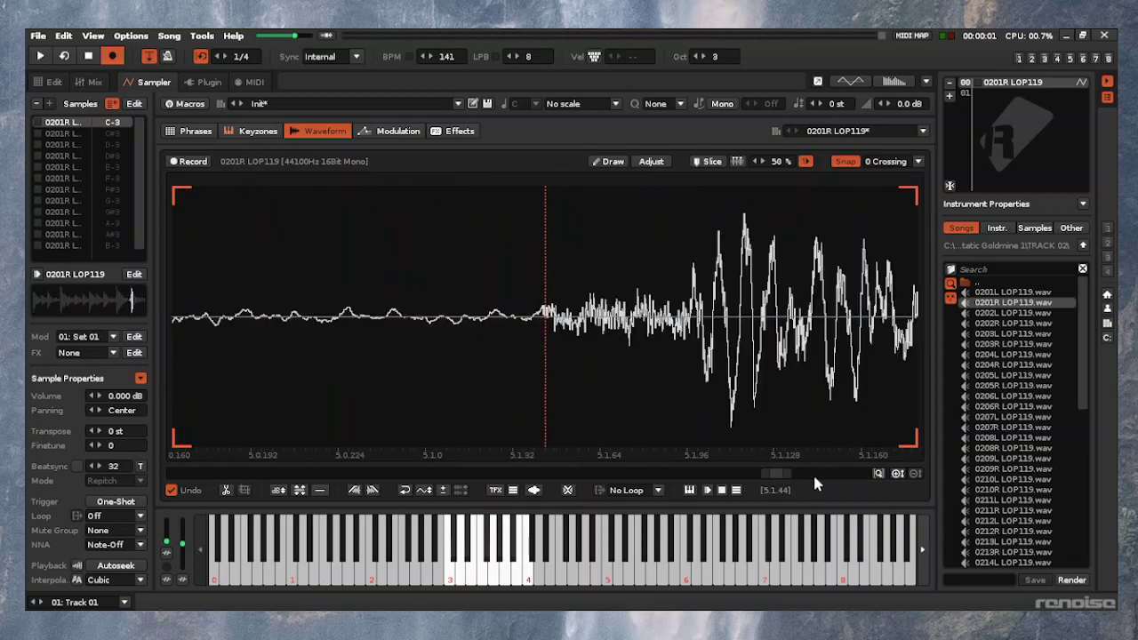
{"action": "key", "text": "Right"}
{"action": "key", "text": "Right"}
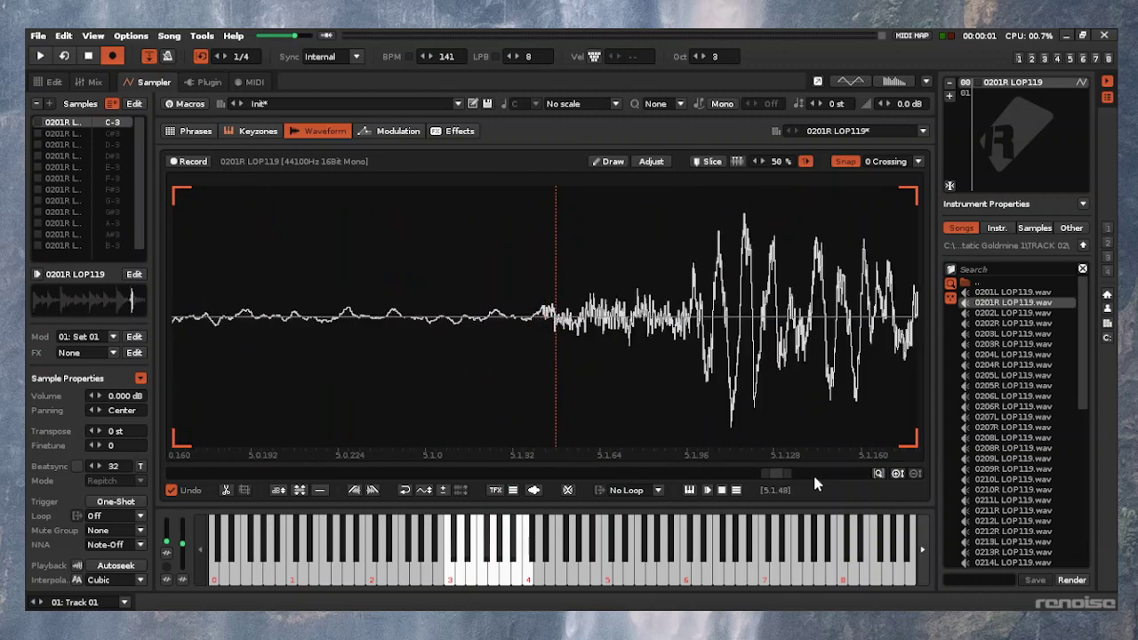
{"action": "scroll", "coordinate": [816, 484], "scroll_direction": "down", "scroll_amount": 10}
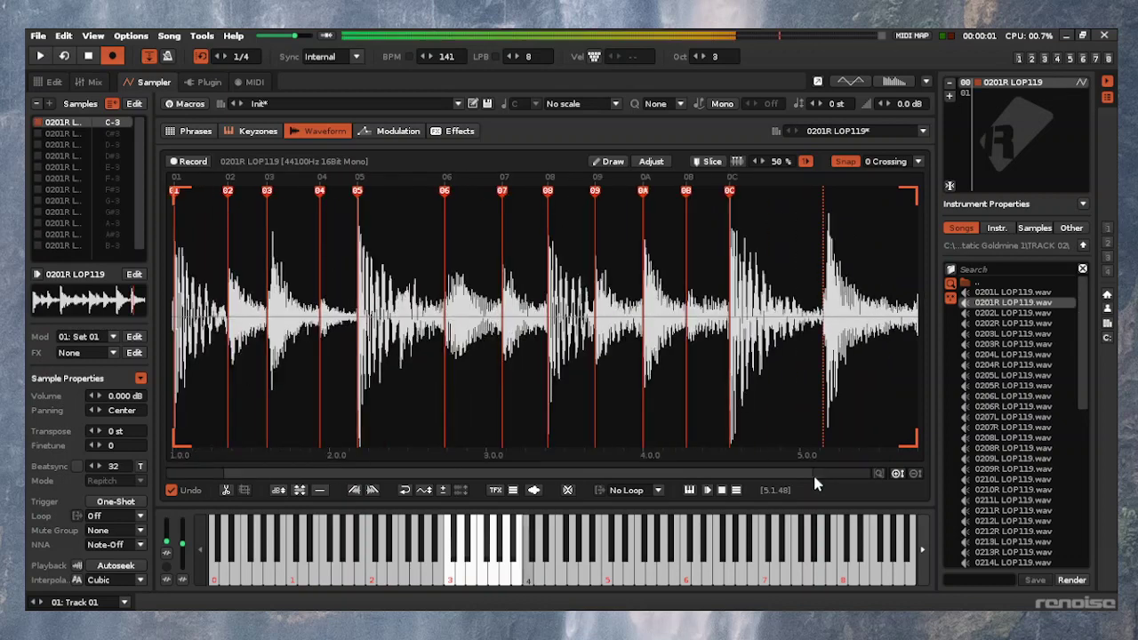
{"action": "key", "text": "q"}
{"action": "key", "text": "Insert"}
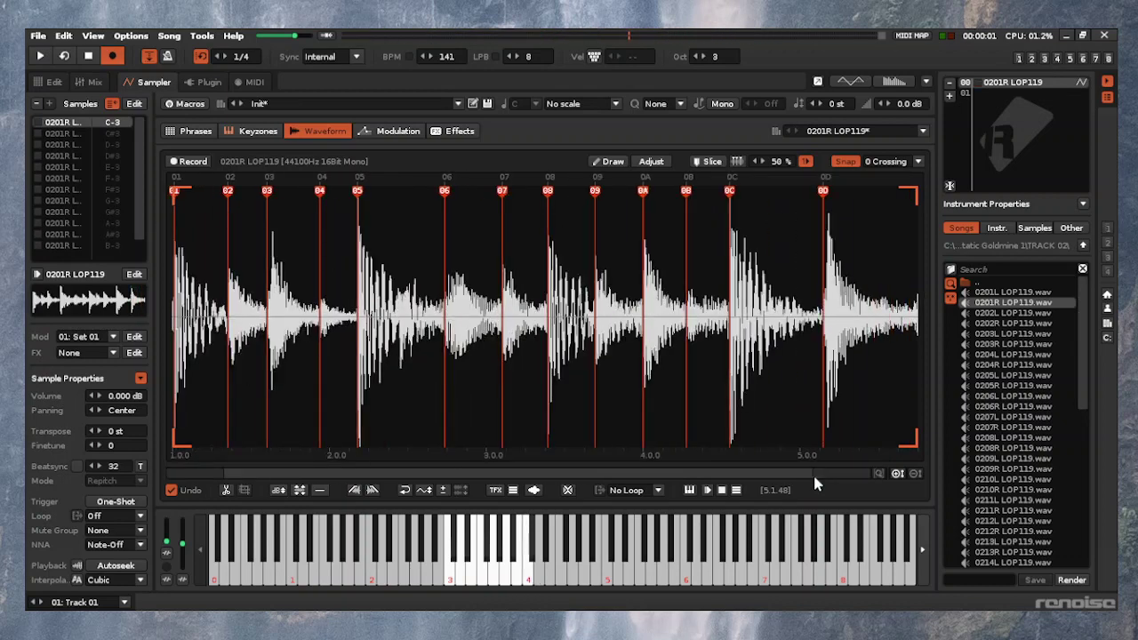
Trim the final hit's tail by deleting everything from 5.5.204 to the end of the sample
{"action": "key", "text": "Right"}
{"action": "key", "text": "Right"}
{"action": "key", "text": "Right"}
{"action": "key", "text": "Right"}
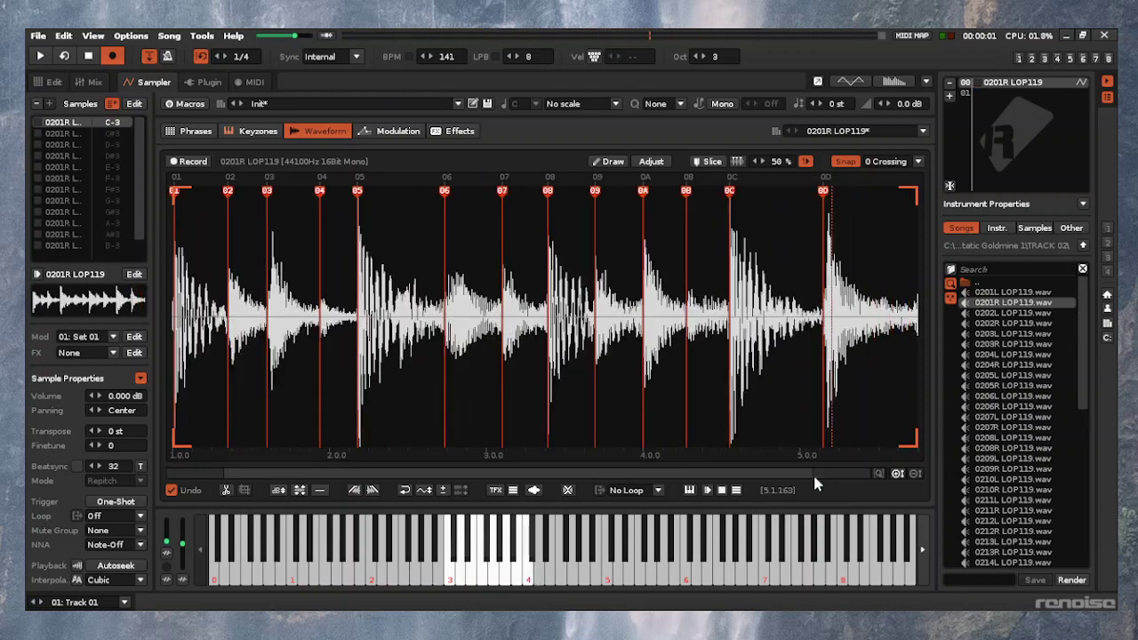
{"action": "key", "text": "Right"}
{"action": "key", "text": "Right"}
{"action": "key", "text": "Right"}
{"action": "key", "text": "Right"}
{"action": "key", "text": "Right"}
{"action": "key", "text": "Right"}
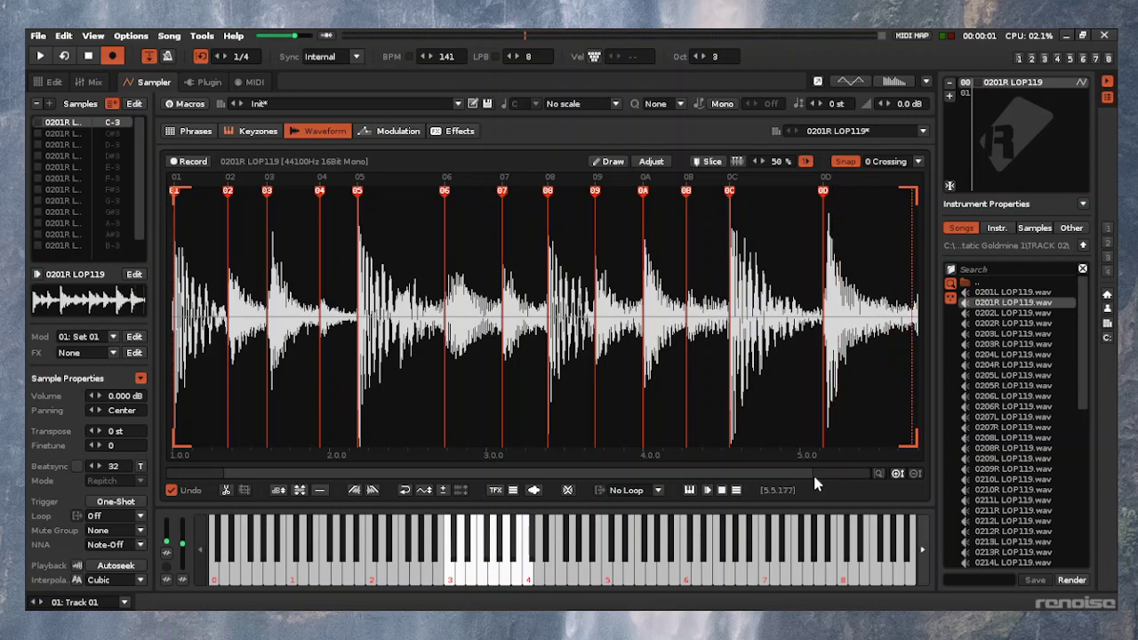
{"action": "scroll", "coordinate": [816, 484], "scroll_direction": "up", "scroll_amount": 4}
{"action": "scroll", "coordinate": [816, 485], "scroll_direction": "up", "scroll_amount": 3}
{"action": "key", "text": "Right"}
{"action": "key", "text": "Right"}
{"action": "key", "text": "Right"}
{"action": "key", "text": "Right"}
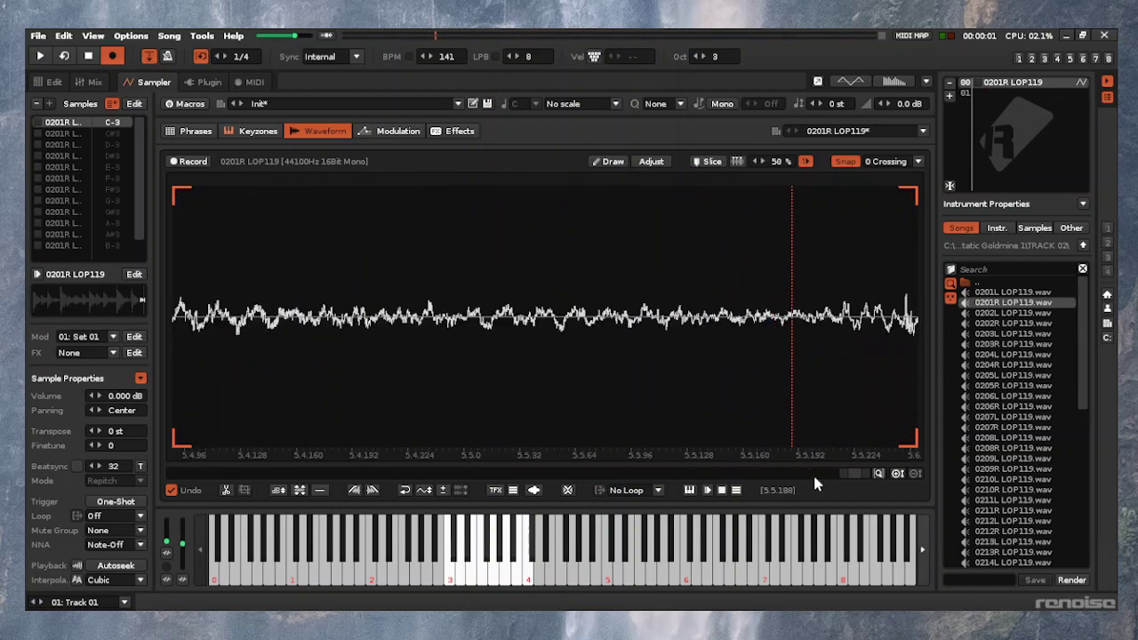
{"action": "key", "text": "Right"}
{"action": "key", "text": "Right"}
{"action": "key", "text": "Right"}
{"action": "scroll", "coordinate": [816, 485], "scroll_direction": "down", "scroll_amount": 3}
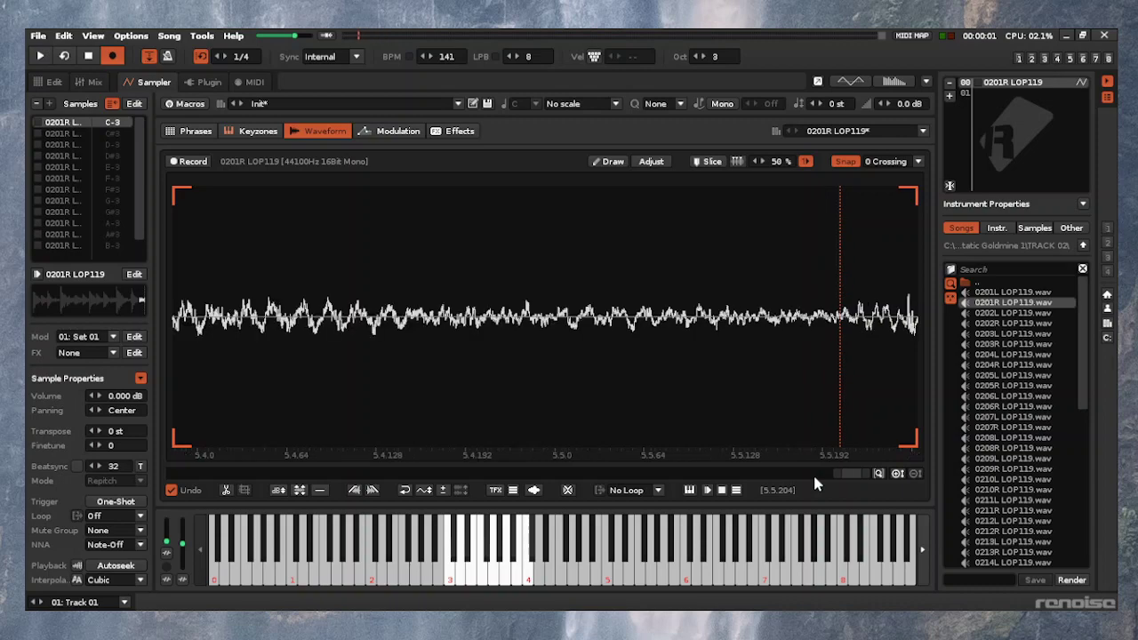
{"action": "scroll", "coordinate": [817, 484], "scroll_direction": "down", "scroll_amount": 2}
{"action": "key", "text": "shift+End"}
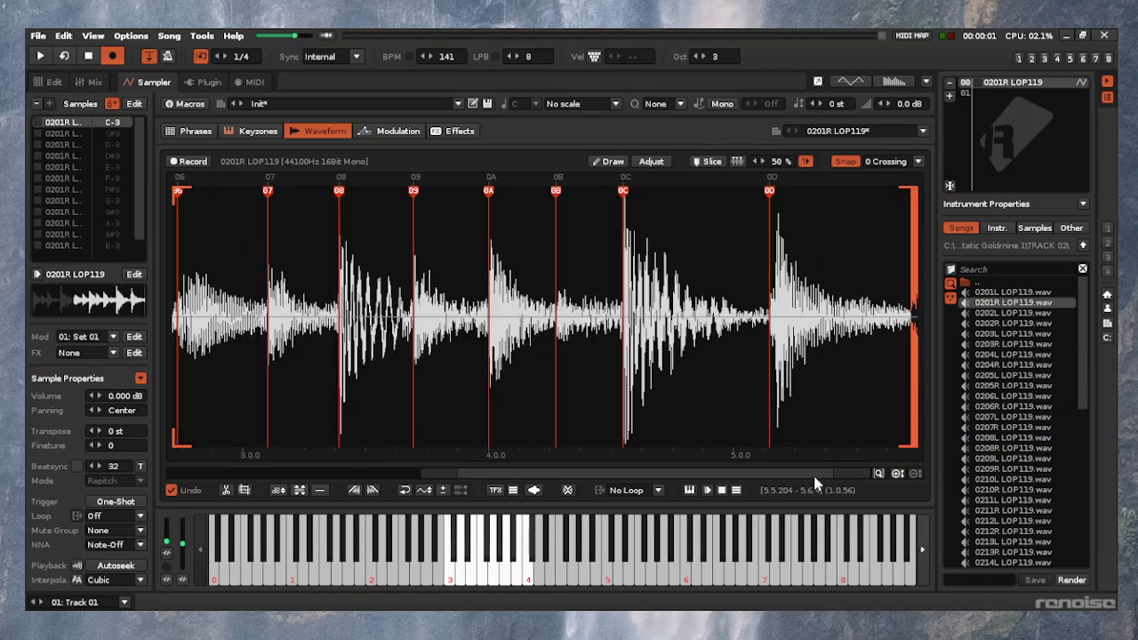
{"action": "key", "text": "Delete"}
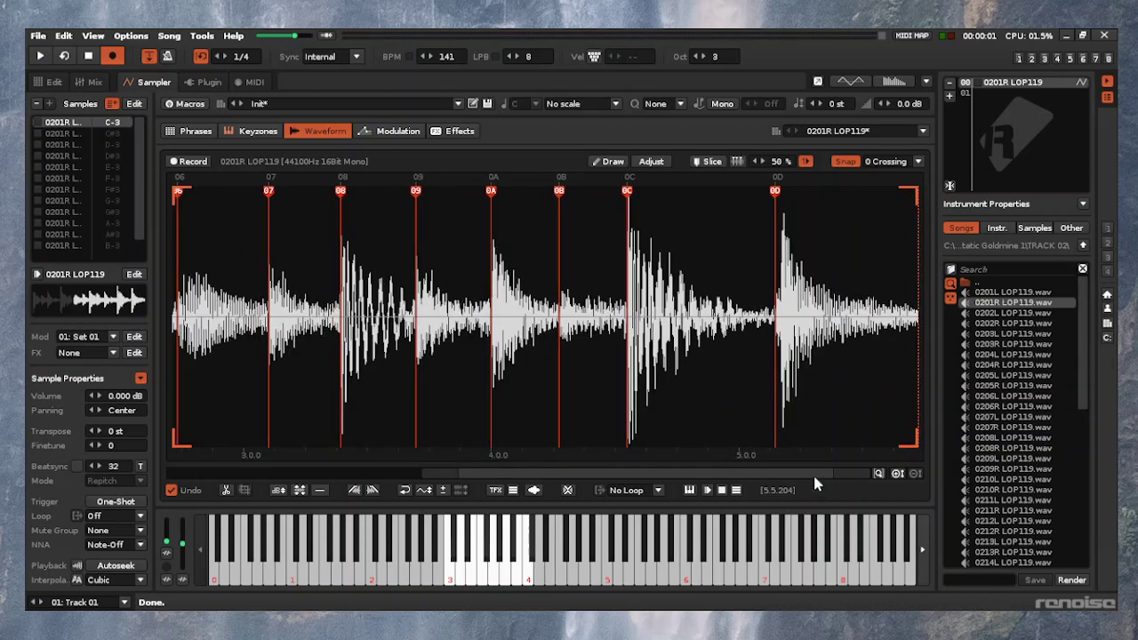
Audition the trimmed final hit from 5.1.29, just before slice marker 0D, and show the whole sample
{"action": "key", "text": "Left"}
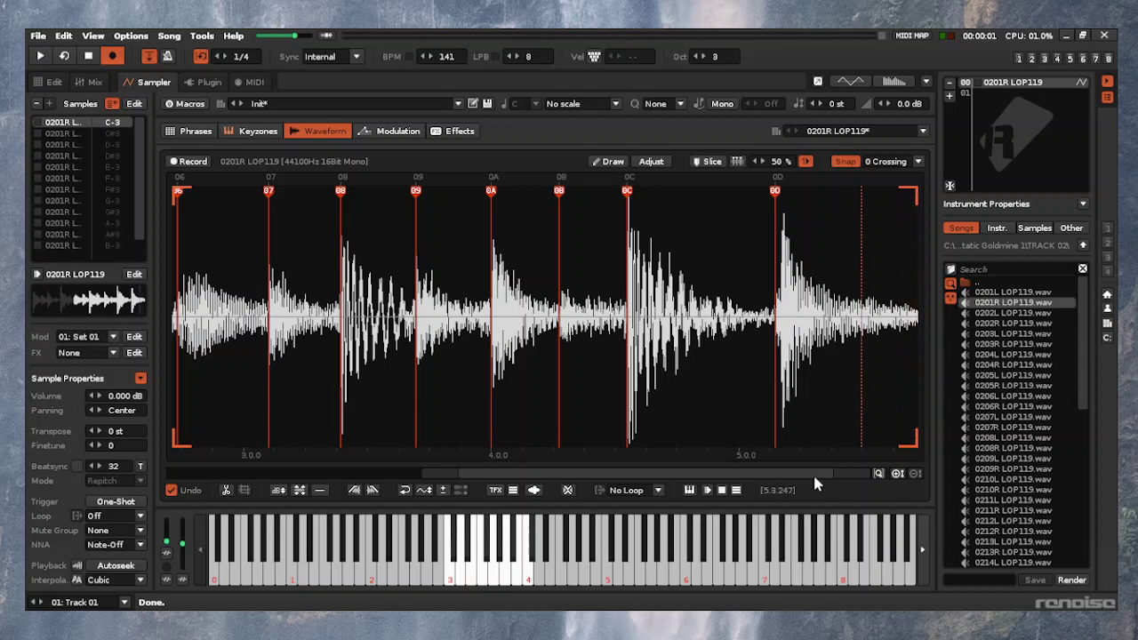
{"action": "key", "text": "Left"}
{"action": "key", "text": "Return"}
{"action": "key", "text": "Return"}
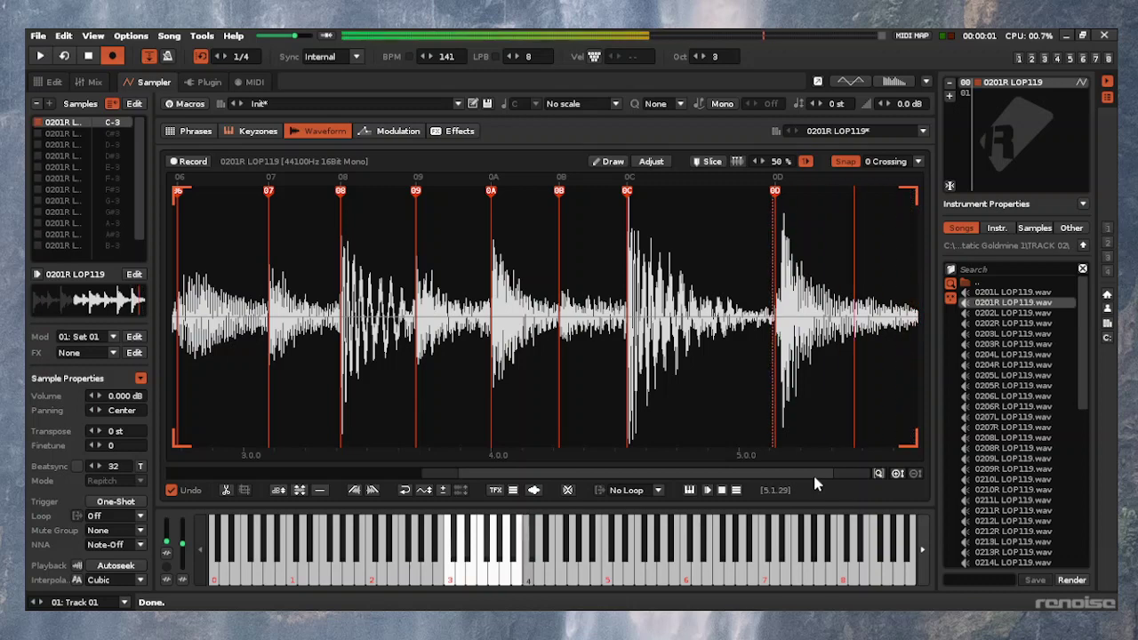
{"action": "key", "text": "Down"}
{"action": "key", "text": "Down"}
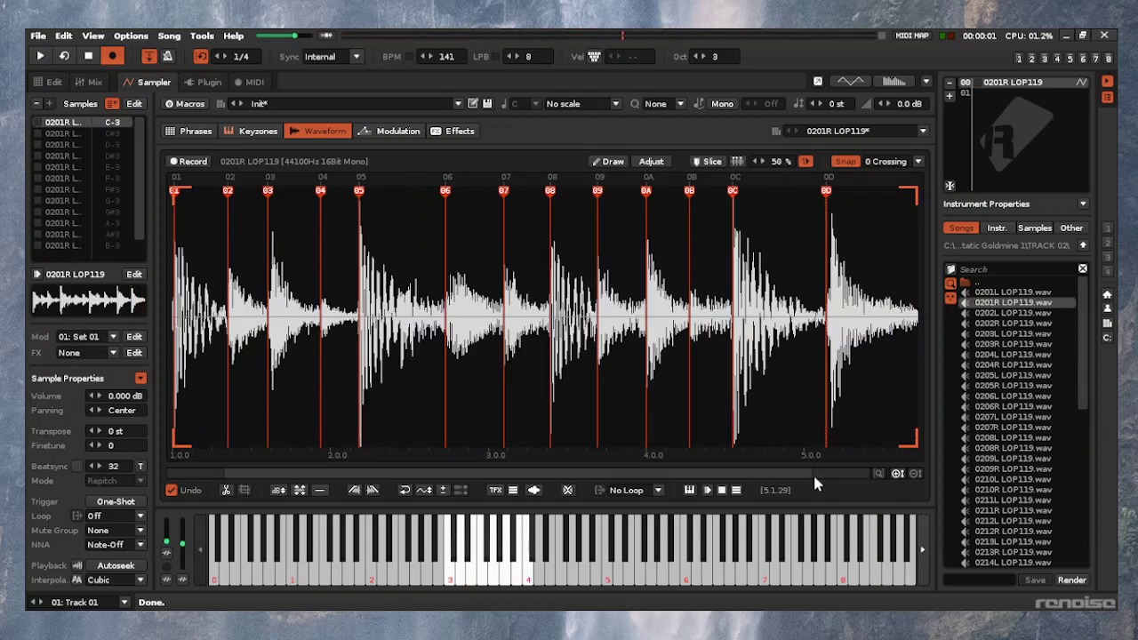
Play the full break on C-3, and audition the slices in ascending order from C#3 up to C-4
{"action": "key", "text": "z"}
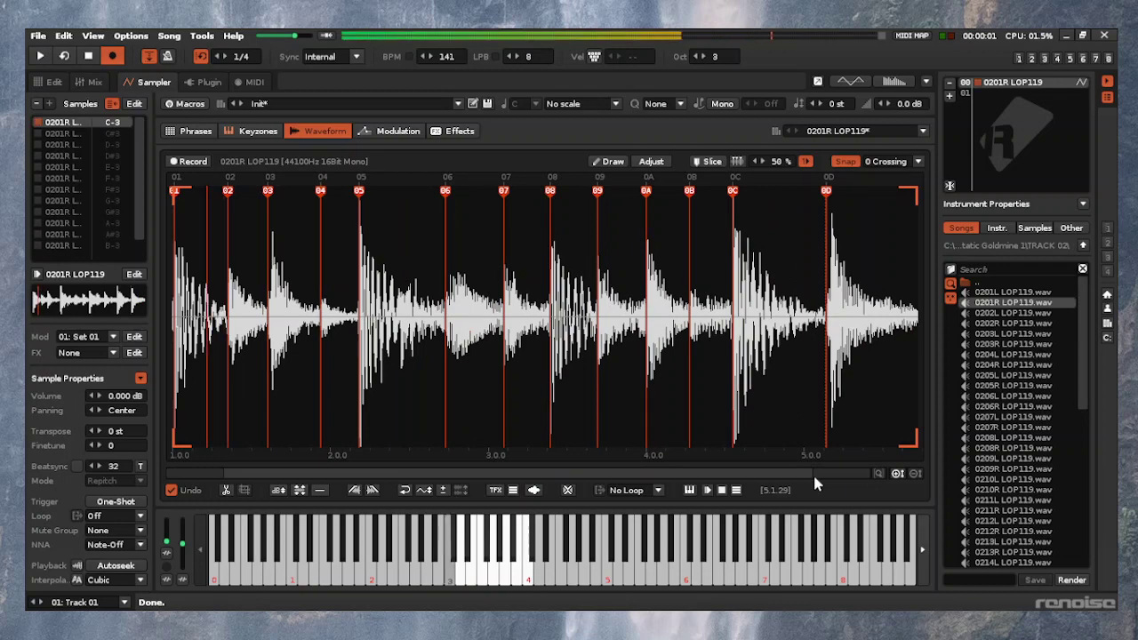
{"action": "key", "text": "s"}
{"action": "key", "text": "x"}
{"action": "key", "text": "d"}
{"action": "key", "text": "c"}
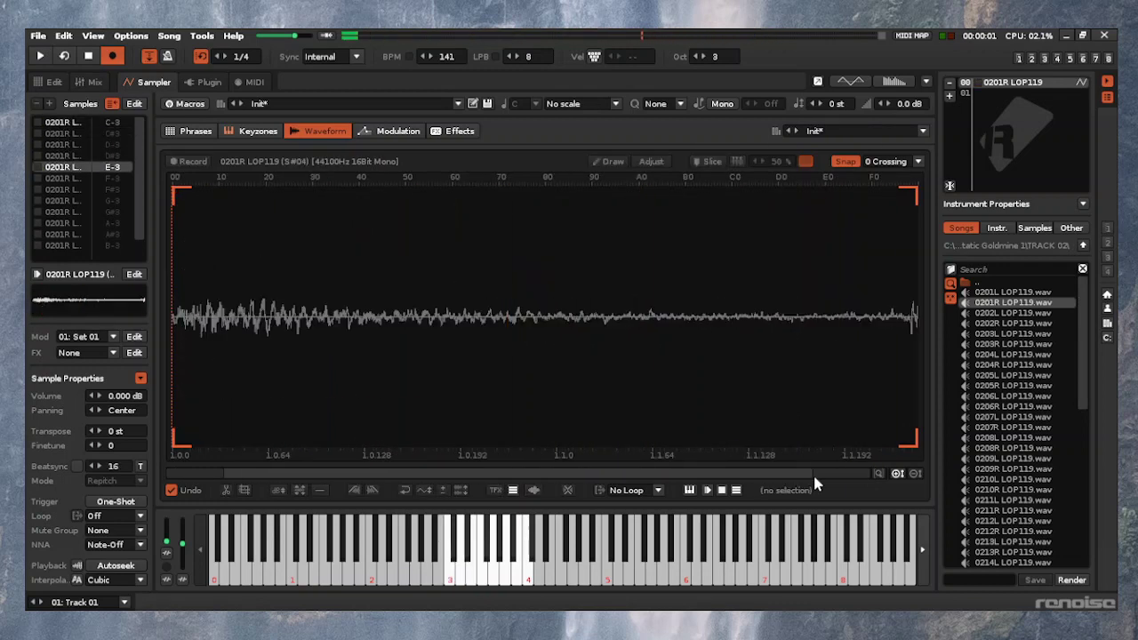
{"action": "key", "text": "r"}
{"action": "key", "text": "5"}
{"action": "key", "text": "t"}
{"action": "key", "text": "6"}
{"action": "key", "text": "y"}
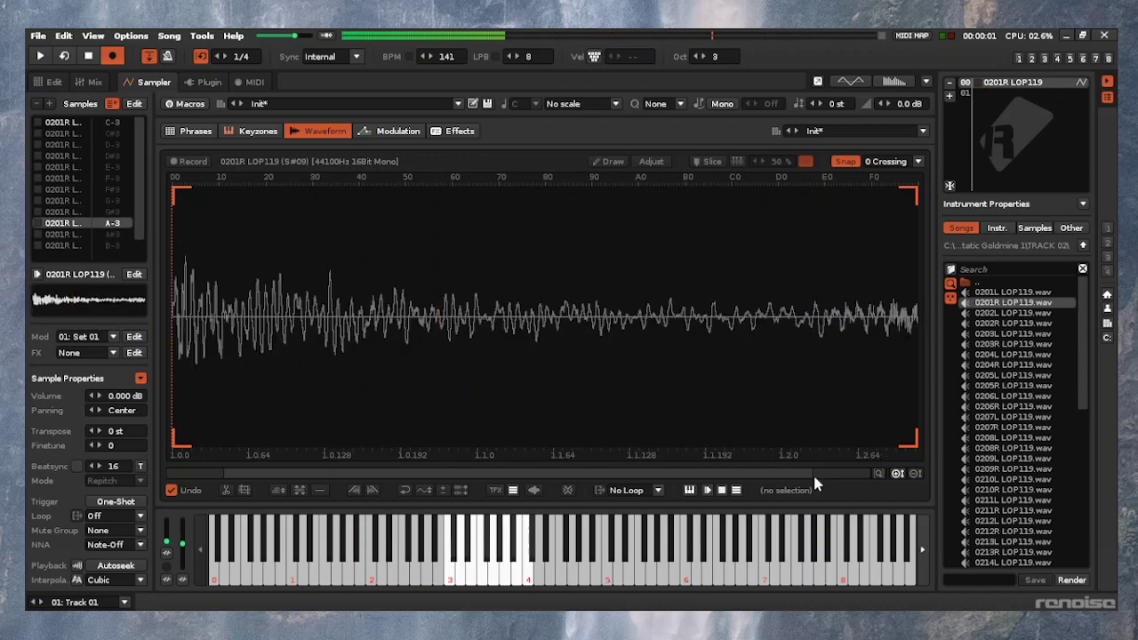
{"action": "key", "text": "7"}
{"action": "key", "text": "u"}
{"action": "key", "text": "i"}
{"action": "key", "text": "q"}
{"action": "key", "text": "q"}
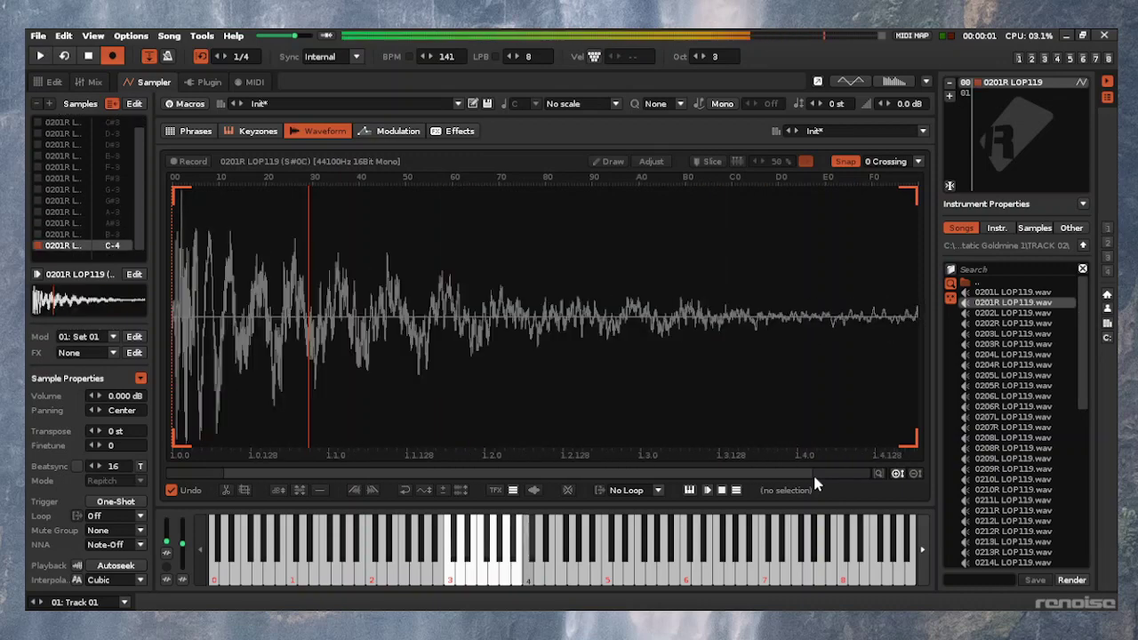
Replay the first four slices on C#3 to E-3, ending with the full break on C-3
{"action": "key", "text": "z"}
{"action": "key", "text": "2"}
{"action": "key", "text": "w"}
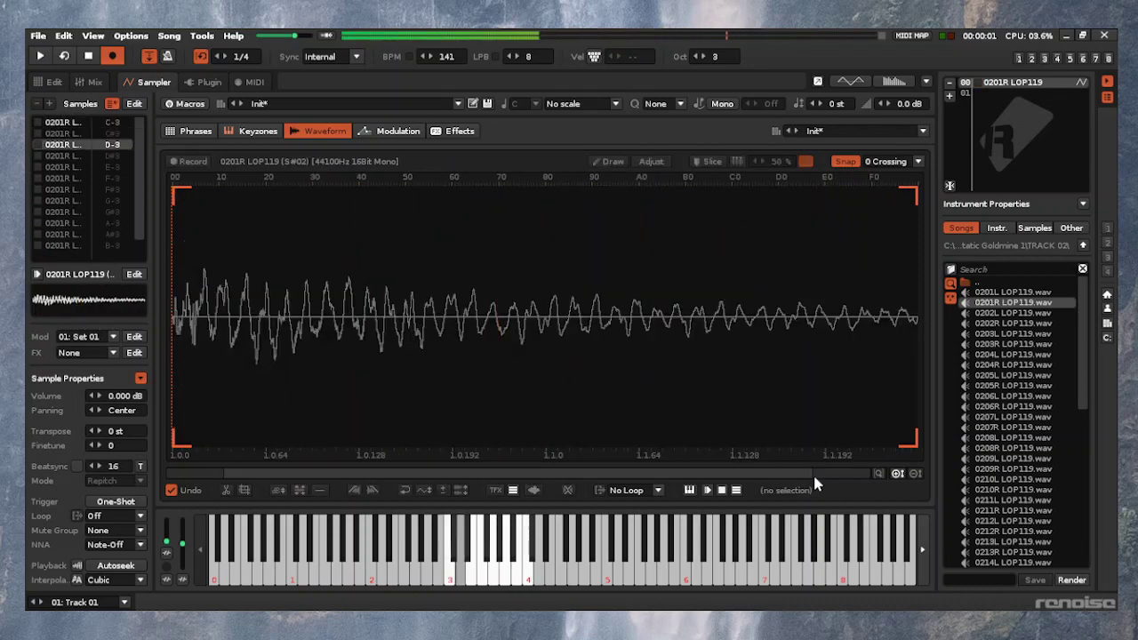
{"action": "key", "text": "3"}
{"action": "key", "text": "e"}
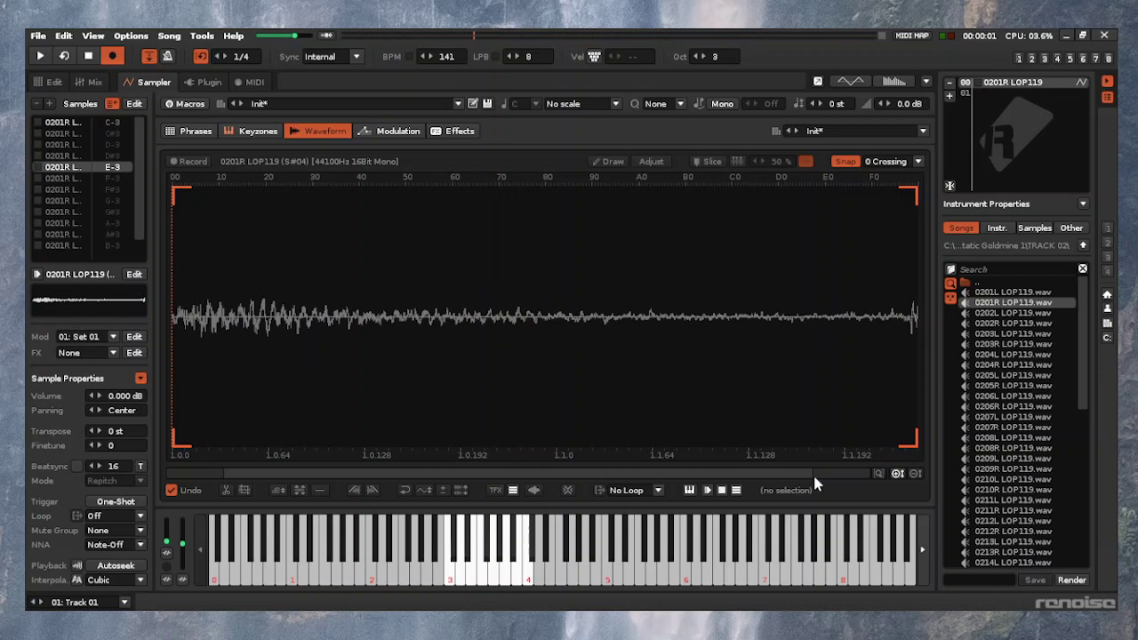
{"action": "key", "text": "q"}
{"action": "key", "text": "2"}
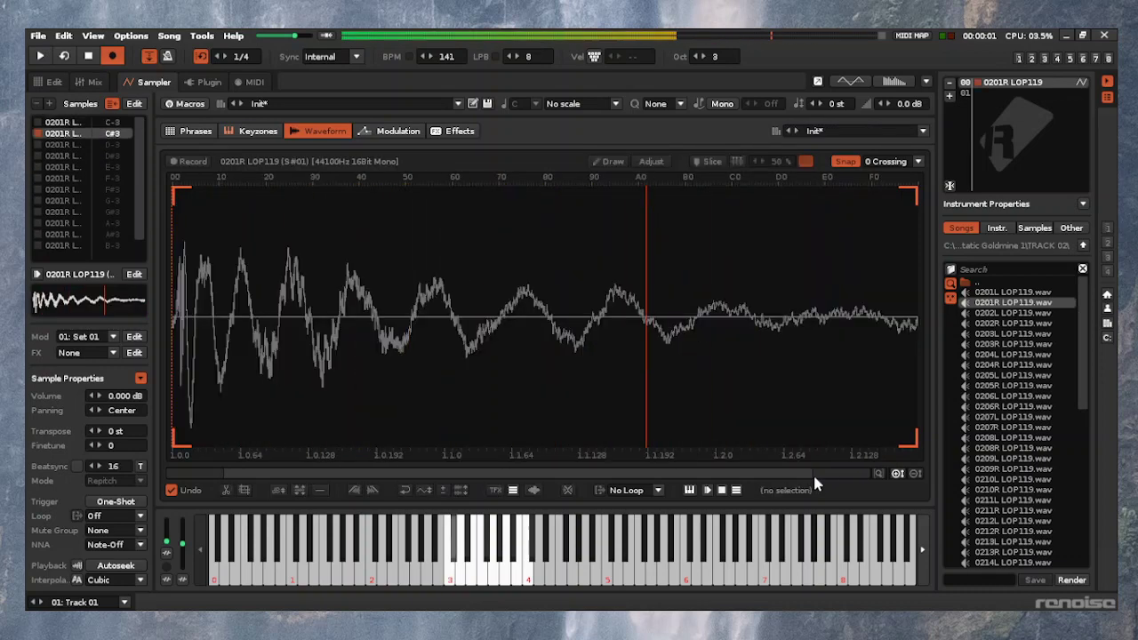
{"action": "key", "text": "x"}
{"action": "key", "text": "d"}
{"action": "key", "text": "c"}
{"action": "key", "text": "s"}
{"action": "key", "text": "q"}
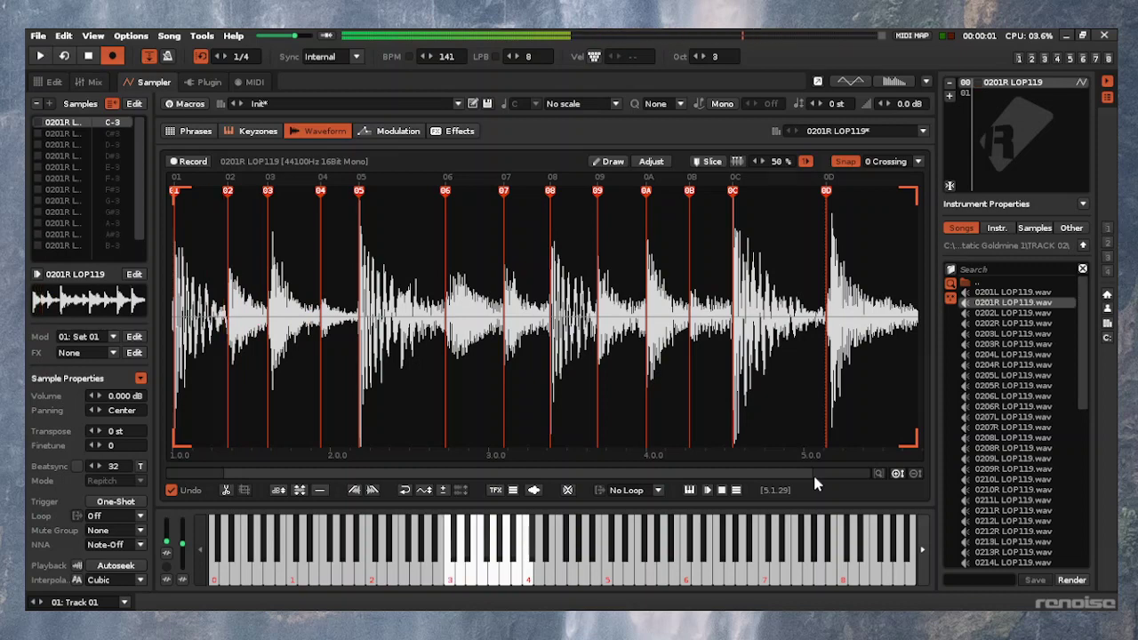
Audition slices 0C and 0D on C-4 and C#4, raising the keyboard octave to 4 to reach both
{"action": "key", "text": "2"}
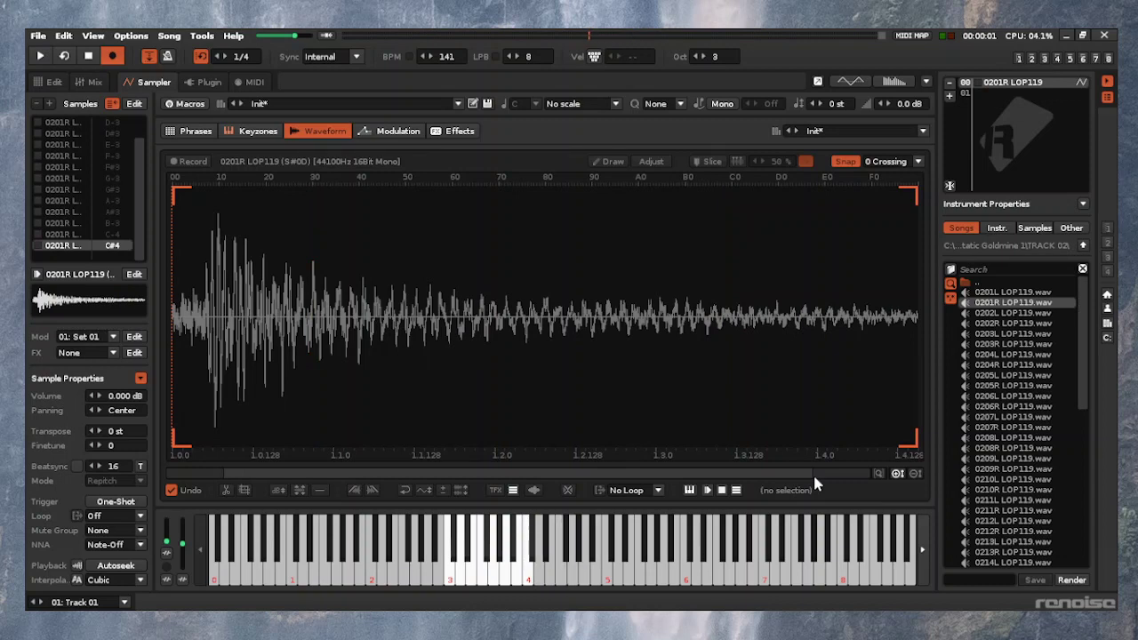
{"action": "key", "text": "q"}
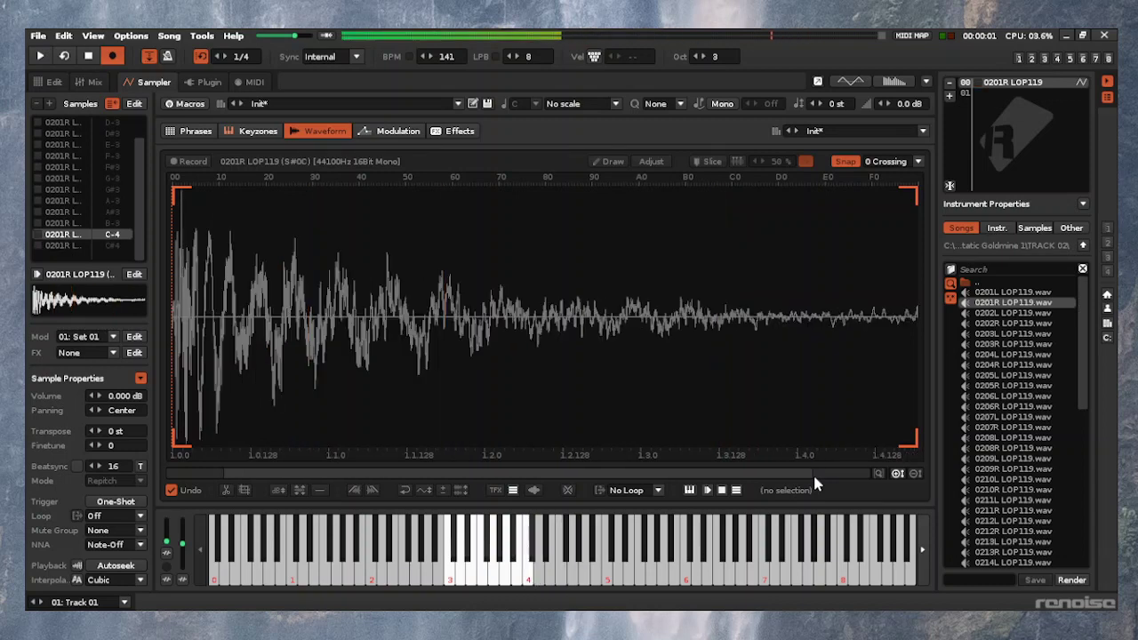
{"action": "key", "text": "2"}
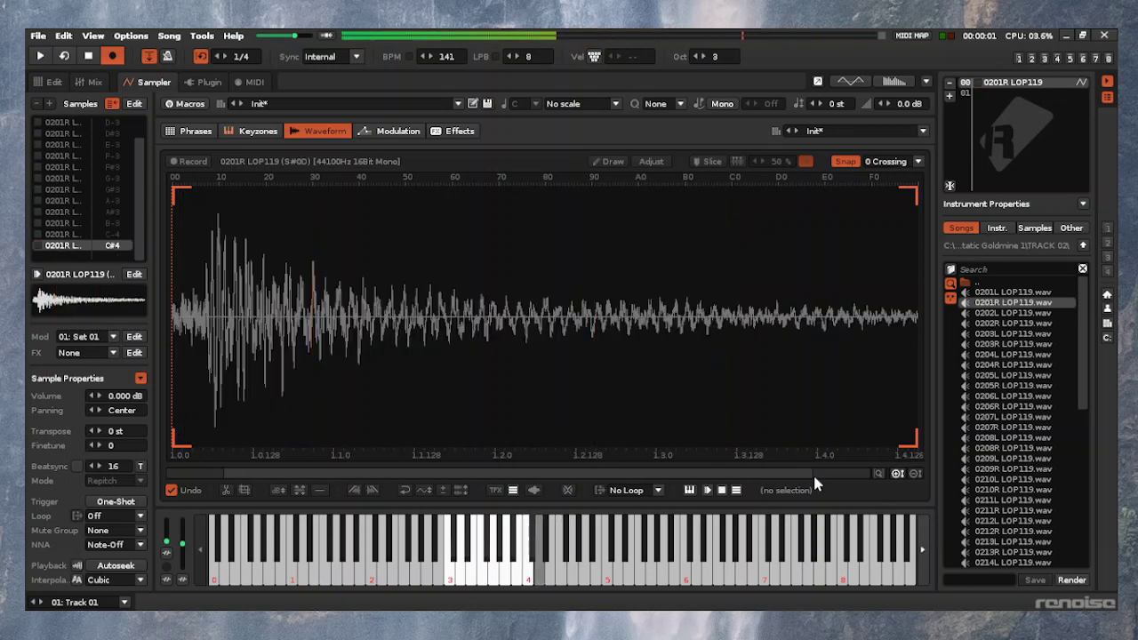
{"action": "key", "text": "KP_Multiply"}
{"action": "key", "text": "q"}
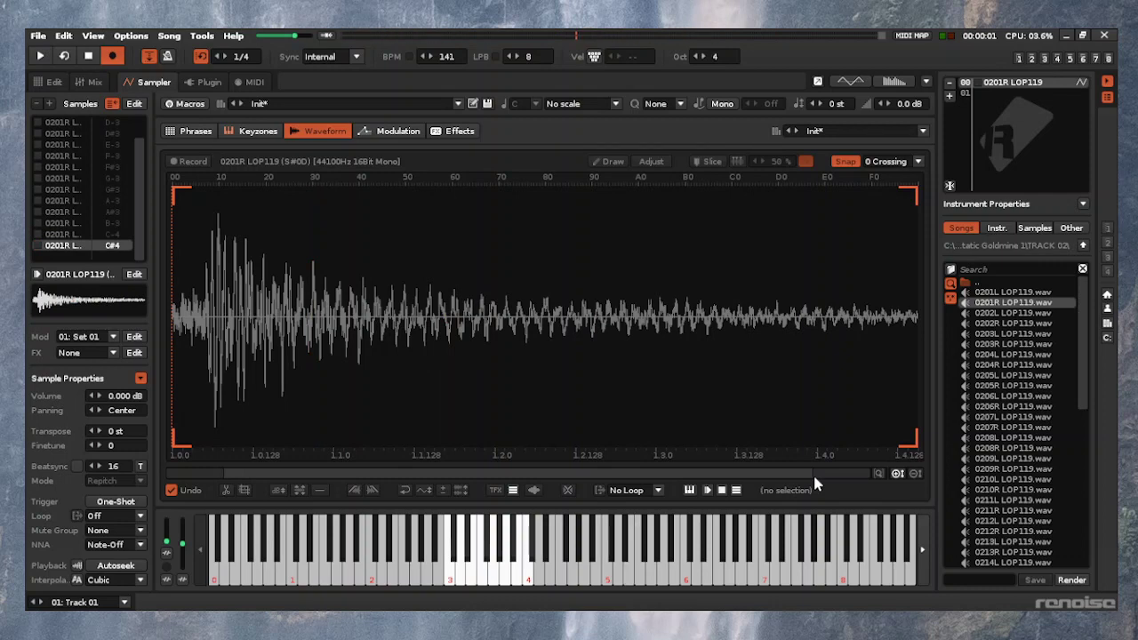
{"action": "key", "text": "s"}
{"action": "key", "text": "z"}
{"action": "key", "text": "z"}
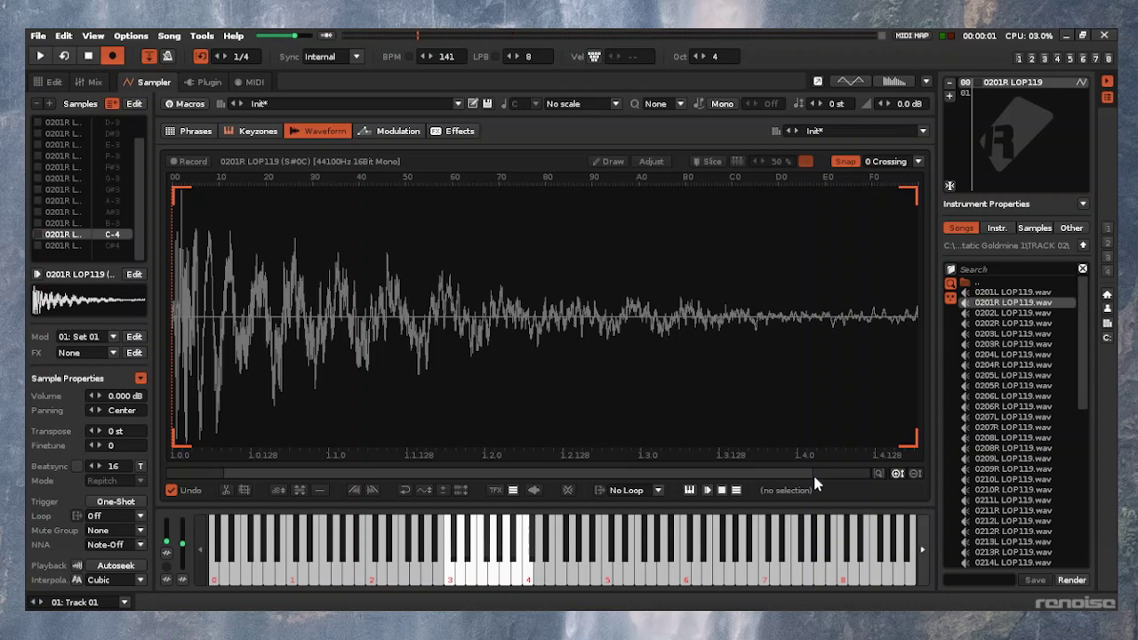
Lower the keyboard octave to 2 and play the full break on C-3 and the unassigned C below it
{"action": "key", "text": "KP_Divide"}
{"action": "key", "text": "KP_Divide"}
{"action": "key", "text": "q"}
{"action": "key", "text": "q"}
{"action": "key", "text": "q"}
{"action": "key", "text": "z"}
{"action": "key", "text": "z"}
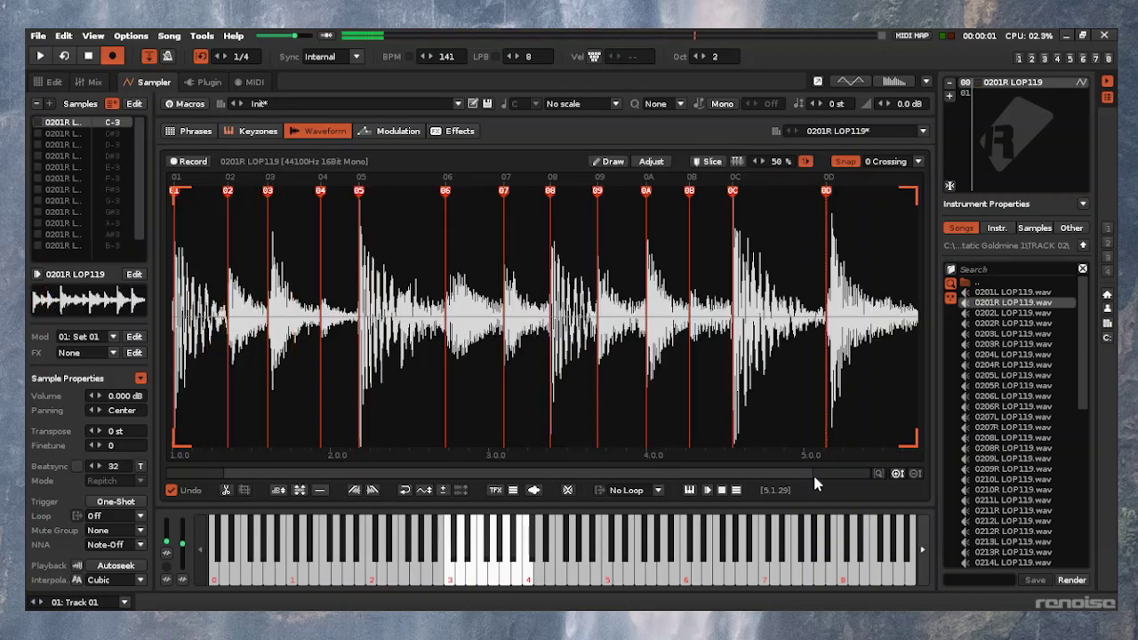
Step the keyboard octave down to 0 and back up to 3, testing the C note in each octave
{"action": "key", "text": "KP_Divide"}
{"action": "key", "text": "z"}
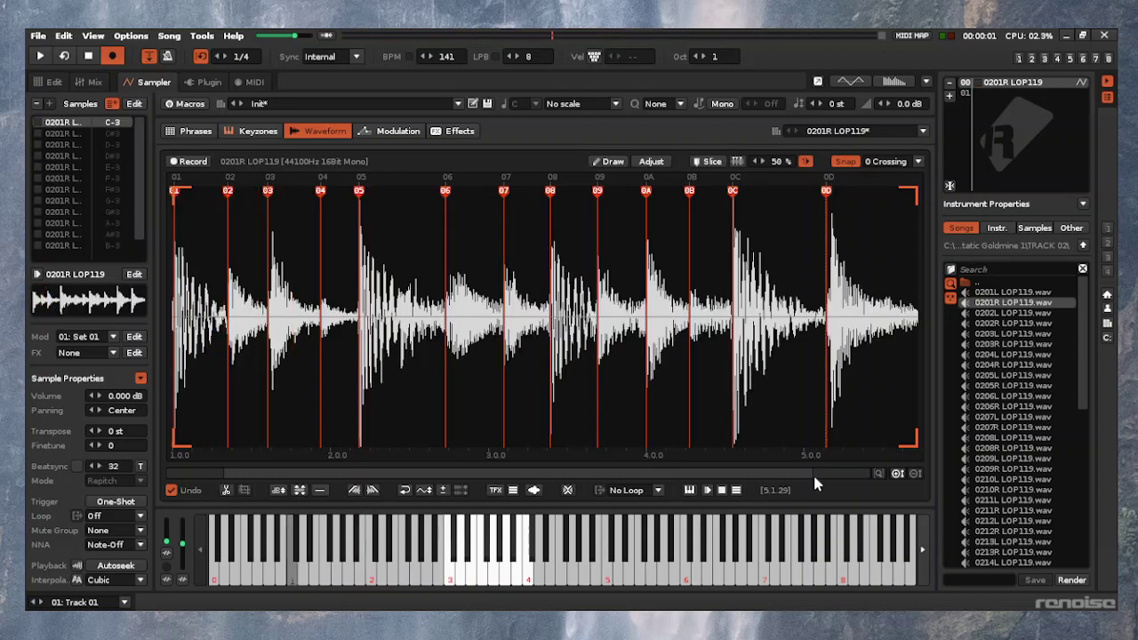
{"action": "key", "text": "KP_Divide"}
{"action": "key", "text": "z"}
{"action": "key", "text": "KP_Multiply"}
{"action": "key", "text": "z"}
{"action": "key", "text": "KP_Multiply"}
{"action": "key", "text": "z"}
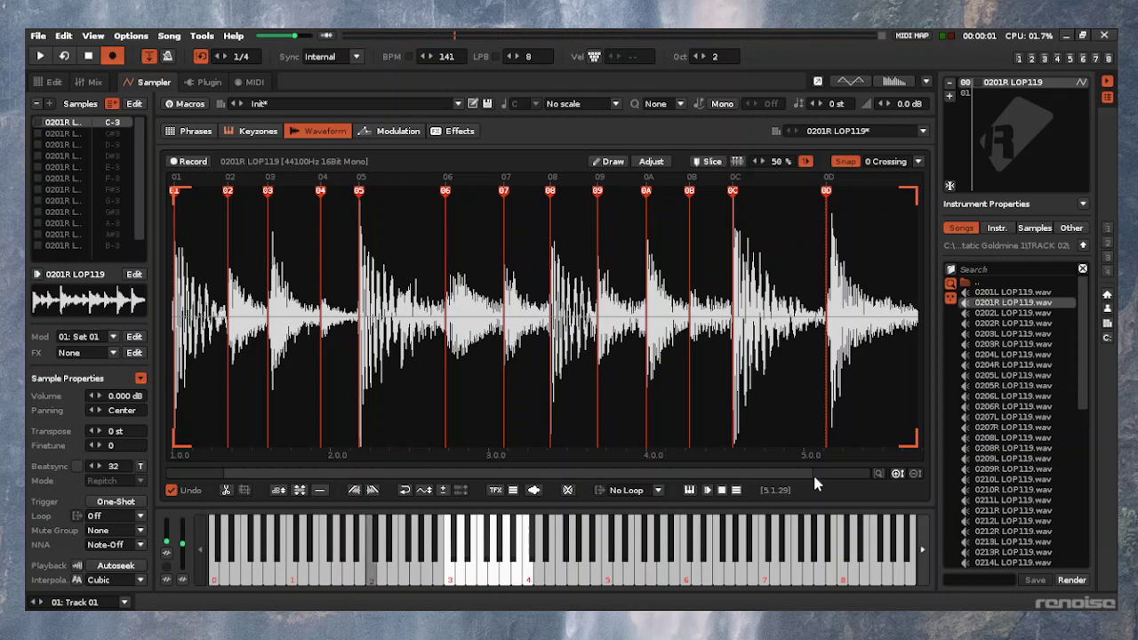
{"action": "key", "text": "KP_Multiply"}
{"action": "key", "text": "z"}
{"action": "key", "text": "z"}
{"action": "key", "text": "q"}
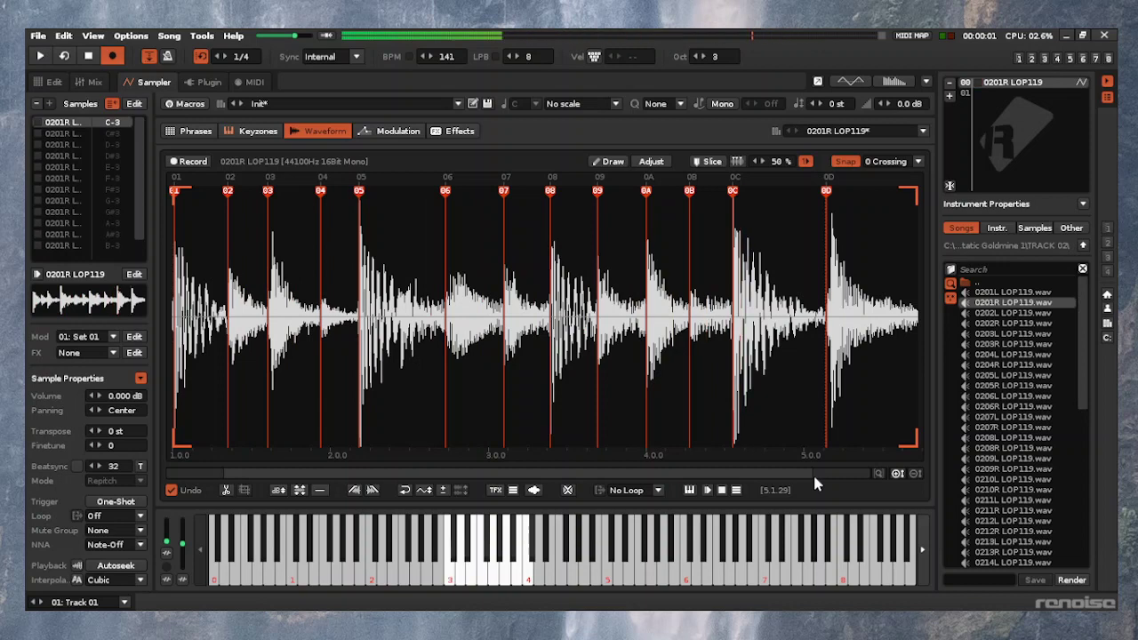
Select from 2.5.254, just after slice marker 06, to the sample's end, and replace the selection with a cursor at 2.6.193
{"action": "key", "text": "ctrl+a"}
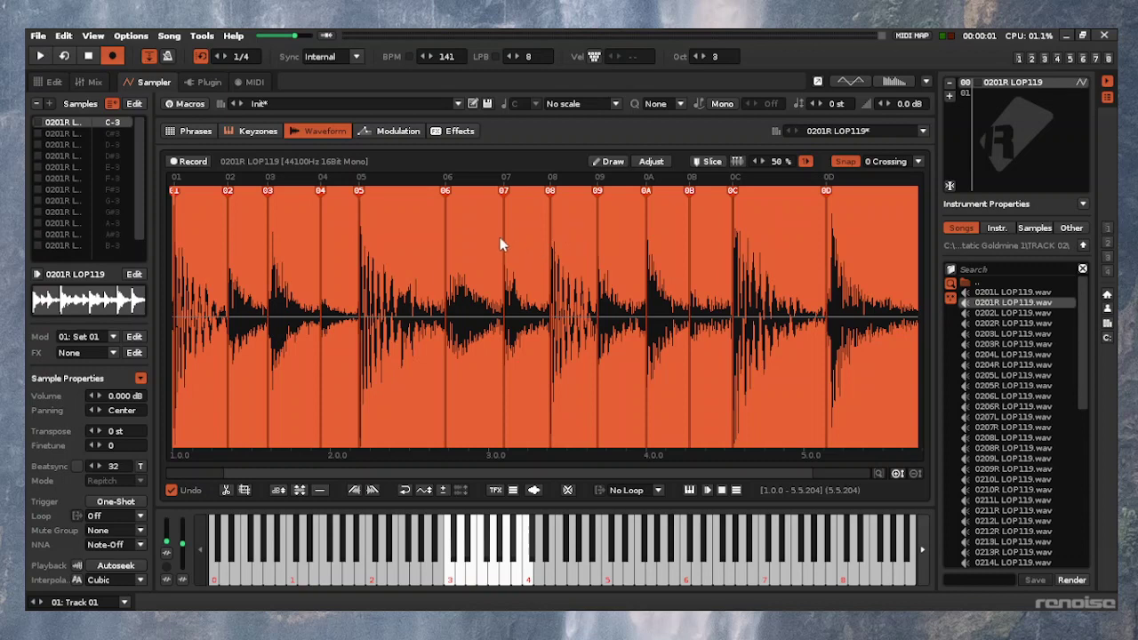
{"action": "left_click", "coordinate": [447, 267], "text": "shift"}
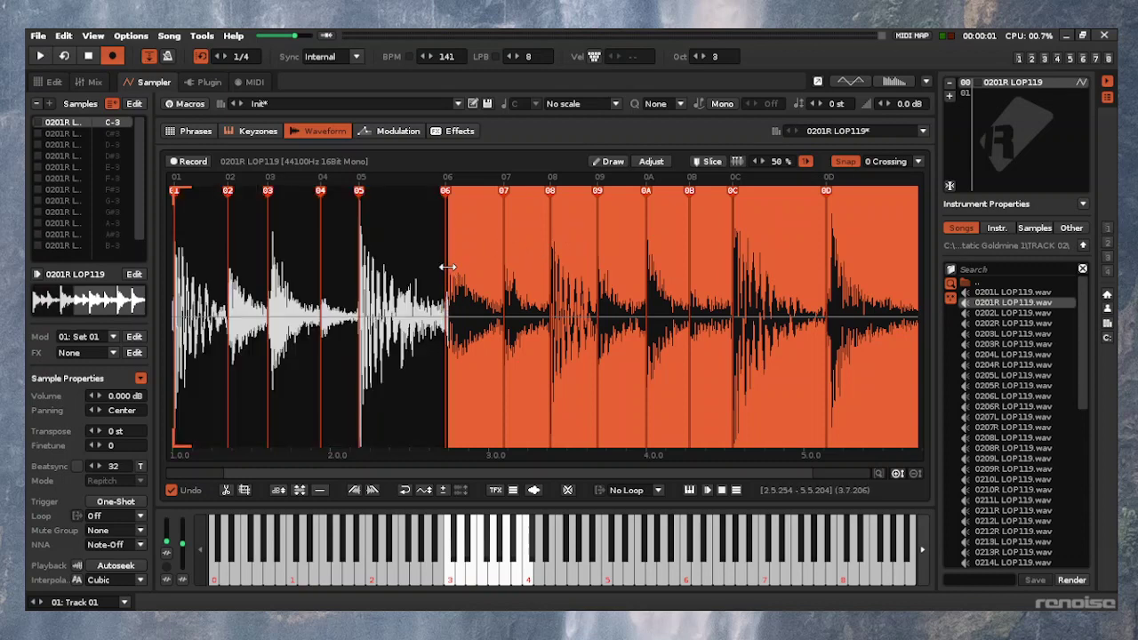
{"action": "key", "text": "alt+Tab"}
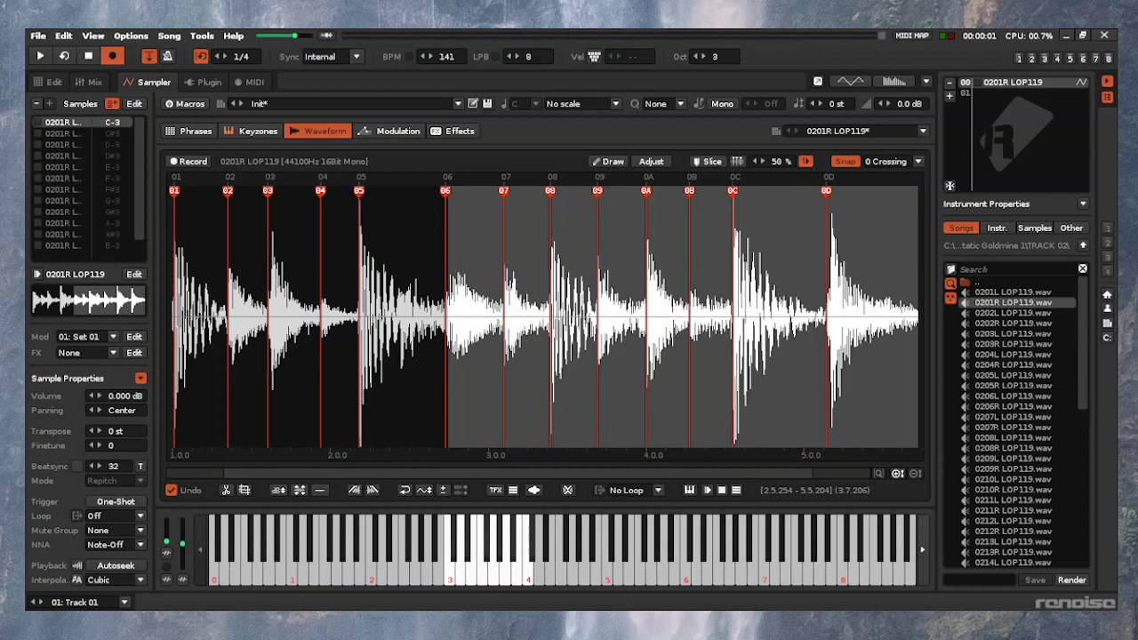
{"action": "left_click", "coordinate": [463, 282]}
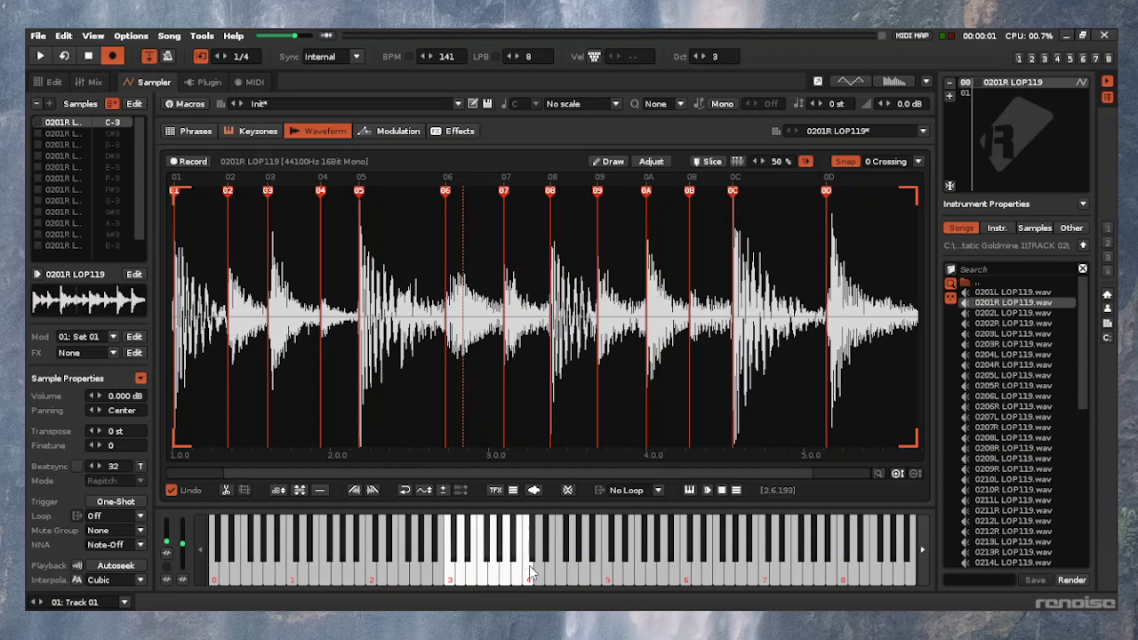
Generate a phrase from the sample's slices and look through its notes and delay values
{"action": "key", "text": "ctrl+shift+p"}
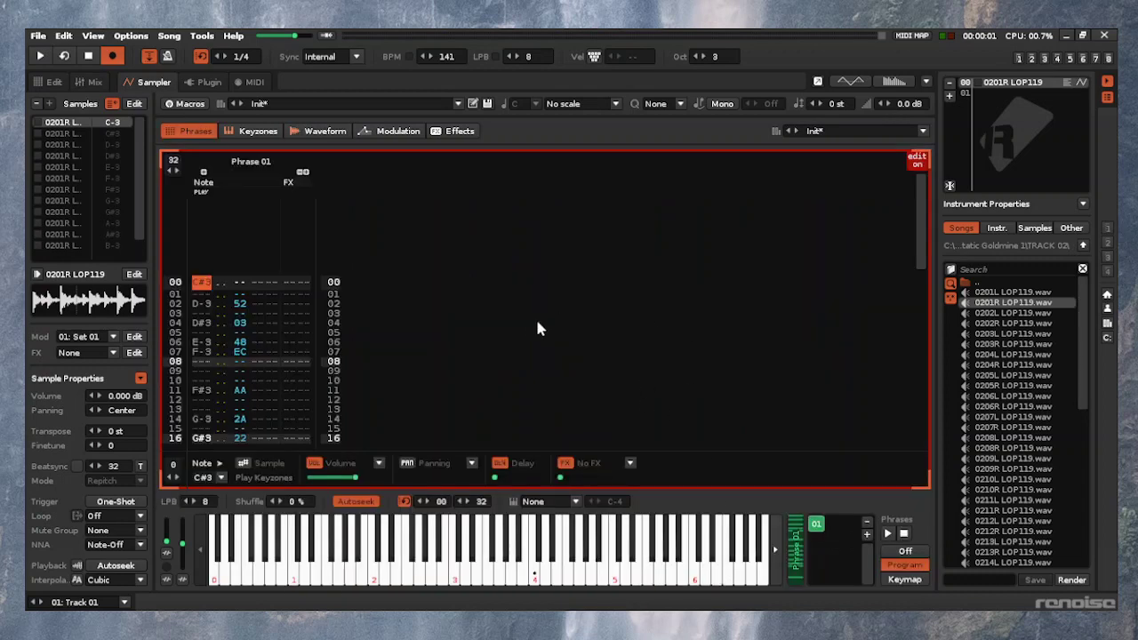
{"action": "scroll", "coordinate": [535, 322], "scroll_direction": "down", "scroll_amount": 3}
{"action": "scroll", "coordinate": [535, 323], "scroll_direction": "up", "scroll_amount": 4}
{"action": "scroll", "coordinate": [535, 323], "scroll_direction": "down", "scroll_amount": 1}
Play the phrase, raise the song tempo to 167 BPM during playback, and stop it
{"action": "key", "text": "space"}
{"action": "key", "text": "space"}
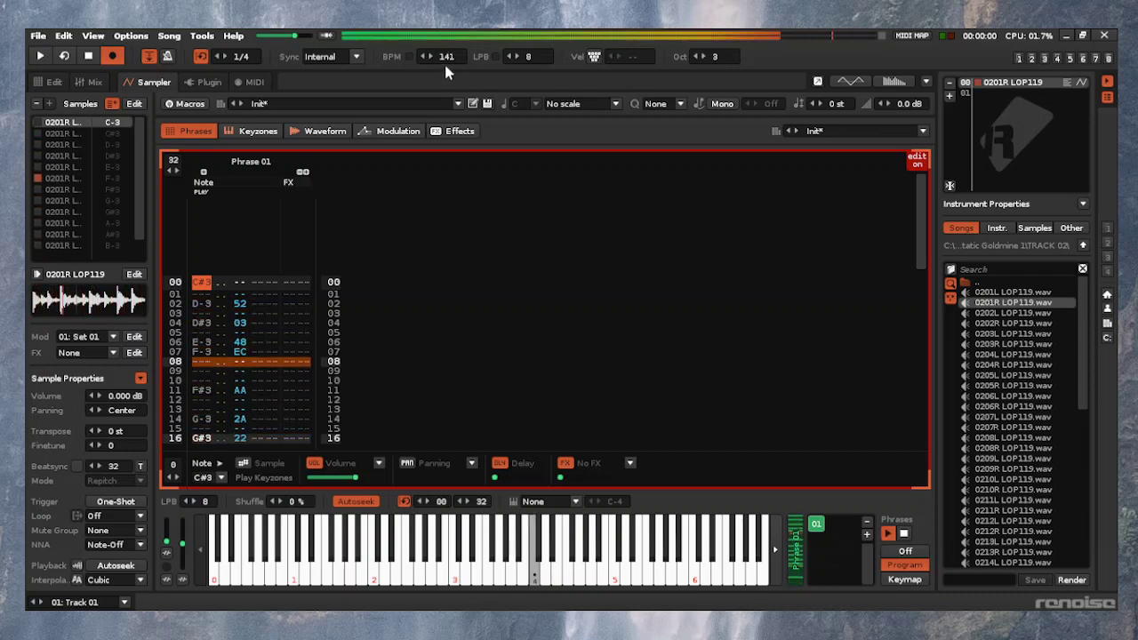
{"action": "left_click_drag", "start_coordinate": [446, 57], "coordinate": [446, 34]}
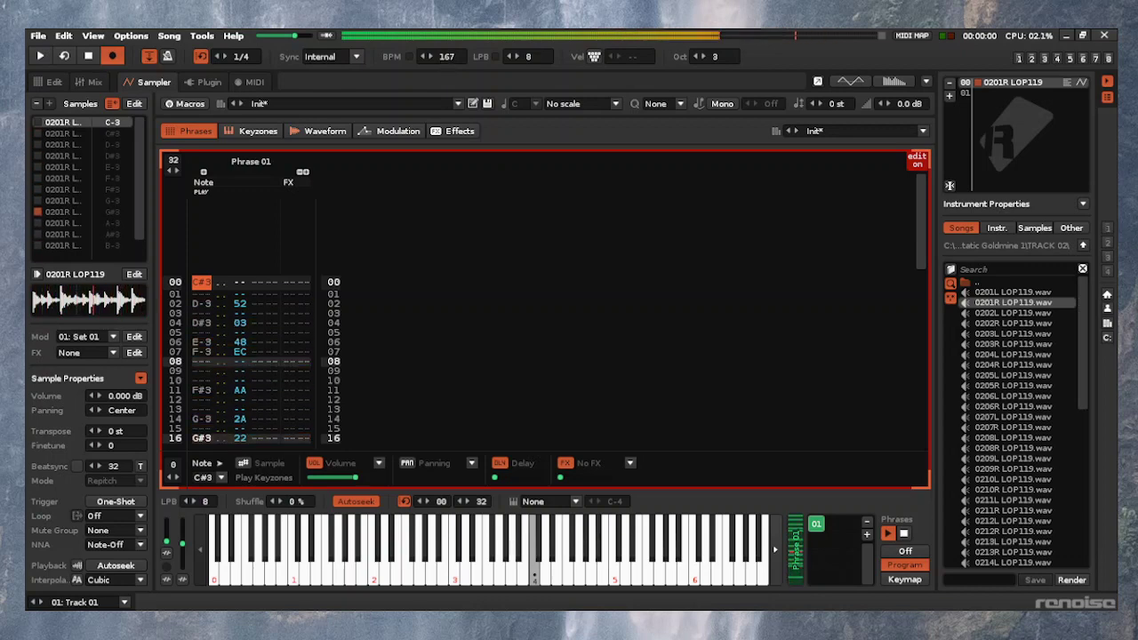
{"action": "key", "text": "space"}
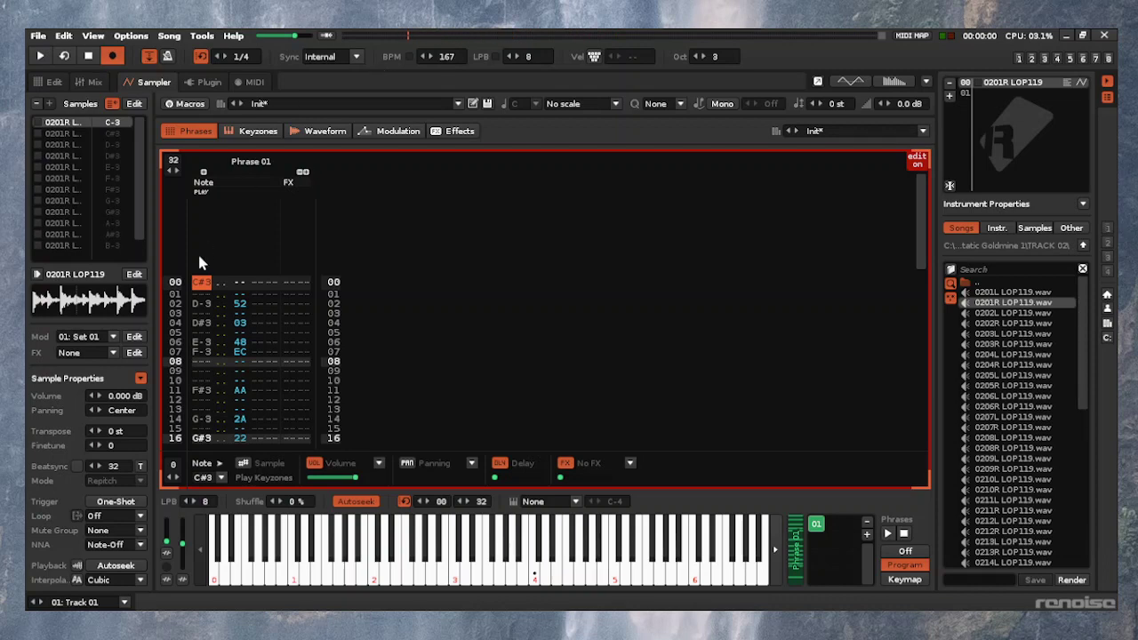
Select the phrase rows from line 00 down to line 14 across the note and effect columns
{"action": "left_click_drag", "start_coordinate": [197, 280], "coordinate": [255, 300]}
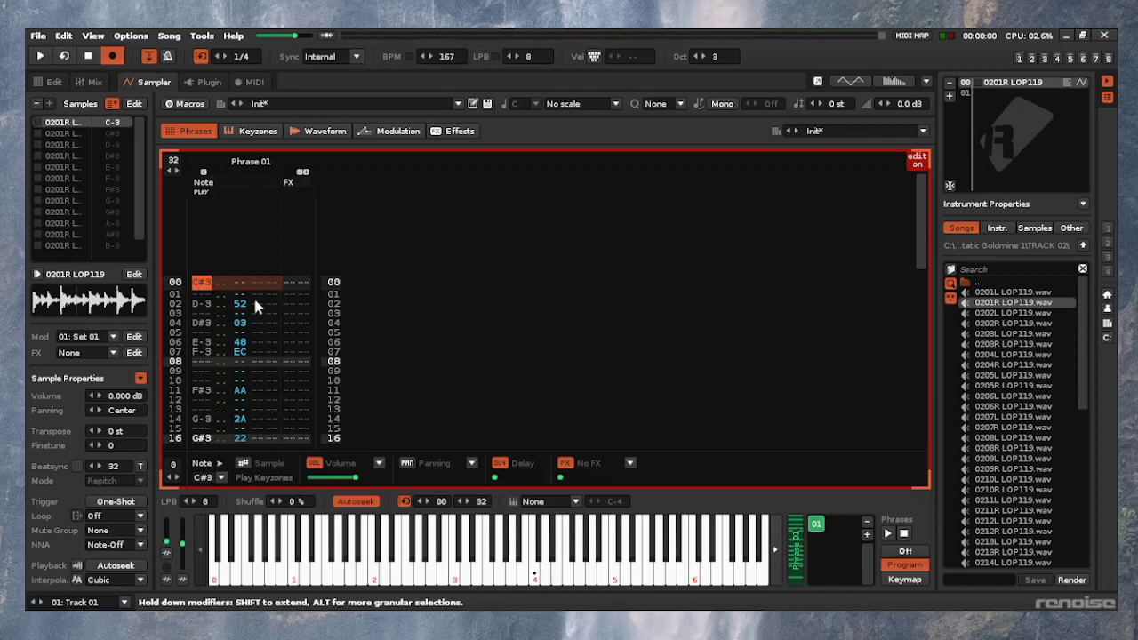
{"action": "key", "text": "shift+Down"}
{"action": "key", "text": "shift+Down"}
{"action": "key", "text": "shift+Down"}
{"action": "key", "text": "shift+Down"}
{"action": "key", "text": "shift+Down"}
{"action": "key", "text": "shift+Down"}
{"action": "key", "text": "shift+Down"}
{"action": "key", "text": "shift+Down"}
{"action": "key", "text": "shift+Down"}
{"action": "key", "text": "shift+Down"}
{"action": "key", "text": "shift+Down"}
{"action": "key", "text": "shift+Down"}
{"action": "key", "text": "shift+Down"}
{"action": "key", "text": "shift+Down"}
{"action": "key", "text": "shift+Down"}
{"action": "key", "text": "shift+Down"}
{"action": "key", "text": "shift+Down"}
{"action": "key", "text": "shift+Down"}
{"action": "key", "text": "shift+Down"}
{"action": "key", "text": "shift+Down"}
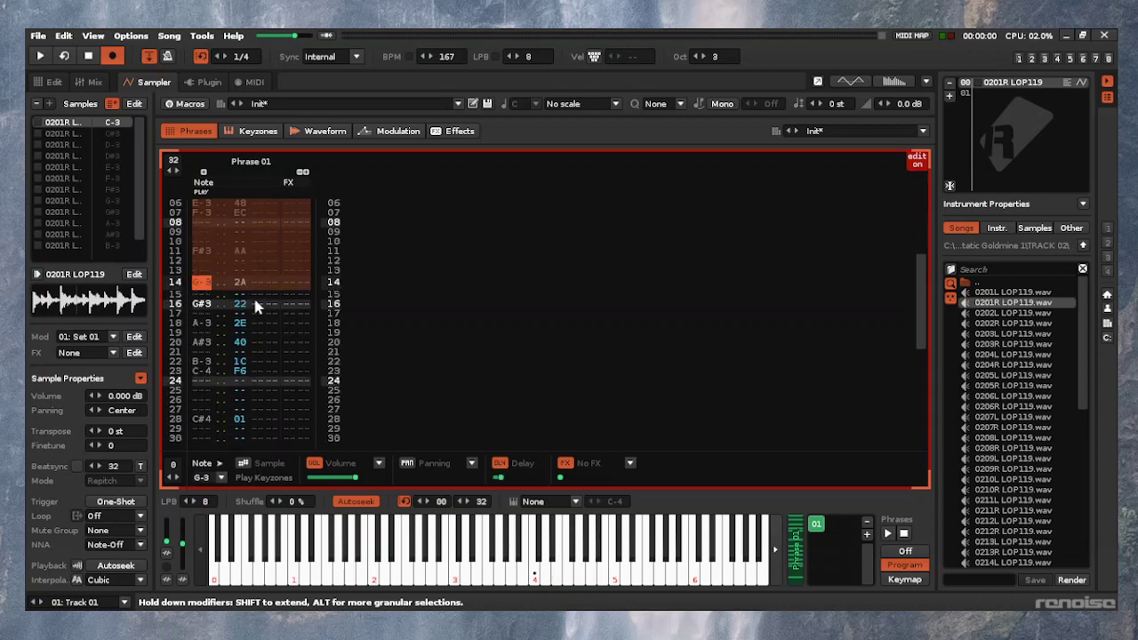
Replace the partial selection with one covering the whole phrase, with the cursor on line 00
{"action": "key", "text": "ctrl+b"}
{"action": "key", "text": "ctrl+b"}
{"action": "key", "text": "ctrl+b"}
{"action": "key", "text": "Home"}
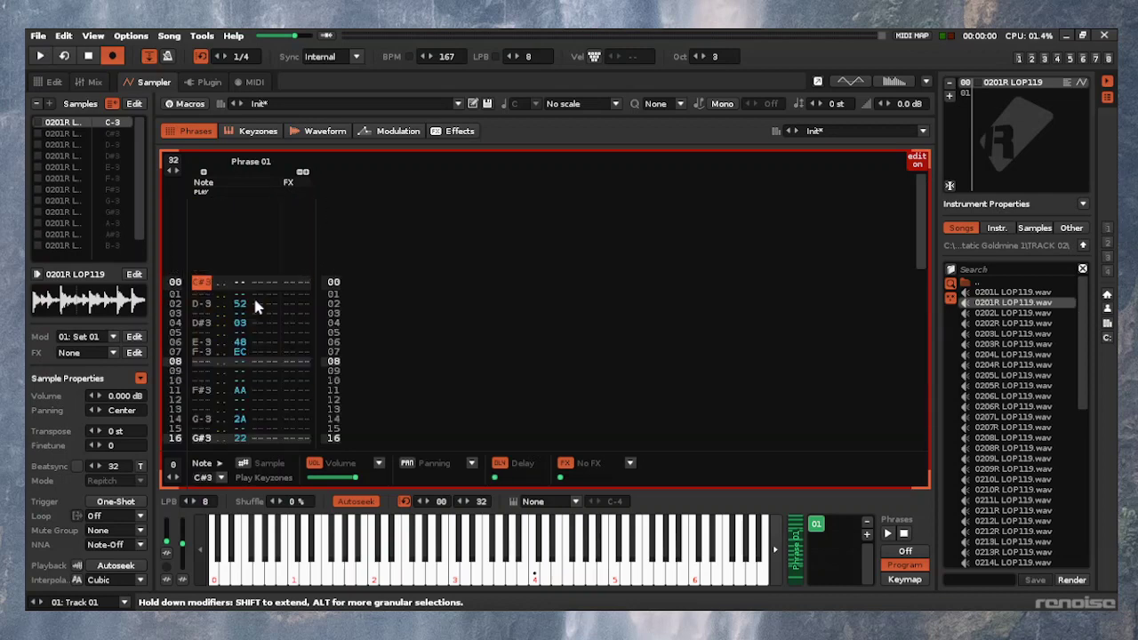
{"action": "key", "text": "ctrl+b"}
{"action": "key", "text": "ctrl+b"}
{"action": "key", "text": "shift+Right"}
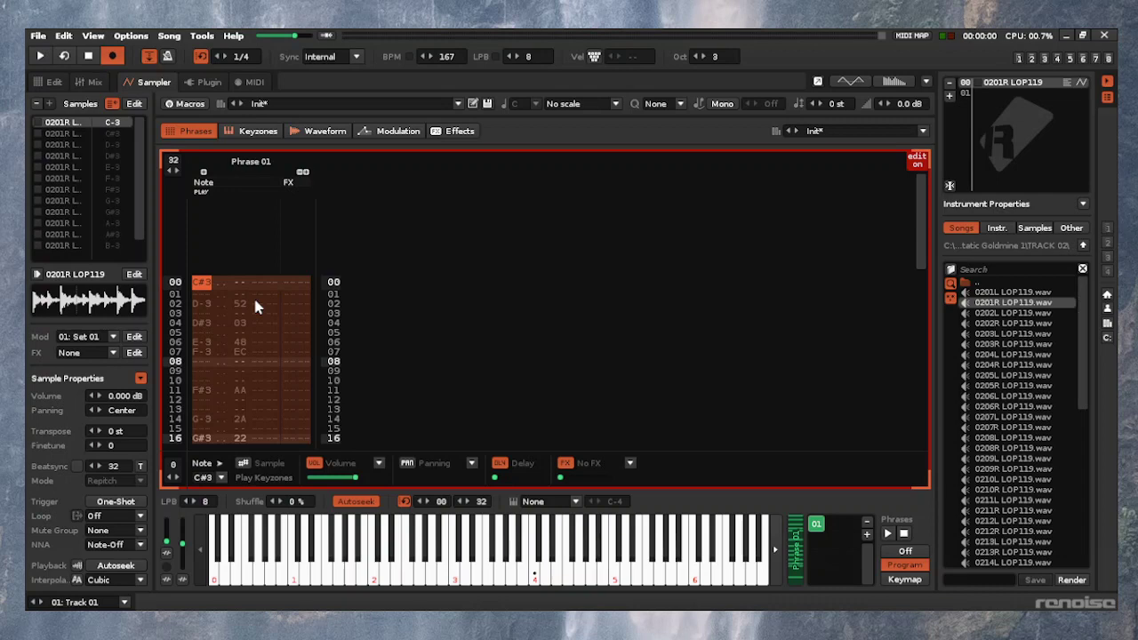
Shrink the selected phrase notes and play them, and expand the selection again for another playback
{"action": "key", "text": "F5"}
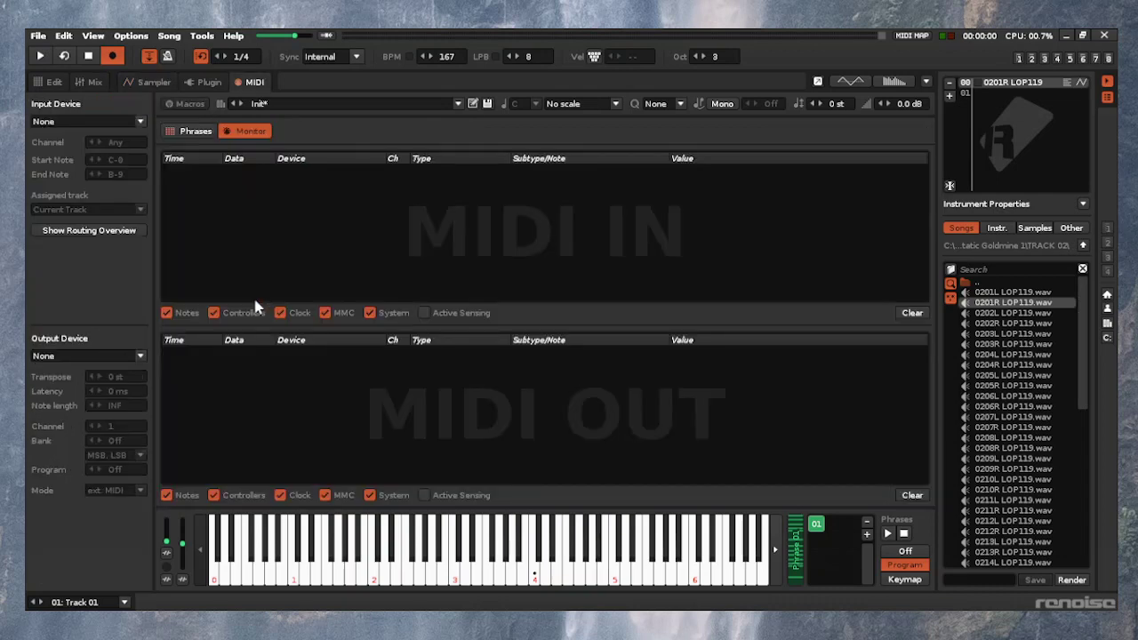
{"action": "key", "text": "F5"}
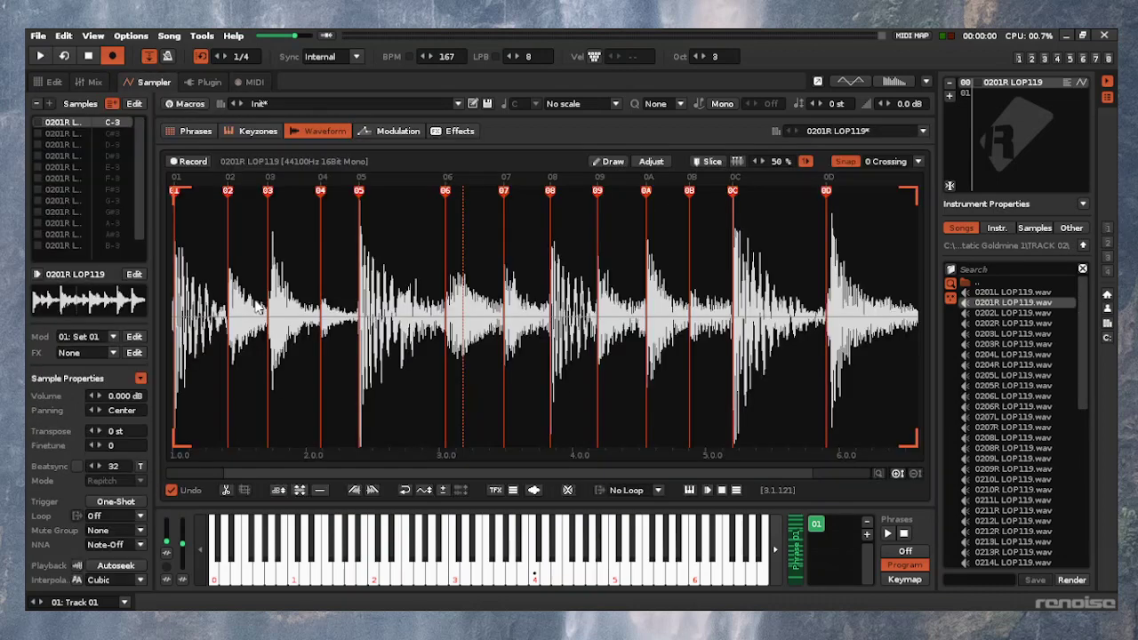
{"action": "left_click", "coordinate": [194, 131]}
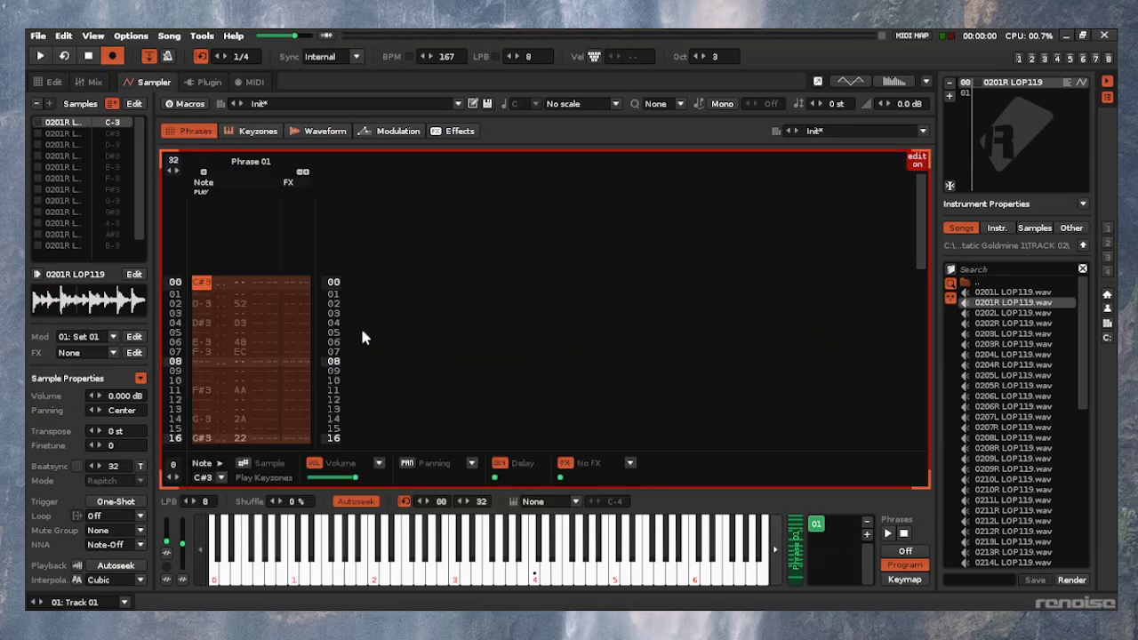
{"action": "key", "text": "ctrl+F8"}
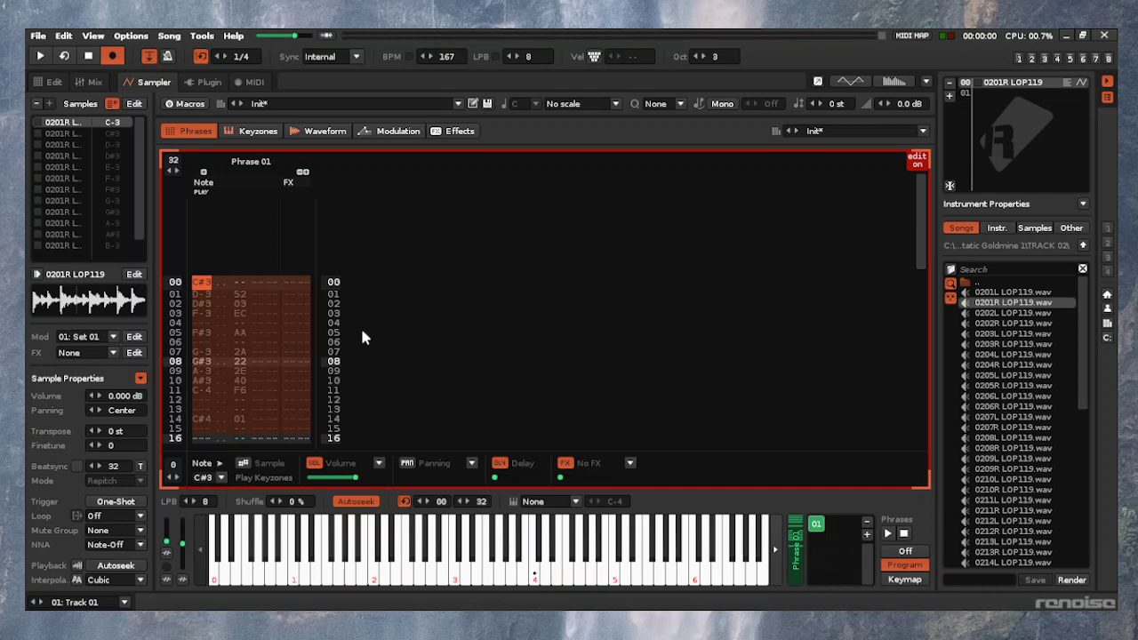
{"action": "key", "text": "space"}
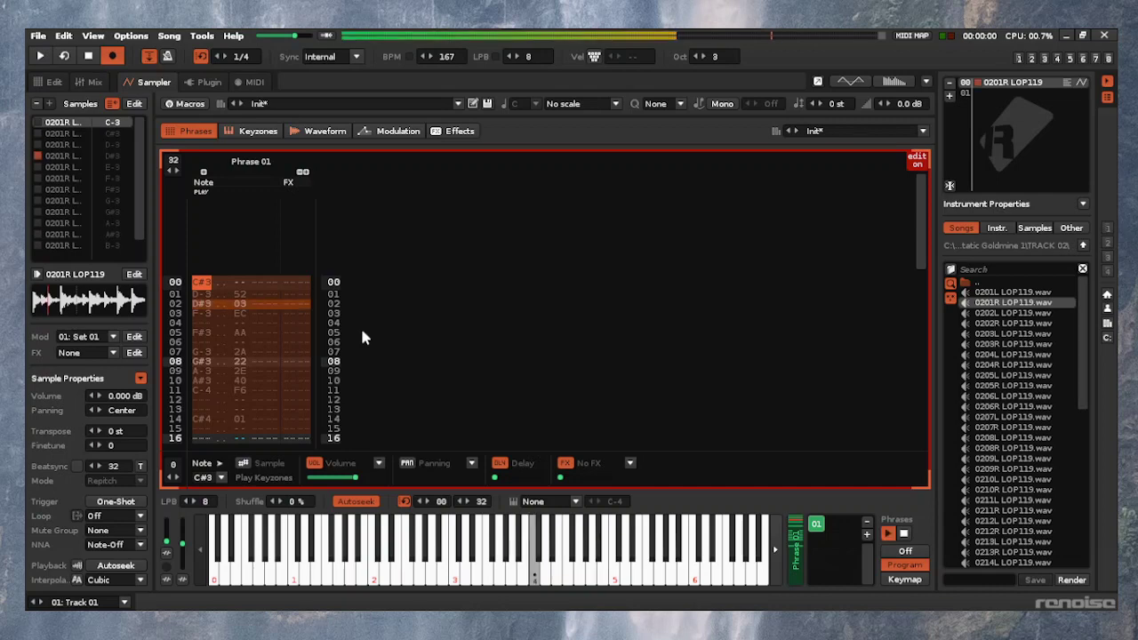
{"action": "key", "text": "space"}
{"action": "key", "text": "alt+F2"}
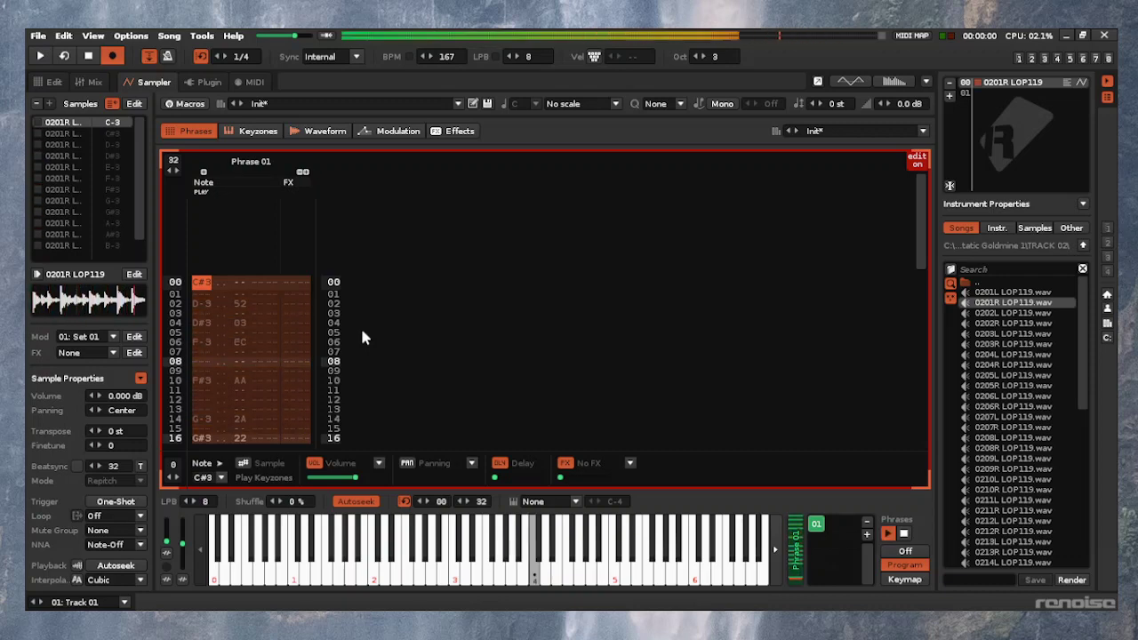
{"action": "key", "text": "space"}
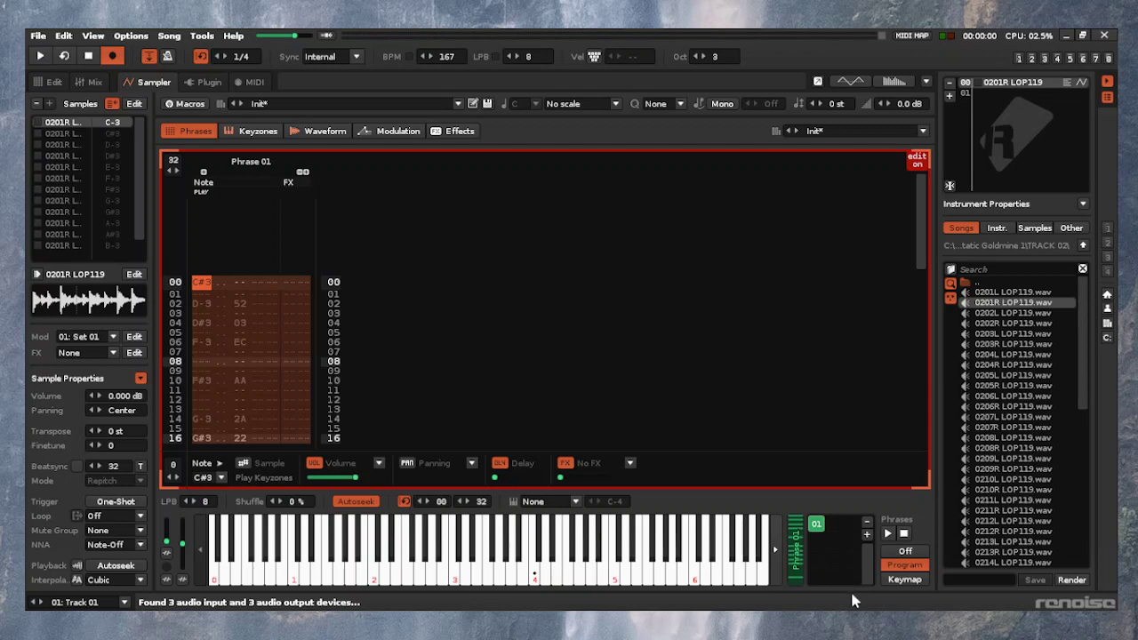
Delete the altered phrase, select the entire sample waveform, and generate a new phrase from its slices
{"action": "key", "text": "Delete"}
{"action": "left_click", "coordinate": [322, 131]}
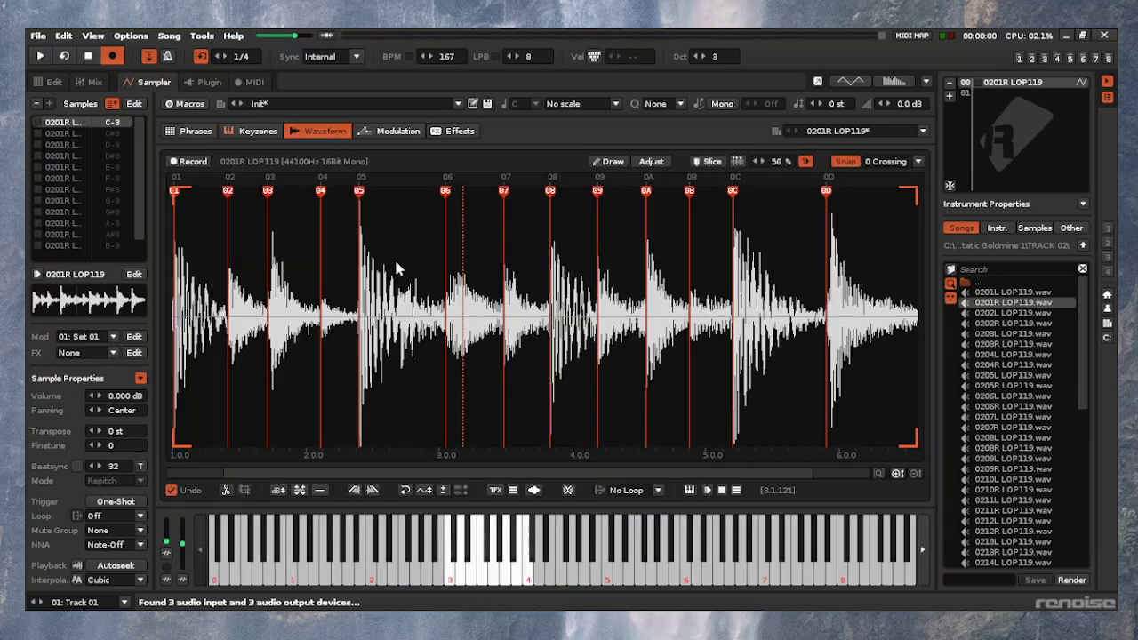
{"action": "key", "text": "ctrl+a"}
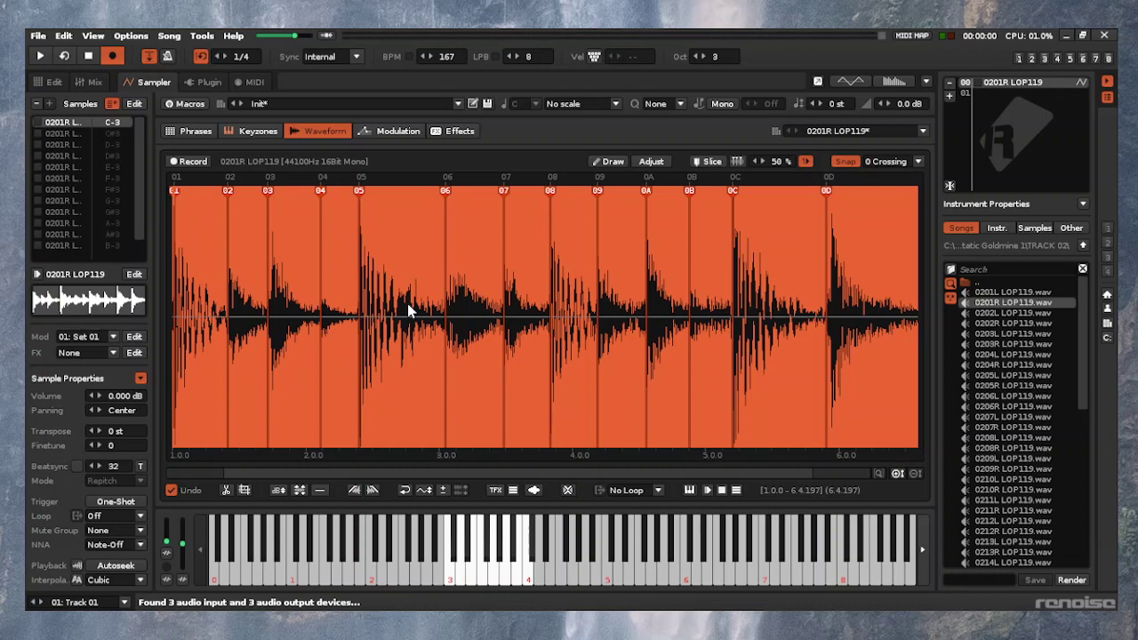
{"action": "key", "text": "ctrl+p"}
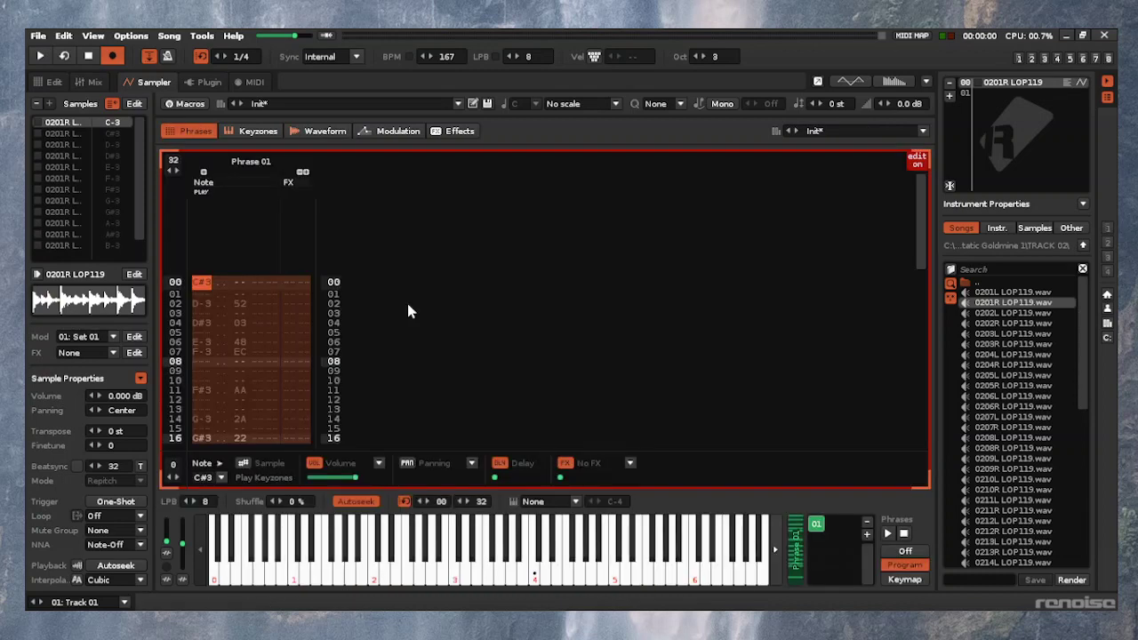
Play the new phrase, set the song tempo to 154 BPM during playback, and stop it
{"action": "key", "text": "space"}
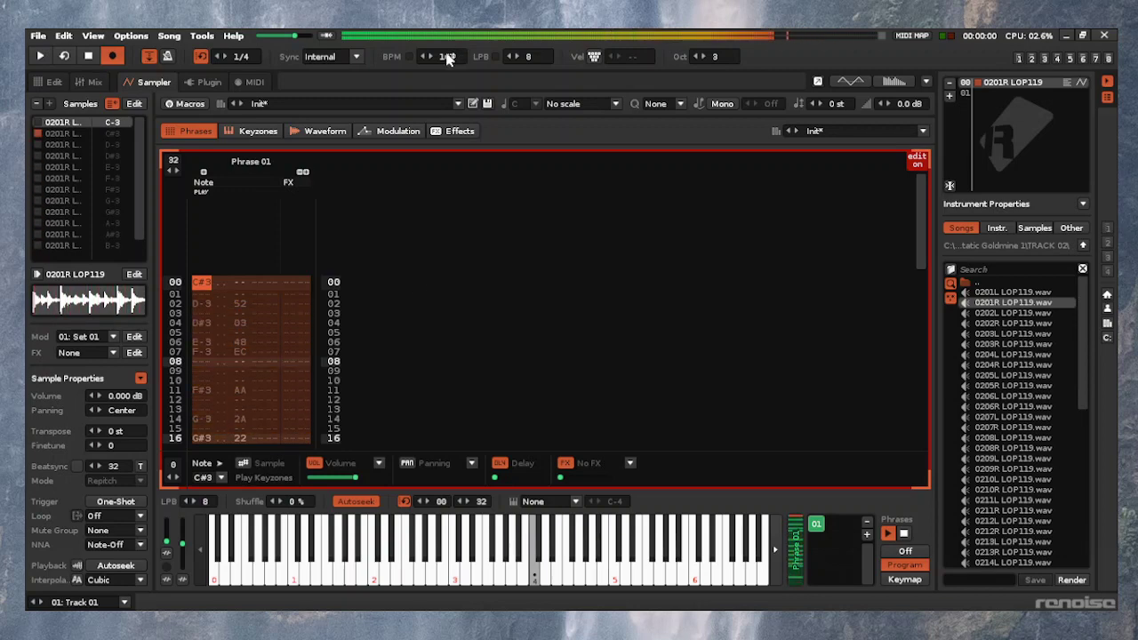
{"action": "mouse_move", "coordinate": [447, 56]}
{"action": "left_mouse_down"}
{"action": "mouse_move", "coordinate": [445, 75]}
{"action": "mouse_move", "coordinate": [448, 57]}
{"action": "left_mouse_up"}
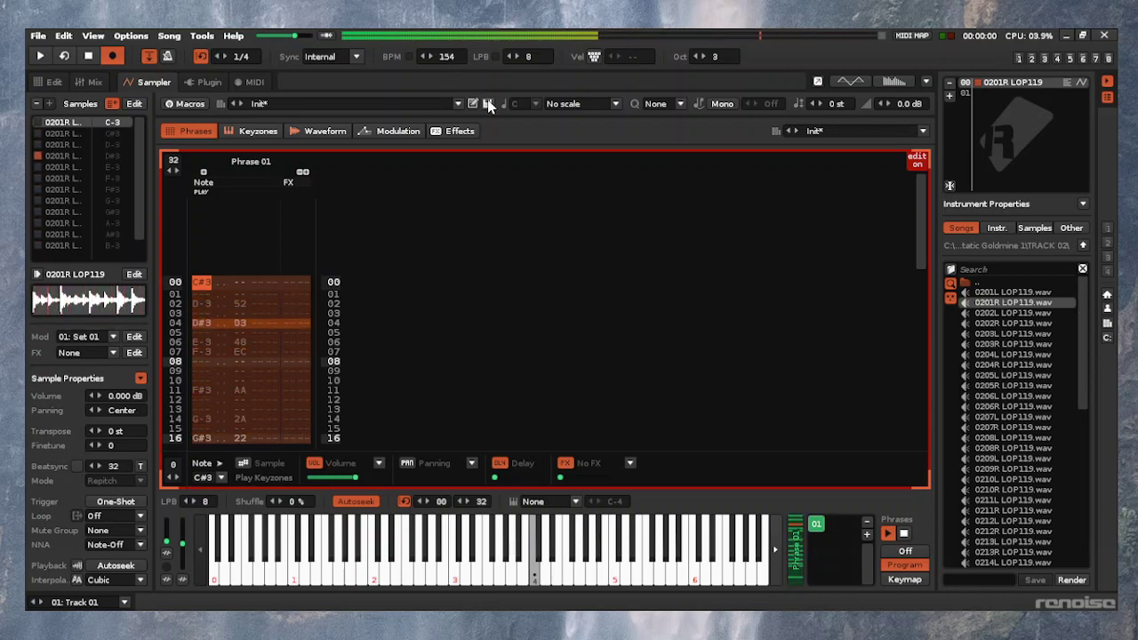
{"action": "key", "text": "space"}
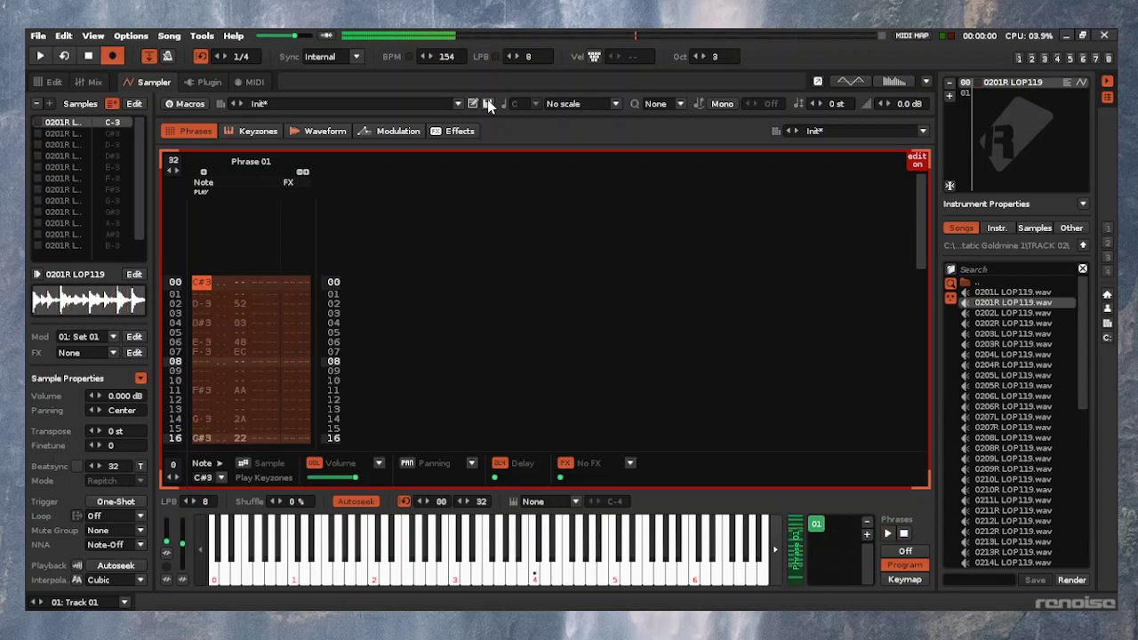
Enter a C-4 note with instrument 00 on line 00 of Track 01 in the pattern editor
{"action": "key", "text": "F1"}
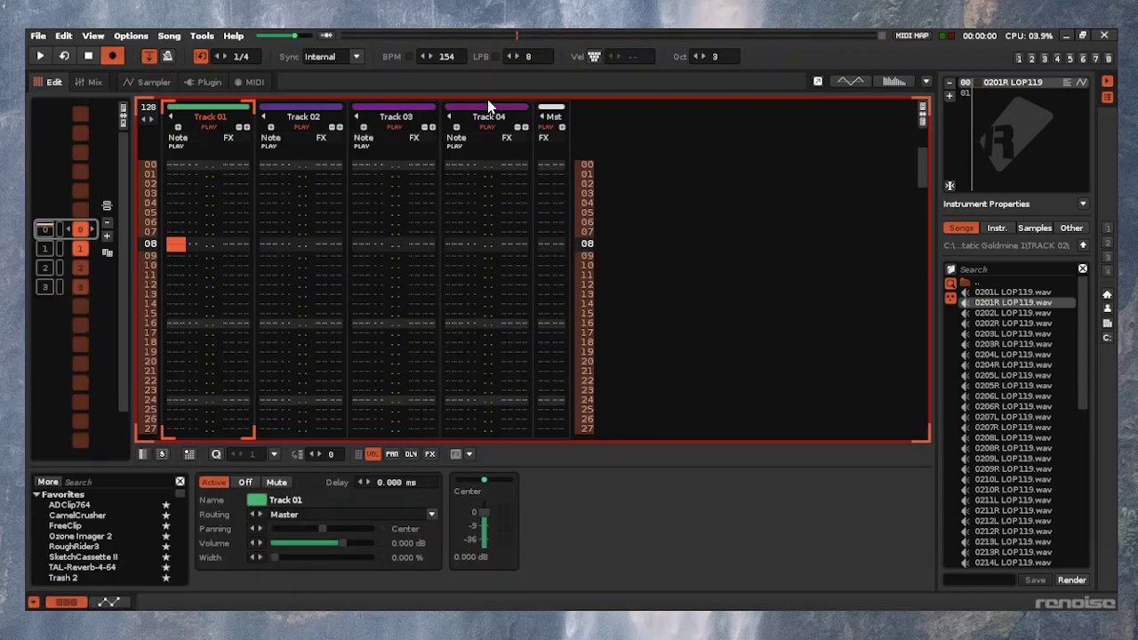
{"action": "key", "text": "Home"}
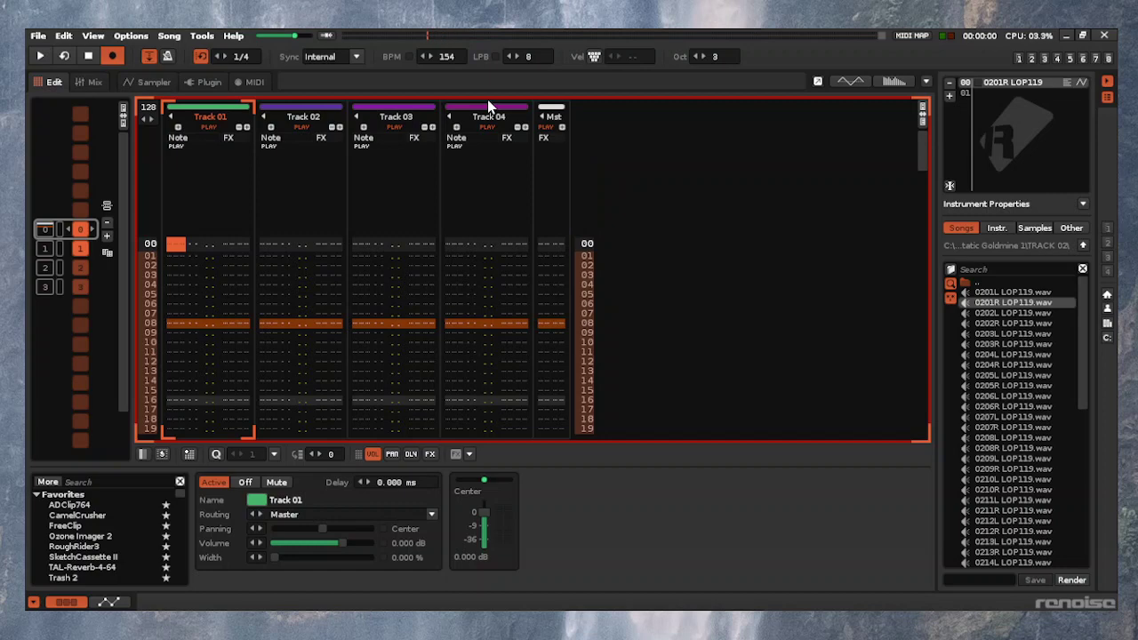
{"action": "key", "text": "q"}
{"action": "key", "text": "Tab"}
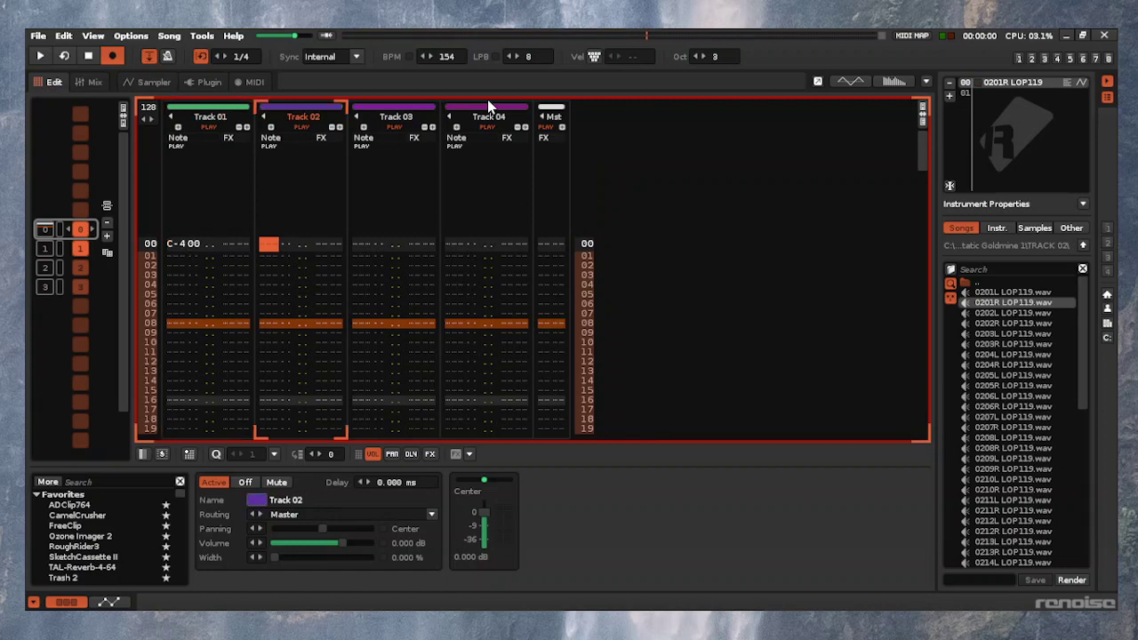
{"action": "key", "text": "shift+Tab"}
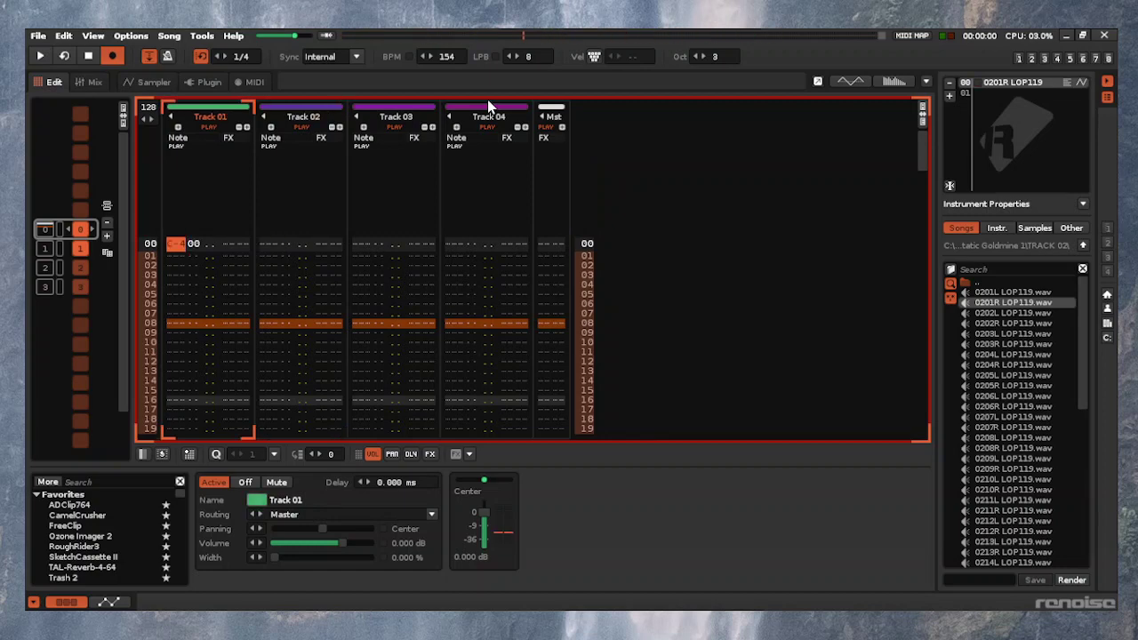
Move the pattern cursor back and forth across the tracks, finishing on the C-4 note in Track 01
{"action": "key", "text": "Tab"}
{"action": "key", "text": "Tab"}
{"action": "key", "text": "Tab"}
{"action": "key", "text": "Tab"}
{"action": "key", "text": "Tab"}
{"action": "key", "text": "shift+Tab"}
{"action": "key", "text": "shift+Tab"}
{"action": "key", "text": "shift+Tab"}
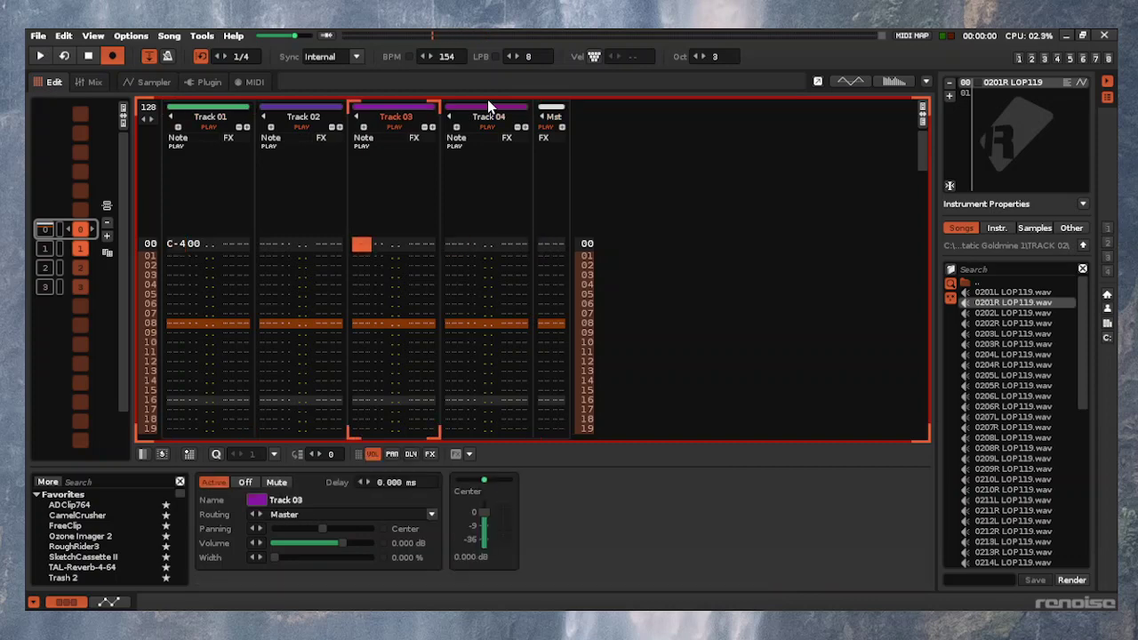
{"action": "key", "text": "Tab"}
{"action": "key", "text": "Tab"}
{"action": "key", "text": "shift+Tab"}
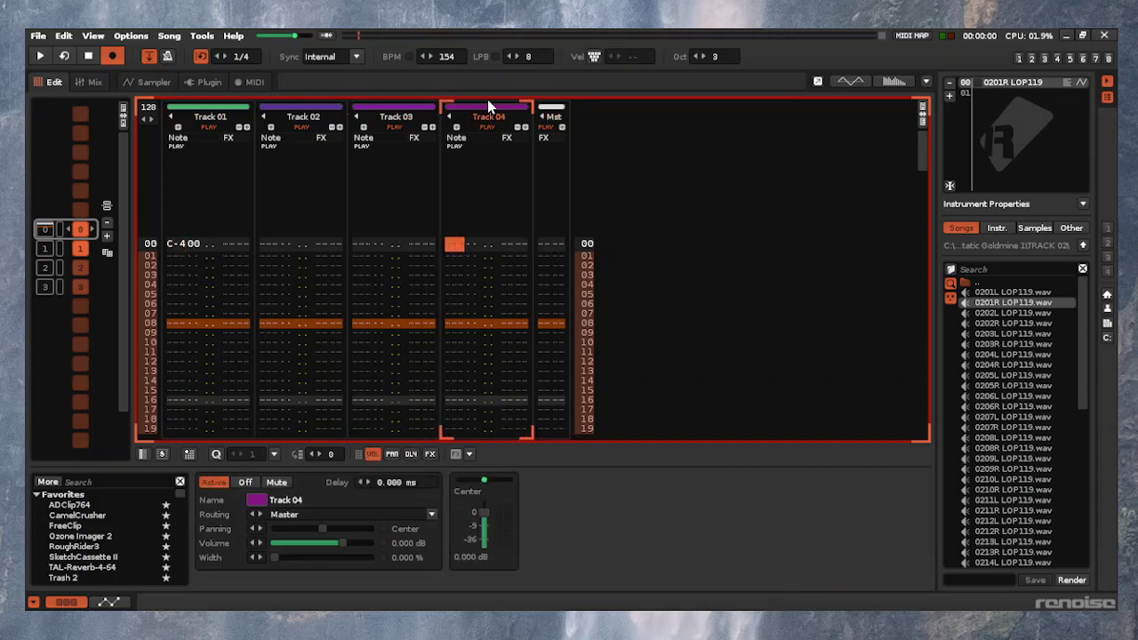
{"action": "key", "text": "shift+Tab"}
{"action": "key", "text": "shift+Tab"}
{"action": "key", "text": "shift+Tab"}
{"action": "key", "text": "shift+Tab"}
{"action": "key", "text": "Tab"}
{"action": "key", "text": "Tab"}
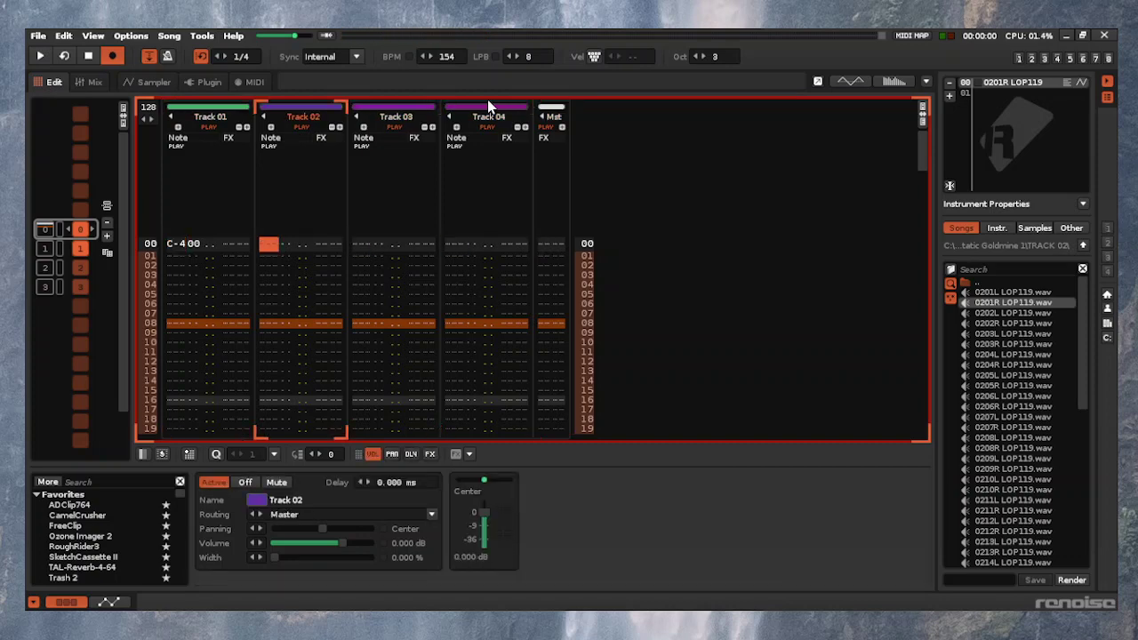
{"action": "key", "text": "shift+Tab"}
Turn off edit mode and audition the phrase with a C-4 note
{"action": "key", "text": "Escape"}
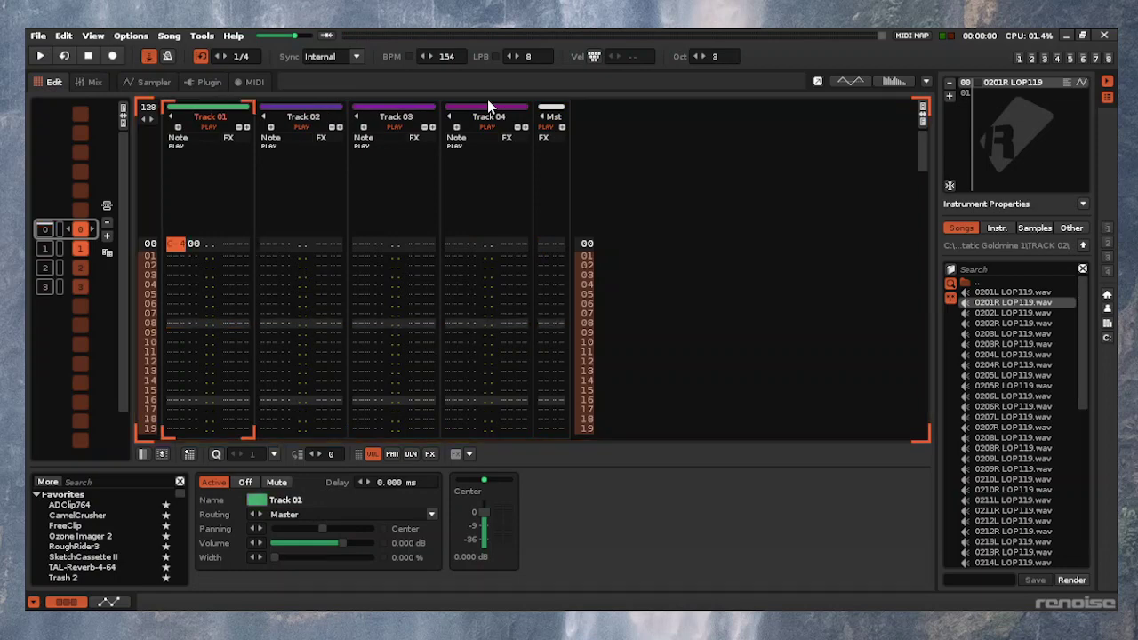
{"action": "key", "text": "q"}
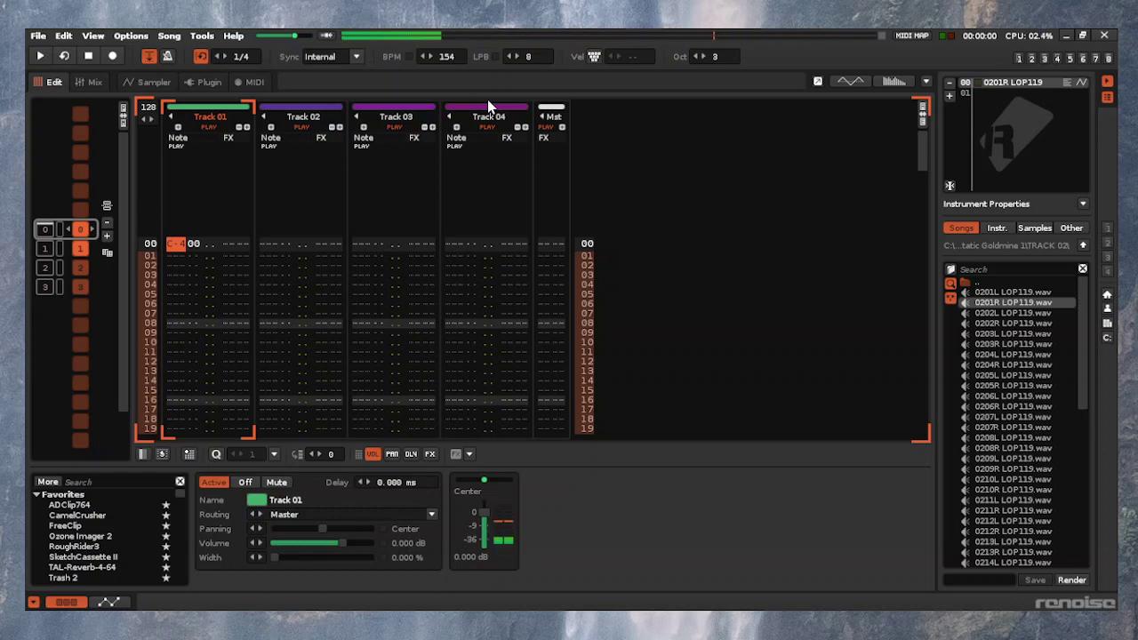
Play the pattern, turn on the metronome, and play the pattern again against it
{"action": "key", "text": "space"}
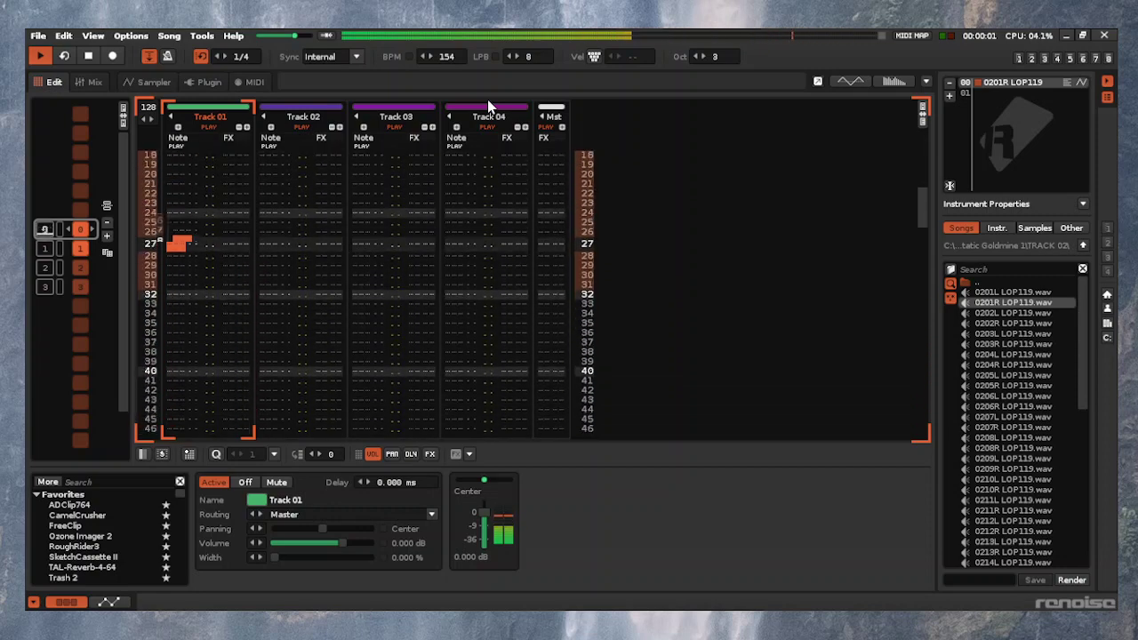
{"action": "key", "text": "space"}
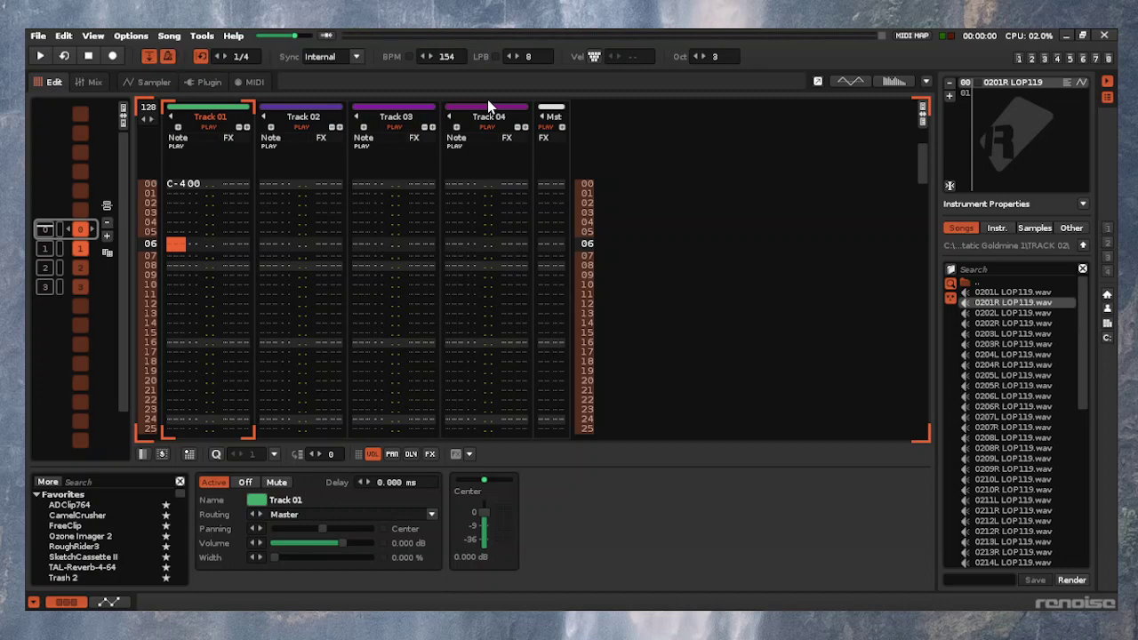
{"action": "key", "text": "space"}
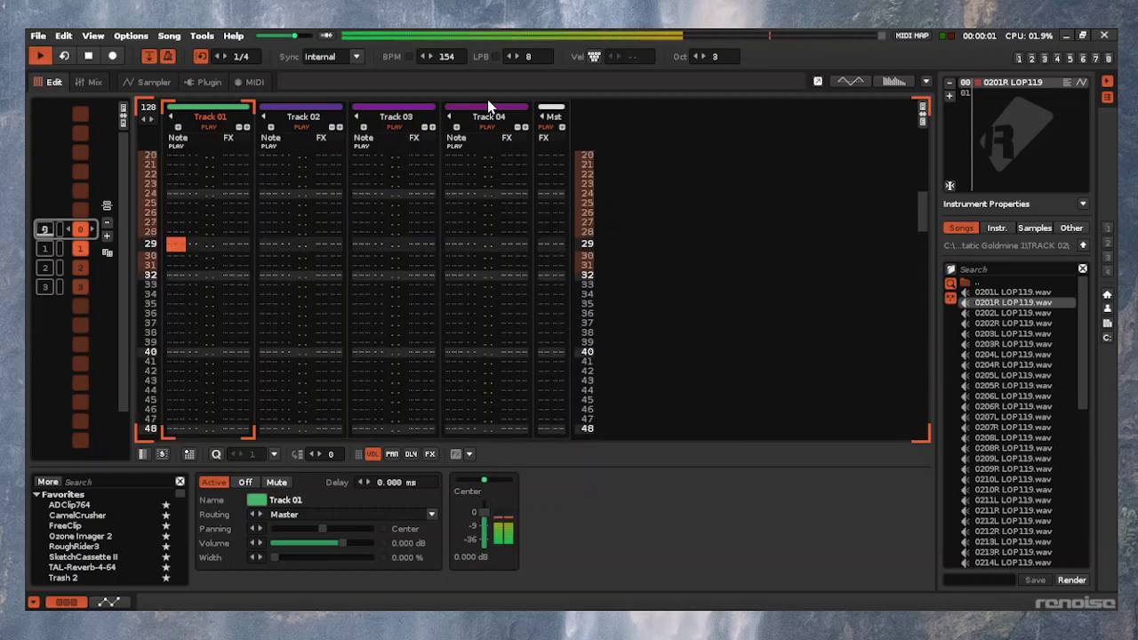
{"action": "key", "text": "space"}
Step the Track 01 cursor back past the pattern's start to line 127 and forward again to line 07
{"action": "key", "text": "Up"}
{"action": "key", "text": "Up"}
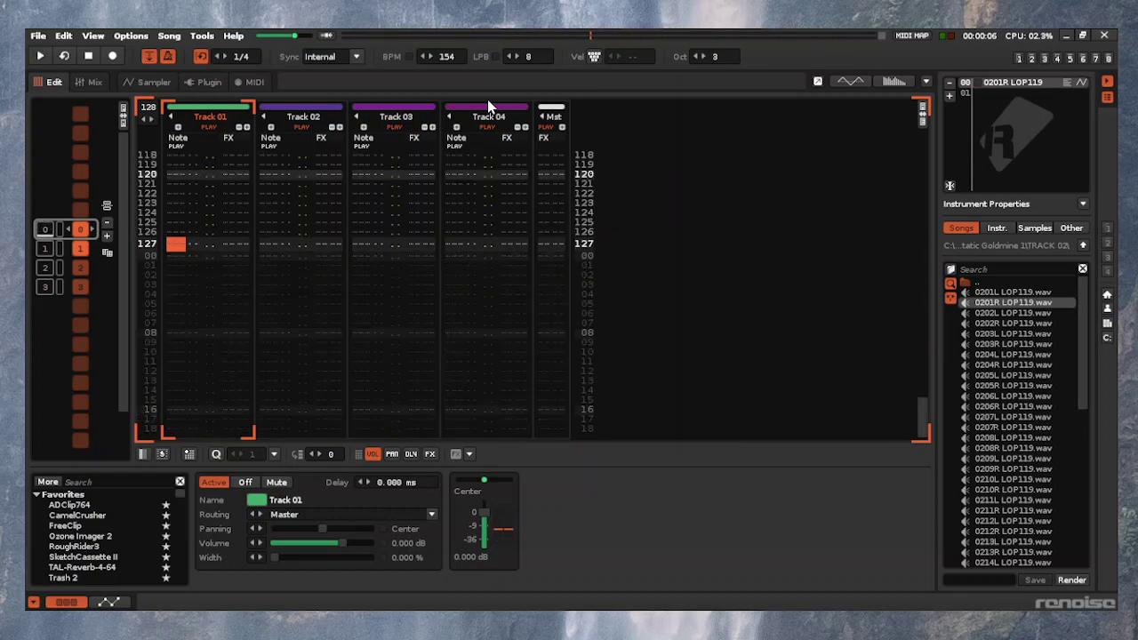
{"action": "key", "text": "Down"}
{"action": "key", "text": "Down"}
{"action": "key", "text": "Down"}
{"action": "key", "text": "Down"}
{"action": "key", "text": "Down"}
{"action": "key", "text": "Down"}
{"action": "key", "text": "Down"}
{"action": "key", "text": "Down"}
{"action": "key", "text": "Down"}
{"action": "key", "text": "Down"}
{"action": "key", "text": "Down"}
{"action": "key", "text": "Down"}
{"action": "key", "text": "Down"}
{"action": "key", "text": "Down"}
{"action": "key", "text": "Down"}
{"action": "key", "text": "Down"}
{"action": "key", "text": "Down"}
{"action": "key", "text": "Down"}
{"action": "key", "text": "Down"}
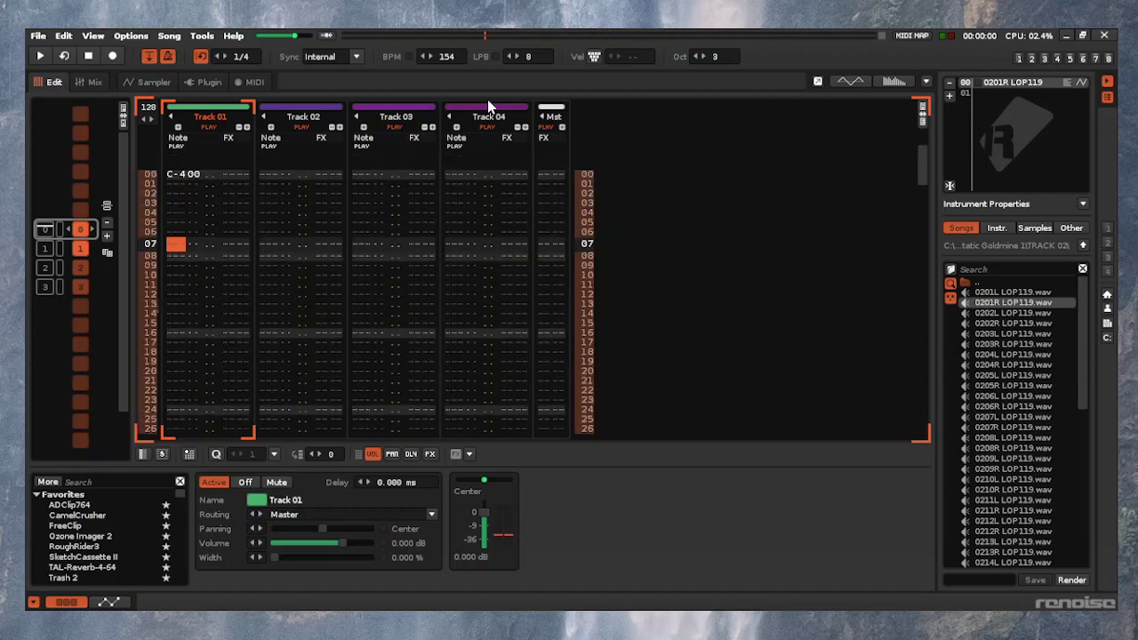
Select lines 00 to 31 of Track 01 and render the selection to a new sample
{"action": "key", "text": "Down"}
{"action": "key", "text": "Down"}
{"action": "key", "text": "Down"}
{"action": "key", "text": "Down"}
{"action": "key", "text": "Down"}
{"action": "key", "text": "Down"}
{"action": "key", "text": "Down"}
{"action": "key", "text": "Down"}
{"action": "key", "text": "Down"}
{"action": "key", "text": "Down"}
{"action": "key", "text": "Down"}
{"action": "key", "text": "Down"}
{"action": "key", "text": "Down"}
{"action": "key", "text": "Down"}
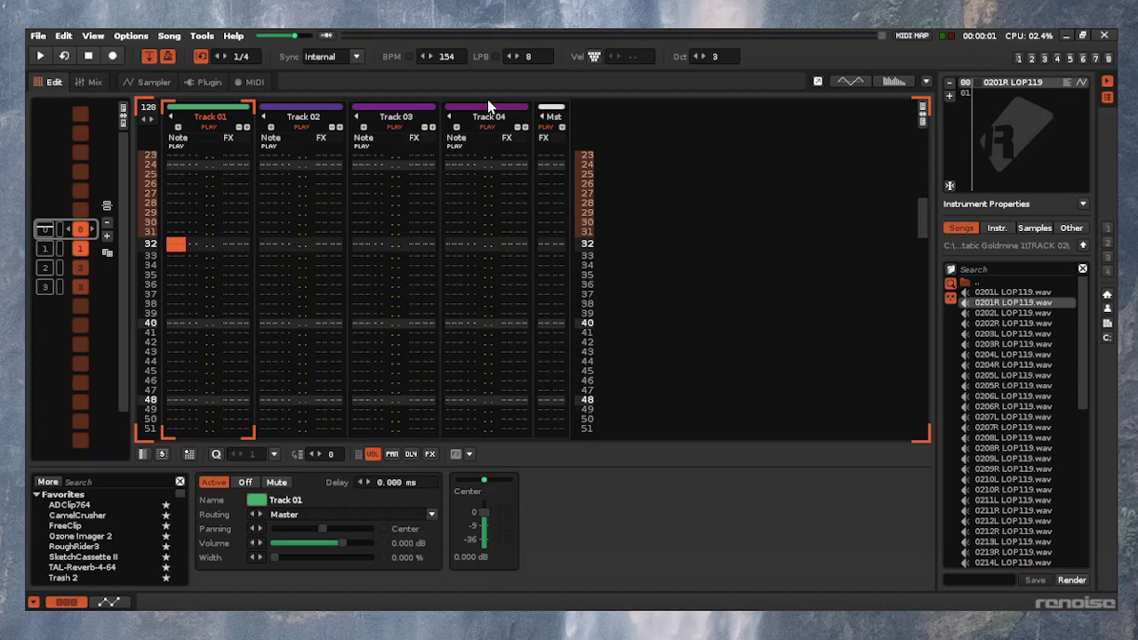
{"action": "key", "text": "shift+Right"}
{"action": "key", "text": "shift+Right"}
{"action": "key", "text": "shift+Right"}
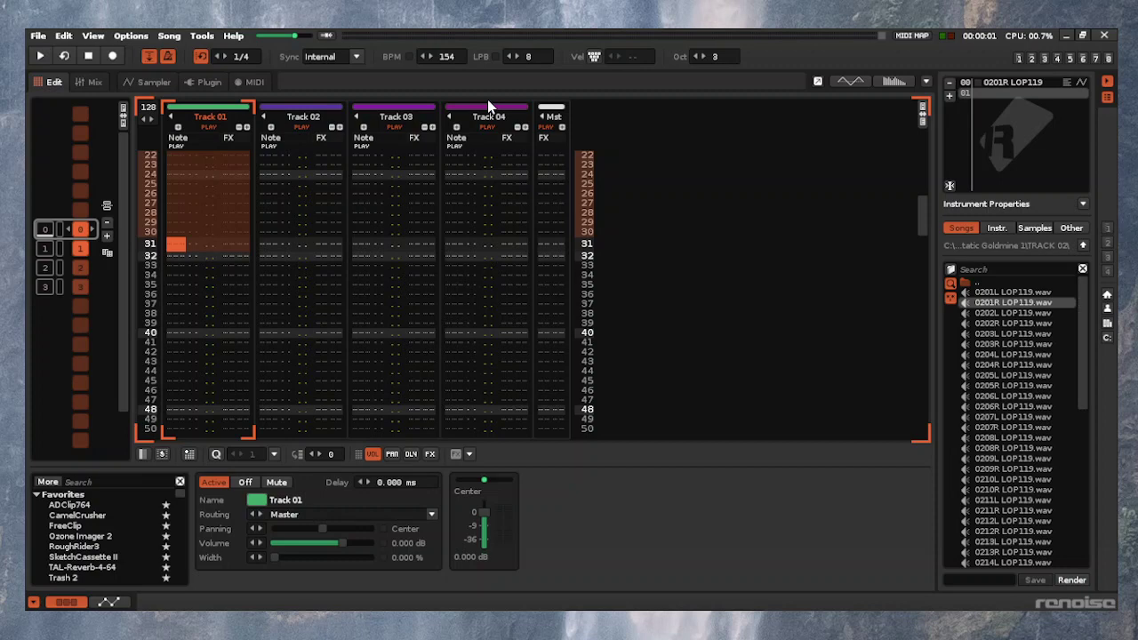
{"action": "key", "text": "ctrl+r"}
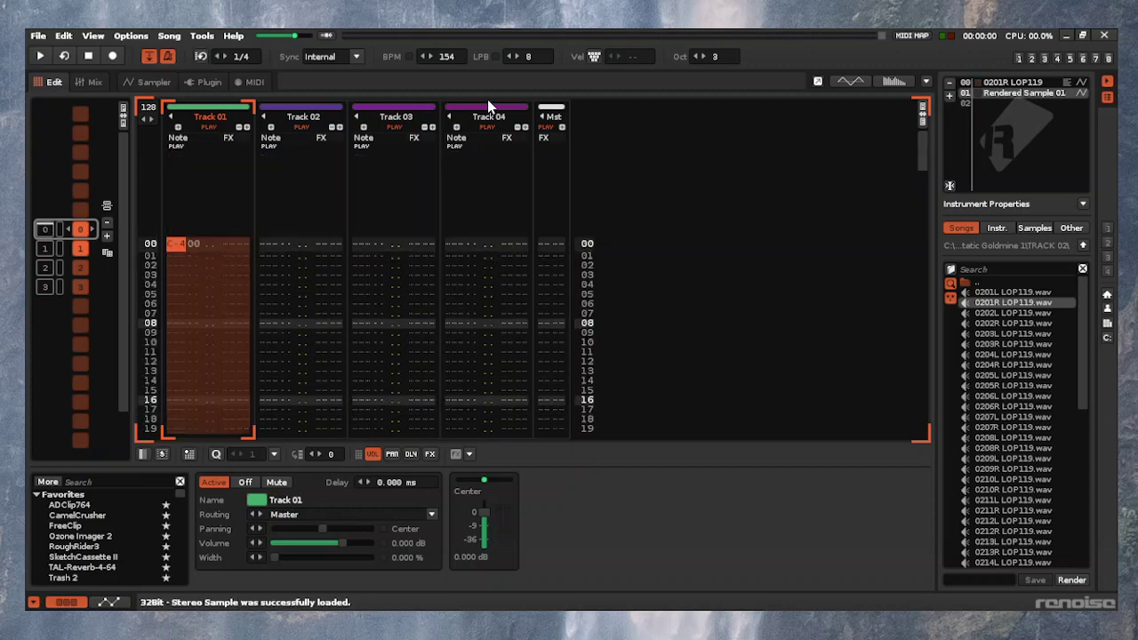
Open the rendered sample's waveform, audition it, and set the sample volume to -15 dB
{"action": "key", "text": "F3"}
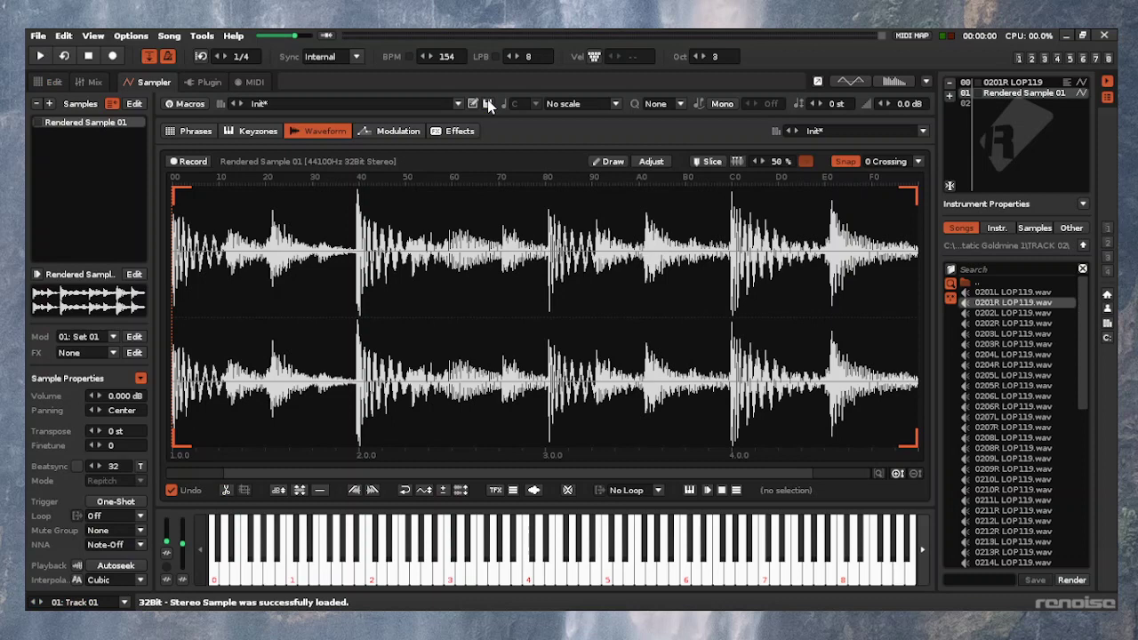
{"action": "key", "text": "q"}
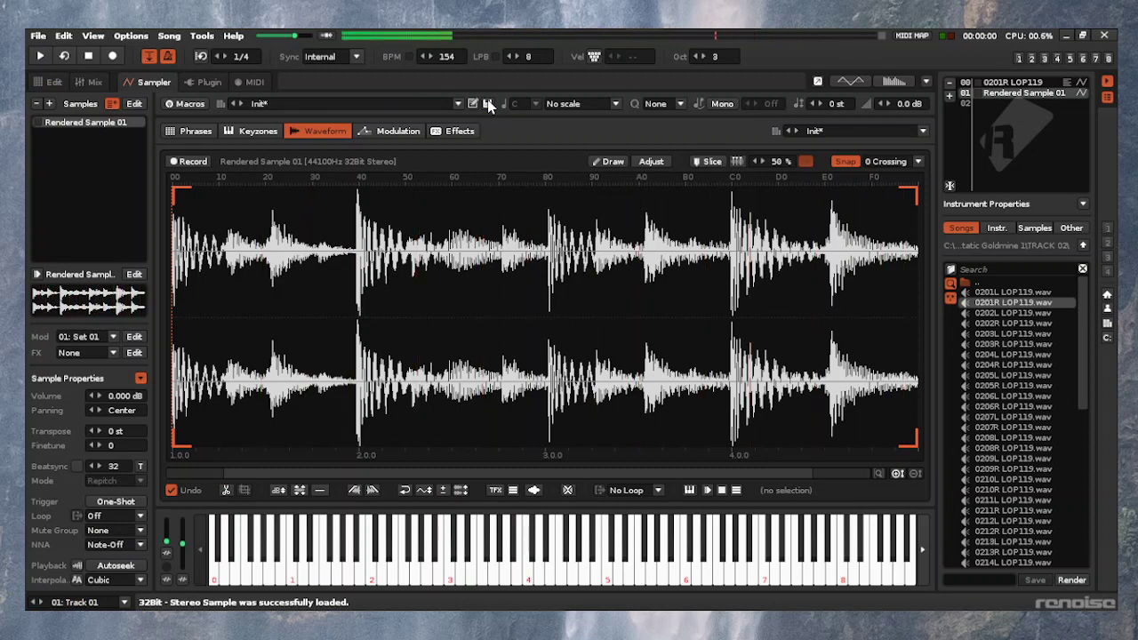
{"action": "double_click", "coordinate": [125, 396]}
{"action": "key", "text": "BackSpace"}
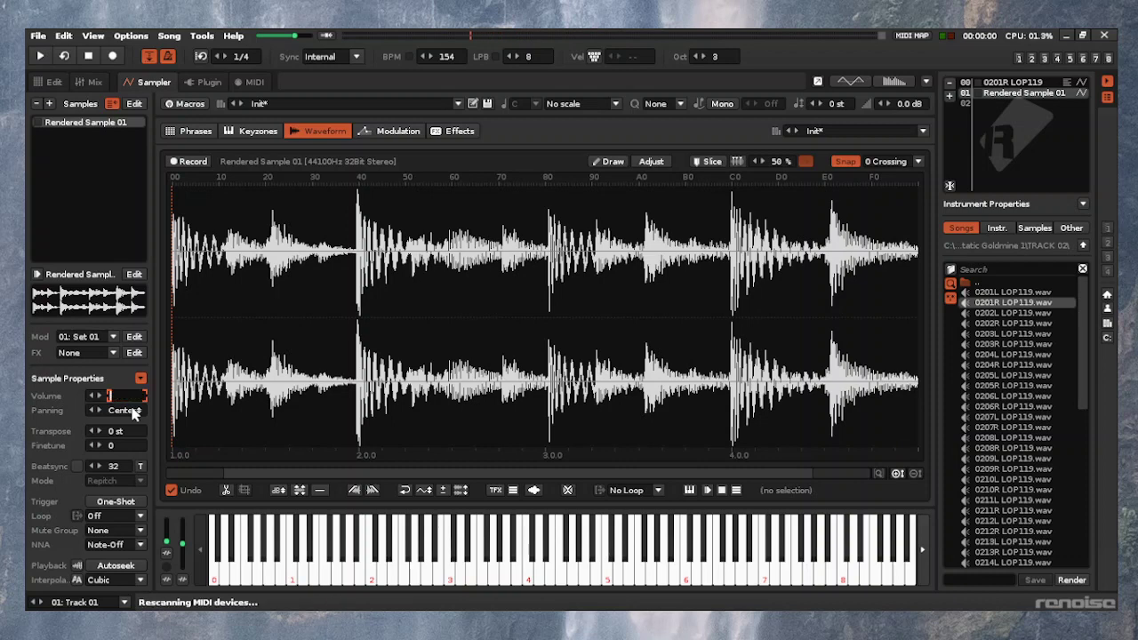
{"action": "type", "text": "-15"}
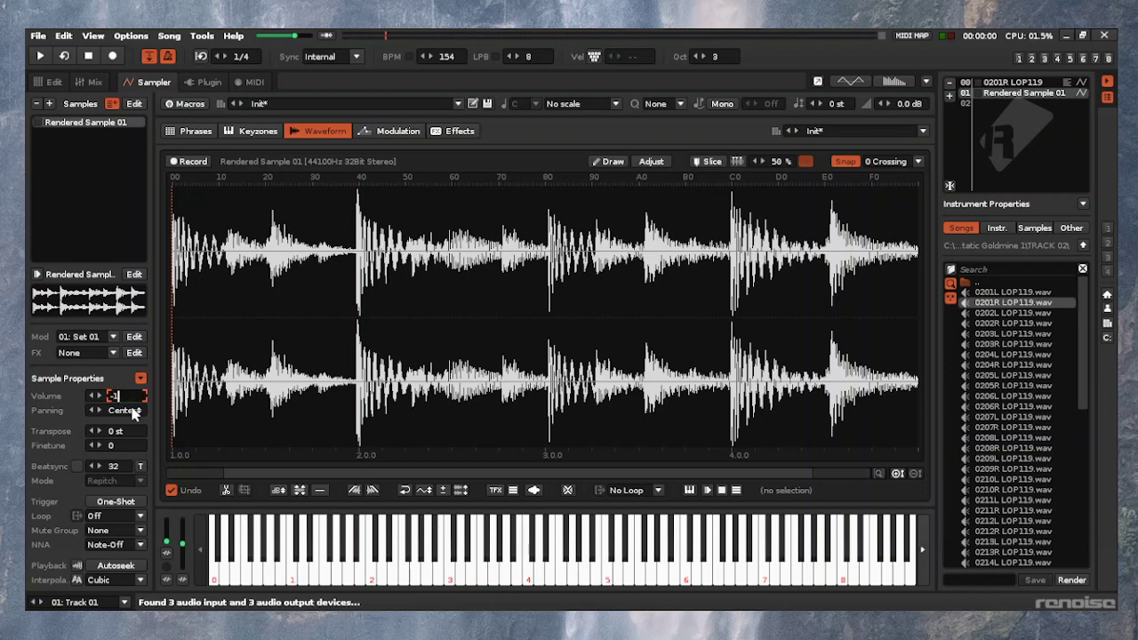
{"action": "key", "text": "Return"}
Insert a slice marker at the very start of the rendered sample and audition the whole waveform
{"action": "key", "text": "q"}
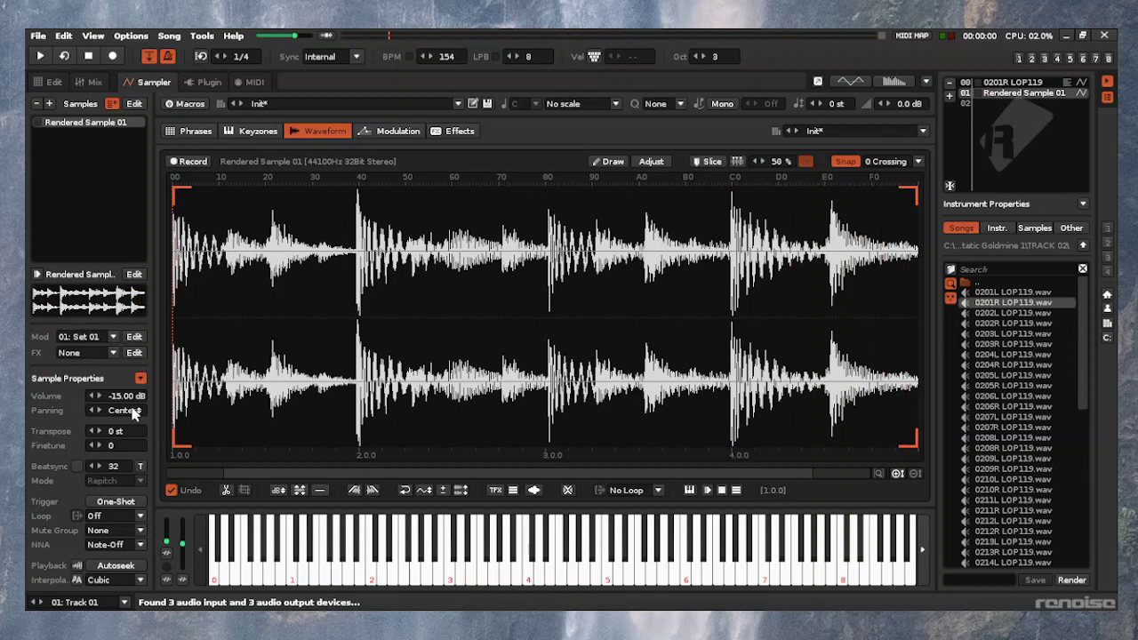
{"action": "key", "text": "q"}
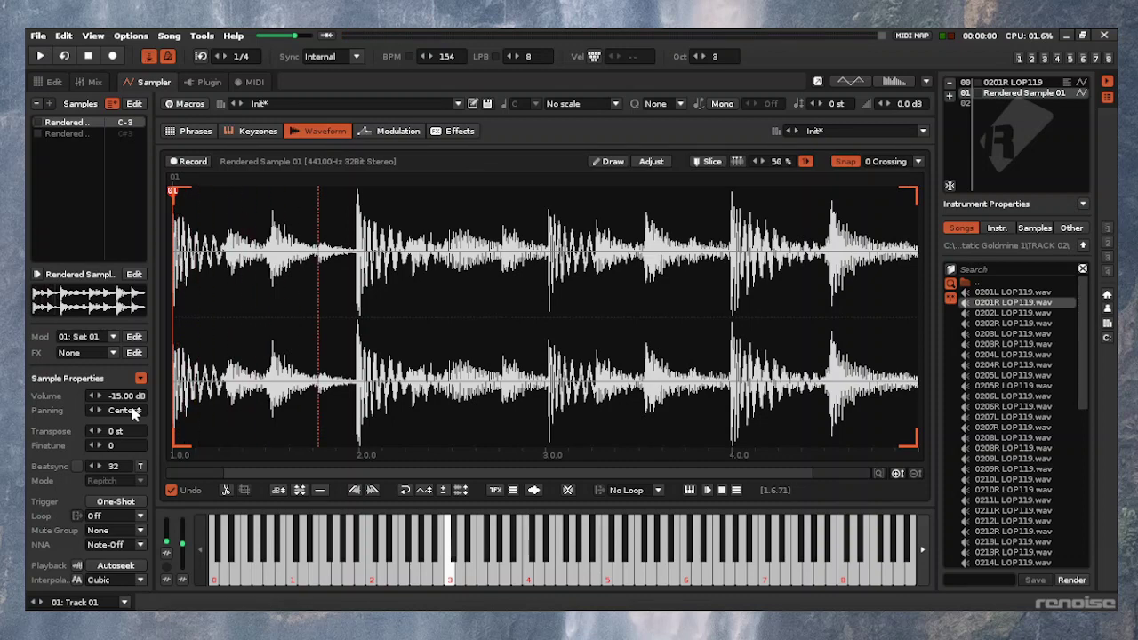
{"action": "key", "text": "ctrl+a"}
{"action": "key", "text": "q"}
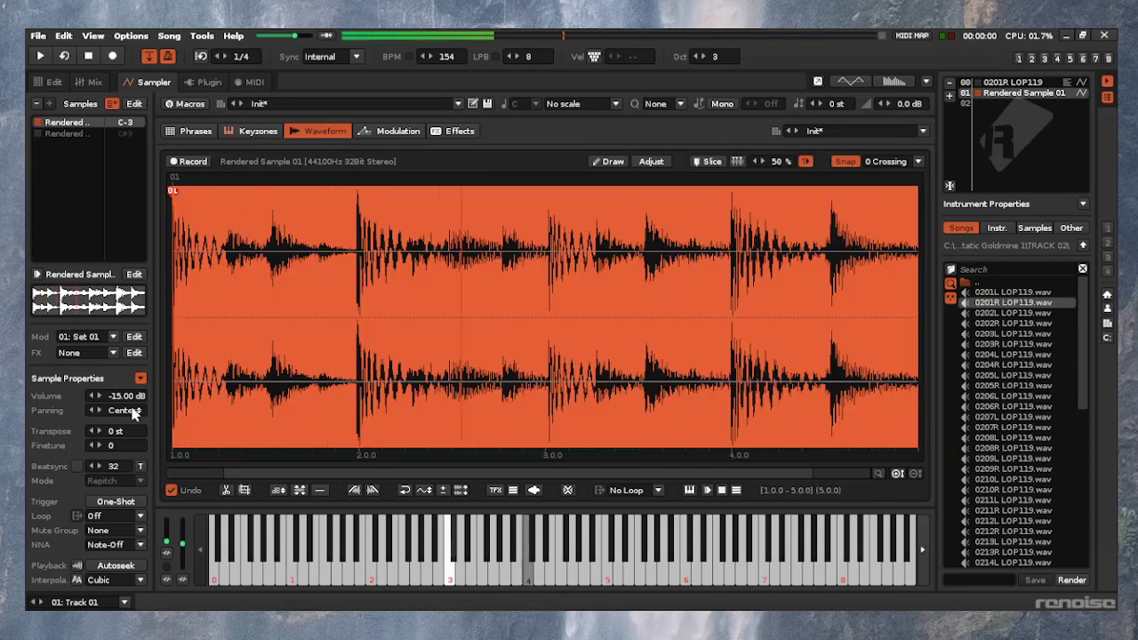
Insert a second slice marker at 1.7.235, exactly on the onset of the hit just before beat 2
{"action": "key", "text": "Left"}
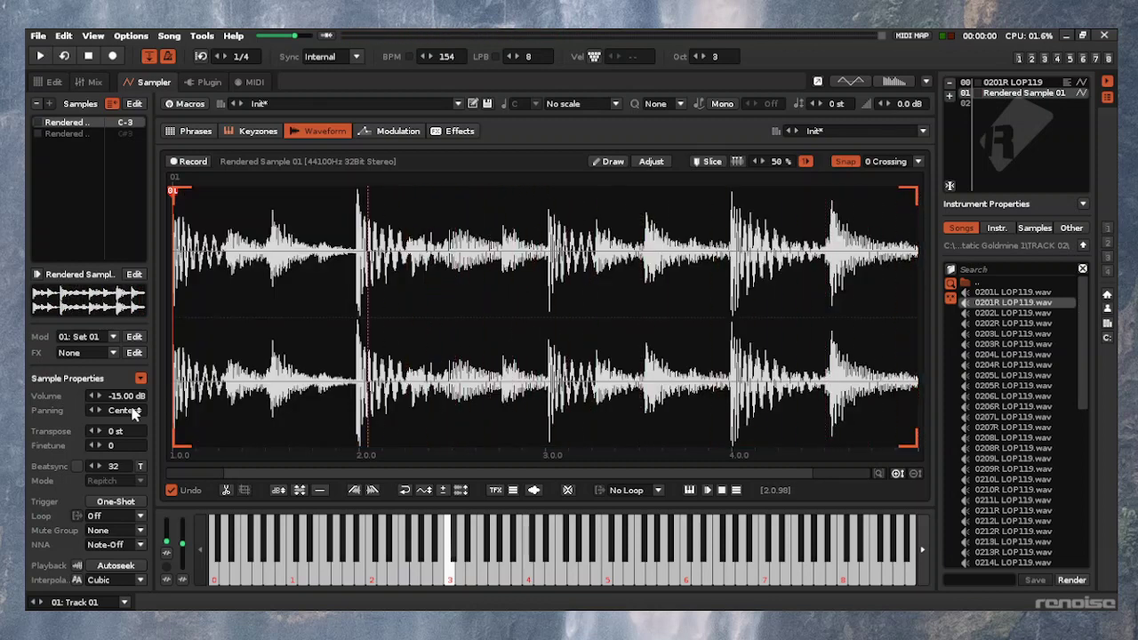
{"action": "key", "text": "Up"}
{"action": "key", "text": "Up"}
{"action": "key", "text": "Up"}
{"action": "key", "text": "Up"}
{"action": "key", "text": "Up"}
{"action": "key", "text": "Up"}
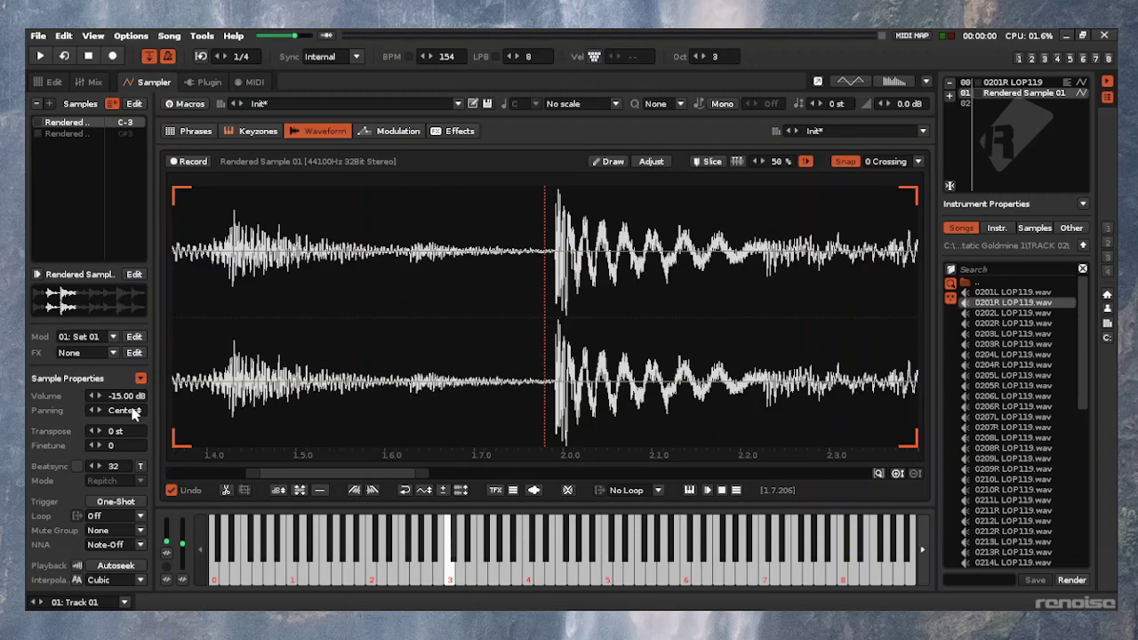
{"action": "key", "text": "Right"}
{"action": "key", "text": "Right"}
{"action": "key", "text": "Right"}
{"action": "key", "text": "Right"}
{"action": "key", "text": "Right"}
{"action": "key", "text": "Right"}
{"action": "key", "text": "Right"}
{"action": "key", "text": "Right"}
{"action": "key", "text": "Right"}
{"action": "key", "text": "Right"}
{"action": "key", "text": "Right"}
{"action": "key", "text": "Right"}
{"action": "key", "text": "Right"}
{"action": "key", "text": "Right"}
{"action": "key", "text": "Right"}
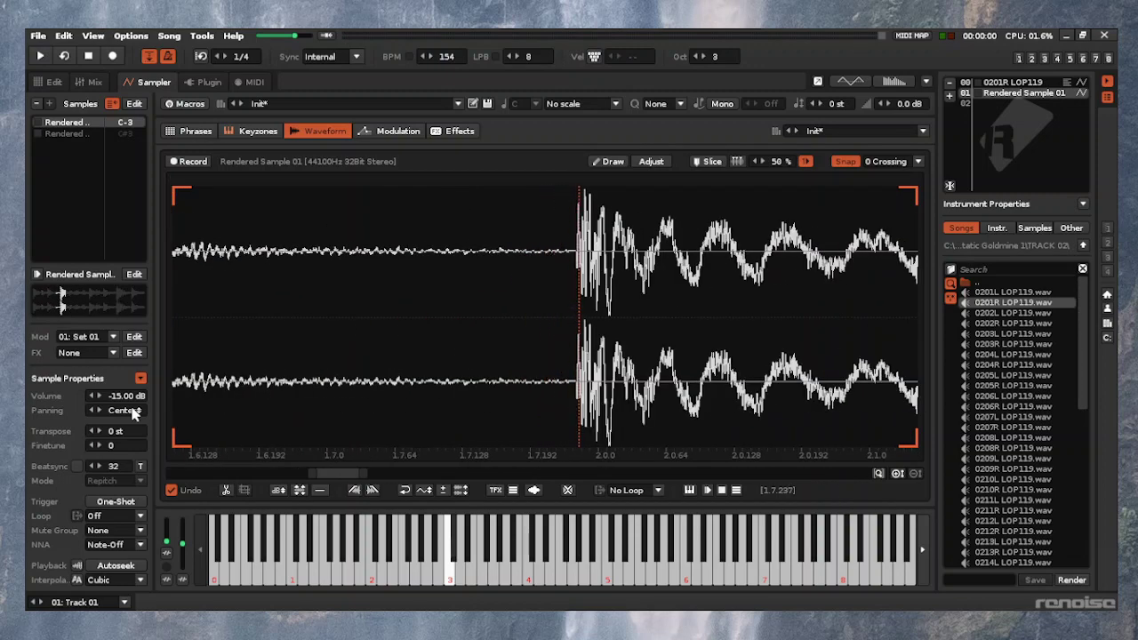
{"action": "key", "text": "Up"}
{"action": "key", "text": "Up"}
{"action": "key", "text": "Up"}
{"action": "key", "text": "Up"}
{"action": "key", "text": "Up"}
{"action": "key", "text": "Up"}
{"action": "key", "text": "Right"}
{"action": "key", "text": "Right"}
{"action": "key", "text": "Right"}
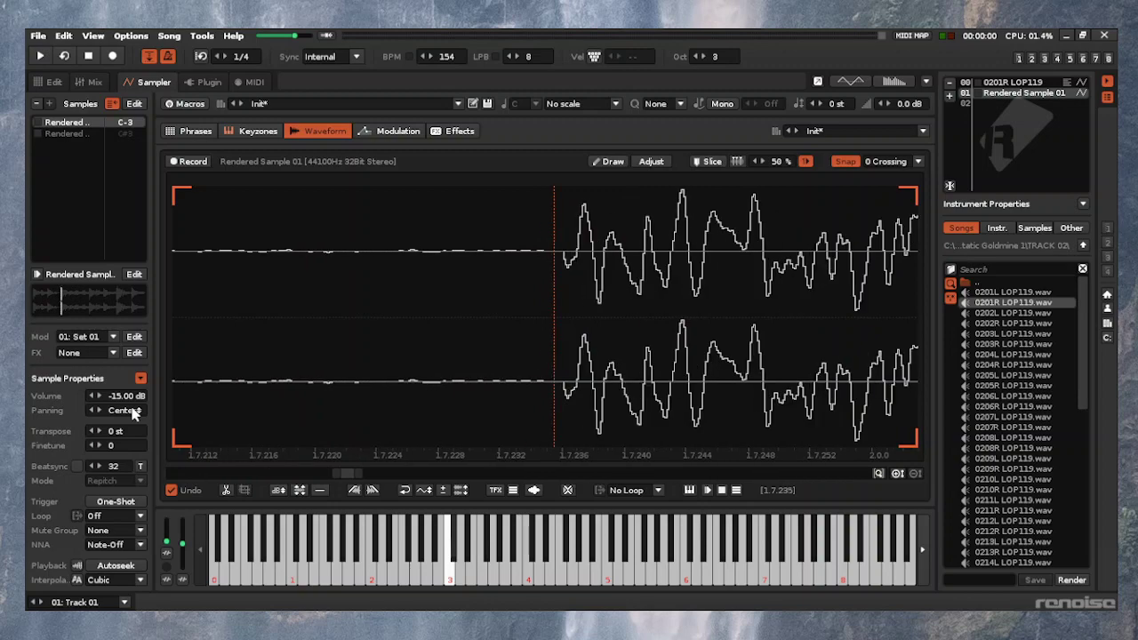
{"action": "key", "text": "Left"}
{"action": "key", "text": "Left"}
{"action": "key", "text": "Down"}
{"action": "key", "text": "Down"}
{"action": "key", "text": "Down"}
{"action": "key", "text": "Down"}
{"action": "key", "text": "Down"}
{"action": "key", "text": "Down"}
{"action": "key", "text": "Down"}
{"action": "key", "text": "Down"}
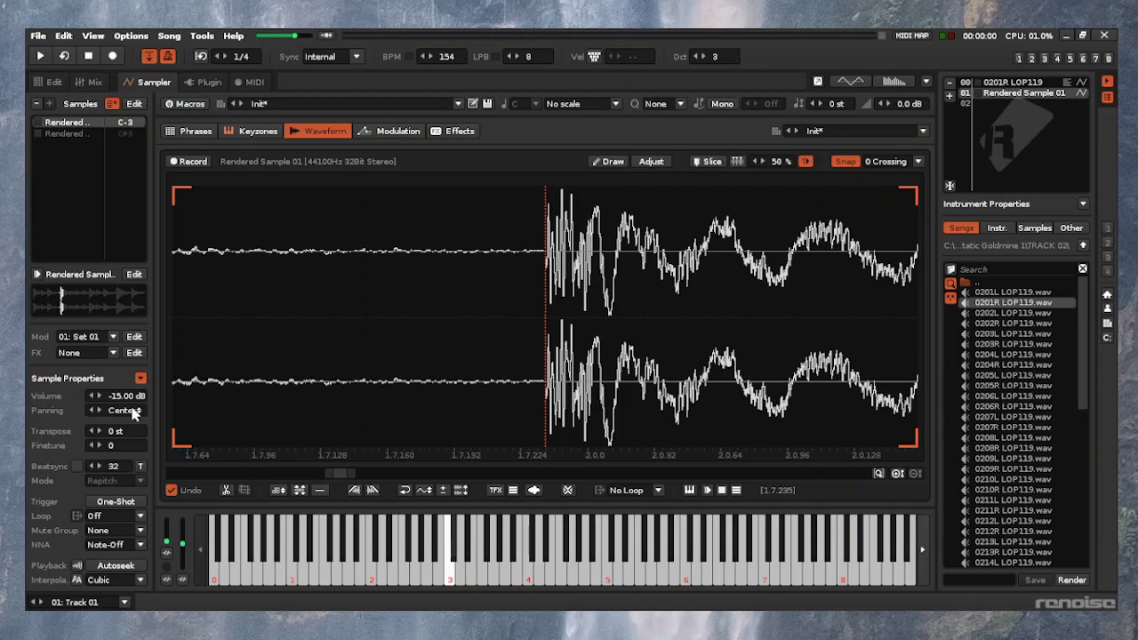
{"action": "key", "text": "Down"}
{"action": "key", "text": "Down"}
{"action": "key", "text": "ctrl+k"}
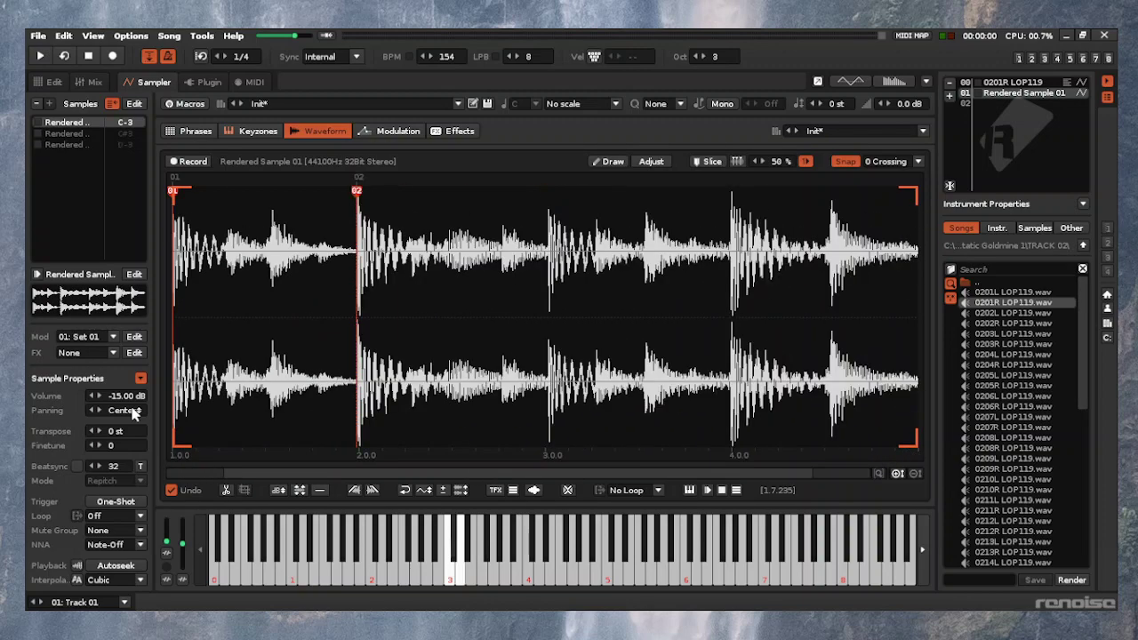
Audition the whole waveform with its two slice markers and place the cursor at the sample's end
{"action": "key", "text": "ctrl+a"}
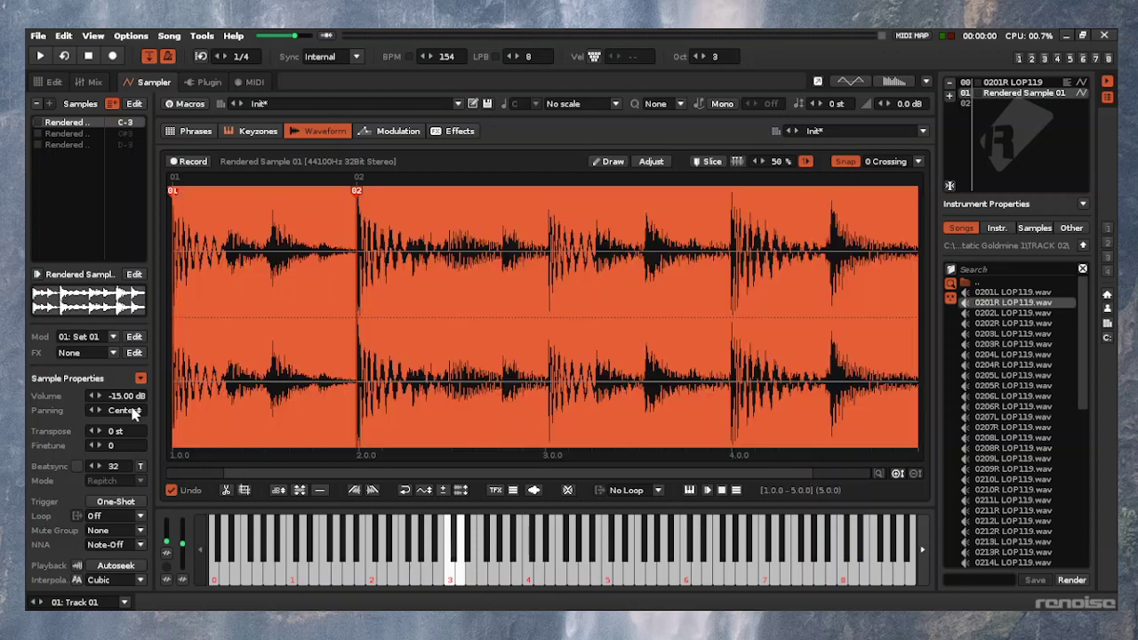
{"action": "key", "text": "space"}
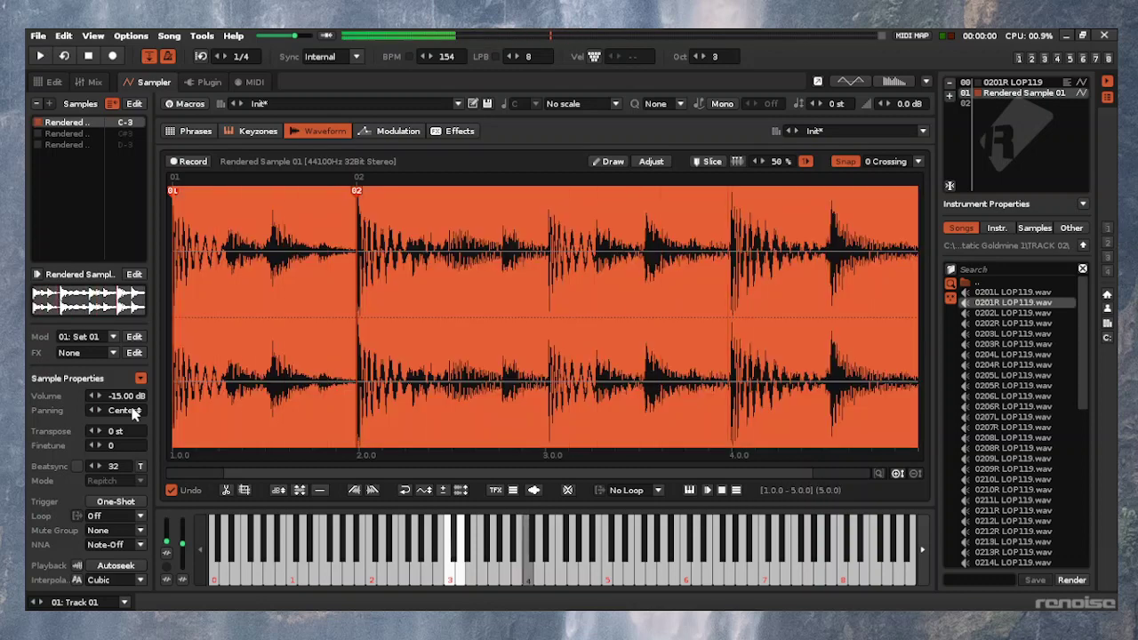
{"action": "key", "text": "End"}
{"action": "key", "text": "space"}
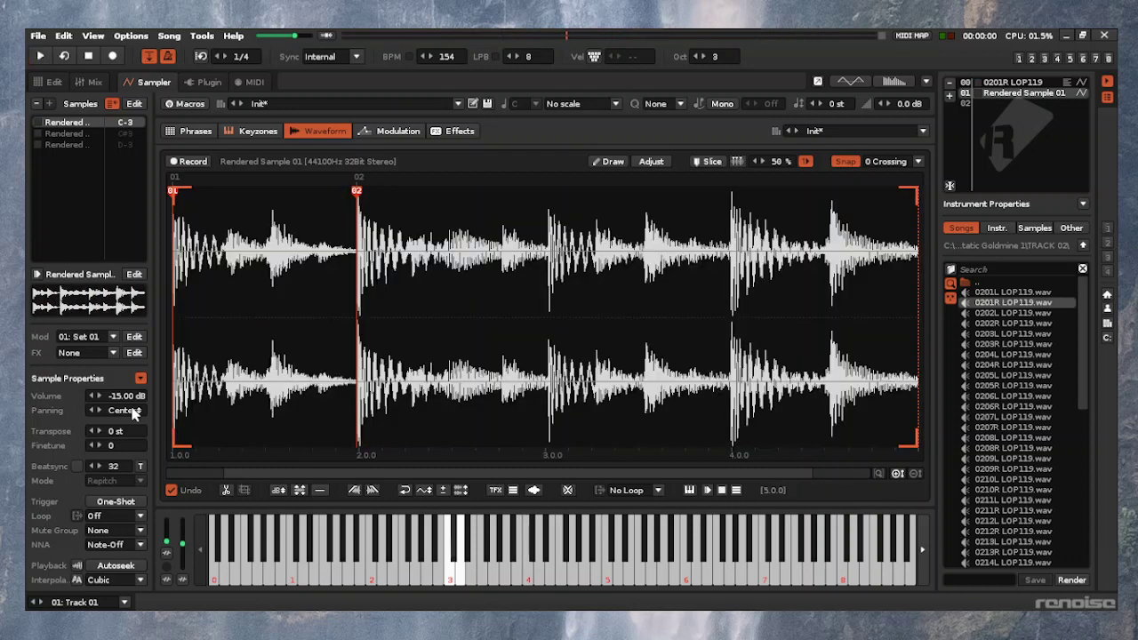
Insert a third slice marker at 3.0.34, on the onset of the hit just after beat 3
{"action": "key", "text": "Left"}
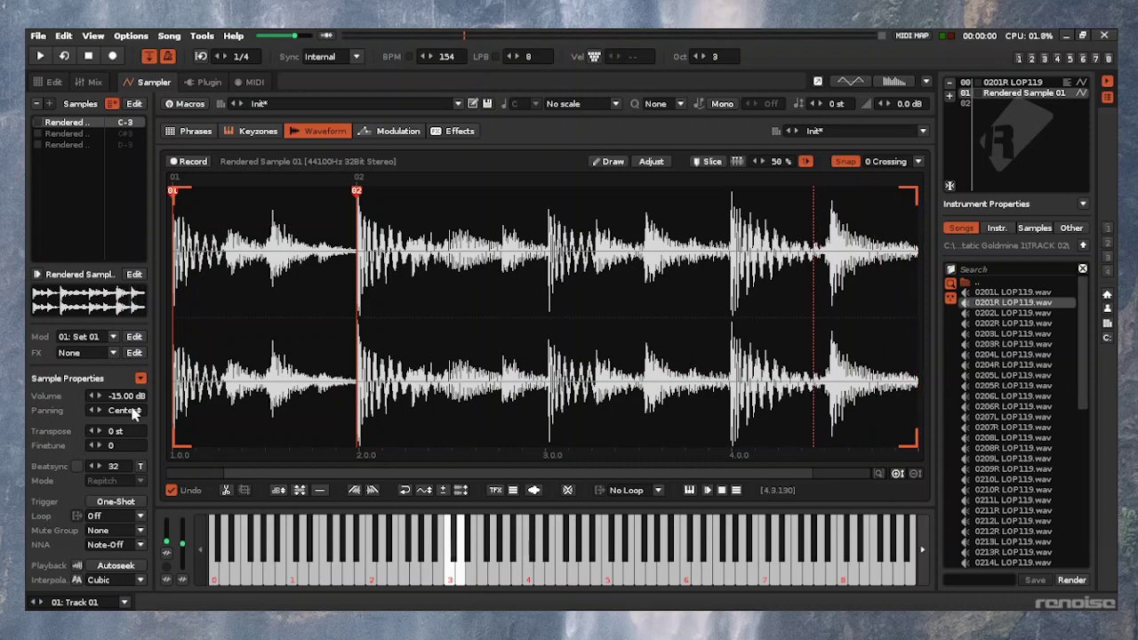
{"action": "key", "text": "Left"}
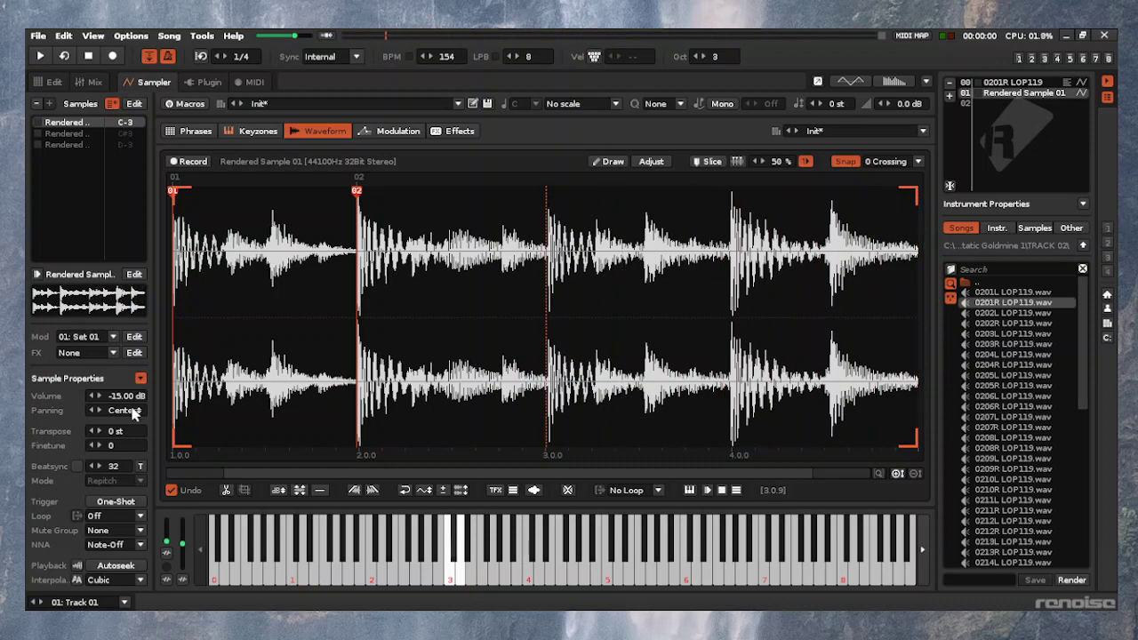
{"action": "key", "text": "Up"}
{"action": "key", "text": "Right"}
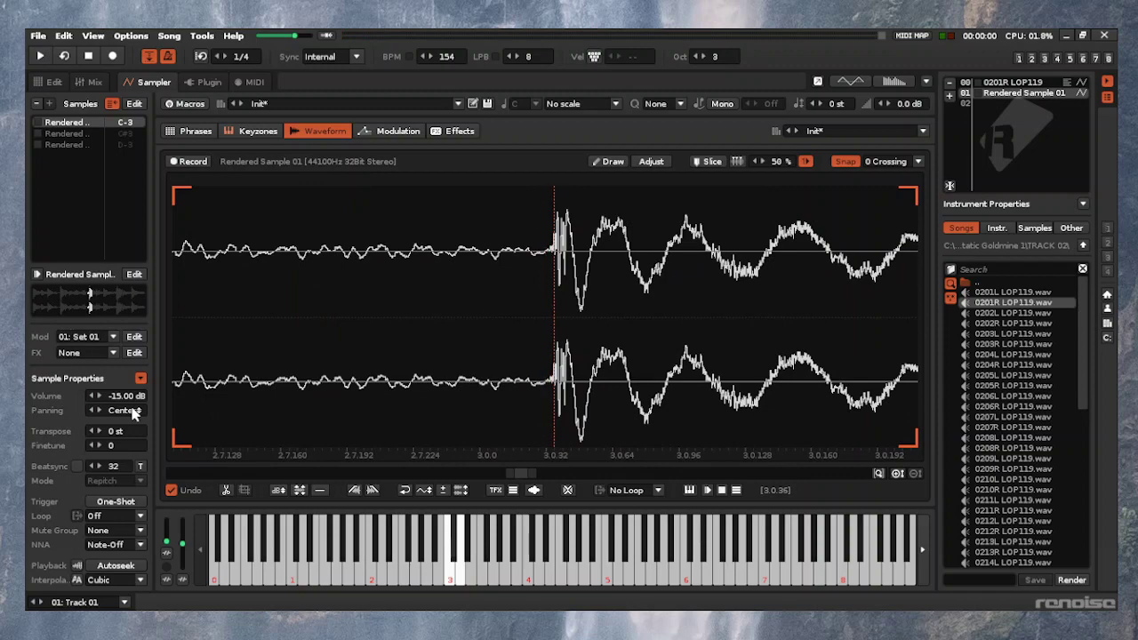
{"action": "key", "text": "Down"}
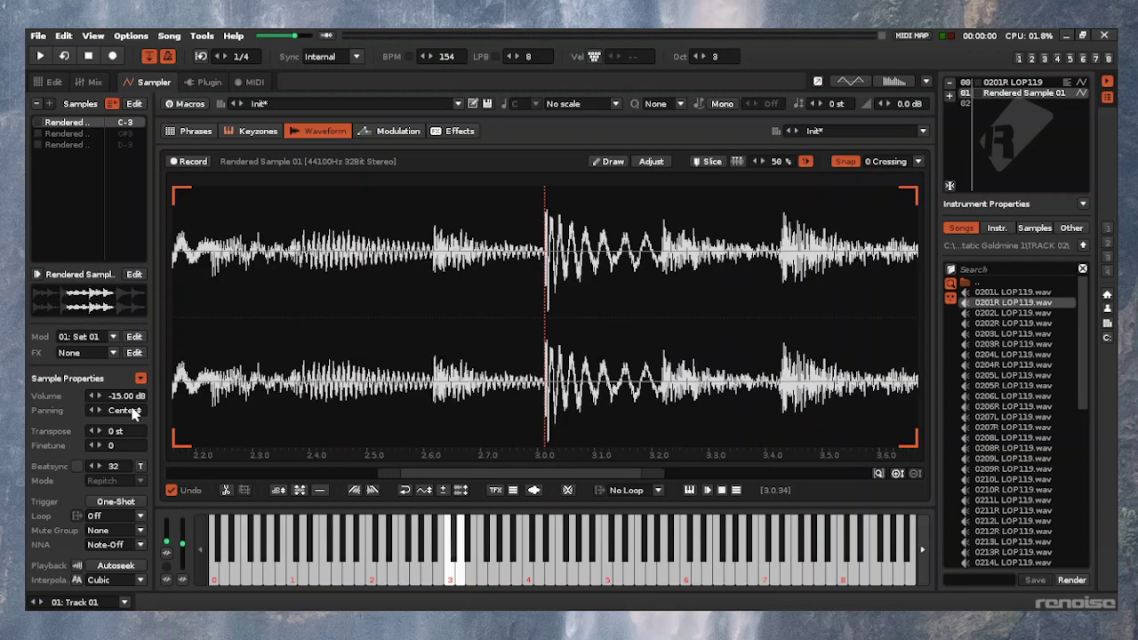
{"action": "key", "text": "Insert"}
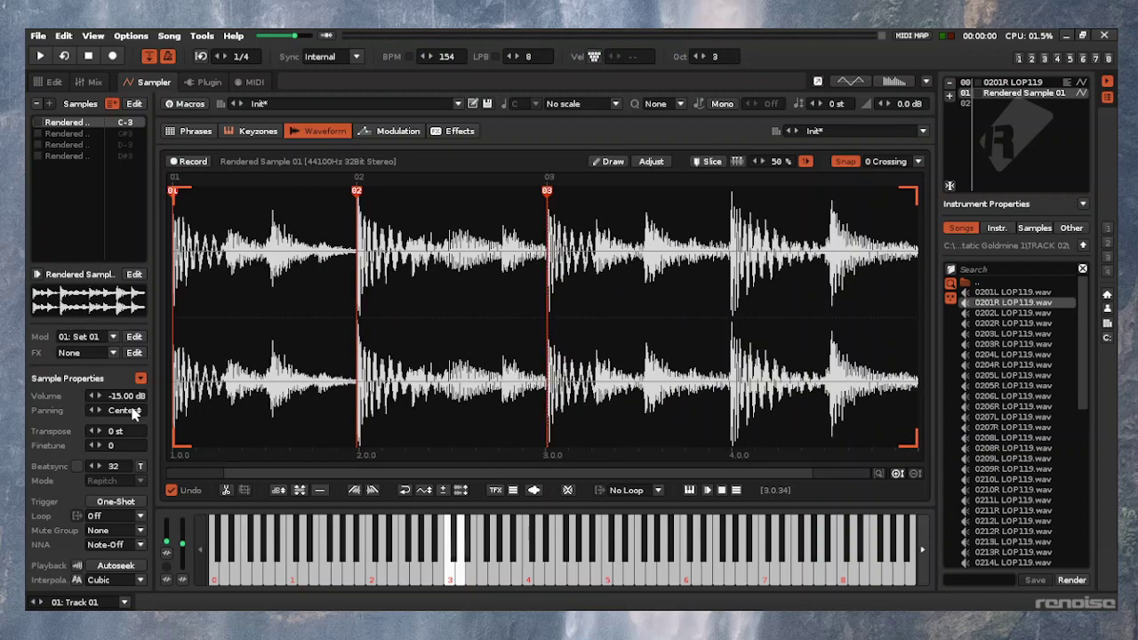
Select the entire waveform and audition it with its three slice markers
{"action": "key", "text": "ctrl+a"}
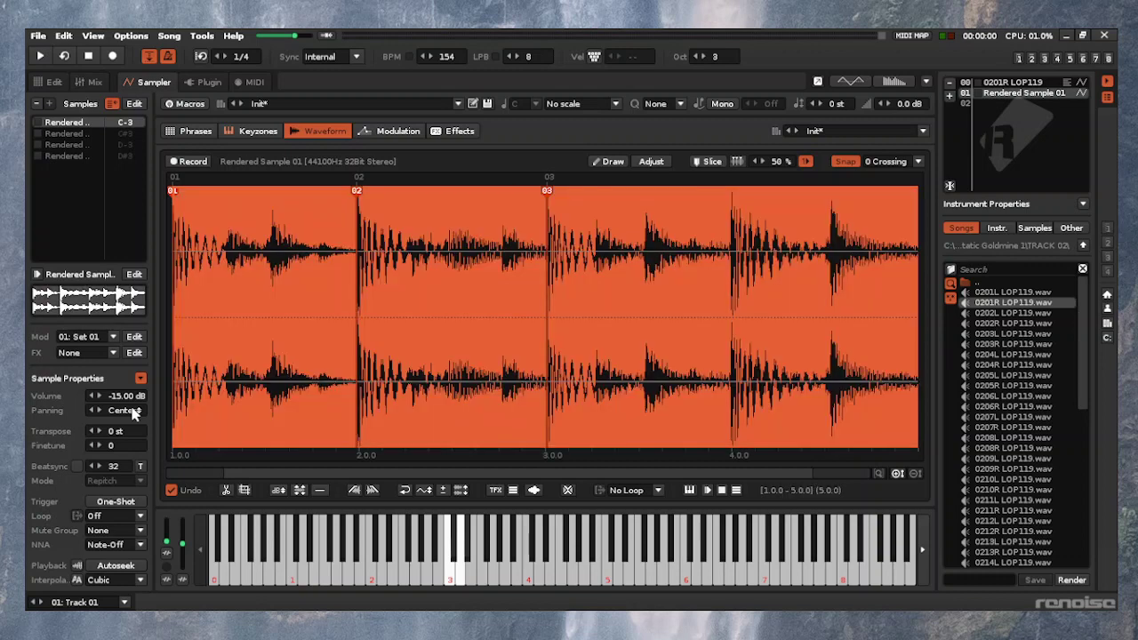
{"action": "key", "text": "q"}
{"action": "key", "text": "Return"}
Insert a fourth slice marker at 3.7.252, on the onset of the hit at beat 4
{"action": "key", "text": "Right"}
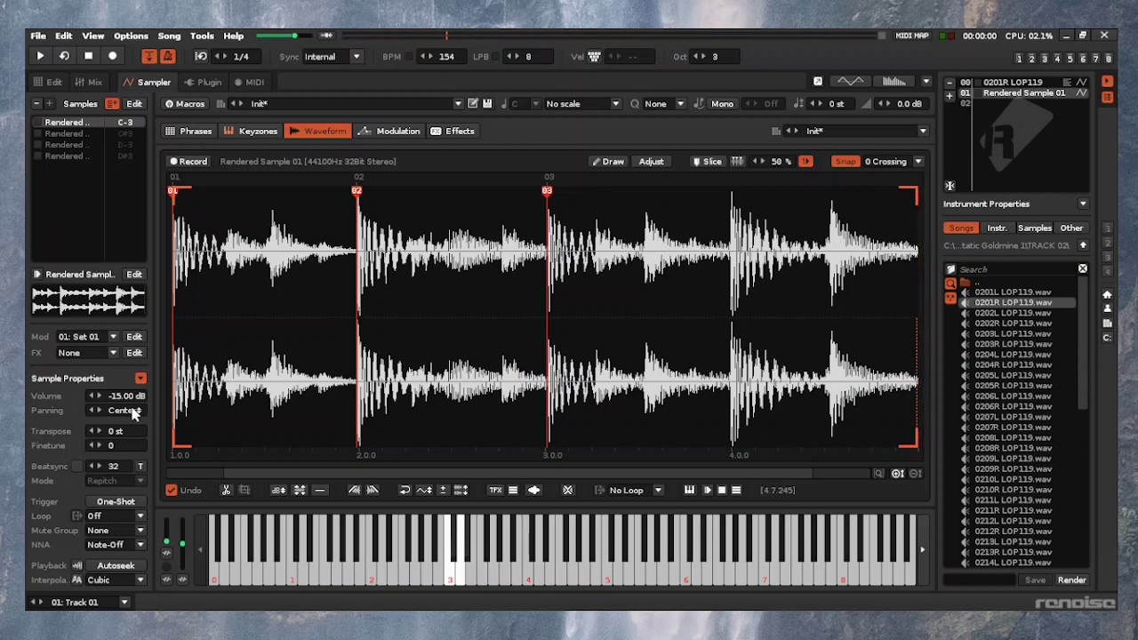
{"action": "key", "text": "Left"}
{"action": "key", "text": "Left"}
{"action": "key", "text": "Left"}
{"action": "key", "text": "Left"}
{"action": "key", "text": "Left"}
{"action": "key", "text": "Left"}
{"action": "key", "text": "Left"}
{"action": "key", "text": "Left"}
{"action": "key", "text": "Left"}
{"action": "key", "text": "Left"}
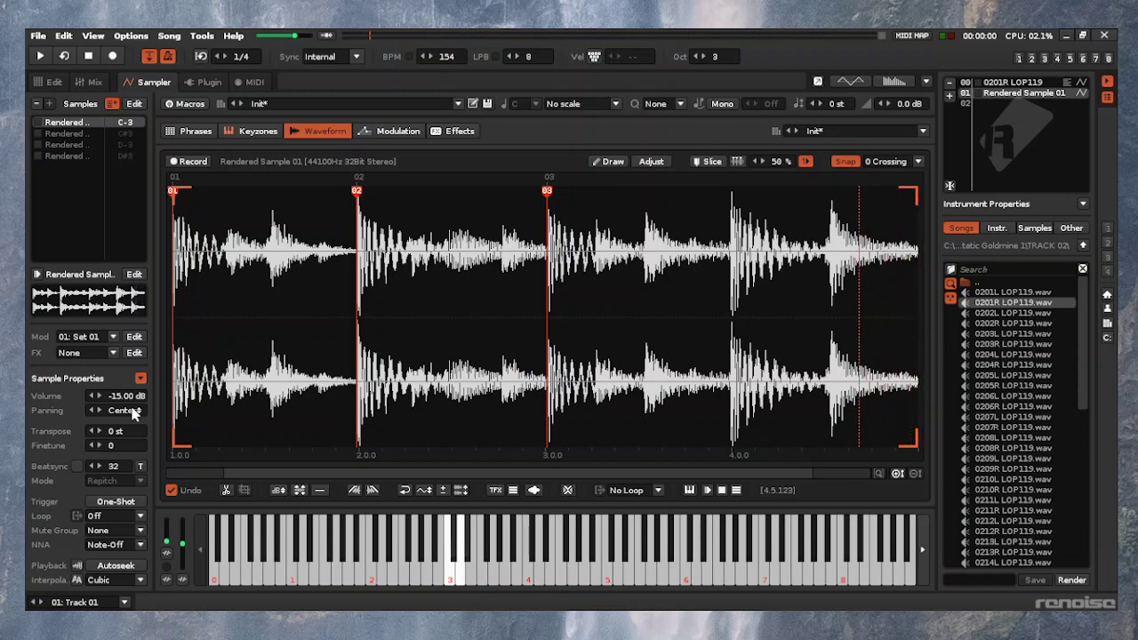
{"action": "key", "text": "Left"}
{"action": "key", "text": "Left"}
{"action": "key", "text": "Left"}
{"action": "key", "text": "Left"}
{"action": "key", "text": "Left"}
{"action": "key", "text": "Left"}
{"action": "key", "text": "Left"}
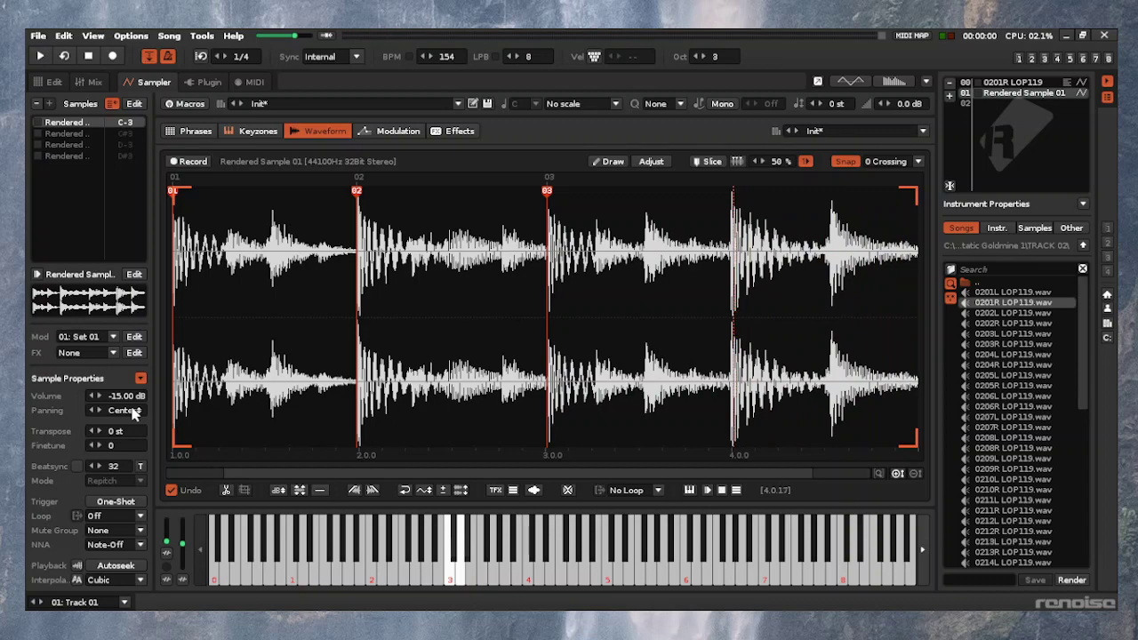
{"action": "key", "text": "Up"}
{"action": "key", "text": "Up"}
{"action": "key", "text": "Up"}
{"action": "key", "text": "Up"}
{"action": "key", "text": "Up"}
{"action": "key", "text": "Up"}
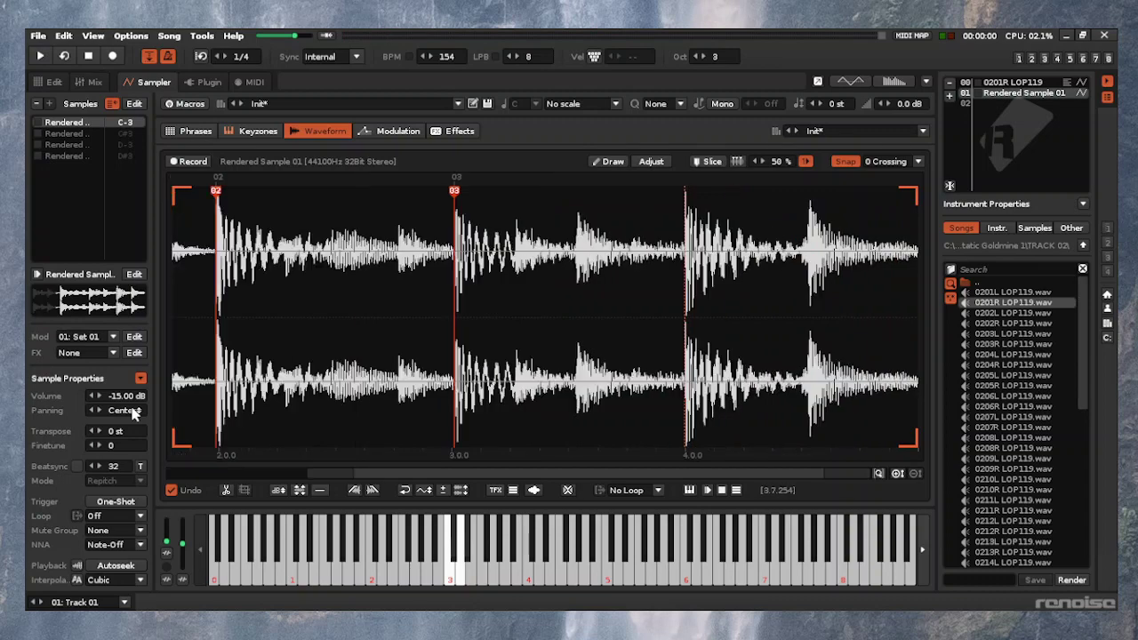
{"action": "key", "text": "Left"}
{"action": "key", "text": "Left"}
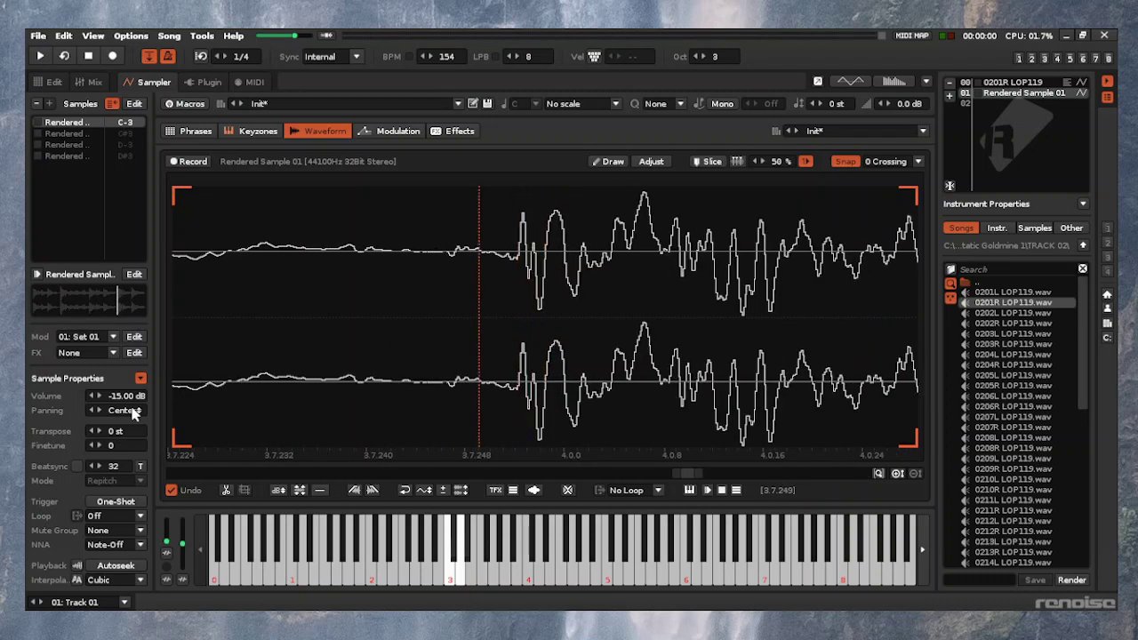
{"action": "key", "text": "Right"}
{"action": "key", "text": "Down"}
{"action": "key", "text": "Down"}
{"action": "key", "text": "Down"}
{"action": "key", "text": "Down"}
{"action": "key", "text": "Down"}
{"action": "key", "text": "Down"}
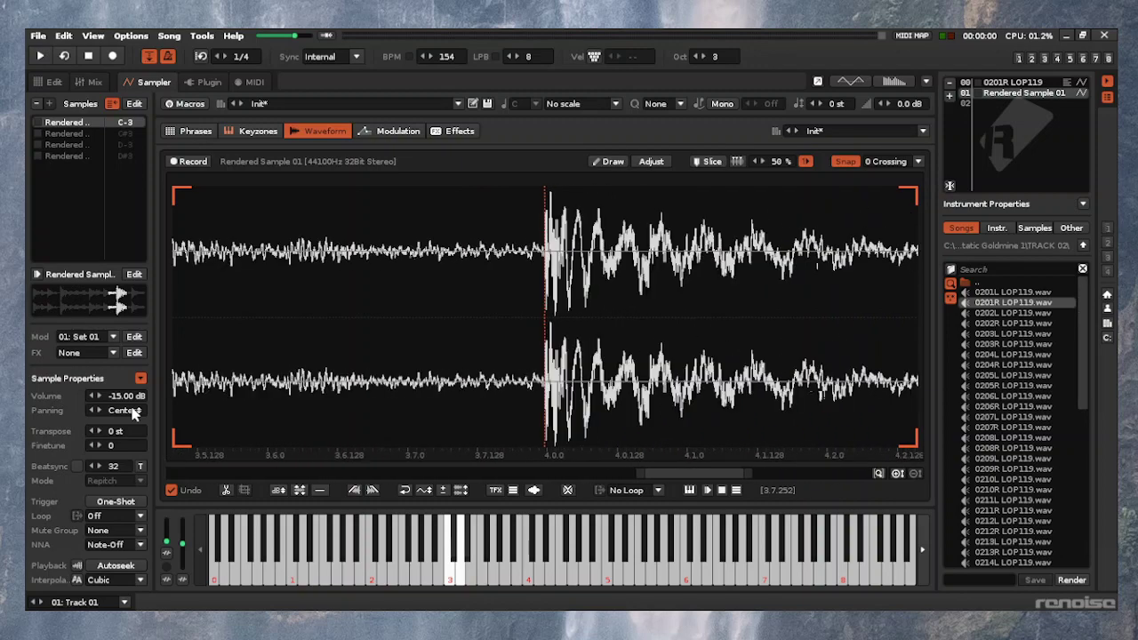
{"action": "key", "text": "Insert"}
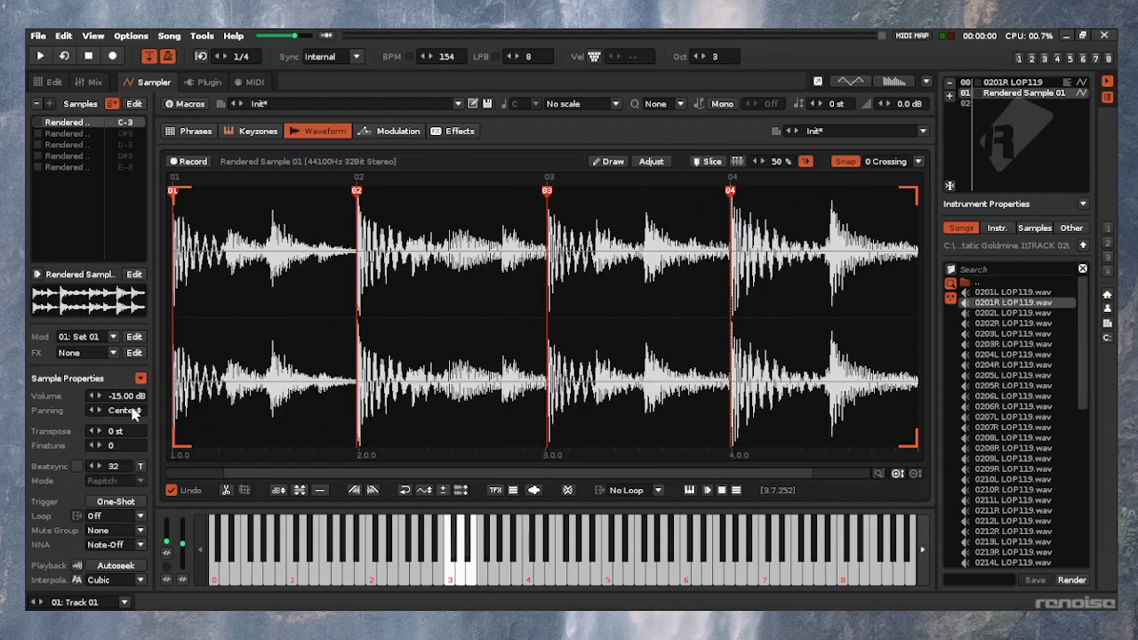
Place the waveform cursor at 1.2.82, on the onset of the quieter hit inside the first slice
{"action": "key", "text": "Left"}
{"action": "key", "text": "Left"}
{"action": "key", "text": "Left"}
{"action": "key", "text": "Left"}
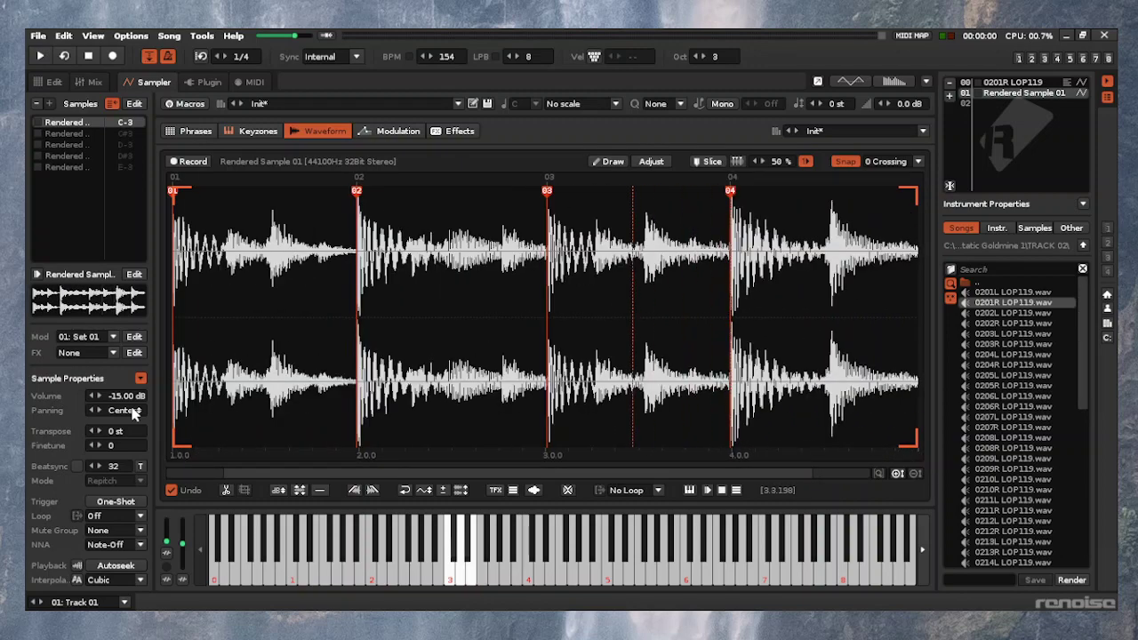
{"action": "key", "text": "Left"}
{"action": "key", "text": "Left"}
{"action": "key", "text": "Left"}
{"action": "key", "text": "Left"}
{"action": "key", "text": "Left"}
{"action": "key", "text": "Left"}
{"action": "key", "text": "Left"}
{"action": "key", "text": "Left"}
{"action": "key", "text": "Left"}
{"action": "key", "text": "Left"}
{"action": "key", "text": "Left"}
{"action": "key", "text": "Left"}
{"action": "key", "text": "Left"}
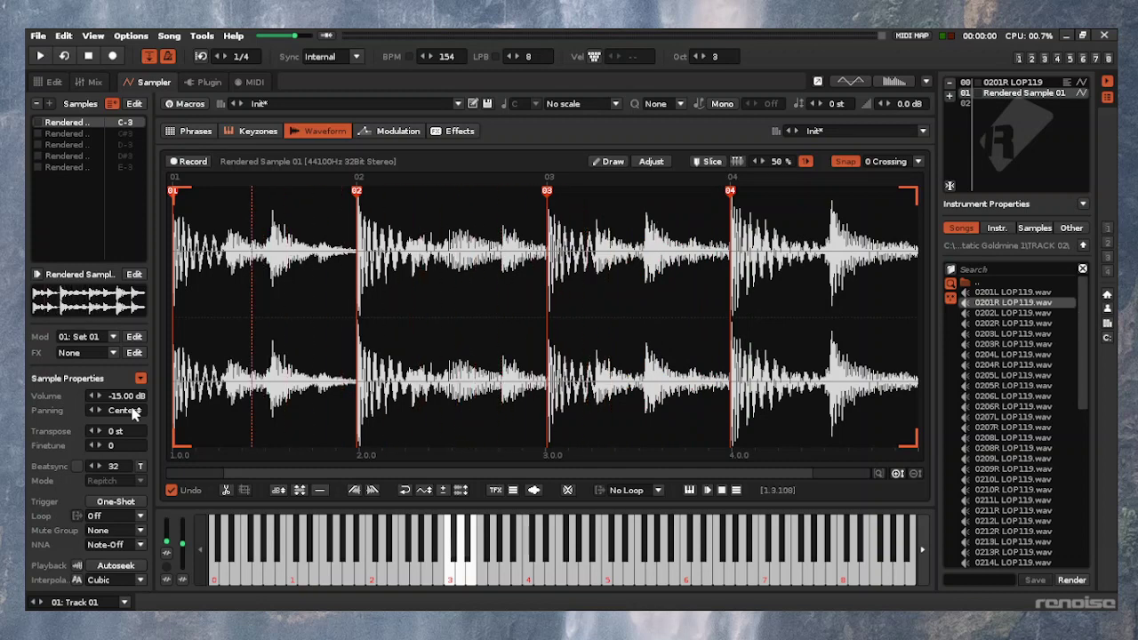
{"action": "key", "text": "Right"}
{"action": "key", "text": "Right"}
{"action": "key", "text": "Right"}
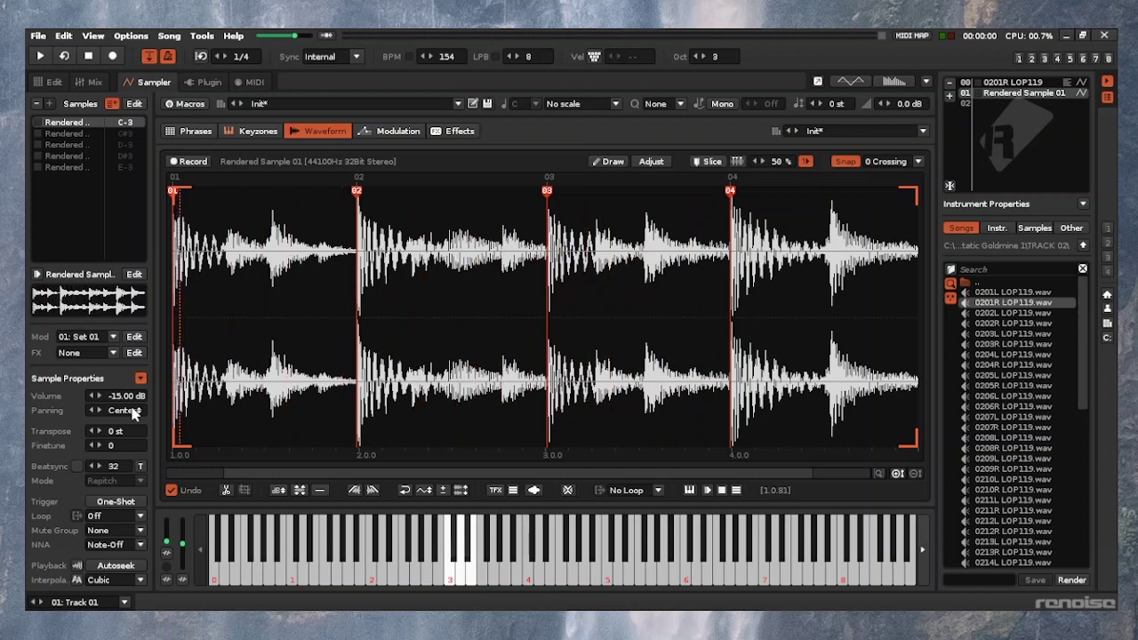
{"action": "key", "text": "Left"}
{"action": "key", "text": "Right"}
{"action": "key", "text": "Right"}
{"action": "key", "text": "Right"}
{"action": "key", "text": "Right"}
{"action": "key", "text": "Right"}
{"action": "key", "text": "Left"}
{"action": "key", "text": "Left"}
{"action": "key", "text": "Left"}
{"action": "key", "text": "Left"}
{"action": "key", "text": "Left"}
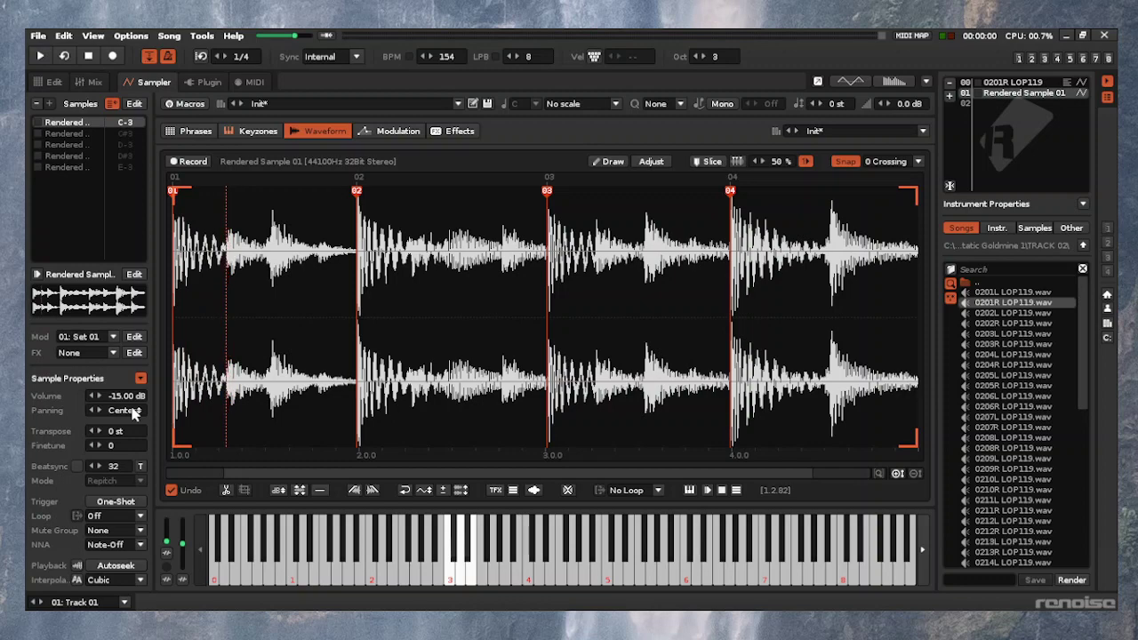
{"action": "scroll", "coordinate": [226, 317], "scroll_direction": "up", "scroll_amount": 4}
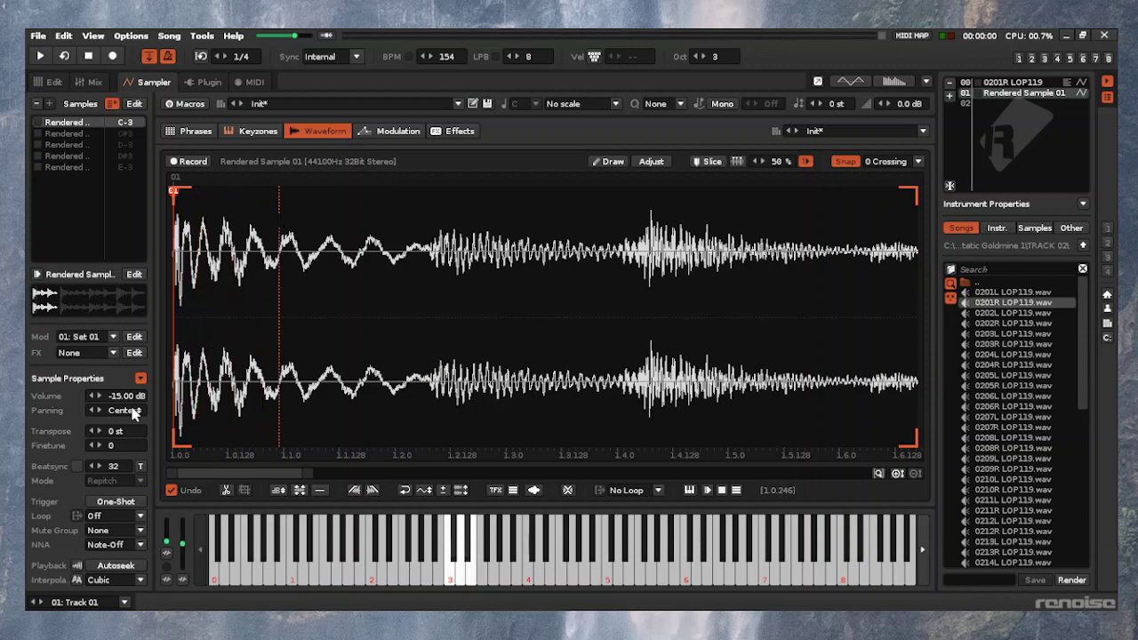
{"action": "key", "text": "ctrl+Down"}
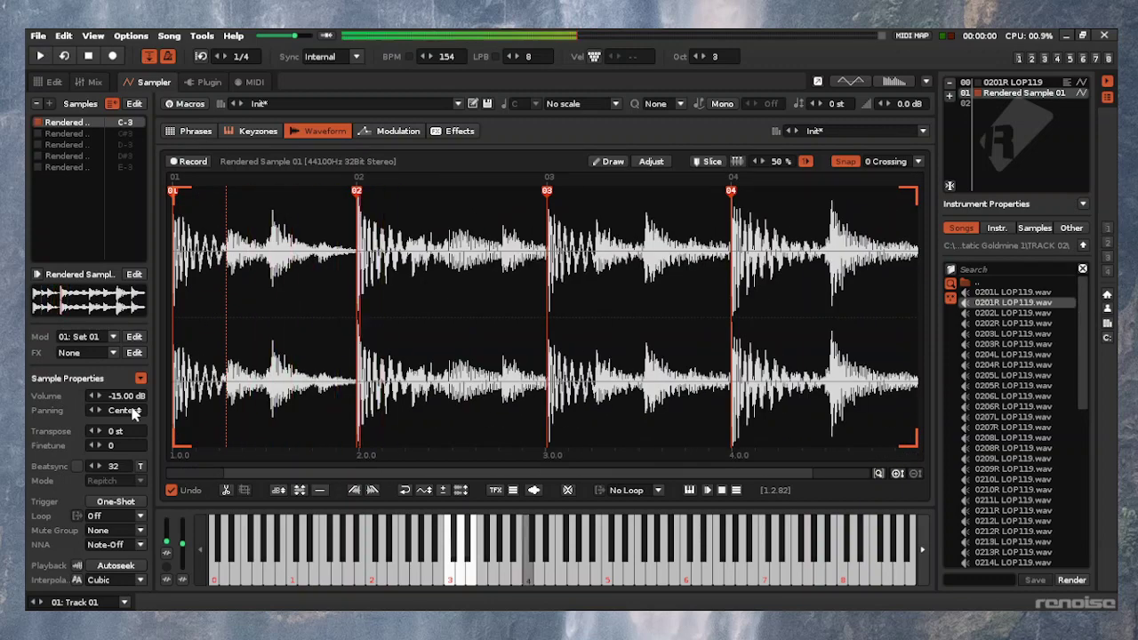
Select the waveform from 1.2.82 to 1.7.236, just before the second slice marker, and audition the sample
{"action": "key", "text": "shift+Right"}
{"action": "key", "text": "shift+Right"}
{"action": "key", "text": "shift+Right"}
{"action": "key", "text": "shift+Right"}
{"action": "key", "text": "shift+Right"}
{"action": "key", "text": "shift+Right"}
{"action": "key", "text": "shift+Right"}
{"action": "key", "text": "shift+Right"}
{"action": "key", "text": "shift+Right"}
{"action": "key", "text": "shift+Right"}
{"action": "key", "text": "shift+Right"}
{"action": "key", "text": "shift+Right"}
{"action": "key", "text": "shift+Right"}
{"action": "key", "text": "shift+Right"}
{"action": "key", "text": "shift+Right"}
{"action": "key", "text": "shift+Right"}
{"action": "key", "text": "shift+Right"}
{"action": "key", "text": "shift+Right"}
{"action": "key", "text": "shift+Right"}
{"action": "key", "text": "shift+Right"}
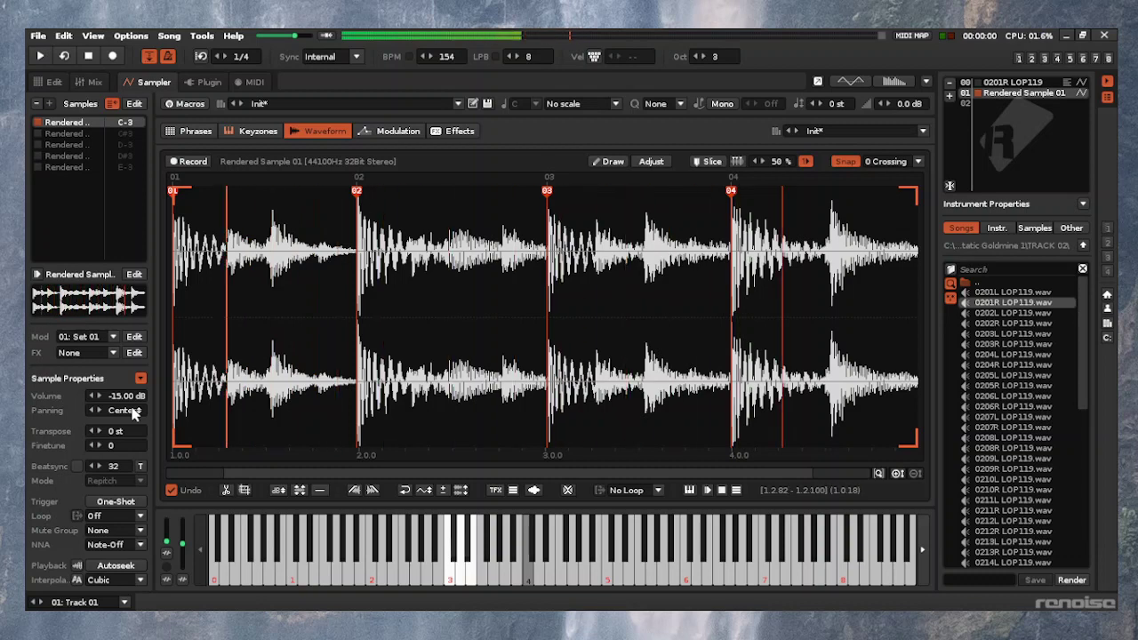
{"action": "key", "text": "shift+Right"}
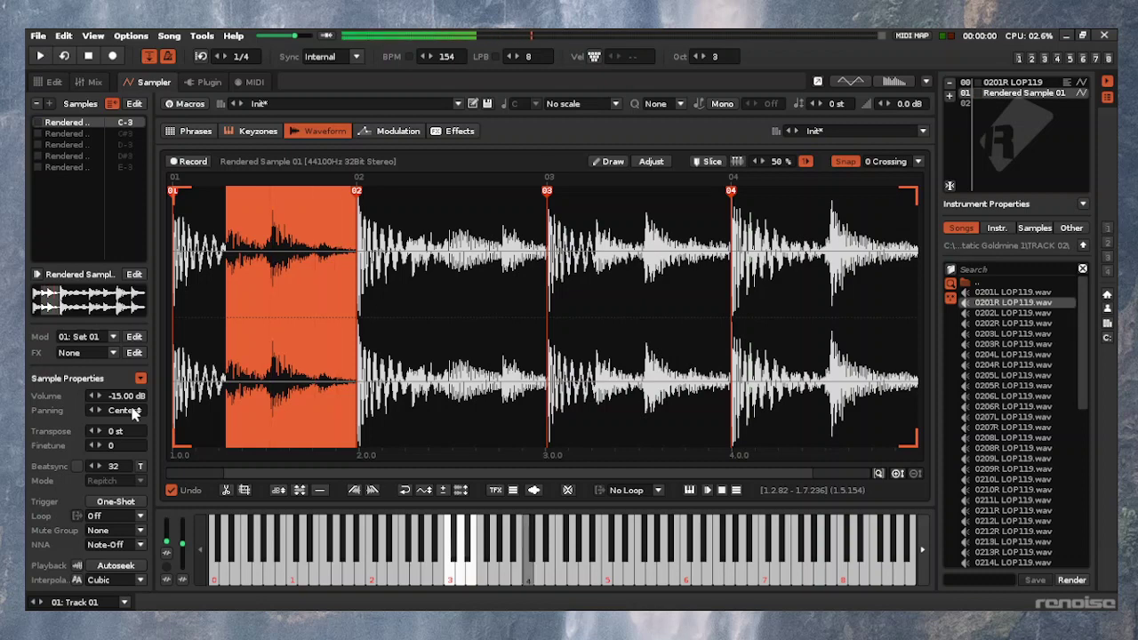
Drop the selection and insert another slice marker at 1.2.82, on the quieter hit between the first two markers
{"action": "key", "text": "Left"}
{"action": "key", "text": "Left"}
{"action": "key", "text": "Left"}
{"action": "key", "text": "Left"}
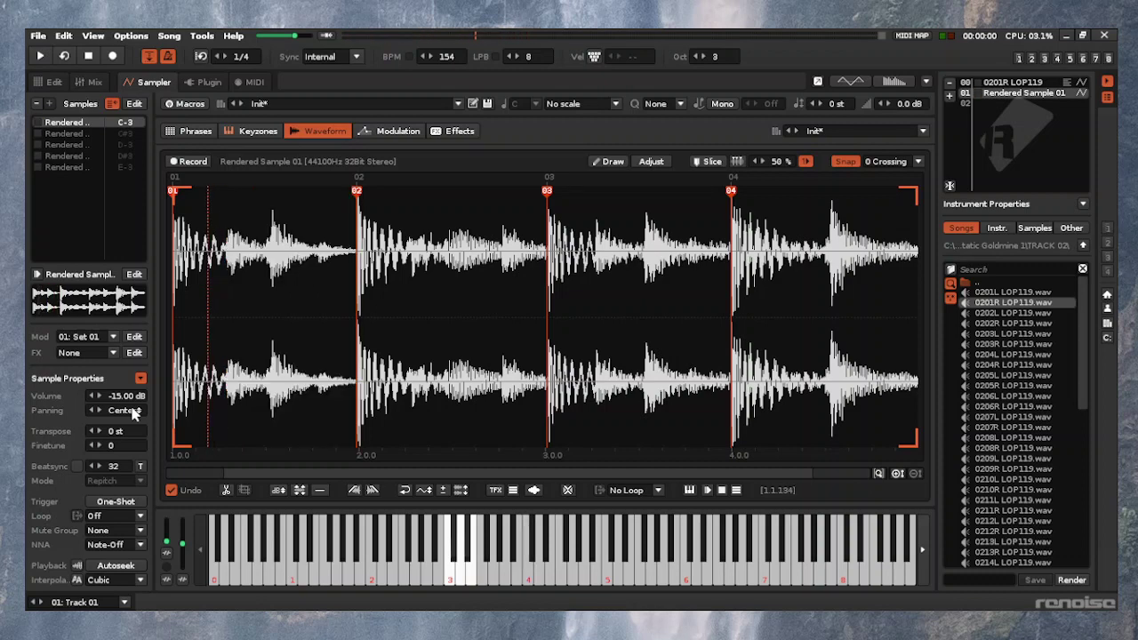
{"action": "key", "text": "Left"}
{"action": "key", "text": "Right"}
{"action": "key", "text": "Right"}
{"action": "key", "text": "Right"}
{"action": "key", "text": "Right"}
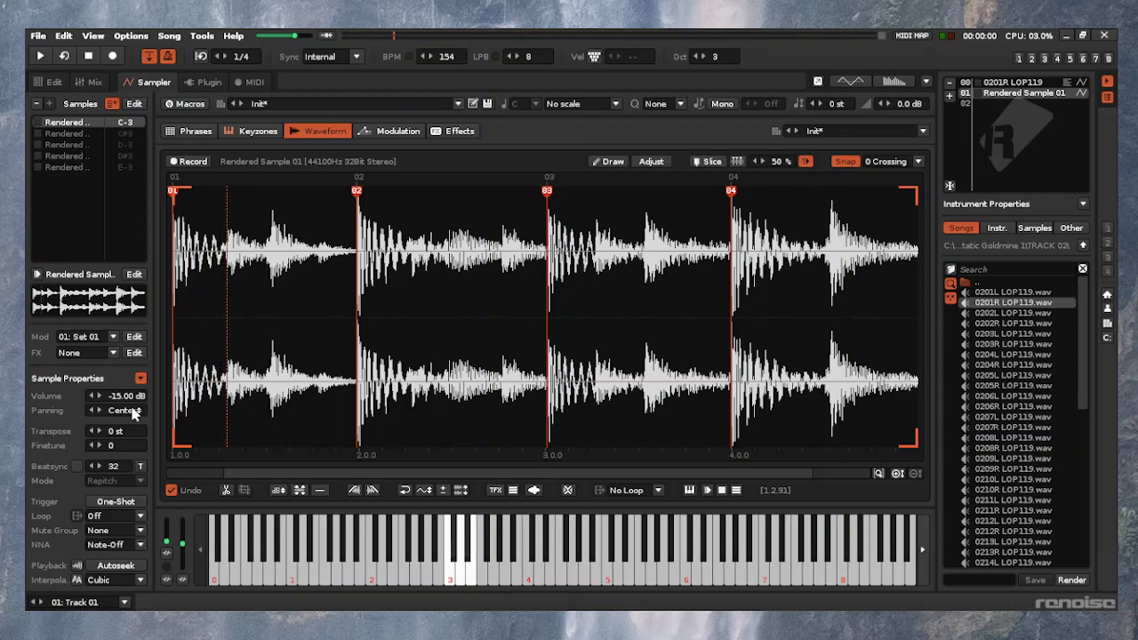
{"action": "key", "text": "Up"}
{"action": "key", "text": "ctrl+Up"}
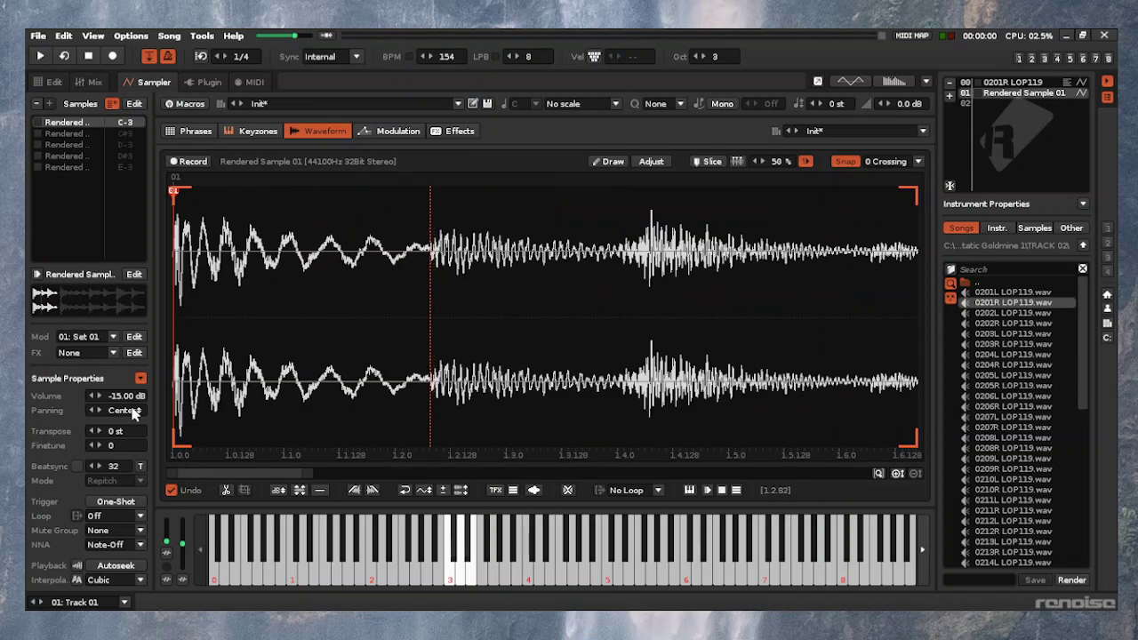
{"action": "key", "text": "ctrl+Down"}
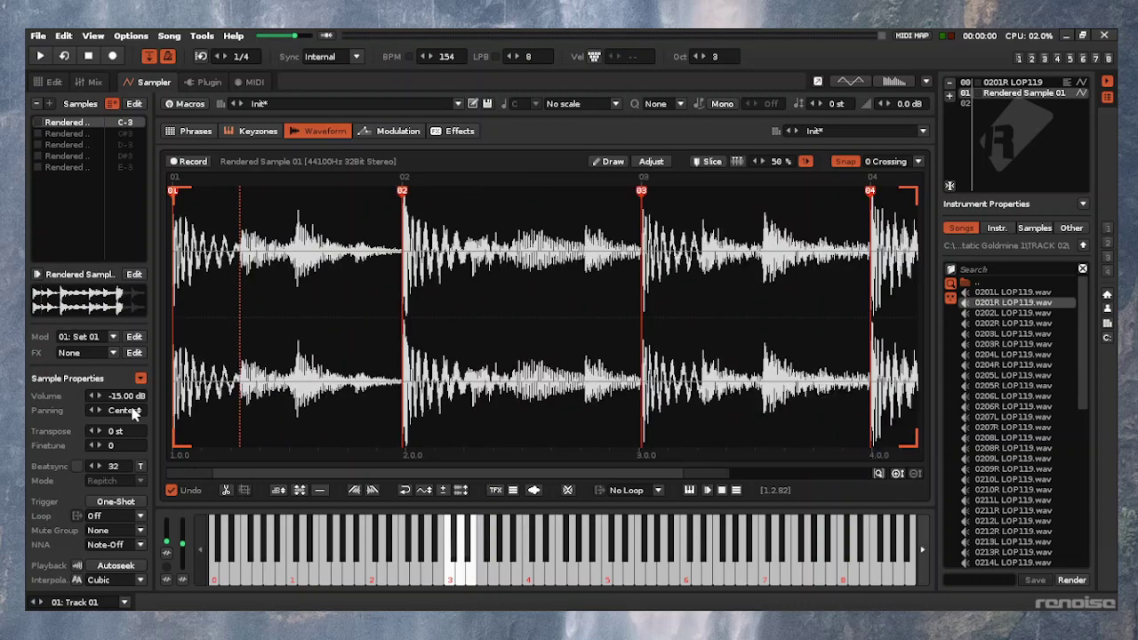
{"action": "key", "text": "Insert"}
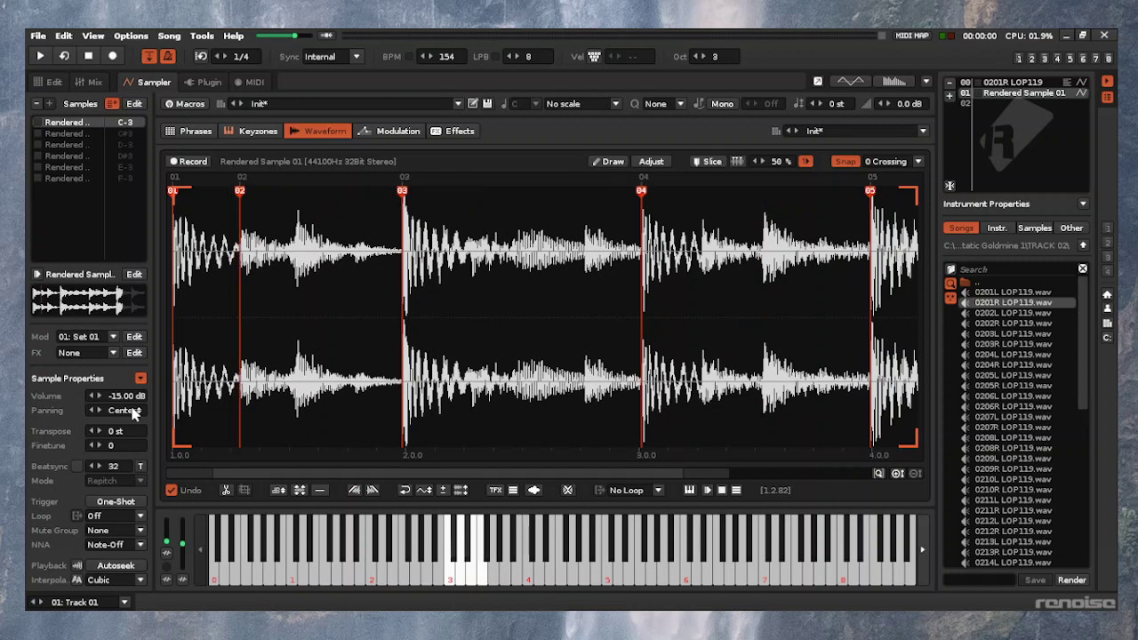
Audition the five slices on C#3 to F-3 and return to the full sample on C-3
{"action": "key", "text": "s"}
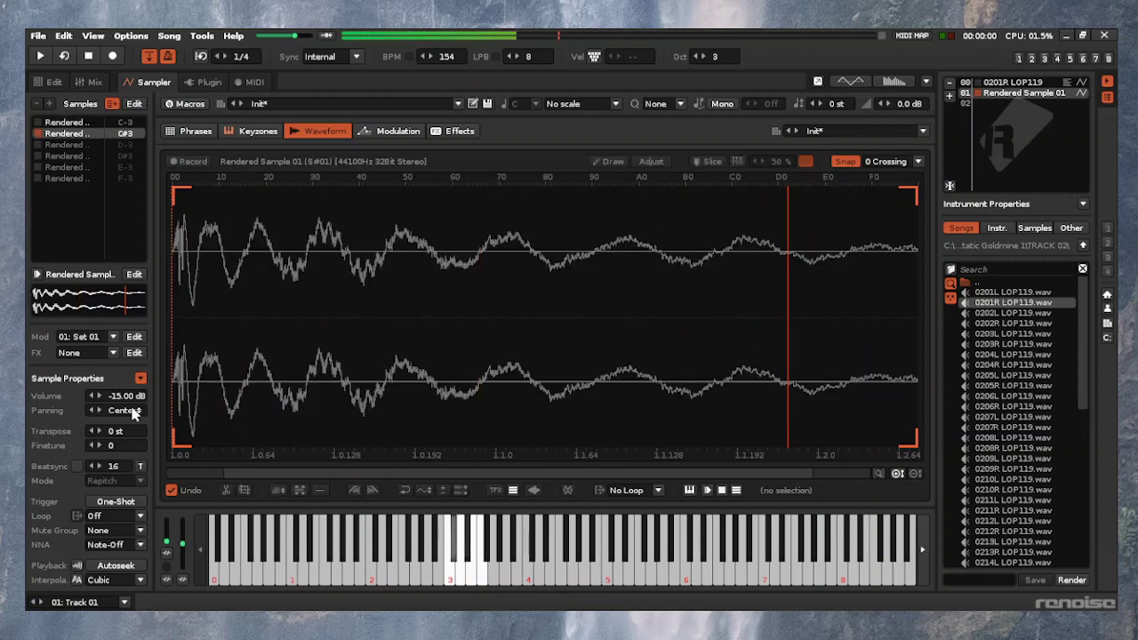
{"action": "key", "text": "x"}
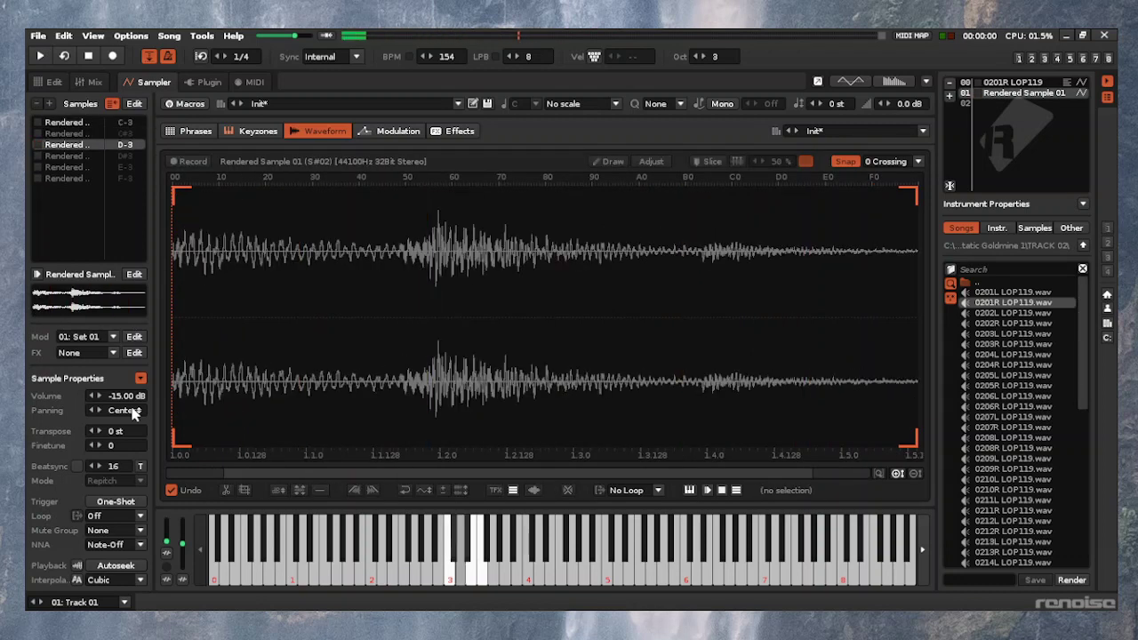
{"action": "key", "text": "d"}
{"action": "key", "text": "c"}
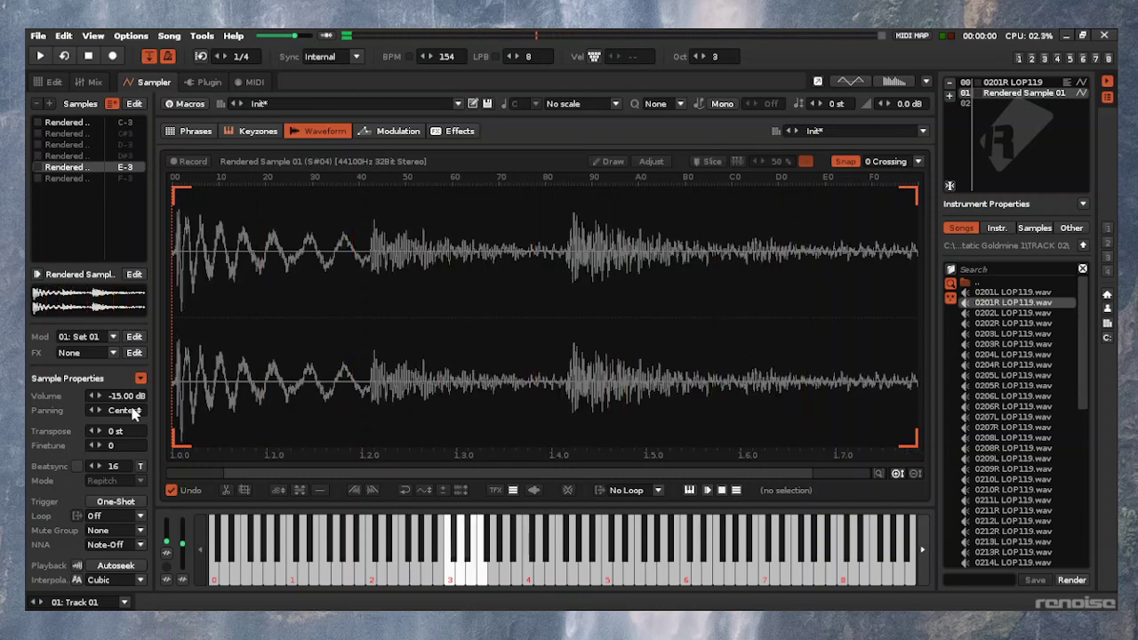
{"action": "key", "text": "v"}
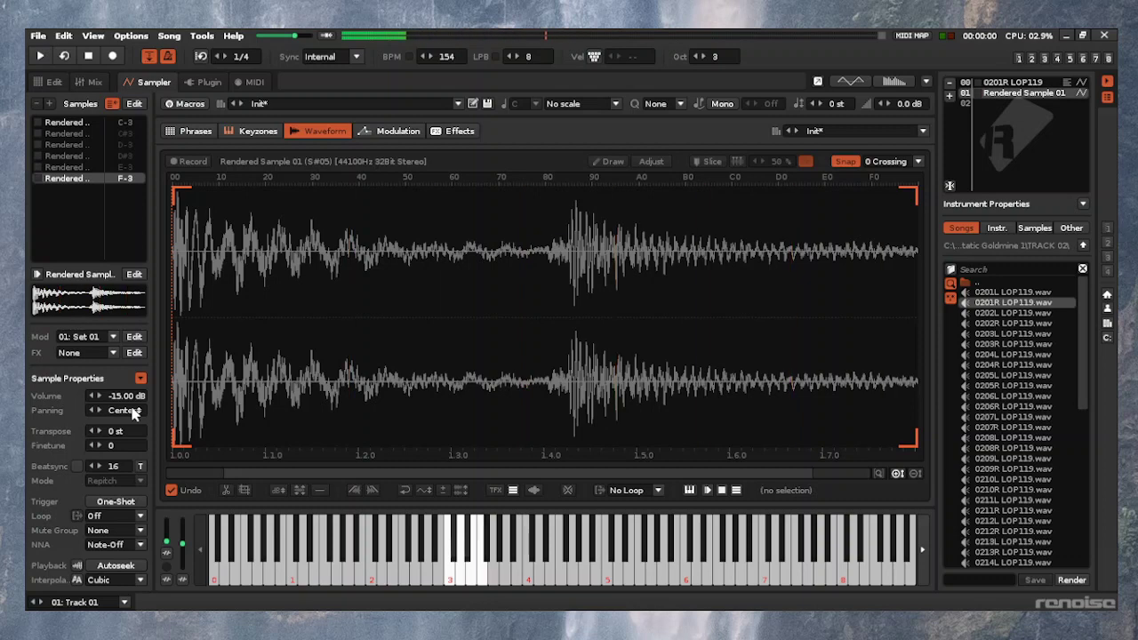
{"action": "key", "text": "z"}
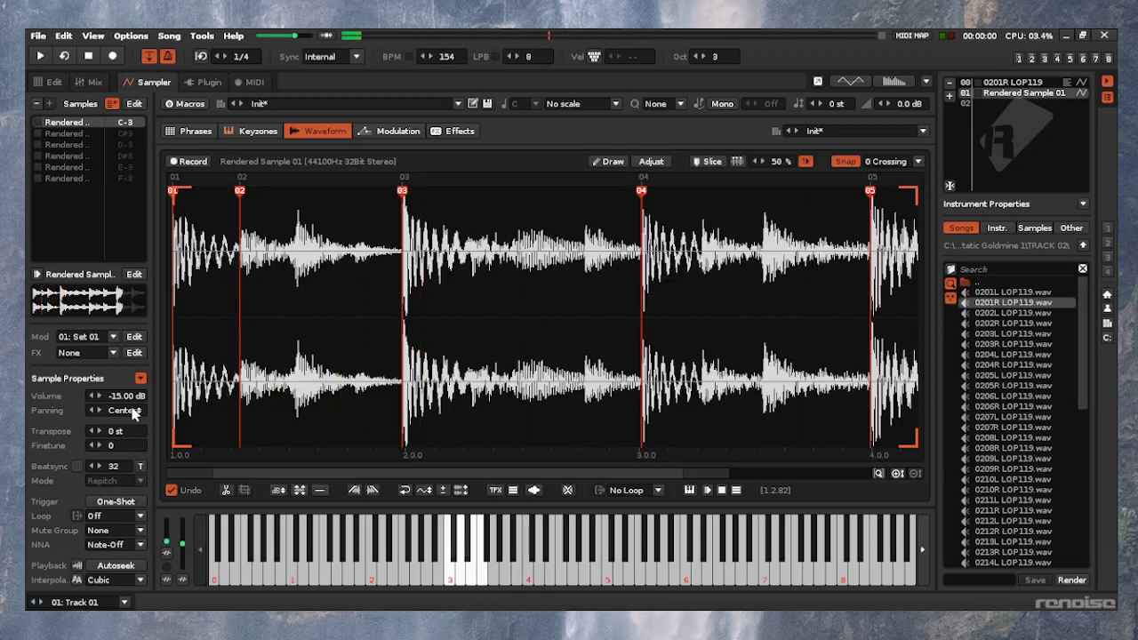
In the pattern editor, replace the note at line 00 of Track 01 with C#3 of instrument 01 and play it
{"action": "key", "text": "F2"}
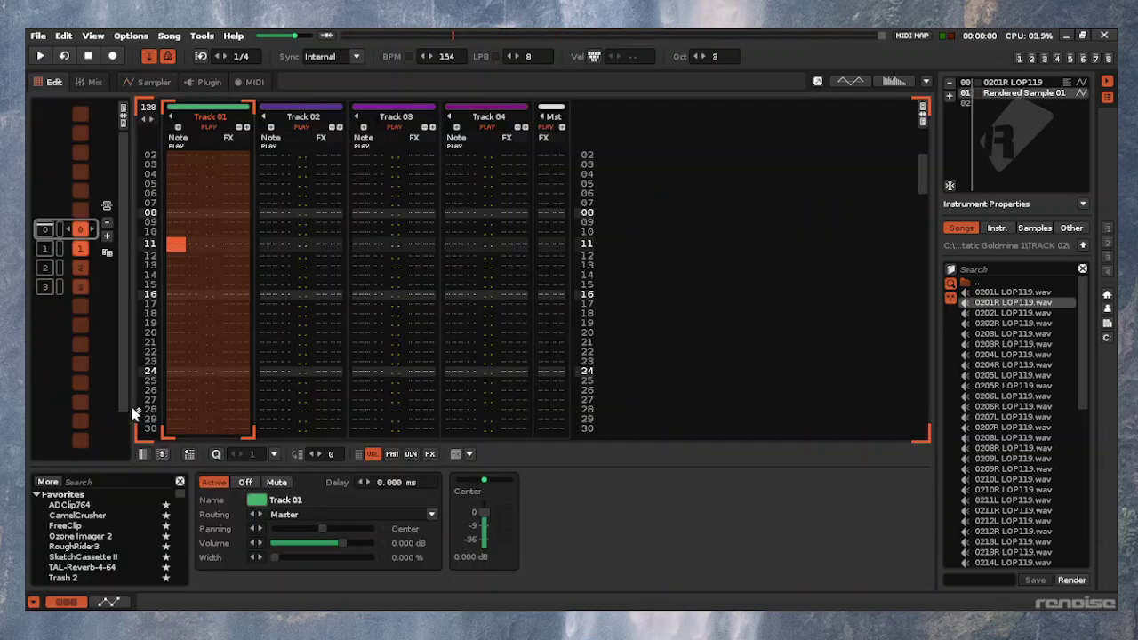
{"action": "key", "text": "Home"}
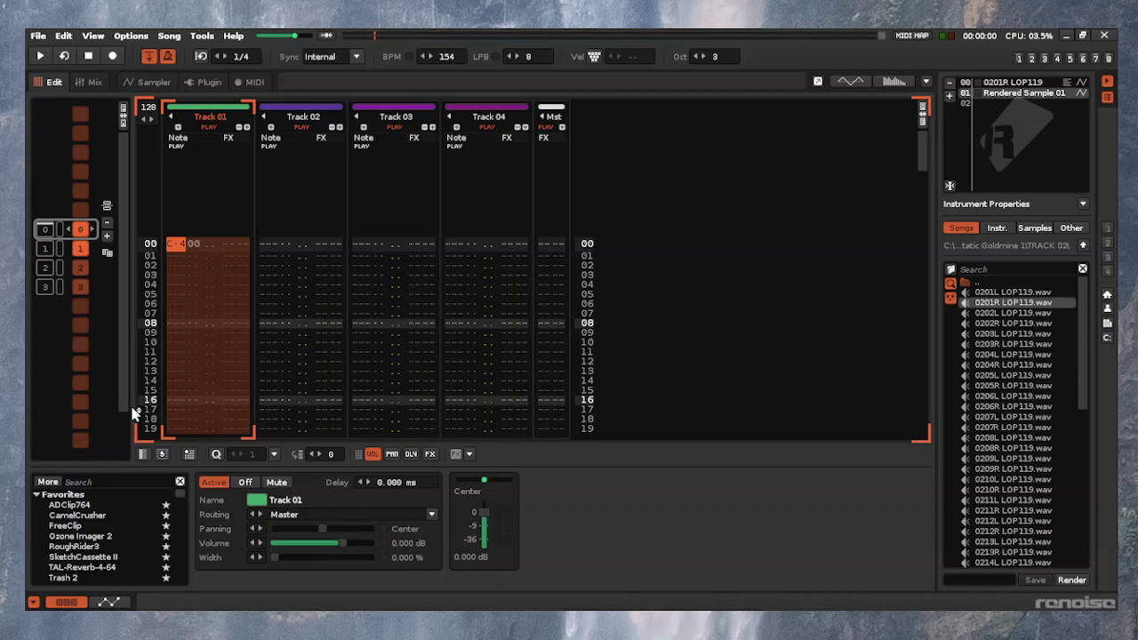
{"action": "key", "text": "Escape"}
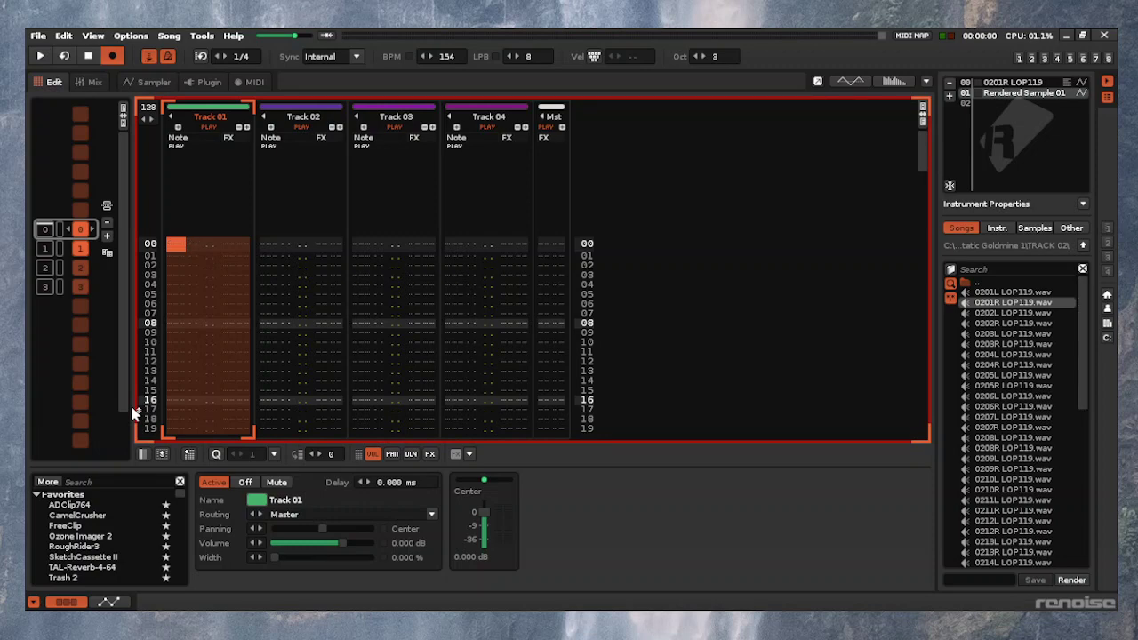
{"action": "key", "text": "s"}
{"action": "key", "text": "space"}
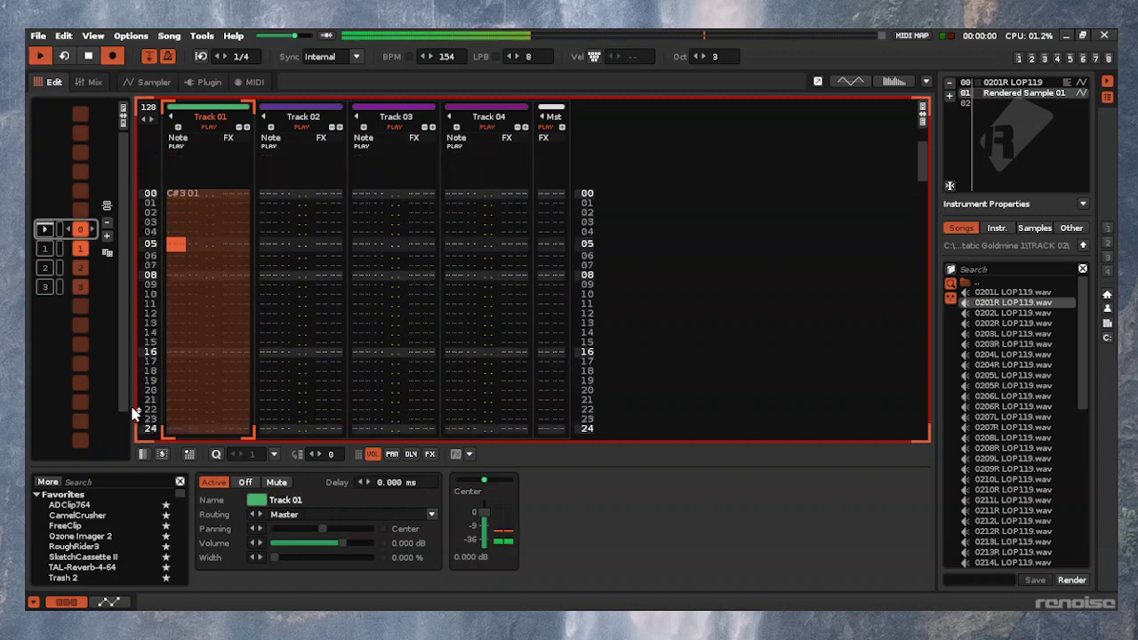
{"action": "key", "text": "space"}
Enter a D-3 note of instrument 01 at line 04 of Track 01
{"action": "key", "text": "space"}
{"action": "key", "text": "space"}
{"action": "key", "text": "Up"}
{"action": "key", "text": "Up"}
{"action": "key", "text": "Up"}
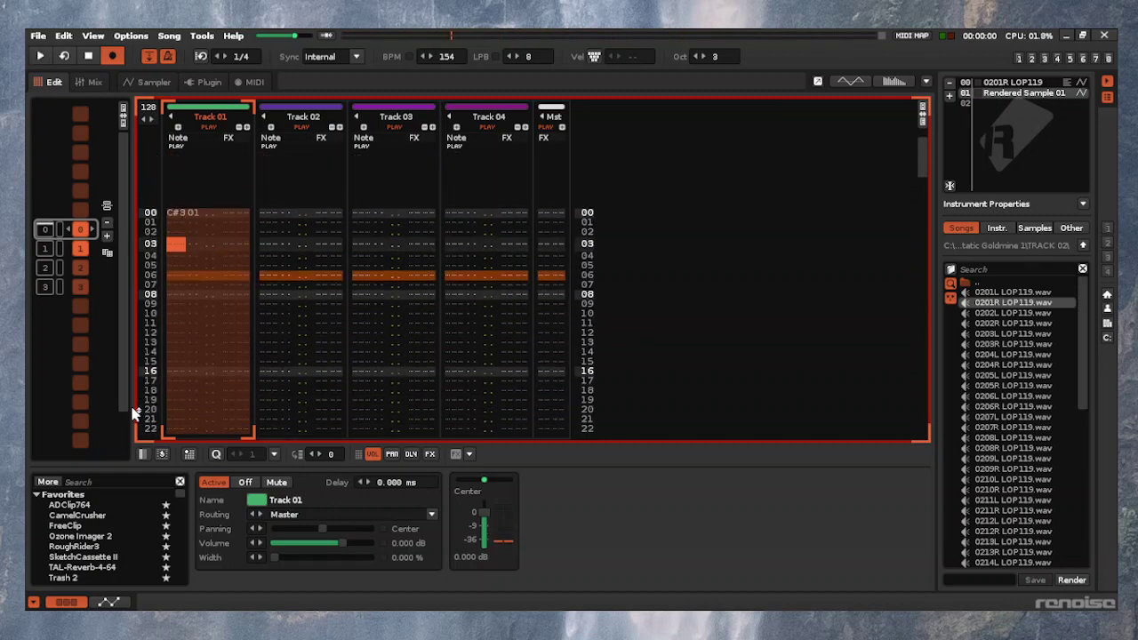
{"action": "key", "text": "Down"}
{"action": "key", "text": "x"}
Return to the sample's waveform and audition the full sample and its first two slices
{"action": "key", "text": "F3"}
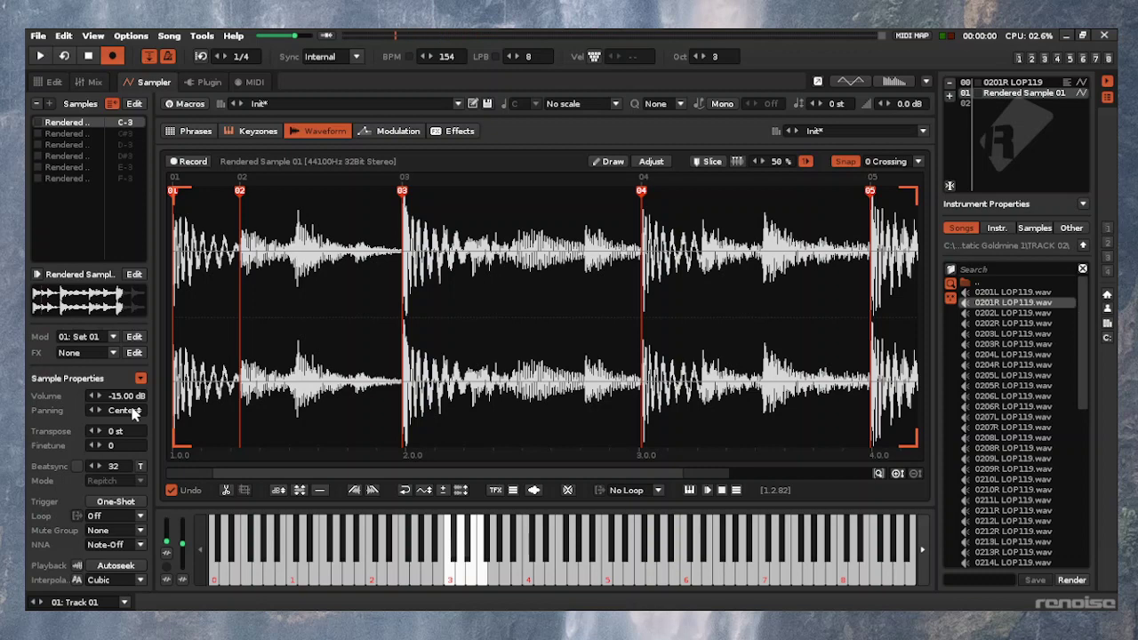
{"action": "key", "text": "z"}
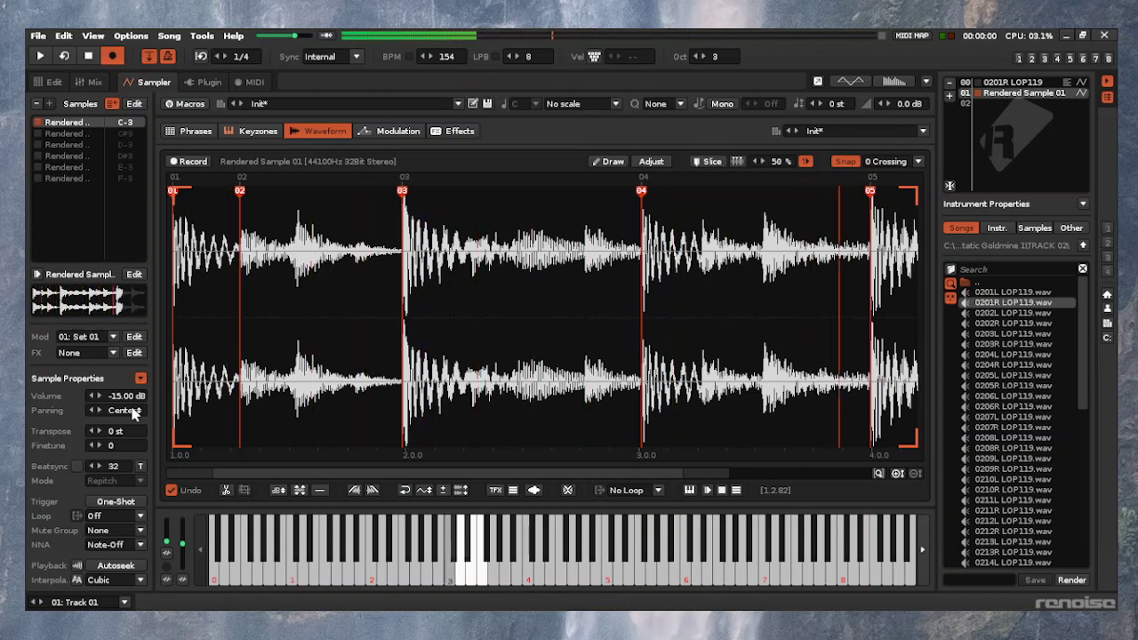
{"action": "key", "text": "x"}
{"action": "key", "text": "s"}
{"action": "key", "text": "z"}
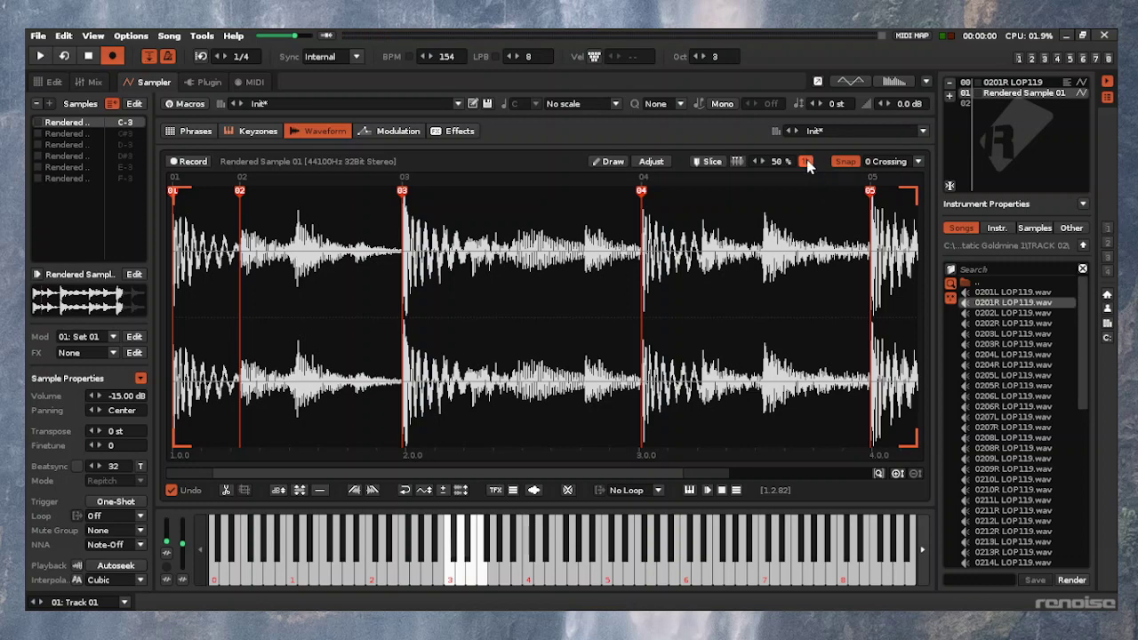
Let slices play on past the next slice marker and audition them on C#3 to F-3
{"action": "key", "text": "s"}
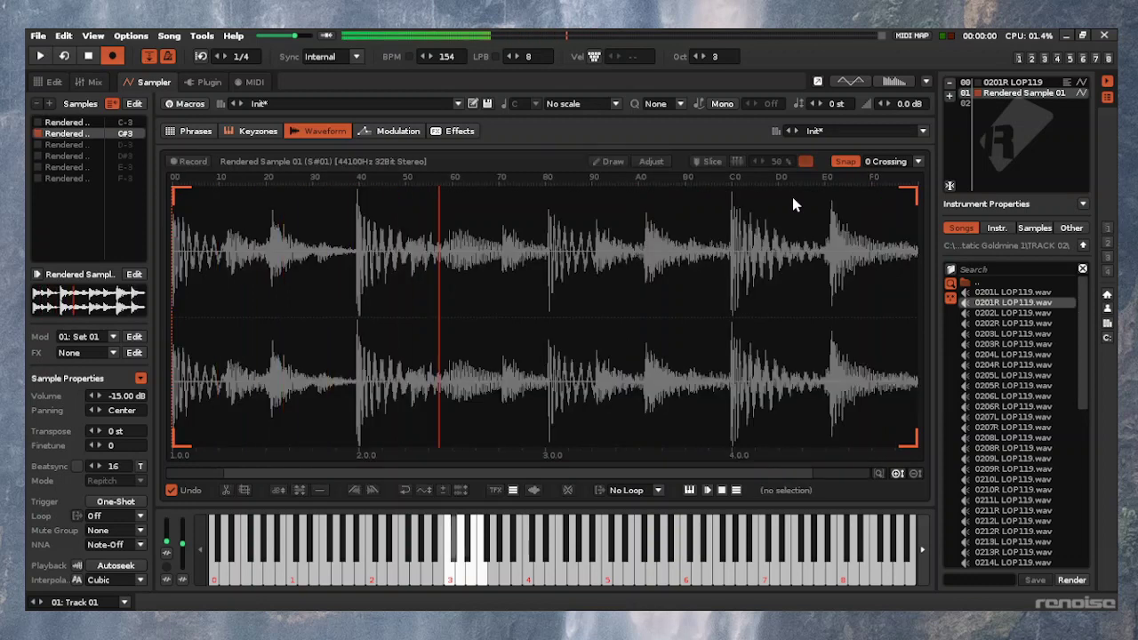
{"action": "key", "text": "x"}
{"action": "key", "text": "Down"}
{"action": "key", "text": "Down"}
{"action": "key", "text": "Down"}
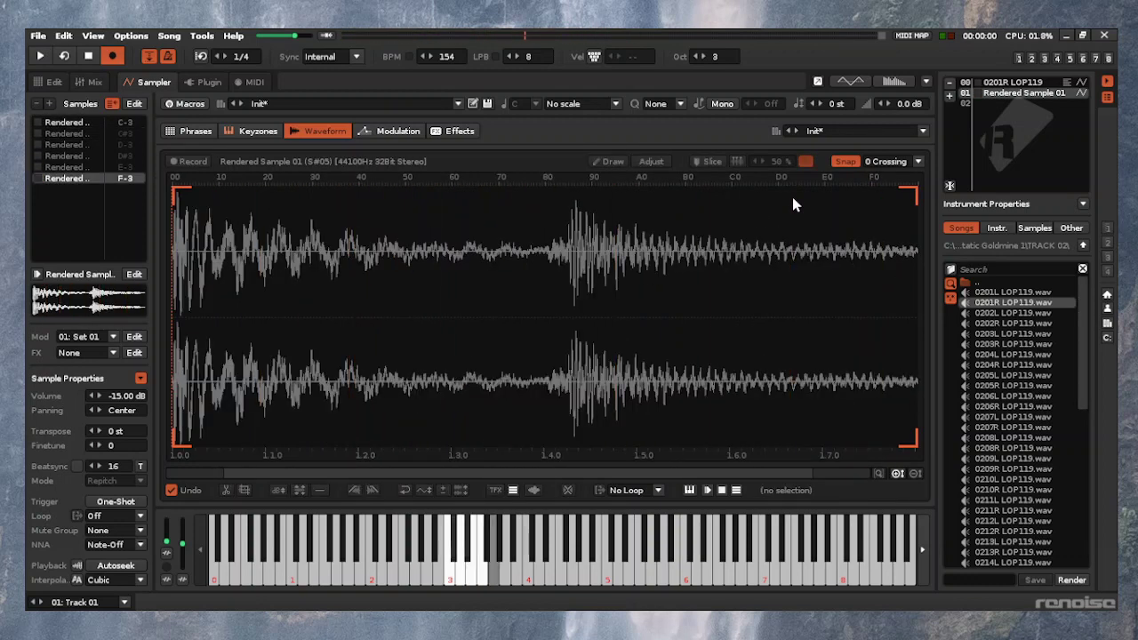
{"action": "key", "text": "Up"}
{"action": "key", "text": "Up"}
{"action": "key", "text": "Up"}
{"action": "key", "text": "Up"}
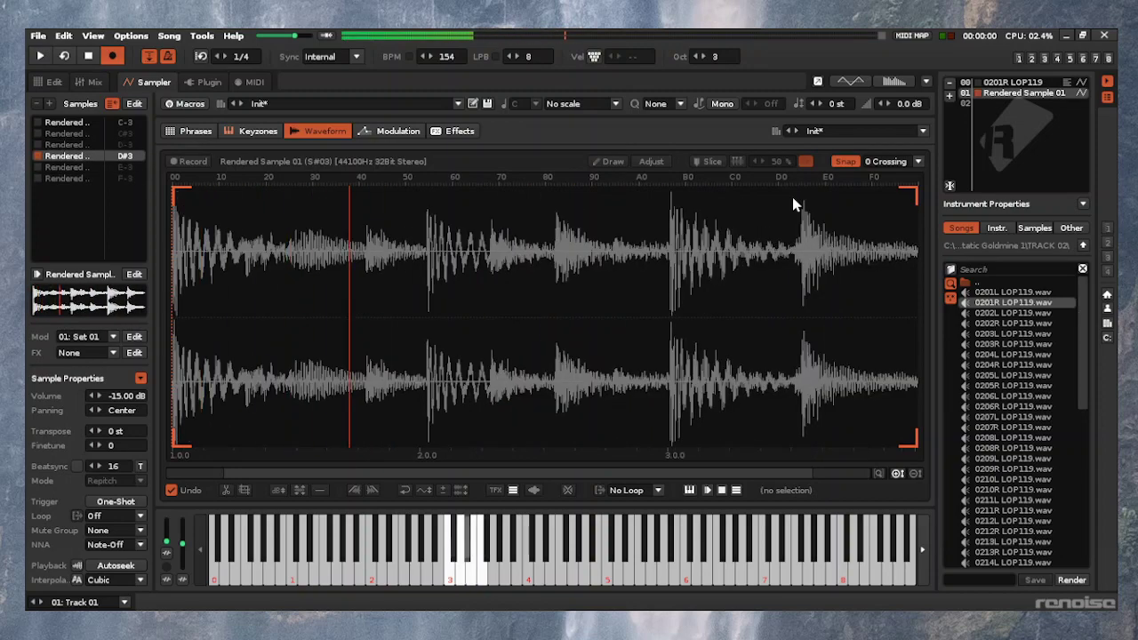
{"action": "key", "text": "Up"}
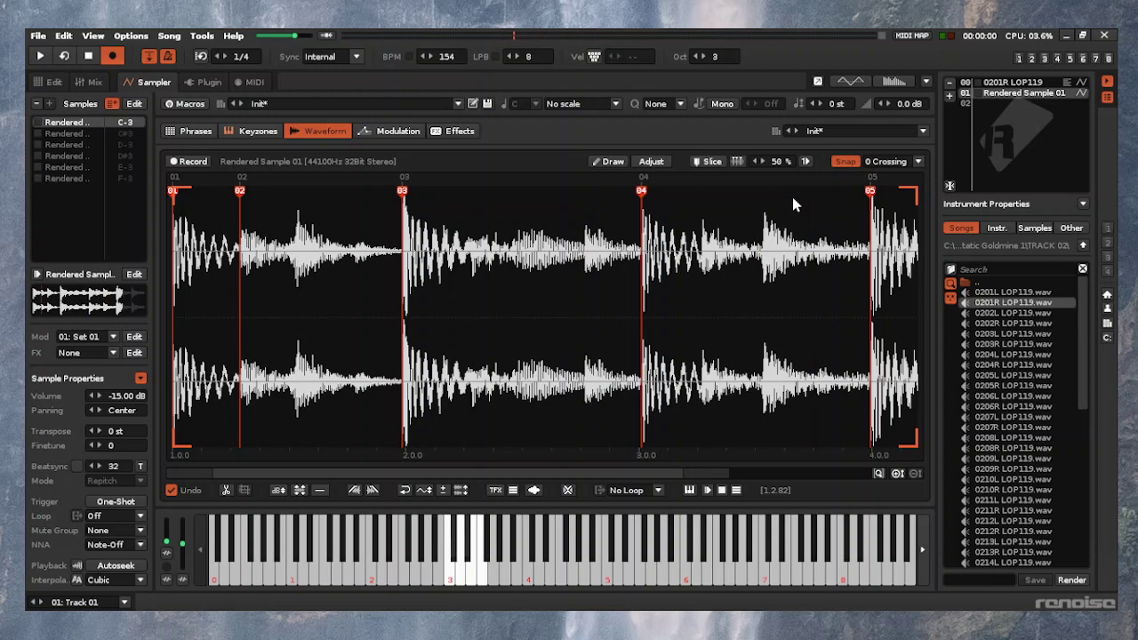
Delete the D-3 note at line 04 of Track 01 in the pattern and play it
{"action": "key", "text": "F2"}
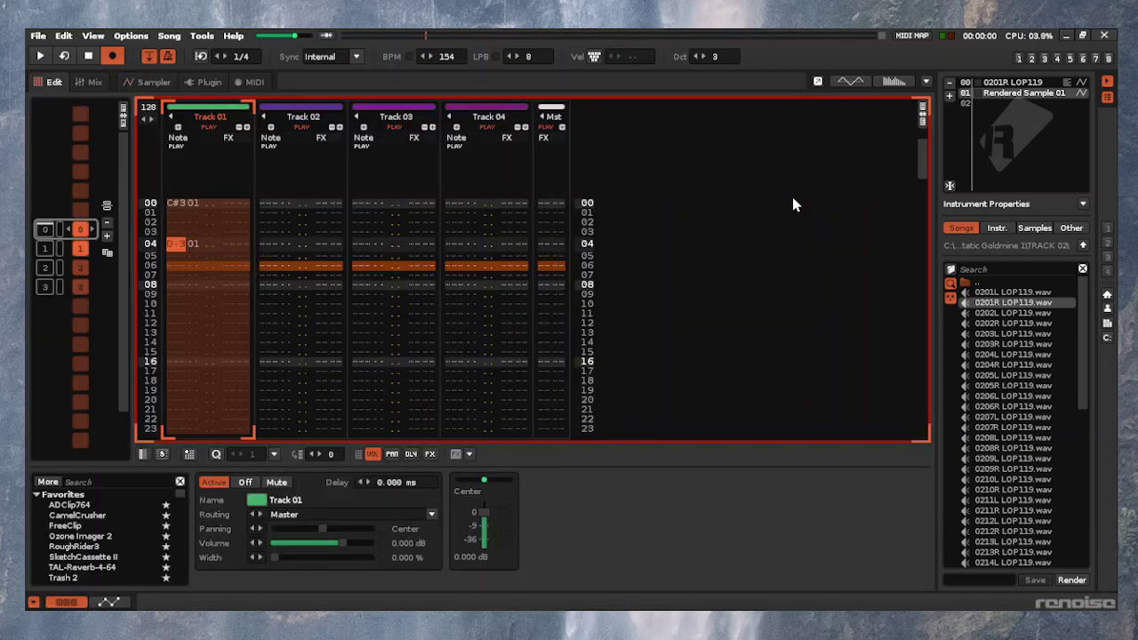
{"action": "key", "text": "Delete"}
{"action": "key", "text": "space"}
{"action": "key", "text": "space"}
Enter a D#3 note of instrument 01 at line 12 of Track 01
{"action": "key", "text": "Up"}
{"action": "key", "text": "Up"}
{"action": "key", "text": "Up"}
{"action": "key", "text": "Up"}
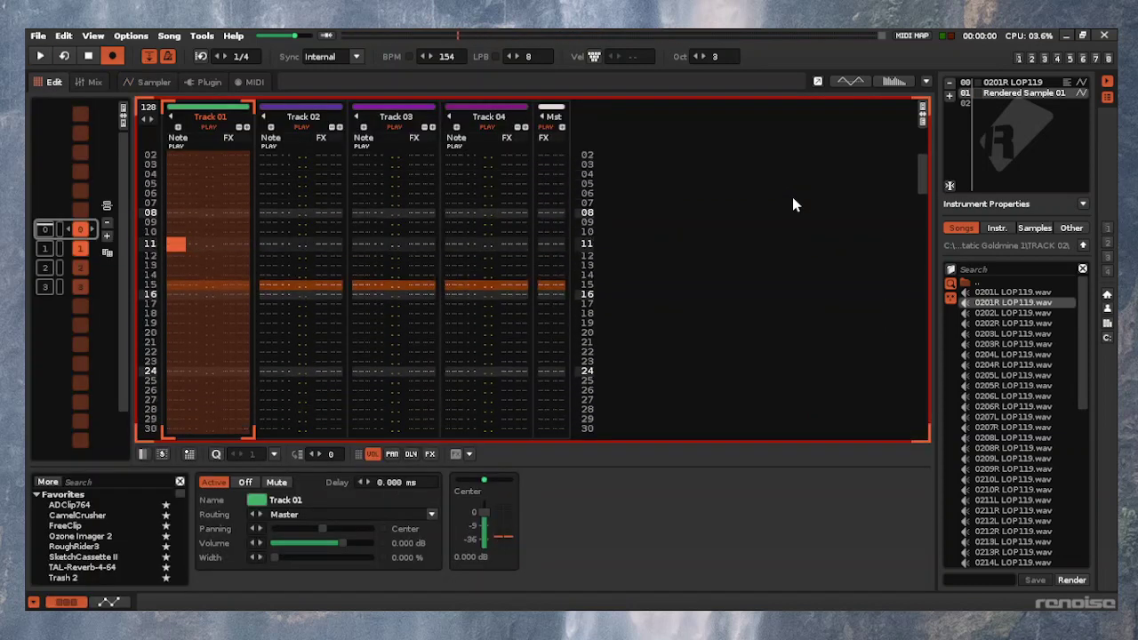
{"action": "key", "text": "Down"}
{"action": "key", "text": "d"}
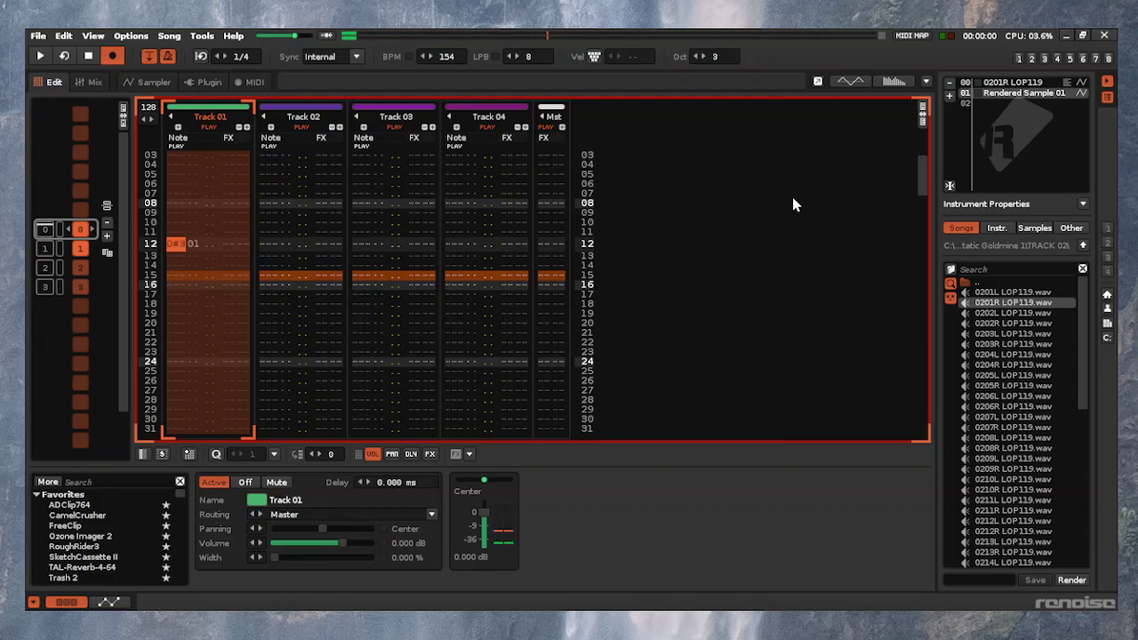
Add a second D#3 note of instrument 01 at line 20 of Track 01 and move back up to line 13
{"action": "key", "text": "Down"}
{"action": "key", "text": "Down"}
{"action": "key", "text": "Down"}
{"action": "key", "text": "Down"}
{"action": "key", "text": "Down"}
{"action": "key", "text": "Down"}
{"action": "key", "text": "Down"}
{"action": "key", "text": "Down"}
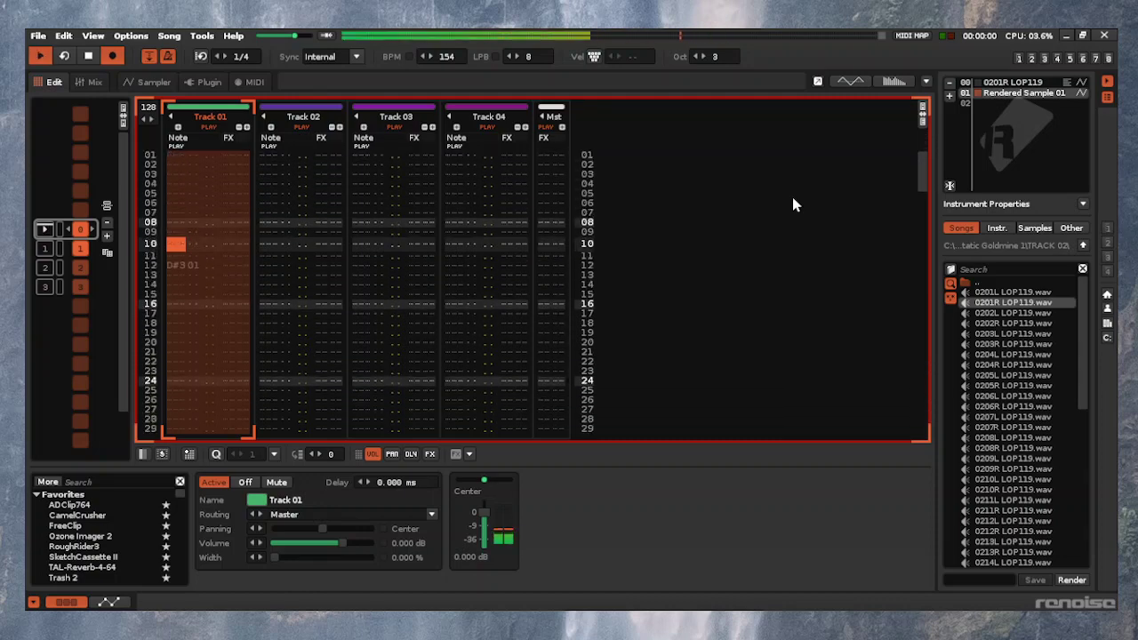
{"action": "key", "text": "d"}
{"action": "key", "text": "Up"}
{"action": "key", "text": "Up"}
{"action": "key", "text": "Up"}
{"action": "key", "text": "Up"}
{"action": "key", "text": "Up"}
{"action": "key", "text": "Up"}
{"action": "key", "text": "Up"}
{"action": "key", "text": "Up"}
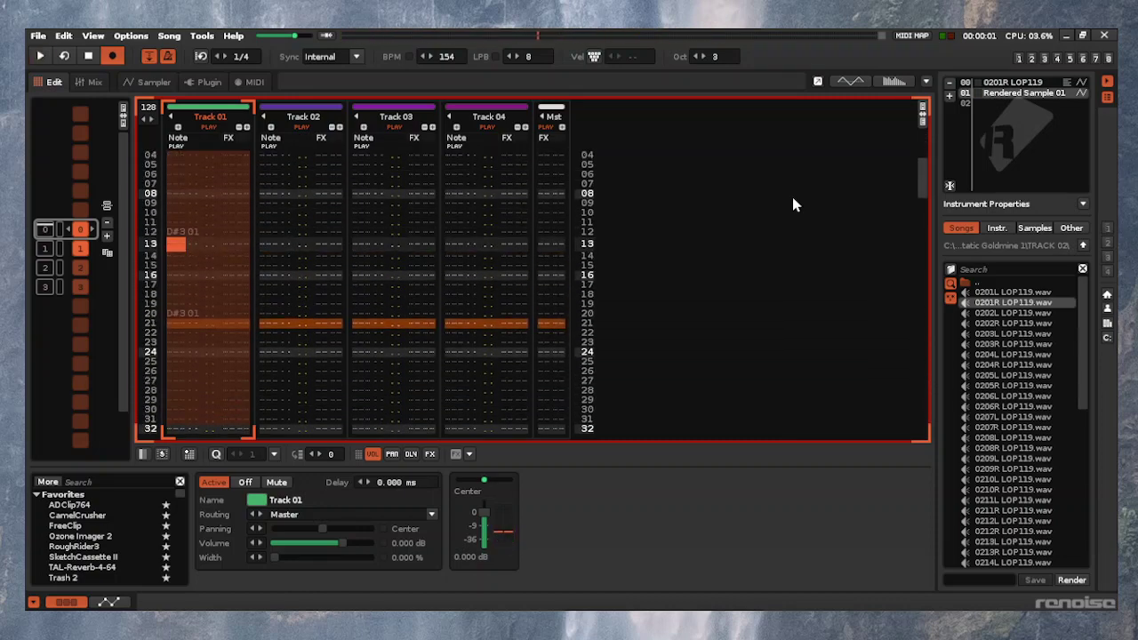
Delete the D#3 note at line 12 of Track 01
{"action": "key", "text": "Down"}
{"action": "key", "text": "Down"}
{"action": "key", "text": "Down"}
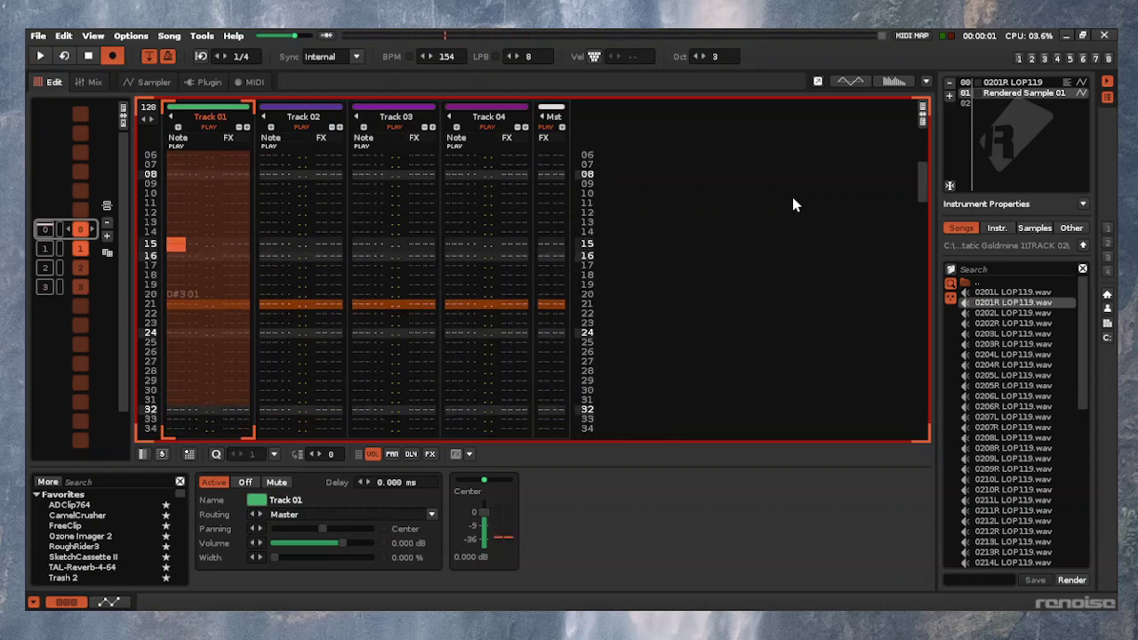
{"action": "key", "text": "Down"}
{"action": "key", "text": "Down"}
{"action": "key", "text": "Down"}
{"action": "key", "text": "Down"}
{"action": "key", "text": "Down"}
{"action": "key", "text": "Down"}
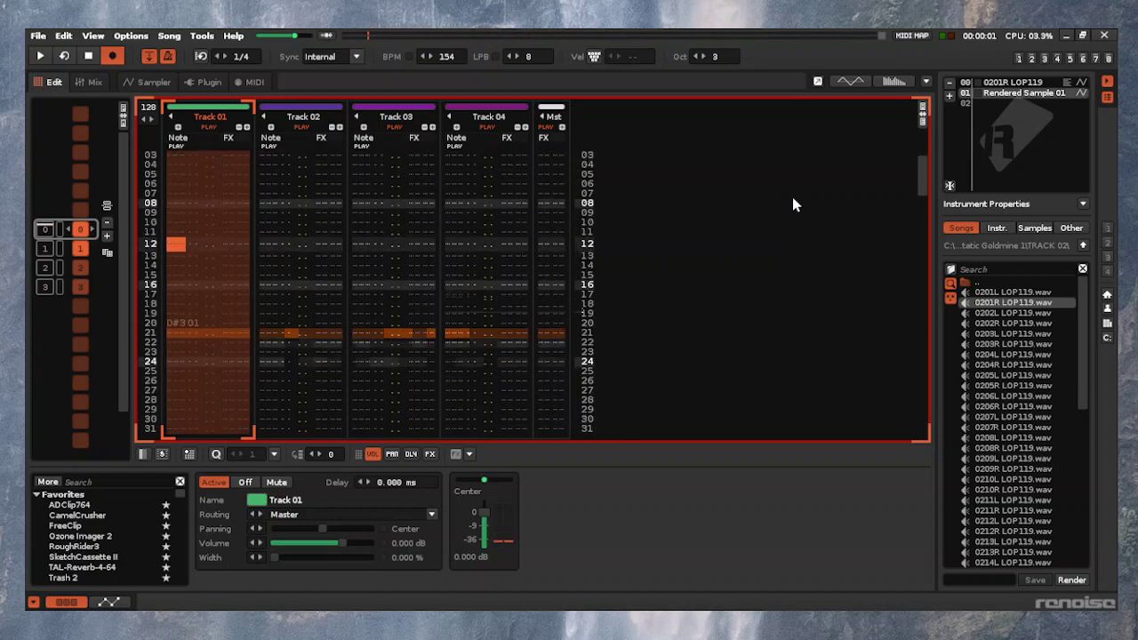
{"action": "key", "text": "Up"}
{"action": "key", "text": "Delete"}
Delete the D#3 note at line 20 of Track 01
{"action": "key", "text": "Up"}
{"action": "key", "text": "Up"}
{"action": "key", "text": "Up"}
{"action": "key", "text": "Up"}
{"action": "key", "text": "Up"}
{"action": "key", "text": "Up"}
{"action": "key", "text": "Up"}
{"action": "key", "text": "Up"}
{"action": "key", "text": "Up"}
{"action": "key", "text": "Up"}
{"action": "key", "text": "Up"}
{"action": "key", "text": "Up"}
{"action": "key", "text": "Up"}
{"action": "key", "text": "Up"}
{"action": "key", "text": "Up"}
{"action": "key", "text": "Up"}
{"action": "key", "text": "Up"}
{"action": "key", "text": "Up"}
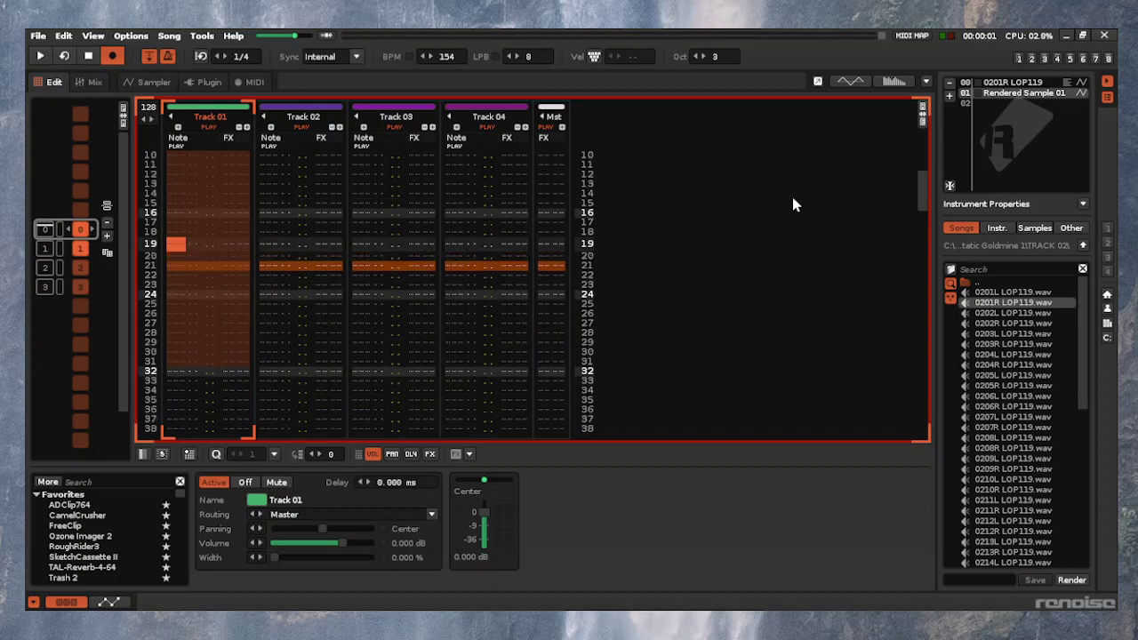
Enter a D#3 note of instrument 01 at line 08 of Track 01
{"action": "key", "text": "Down"}
{"action": "key", "text": "Down"}
{"action": "key", "text": "Down"}
{"action": "key", "text": "Down"}
{"action": "key", "text": "Down"}
{"action": "key", "text": "Down"}
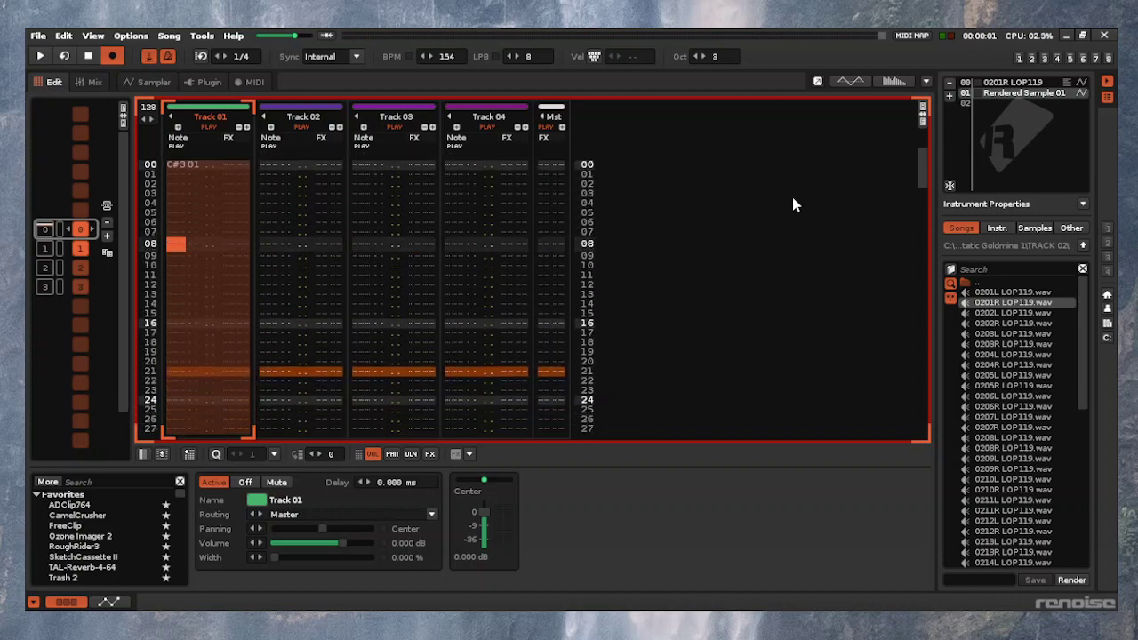
{"action": "key", "text": "d"}
Enter a D#3 note of instrument 01 at line 24 of Track 01 and play the pattern's first block in a loop
{"action": "key", "text": "Down"}
{"action": "key", "text": "Down"}
{"action": "key", "text": "Down"}
{"action": "key", "text": "Down"}
{"action": "key", "text": "Down"}
{"action": "key", "text": "Down"}
{"action": "key", "text": "Down"}
{"action": "key", "text": "Down"}
{"action": "key", "text": "Down"}
{"action": "key", "text": "Down"}
{"action": "key", "text": "Down"}
{"action": "key", "text": "Down"}
{"action": "key", "text": "Down"}
{"action": "key", "text": "Down"}
{"action": "key", "text": "Down"}
{"action": "key", "text": "Down"}
{"action": "key", "text": "Down"}
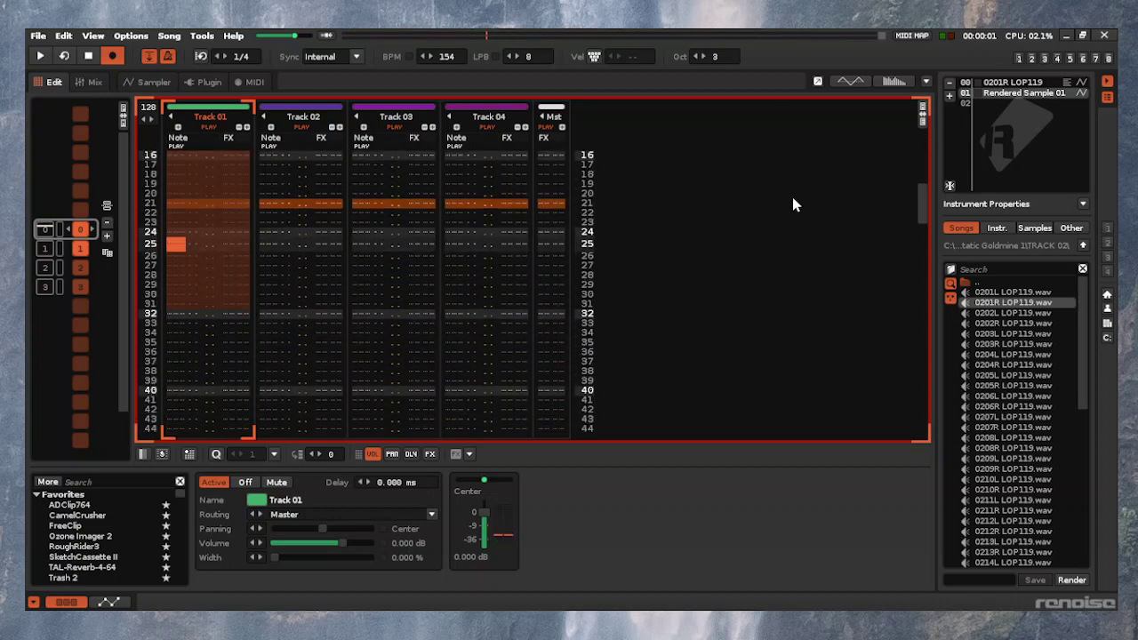
{"action": "key", "text": "Up"}
{"action": "key", "text": "d"}
{"action": "key", "text": "Up"}
{"action": "key", "text": "space"}
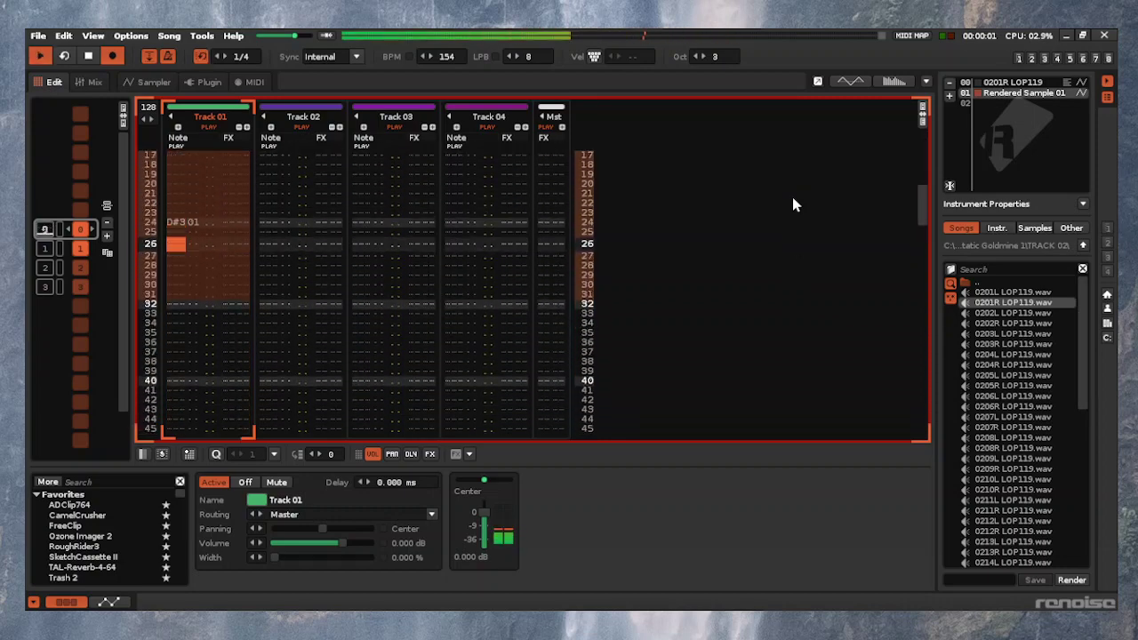
{"action": "key", "text": "space"}
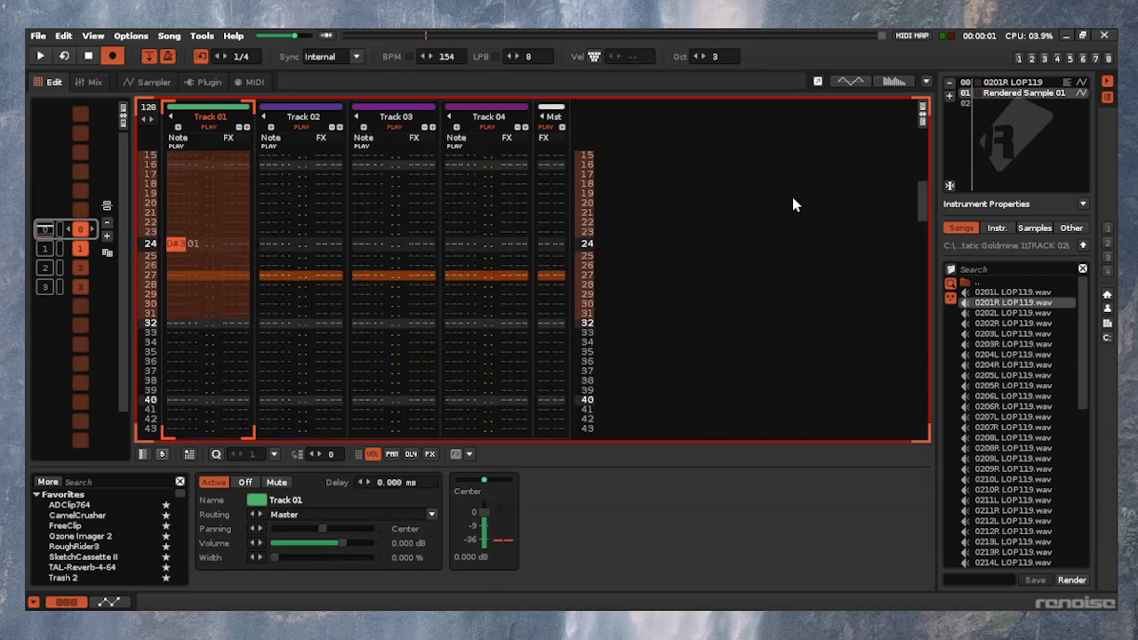
Replace the D#3 note at line 24 of Track 01 with one at line 28 and play the looped block
{"action": "key", "text": "Down"}
{"action": "key", "text": "Down"}
{"action": "key", "text": "Down"}
{"action": "key", "text": "Down"}
{"action": "key", "text": "Down"}
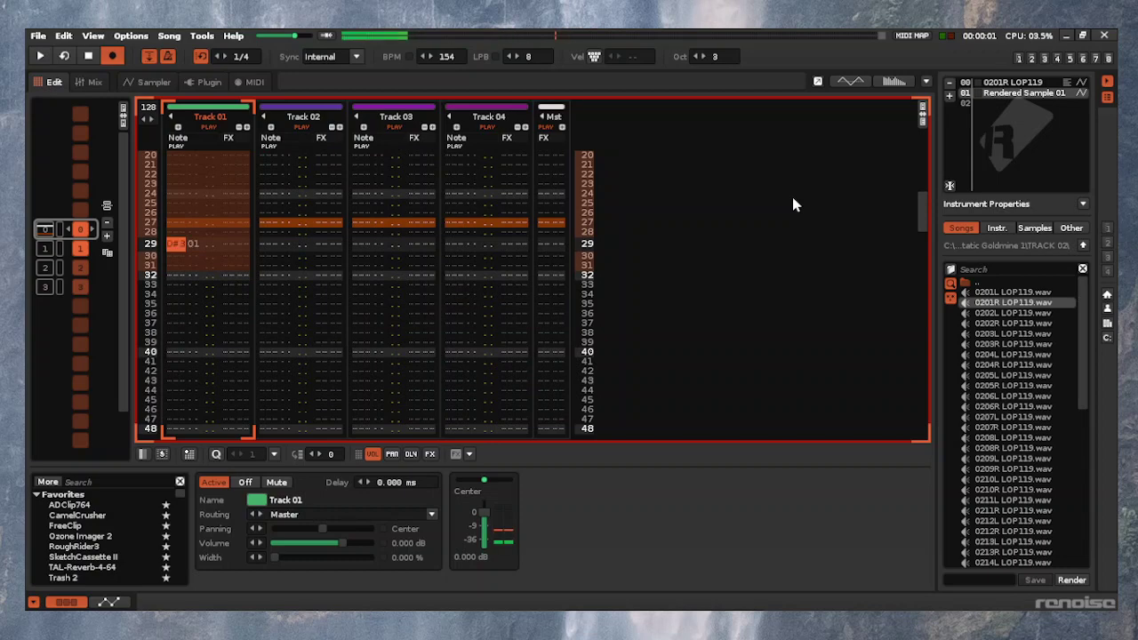
{"action": "key", "text": "Up"}
{"action": "key", "text": "d"}
{"action": "key", "text": "Down"}
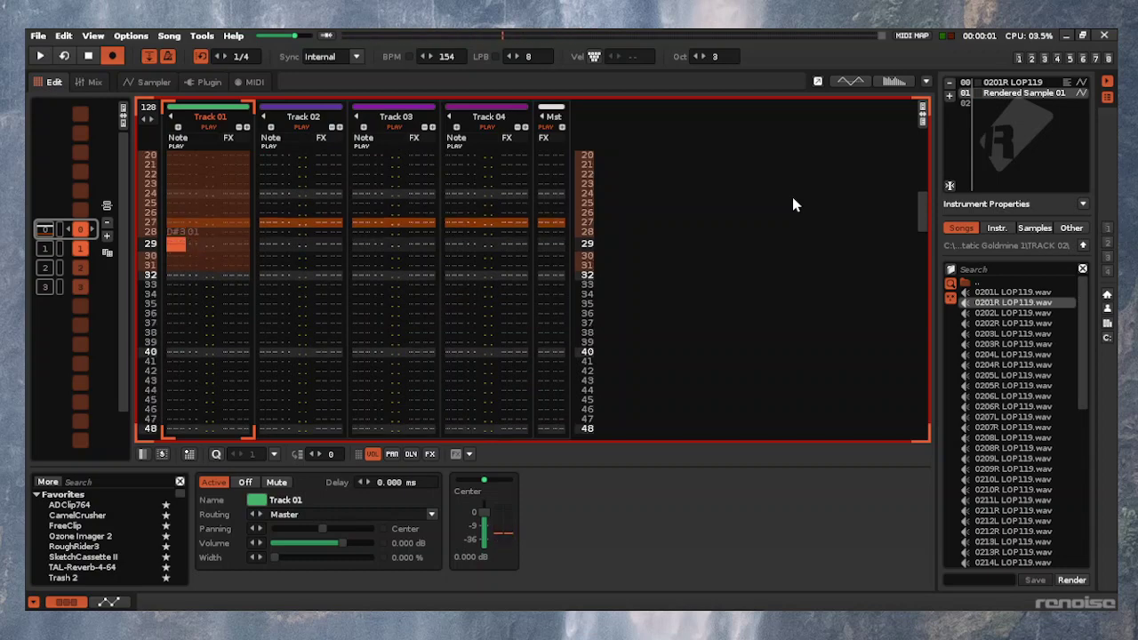
{"action": "key", "text": "space"}
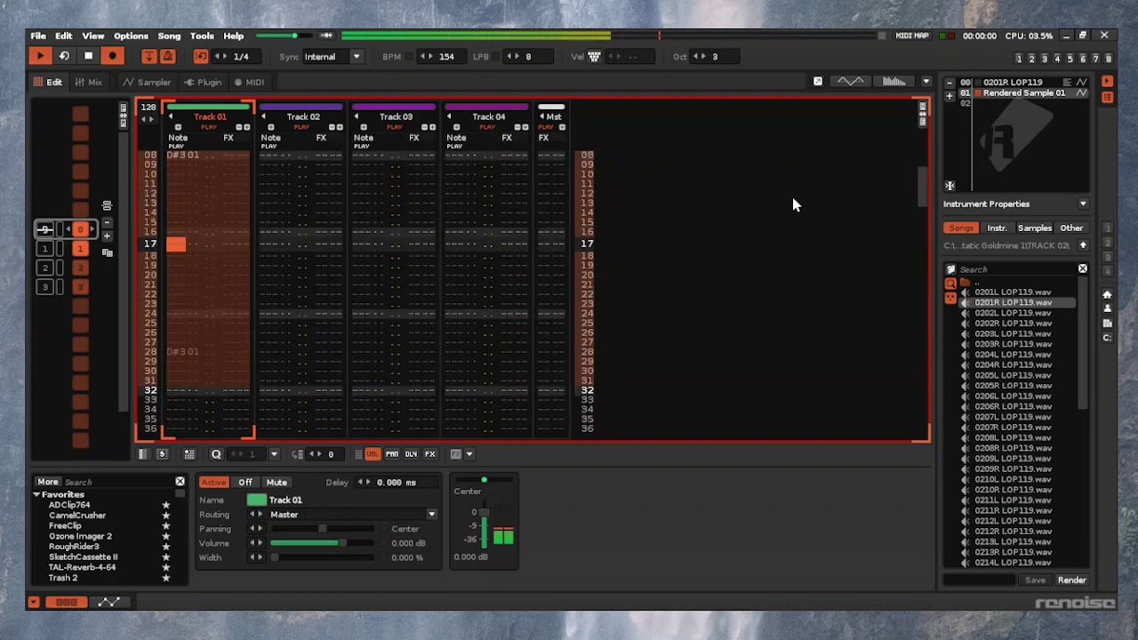
Enter a D-3 note of instrument 01 at line 20 of Track 01 and play the looped block
{"action": "key", "text": "d"}
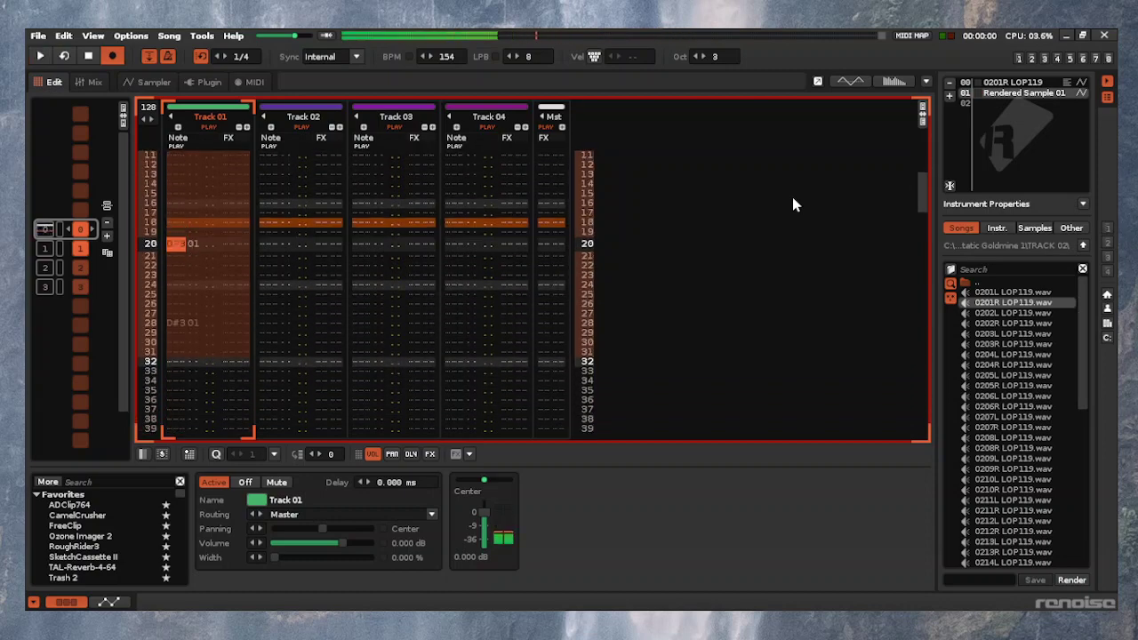
{"action": "key", "text": "space"}
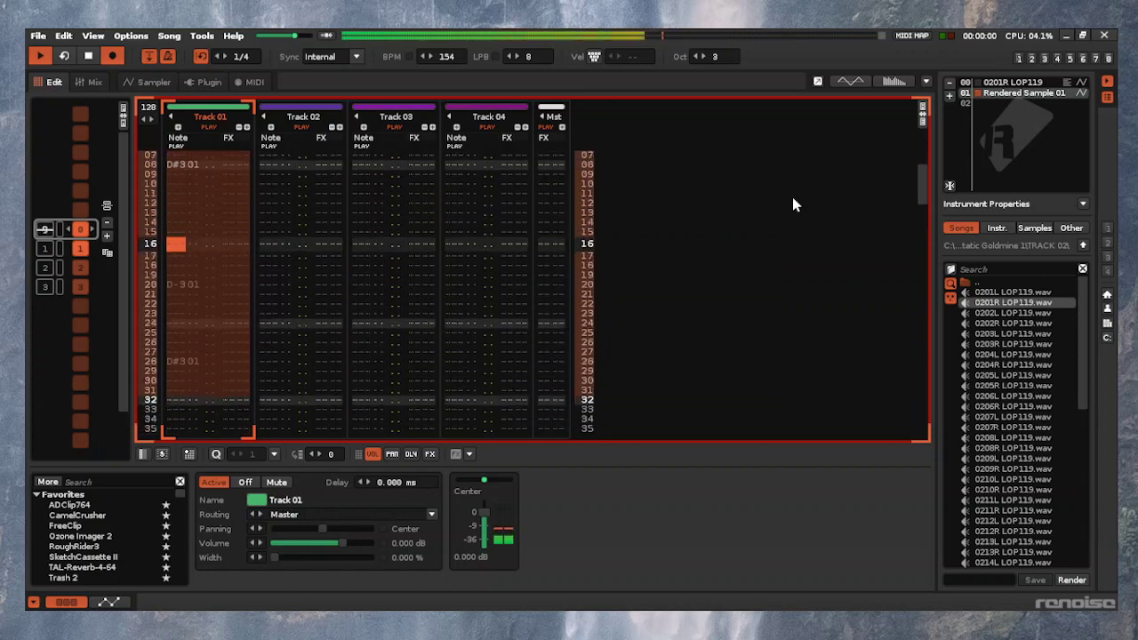
{"action": "key", "text": "space"}
Delete the D#3 note at line 28 of Track 01, change the note at line 20 to D#3 and play the loop
{"action": "key", "text": "Up"}
{"action": "key", "text": "Up"}
{"action": "key", "text": "Up"}
{"action": "key", "text": "Up"}
{"action": "key", "text": "Up"}
{"action": "key", "text": "Up"}
{"action": "key", "text": "Up"}
{"action": "key", "text": "Up"}
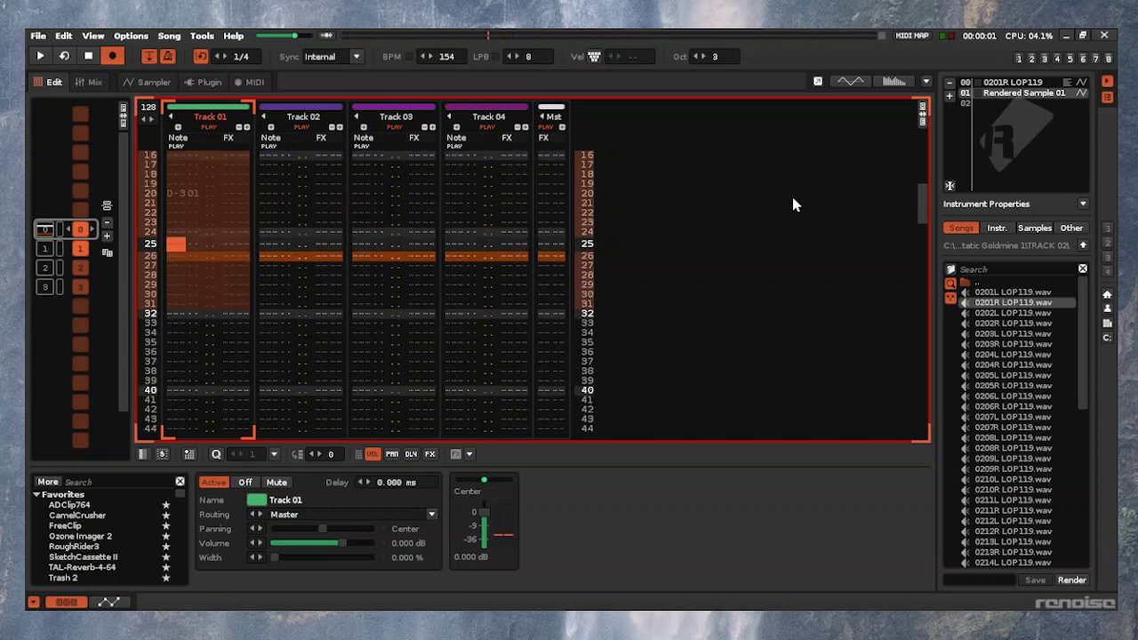
{"action": "key", "text": "d"}
{"action": "key", "text": "space"}
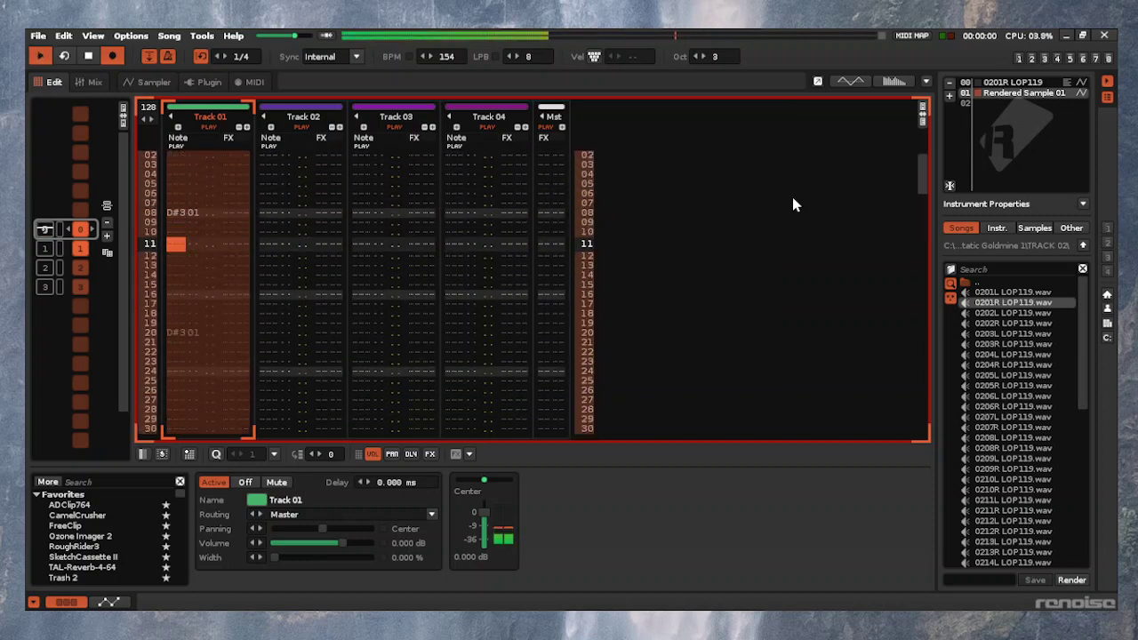
{"action": "key", "text": "space"}
Enter a D#3 note of instrument 01 at line 28 of Track 01 again and play the looped block
{"action": "key", "text": "d"}
{"action": "key", "text": "Up"}
{"action": "key", "text": "Up"}
{"action": "key", "text": "Up"}
{"action": "key", "text": "Up"}
{"action": "key", "text": "Up"}
{"action": "key", "text": "Up"}
{"action": "key", "text": "Up"}
{"action": "key", "text": "Up"}
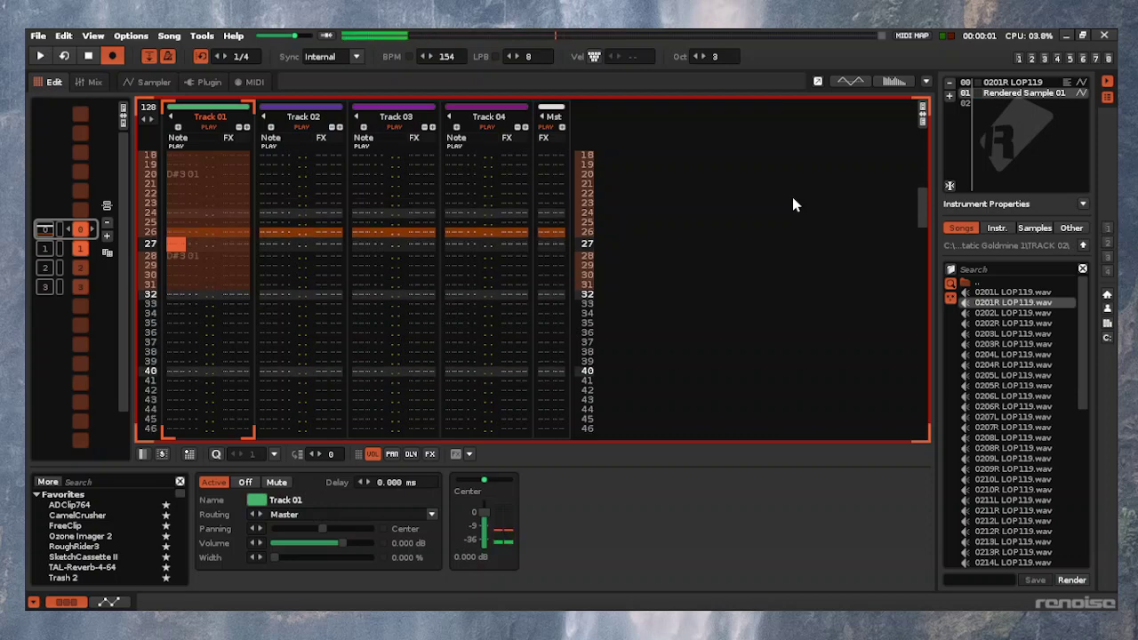
{"action": "key", "text": "Down"}
{"action": "key", "text": "Up"}
{"action": "key", "text": "space"}
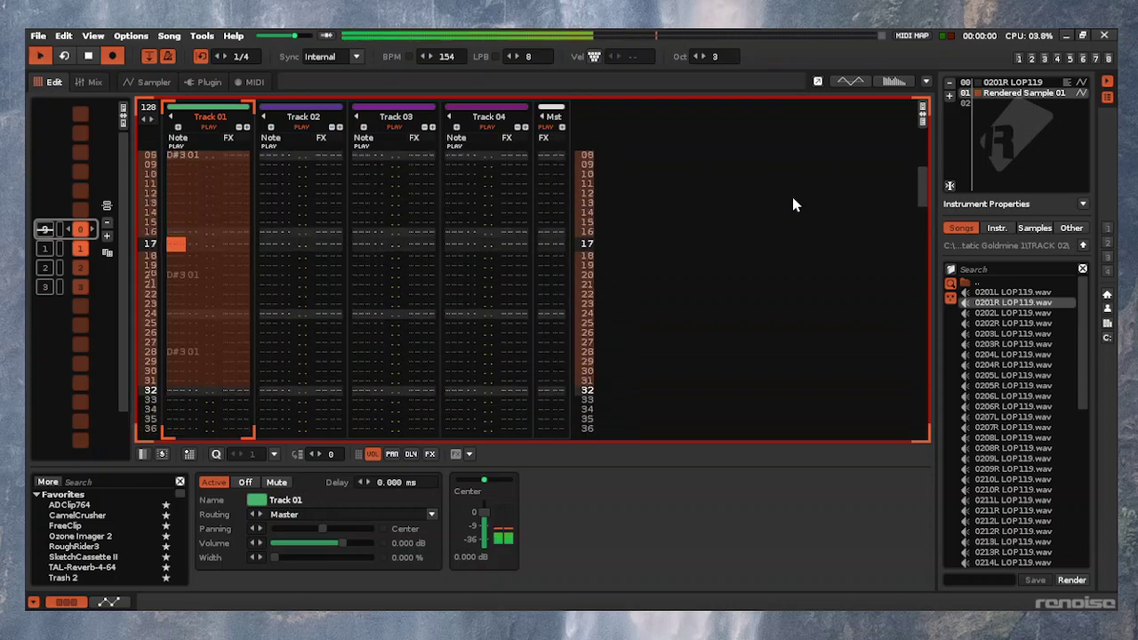
{"action": "key", "text": "space"}
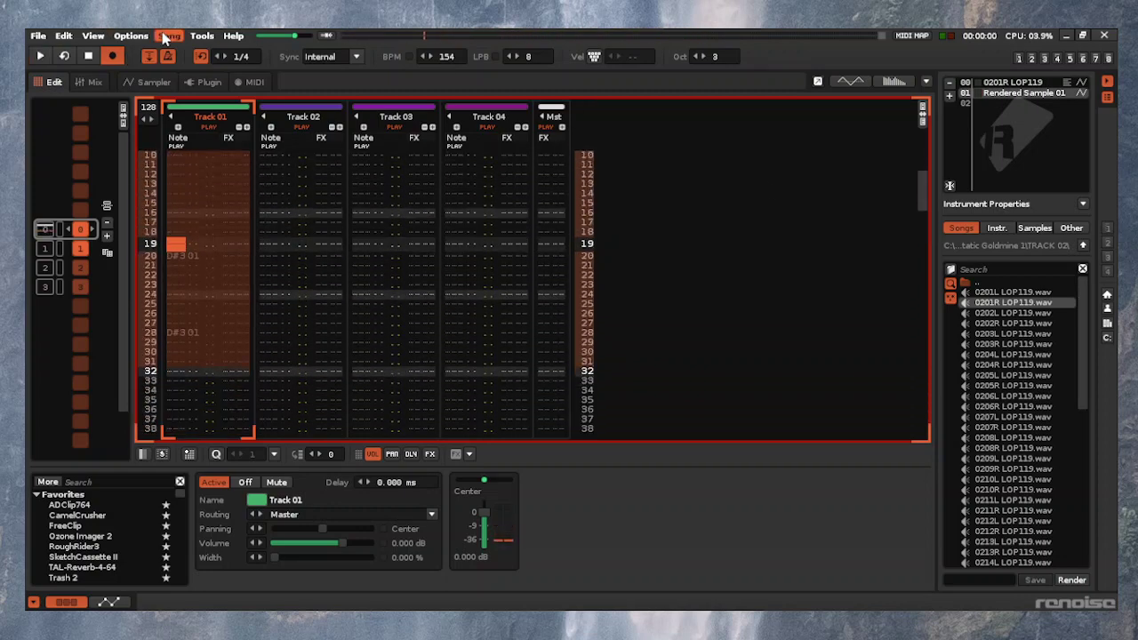
Play back the looped first block of Track 01 with its slice notes
{"action": "left_click", "coordinate": [205, 156]}
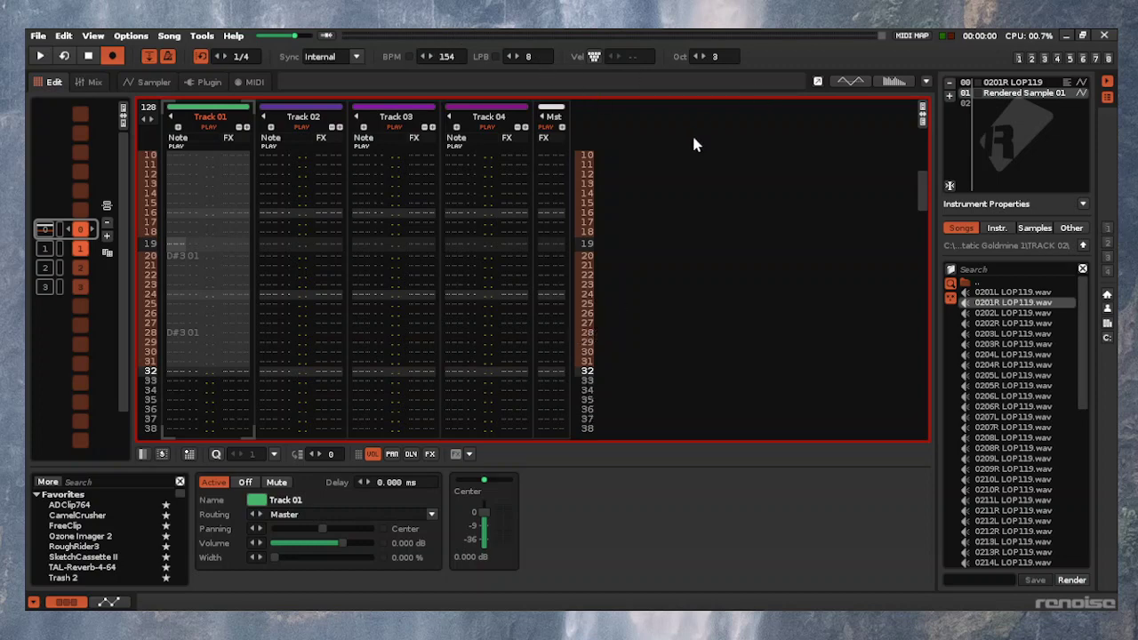
{"action": "key", "text": "ctrl+a"}
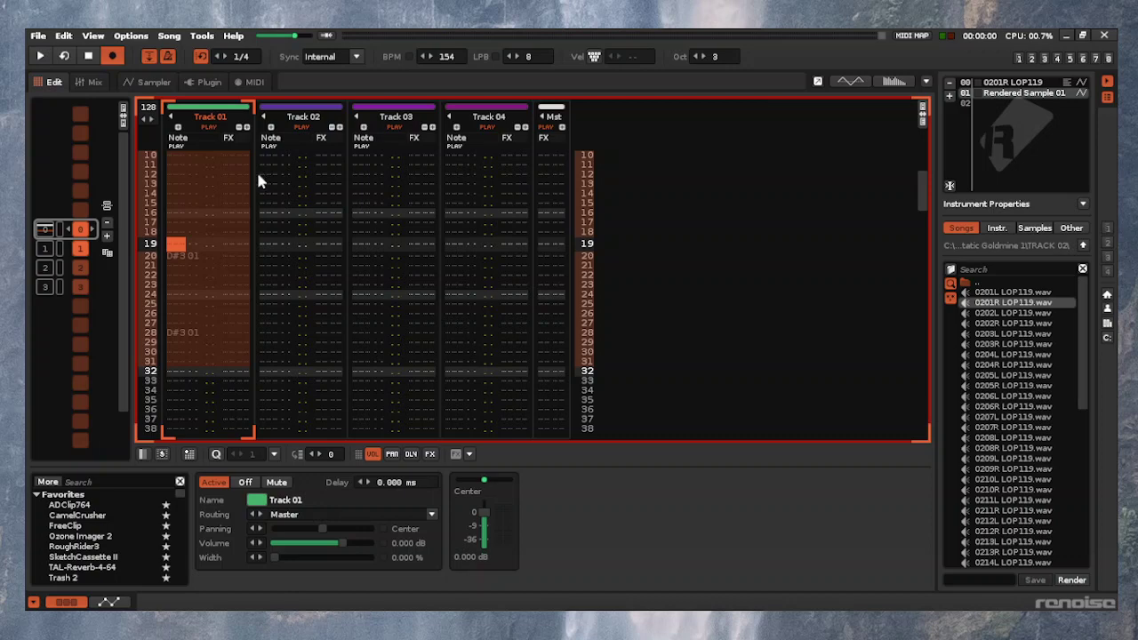
{"action": "key", "text": "space"}
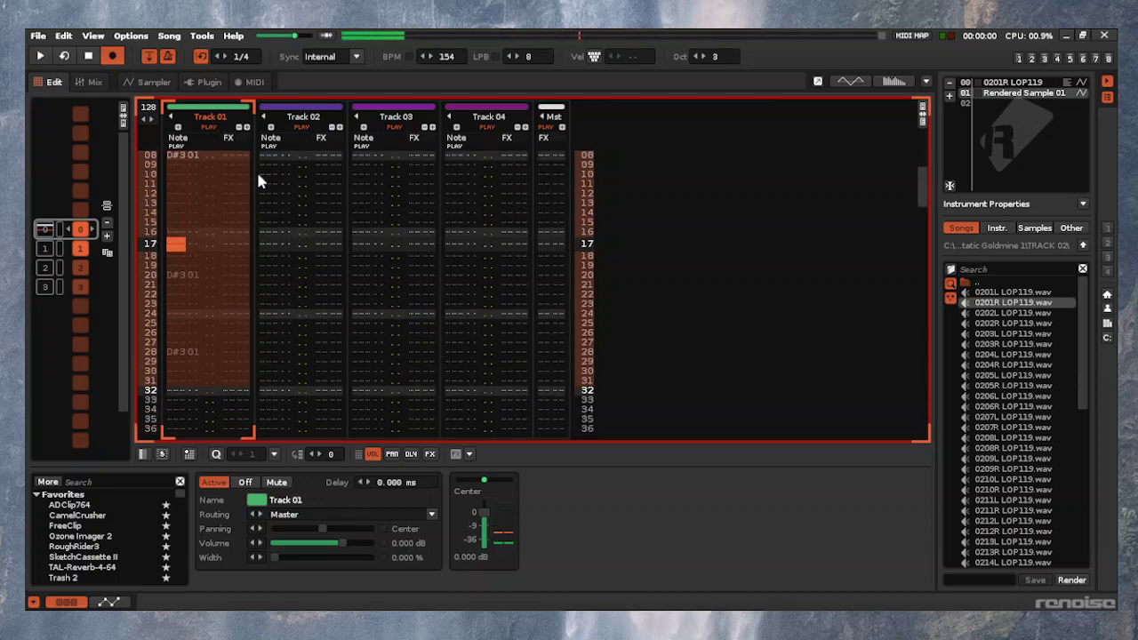
{"action": "key", "text": "space"}
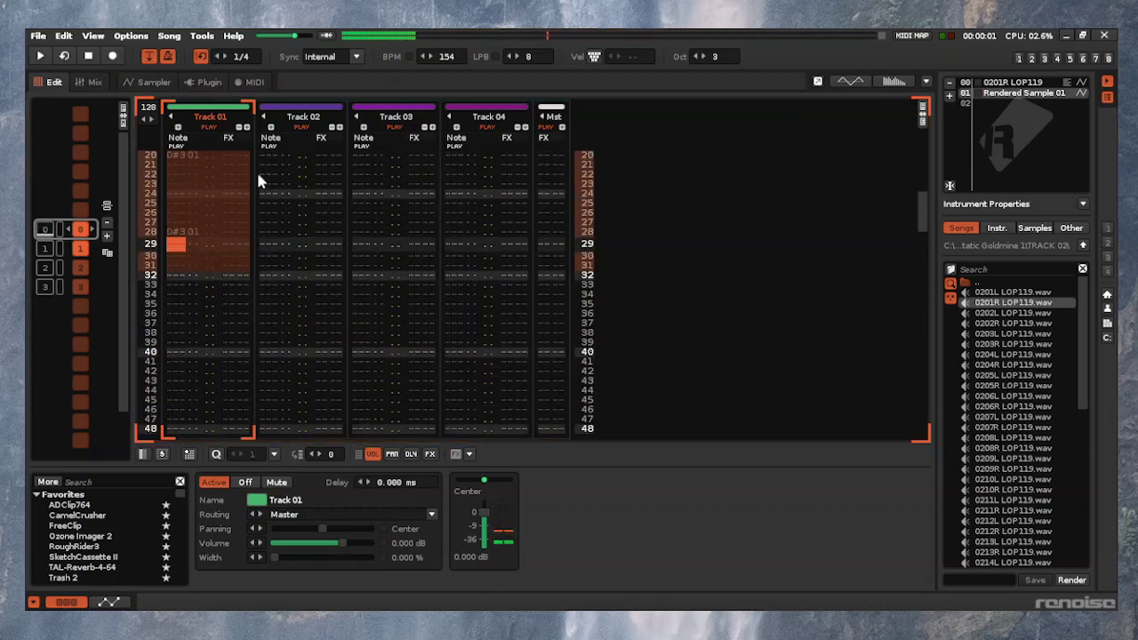
Turn off the block loop, set the edit step to 2 and enter a C#3 note of instrument 01 at line 32 of Track 01
{"action": "key", "text": "space"}
{"action": "key", "text": "Up"}
{"action": "key", "text": "Up"}
{"action": "key", "text": "Up"}
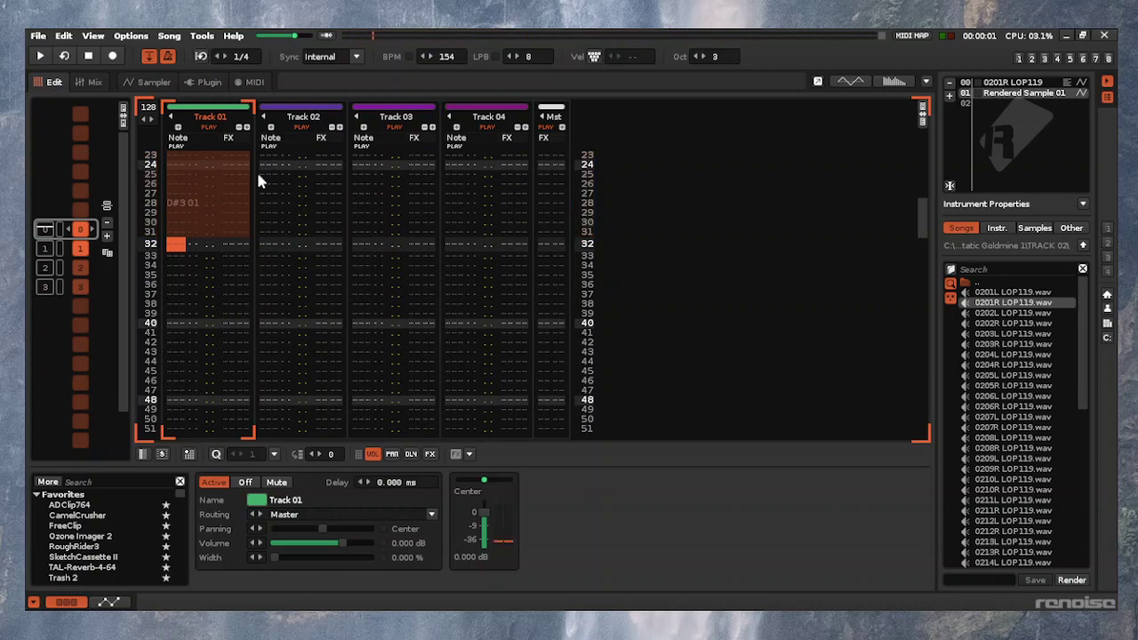
{"action": "key", "text": "d"}
{"action": "key", "text": "Escape"}
{"action": "key", "text": "s"}
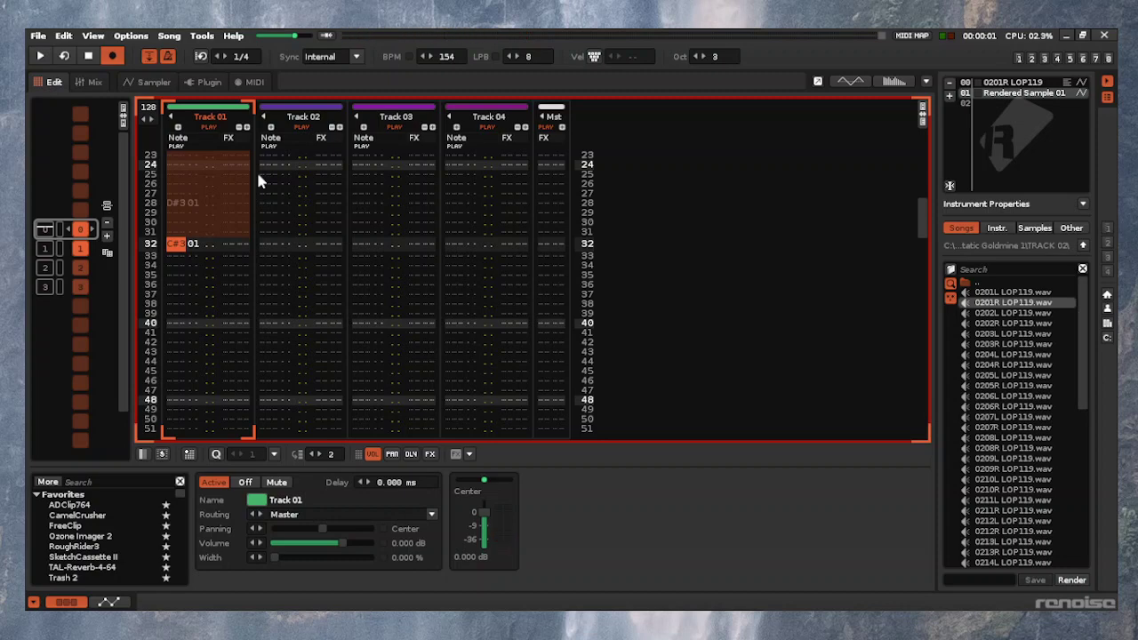
Leave edit mode and audition the C#3 slice of Rendered Sample 01 twice
{"action": "key", "text": "Escape"}
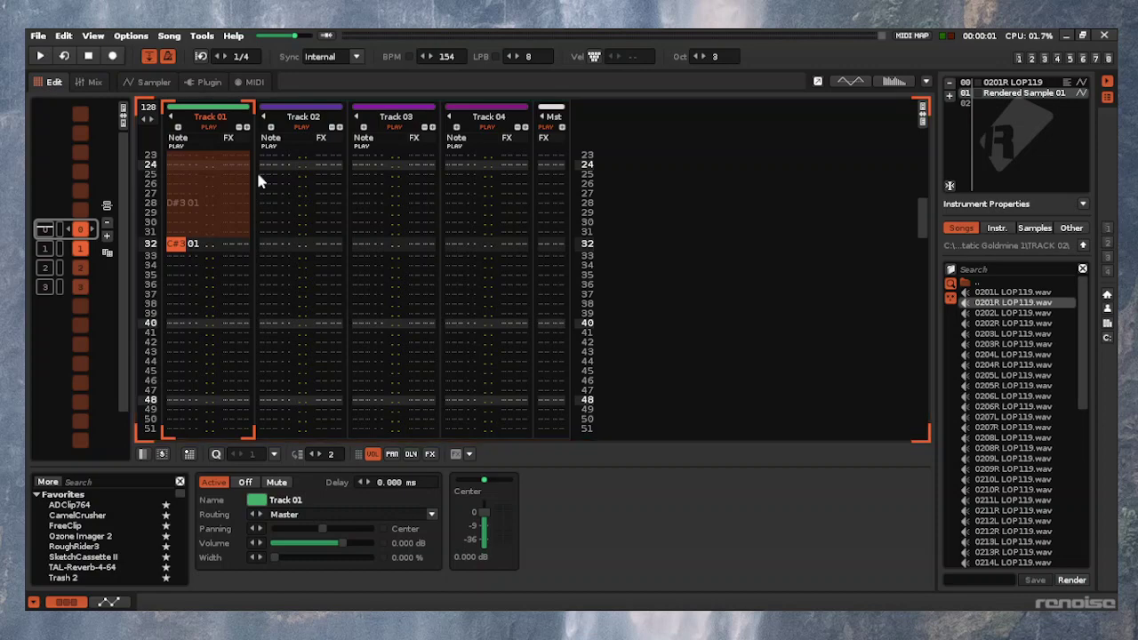
{"action": "key", "text": "s"}
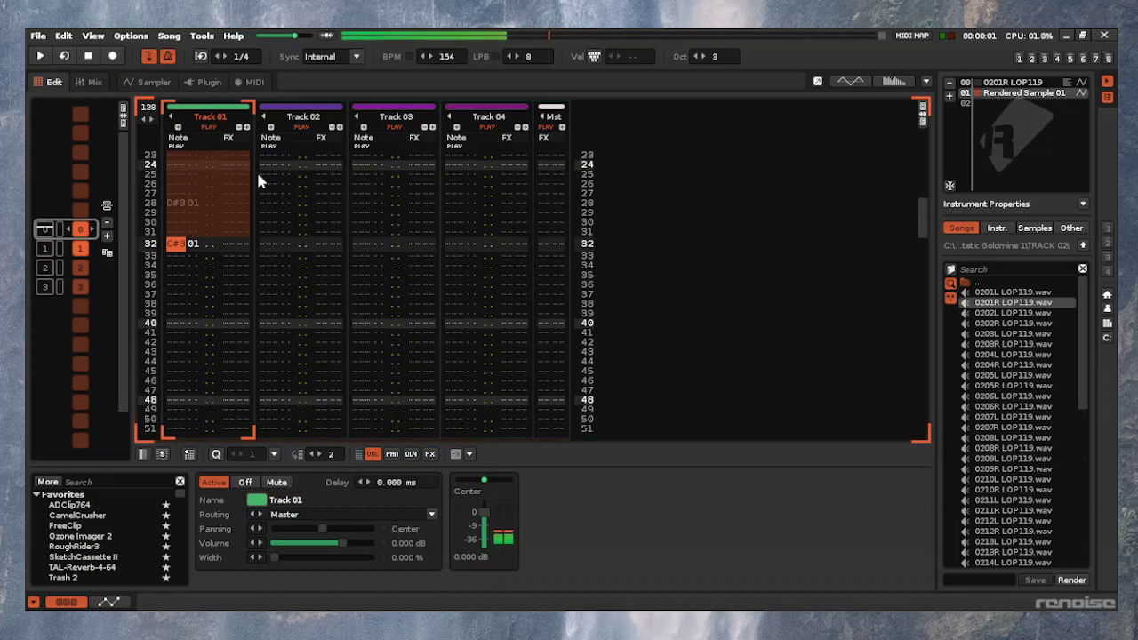
{"action": "key", "text": "s"}
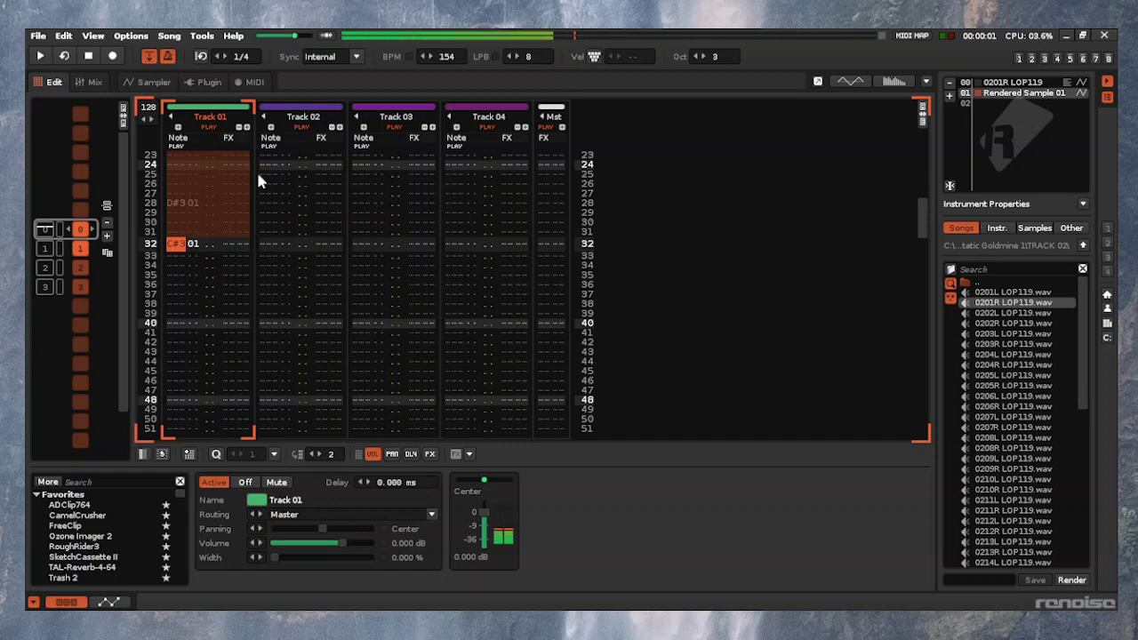
Turn edit mode back on and replace the C#3 note at line 32 of Track 01 with F-3 of instrument 01
{"action": "key", "text": "Escape"}
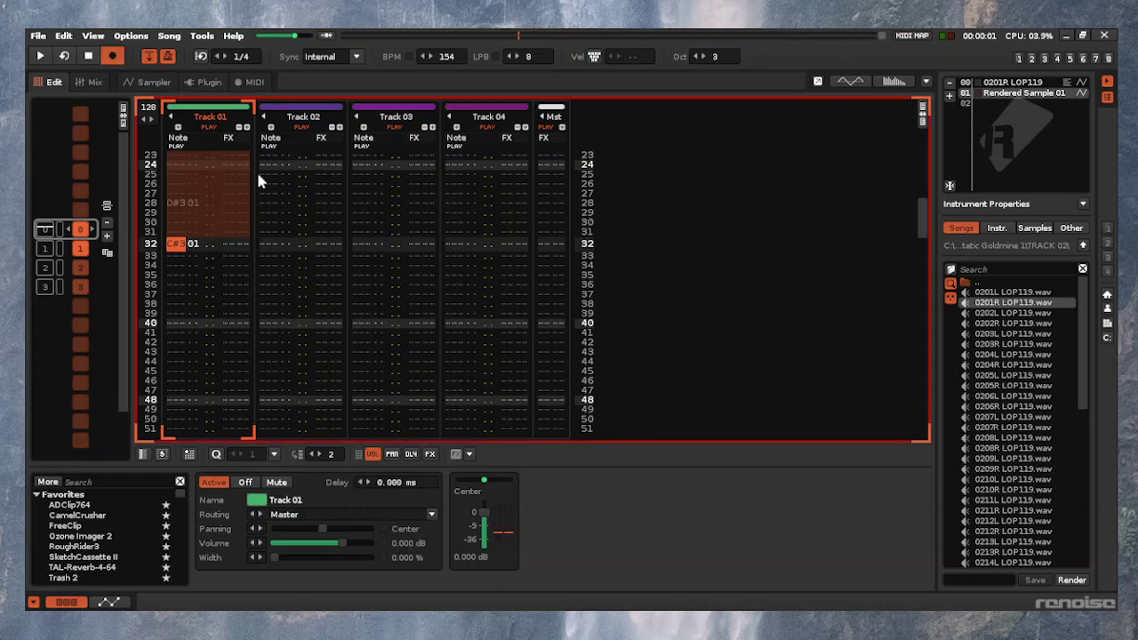
{"action": "key", "text": "v"}
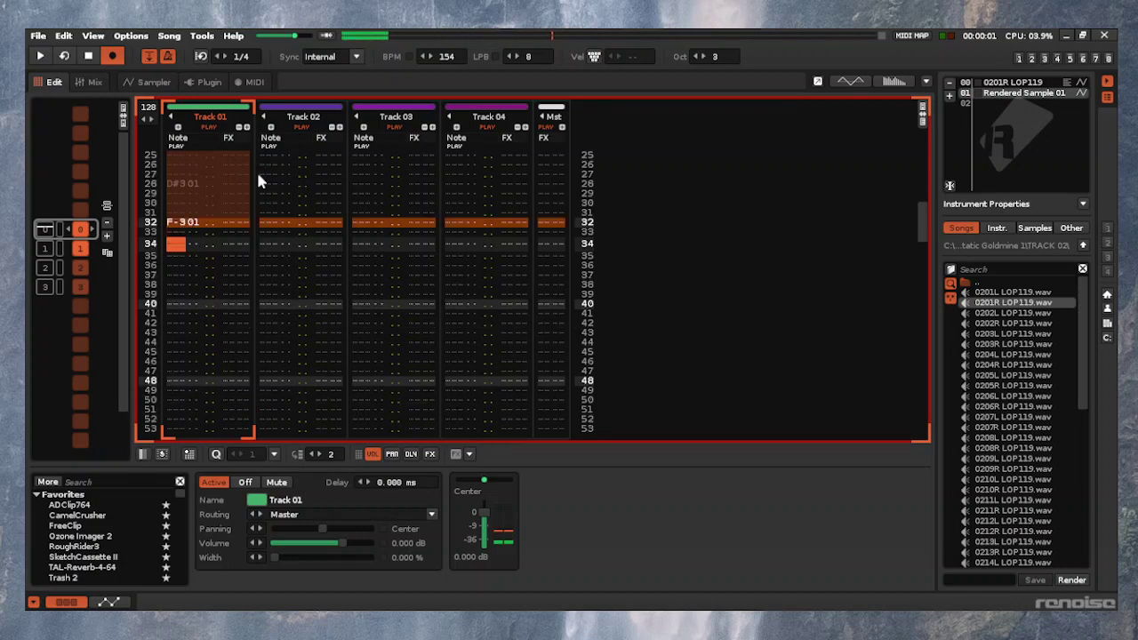
Play the pattern and loop the quarter block covering lines 32 to 63
{"action": "key", "text": "space"}
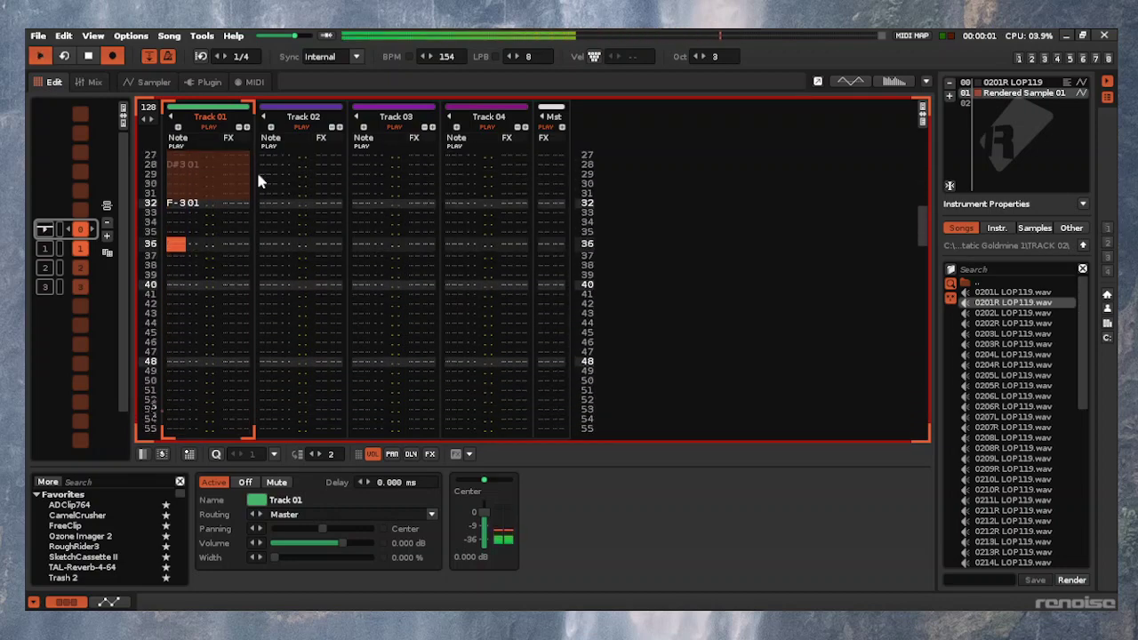
{"action": "key", "text": "space"}
{"action": "key", "text": "KP_Enter"}
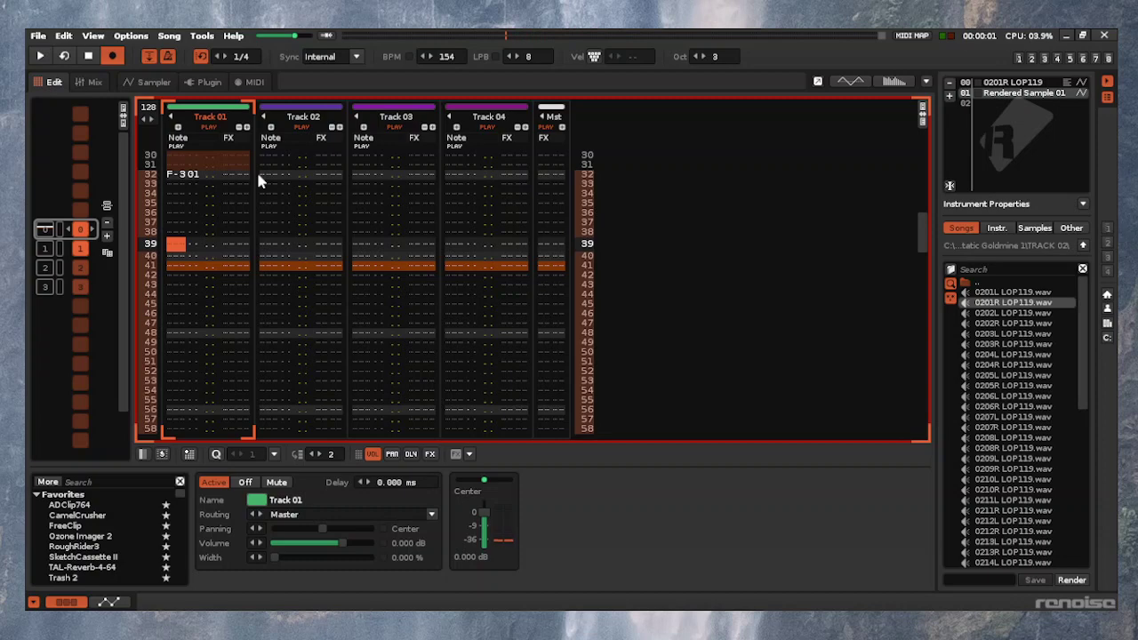
{"action": "key", "text": "space"}
{"action": "key", "text": "space"}
Enter an F-3 note with instrument 01 at line 44 of Track 01 and play the loop
{"action": "key", "text": "Up"}
{"action": "key", "text": "Up"}
{"action": "key", "text": "Up"}
{"action": "key", "text": "Up"}
{"action": "key", "text": "Up"}
{"action": "key", "text": "Up"}
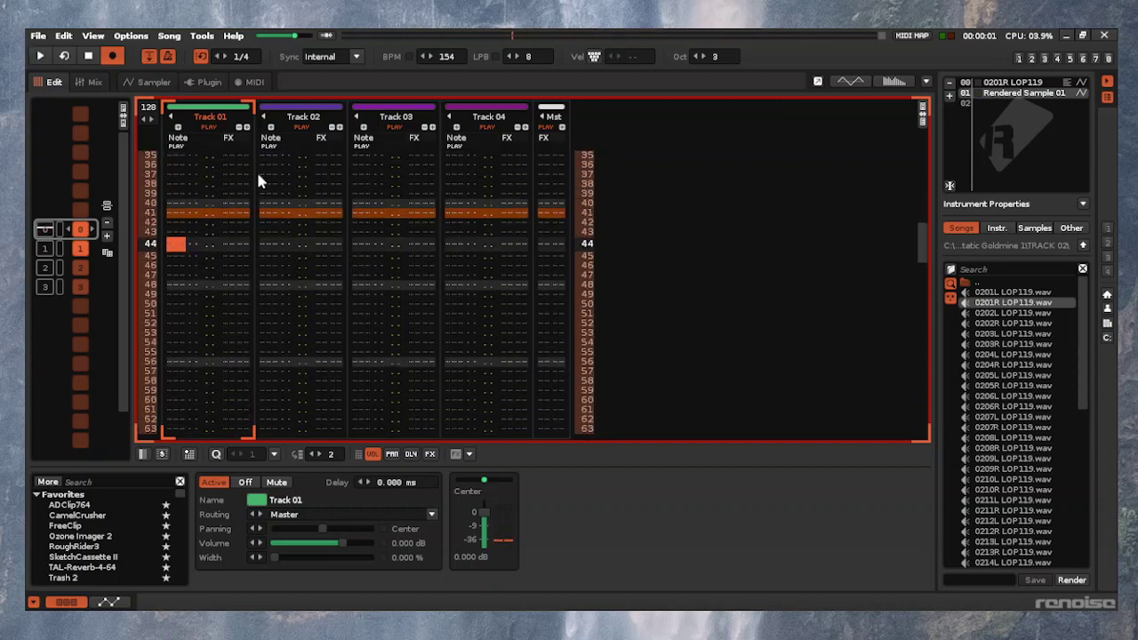
{"action": "key", "text": "v"}
{"action": "key", "text": "Up"}
{"action": "key", "text": "Up"}
{"action": "key", "text": "space"}
{"action": "key", "text": "space"}
Enter a D-3 note with instrument 01 at line 48 of Track 01
{"action": "key", "text": "Up"}
{"action": "key", "text": "Up"}
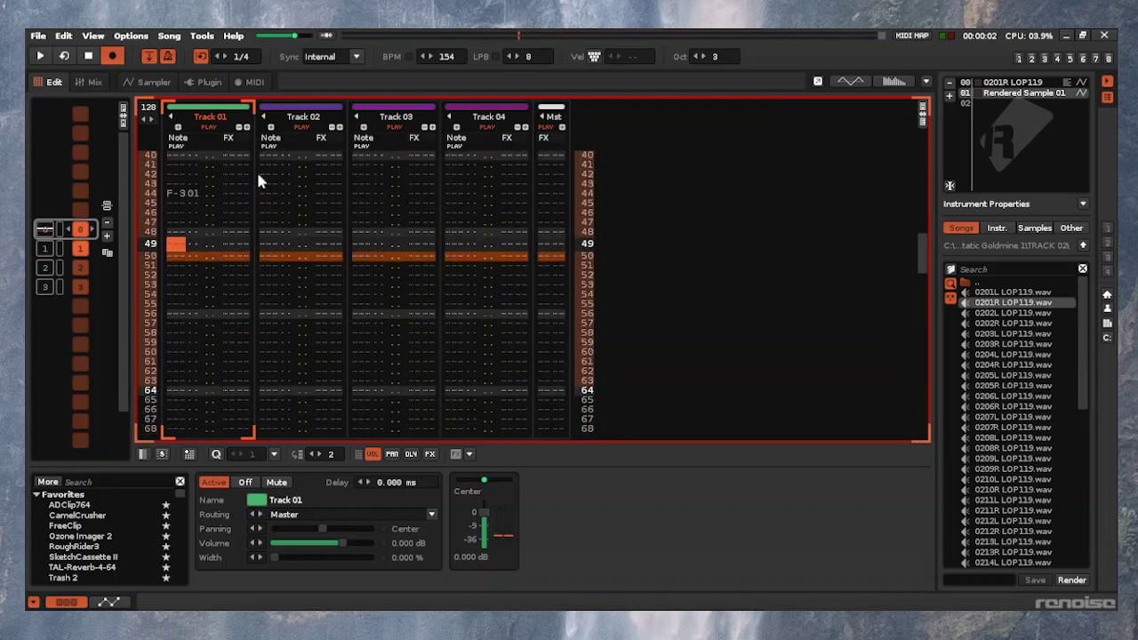
{"action": "key", "text": "Down"}
{"action": "key", "text": "Up"}
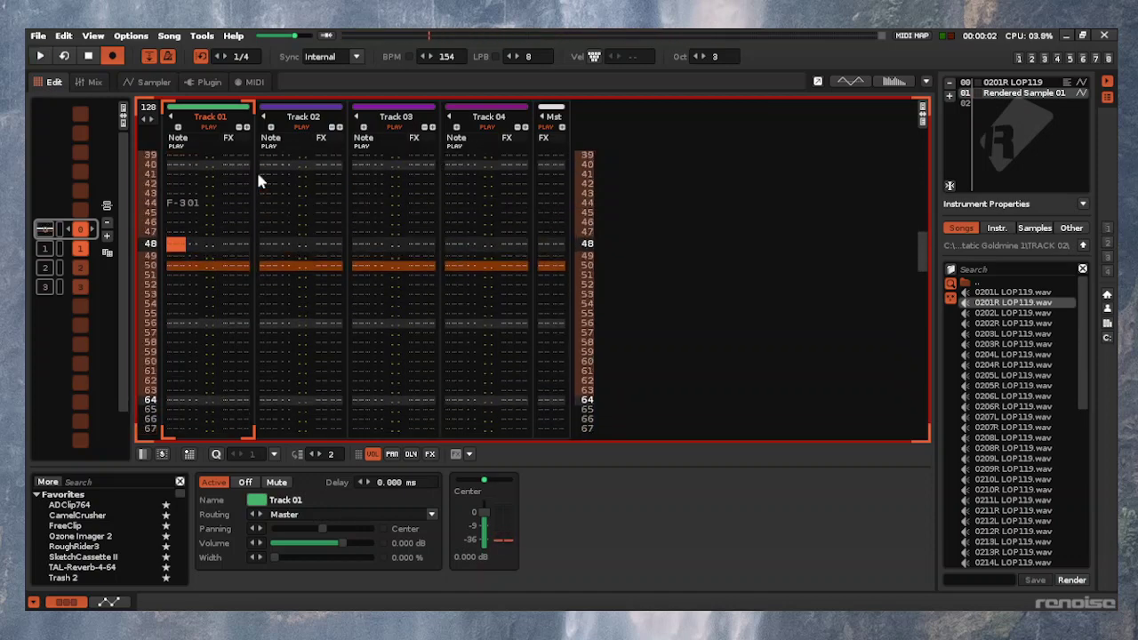
{"action": "key", "text": "x"}
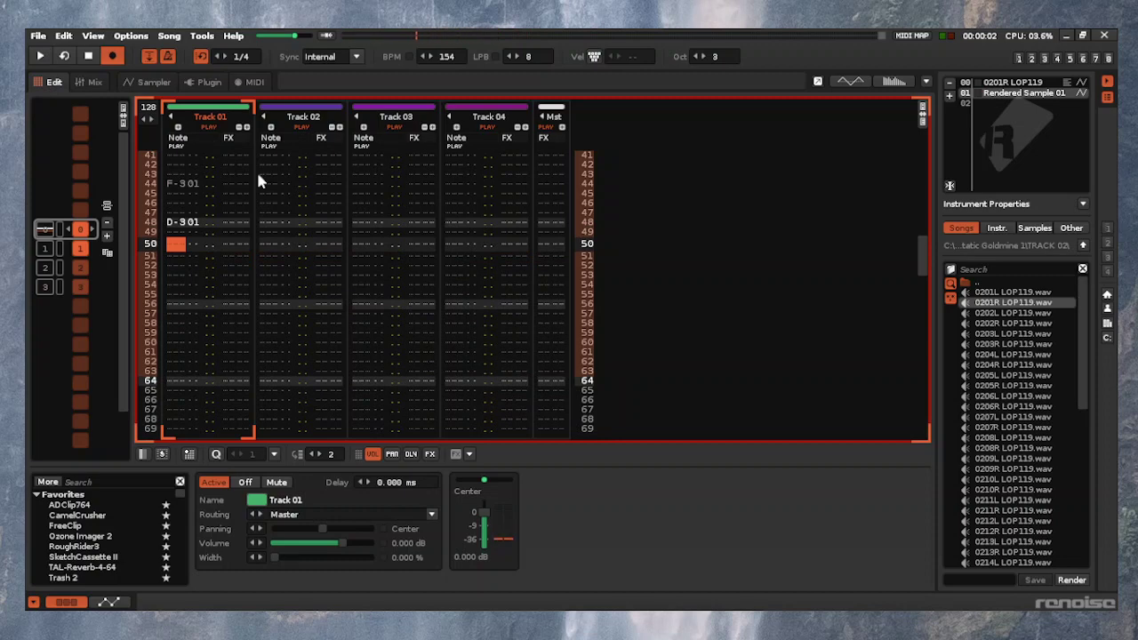
Set the edit step to 4, enter D-3 at lines 52 and 56 and F-3 at line 60, and play the loop
{"action": "key", "text": "ctrl+4"}
{"action": "key", "text": "Up"}
{"action": "key", "text": "Up"}
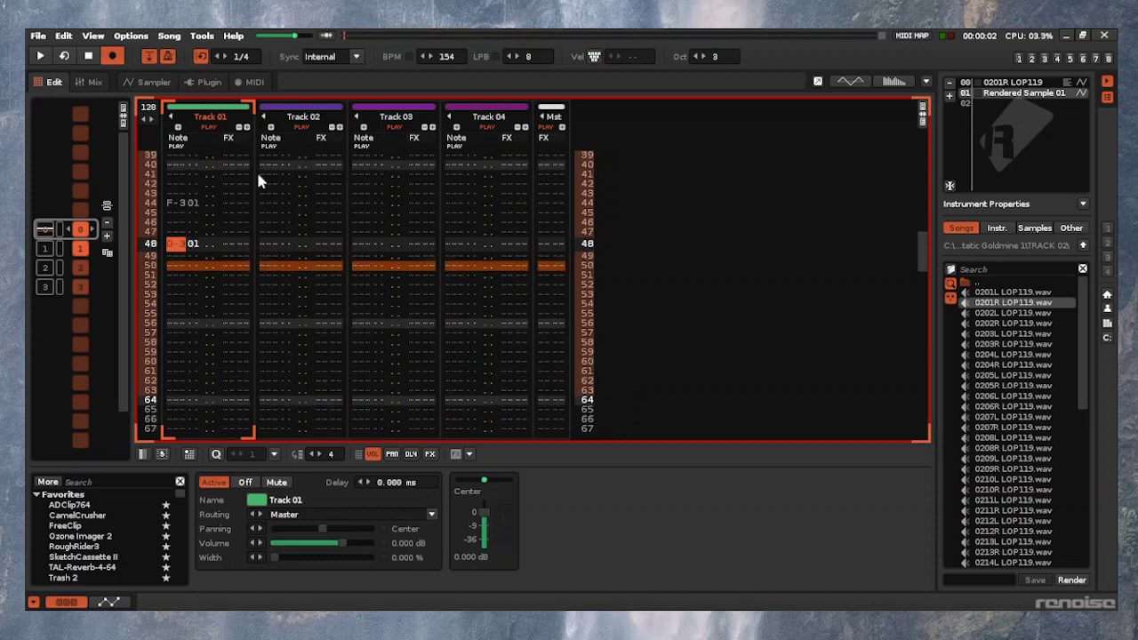
{"action": "key", "text": "Down"}
{"action": "key", "text": "Down"}
{"action": "key", "text": "Down"}
{"action": "key", "text": "Down"}
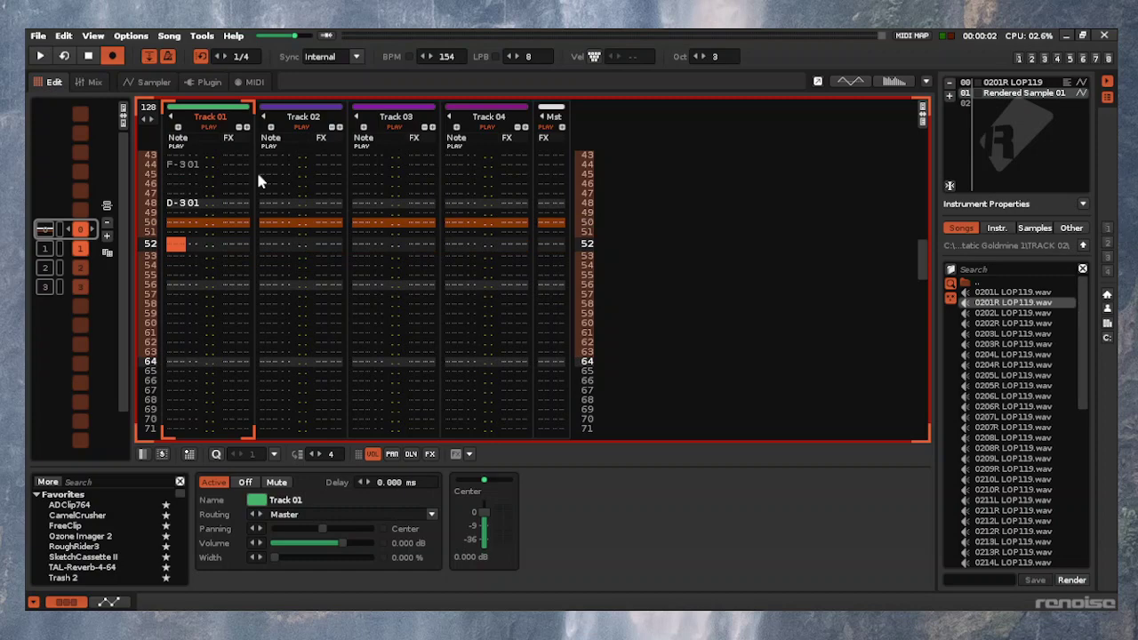
{"action": "key", "text": "x"}
{"action": "key", "text": "x"}
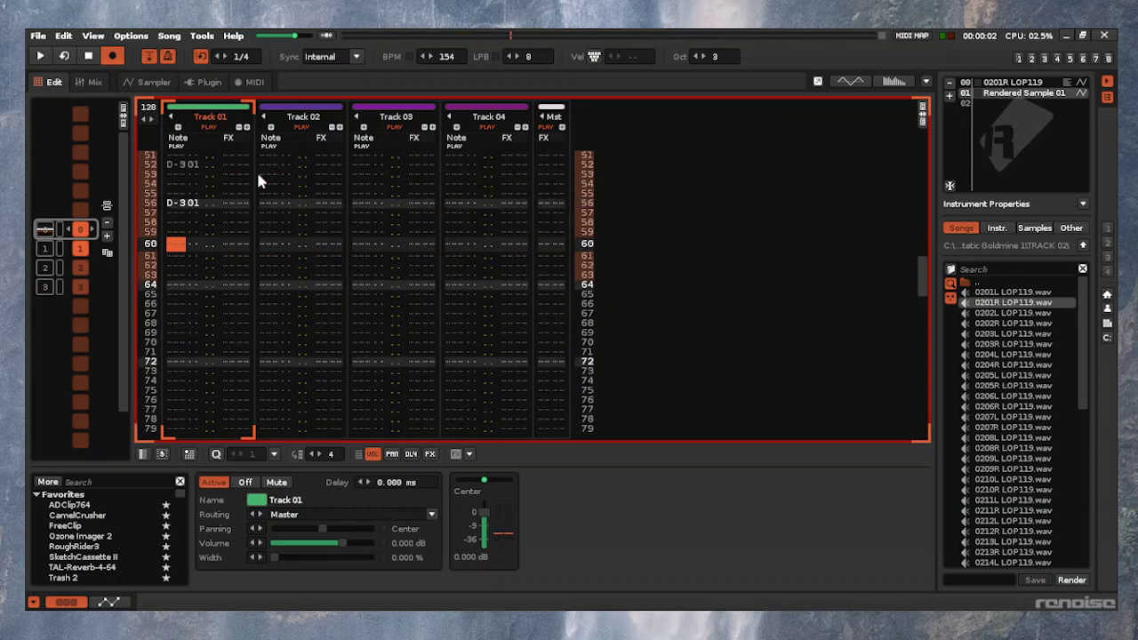
{"action": "key", "text": "v"}
{"action": "key", "text": "space"}
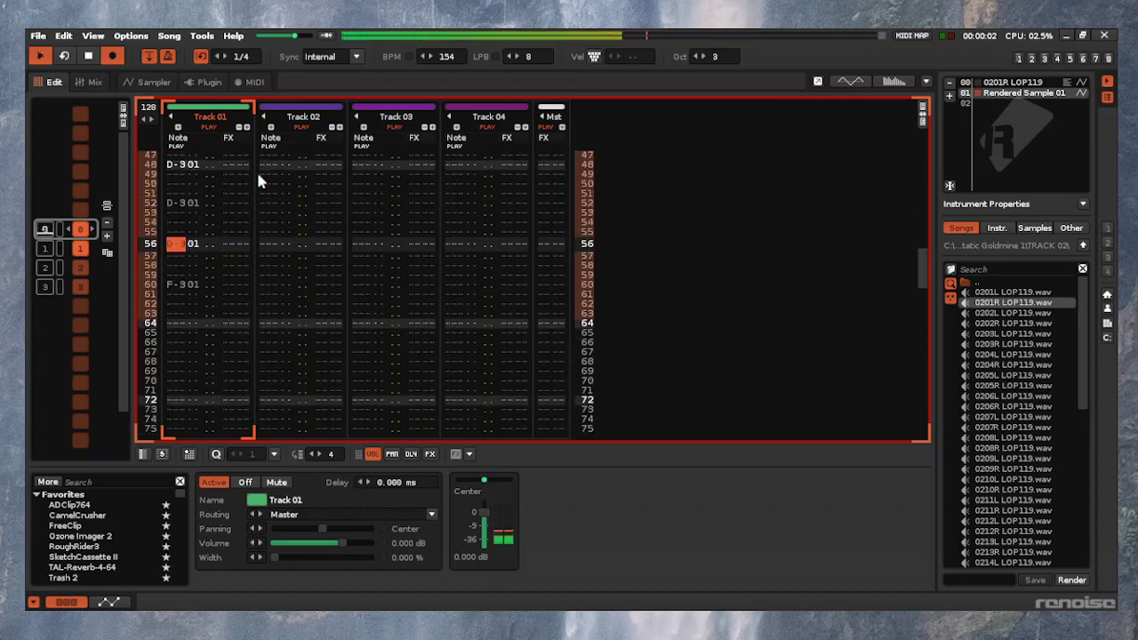
{"action": "key", "text": "space"}
Enter a D-3 note with instrument 01 at line 36 of Track 01 and play the loop
{"action": "key", "text": "Up"}
{"action": "key", "text": "Up"}
{"action": "key", "text": "Up"}
{"action": "key", "text": "Up"}
{"action": "key", "text": "Up"}
{"action": "key", "text": "Up"}
{"action": "key", "text": "Up"}
{"action": "key", "text": "Up"}
{"action": "key", "text": "Up"}
{"action": "key", "text": "Up"}
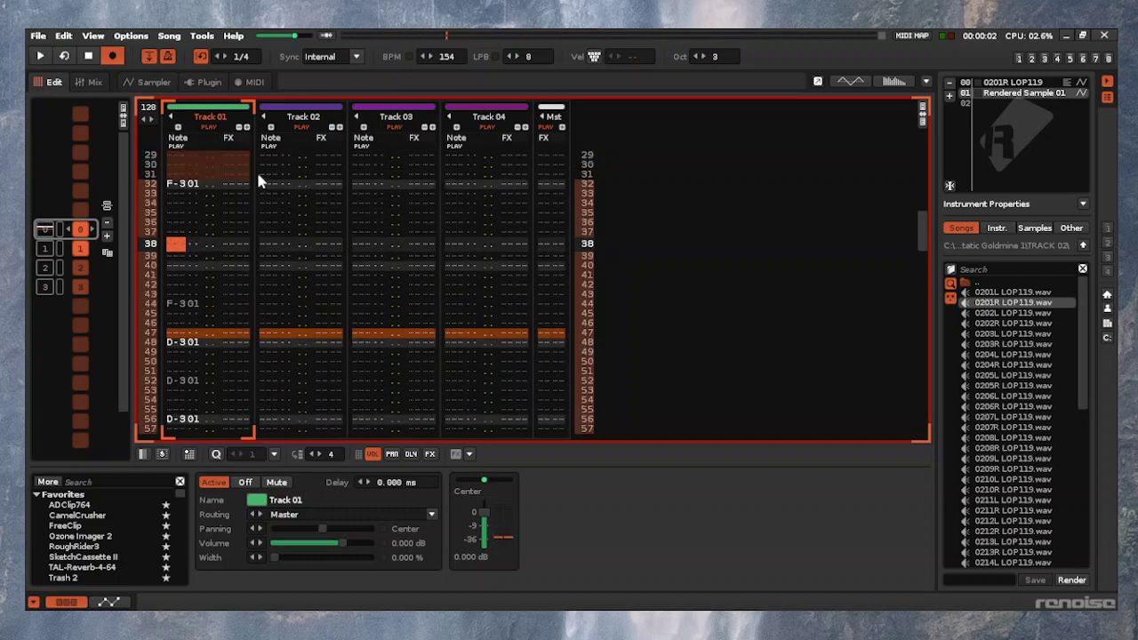
{"action": "key", "text": "Up"}
{"action": "key", "text": "x"}
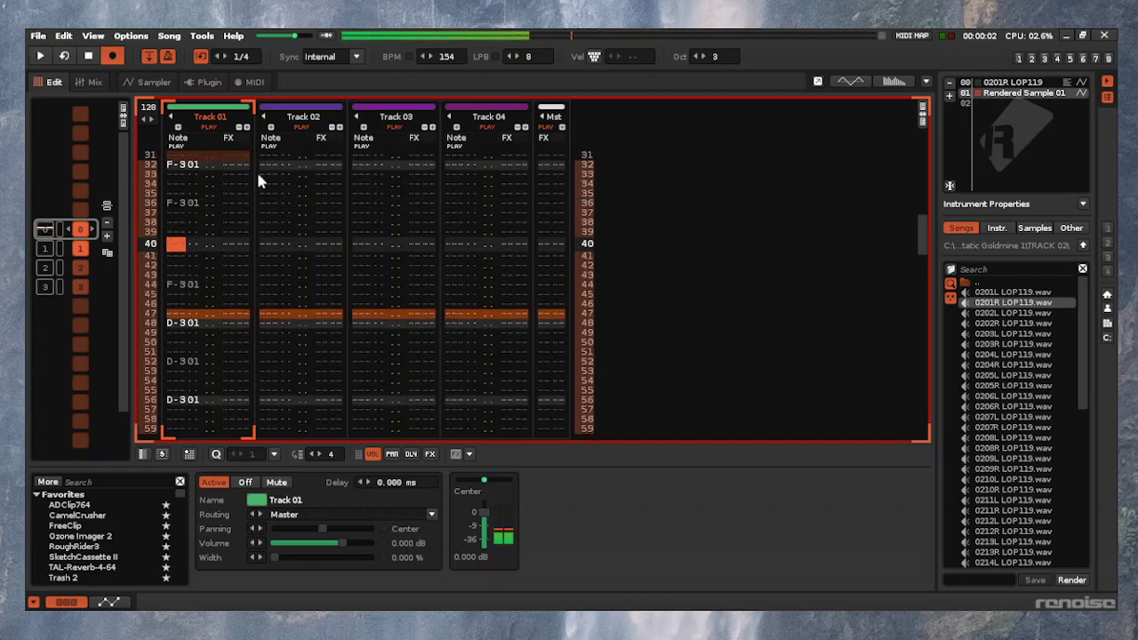
{"action": "key", "text": "space"}
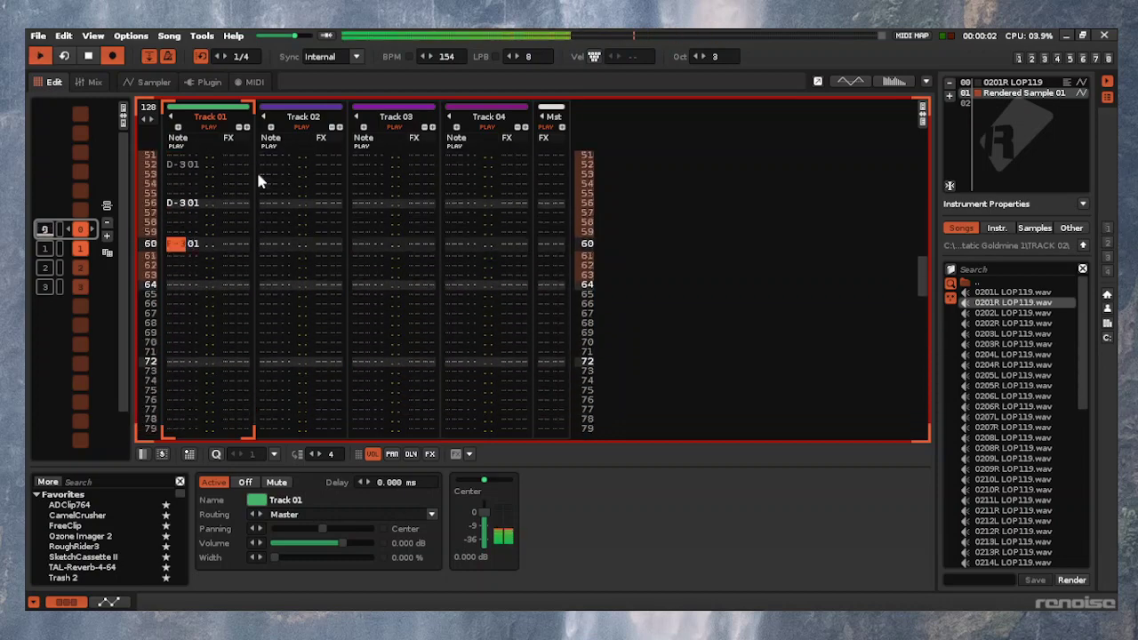
{"action": "key", "text": "space"}
Delete the F-3 note at line 44 of Track 01 and play the loop again
{"action": "key", "text": "Up"}
{"action": "key", "text": "Up"}
{"action": "key", "text": "Up"}
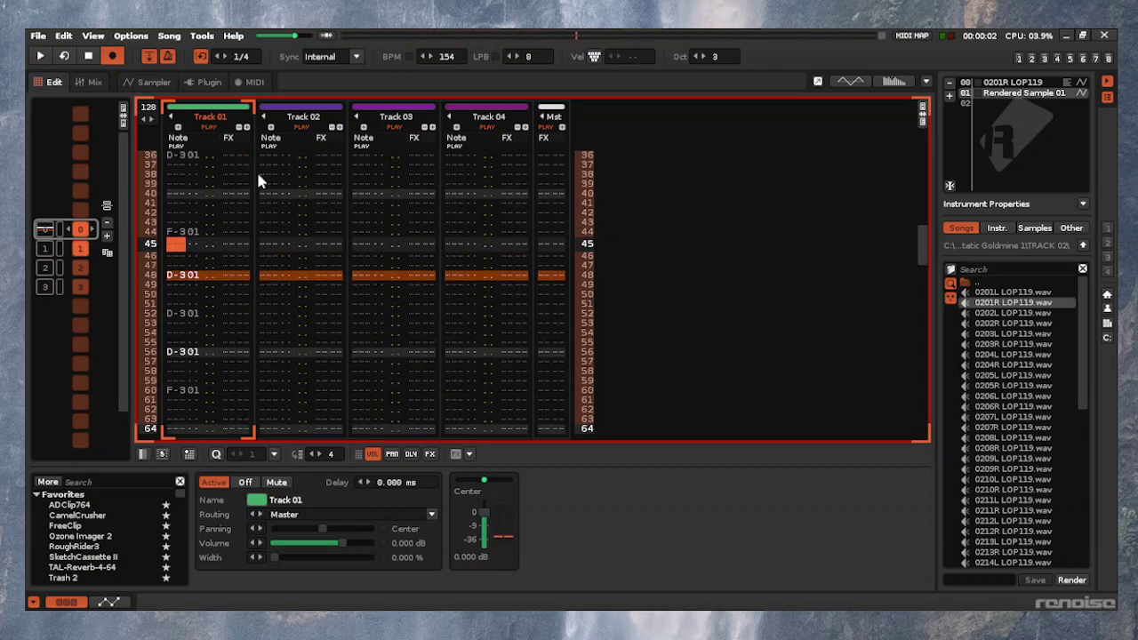
{"action": "key", "text": "space"}
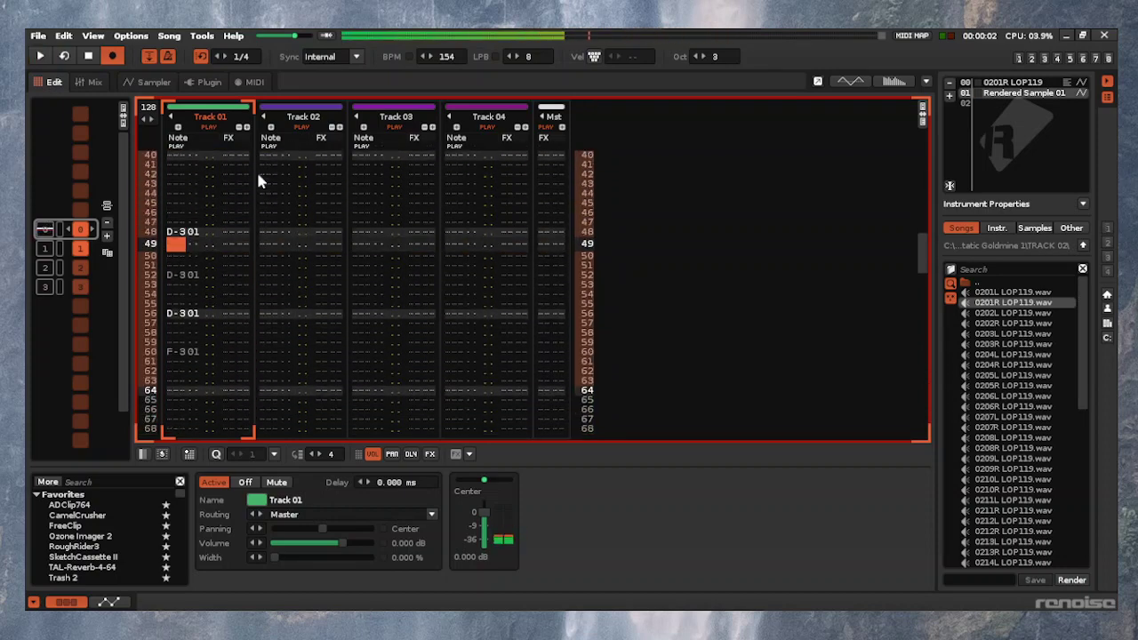
{"action": "key", "text": "space"}
Select lines 32 to 63 of Track 01 and clear all their notes
{"action": "key", "text": "Down"}
{"action": "key", "text": "Down"}
{"action": "key", "text": "Down"}
{"action": "key", "text": "Down"}
{"action": "key", "text": "Down"}
{"action": "key", "text": "Down"}
{"action": "key", "text": "Down"}
{"action": "key", "text": "Down"}
{"action": "key", "text": "Down"}
{"action": "key", "text": "Down"}
{"action": "key", "text": "Down"}
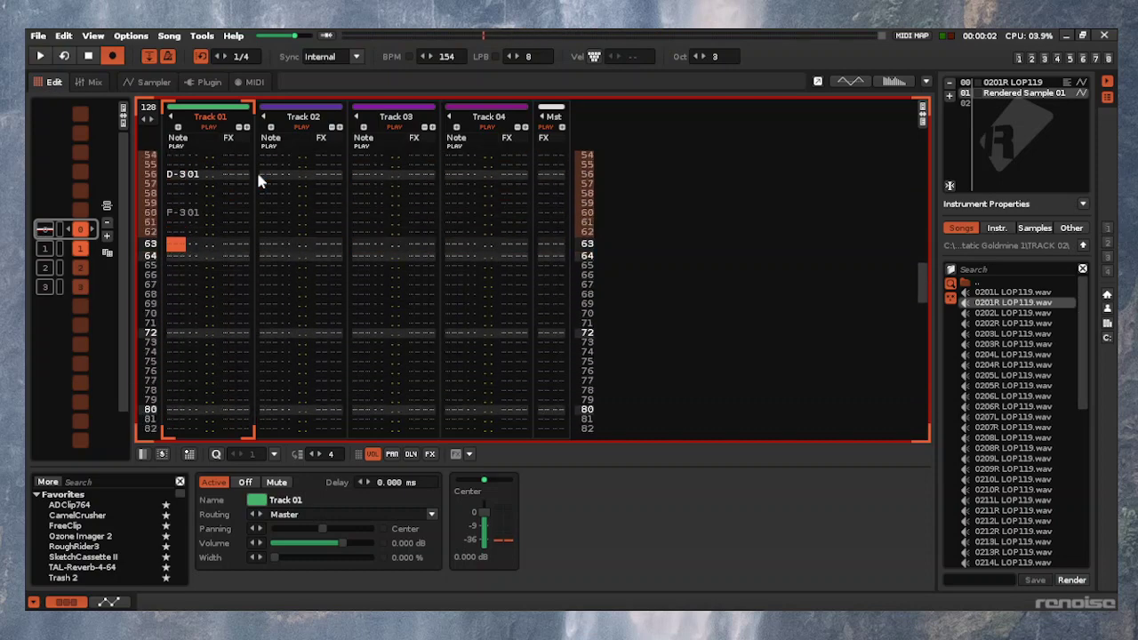
{"action": "key", "text": "shift+Up"}
{"action": "key", "text": "shift+Up"}
{"action": "key", "text": "shift+Up"}
{"action": "key", "text": "shift+Up"}
{"action": "key", "text": "shift+Up"}
{"action": "key", "text": "shift+Up"}
{"action": "key", "text": "shift+Up"}
{"action": "key", "text": "shift+Up"}
{"action": "key", "text": "shift+Up"}
{"action": "key", "text": "shift+Up"}
{"action": "key", "text": "shift+Up"}
{"action": "key", "text": "shift+Up"}
{"action": "key", "text": "shift+Up"}
{"action": "key", "text": "shift+Up"}
{"action": "key", "text": "shift+Up"}
{"action": "key", "text": "shift+Up"}
{"action": "key", "text": "shift+Up"}
{"action": "key", "text": "shift+Up"}
{"action": "key", "text": "shift+Up"}
{"action": "key", "text": "shift+Up"}
{"action": "key", "text": "shift+Up"}
{"action": "key", "text": "shift+Up"}
{"action": "key", "text": "shift+Up"}
{"action": "key", "text": "shift+Up"}
{"action": "key", "text": "shift+Up"}
{"action": "key", "text": "shift+Up"}
{"action": "key", "text": "shift+Up"}
{"action": "key", "text": "shift+Up"}
{"action": "key", "text": "shift+Up"}
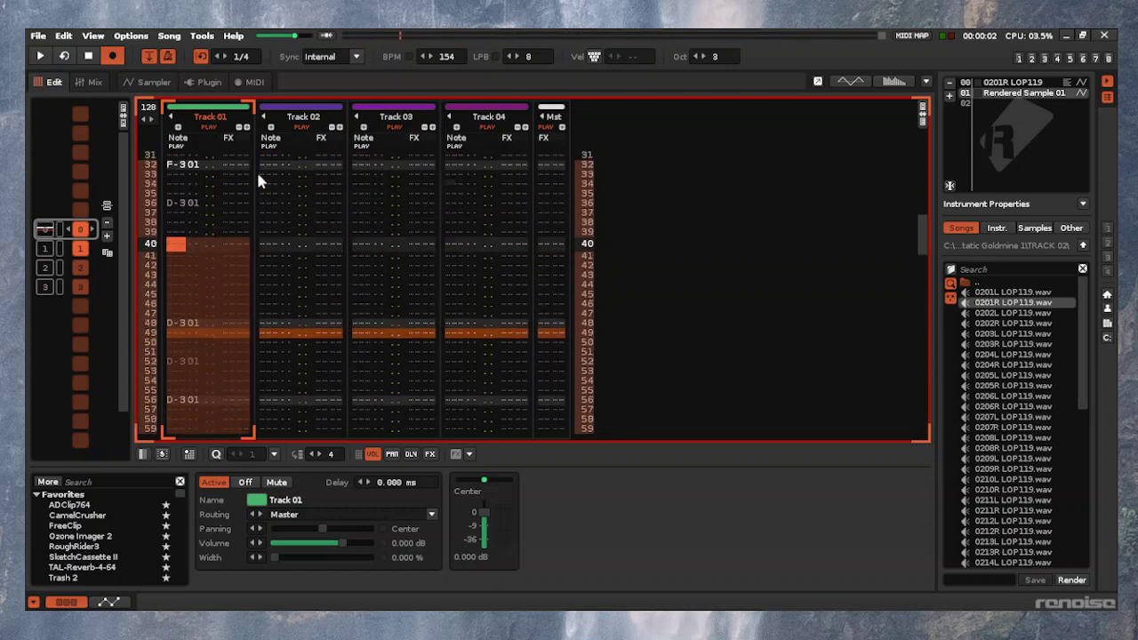
{"action": "key", "text": "shift+Up"}
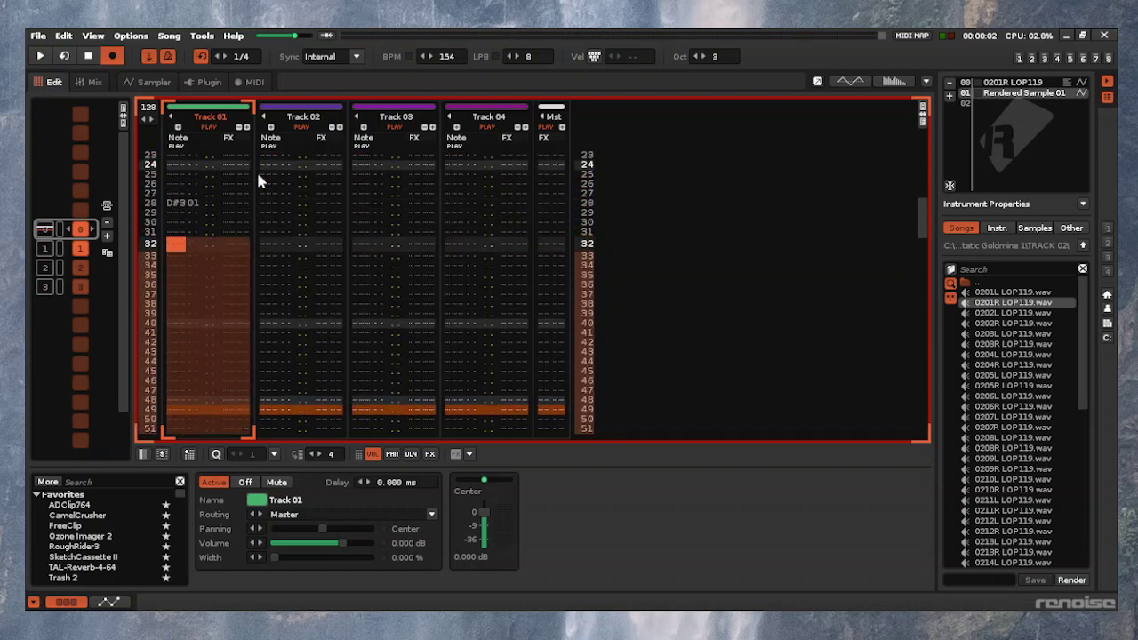
Enter C#3 at line 32 and D#3 at line 40 of Track 01 with instrument 01, and play the loop
{"action": "key", "text": "s"}
{"action": "key", "text": "Down"}
{"action": "key", "text": "Down"}
{"action": "key", "text": "Down"}
{"action": "key", "text": "Down"}
{"action": "key", "text": "Down"}
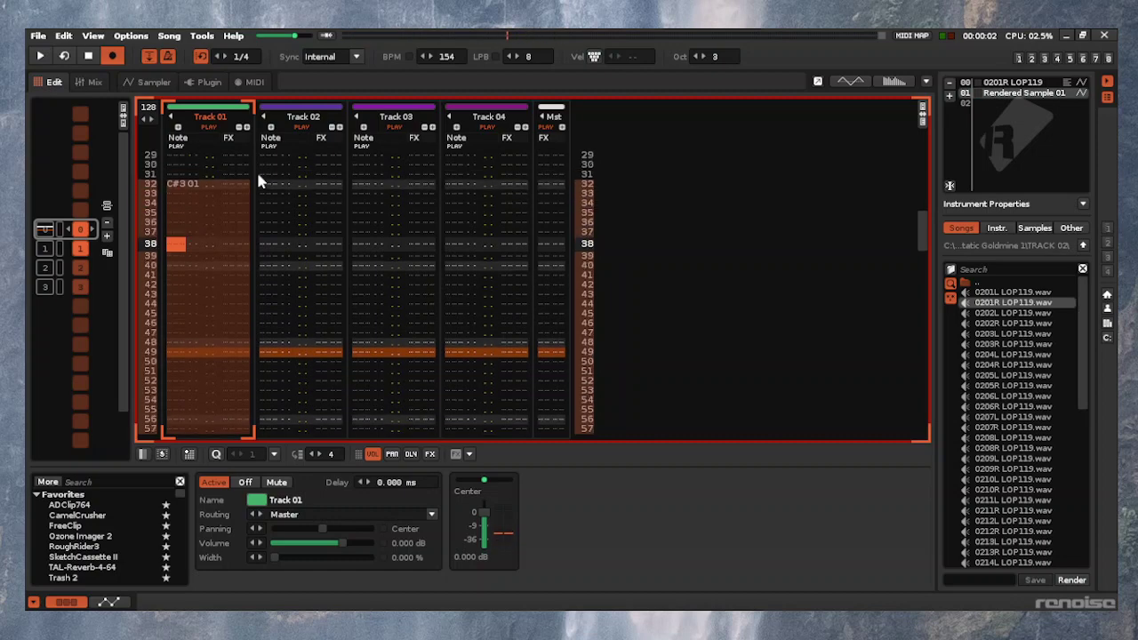
{"action": "key", "text": "Up"}
{"action": "key", "text": "x"}
{"action": "key", "text": "Up"}
{"action": "key", "text": "Up"}
{"action": "key", "text": "Up"}
{"action": "key", "text": "Up"}
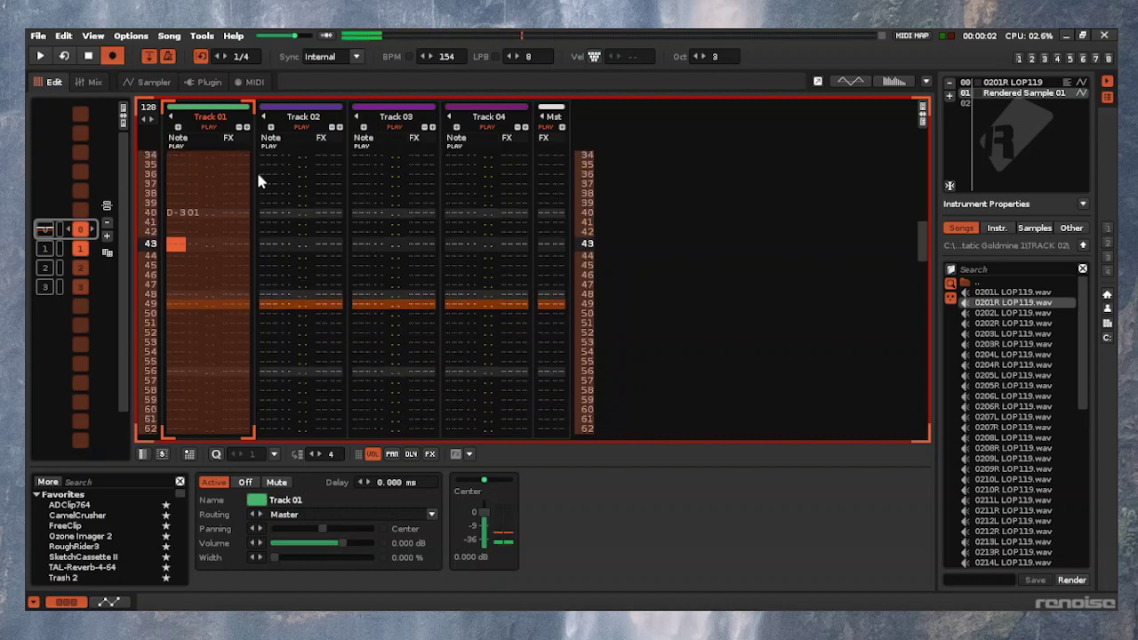
{"action": "key", "text": "d"}
{"action": "key", "text": "space"}
{"action": "key", "text": "space"}
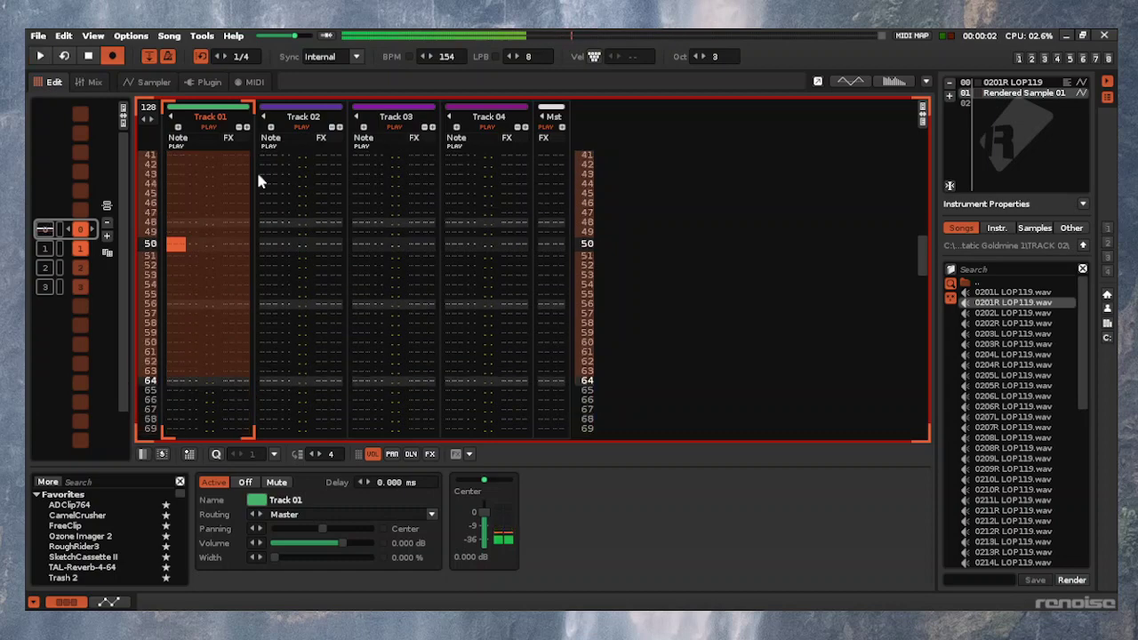
Enter a D#3 note with instrument 01 at line 60 of Track 01 and play the loop
{"action": "key", "text": "Down"}
{"action": "key", "text": "Down"}
{"action": "key", "text": "space"}
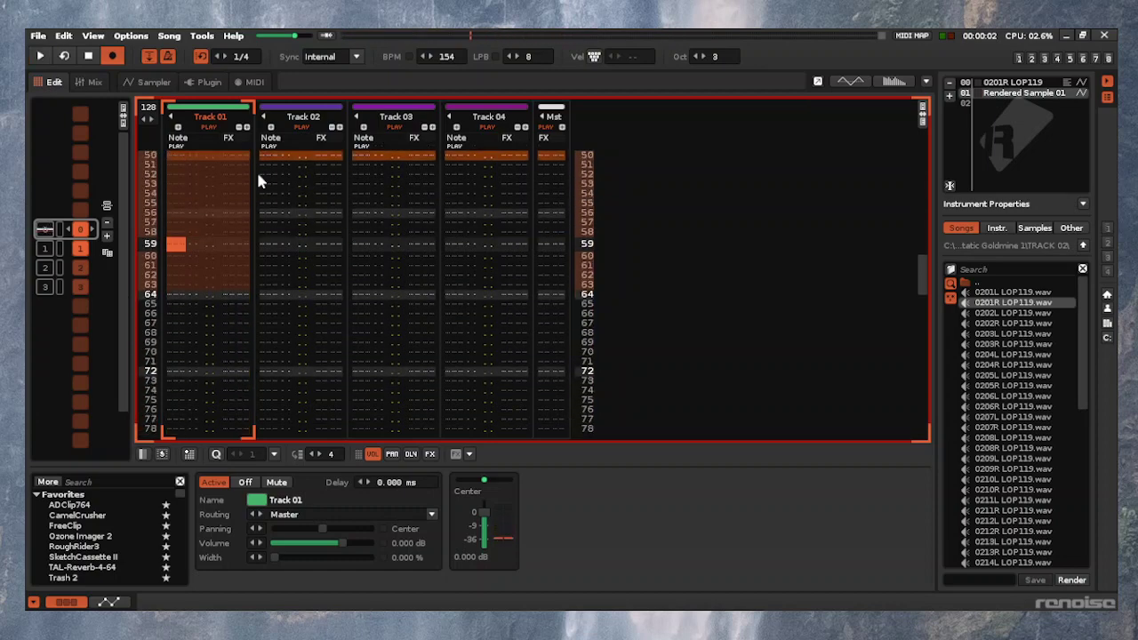
{"action": "key", "text": "space"}
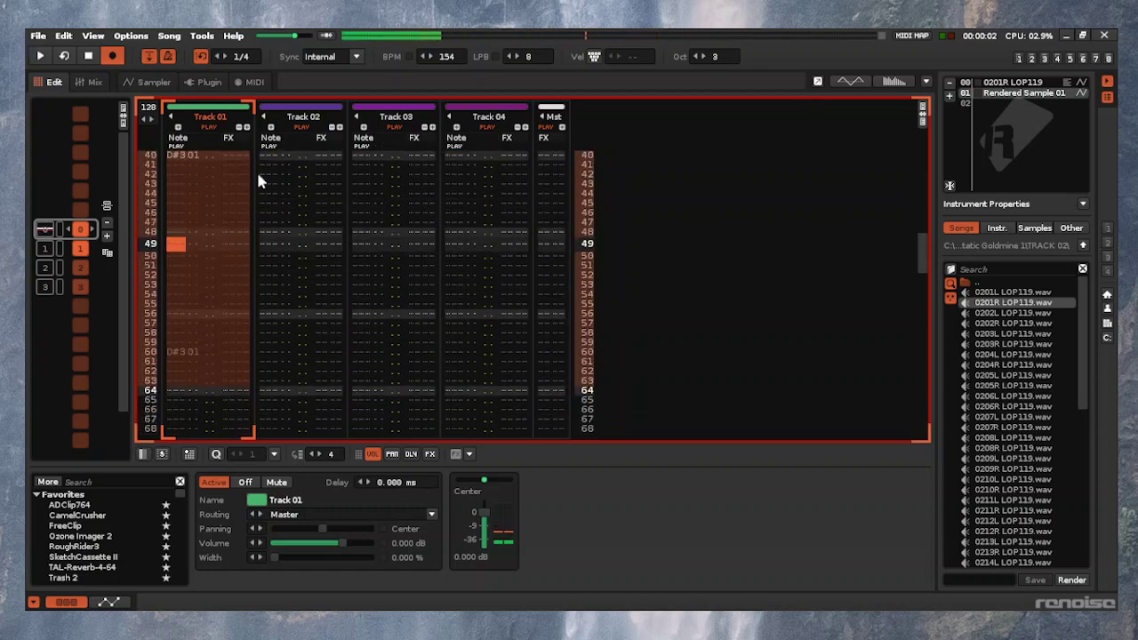
Enter a D-3 note with instrument 01 at line 48 of Track 01 and play the loop
{"action": "key", "text": "Up"}
{"action": "key", "text": "Up"}
{"action": "key", "text": "Up"}
{"action": "key", "text": "Up"}
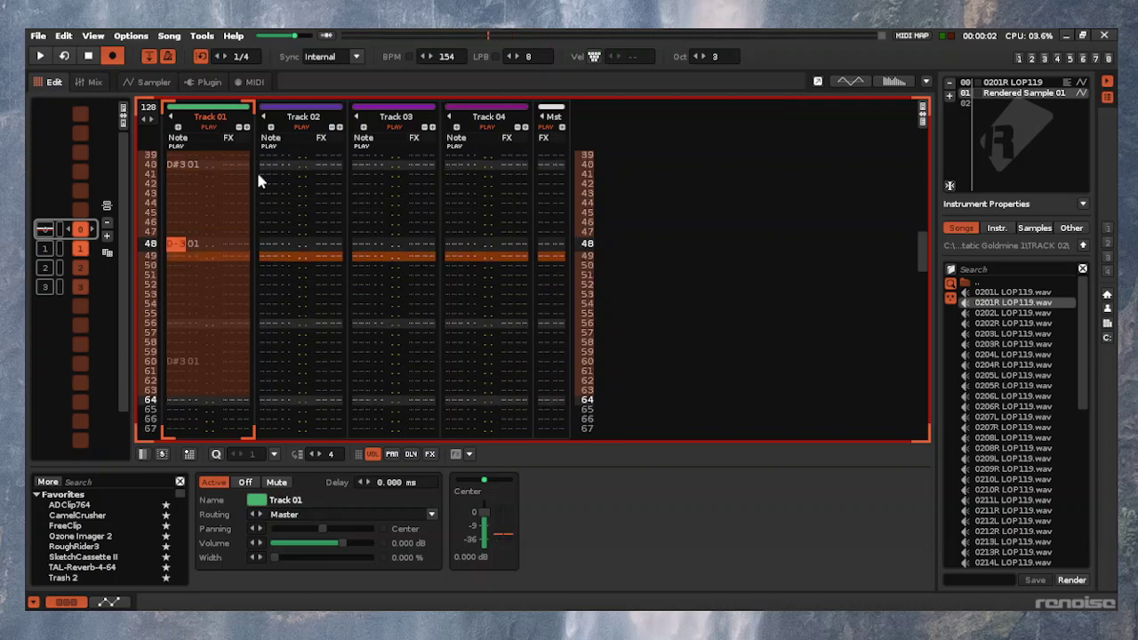
{"action": "key", "text": "space"}
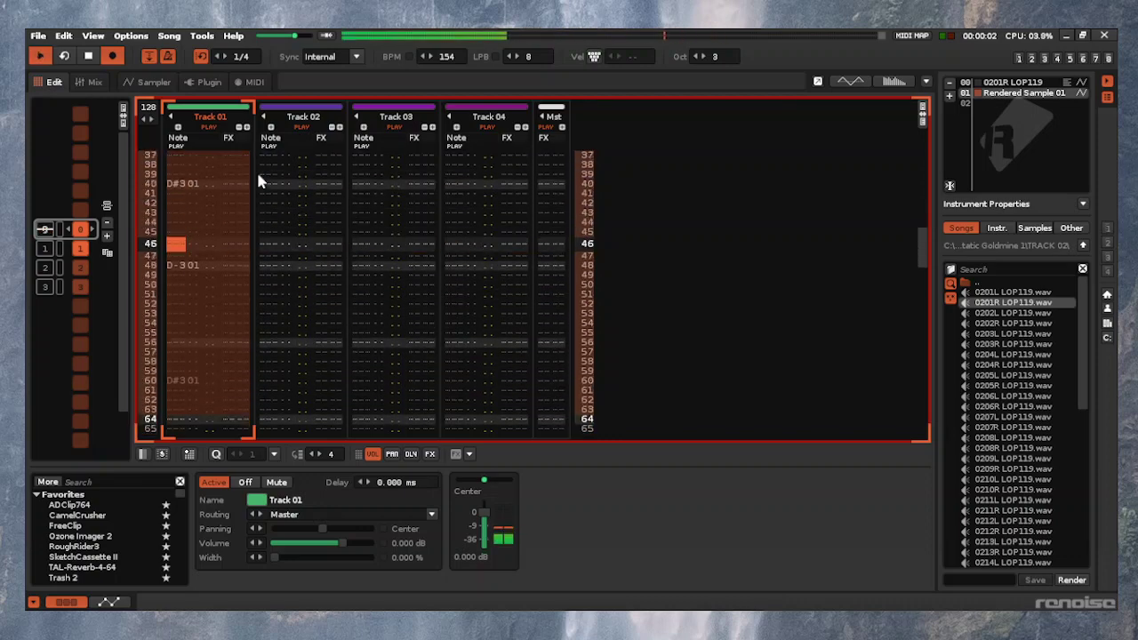
{"action": "key", "text": "space"}
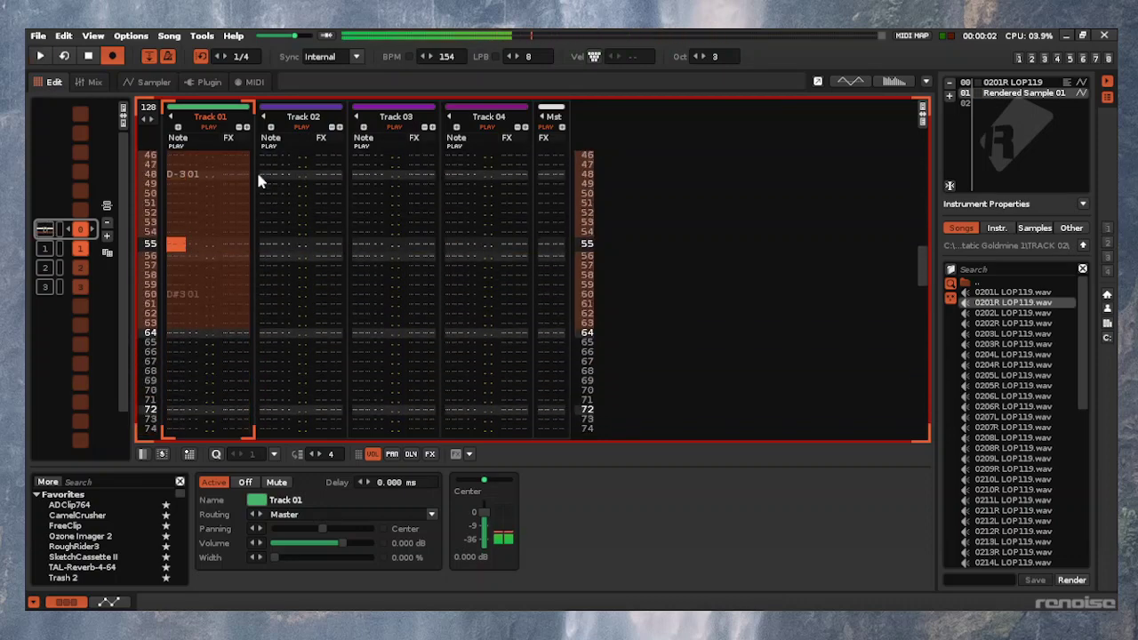
Enter D-3 notes at lines 52 and 56 of Track 01 and play the loop
{"action": "key", "text": "Up"}
{"action": "key", "text": "space"}
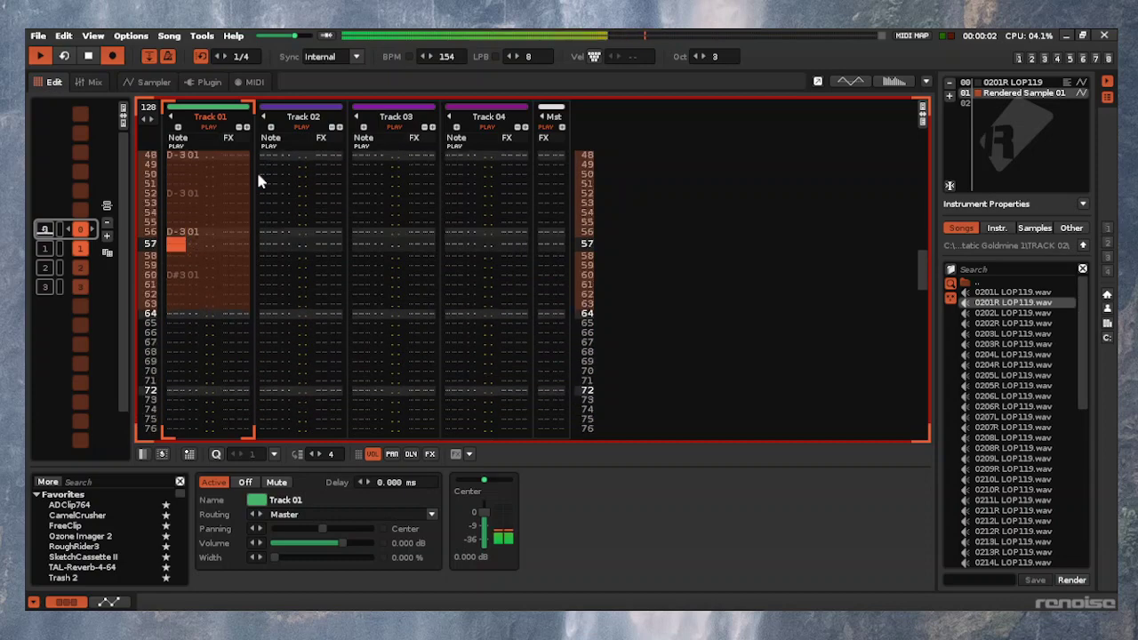
{"action": "key", "text": "space"}
Enter a D-3 note at line 44 of Track 01, set the edit step to 0, and play the loop
{"action": "key", "text": "Up"}
{"action": "key", "text": "Up"}
{"action": "key", "text": "Up"}
{"action": "key", "text": "Up"}
{"action": "key", "text": "Up"}
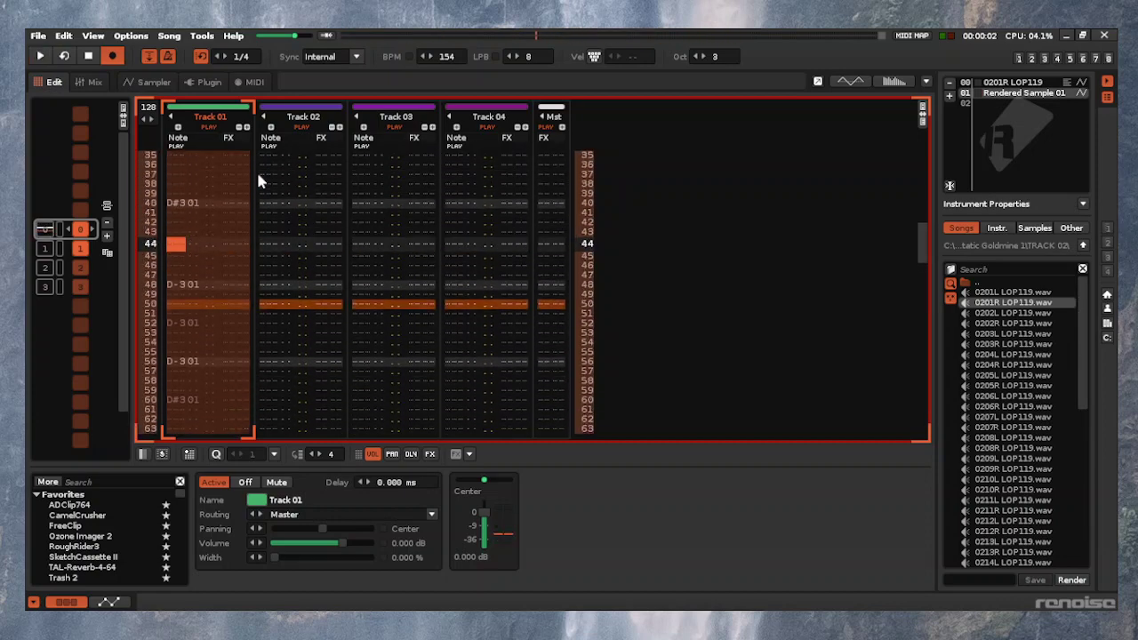
{"action": "key", "text": "Up"}
{"action": "key", "text": "Down"}
{"action": "key", "text": "x"}
{"action": "key", "text": "space"}
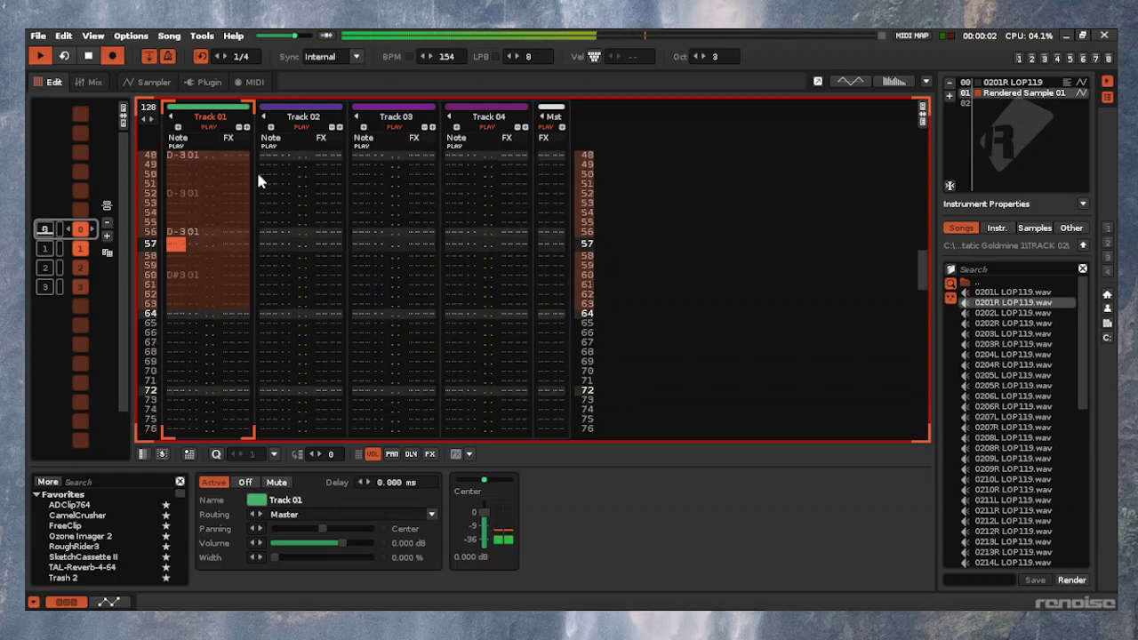
{"action": "key", "text": "space"}
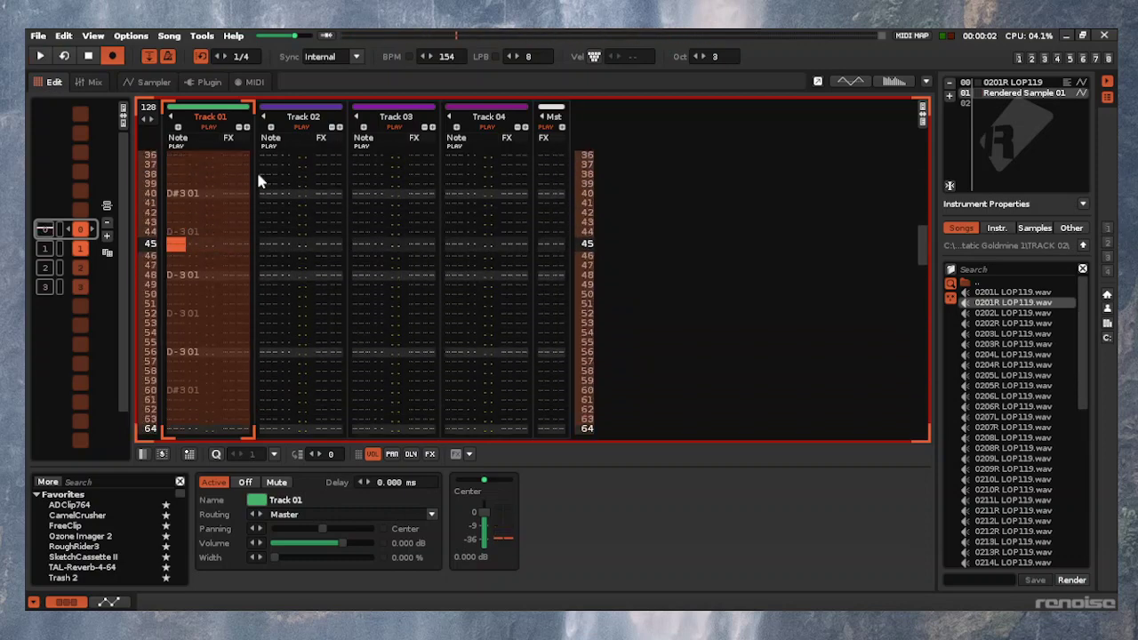
Set the block loop size to 1/2, loop the first half of the pattern, and play it
{"action": "left_click", "coordinate": [219, 56]}
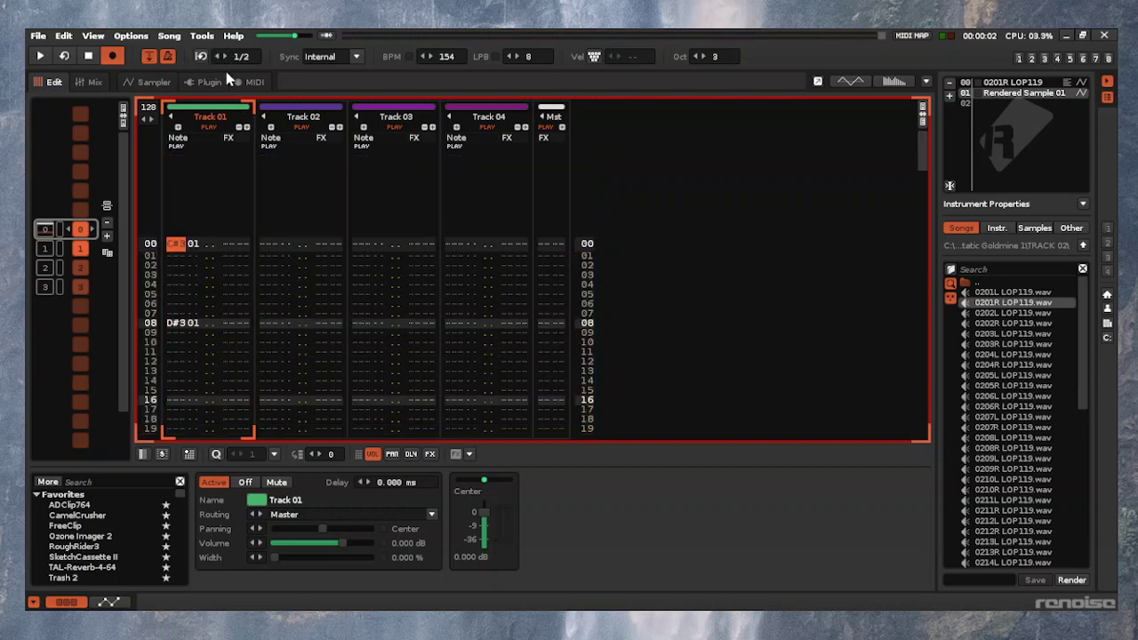
{"action": "key", "text": "space"}
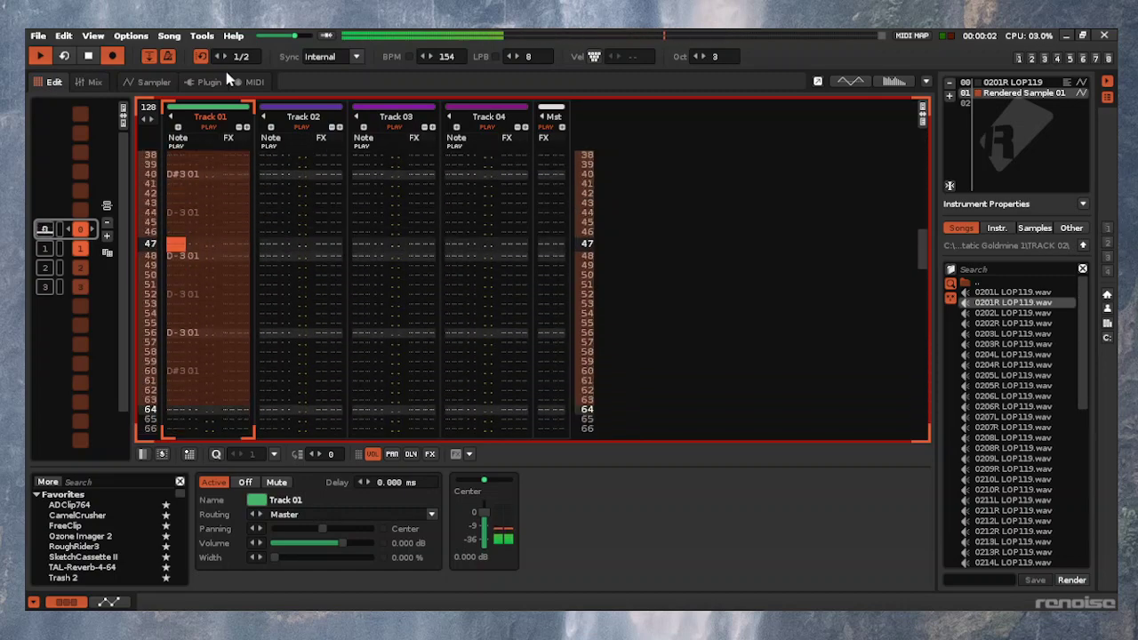
{"action": "key", "text": "space"}
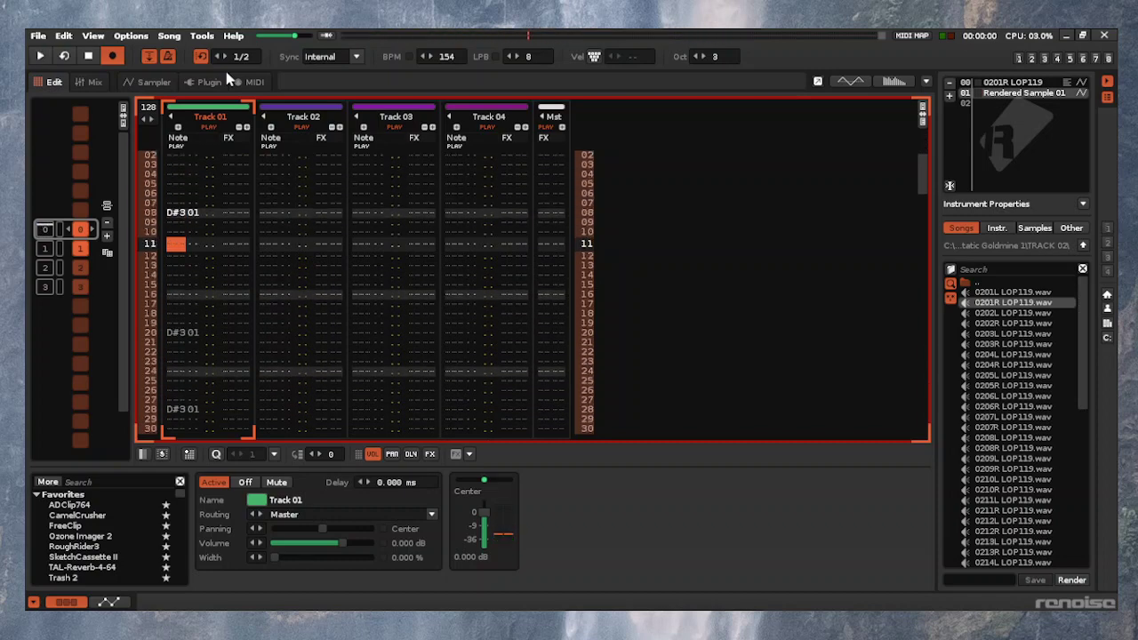
Select the empty instrument slot 02
{"action": "key", "text": "Return"}
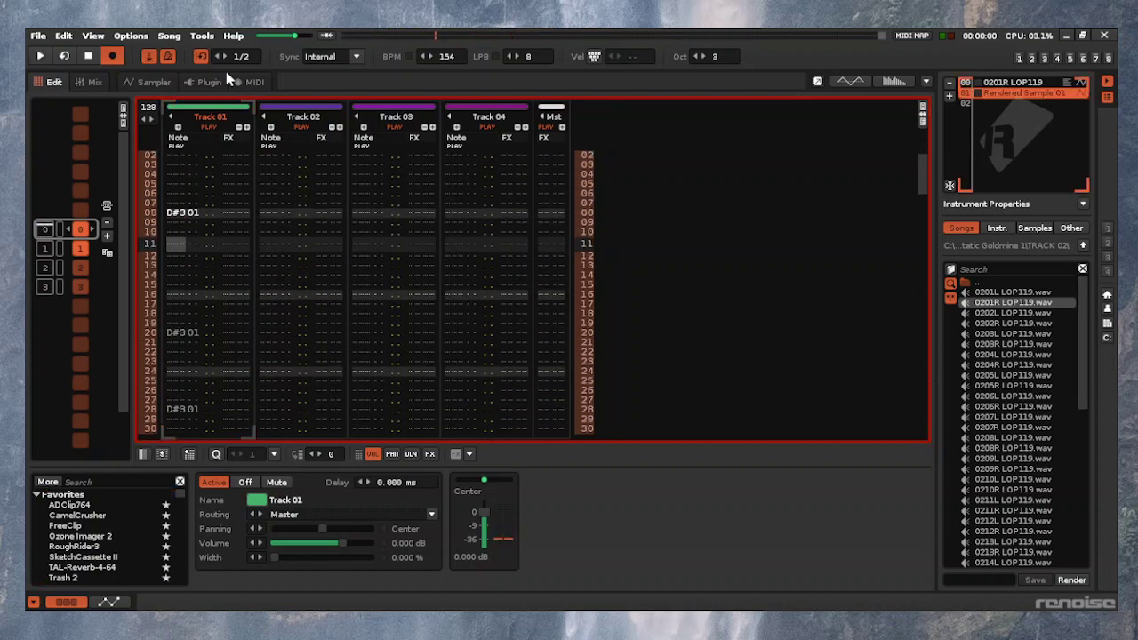
{"action": "key", "text": "alt+Down"}
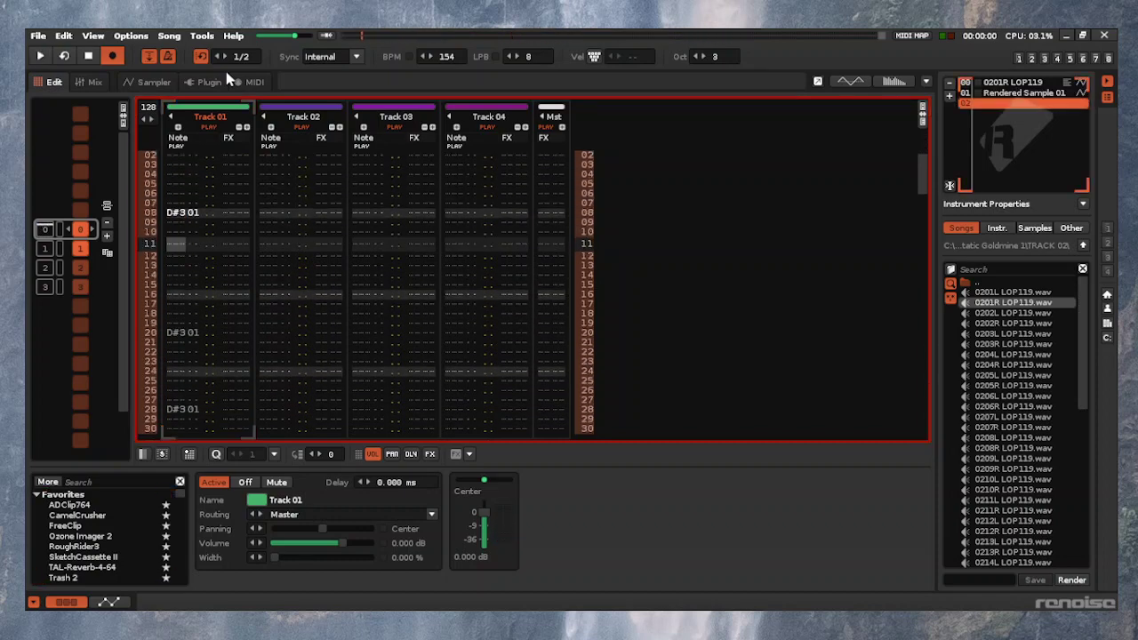
{"action": "key", "text": "ctrl+Down"}
{"action": "key", "text": "ctrl+Down"}
{"action": "key", "text": "ctrl+Down"}
{"action": "key", "text": "ctrl+Down"}
{"action": "key", "text": "ctrl+Down"}
{"action": "key", "text": "ctrl+Down"}
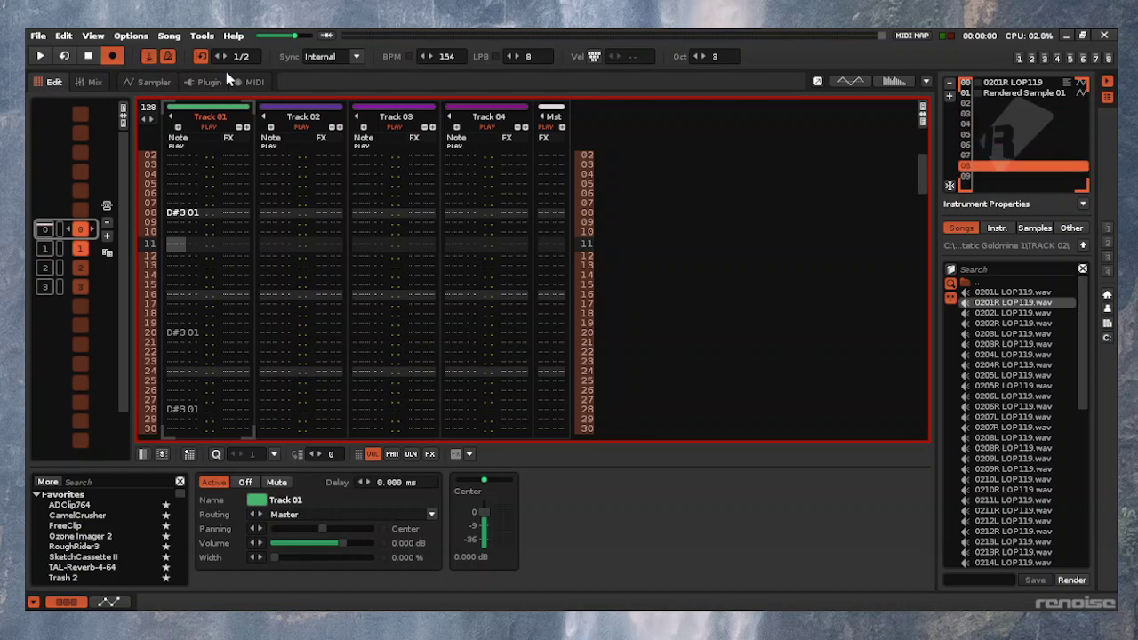
{"action": "key", "text": "ctrl+Up"}
{"action": "key", "text": "ctrl+Up"}
{"action": "key", "text": "ctrl+Up"}
{"action": "key", "text": "ctrl+Up"}
{"action": "key", "text": "ctrl+Up"}
{"action": "key", "text": "ctrl+Up"}
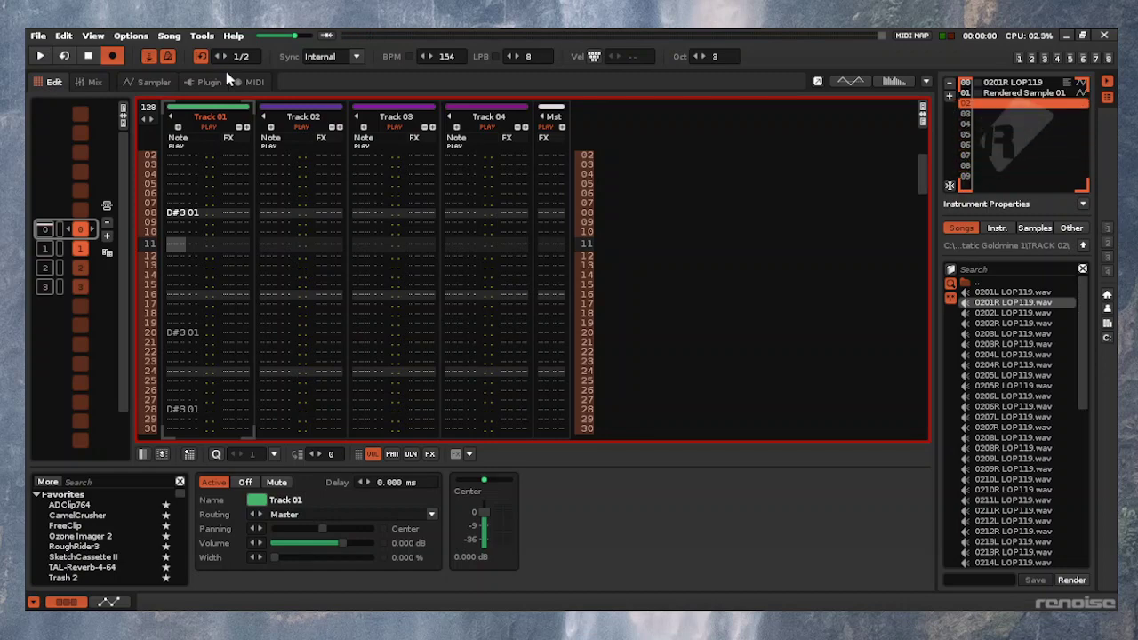
Prehear the samples at the start and end of the TRACK 02 folder, 0201L LOP119.wav and 0230R LOP119.wav
{"action": "key", "text": "ctrl+Tab"}
{"action": "key", "text": "Up"}
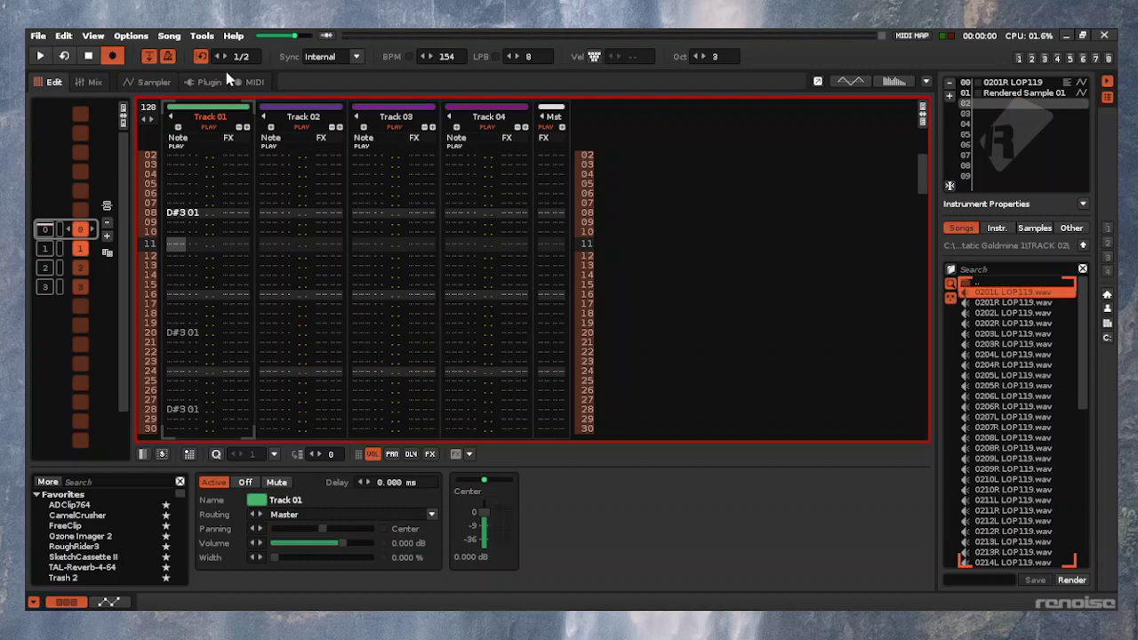
{"action": "key", "text": "Up"}
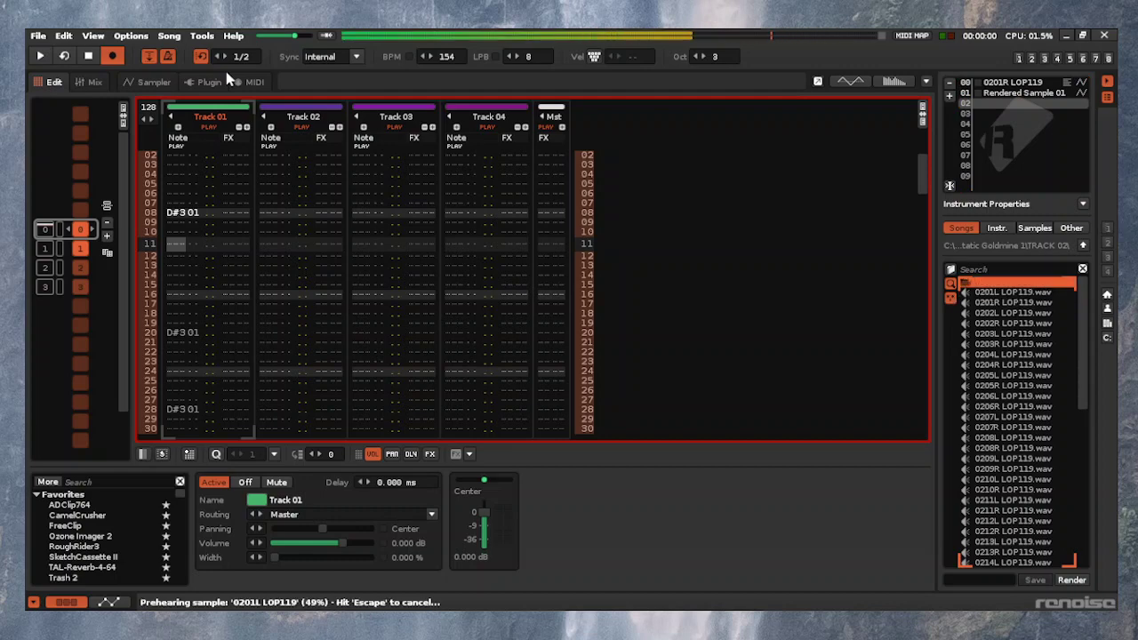
{"action": "key", "text": "End"}
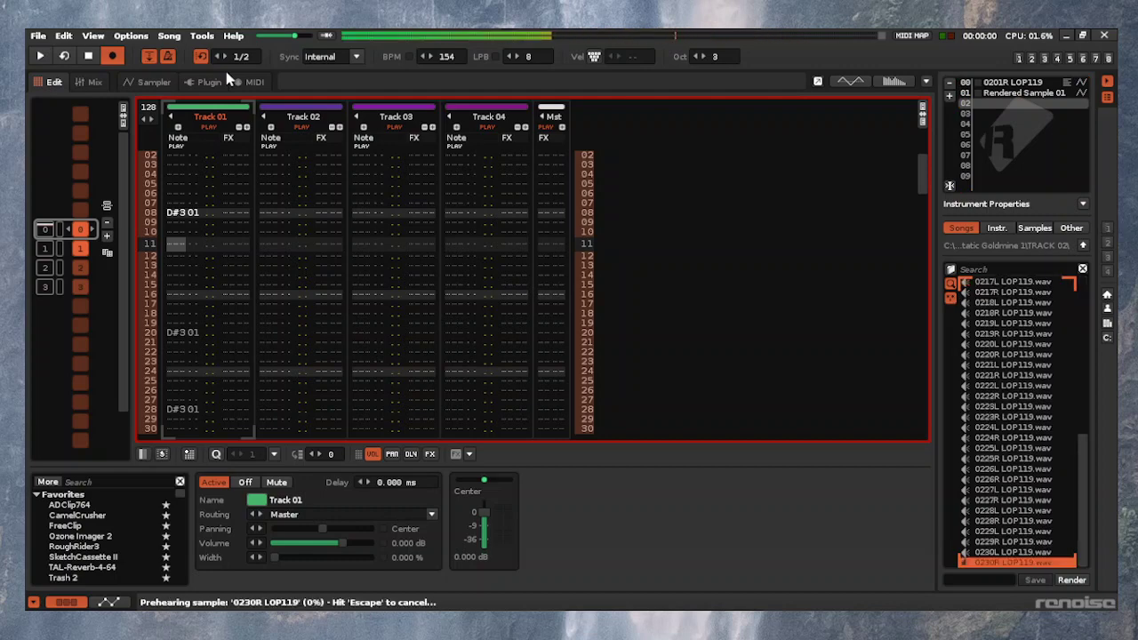
{"action": "key", "text": "Home"}
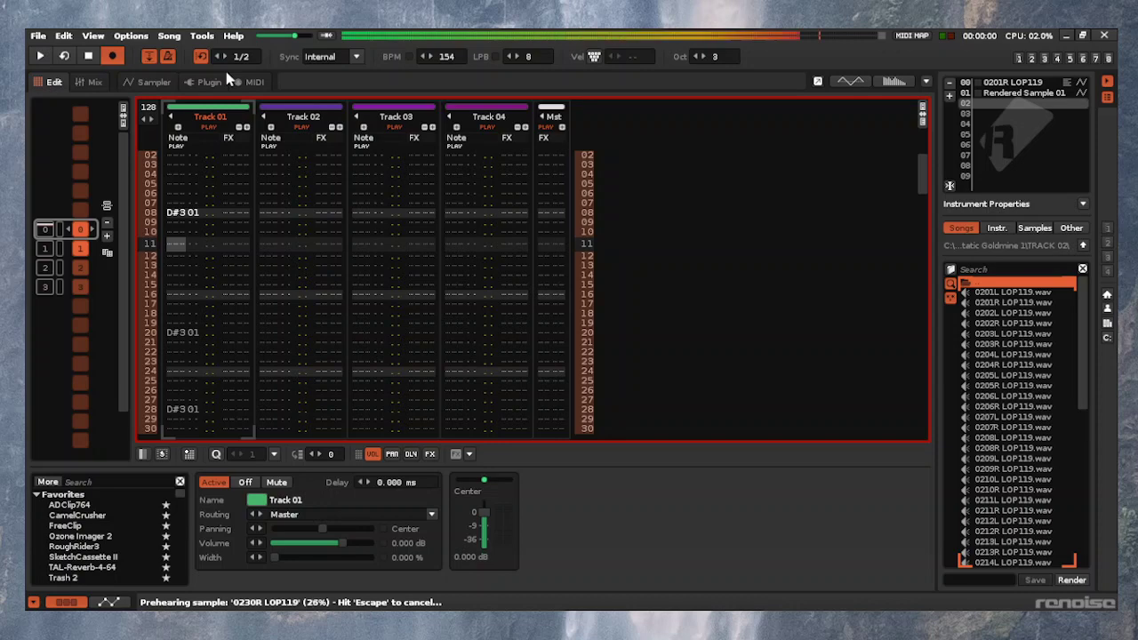
Go up from the TRACK 02 folder through X-Static Goldmine 1 to the BREAKS folder
{"action": "key", "text": "Return"}
{"action": "key", "text": "Down"}
{"action": "key", "text": "Up"}
{"action": "key", "text": "Up"}
{"action": "key", "text": "Up"}
{"action": "key", "text": "Up"}
{"action": "key", "text": "Up"}
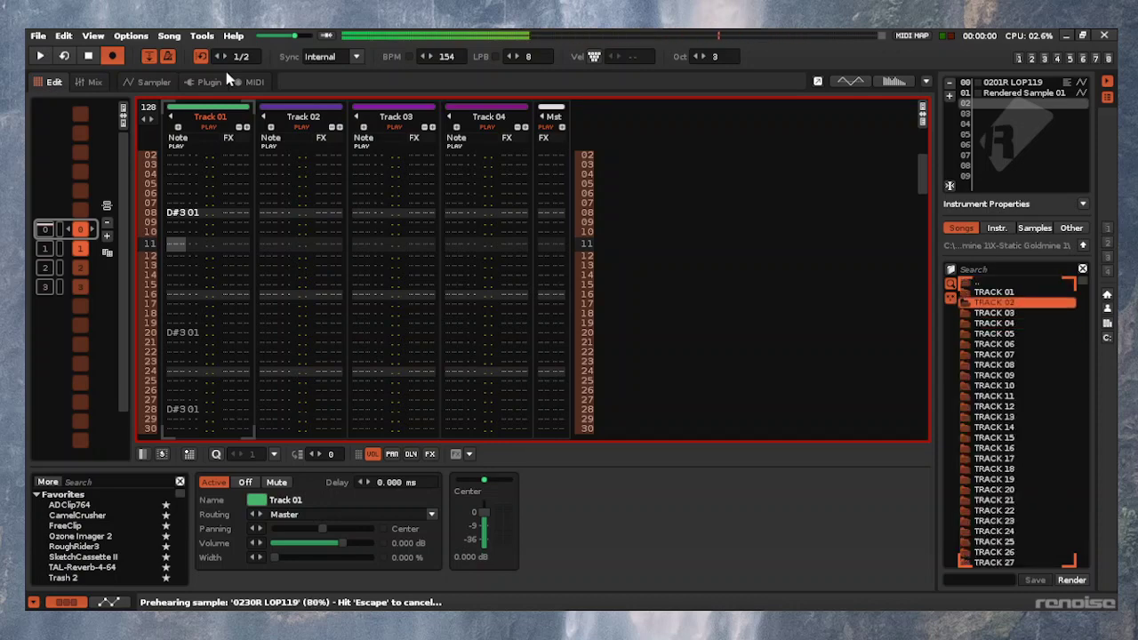
{"action": "key", "text": "Return"}
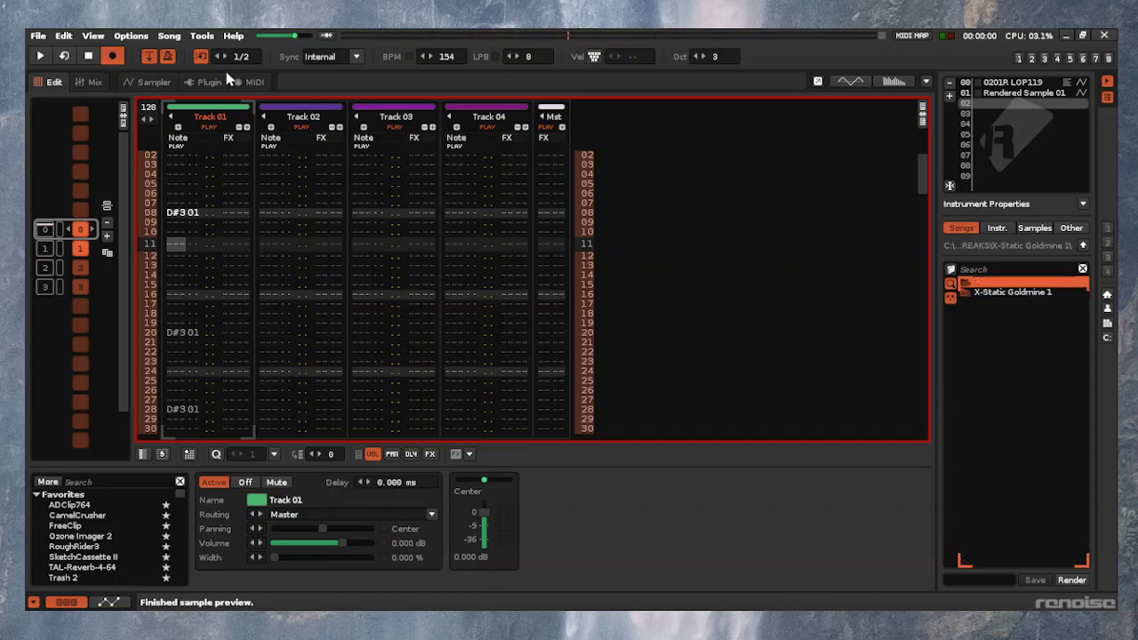
{"action": "key", "text": "Return"}
Browse into X-Static Goldmine 3 and open the samples folder of TR02 LOOPS in PART 1
{"action": "key", "text": "Down"}
{"action": "key", "text": "Down"}
{"action": "key", "text": "Return"}
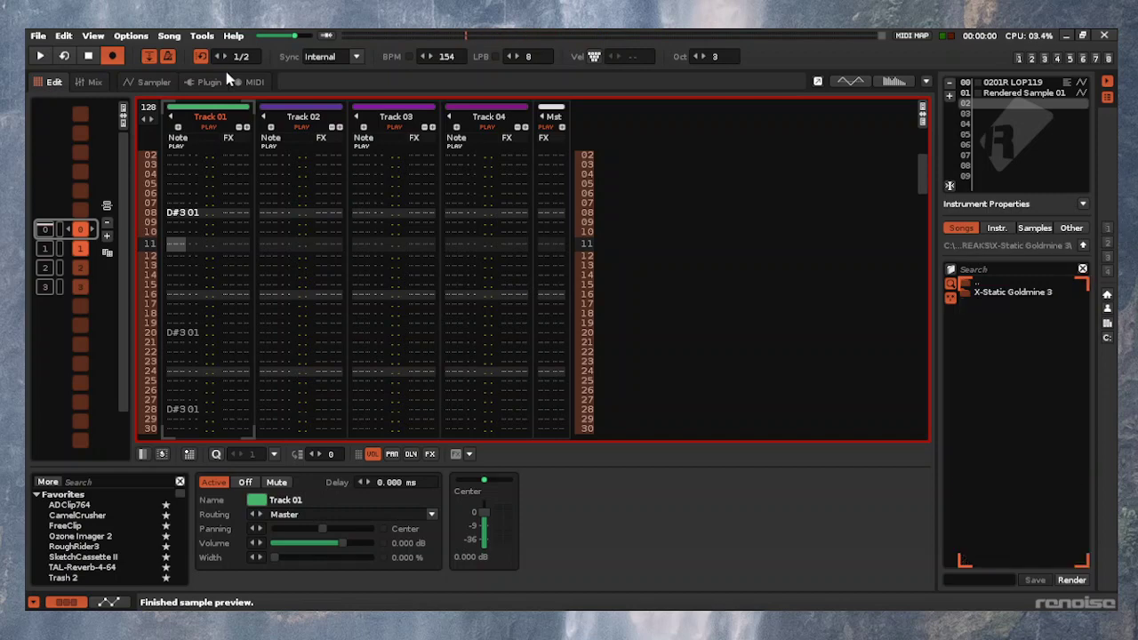
{"action": "key", "text": "Down"}
{"action": "key", "text": "Return"}
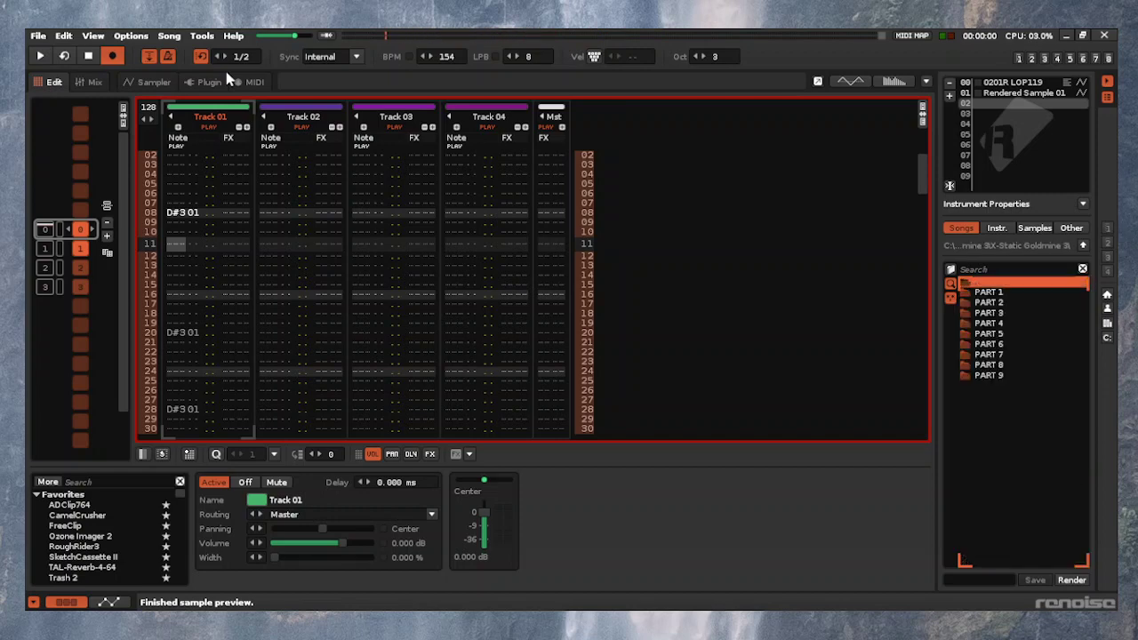
{"action": "key", "text": "Down"}
{"action": "key", "text": "Return"}
{"action": "key", "text": "Down"}
{"action": "key", "text": "Down"}
{"action": "key", "text": "Return"}
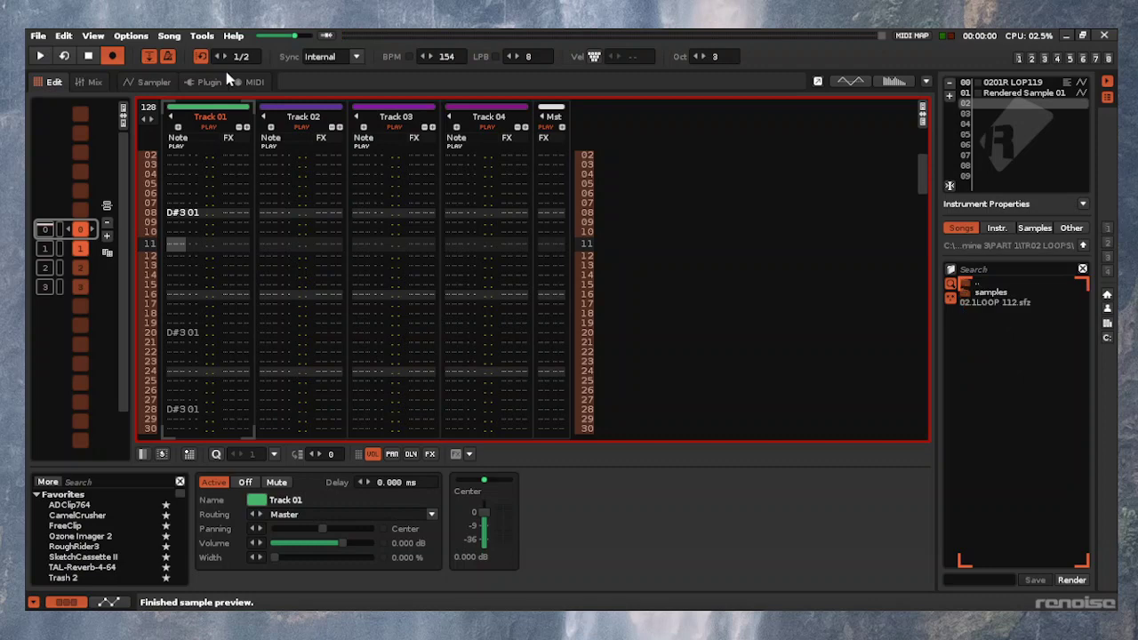
{"action": "key", "text": "Down"}
{"action": "key", "text": "Return"}
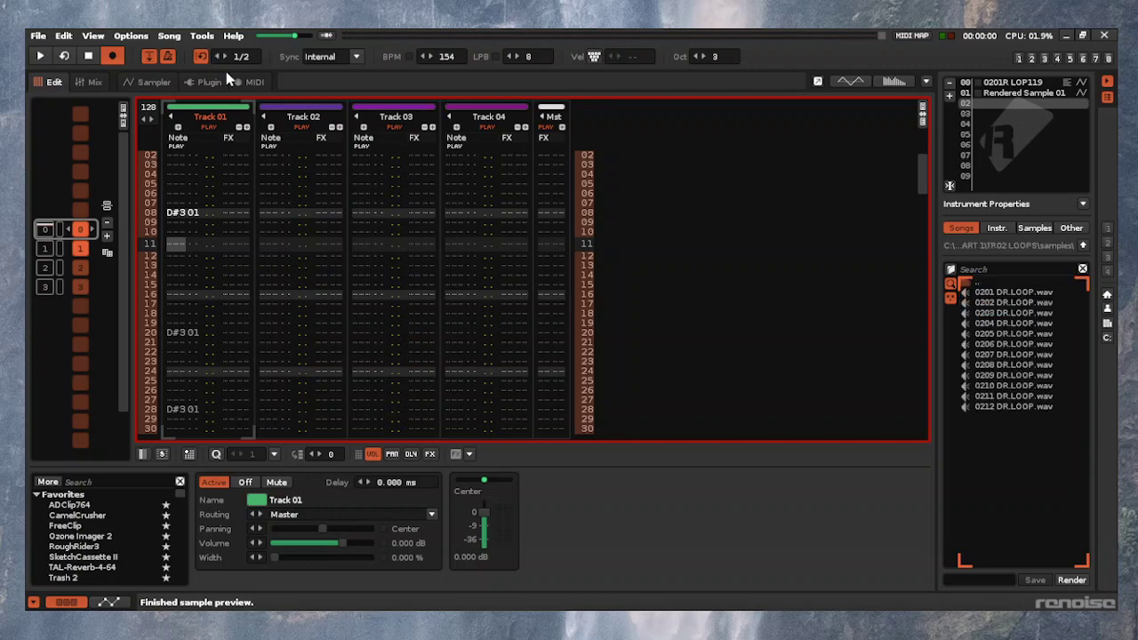
Prehear the drum loops 0201 DR.LOOP.wav to 0203 DR.LOOP.wav
{"action": "key", "text": "Down"}
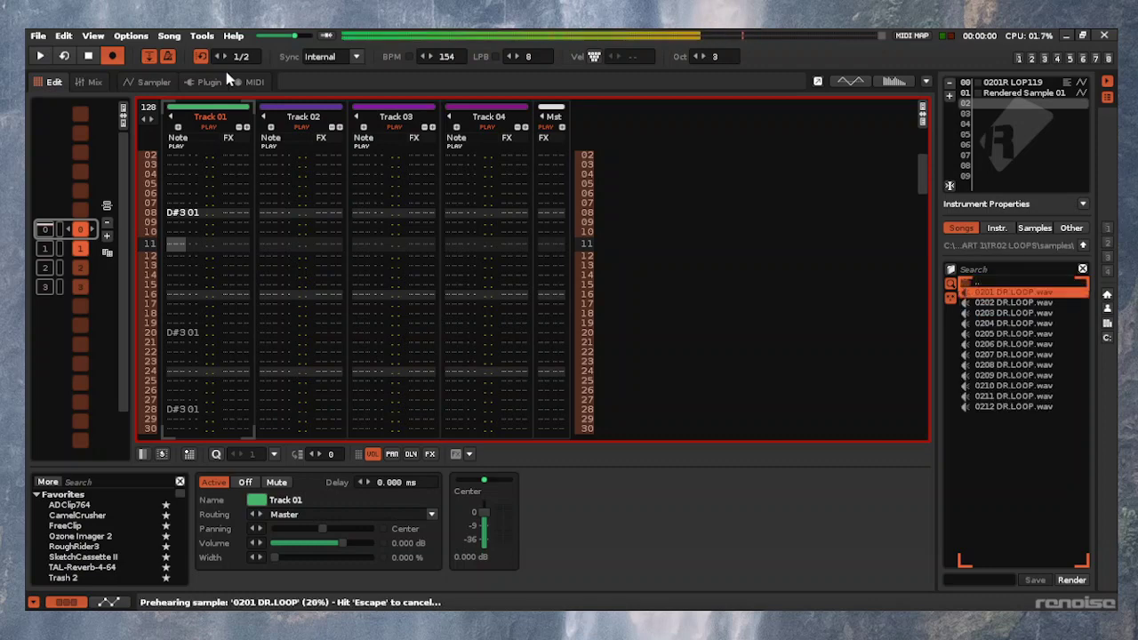
{"action": "key", "text": "Down"}
{"action": "key", "text": "Down"}
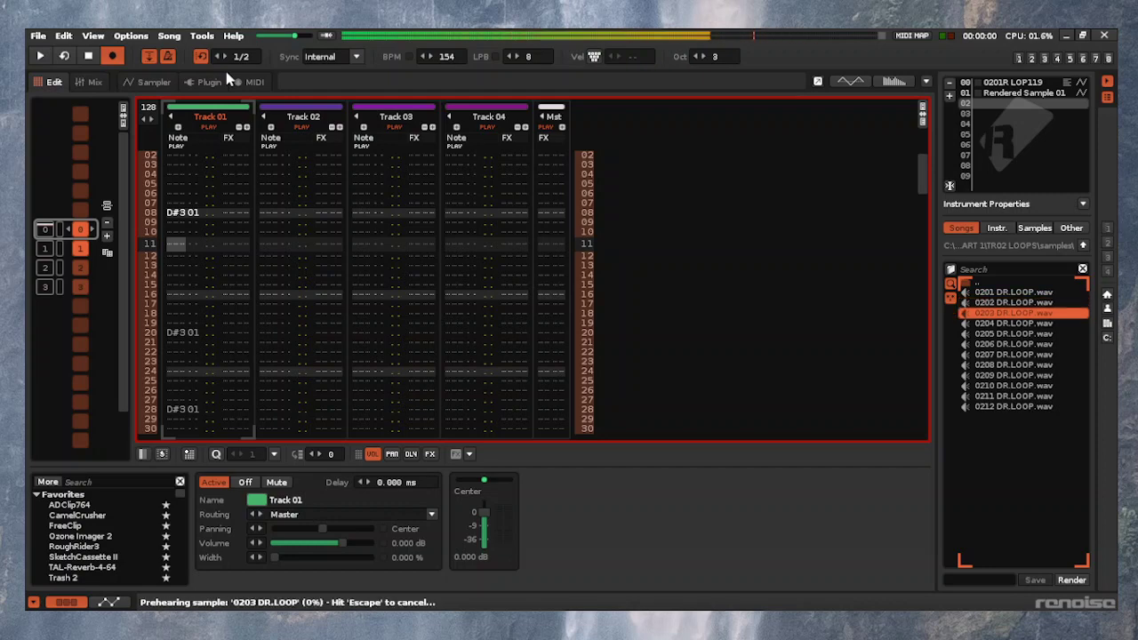
Go back up from the drum loop samples through X-Static Goldmine 3 to the BREAKS folder
{"action": "key", "text": "Up"}
{"action": "key", "text": "Up"}
{"action": "key", "text": "Up"}
{"action": "key", "text": "Return"}
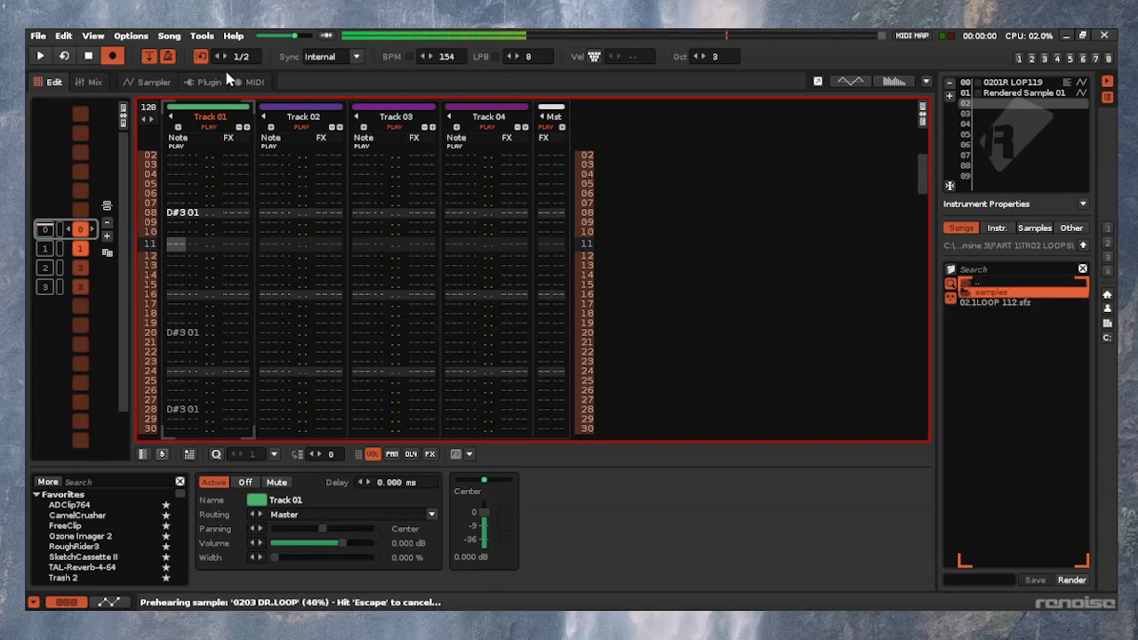
{"action": "key", "text": "Return"}
{"action": "key", "text": "Up"}
{"action": "key", "text": "Return"}
{"action": "key", "text": "Up"}
{"action": "key", "text": "Return"}
{"action": "key", "text": "Up"}
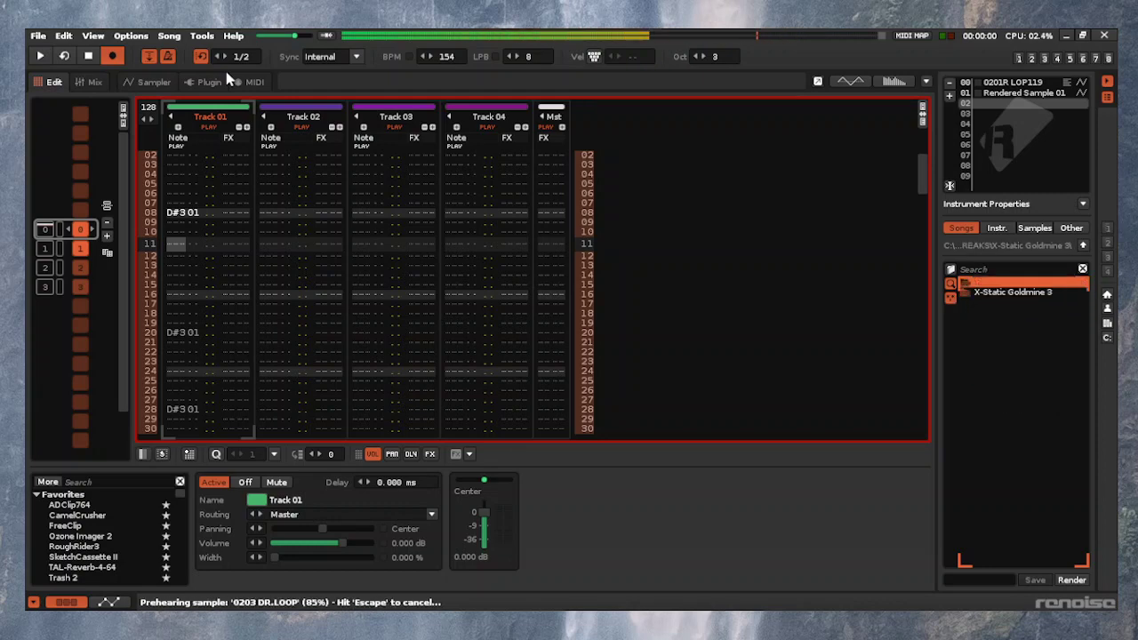
{"action": "key", "text": "Return"}
{"action": "key", "text": "Up"}
{"action": "key", "text": "Up"}
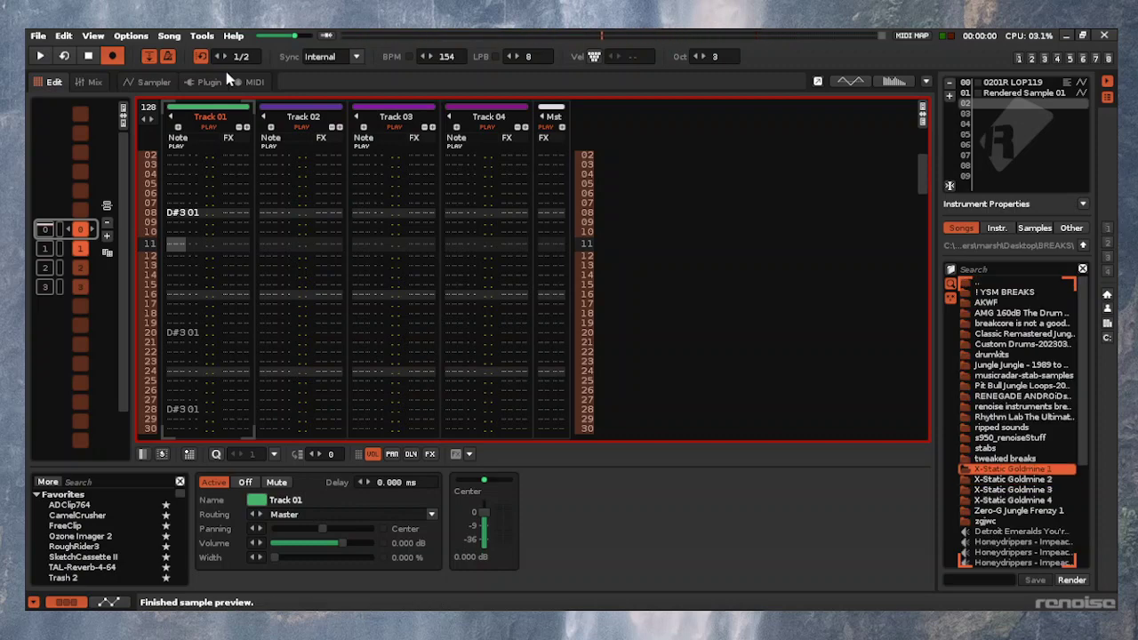
Open the Zero-G Jungle Frenzy 1 folder down to its track files and prehear 02 Track 2.wav
{"action": "key", "text": "Down"}
{"action": "key", "text": "Down"}
{"action": "key", "text": "Down"}
{"action": "key", "text": "Down"}
{"action": "key", "text": "Return"}
{"action": "key", "text": "Down"}
{"action": "key", "text": "Return"}
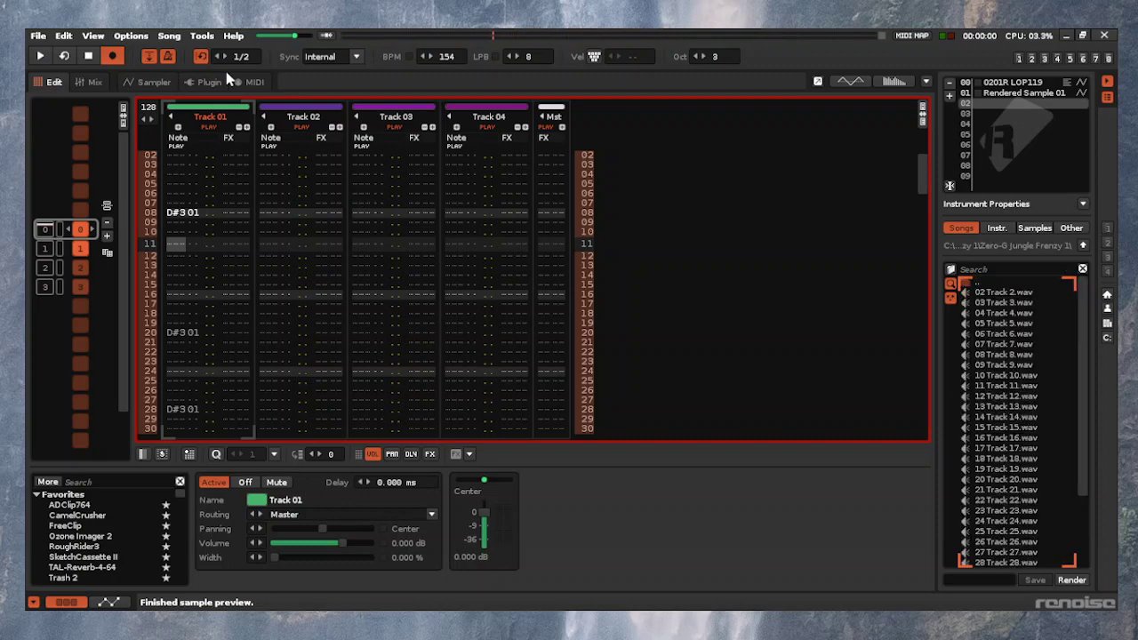
{"action": "key", "text": "Down"}
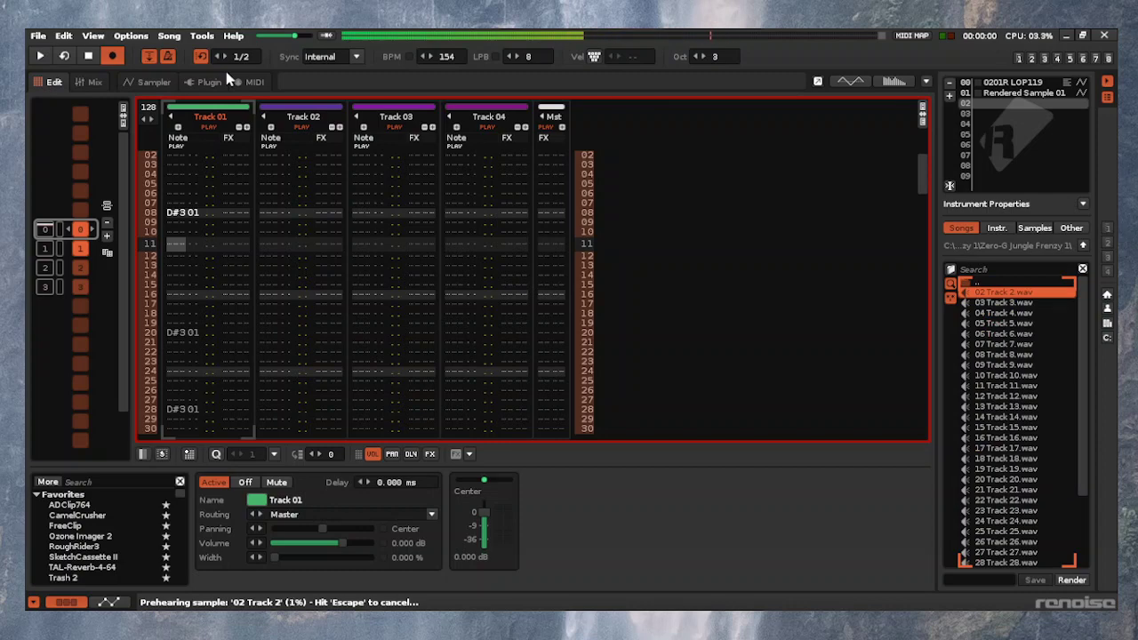
Go back up from the Zero-G Jungle Frenzy 1 tracks to the BREAKS folder
{"action": "key", "text": "Up"}
{"action": "key", "text": "Return"}
{"action": "key", "text": "Up"}
{"action": "key", "text": "Return"}
Look into the Rhythm Lab Amen breaks pack folder and return to the BREAKS folder
{"action": "key", "text": "Up"}
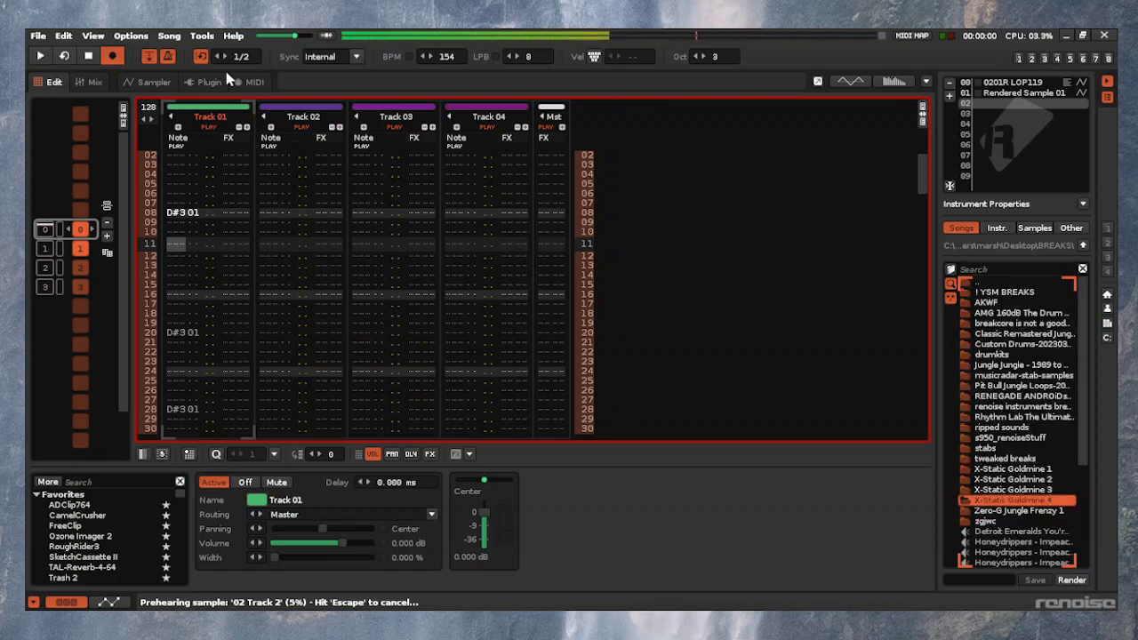
{"action": "key", "text": "Up"}
{"action": "key", "text": "Up"}
{"action": "key", "text": "Up"}
{"action": "key", "text": "Up"}
{"action": "key", "text": "Up"}
{"action": "key", "text": "Up"}
{"action": "key", "text": "Up"}
{"action": "key", "text": "Up"}
{"action": "key", "text": "Return"}
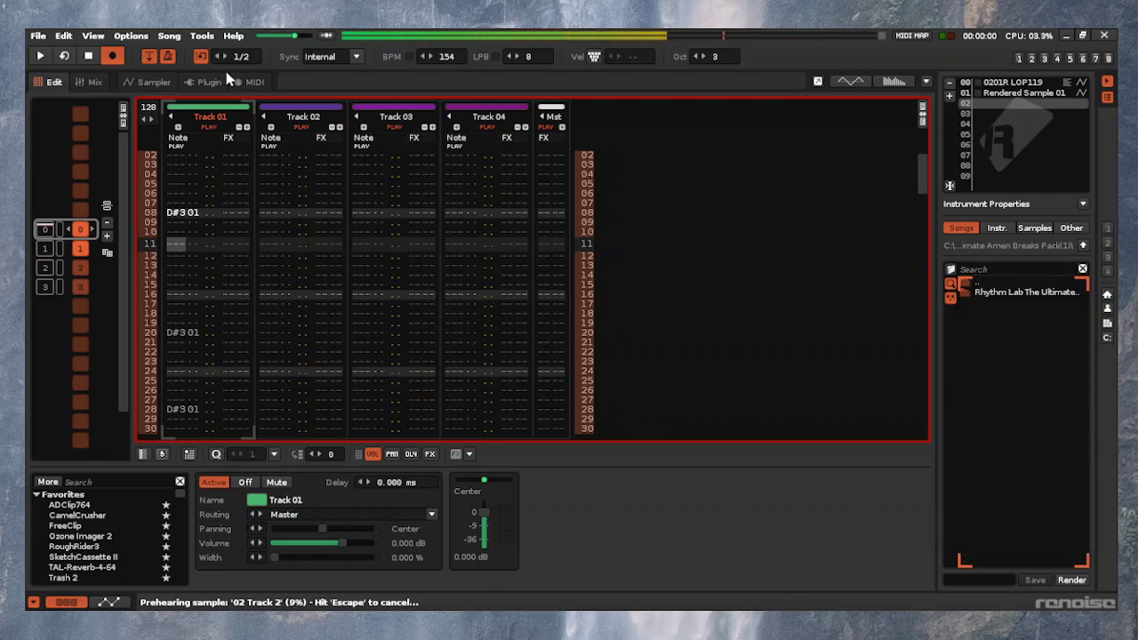
{"action": "key", "text": "Up"}
{"action": "key", "text": "Return"}
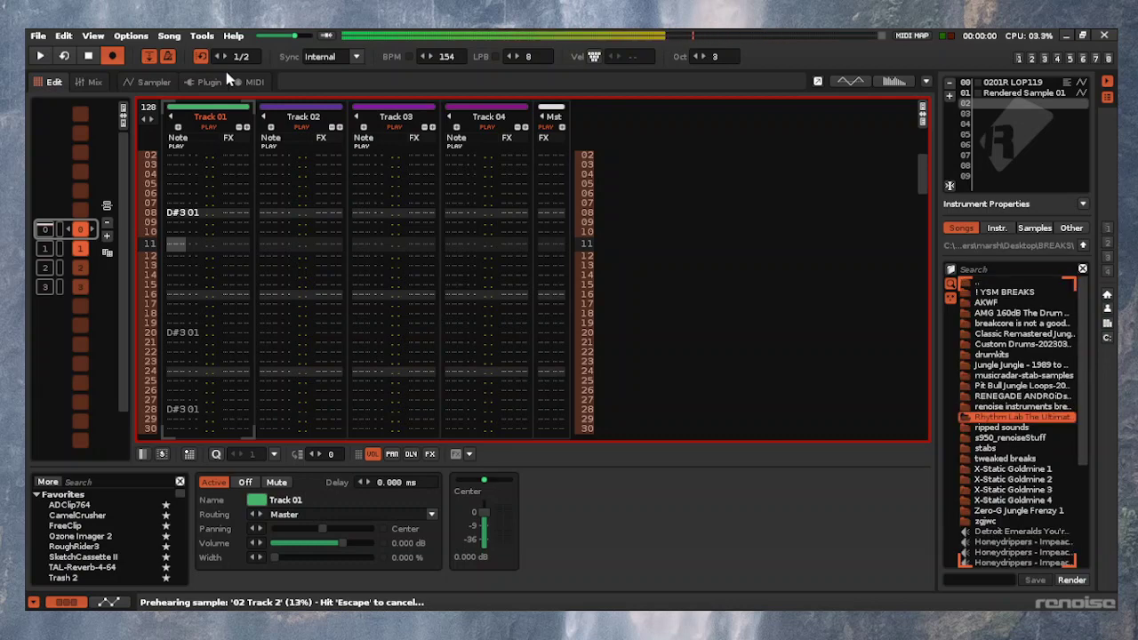
Open the Synth Stabs folder inside musicradar-stab-samples
{"action": "key", "text": "Up"}
{"action": "key", "text": "Up"}
{"action": "key", "text": "Up"}
{"action": "key", "text": "Up"}
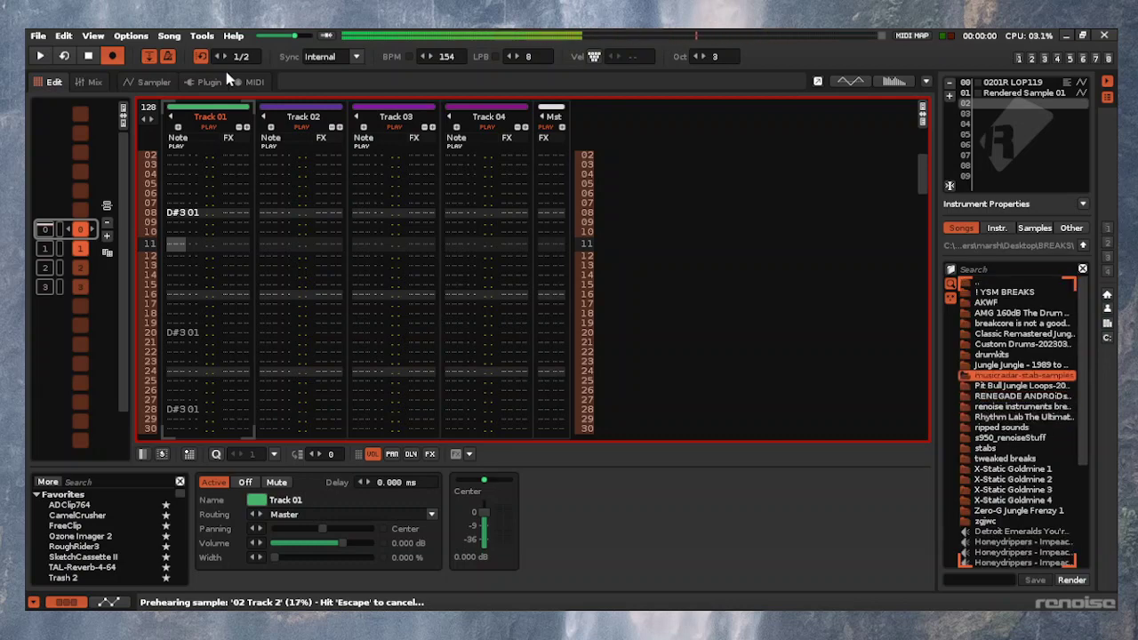
{"action": "key", "text": "Return"}
{"action": "key", "text": "Down"}
{"action": "key", "text": "Down"}
{"action": "key", "text": "Down"}
{"action": "key", "text": "Return"}
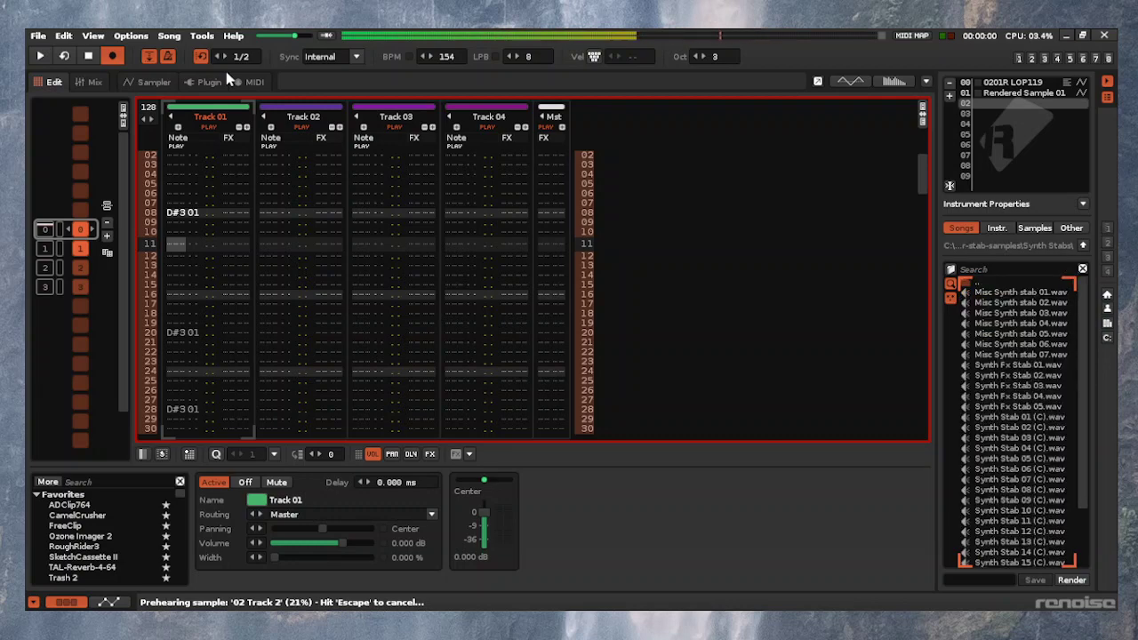
Prehear the Misc Synth stab and Synth Fx Stab samples, continuing to Synth Stab 02 (C).wav
{"action": "key", "text": "Down"}
{"action": "key", "text": "Down"}
{"action": "key", "text": "Down"}
{"action": "key", "text": "Down"}
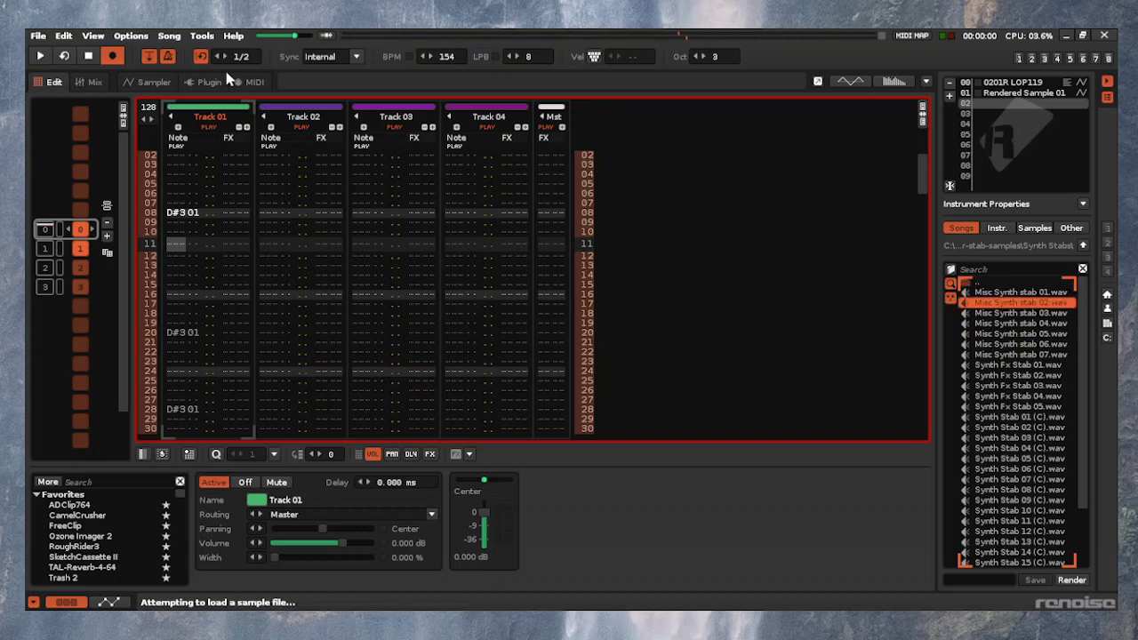
{"action": "key", "text": "Down"}
{"action": "key", "text": "Down"}
{"action": "key", "text": "Down"}
{"action": "key", "text": "Down"}
{"action": "key", "text": "Down"}
{"action": "key", "text": "Down"}
{"action": "key", "text": "Down"}
{"action": "key", "text": "Down"}
{"action": "key", "text": "Down"}
{"action": "key", "text": "Down"}
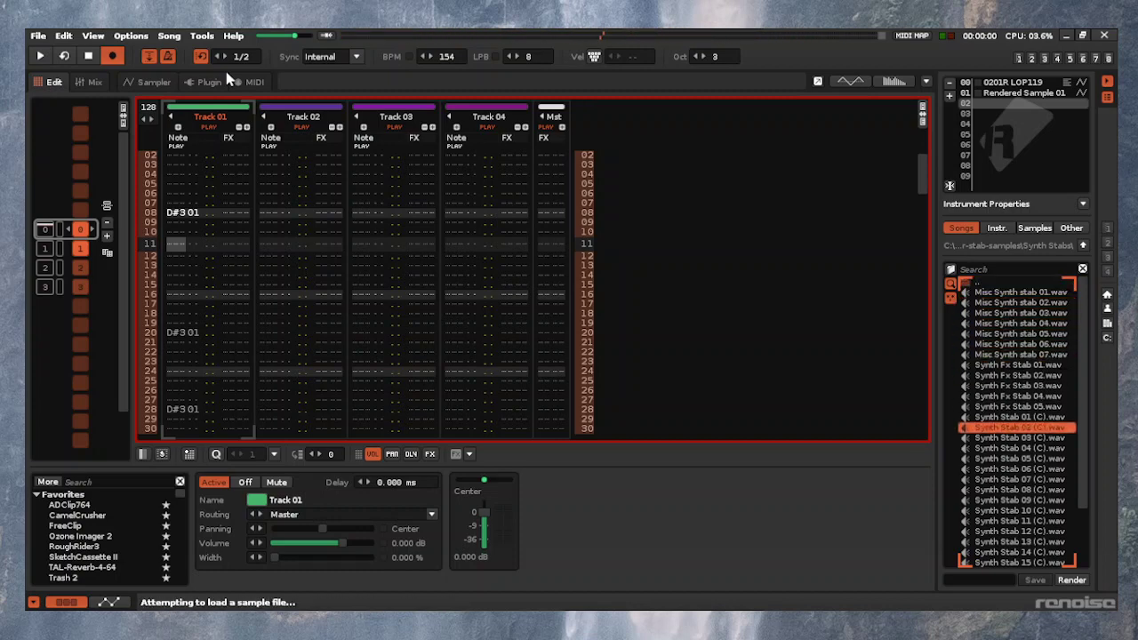
Prehear the synth stabs one after another from Synth Stab 01 (C).wav to Synth Stab 18 (C).wav
{"action": "key", "text": "Up"}
{"action": "key", "text": "Down"}
{"action": "key", "text": "Down"}
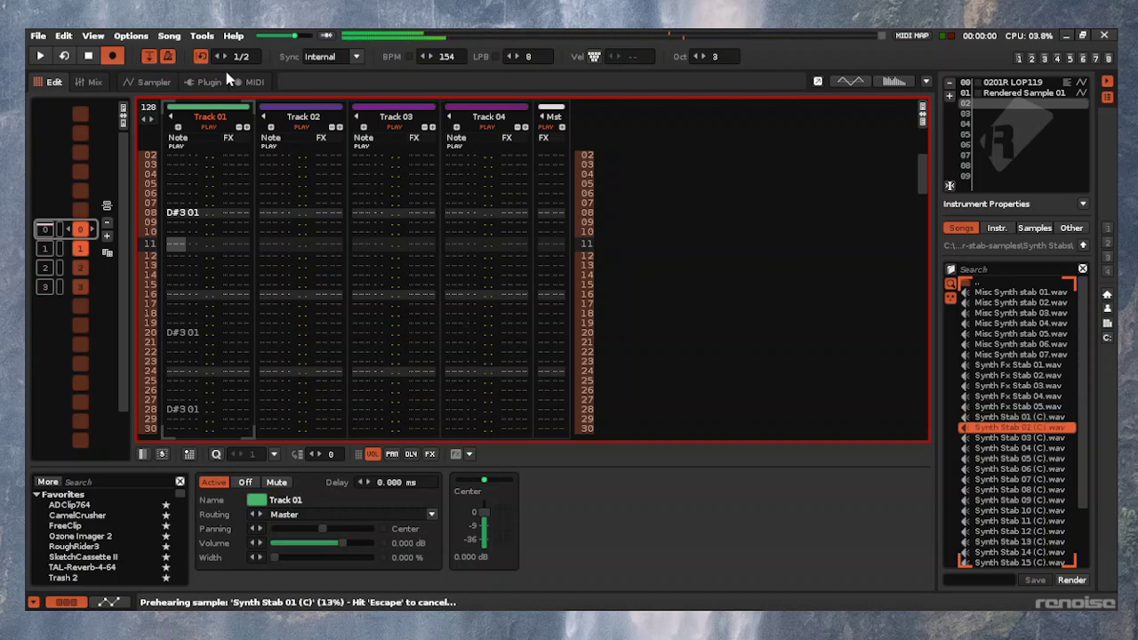
{"action": "key", "text": "Down"}
{"action": "key", "text": "Down"}
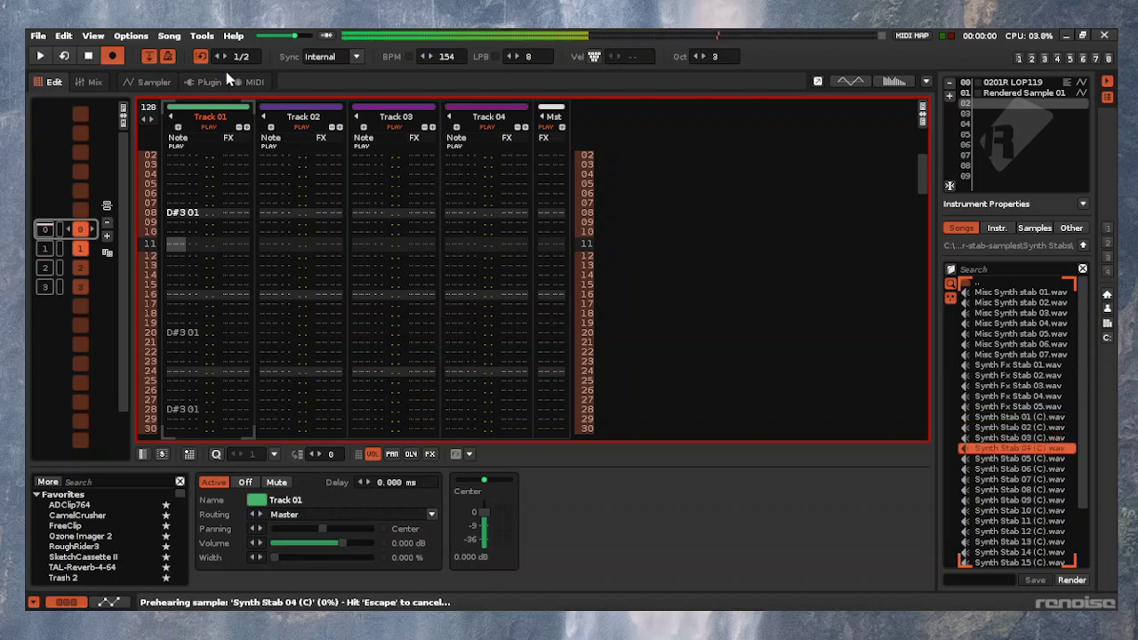
{"action": "key", "text": "Down"}
{"action": "key", "text": "Down"}
{"action": "key", "text": "Down"}
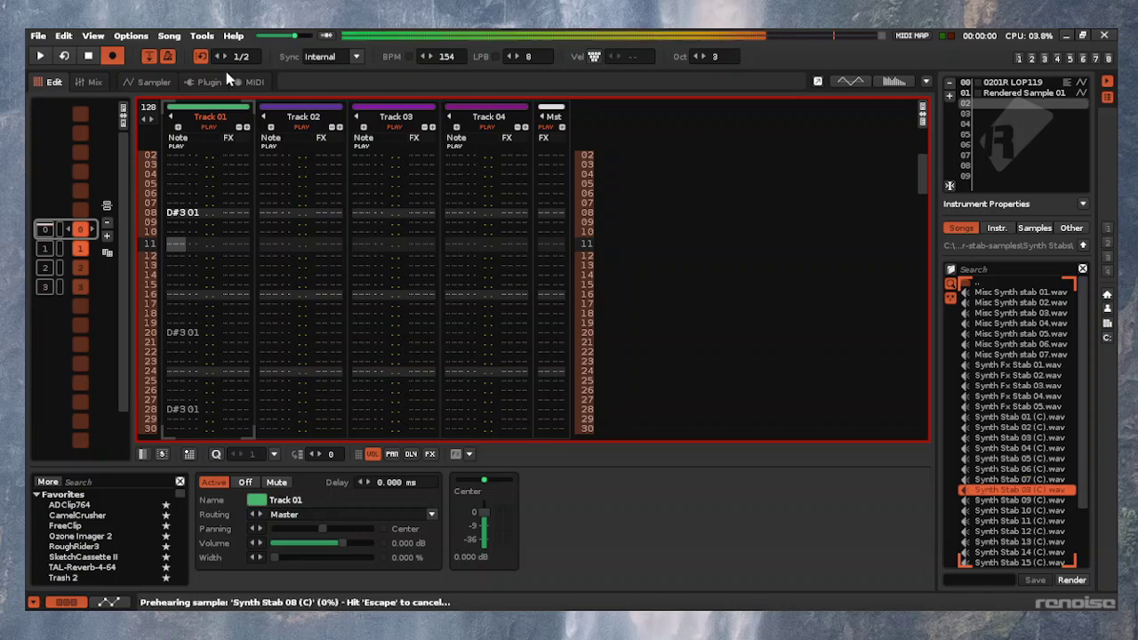
{"action": "key", "text": "Down"}
{"action": "key", "text": "Down"}
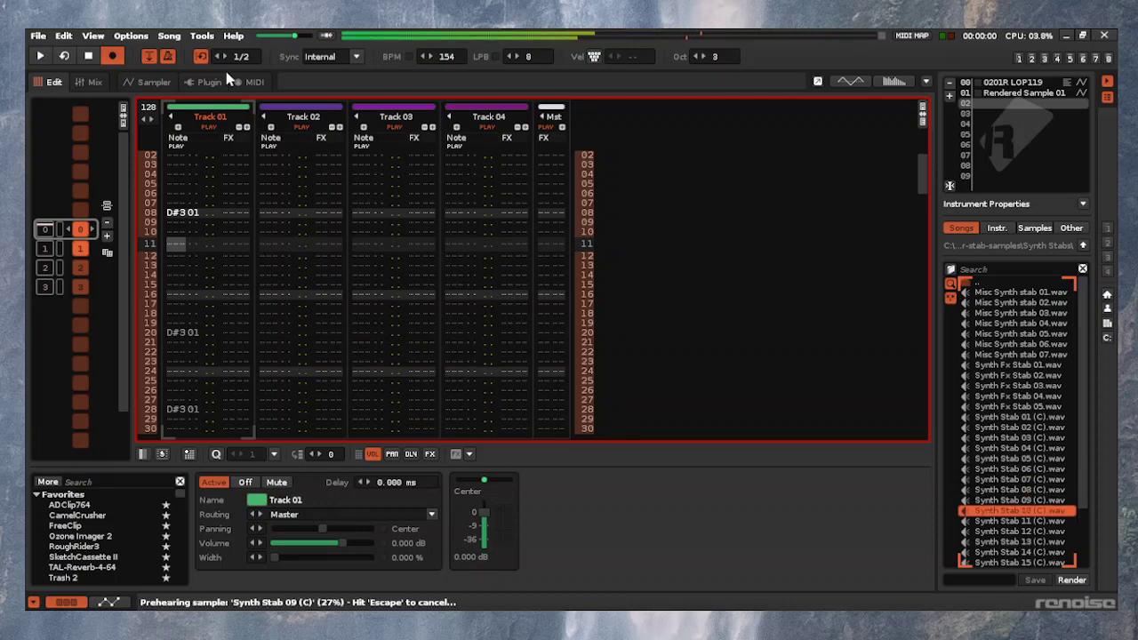
{"action": "key", "text": "Down"}
{"action": "key", "text": "Down"}
{"action": "key", "text": "Down"}
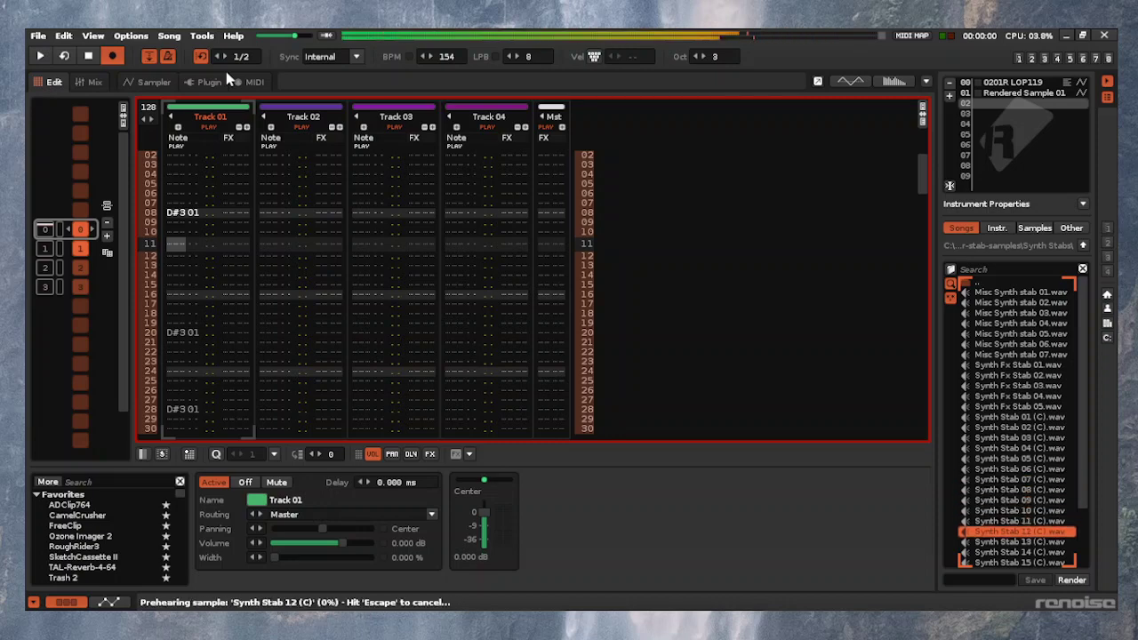
{"action": "key", "text": "Down"}
{"action": "key", "text": "Down"}
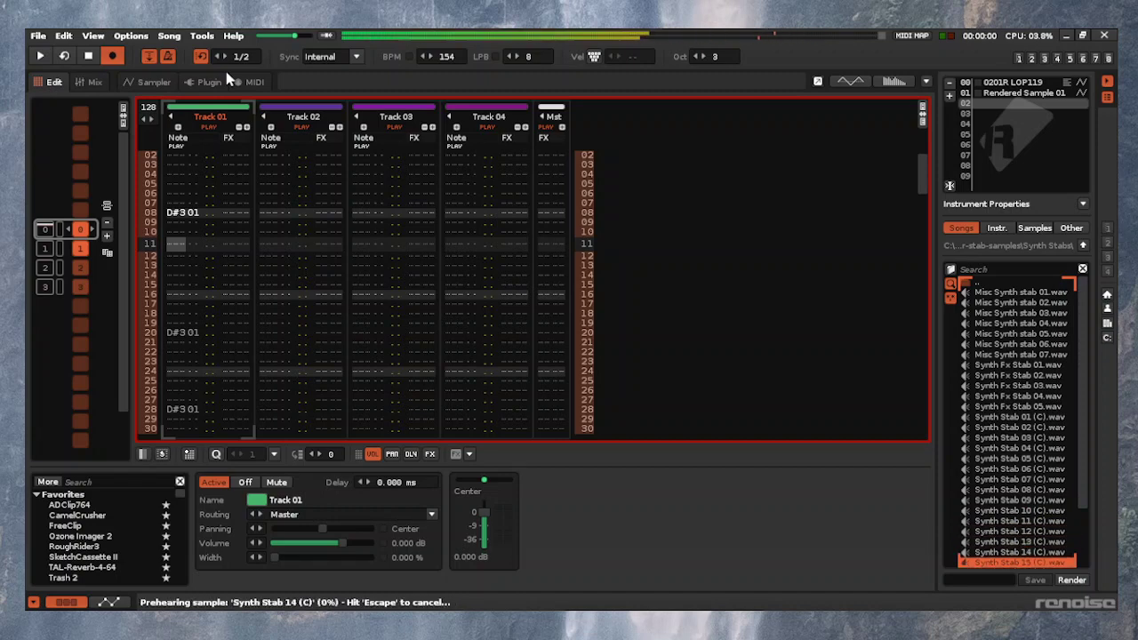
{"action": "key", "text": "Down"}
{"action": "key", "text": "Down"}
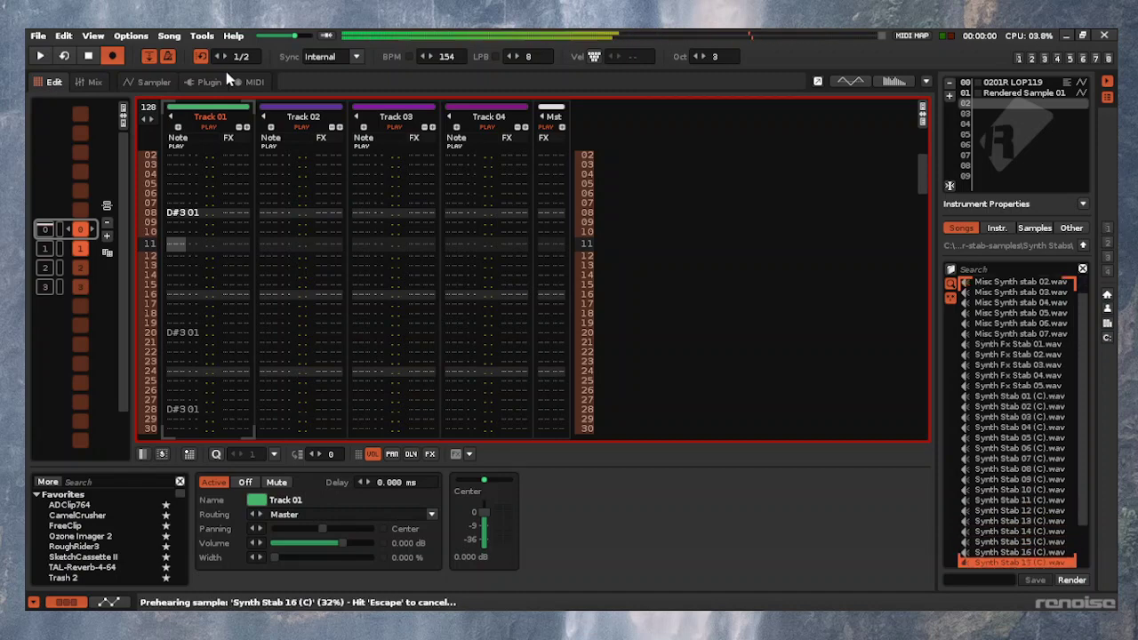
{"action": "key", "text": "Down"}
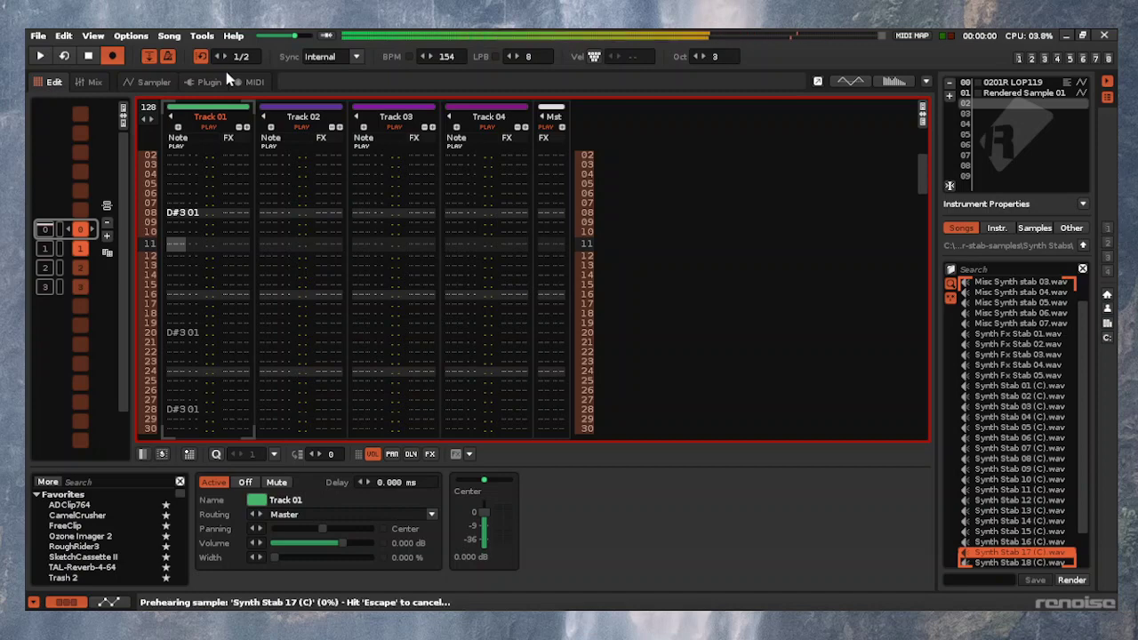
{"action": "key", "text": "Right"}
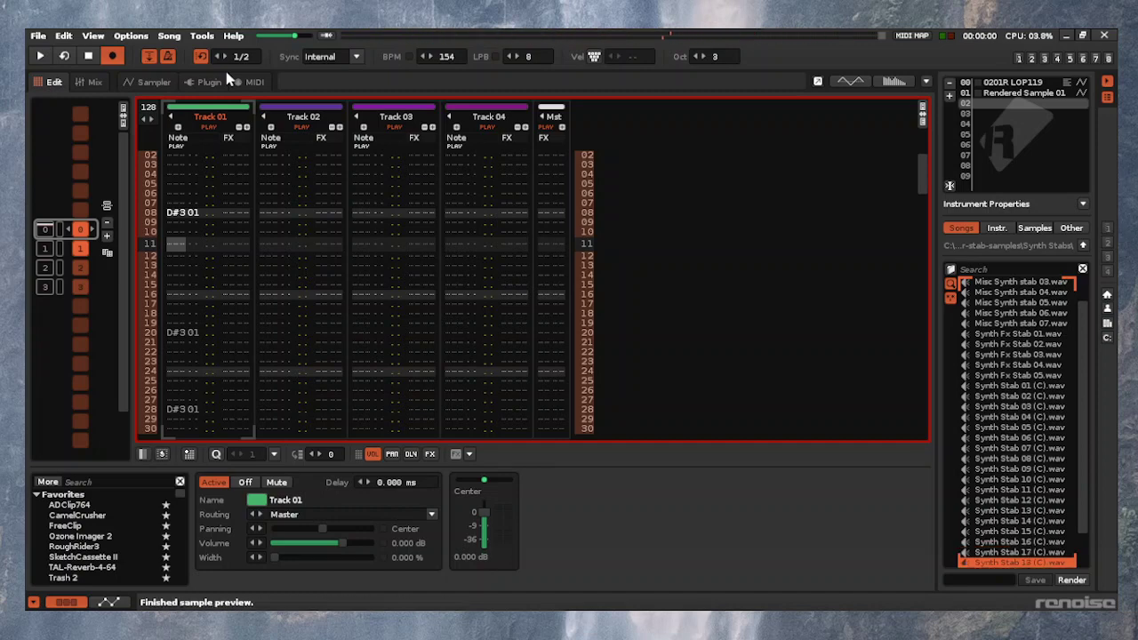
Load Synth Stab 18 (C).wav into instrument slot 02 and show its waveform in the sampler
{"action": "key", "text": "Down"}
{"action": "key", "text": "Down"}
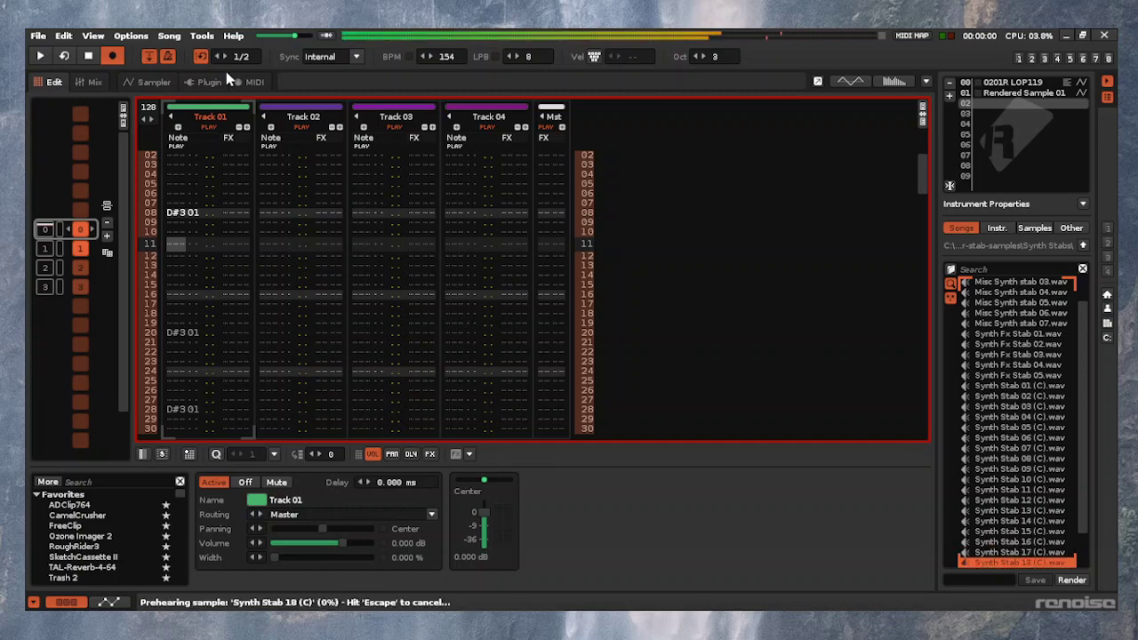
{"action": "key", "text": "Return"}
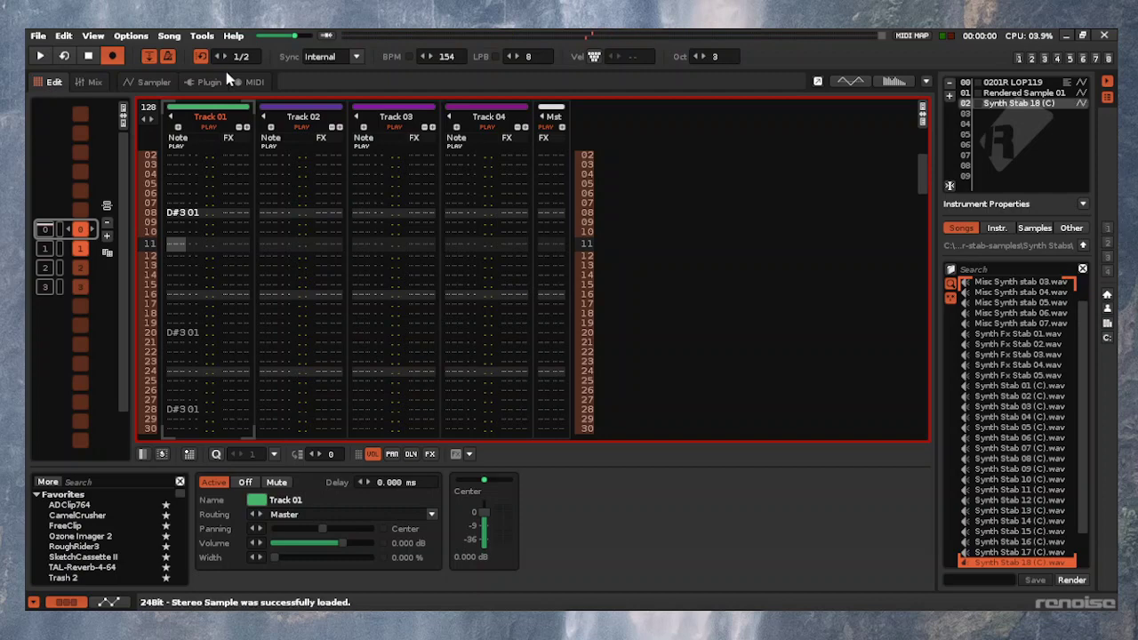
{"action": "key", "text": "F3"}
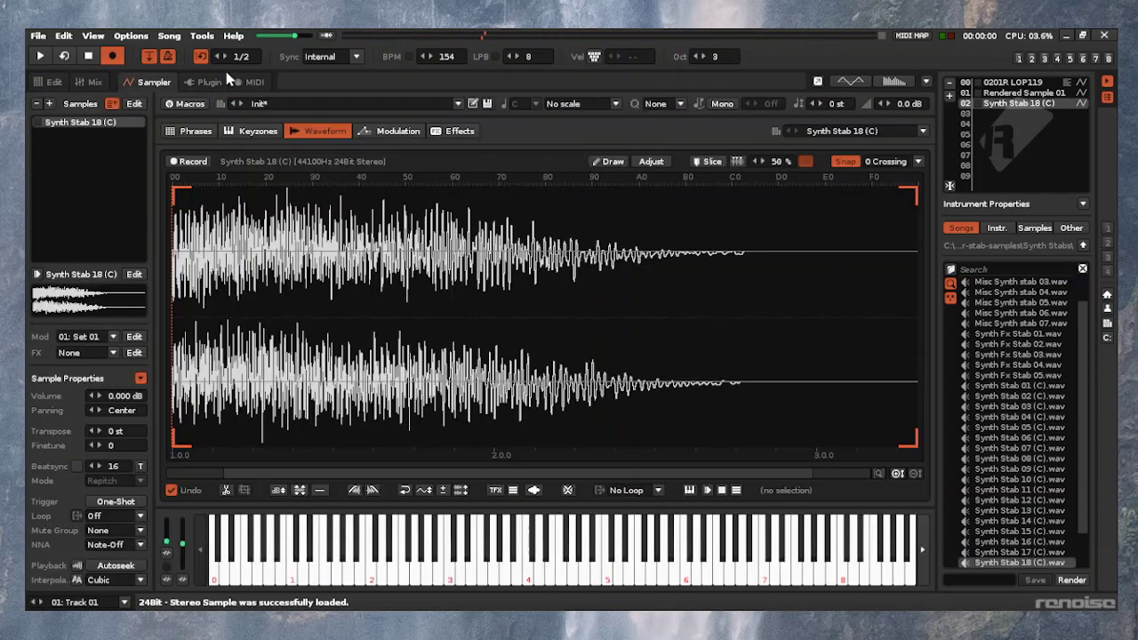
Turn off edit mode and keep the Synth Stab 18 (C) waveform open in the sampler
{"action": "key", "text": "q"}
{"action": "key", "text": "F1"}
{"action": "key", "text": "F3"}
{"action": "key", "text": "F2"}
{"action": "key", "text": "Escape"}
{"action": "key", "text": "F4"}
Audition Synth Stab 18 (C) by playing a range of notes and trying out stab melodies
{"action": "key", "text": "q"}
{"action": "key", "text": "q"}
{"action": "key", "text": "r"}
{"action": "key", "text": "r"}
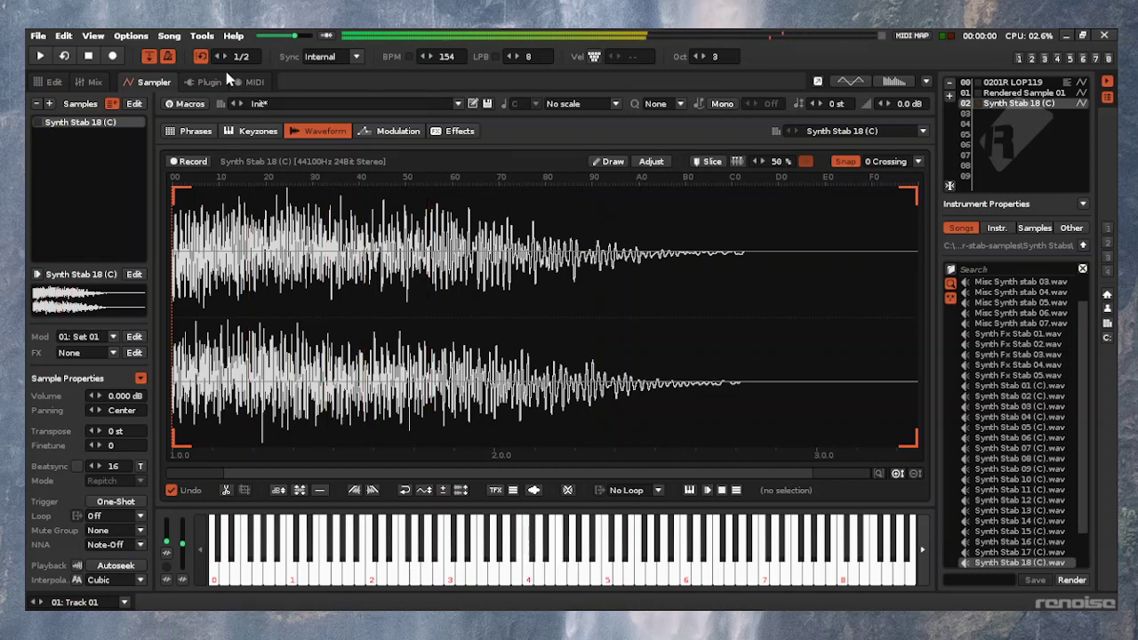
{"action": "key", "text": "w"}
{"action": "key", "text": "w"}
{"action": "key", "text": "w"}
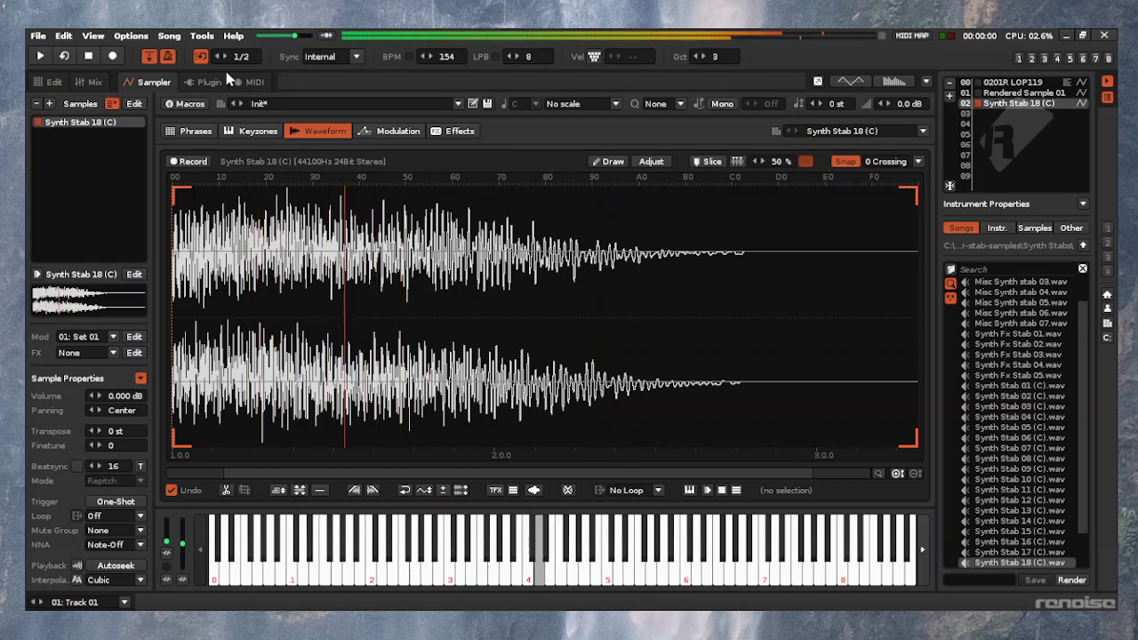
{"action": "key", "text": "q"}
{"action": "key", "text": "y"}
{"action": "key", "text": "r"}
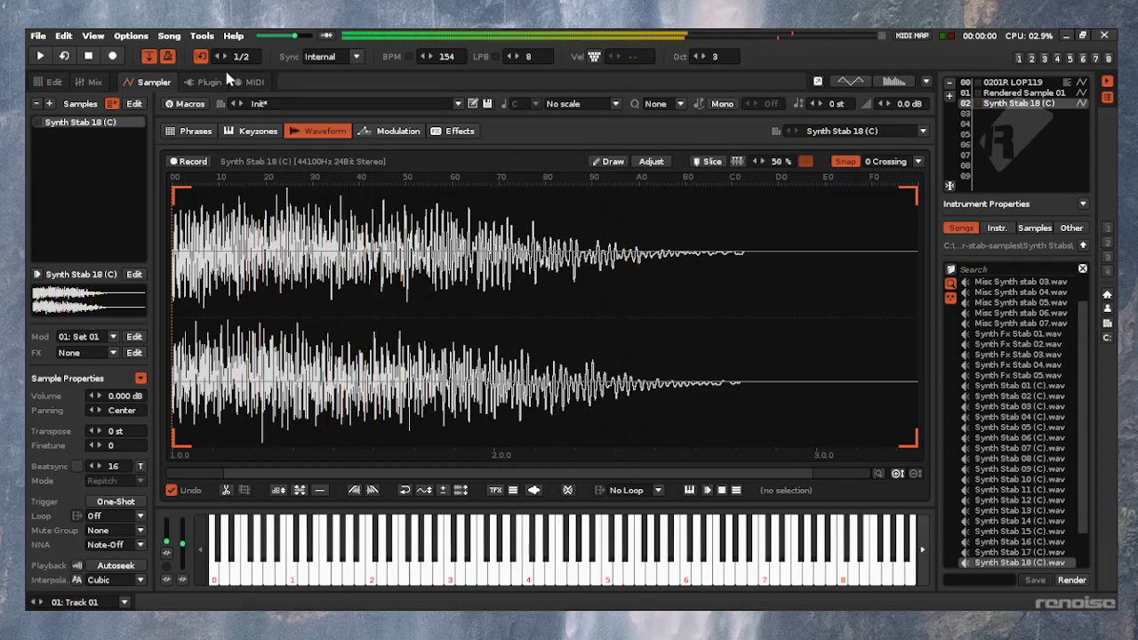
{"action": "key", "text": "q"}
{"action": "key", "text": "y"}
{"action": "key", "text": "u"}
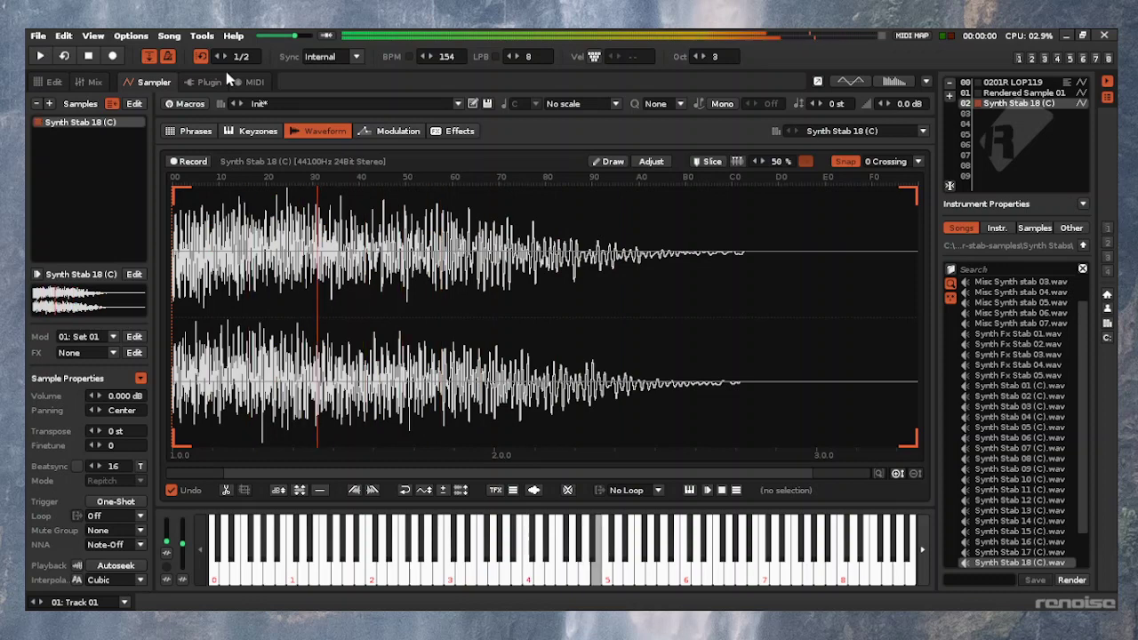
{"action": "key", "text": "q"}
{"action": "key", "text": "u"}
{"action": "key", "text": "u"}
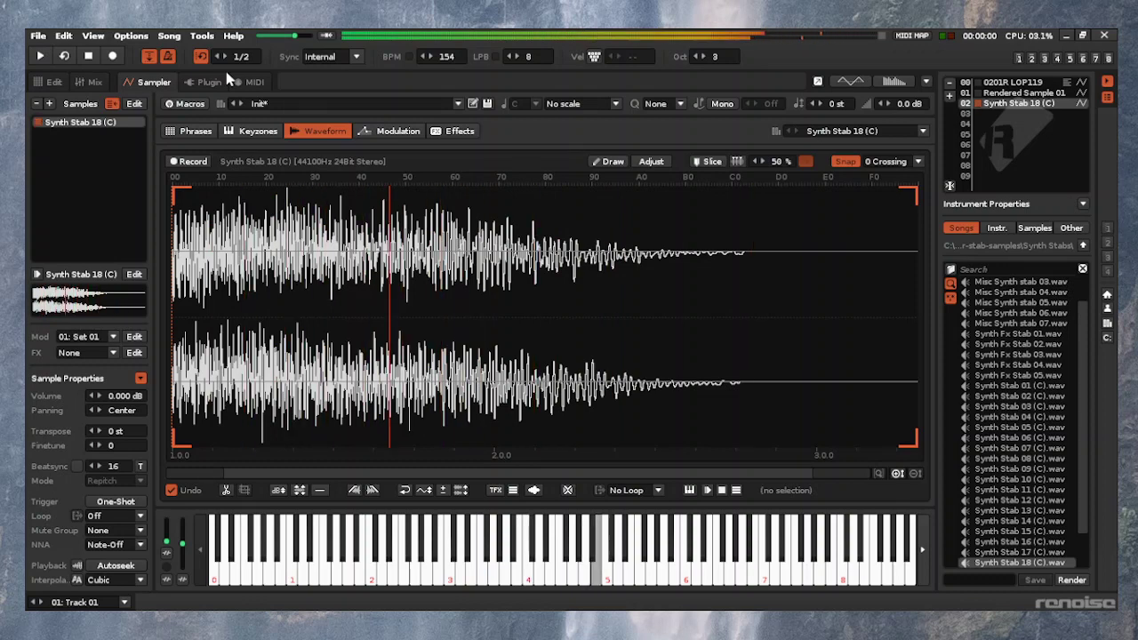
{"action": "key", "text": "y"}
{"action": "key", "text": "r"}
{"action": "key", "text": "w"}
{"action": "key", "text": "w"}
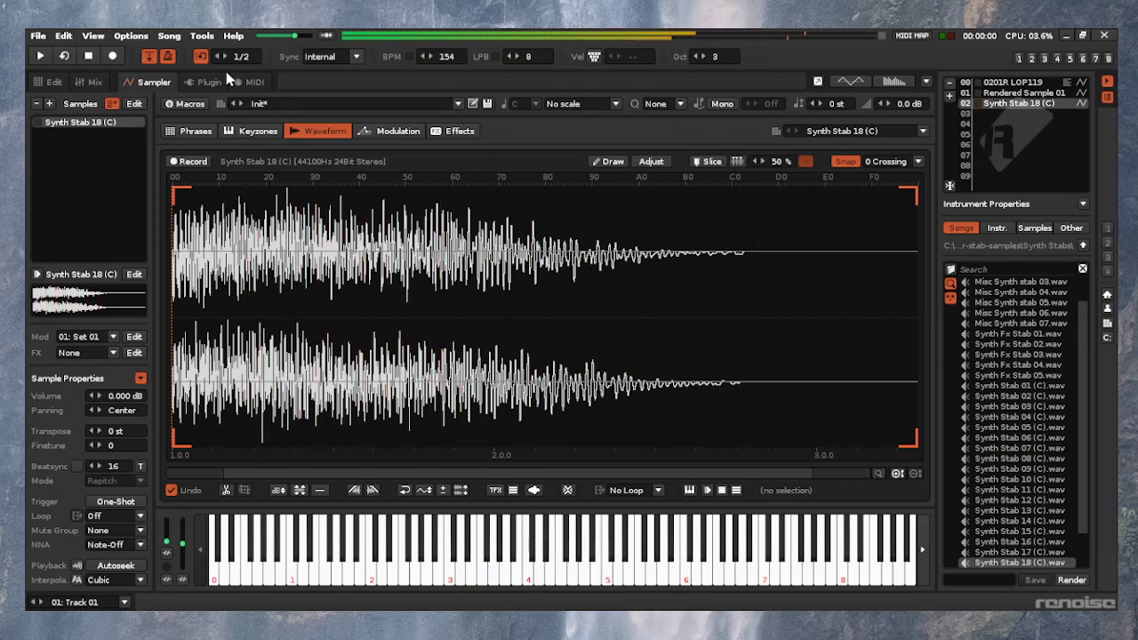
{"action": "key", "text": "q"}
{"action": "key", "text": "y"}
{"action": "key", "text": "r"}
{"action": "key", "text": "q"}
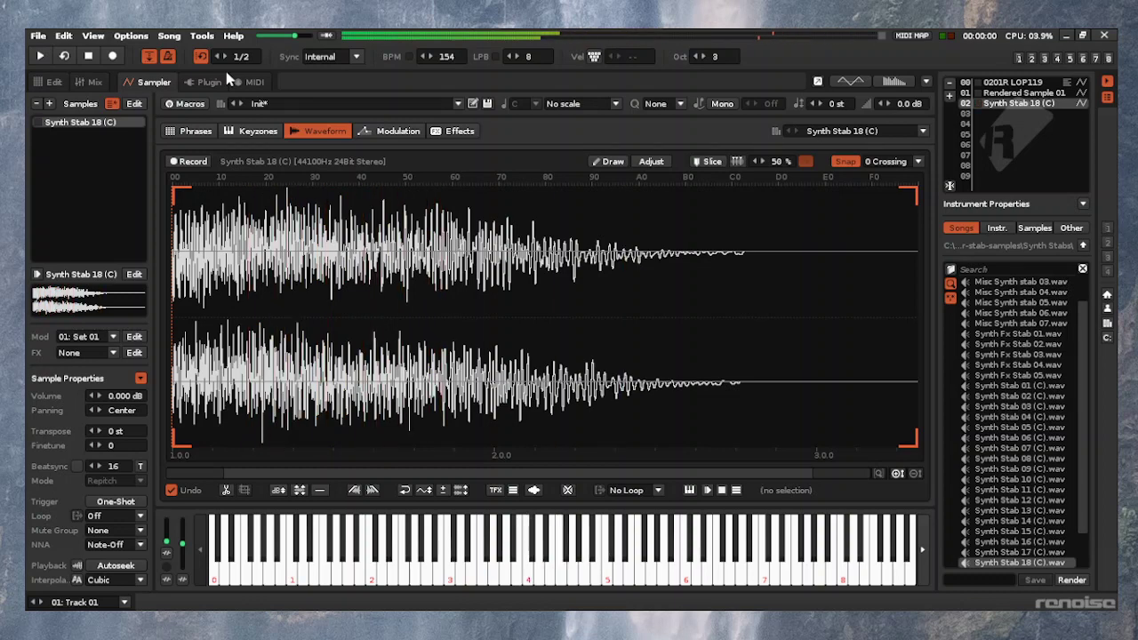
{"action": "key", "text": "w"}
{"action": "key", "text": "t"}
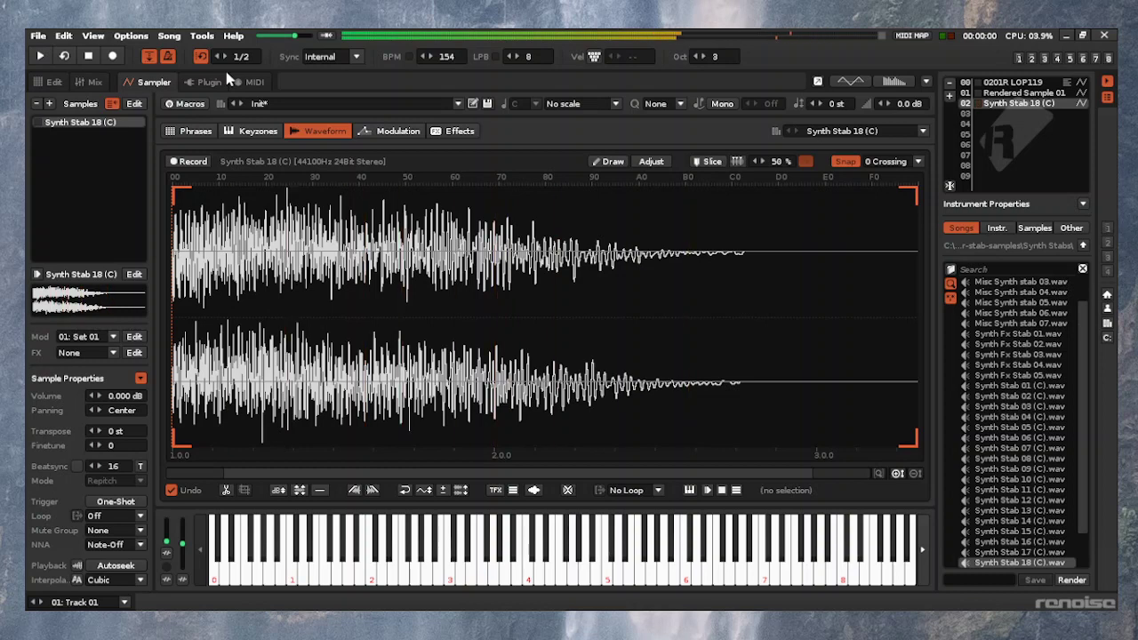
{"action": "key", "text": "r"}
{"action": "key", "text": "e"}
{"action": "key", "text": "e"}
{"action": "key", "text": "e"}
{"action": "key", "text": "w"}
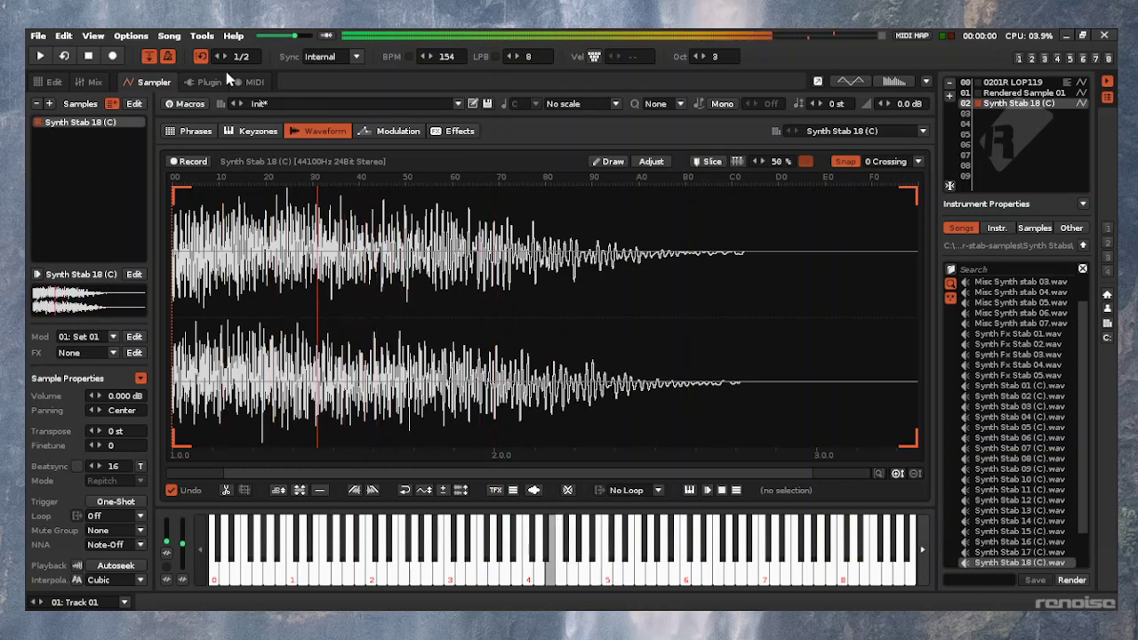
{"action": "key", "text": "y"}
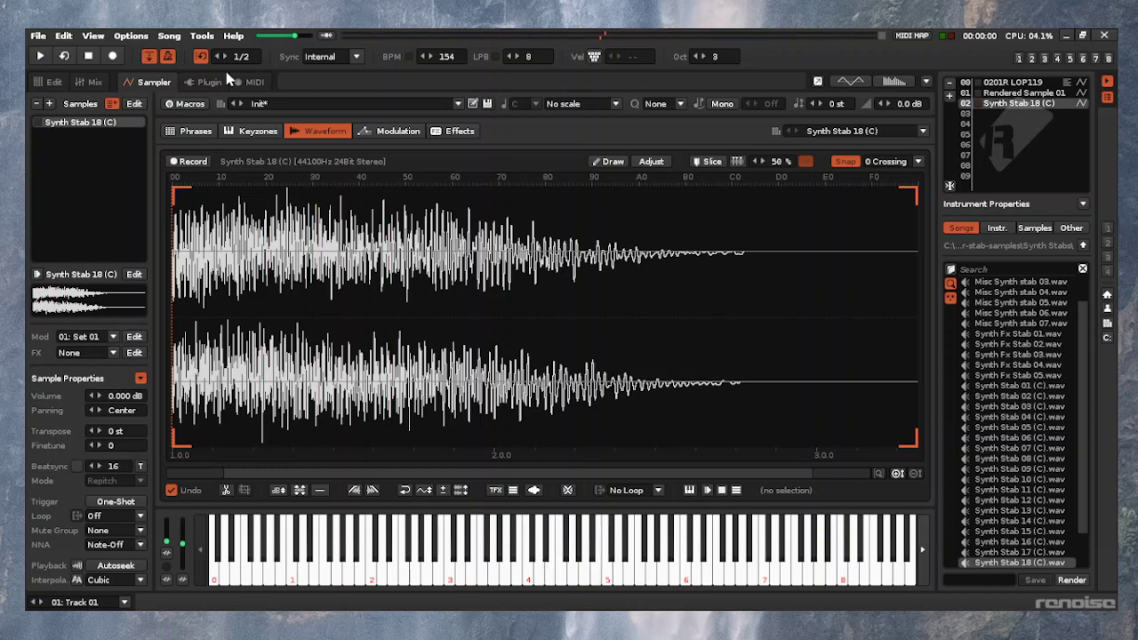
Return to the pattern editor, go to the first line of Track 02 and start playback
{"action": "key", "text": "F1"}
{"action": "key", "text": "y"}
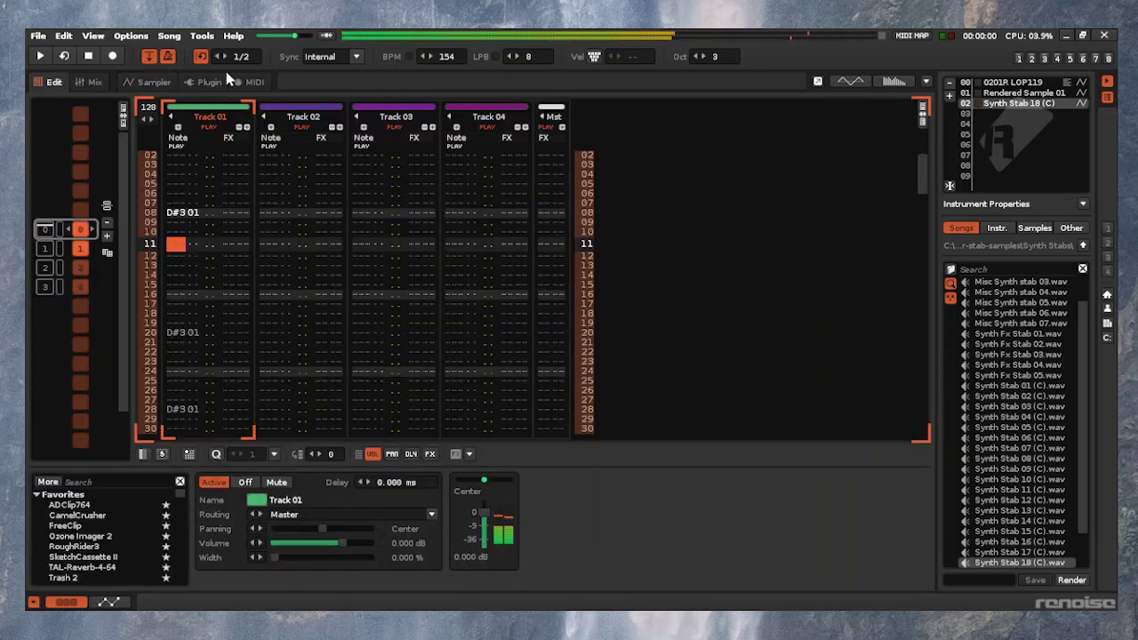
{"action": "key", "text": "Home"}
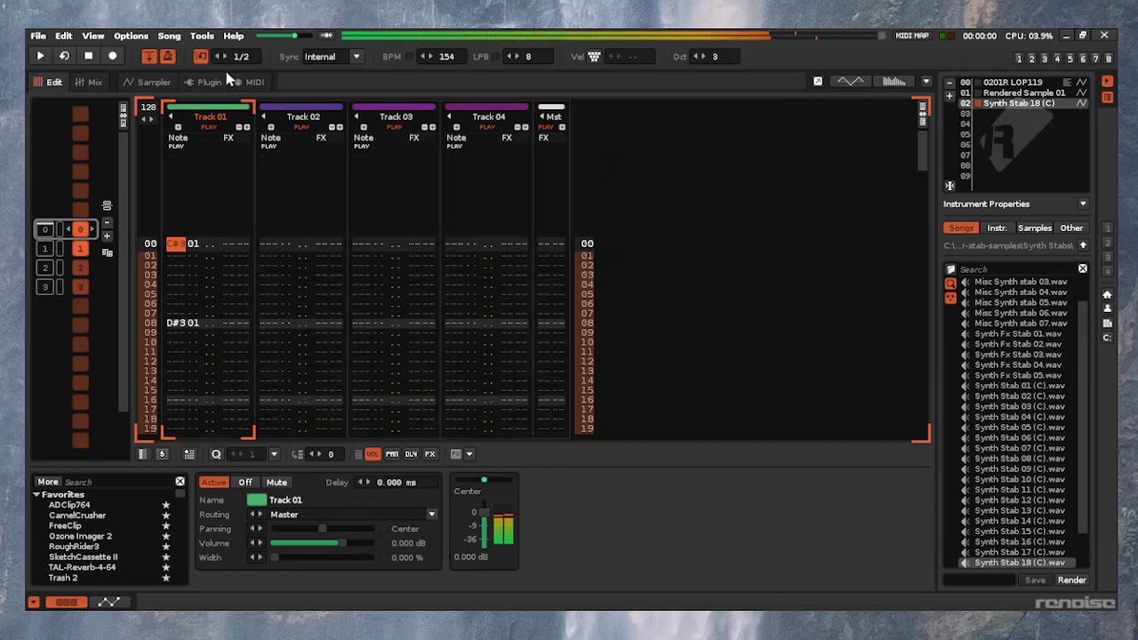
{"action": "key", "text": "Tab"}
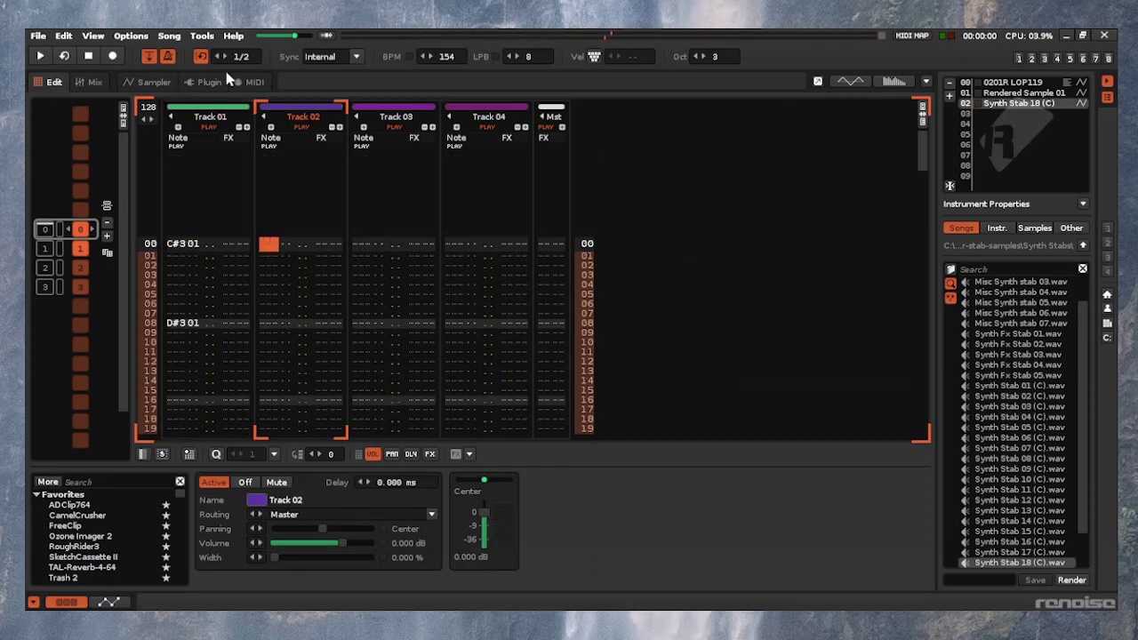
{"action": "key", "text": "space"}
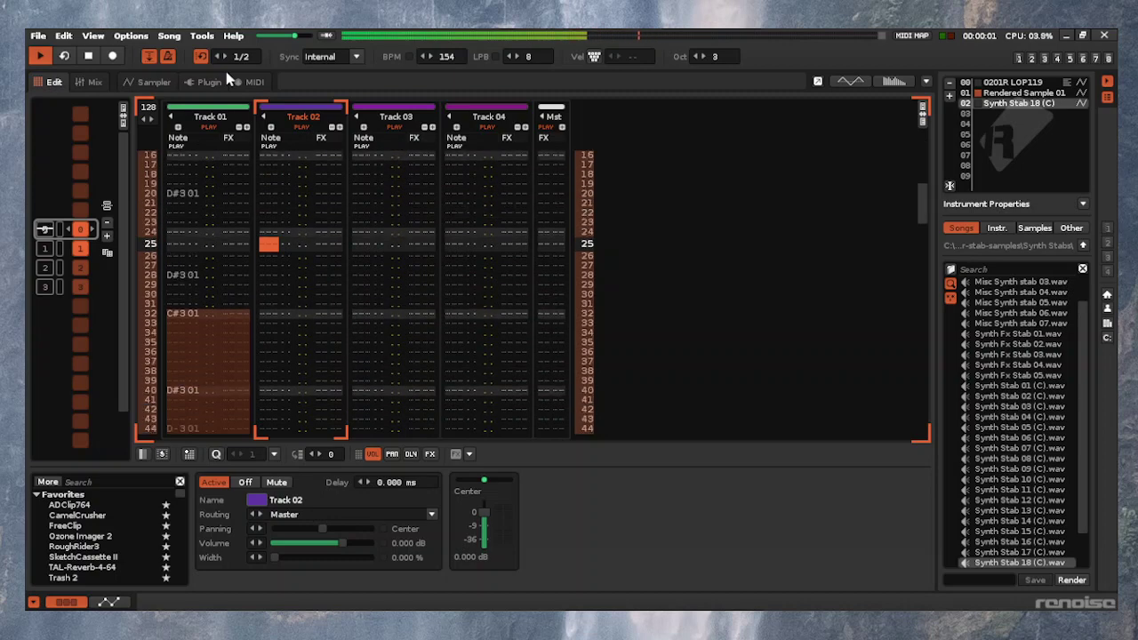
Raise the volume of Track 01 to 2.700 dB in the mixer while the loop plays
{"action": "key", "text": "F3"}
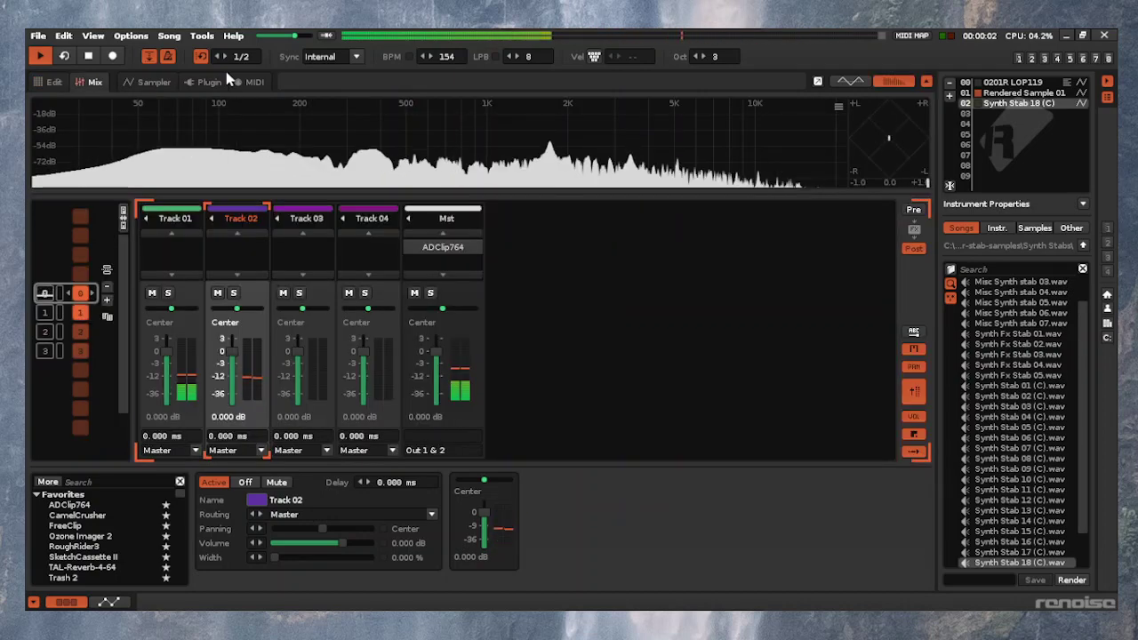
{"action": "key", "text": "shift+Tab"}
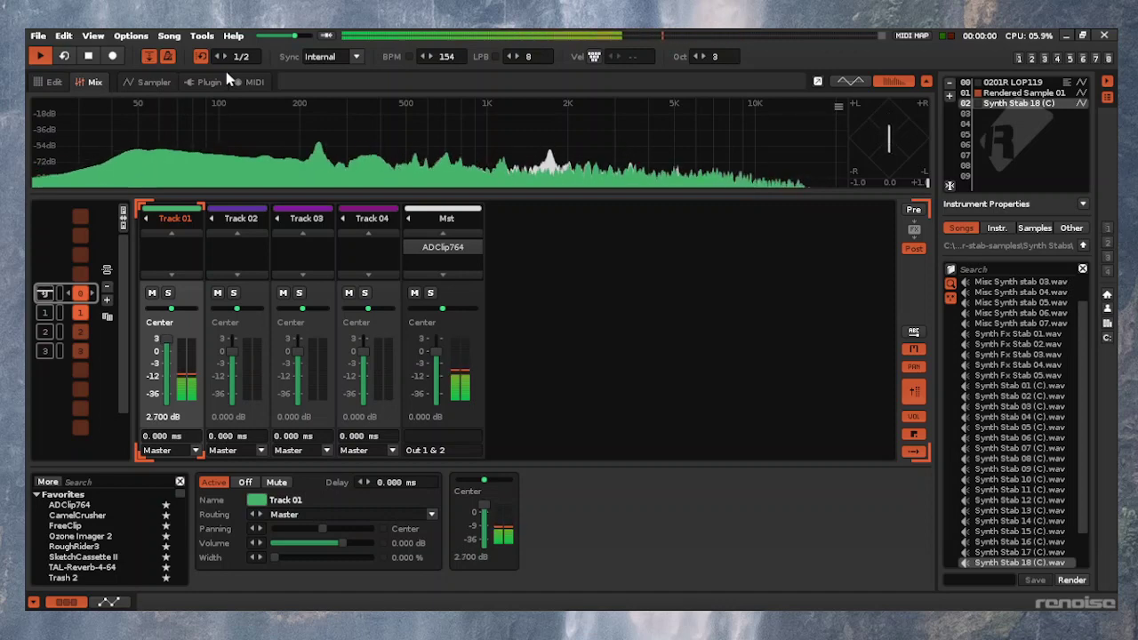
{"action": "key", "text": "F3"}
{"action": "key", "text": "F3"}
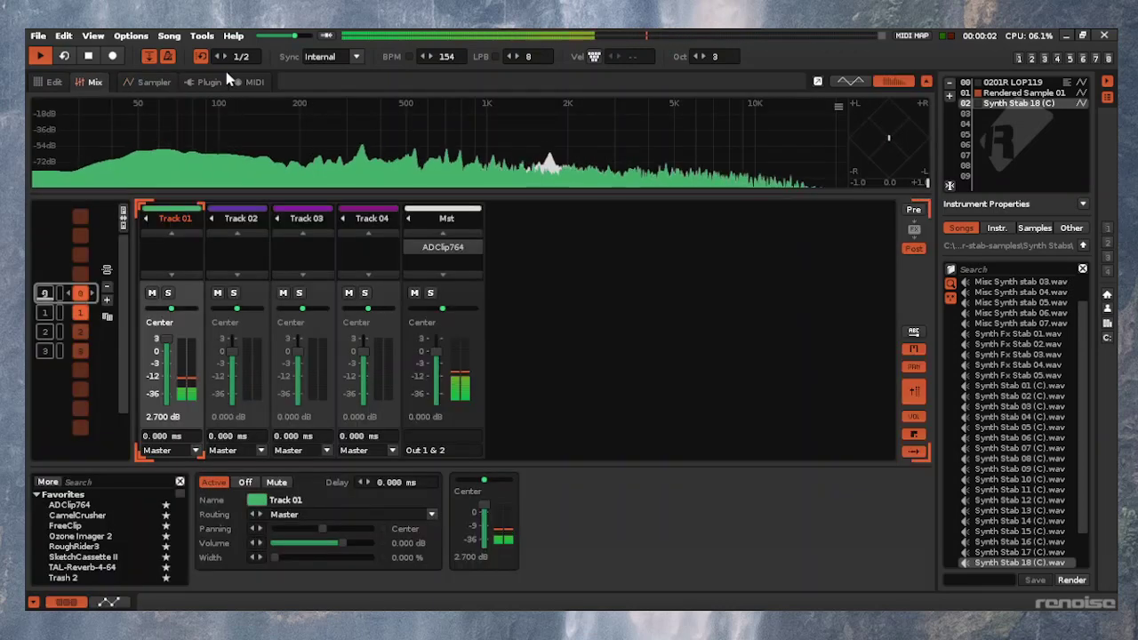
Stop playback and delete the marked block of Track 01 notes starting at line 32
{"action": "key", "text": "F2"}
{"action": "key", "text": "space"}
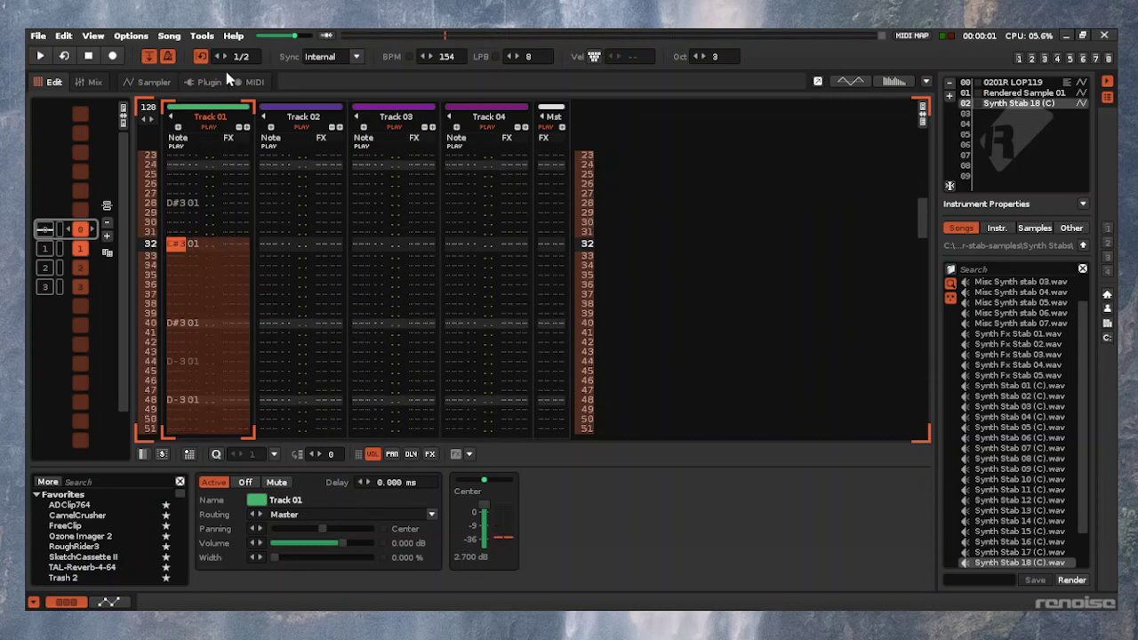
{"action": "key", "text": "Delete"}
Copy lines 00 to 31 of Track 01, paste them at line 32 and play the pattern
{"action": "key", "text": "Up"}
{"action": "key", "text": "shift+Home"}
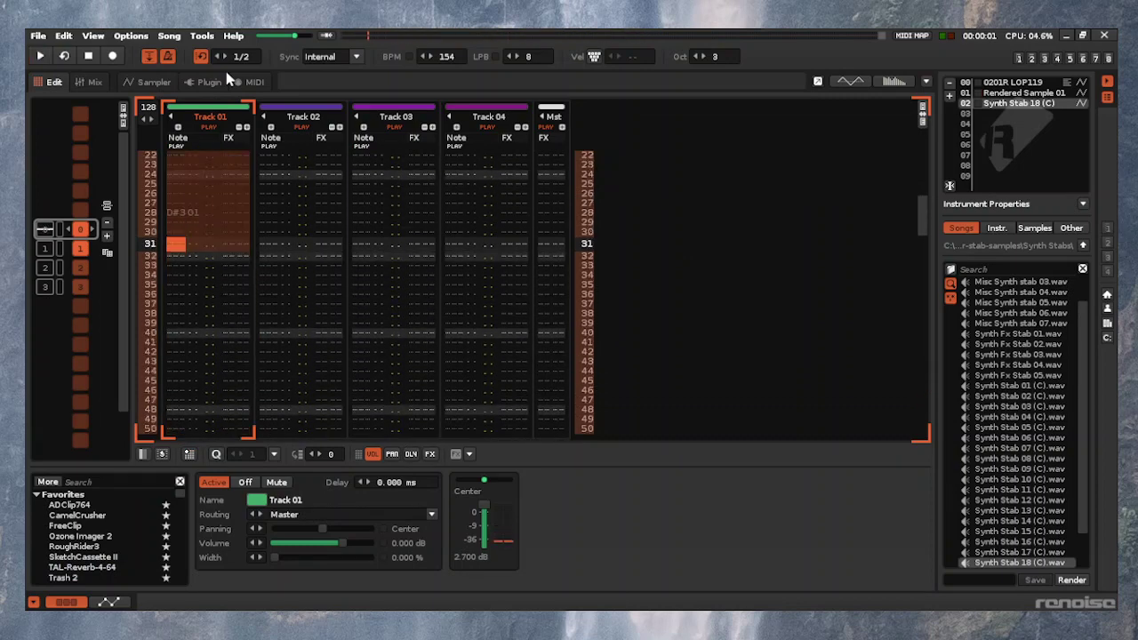
{"action": "key", "text": "space"}
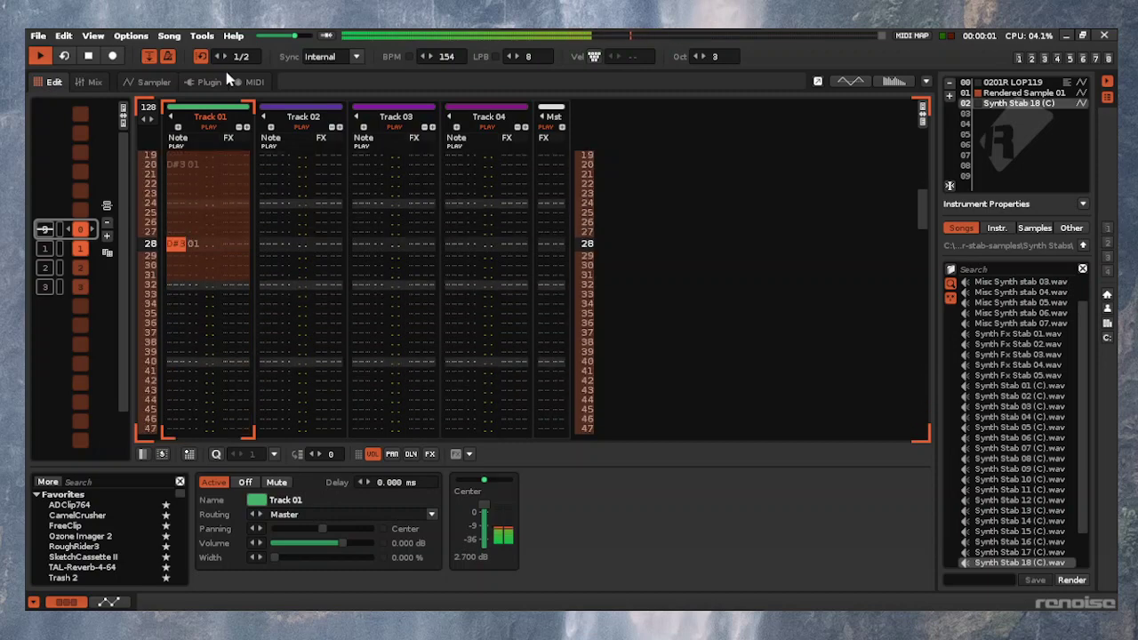
{"action": "key", "text": "space"}
{"action": "key", "text": "Down"}
{"action": "key", "text": "Down"}
{"action": "key", "text": "Down"}
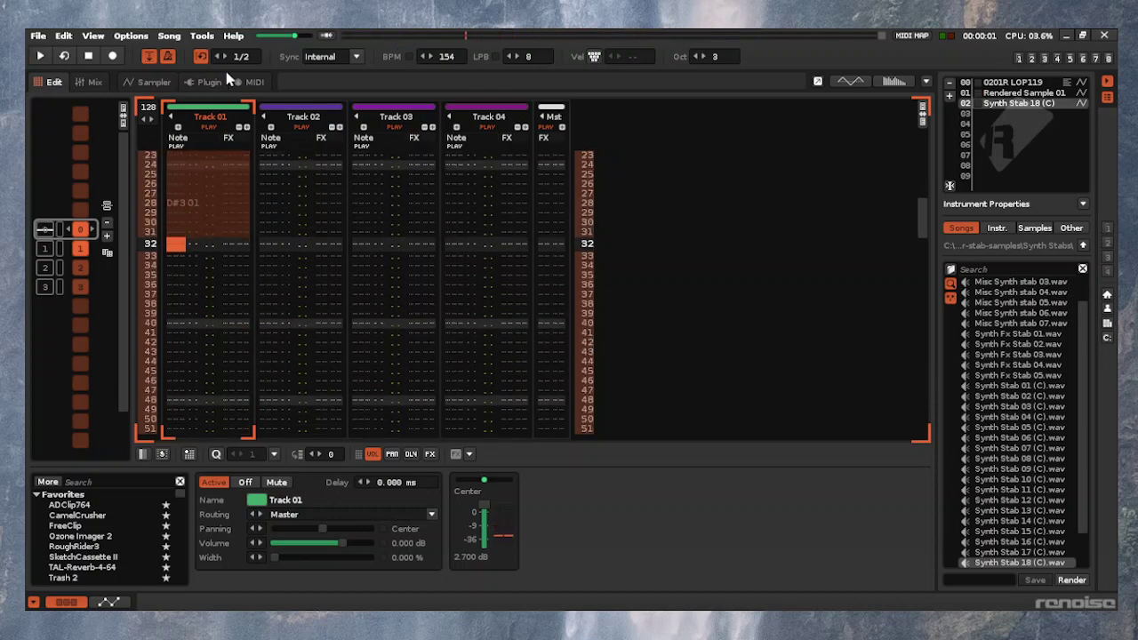
{"action": "key", "text": "space"}
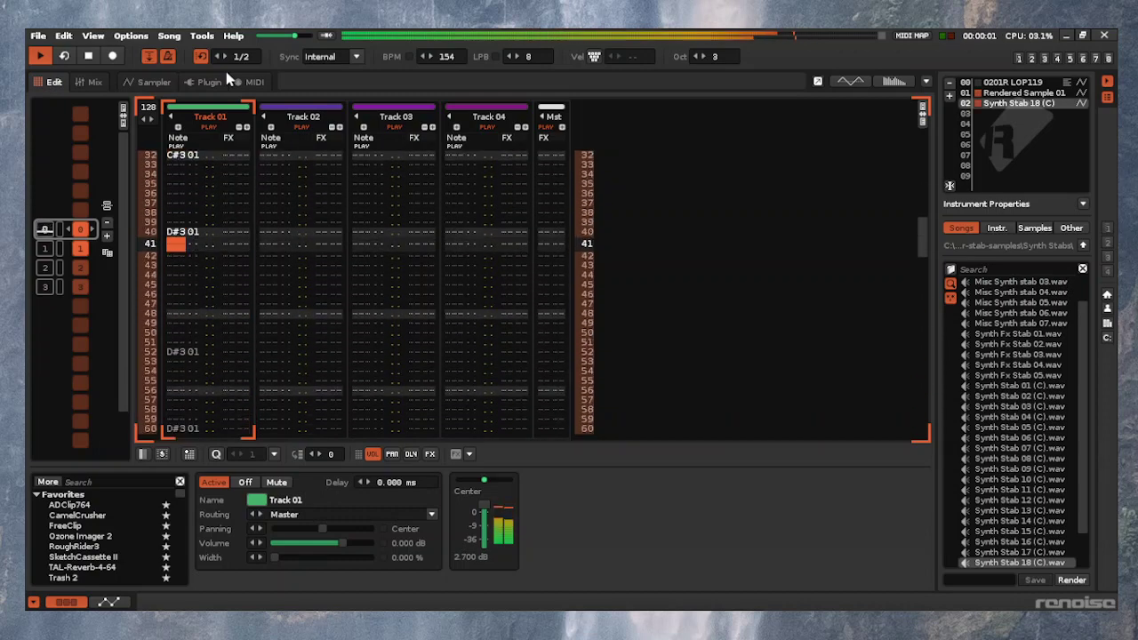
Lower the volume of Track 02 to -8.400 dB in the mixer
{"action": "key", "text": "ctrl+a"}
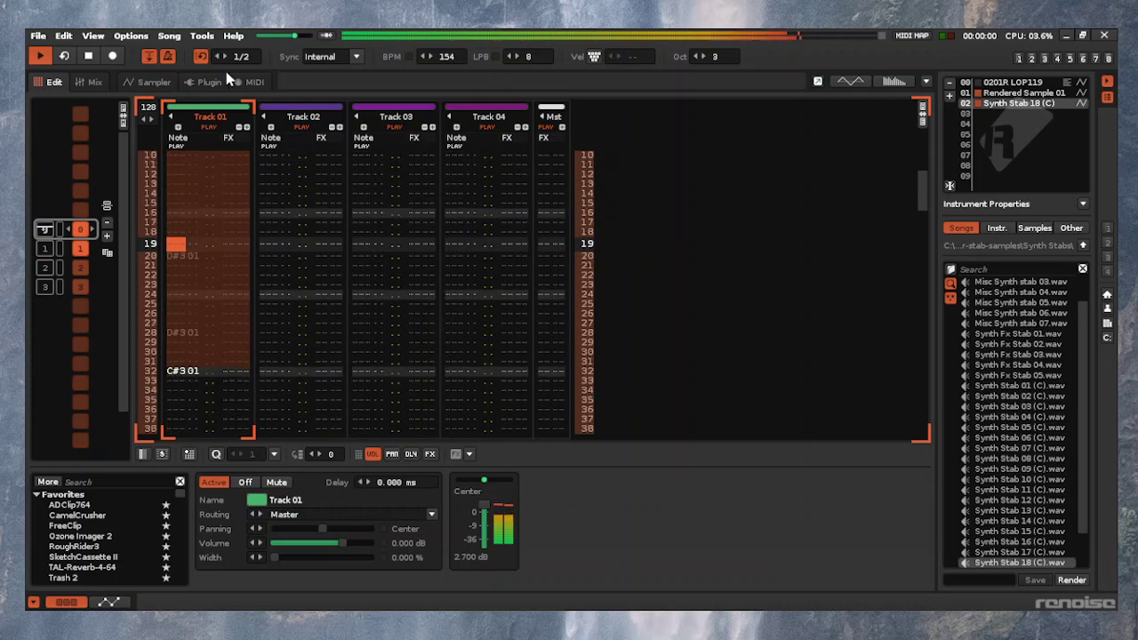
{"action": "key", "text": "F2"}
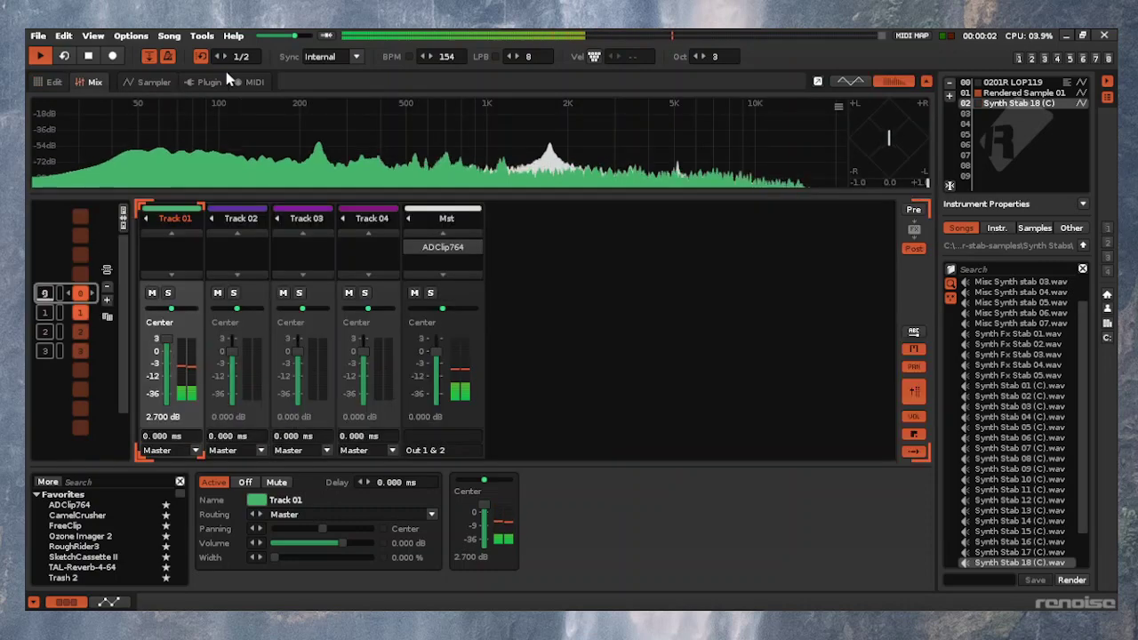
{"action": "key", "text": "Right"}
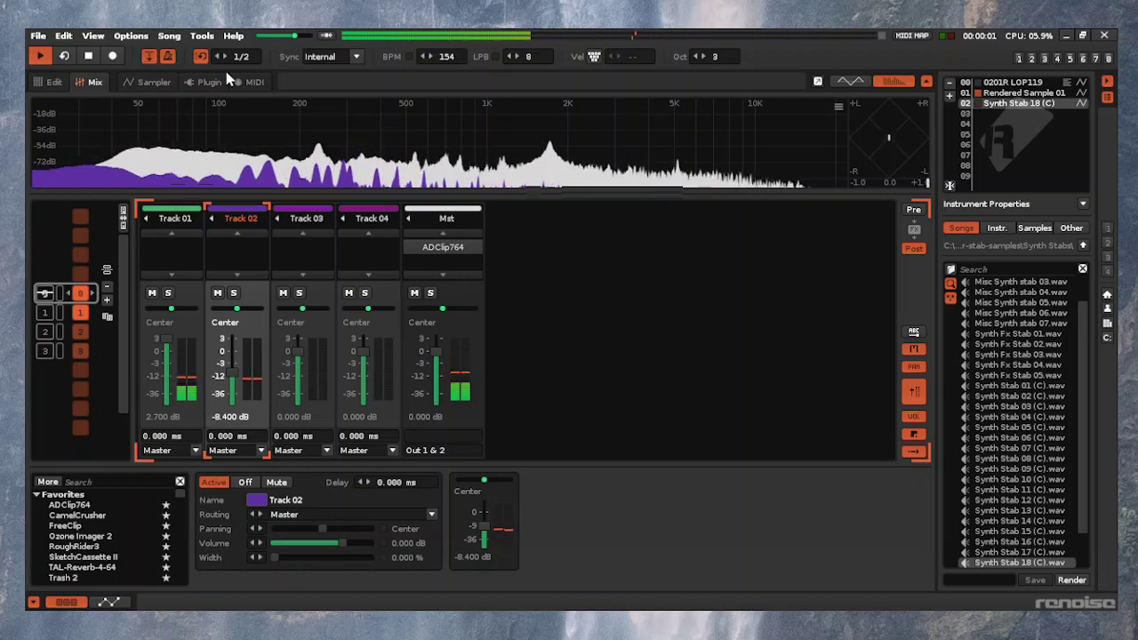
Search the effects for "ott" and add a single OTT_x64 plugin to Track 02, removing the duplicate
{"action": "key", "text": "ctrl+Tab"}
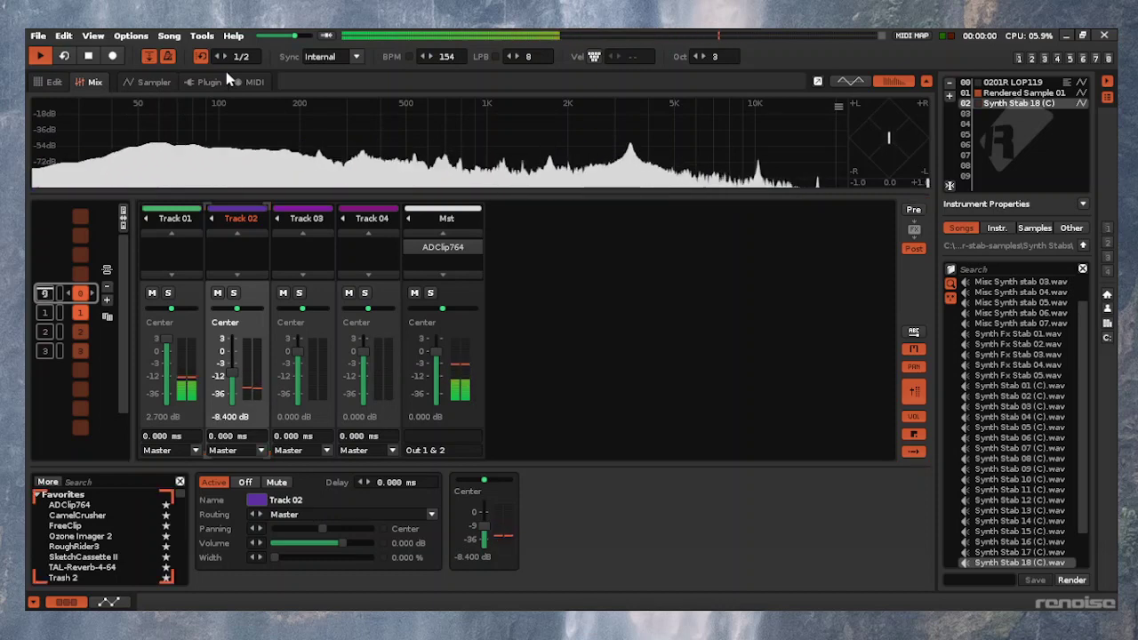
{"action": "left_click", "coordinate": [81, 496]}
{"action": "left_click", "coordinate": [84, 482]}
{"action": "type", "text": "o"}
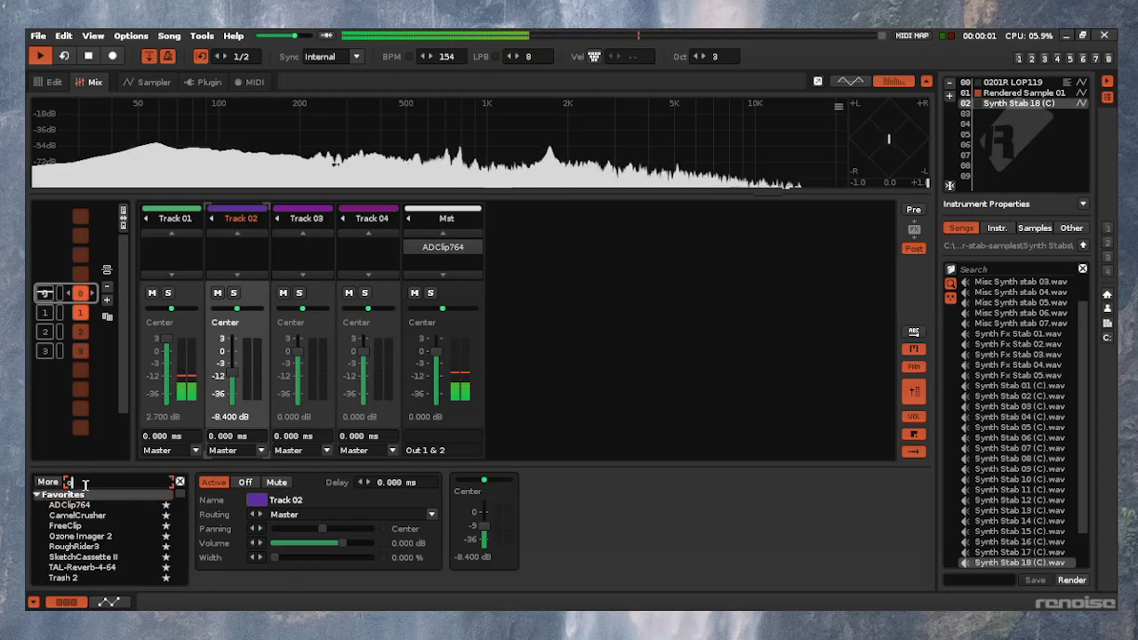
{"action": "type", "text": "tt"}
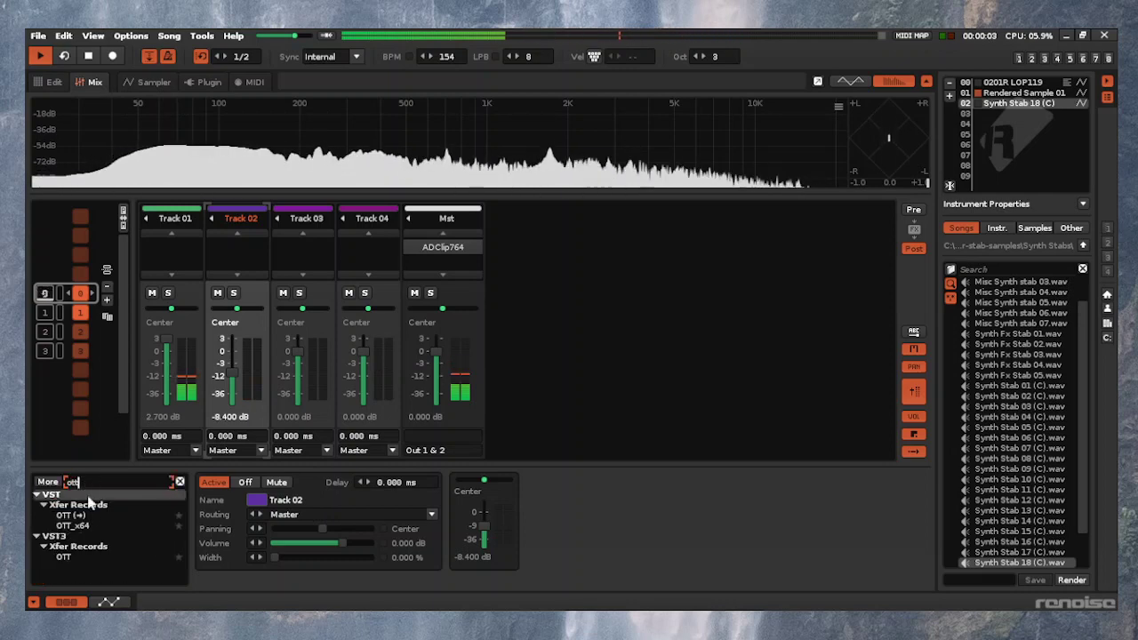
{"action": "left_click", "coordinate": [82, 526]}
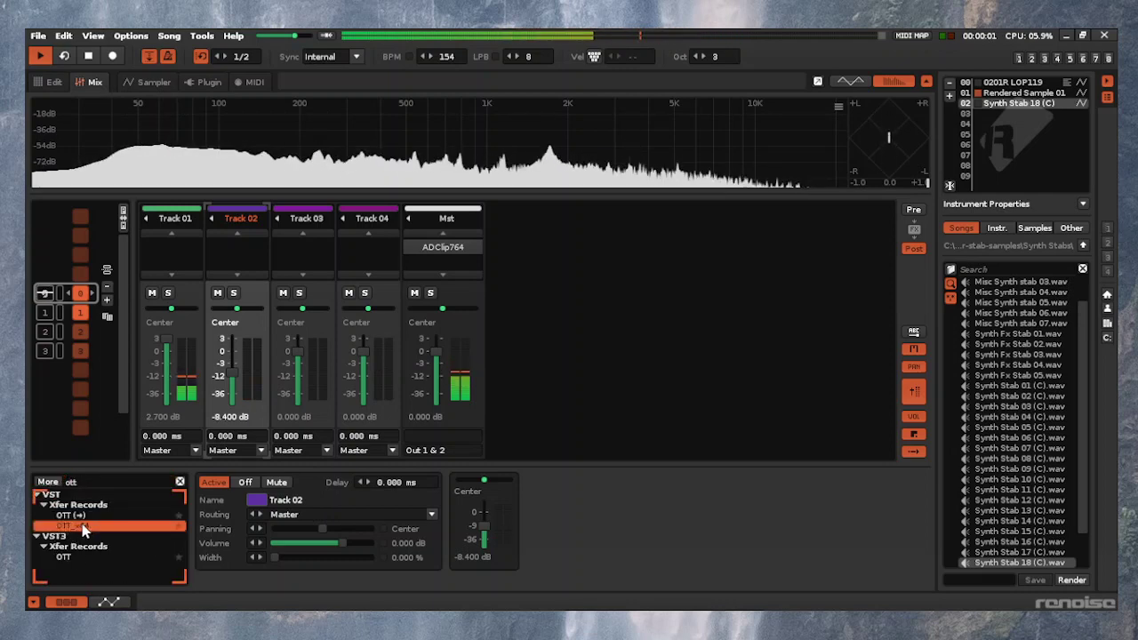
{"action": "double_click", "coordinate": [82, 528]}
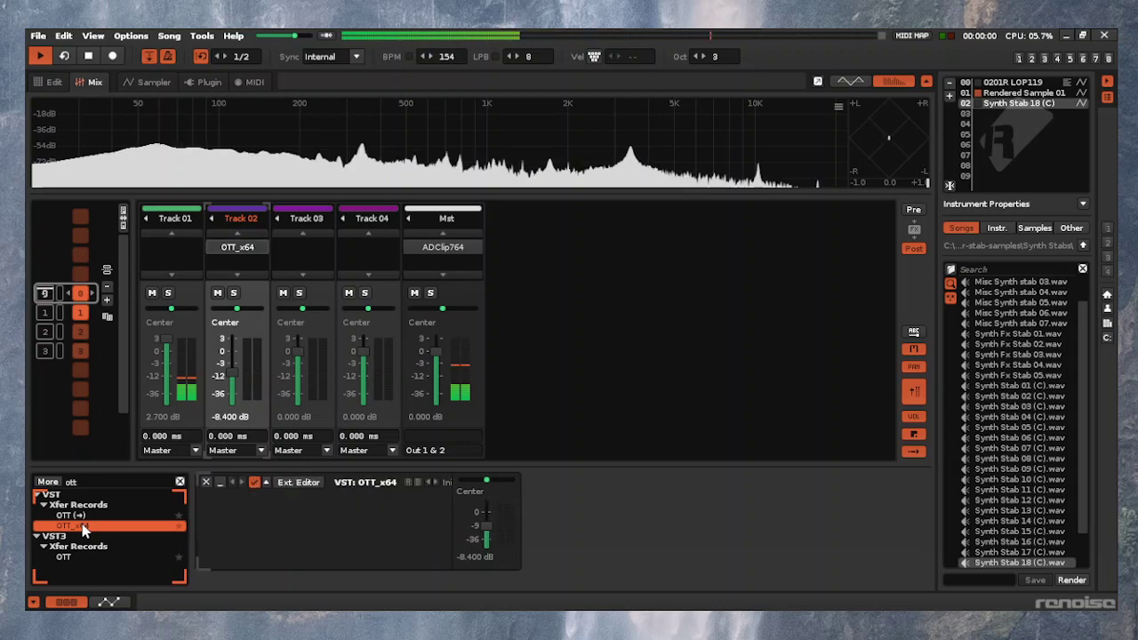
{"action": "double_click", "coordinate": [82, 528]}
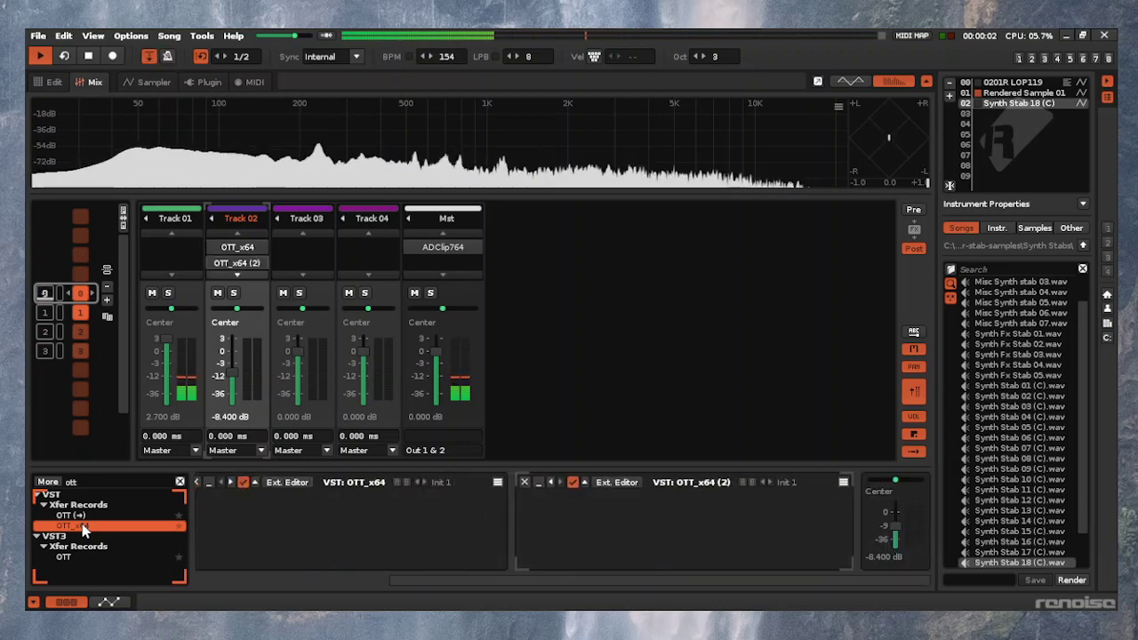
{"action": "left_click", "coordinate": [524, 482]}
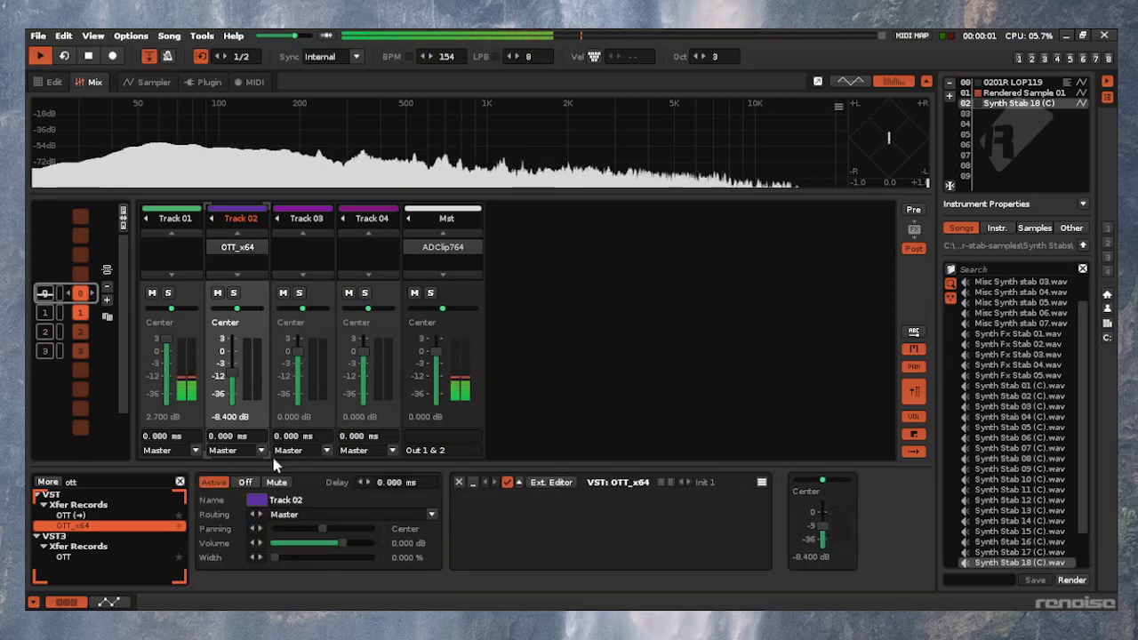
Open the external editor of the OTT_x64 plugin on Track 02
{"action": "left_click", "coordinate": [544, 485]}
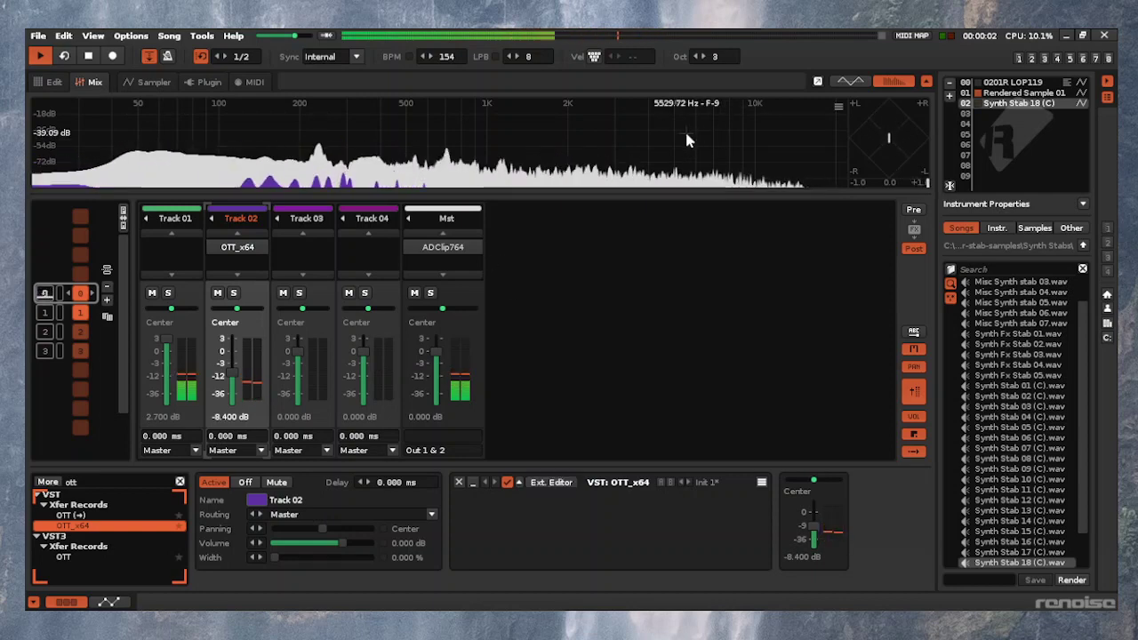
Stop playback and set the scale of the Synth Stab 18 instrument to G# Natural Minor in the sampler
{"action": "key", "text": "F6"}
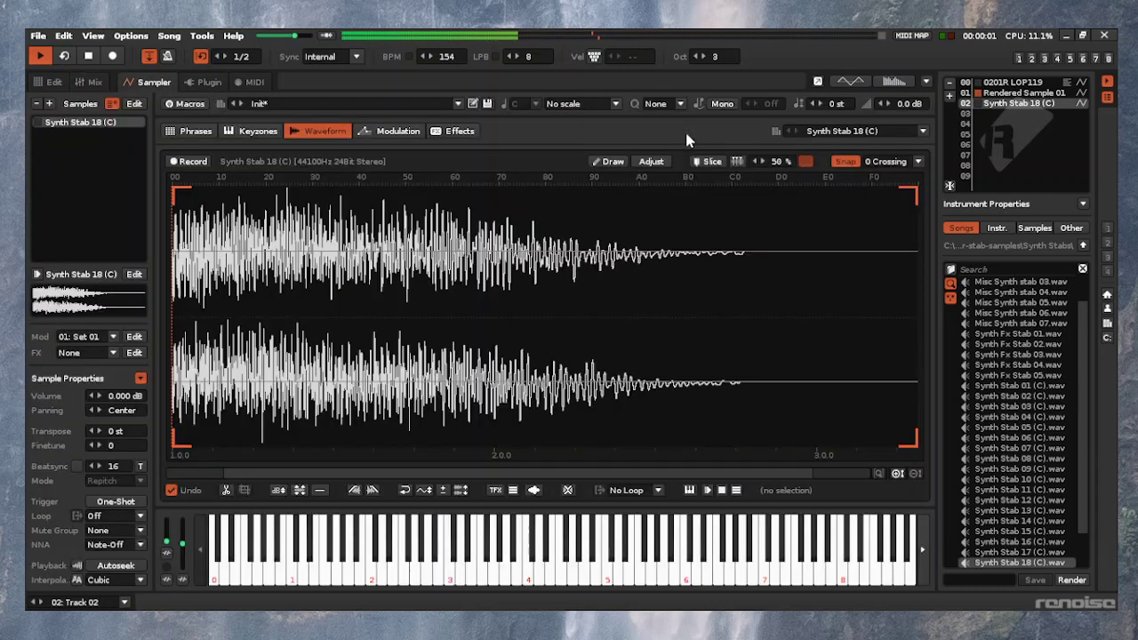
{"action": "key", "text": "space"}
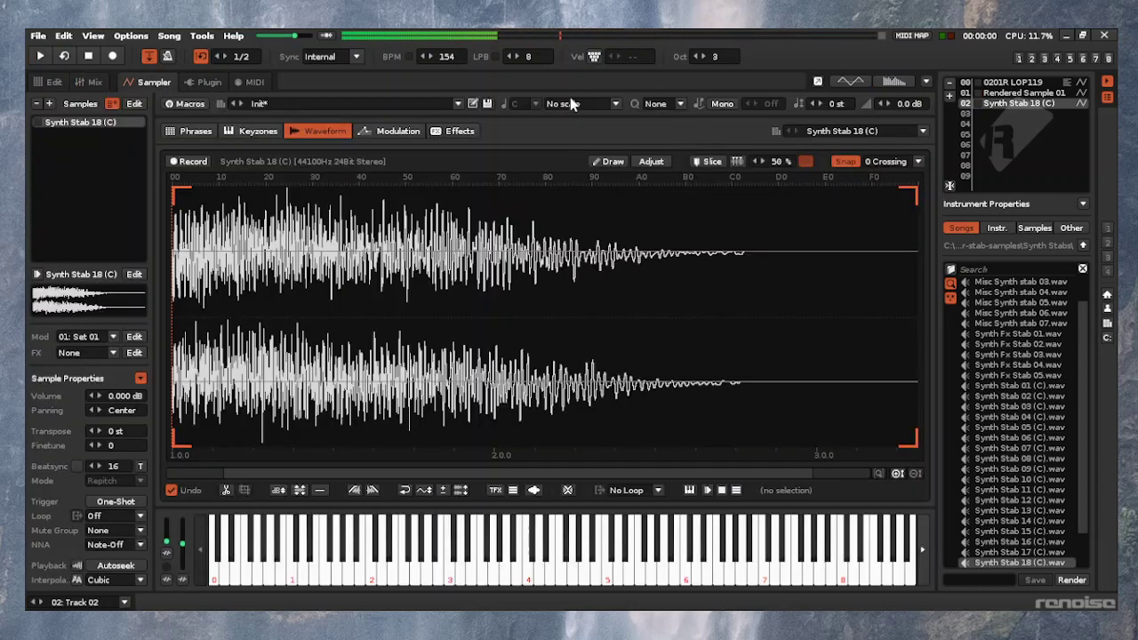
{"action": "left_click", "coordinate": [570, 104]}
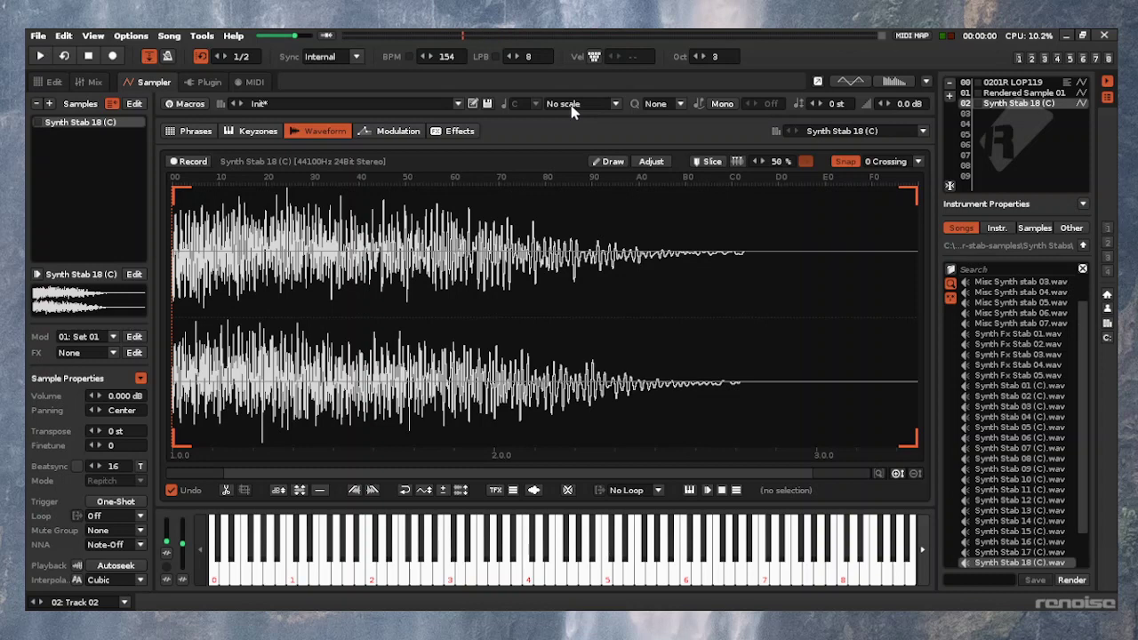
{"action": "left_click", "coordinate": [575, 151]}
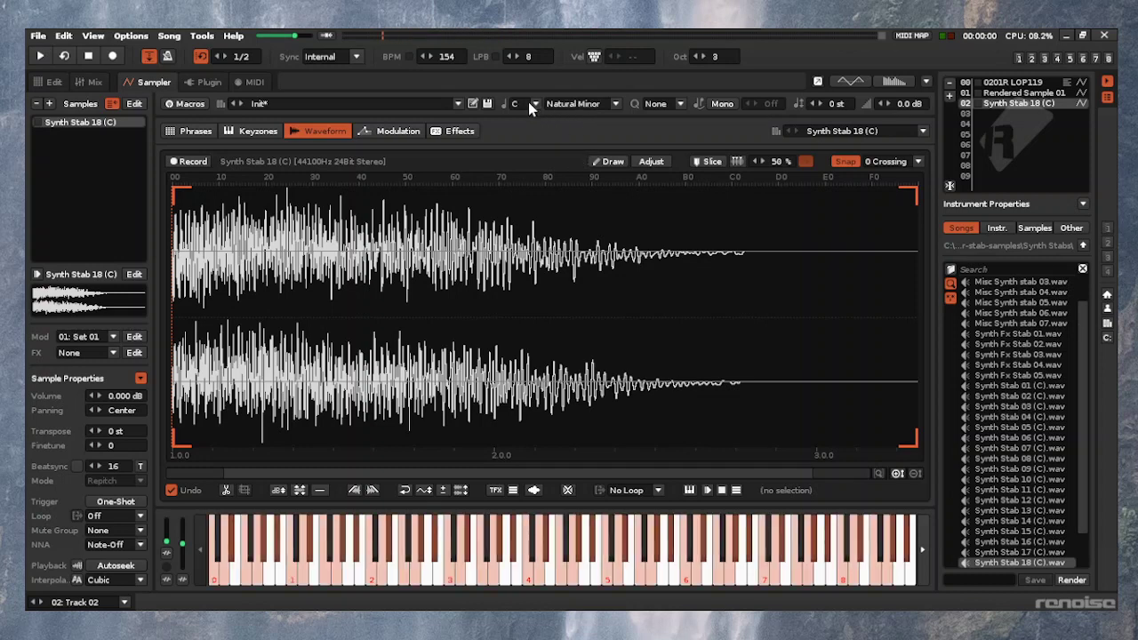
{"action": "left_click", "coordinate": [522, 183]}
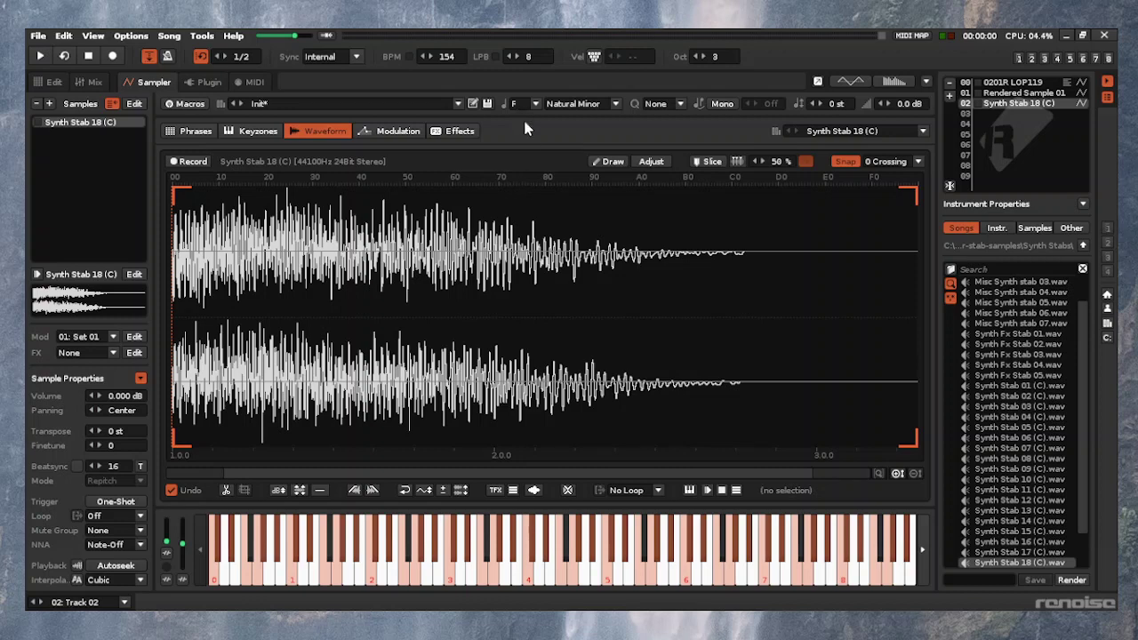
{"action": "left_click", "coordinate": [520, 223]}
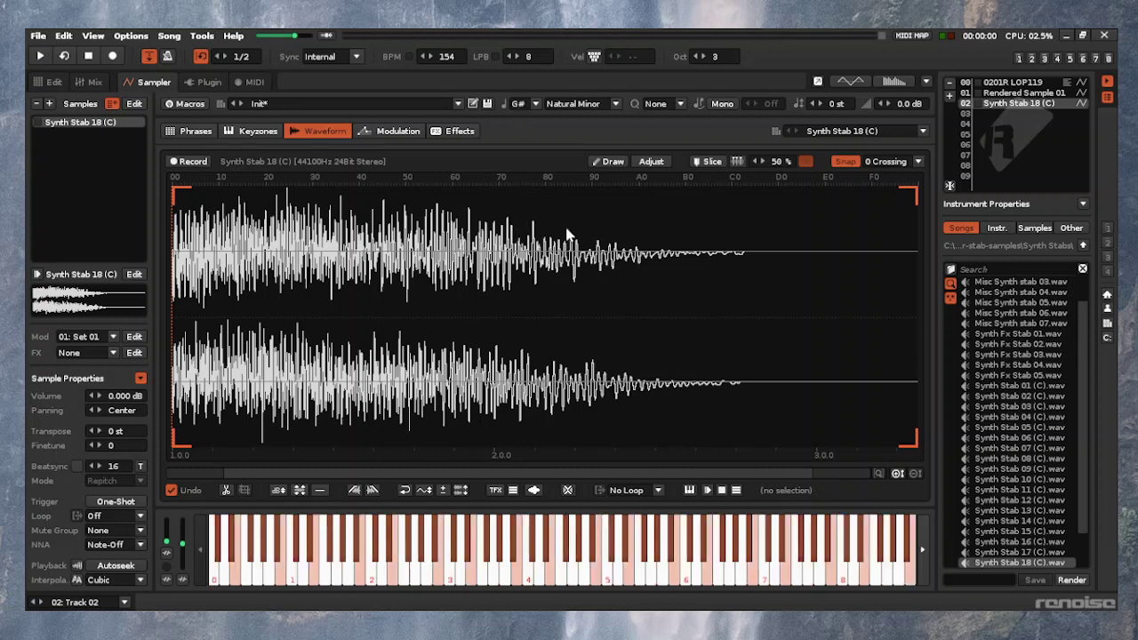
Audition Synth Stab 18 melody ideas by playing notes within the G# Natural Minor scale
{"action": "key", "text": "m"}
{"action": "key", "text": "5"}
{"action": "key", "text": "5"}
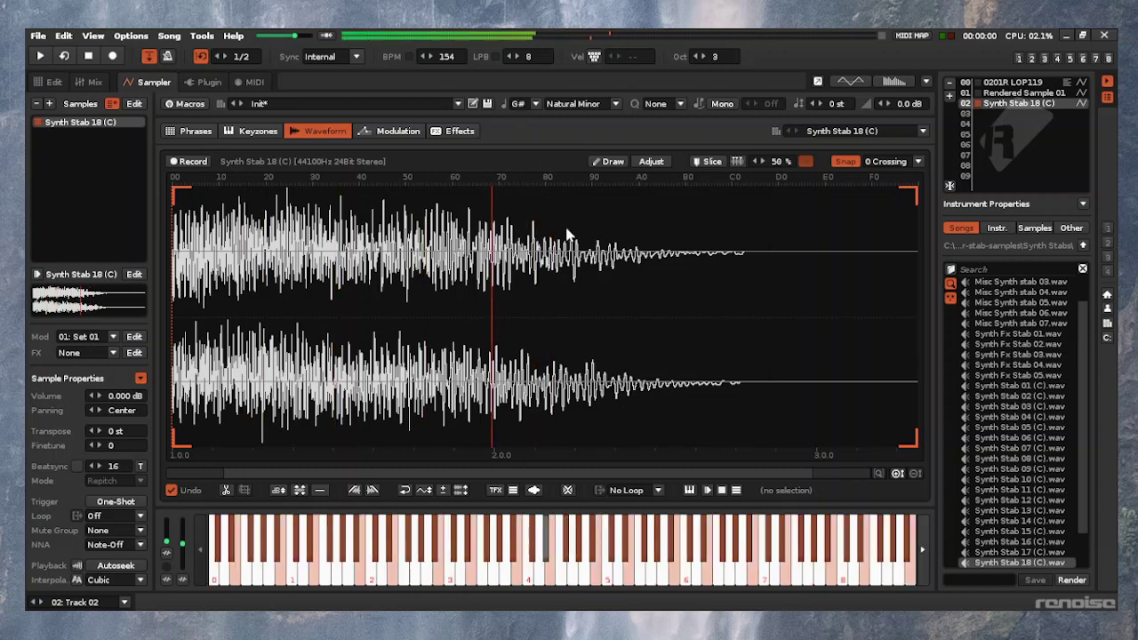
{"action": "key", "text": "3"}
{"action": "key", "text": "e"}
{"action": "key", "text": "m"}
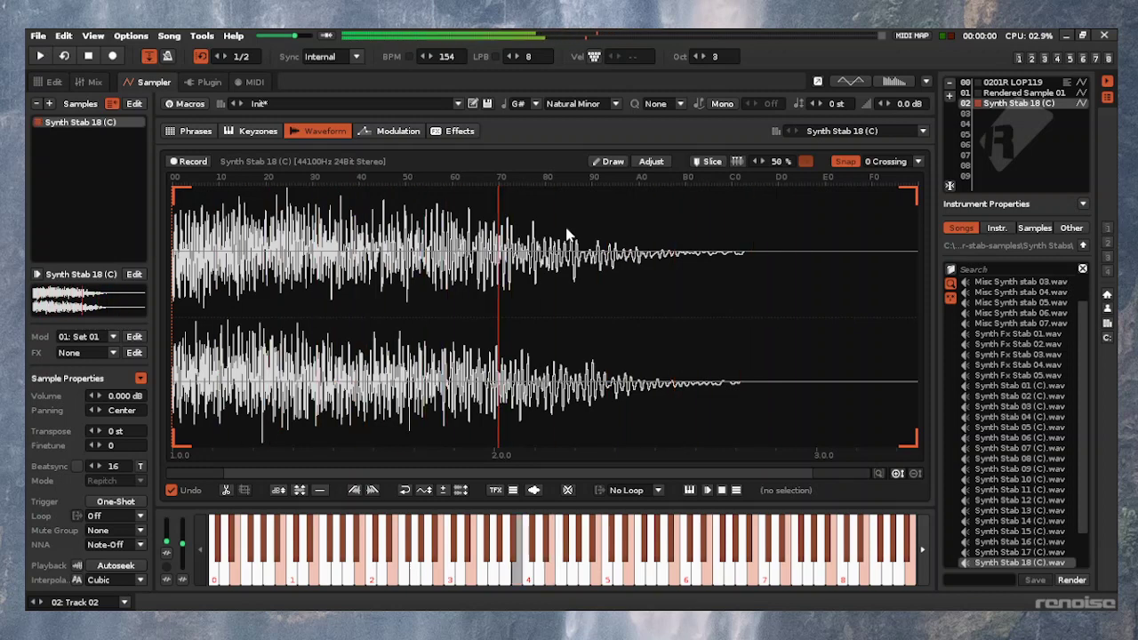
{"action": "key", "text": "e"}
{"action": "key", "text": "m"}
{"action": "key", "text": "e"}
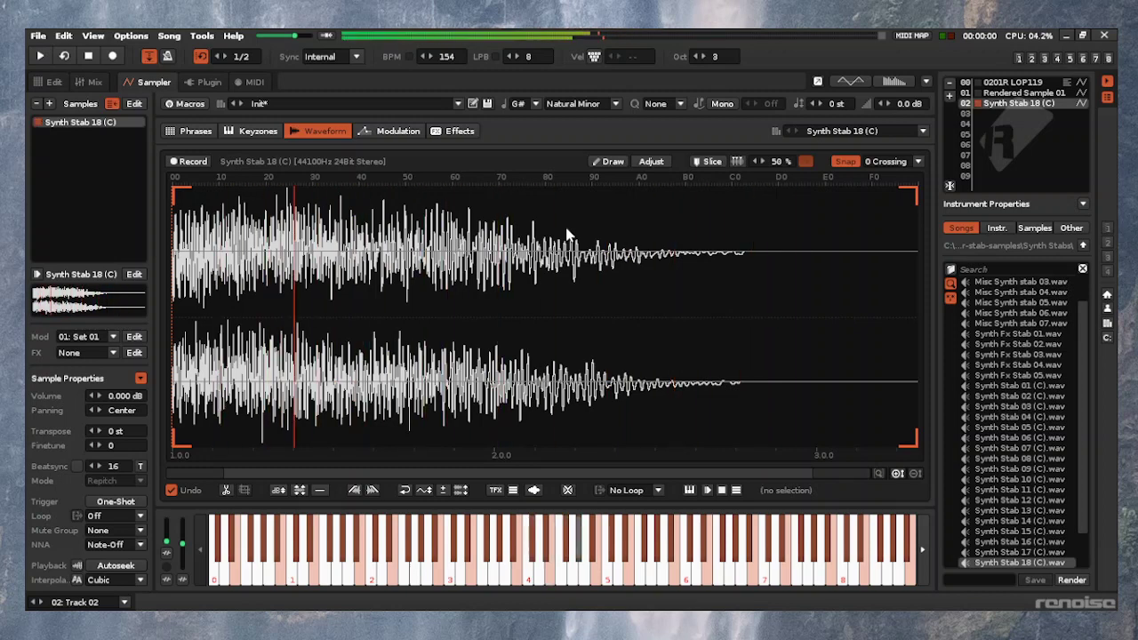
{"action": "key", "text": "u"}
{"action": "key", "text": "5"}
{"action": "key", "text": "e"}
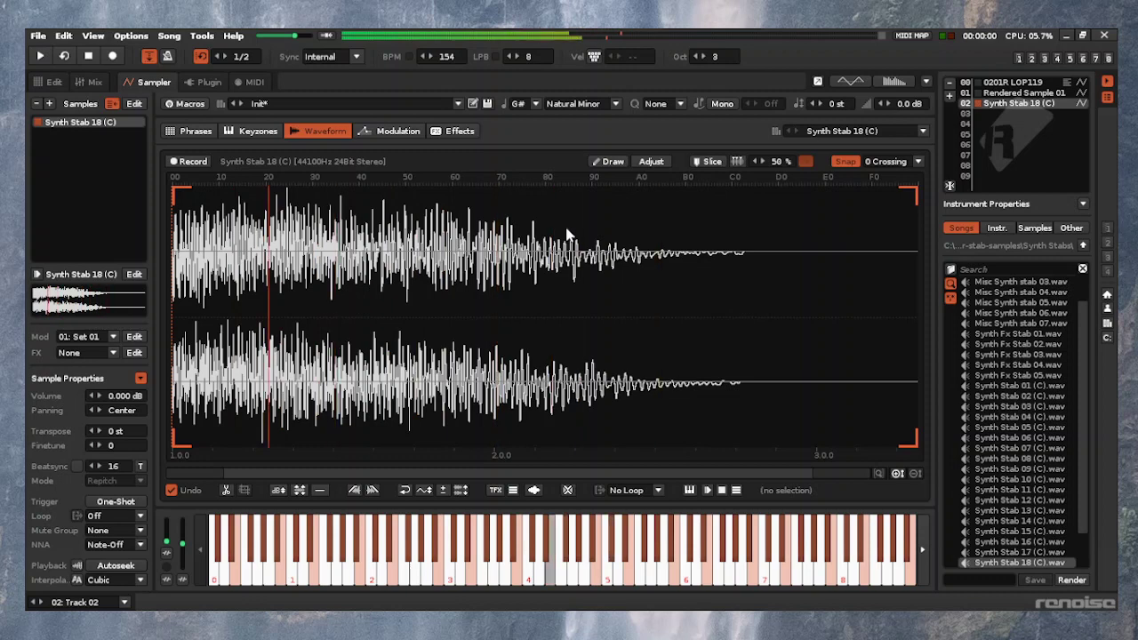
{"action": "key", "text": "e"}
{"action": "key", "text": "u"}
{"action": "key", "text": "5"}
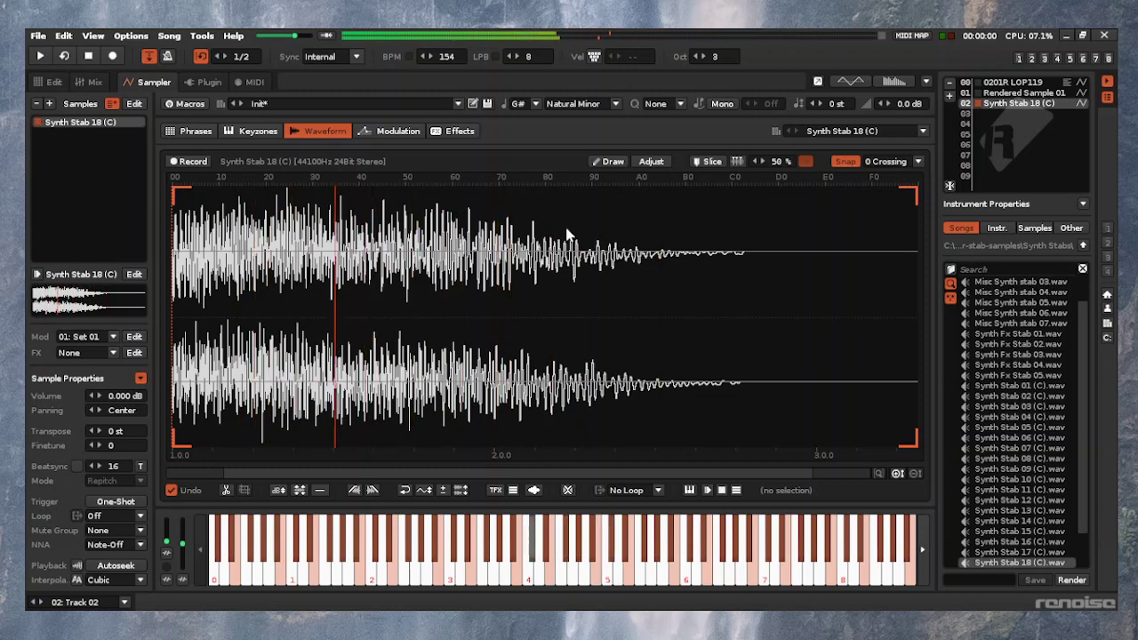
{"action": "key", "text": "5"}
{"action": "key", "text": "e"}
{"action": "key", "text": "2"}
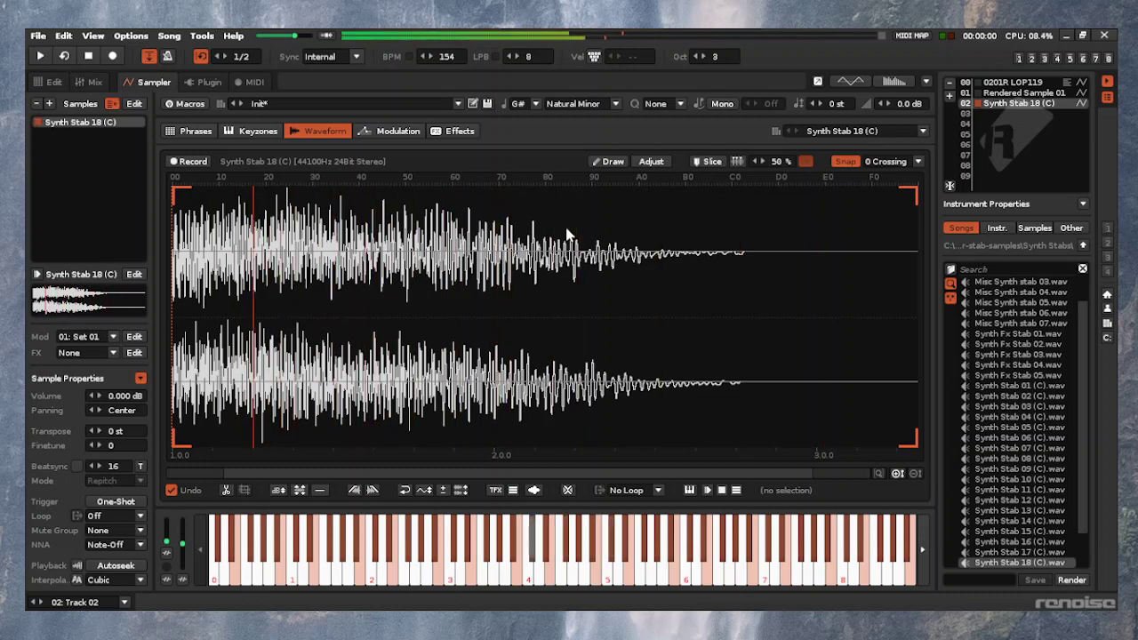
{"action": "key", "text": "5"}
{"action": "key", "text": "e"}
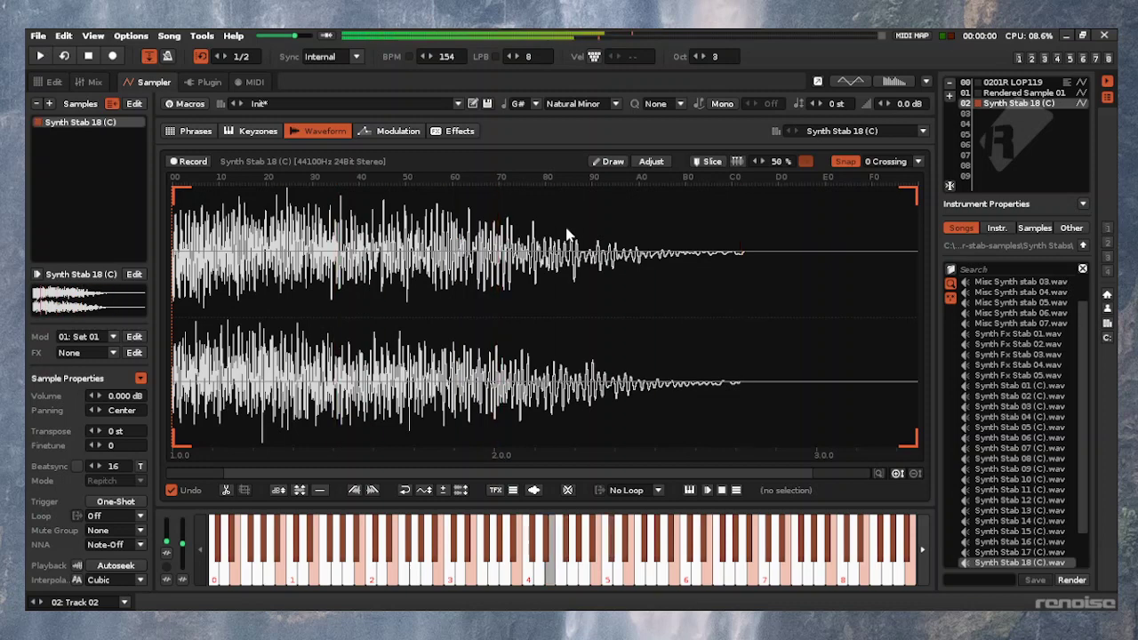
{"action": "key", "text": "e"}
{"action": "key", "text": "5"}
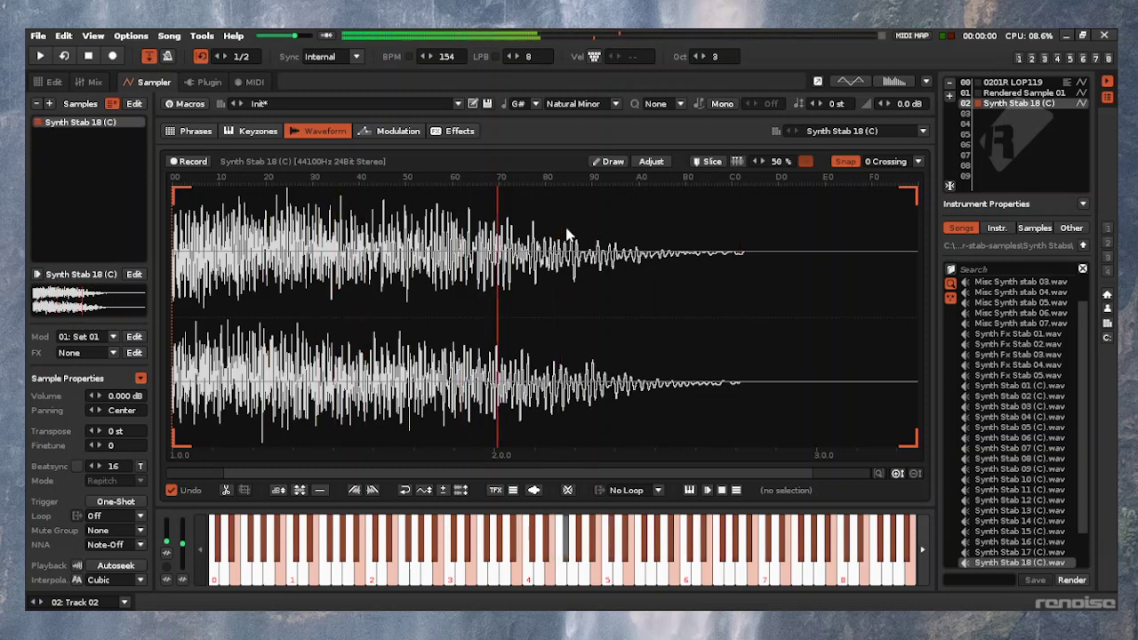
{"action": "key", "text": "e"}
{"action": "key", "text": "e"}
{"action": "key", "text": "e"}
{"action": "key", "text": "e"}
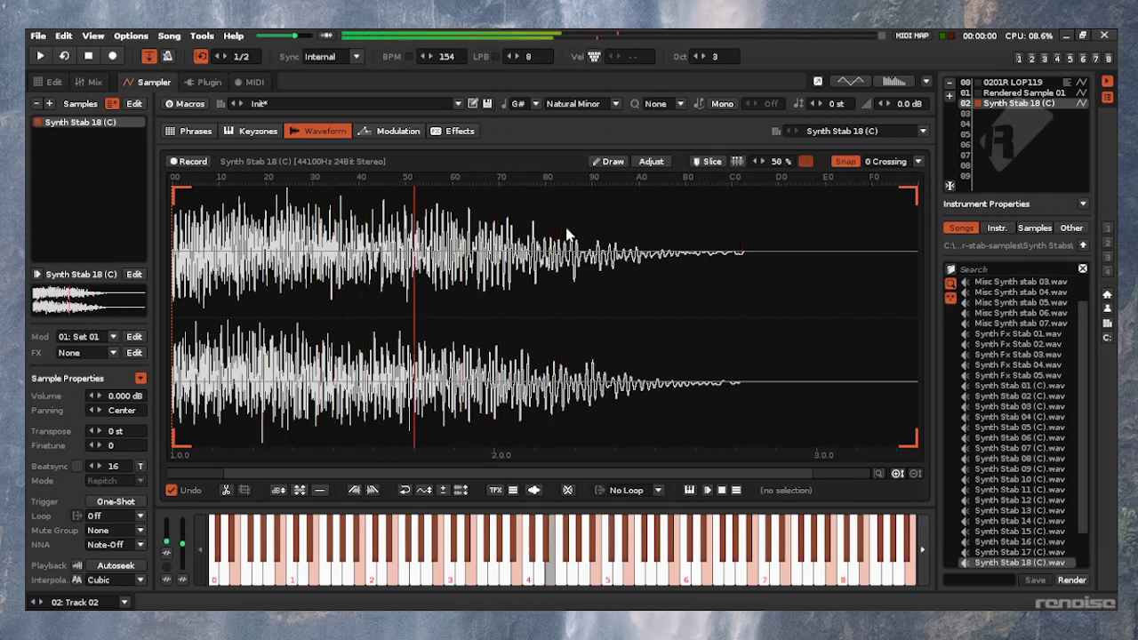
{"action": "key", "text": "e"}
{"action": "key", "text": "e"}
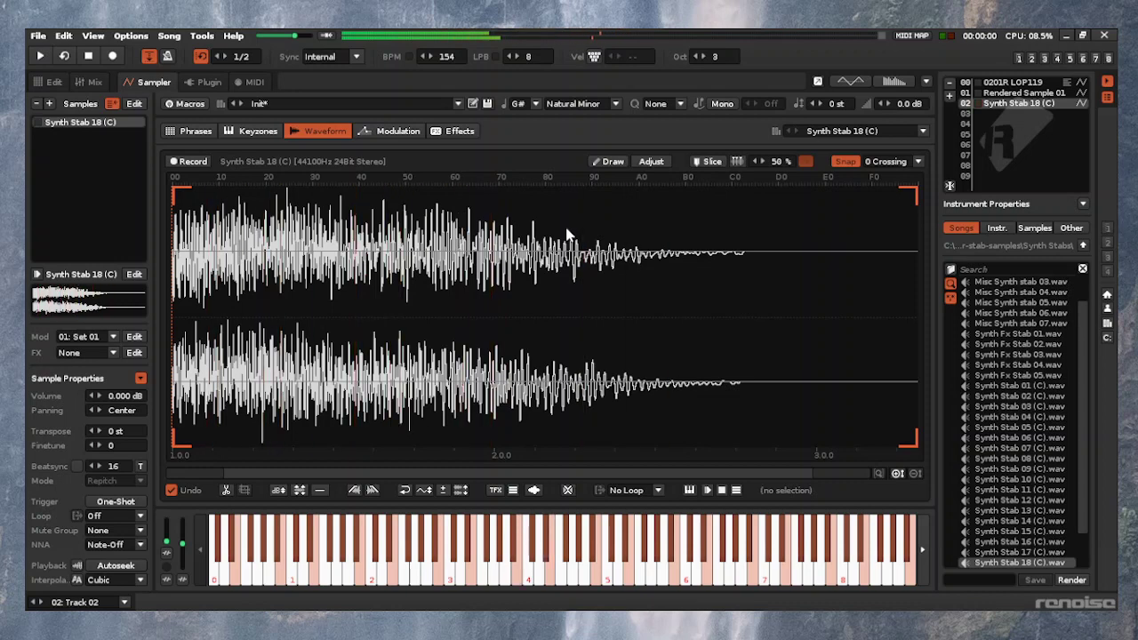
{"action": "key", "text": "e"}
{"action": "key", "text": "e"}
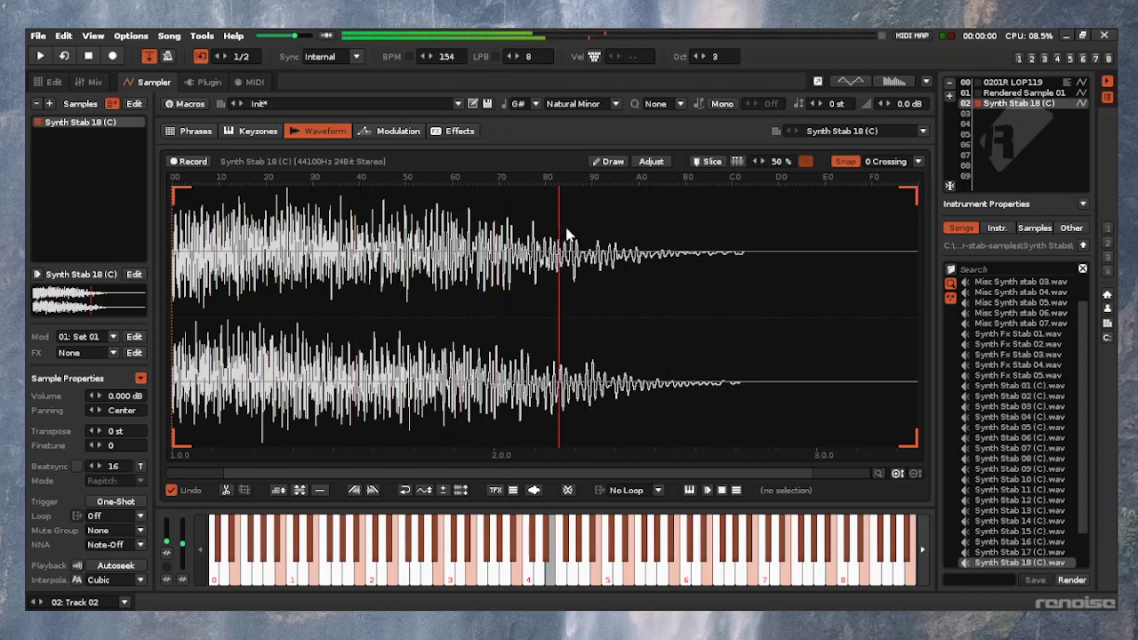
{"action": "key", "text": "e"}
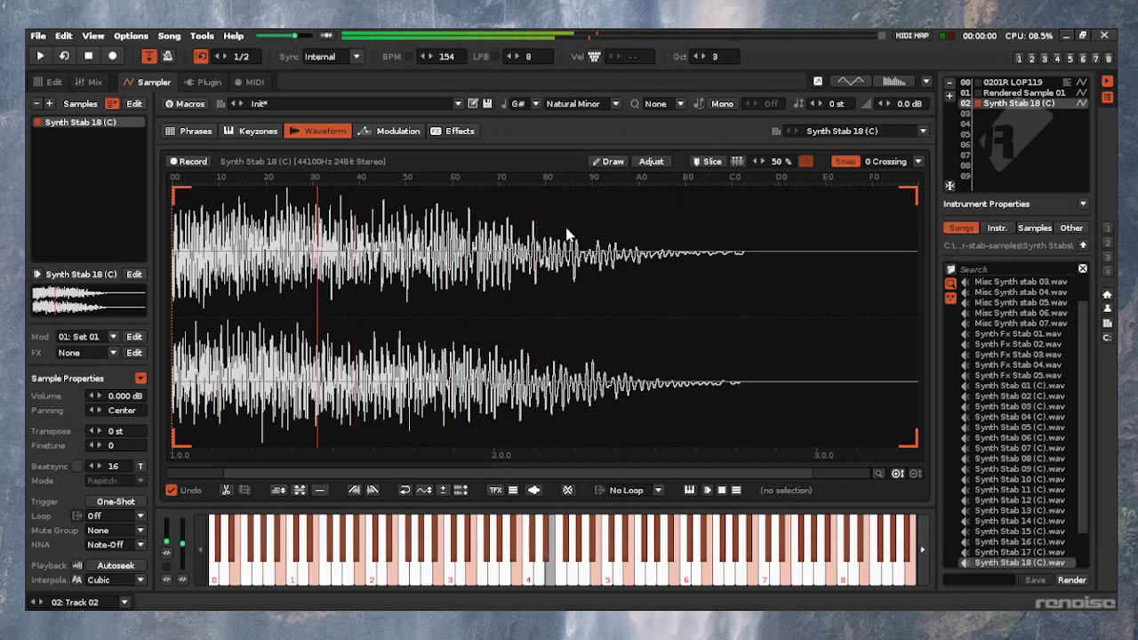
{"action": "key", "text": "e"}
{"action": "key", "text": "e"}
{"action": "key", "text": "e"}
{"action": "key", "text": "e"}
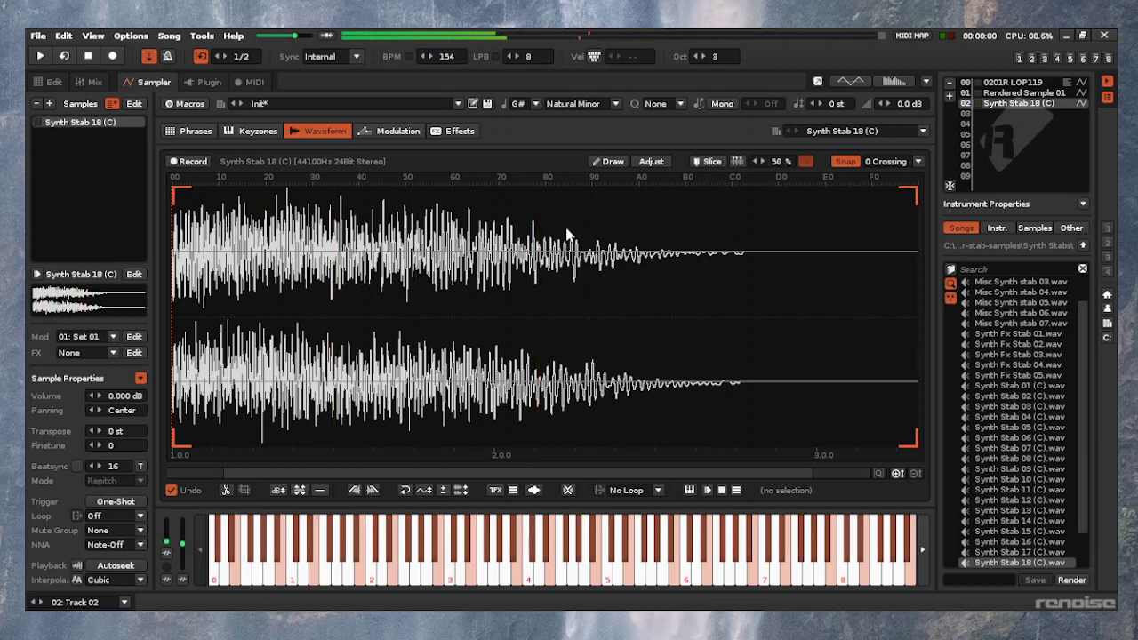
{"action": "key", "text": "e"}
{"action": "key", "text": "e"}
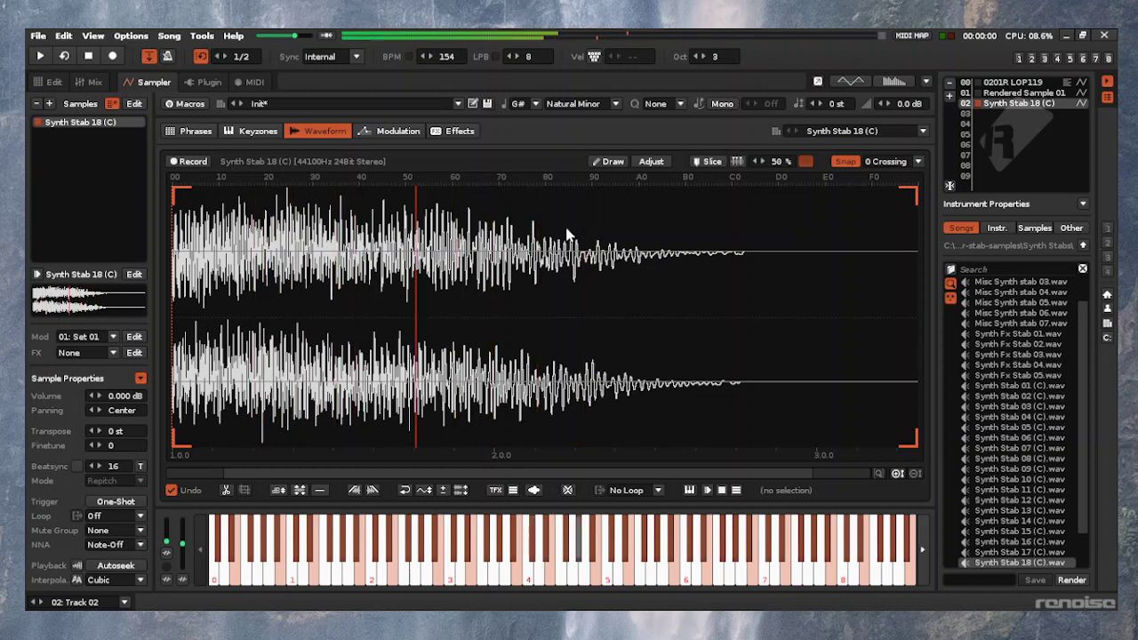
{"action": "key", "text": "2"}
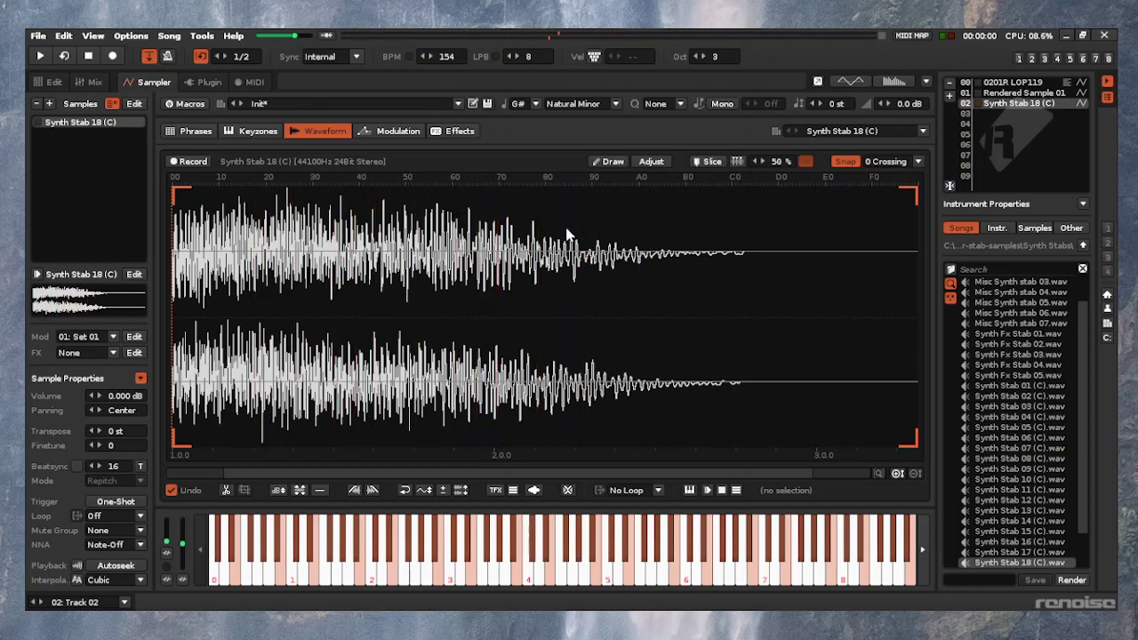
{"action": "key", "text": "e"}
{"action": "key", "text": "e"}
Enable edit mode in the pattern editor, enter a G#4 Synth Stab 18 note at line 00 of Track 02 and move to line 08
{"action": "key", "text": "F2"}
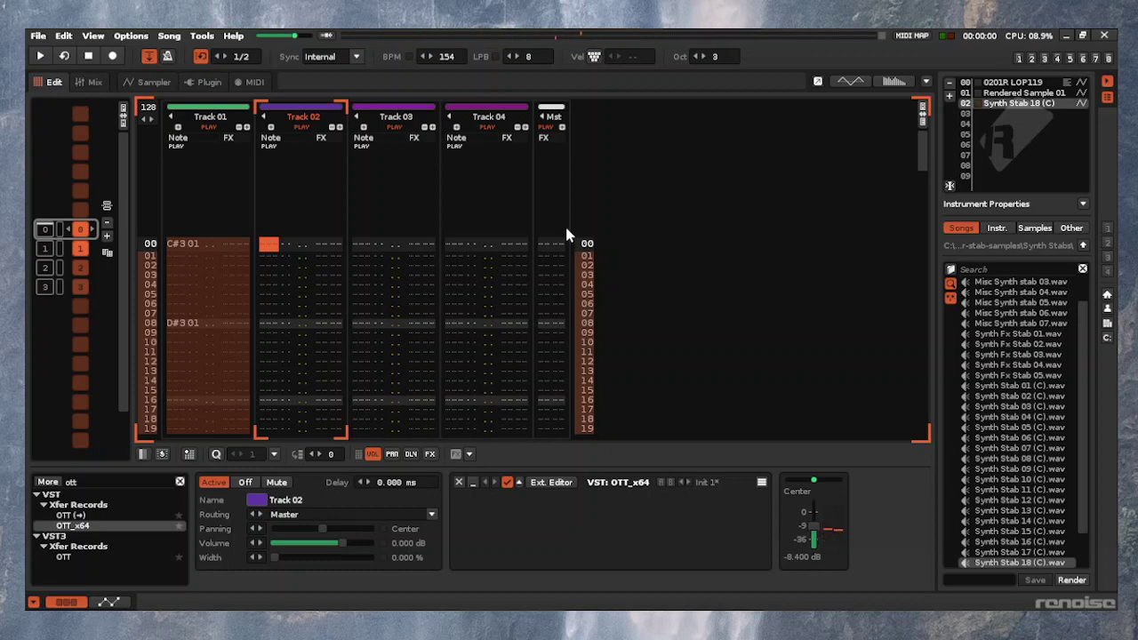
{"action": "key", "text": "e"}
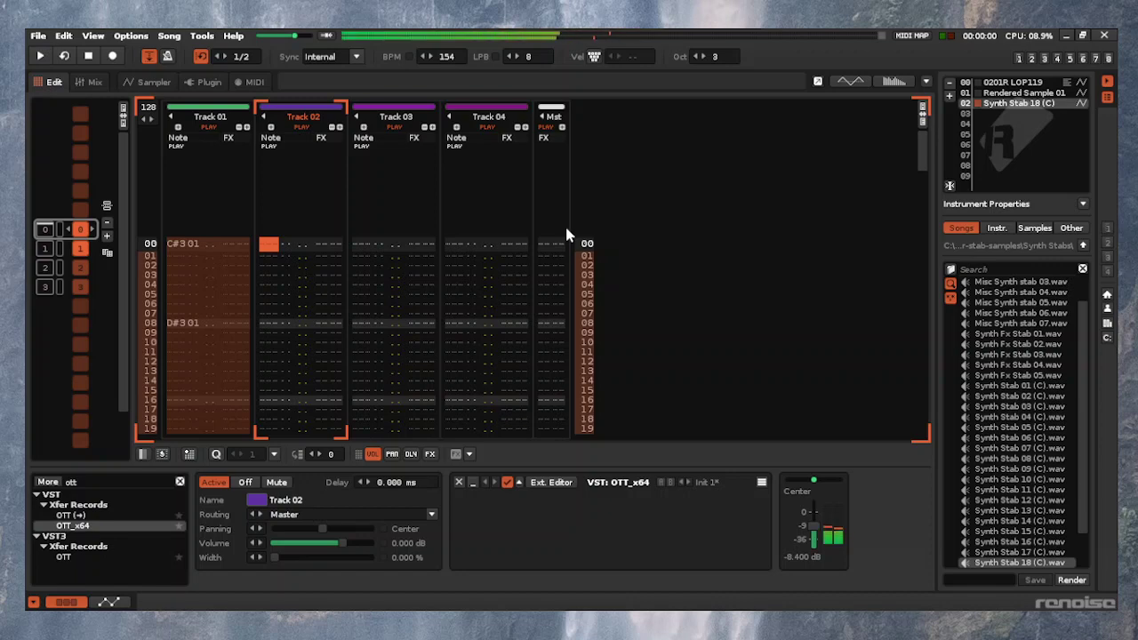
{"action": "key", "text": "Escape"}
{"action": "key", "text": "6"}
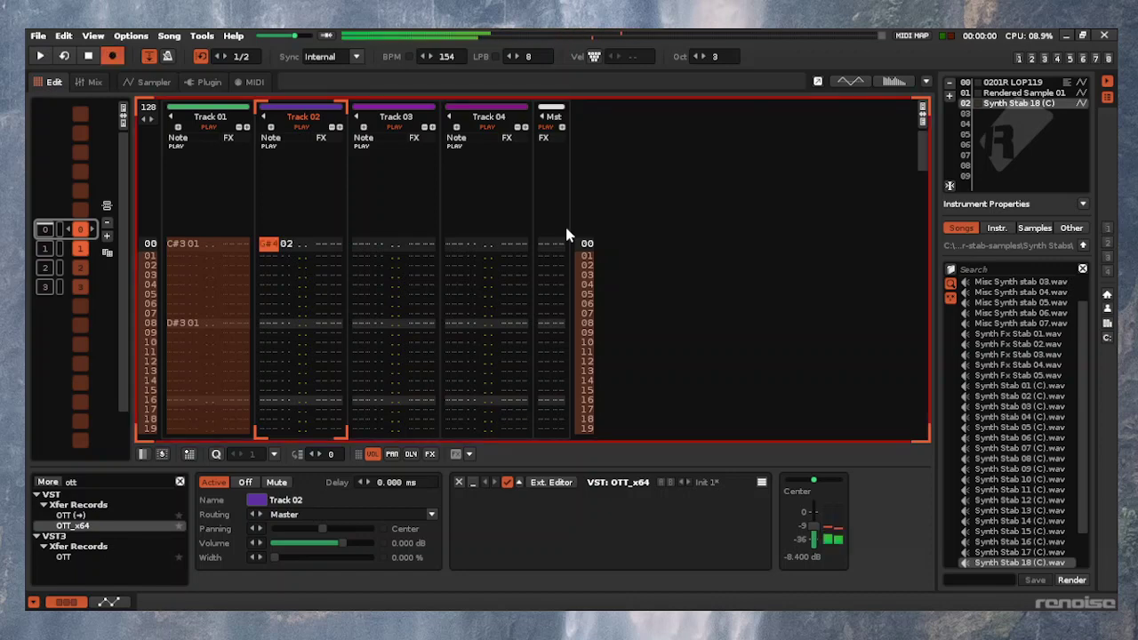
{"action": "key", "text": "2"}
{"action": "key", "text": "Down"}
{"action": "key", "text": "Down"}
{"action": "key", "text": "Down"}
{"action": "key", "text": "Down"}
{"action": "key", "text": "Down"}
{"action": "key", "text": "Down"}
{"action": "key", "text": "Down"}
{"action": "key", "text": "Down"}
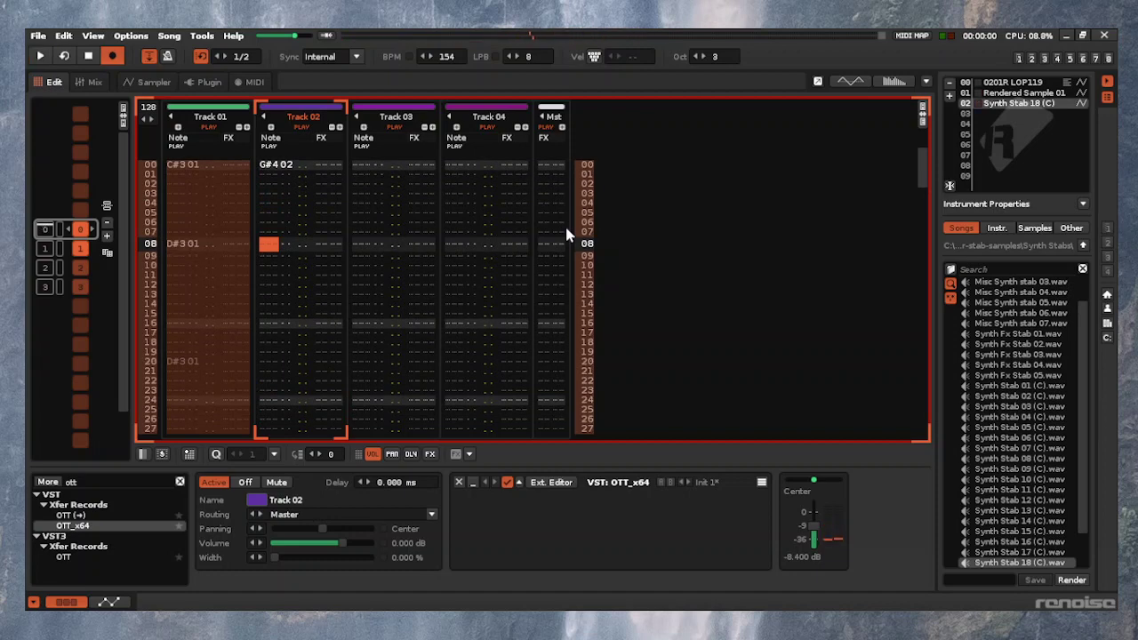
Undo the live recording on Track 02, set Synth Stab 18 to Mono and return to the pattern editor
{"action": "key", "text": "space"}
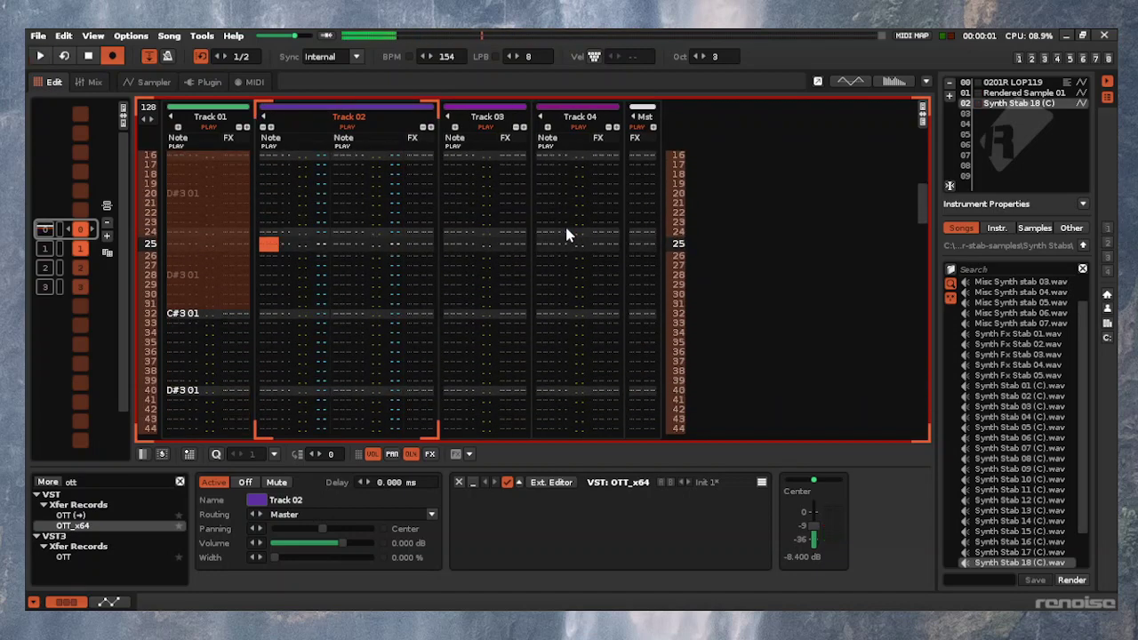
{"action": "key", "text": "F3"}
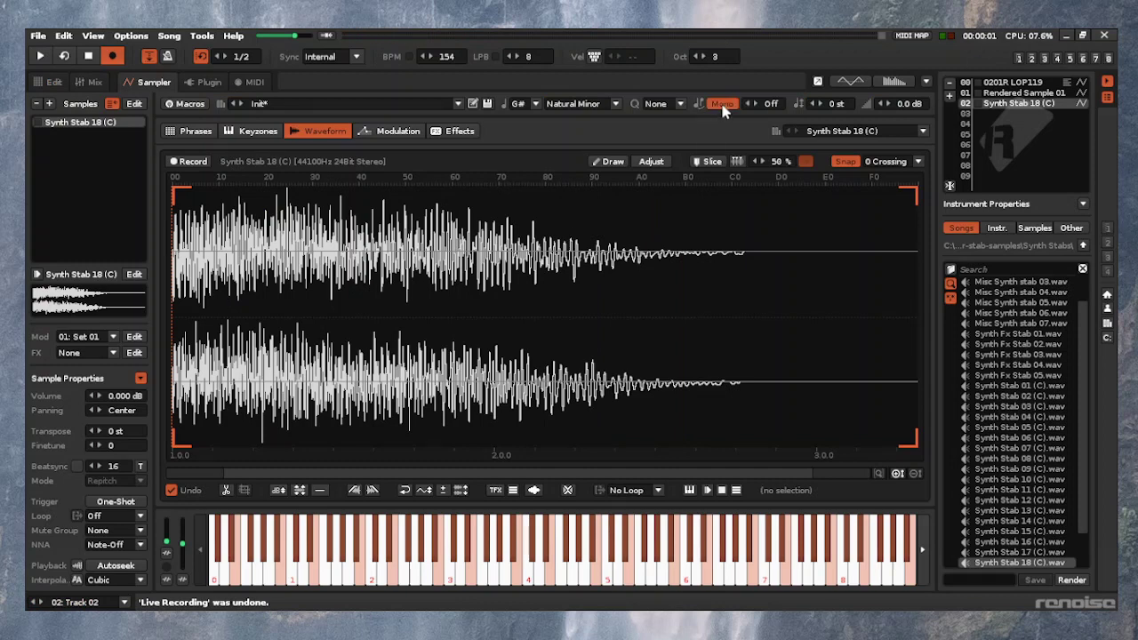
{"action": "left_click", "coordinate": [60, 89]}
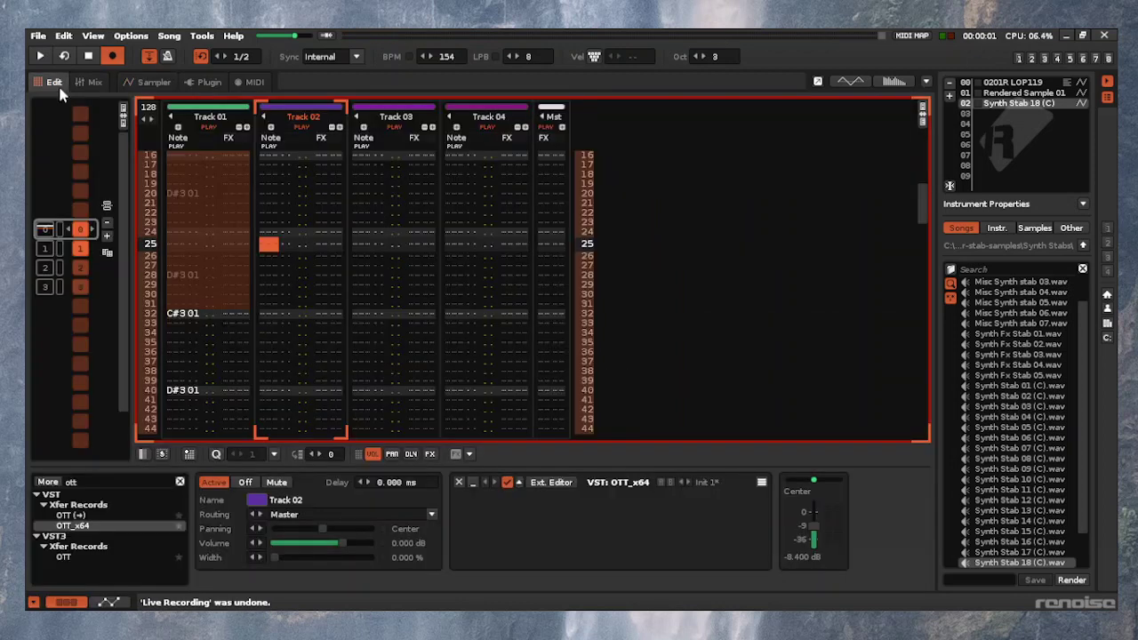
Play the pattern with edit mode off and rehearse Synth Stab 18 notes over Track 01
{"action": "key", "text": "space"}
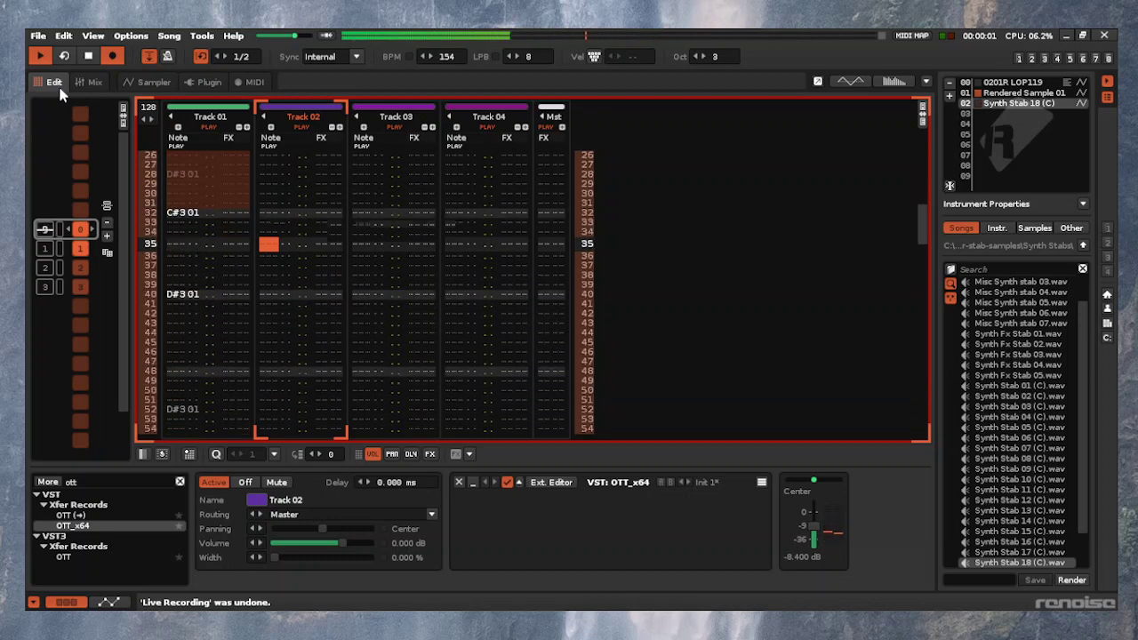
{"action": "key", "text": "space"}
{"action": "key", "text": "Escape"}
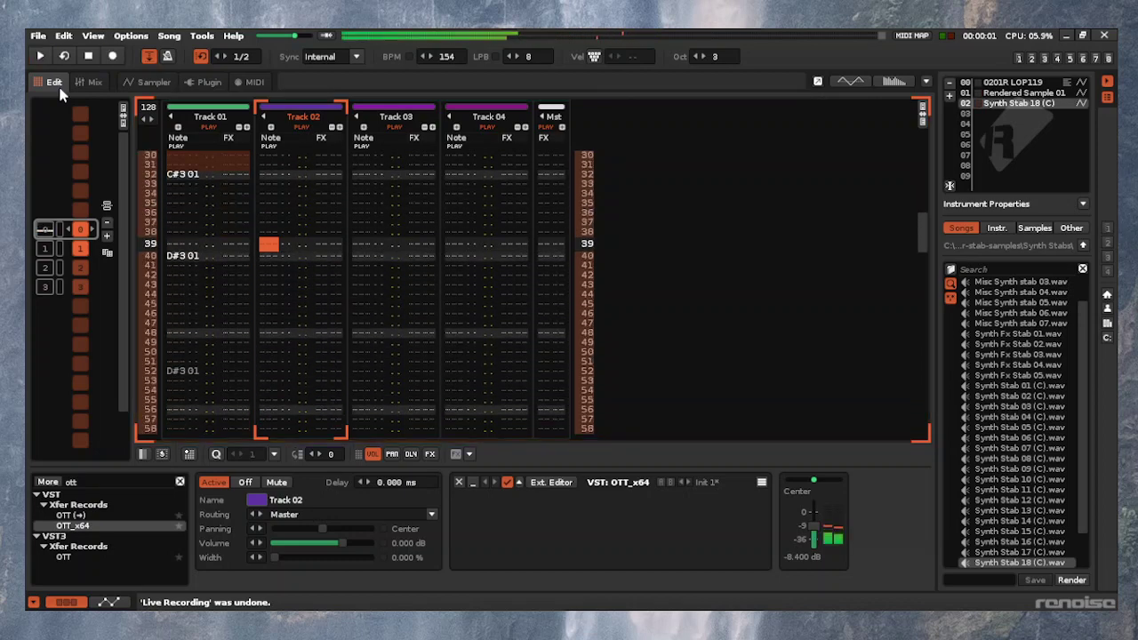
{"action": "key", "text": "z"}
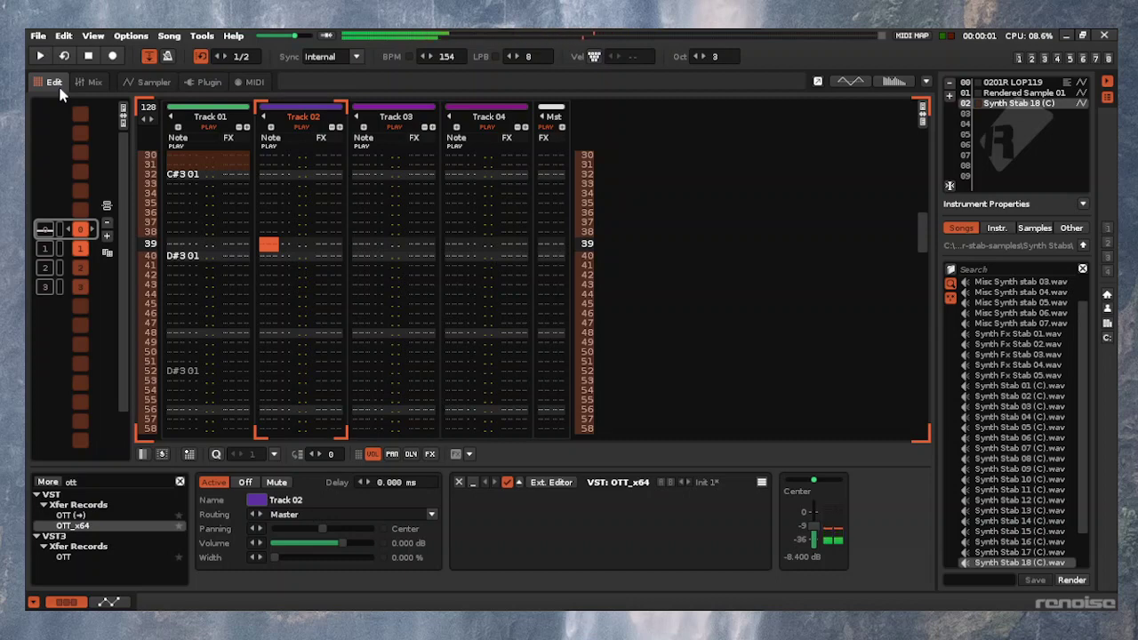
{"action": "key", "text": "space"}
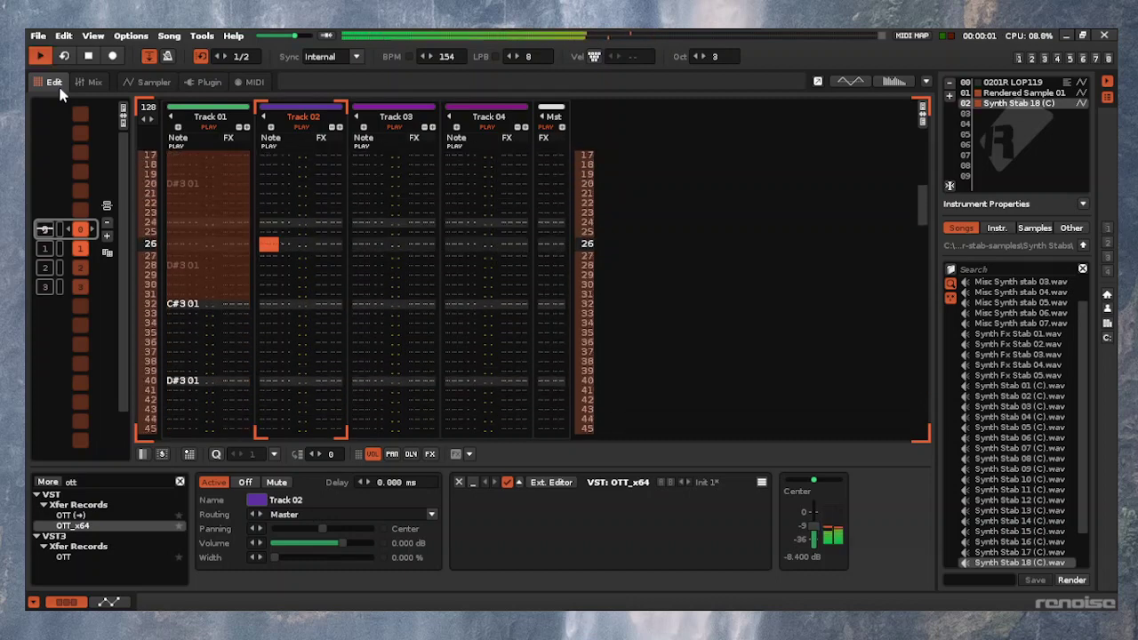
{"action": "key", "text": "space"}
Enable edit mode and live-record a Synth Stab 18 melody of D#4 notes on Track 02 during playback
{"action": "key", "text": "Escape"}
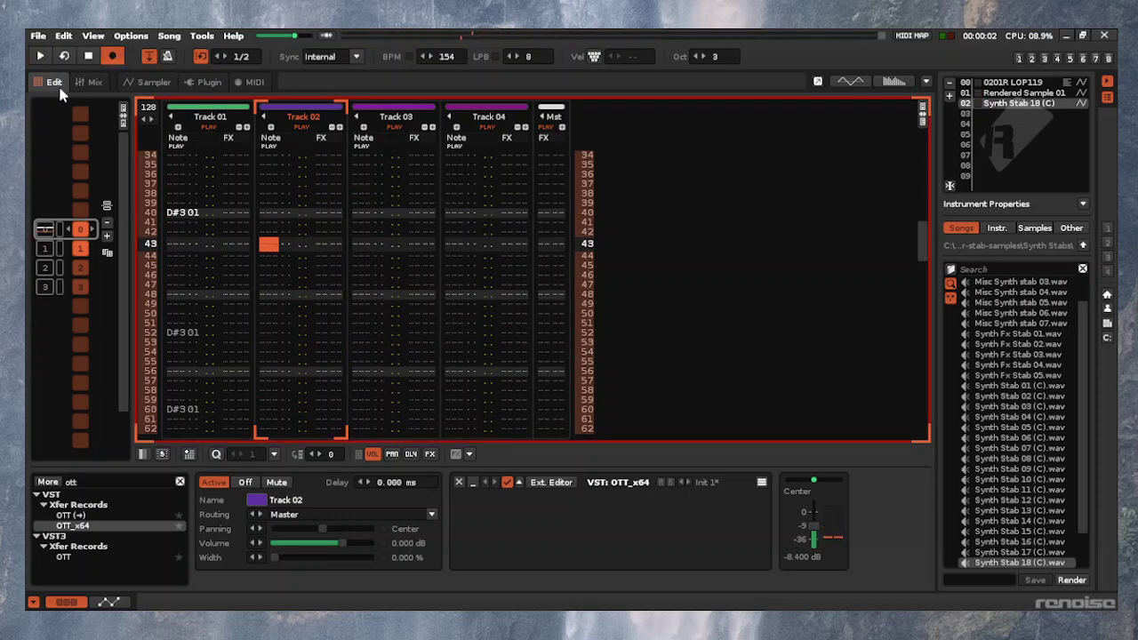
{"action": "key", "text": "space"}
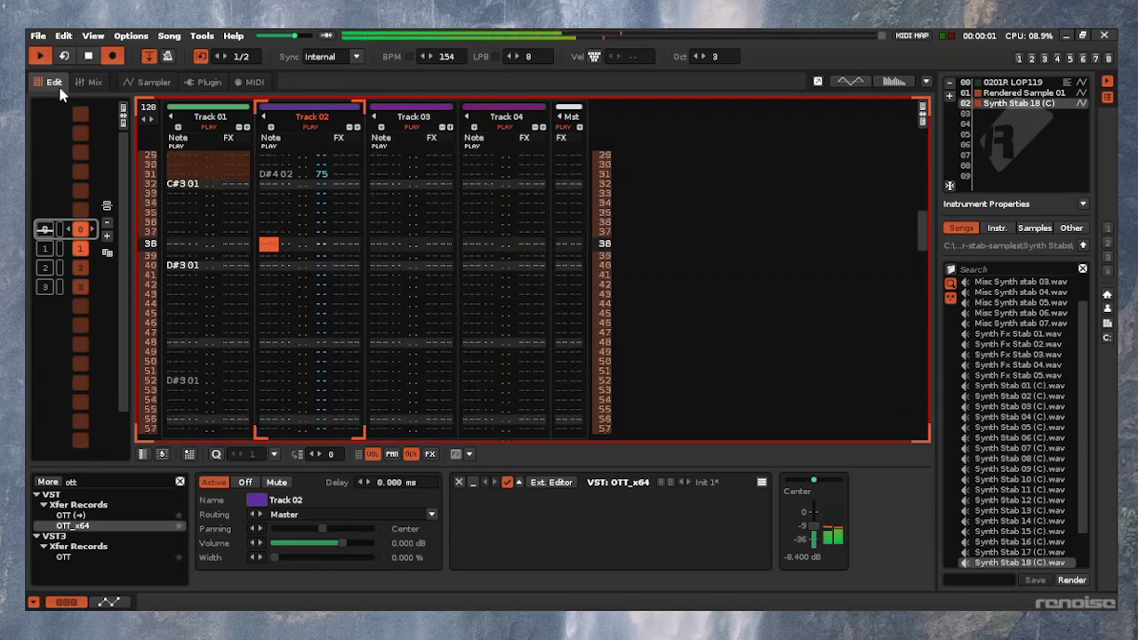
{"action": "key", "text": "space"}
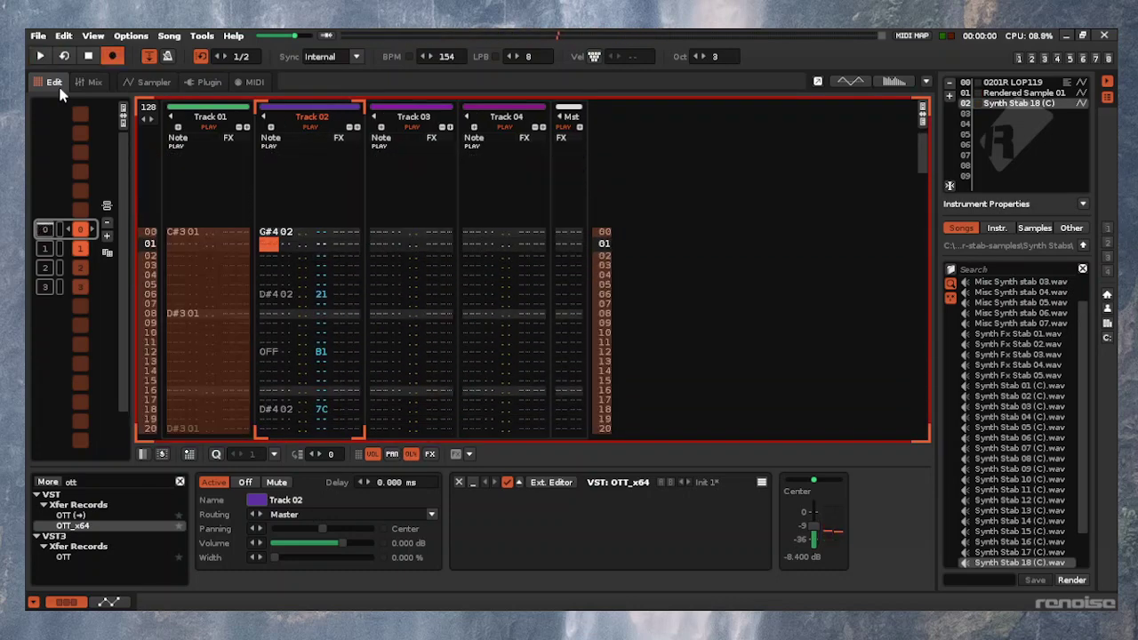
Clear the recorded note delay values on Track 02 from line 06 downward
{"action": "key", "text": "c"}
{"action": "key", "text": "space"}
{"action": "key", "text": "space"}
{"action": "key", "text": "Up"}
{"action": "key", "text": "Up"}
{"action": "key", "text": "Up"}
{"action": "key", "text": "Up"}
{"action": "key", "text": "Up"}
{"action": "key", "text": "Up"}
{"action": "key", "text": "Up"}
{"action": "key", "text": "Up"}
{"action": "key", "text": "Up"}
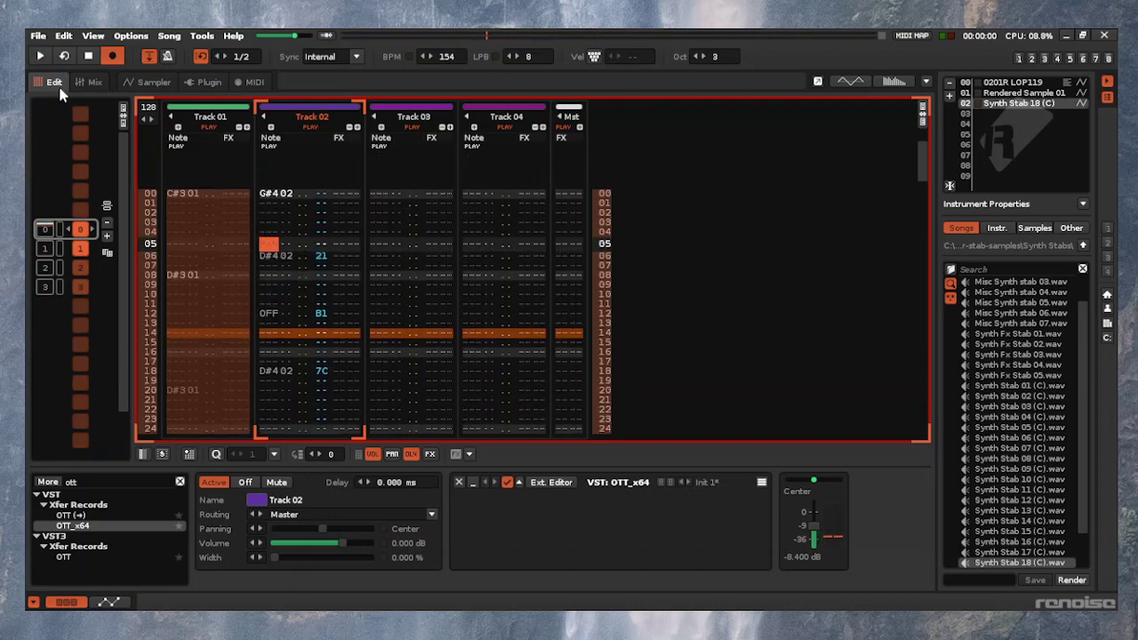
{"action": "key", "text": "Up"}
{"action": "key", "text": "Up"}
{"action": "key", "text": "Up"}
{"action": "key", "text": "Up"}
{"action": "key", "text": "Down"}
{"action": "key", "text": "Up"}
{"action": "key", "text": "Up"}
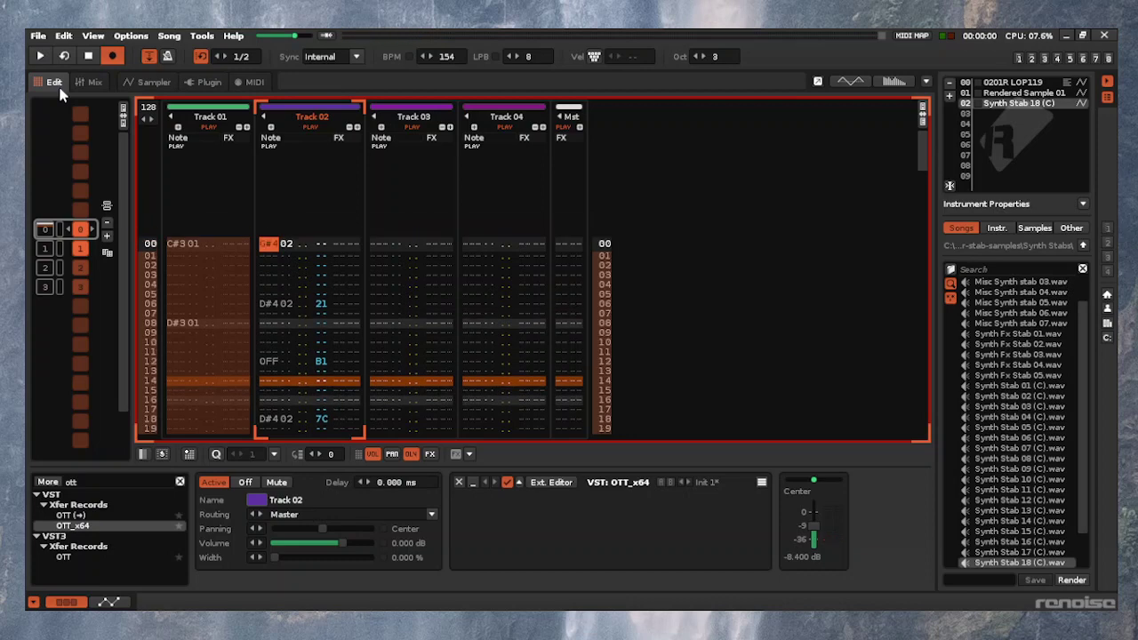
{"action": "key", "text": "Down"}
{"action": "key", "text": "Down"}
{"action": "key", "text": "Down"}
{"action": "key", "text": "Down"}
{"action": "key", "text": "Down"}
{"action": "key", "text": "Down"}
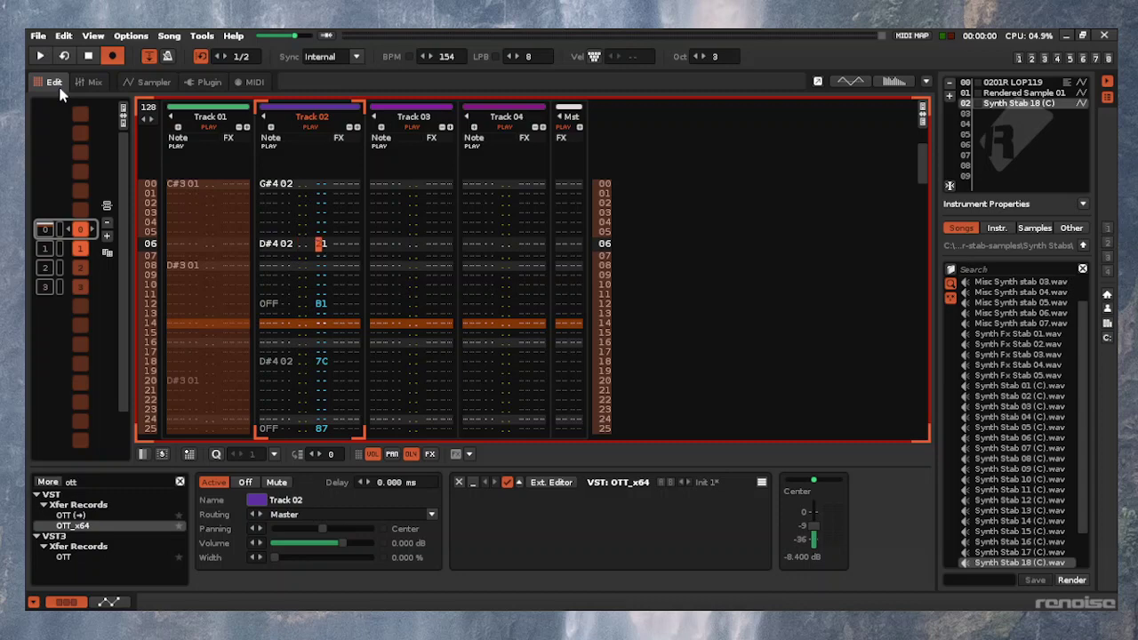
{"action": "key", "text": "ctrl+b"}
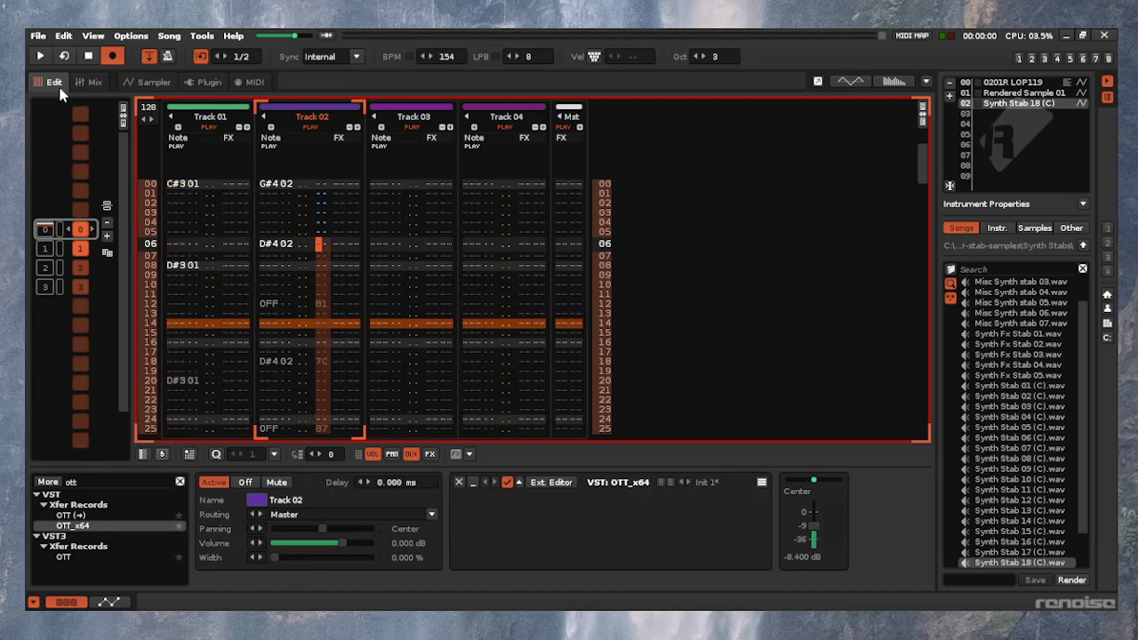
Play back the pattern and delete the note-off at line 12 of Track 02
{"action": "key", "text": "space"}
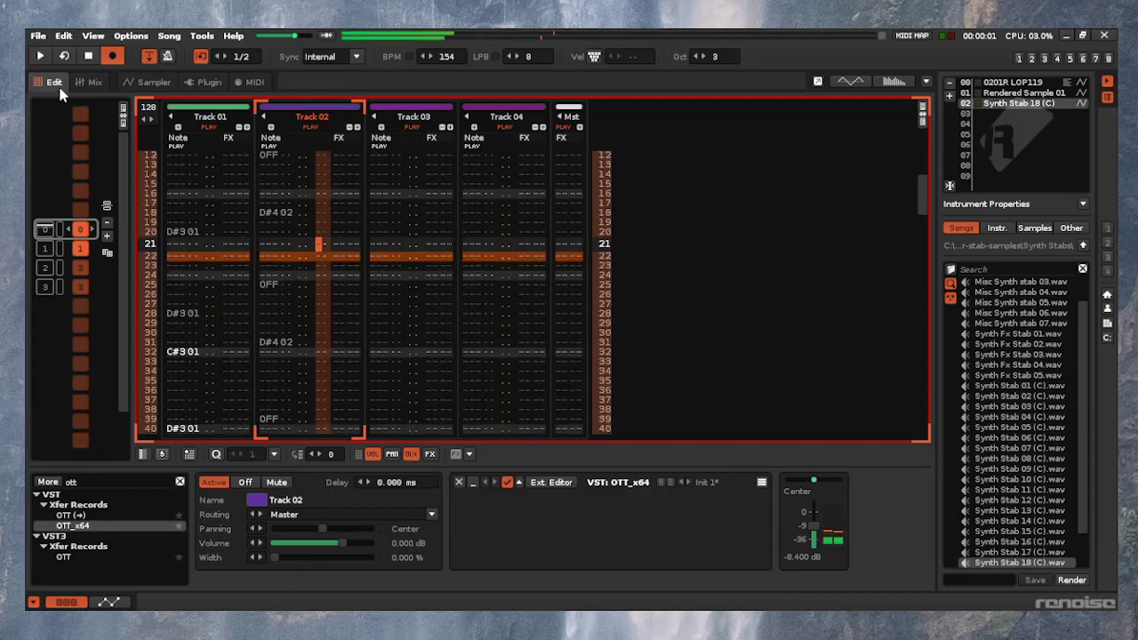
{"action": "key", "text": "Up"}
{"action": "key", "text": "Up"}
{"action": "key", "text": "Up"}
{"action": "key", "text": "Up"}
{"action": "key", "text": "Left"}
{"action": "key", "text": "Left"}
{"action": "key", "text": "Left"}
{"action": "key", "text": "Left"}
{"action": "key", "text": "Down"}
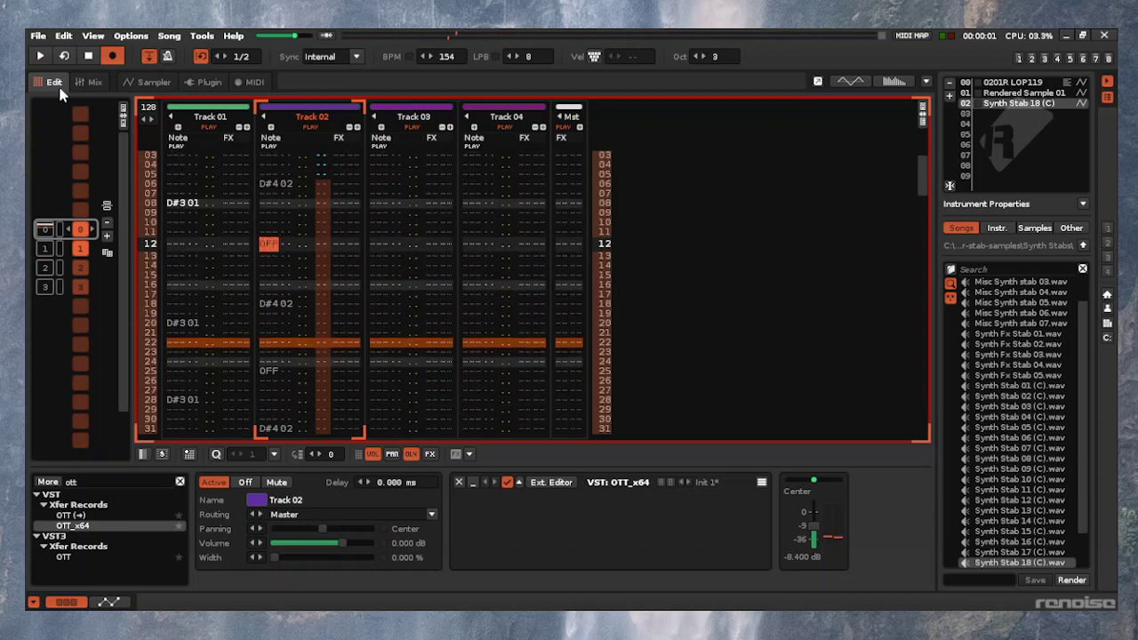
{"action": "key", "text": "space"}
{"action": "key", "text": "space"}
Move the D#4 note on Track 02 from line 06 to line 08 and play the pattern
{"action": "key", "text": "Up"}
{"action": "key", "text": "Up"}
{"action": "key", "text": "Up"}
{"action": "key", "text": "Up"}
{"action": "key", "text": "Up"}
{"action": "key", "text": "Up"}
{"action": "key", "text": "Up"}
{"action": "key", "text": "Up"}
{"action": "key", "text": "Up"}
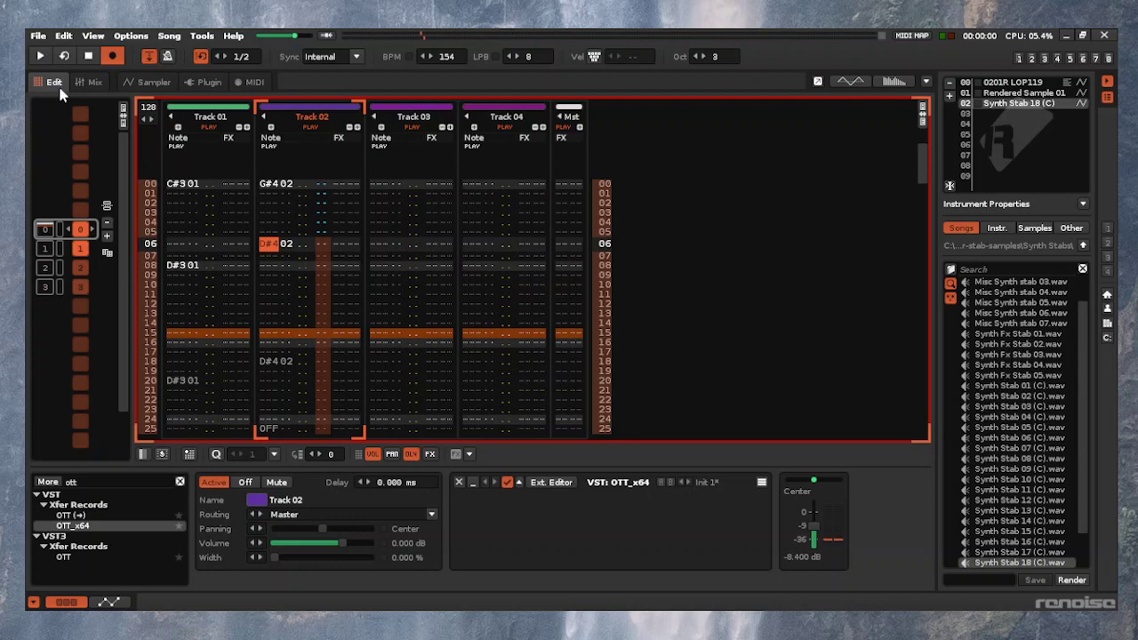
{"action": "key", "text": "Down"}
{"action": "key", "text": "Down"}
{"action": "key", "text": "Down"}
{"action": "key", "text": "Down"}
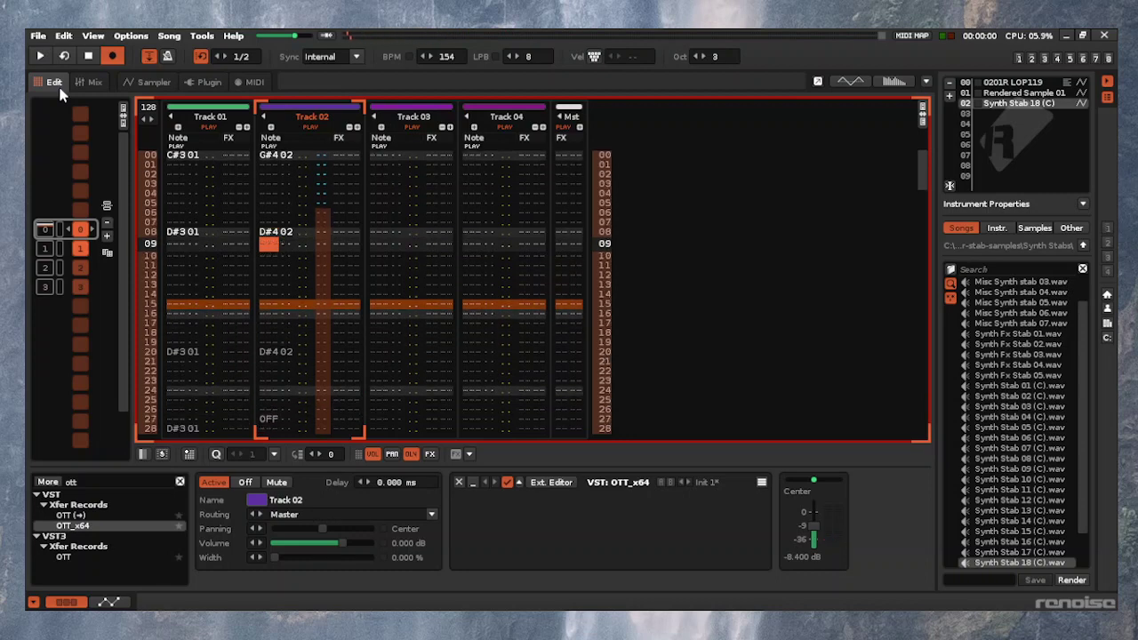
{"action": "key", "text": "space"}
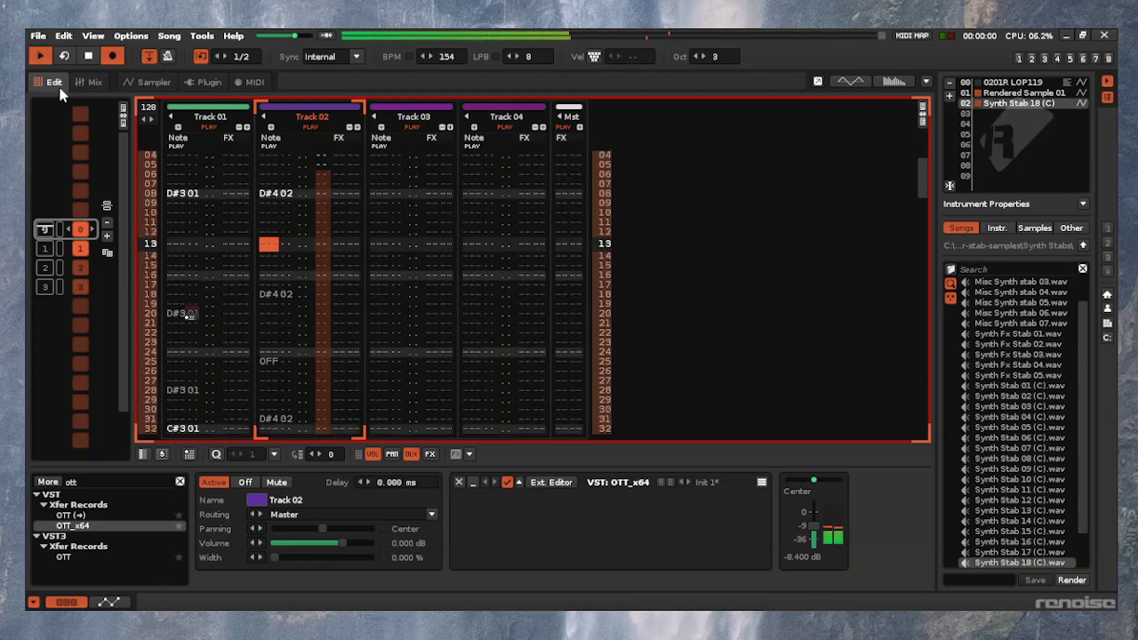
Move the D#4 note on Track 02 from line 18 to line 16 and play the pattern
{"action": "key", "text": "Up"}
{"action": "key", "text": "Up"}
{"action": "key", "text": "Up"}
{"action": "key", "text": "Up"}
{"action": "key", "text": "Up"}
{"action": "key", "text": "Up"}
{"action": "key", "text": "Up"}
{"action": "key", "text": "Up"}
{"action": "key", "text": "Up"}
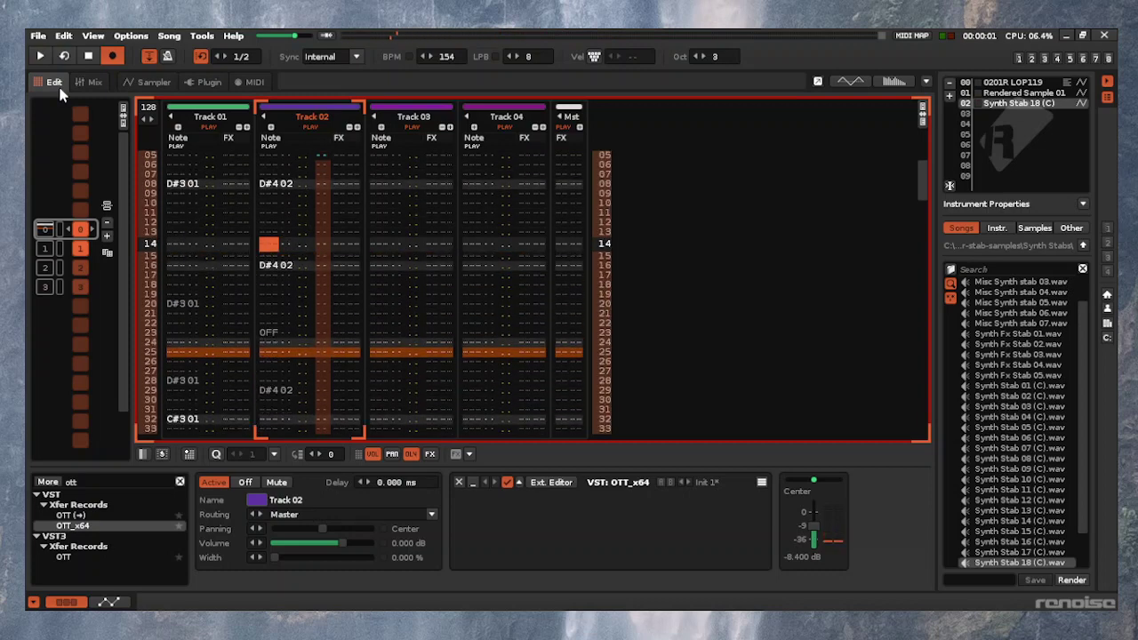
{"action": "key", "text": "Down"}
{"action": "key", "text": "Down"}
{"action": "key", "text": "Down"}
{"action": "key", "text": "Down"}
{"action": "key", "text": "Down"}
{"action": "key", "text": "Down"}
{"action": "key", "text": "Down"}
{"action": "key", "text": "Down"}
{"action": "key", "text": "Down"}
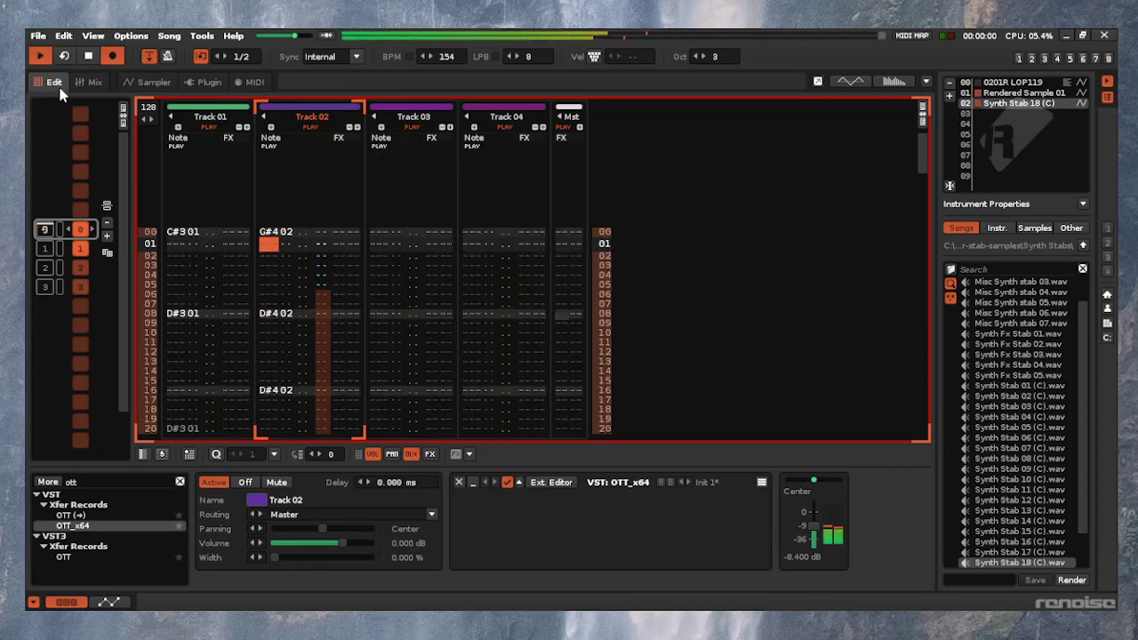
Shift the line 16 D#4 note on Track 02 up to line 14 and play the pattern
{"action": "key", "text": "Up"}
{"action": "key", "text": "Up"}
{"action": "key", "text": "Up"}
{"action": "key", "text": "Up"}
{"action": "key", "text": "Up"}
{"action": "key", "text": "Up"}
{"action": "key", "text": "Up"}
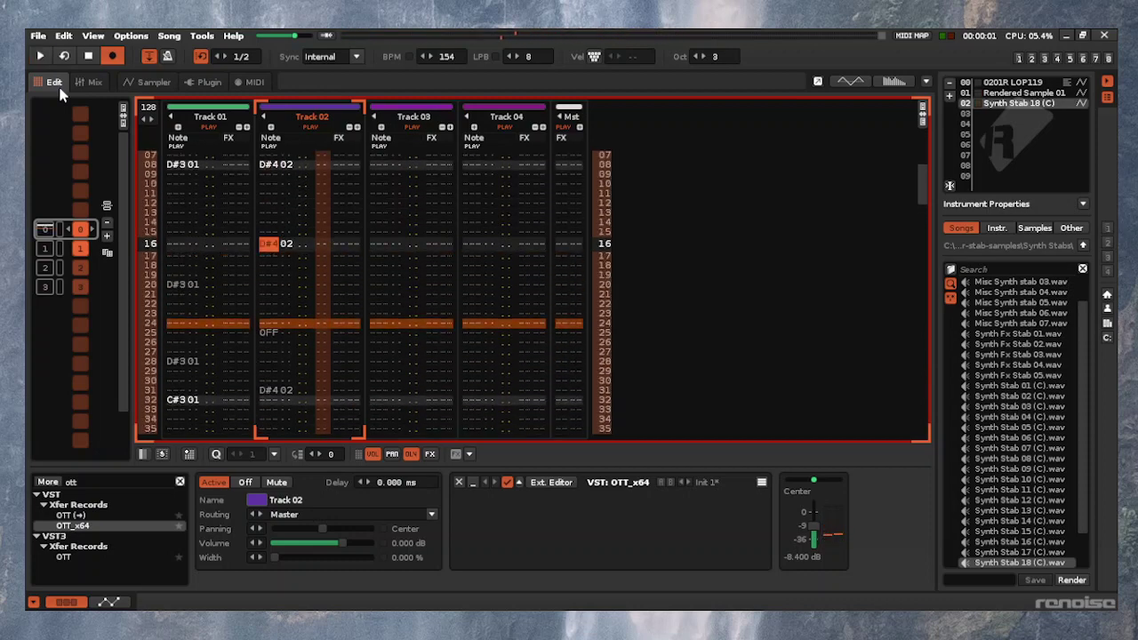
{"action": "key", "text": "Up"}
{"action": "key", "text": "BackSpace"}
{"action": "key", "text": "space"}
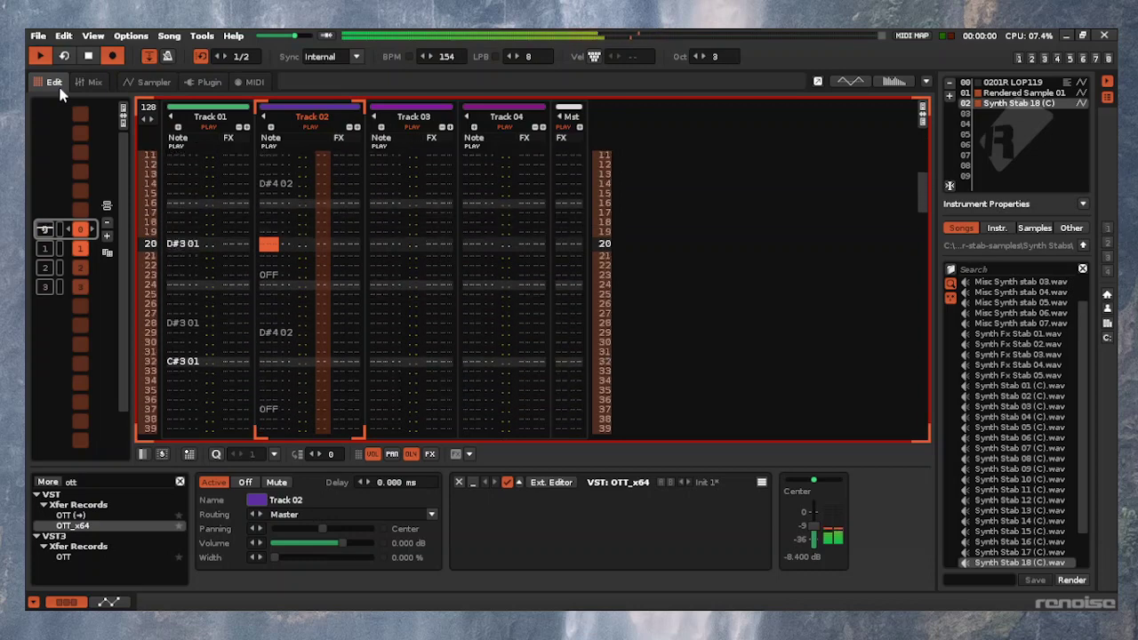
Delete the note-off at line 23 of Track 02 and shift the following D#4 note up to line 22
{"action": "key", "text": "space"}
{"action": "key", "text": "Up"}
{"action": "key", "text": "Up"}
{"action": "key", "text": "Up"}
{"action": "key", "text": "Up"}
{"action": "key", "text": "Up"}
{"action": "key", "text": "Up"}
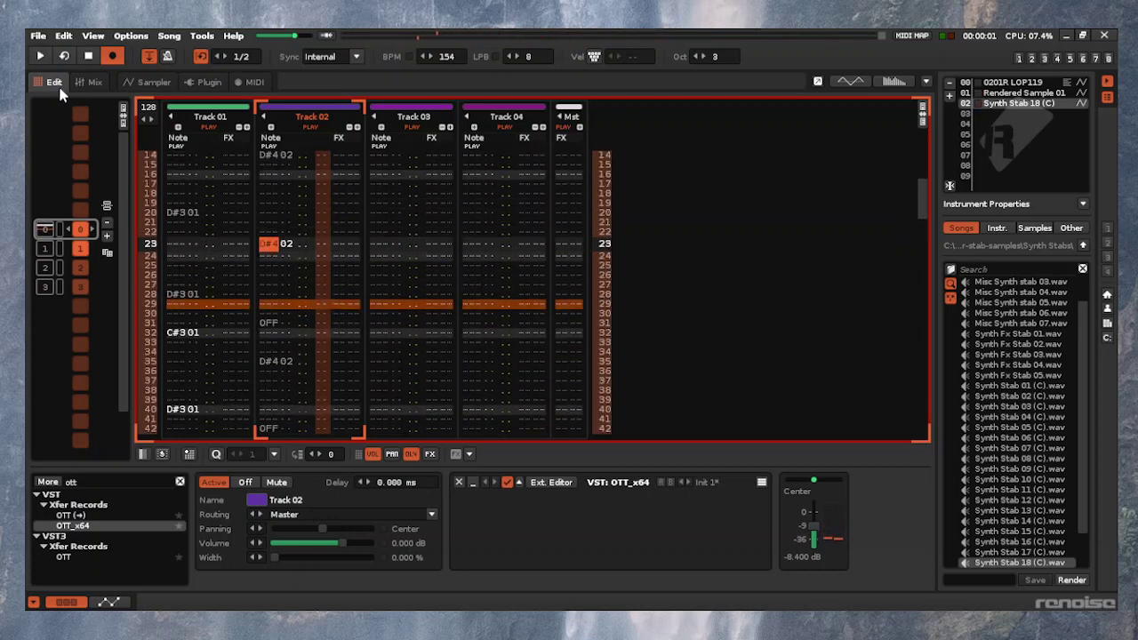
{"action": "key", "text": "space"}
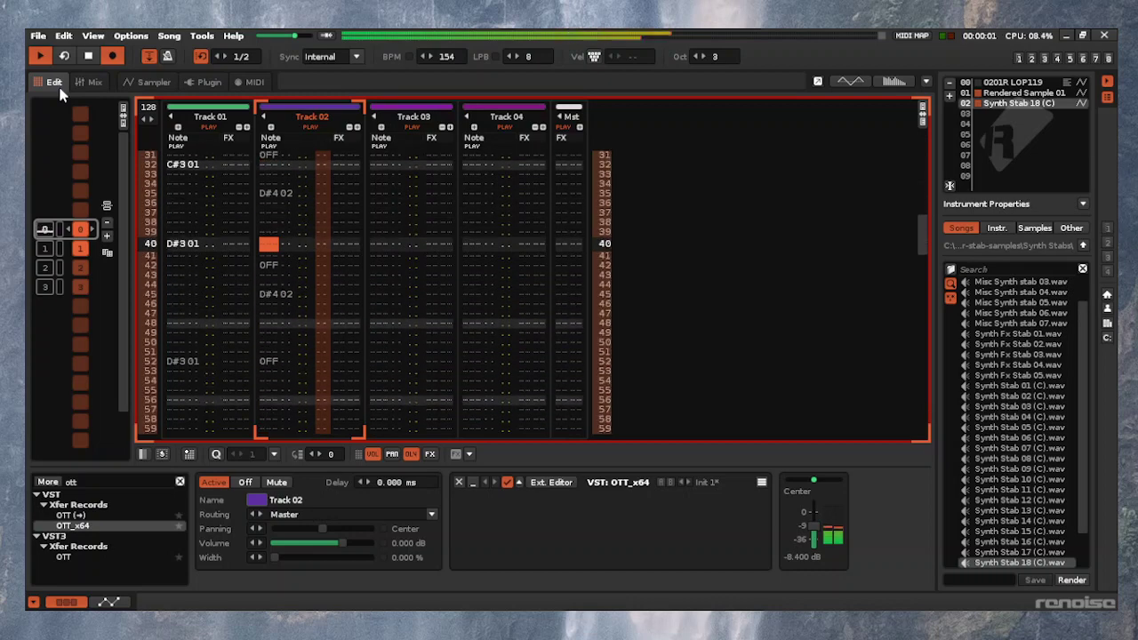
{"action": "key", "text": "space"}
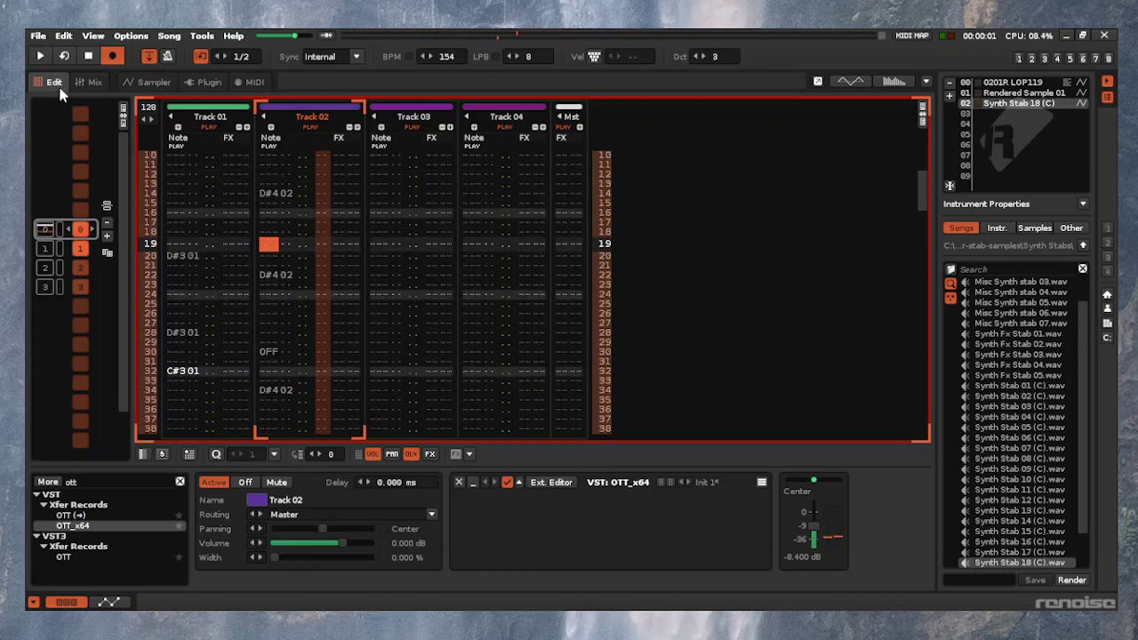
Align the next two D#4 notes on Track 02 to lines 32 and 40, removing the note-off between them
{"action": "key", "text": "space"}
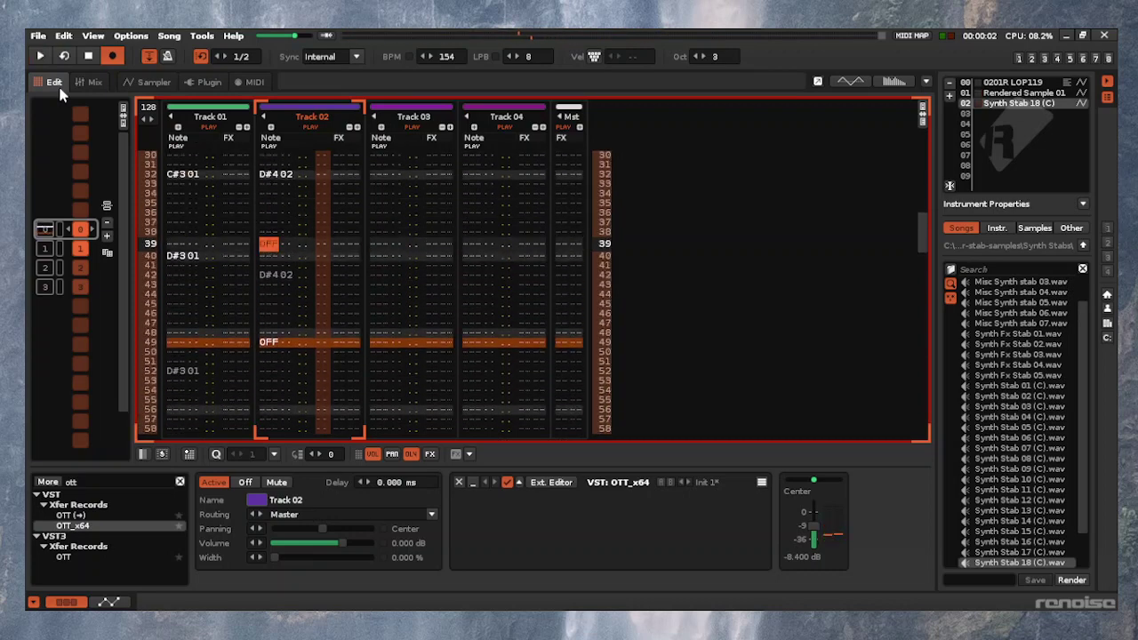
{"action": "key", "text": "space"}
{"action": "key", "text": "Down"}
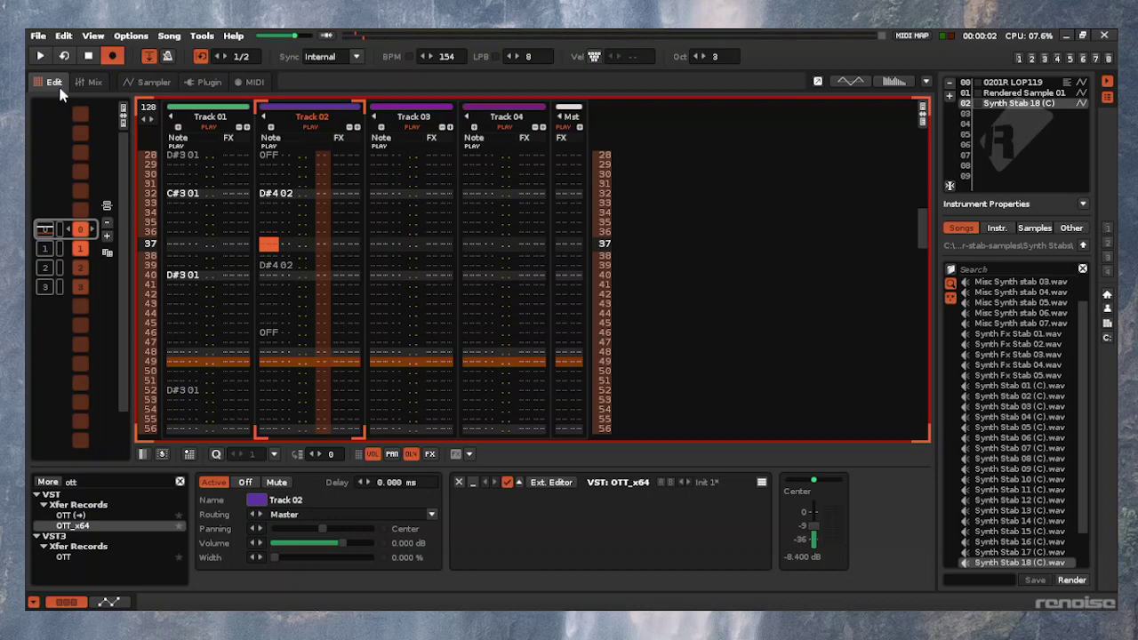
{"action": "key", "text": "space"}
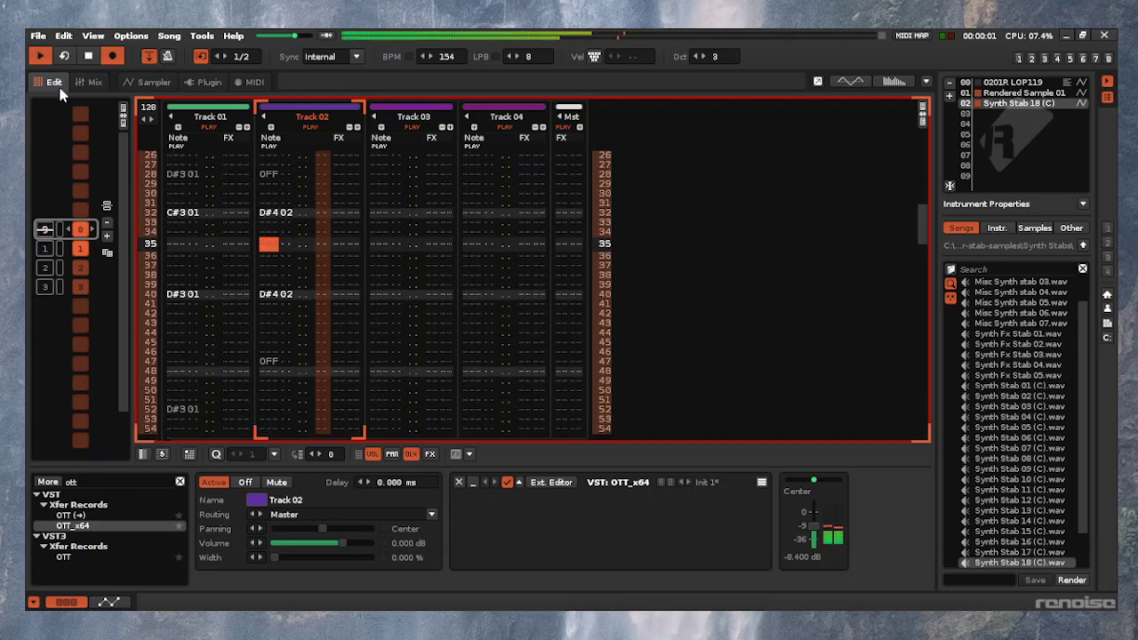
Delete the note-off at line 47 of Track 02 and enter a Synth Stab 18 F#4 note at line 48
{"action": "key", "text": "space"}
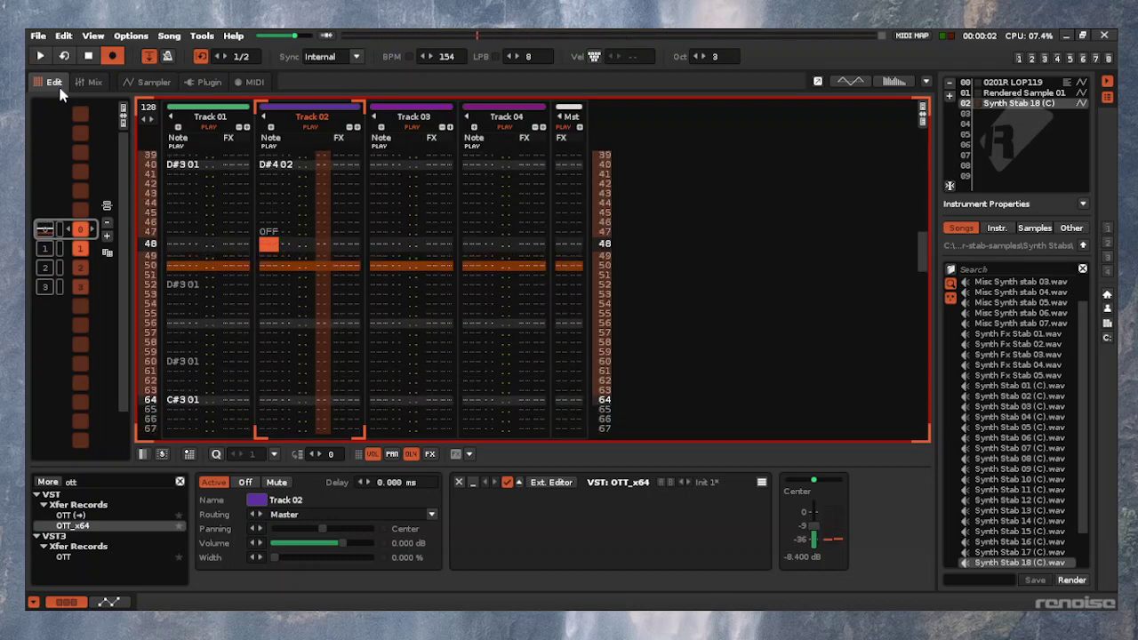
{"action": "key", "text": "Up"}
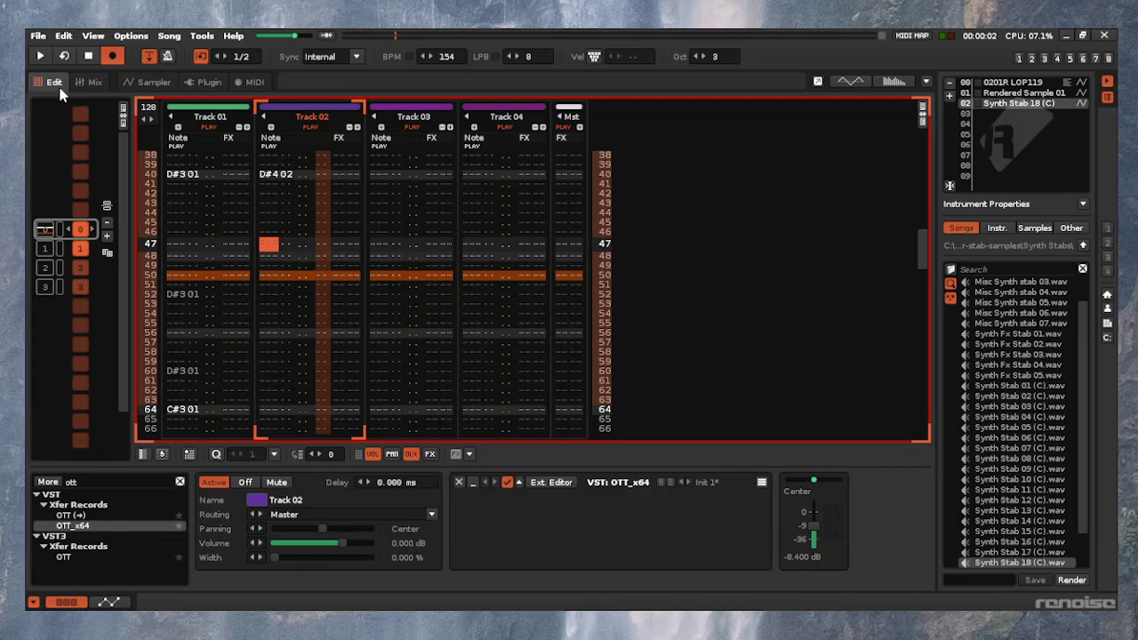
{"action": "key", "text": "Down"}
{"action": "key", "text": "m"}
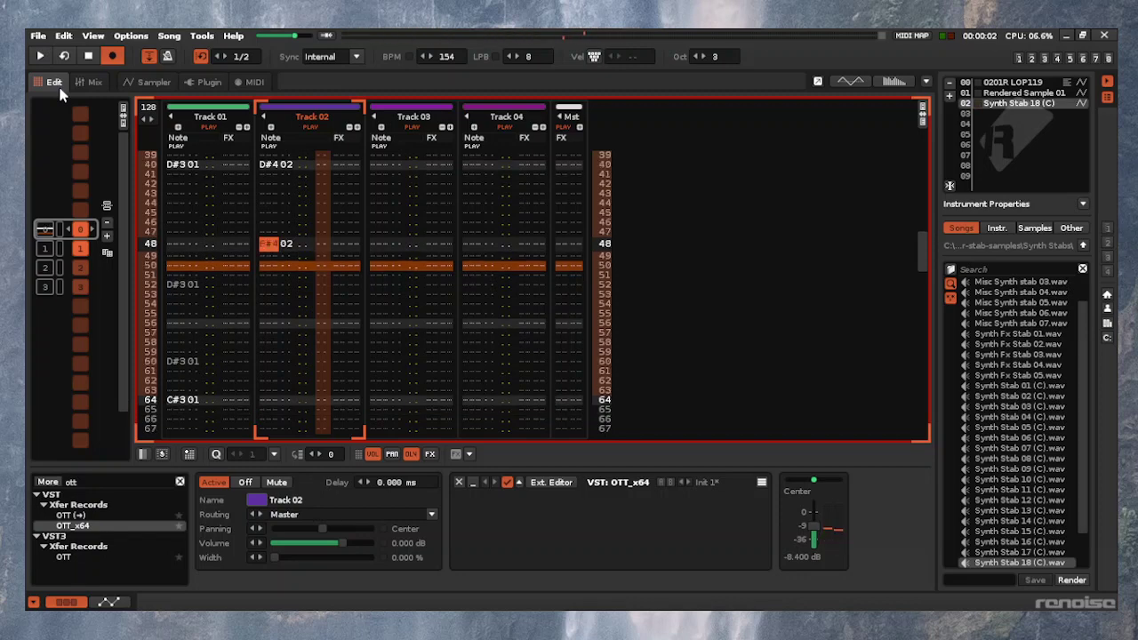
Enter Synth Stab 18 F#4 notes at lines 56 and 60 of Track 02 and play the pattern
{"action": "key", "text": "Down"}
{"action": "key", "text": "Down"}
{"action": "key", "text": "Down"}
{"action": "key", "text": "Down"}
{"action": "key", "text": "Down"}
{"action": "key", "text": "Down"}
{"action": "key", "text": "Down"}
{"action": "key", "text": "Down"}
{"action": "key", "text": "5"}
{"action": "key", "text": "Down"}
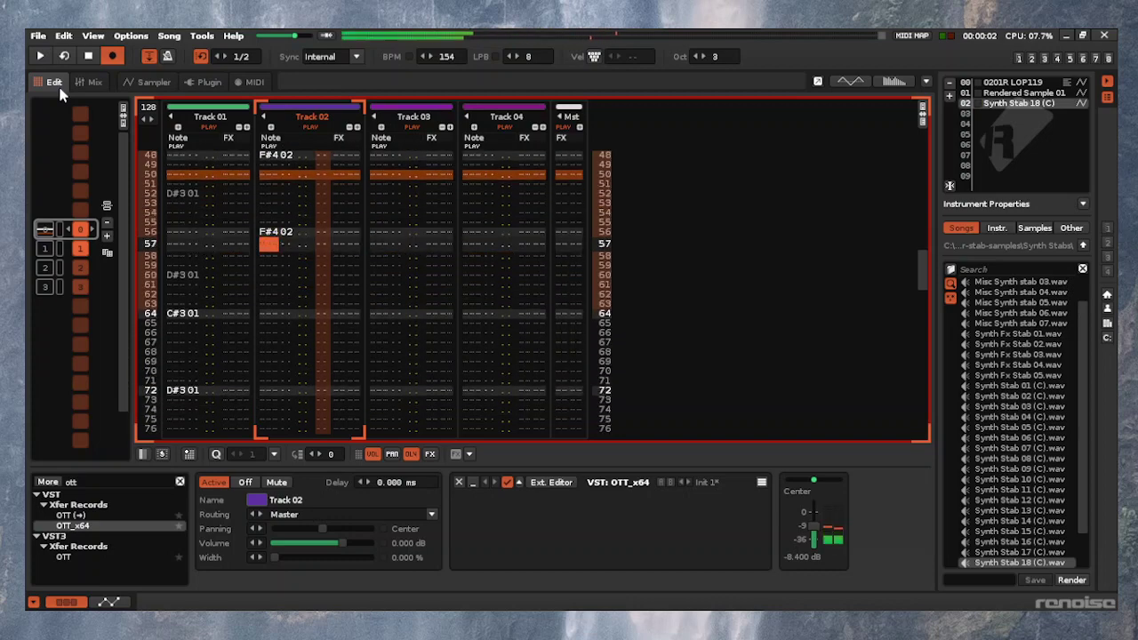
{"action": "key", "text": "Down"}
{"action": "key", "text": "Down"}
{"action": "key", "text": "Down"}
{"action": "key", "text": "5"}
{"action": "key", "text": "space"}
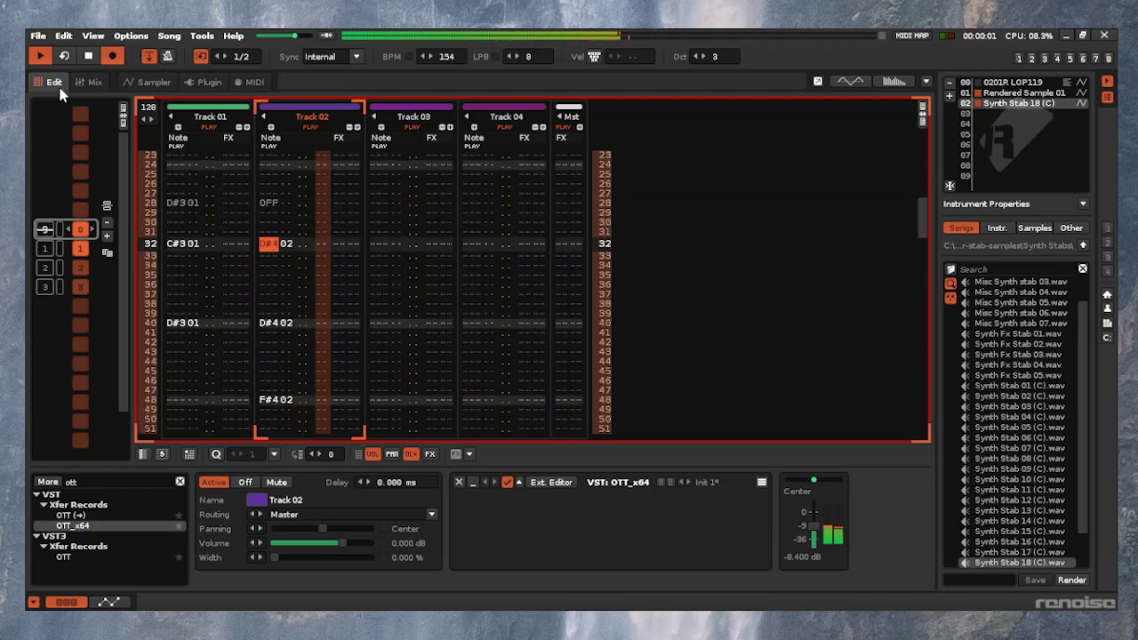
In the mixer, add a single kHs Delay after OTT_x64 on Track 02, removing the duplicate instance
{"action": "key", "text": "F3"}
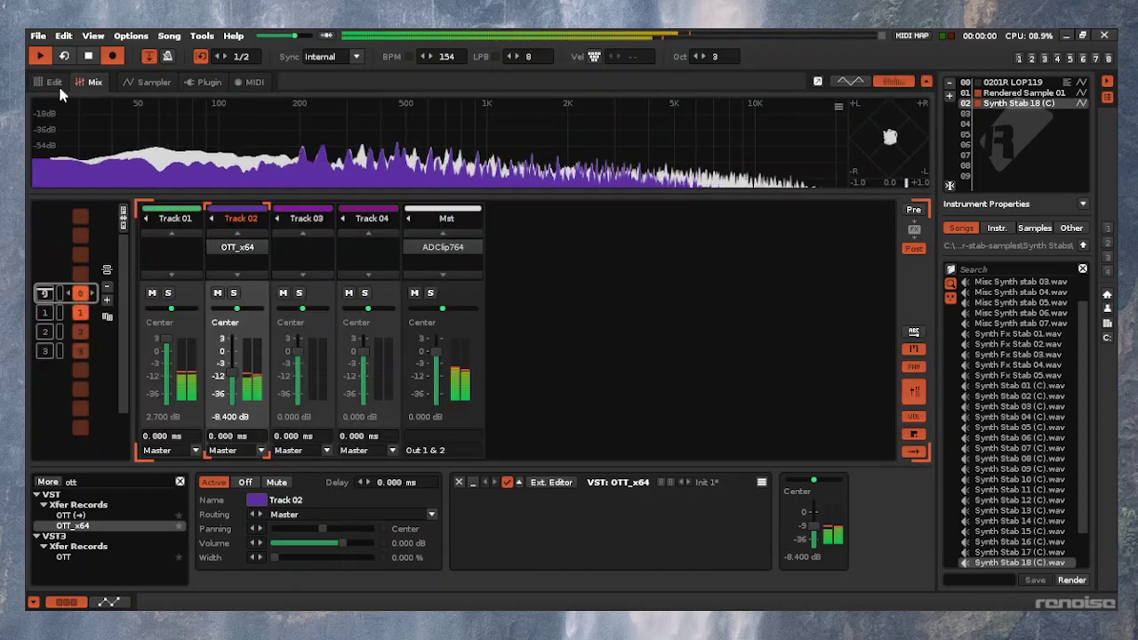
{"action": "key", "text": "space"}
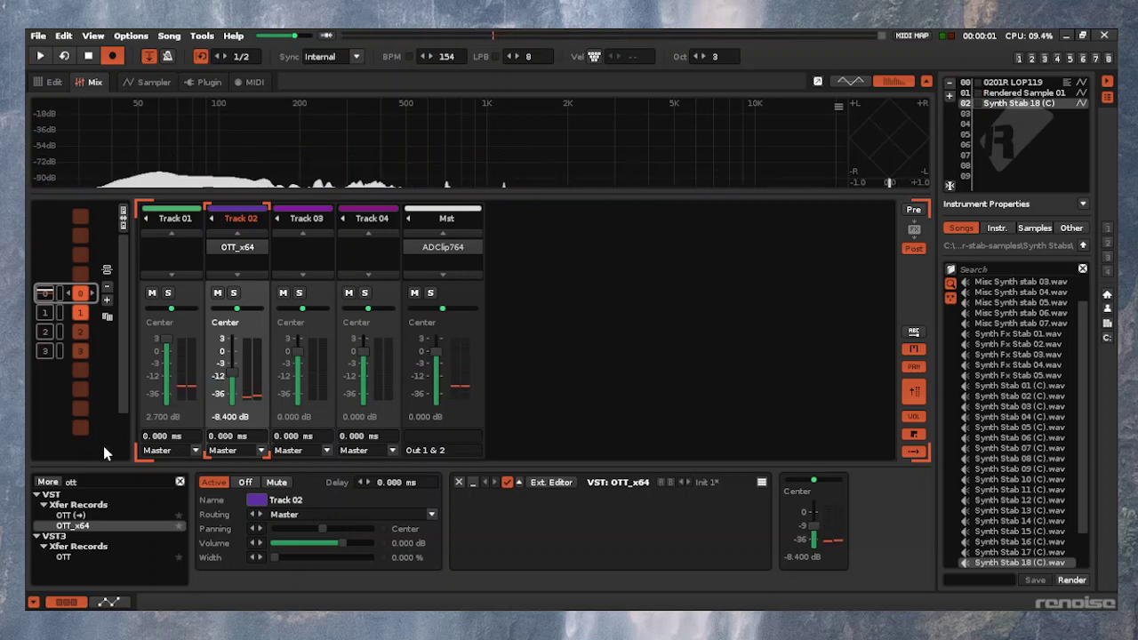
{"action": "key", "text": "BackSpace"}
{"action": "type", "text": "k"}
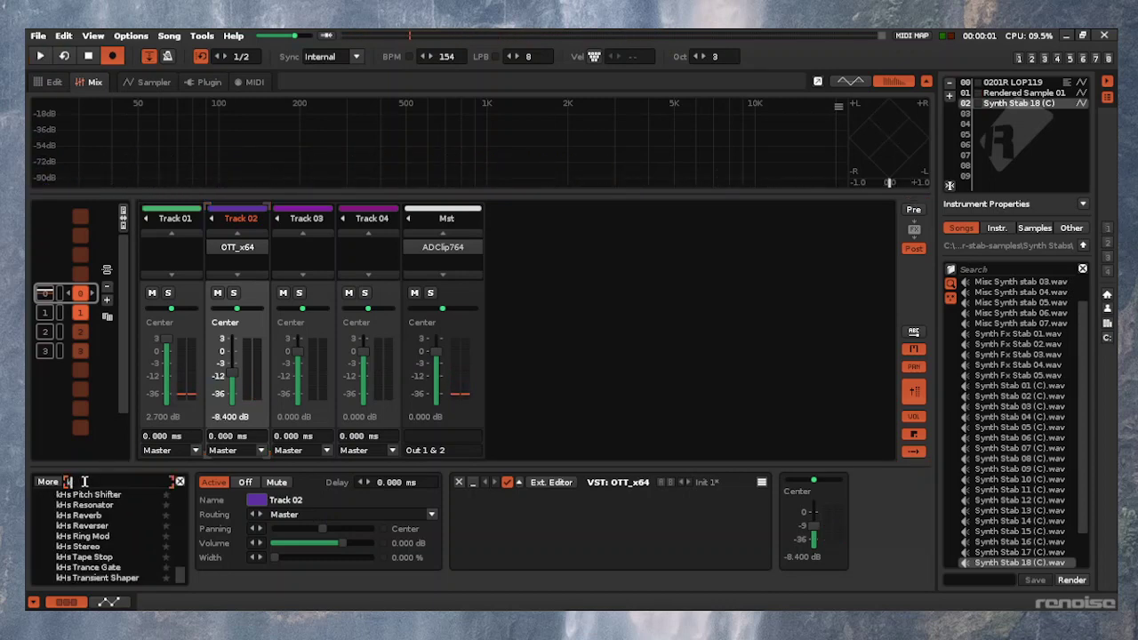
{"action": "type", "text": "Hs De"}
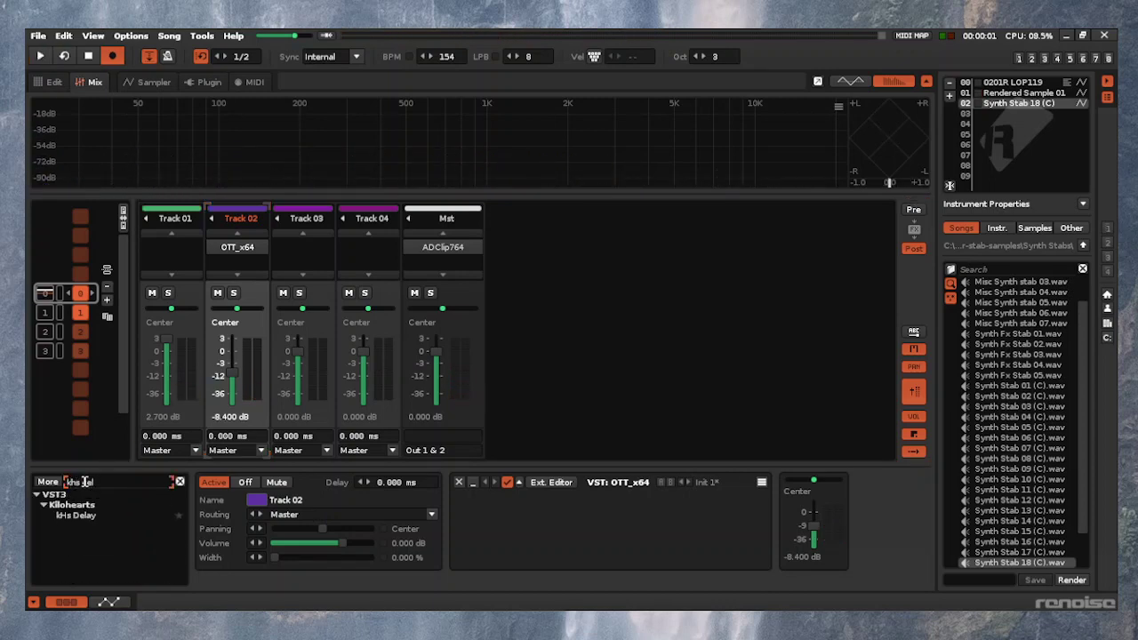
{"action": "left_click_drag", "start_coordinate": [85, 516], "coordinate": [85, 517]}
{"action": "left_click_drag", "start_coordinate": [176, 536], "coordinate": [206, 507]}
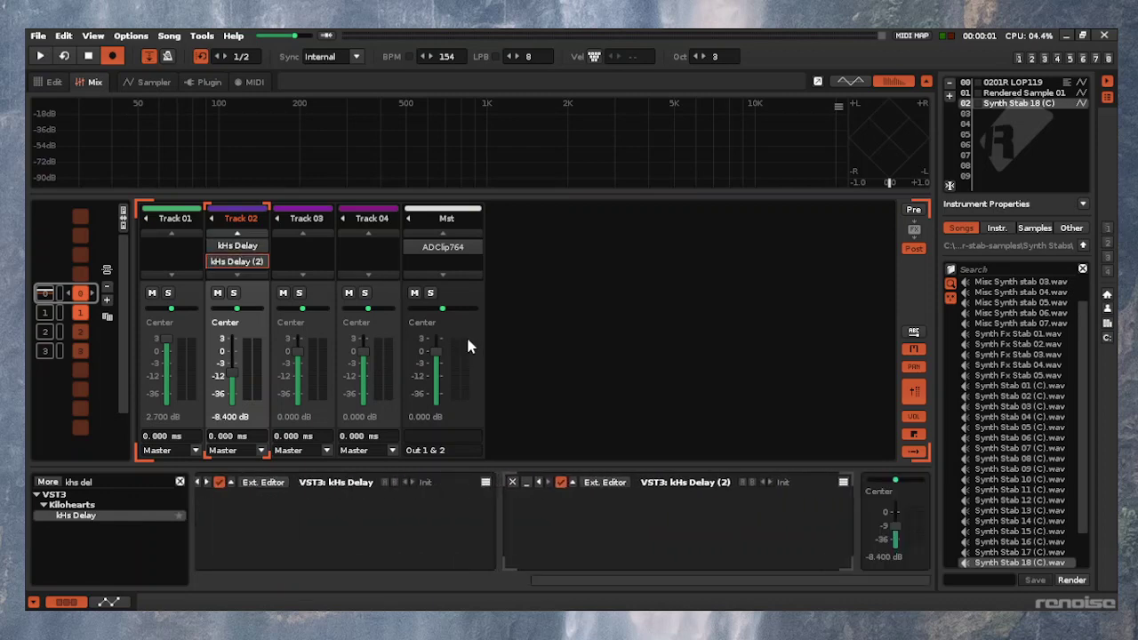
{"action": "left_click", "coordinate": [512, 482]}
Adjust the kHs Delay in its external editor during playback and return to the pattern editor
{"action": "key", "text": "space"}
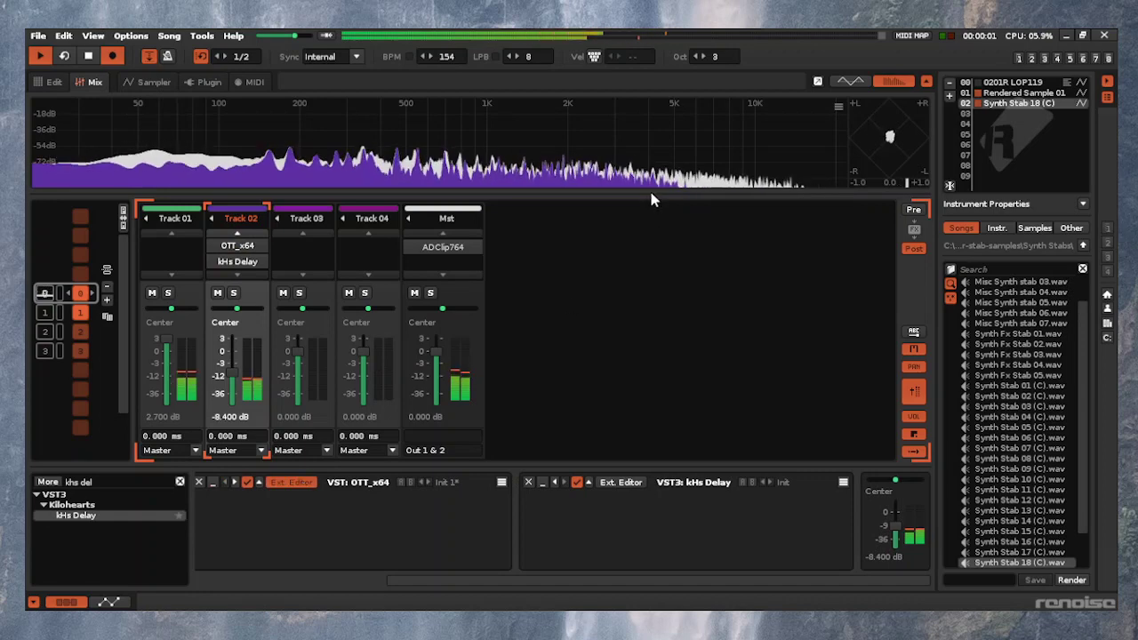
{"action": "left_click", "coordinate": [613, 482]}
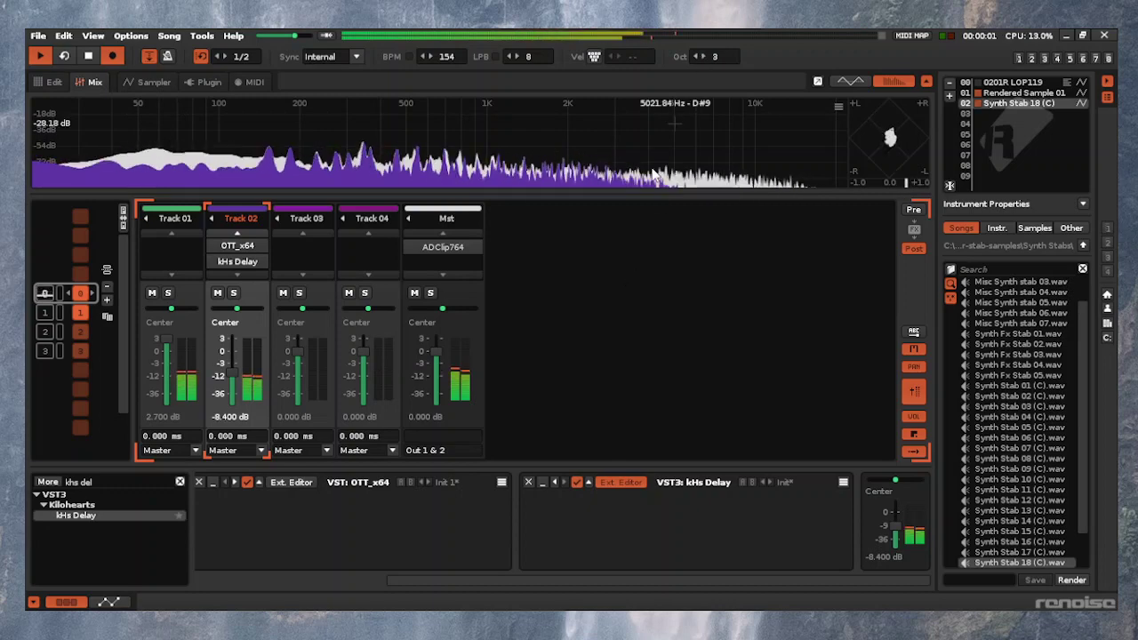
{"action": "left_click", "coordinate": [42, 81]}
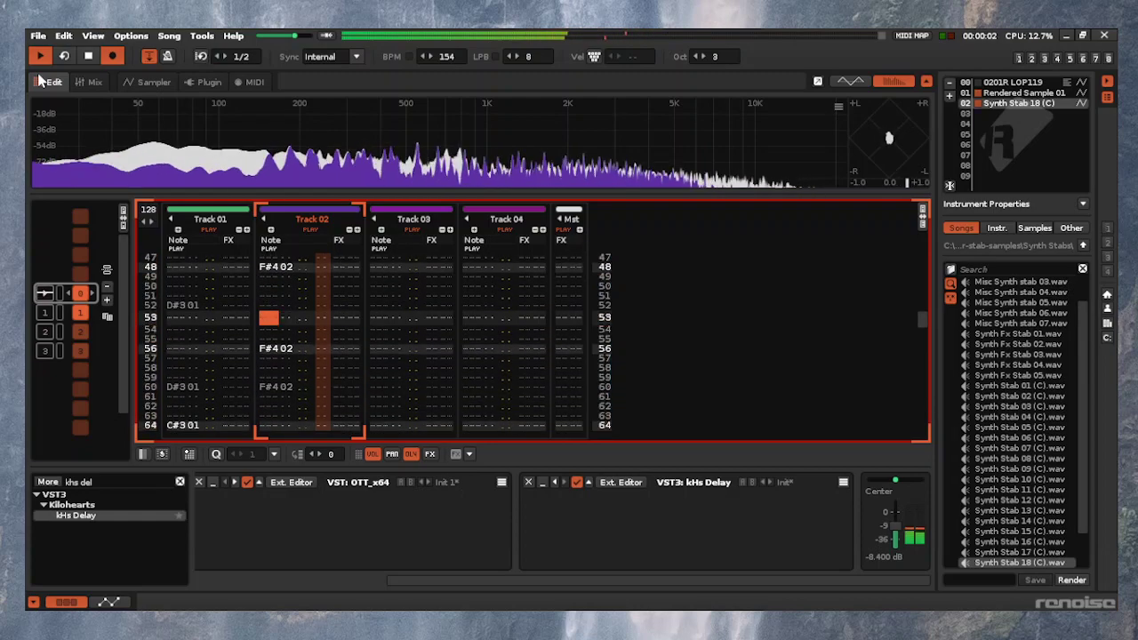
Copy the Track 02 melody from the pattern's first half, ending at line 63, into its second half and play it back
{"action": "key", "text": "Up"}
{"action": "key", "text": "Up"}
{"action": "key", "text": "Up"}
{"action": "key", "text": "Up"}
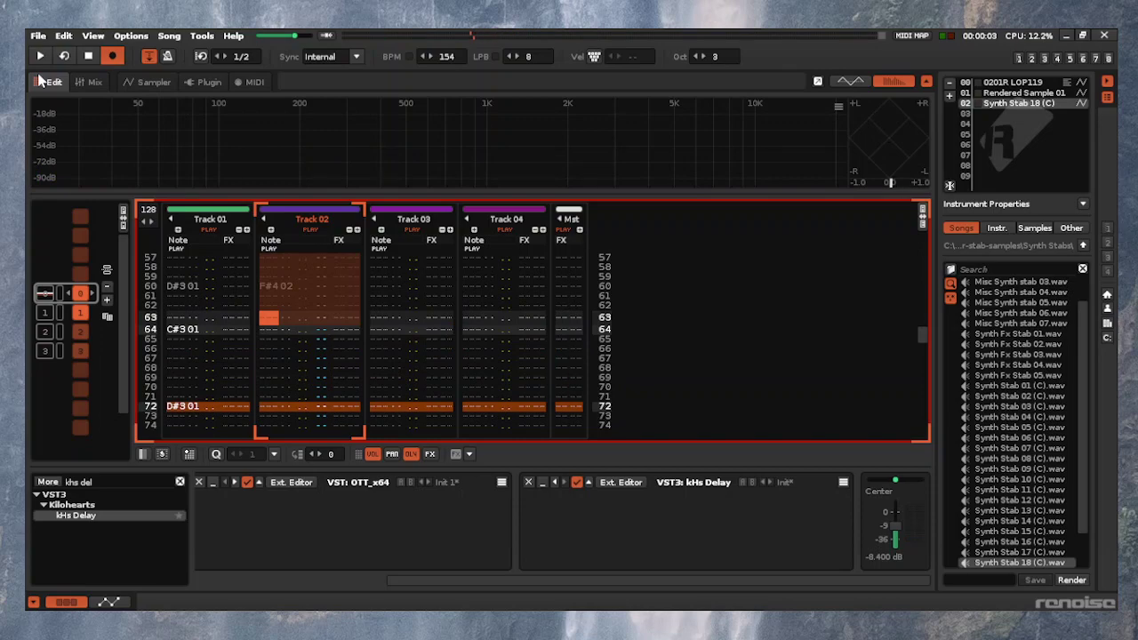
{"action": "key", "text": "Down"}
{"action": "key", "text": "space"}
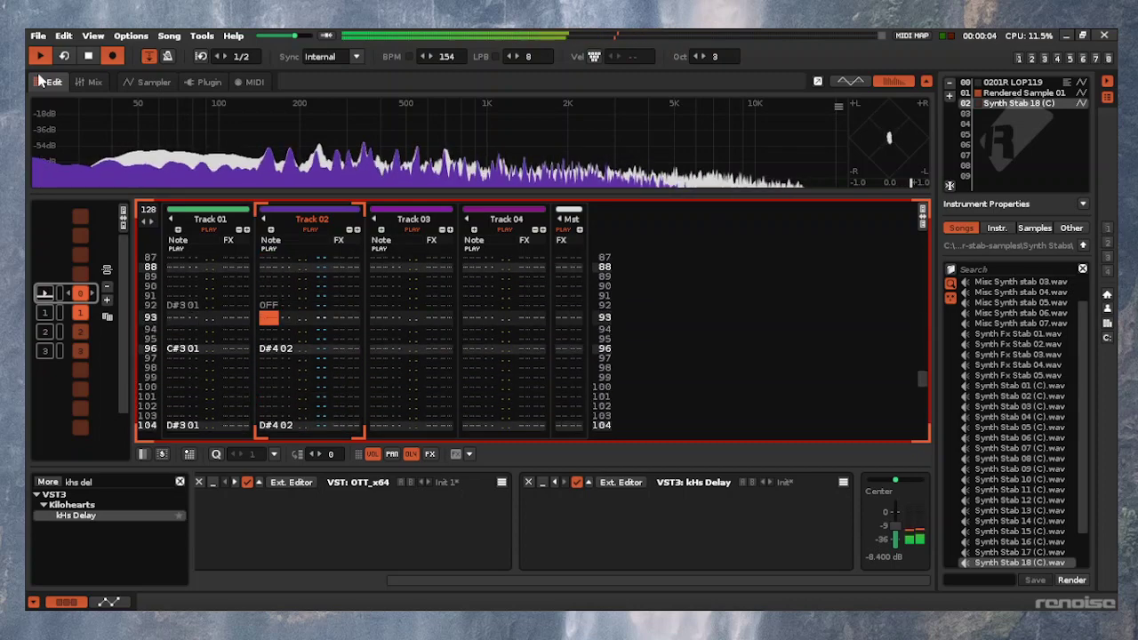
{"action": "key", "text": "ctrl+a"}
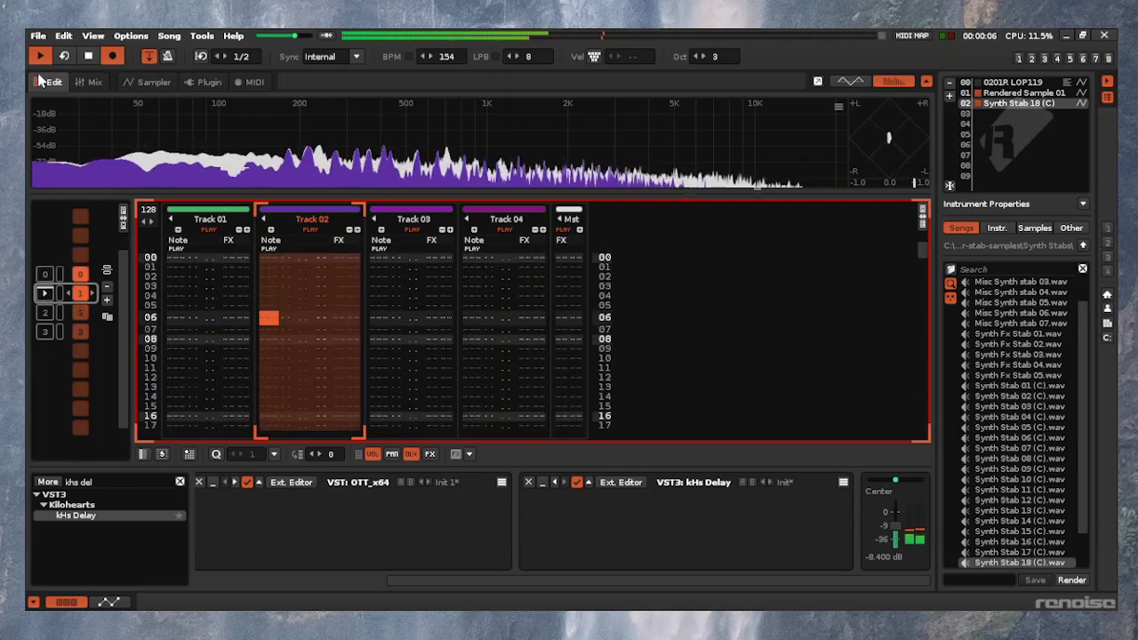
{"action": "key", "text": "space"}
Go to line 00 of Track 01 in pattern 1 and select the empty instrument slot 03
{"action": "key", "text": "Home"}
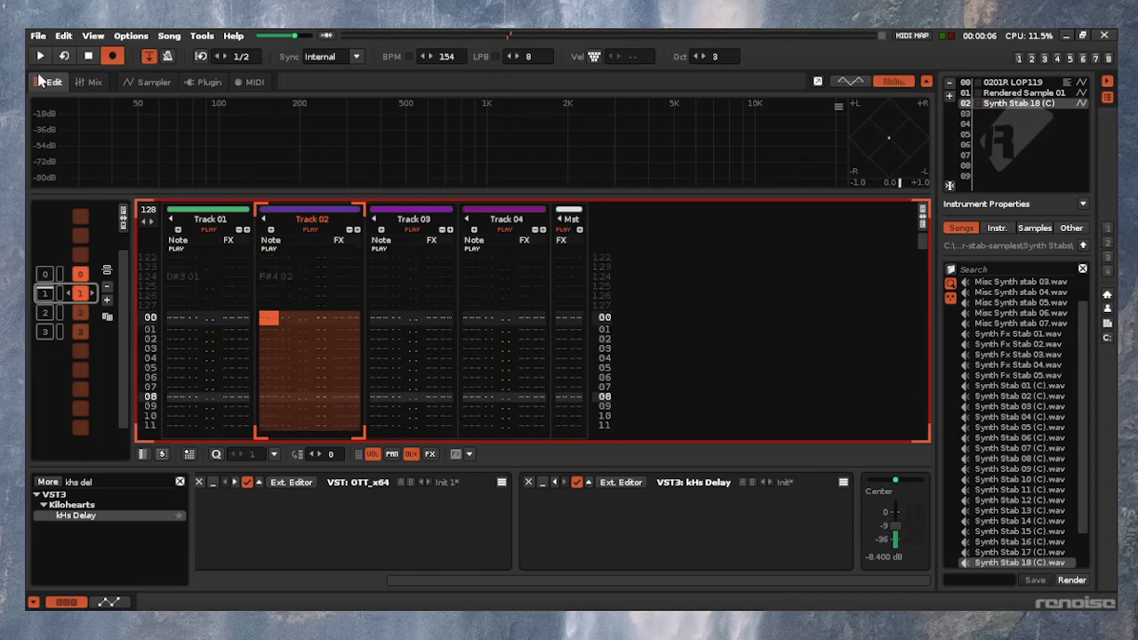
{"action": "key", "text": "shift+Tab"}
{"action": "key", "text": "ctrl+Down"}
{"action": "key", "text": "ctrl+Down"}
{"action": "key", "text": "ctrl+Down"}
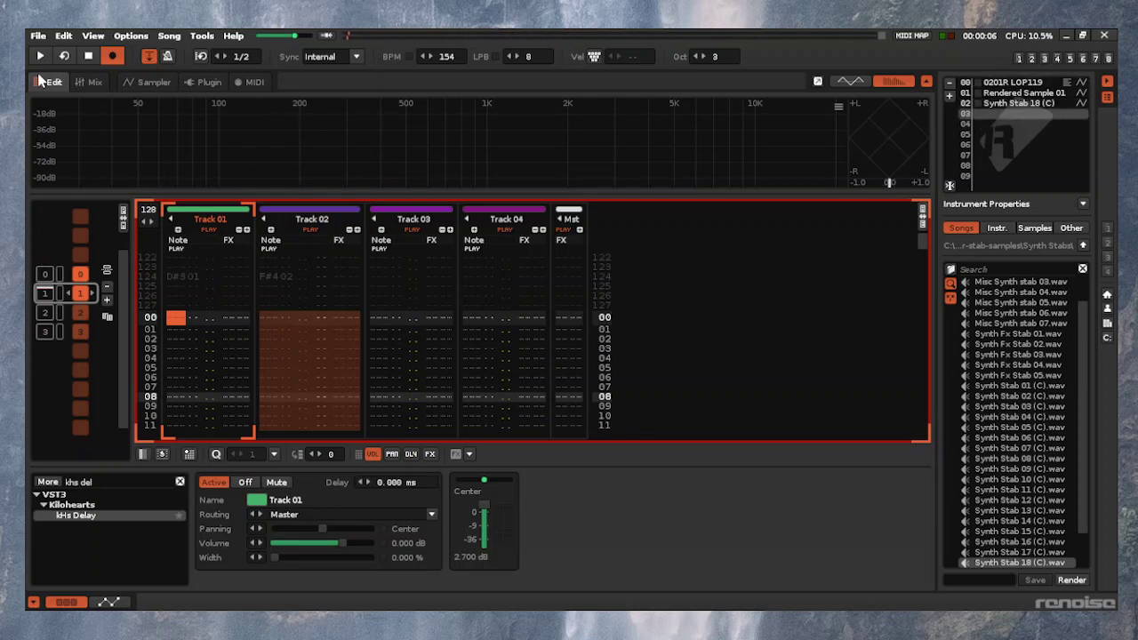
Browse from the Synth Stabs samples up to the BREAKS folder and open its AMG 160dB The Drum and Bass Interface folder
{"action": "key", "text": "ctrl+Tab"}
{"action": "key", "text": "ctrl+Tab"}
{"action": "key", "text": "ctrl+Tab"}
{"action": "key", "text": "ctrl+Tab"}
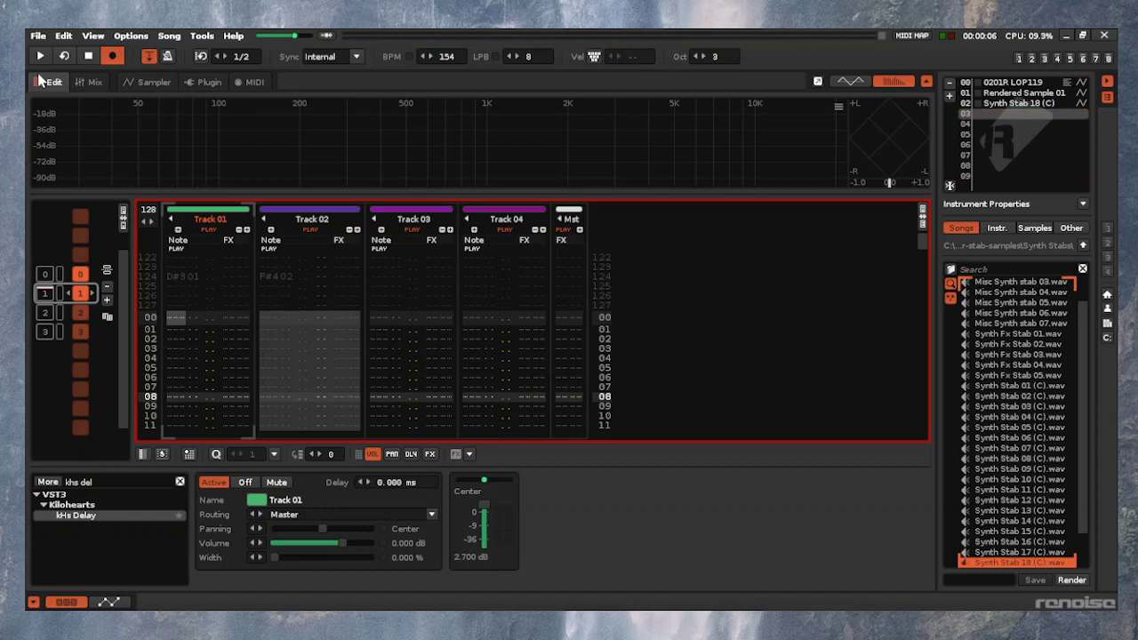
{"action": "key", "text": "Home"}
{"action": "key", "text": "Return"}
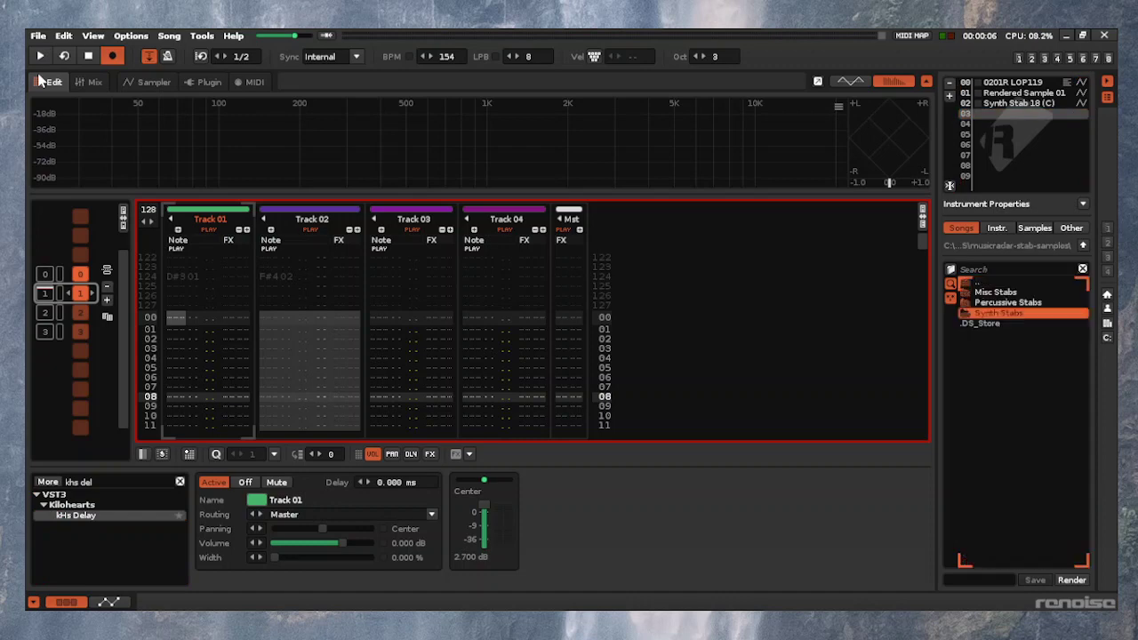
{"action": "key", "text": "Up"}
{"action": "key", "text": "Up"}
{"action": "key", "text": "Up"}
{"action": "key", "text": "Return"}
{"action": "key", "text": "Up"}
{"action": "key", "text": "Up"}
{"action": "key", "text": "Up"}
{"action": "key", "text": "Up"}
{"action": "key", "text": "Up"}
{"action": "key", "text": "Up"}
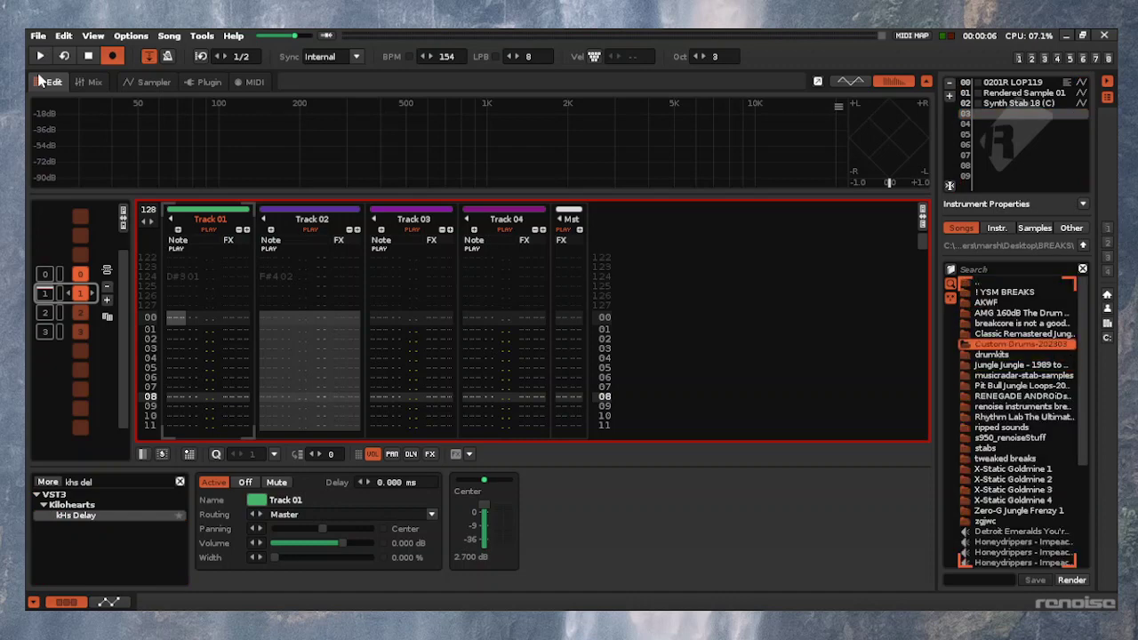
{"action": "key", "text": "Return"}
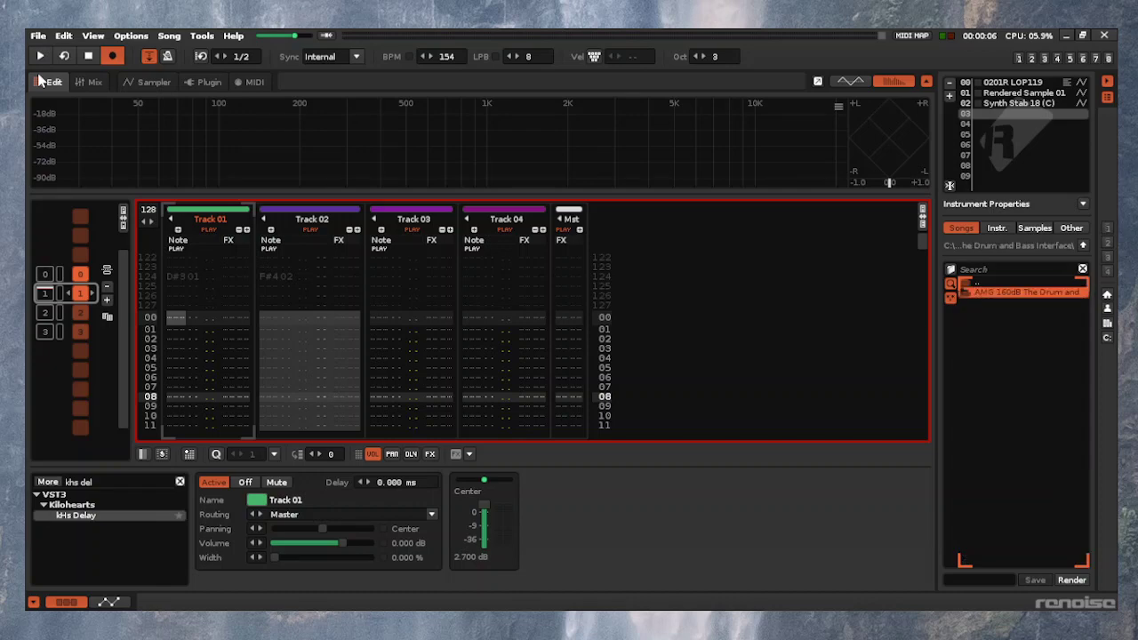
Audition the first drum loops, load KROCK-AMG160DBDABI.02 into instrument slot 03, and open its waveform in the Sampler
{"action": "key", "text": "Down"}
{"action": "key", "text": "Down"}
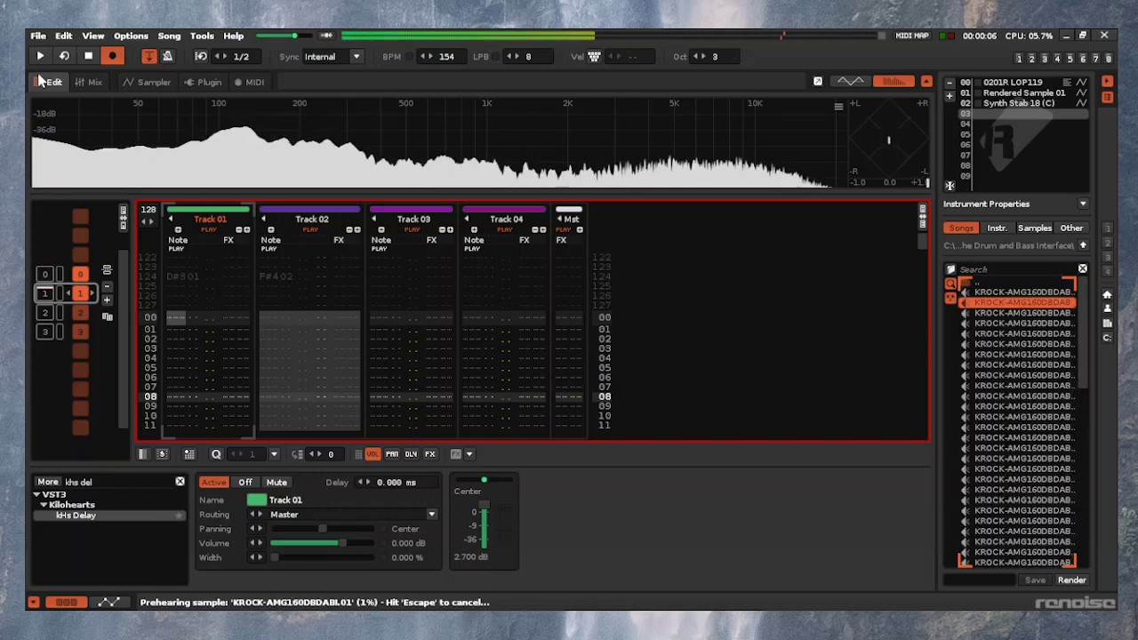
{"action": "key", "text": "Down"}
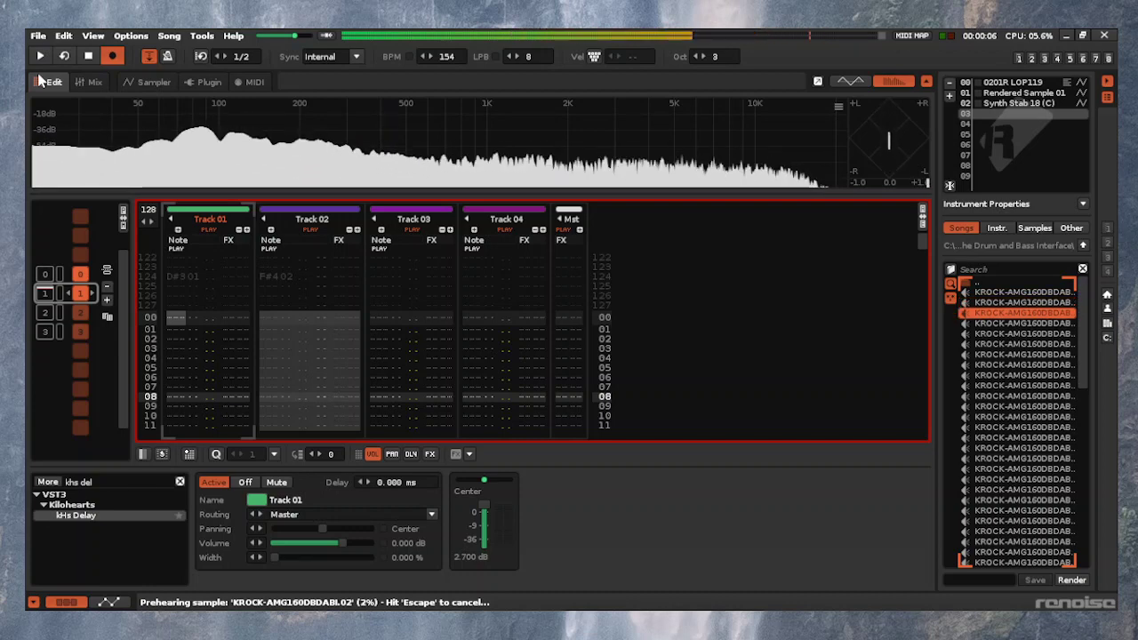
{"action": "key", "text": "Return"}
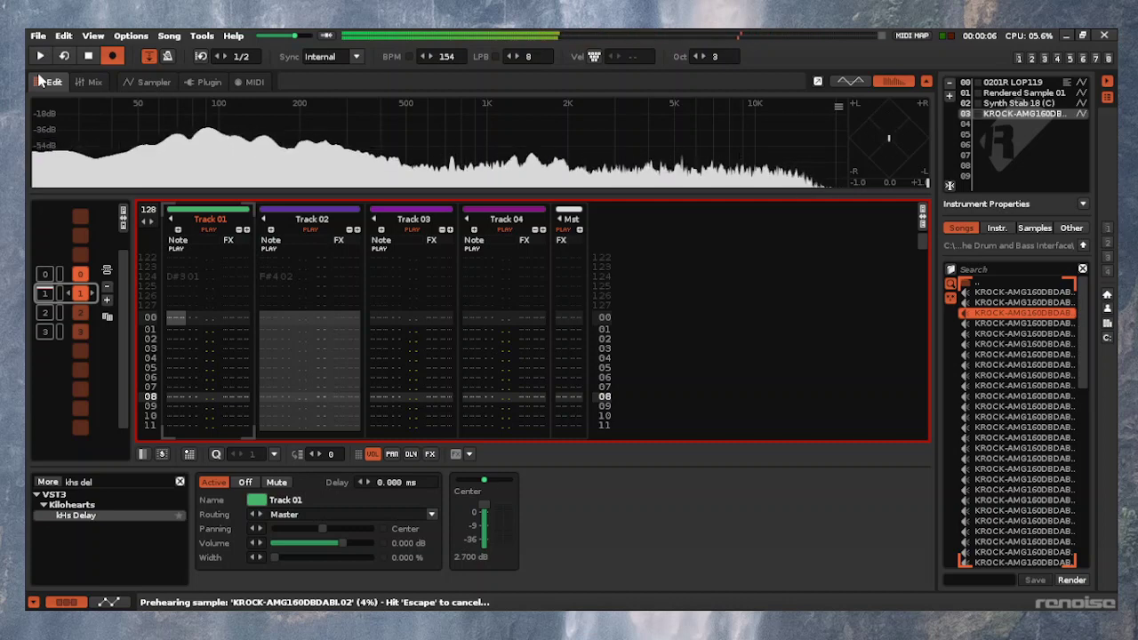
{"action": "key", "text": "F3"}
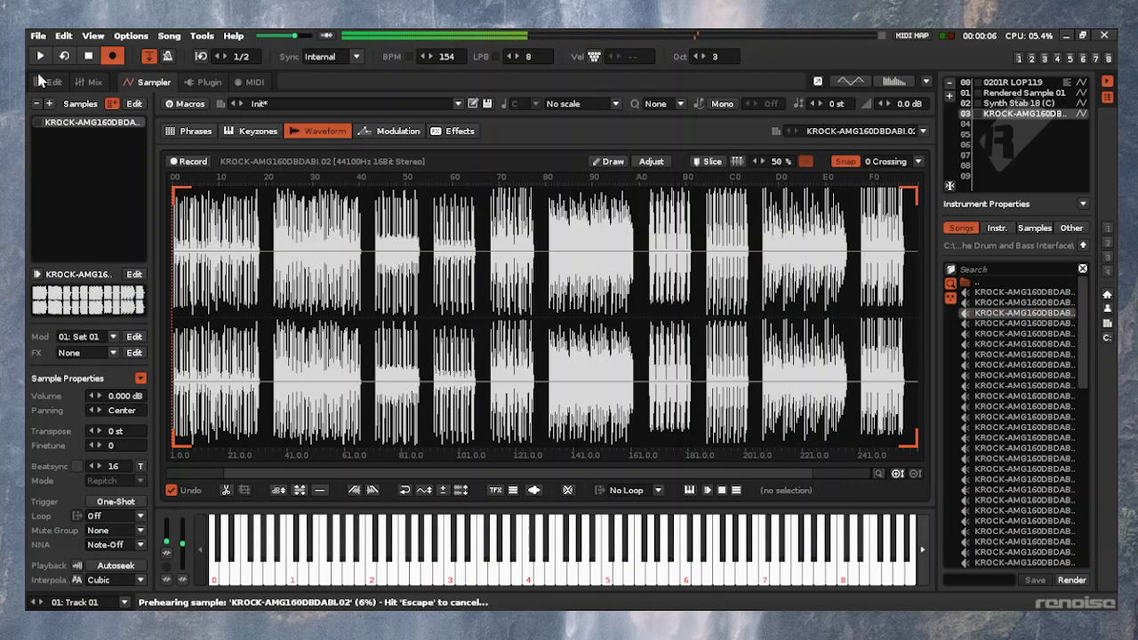
{"action": "key", "text": "Escape"}
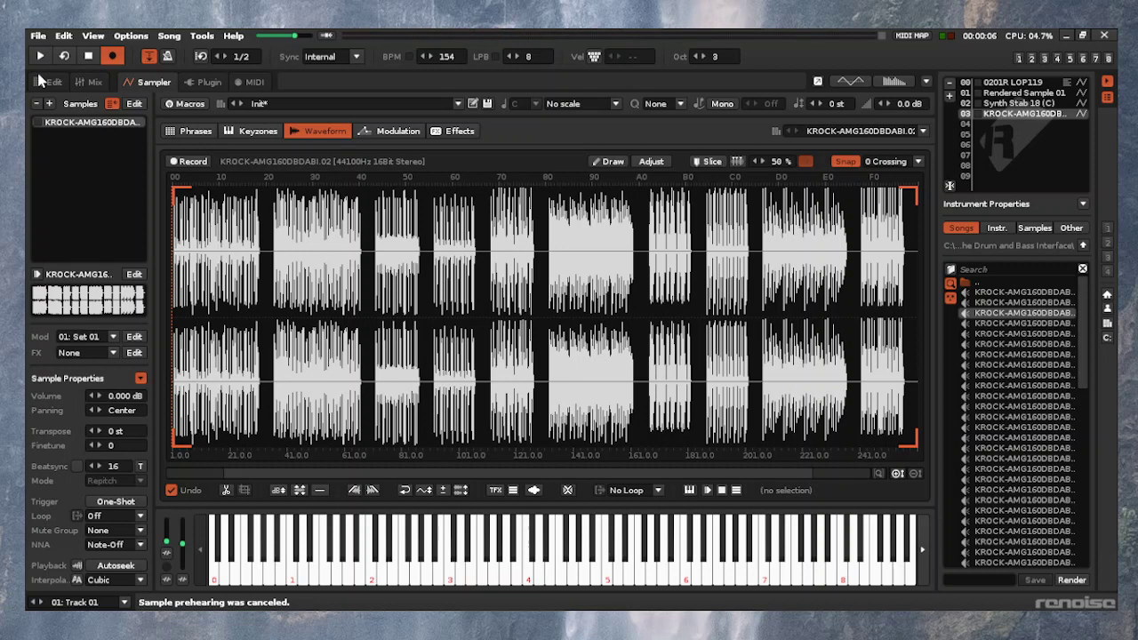
Play the loaded drum sample from several positions in its waveform to audition the individual break sections
{"action": "key", "text": "q"}
{"action": "key", "text": "ctrl+Up"}
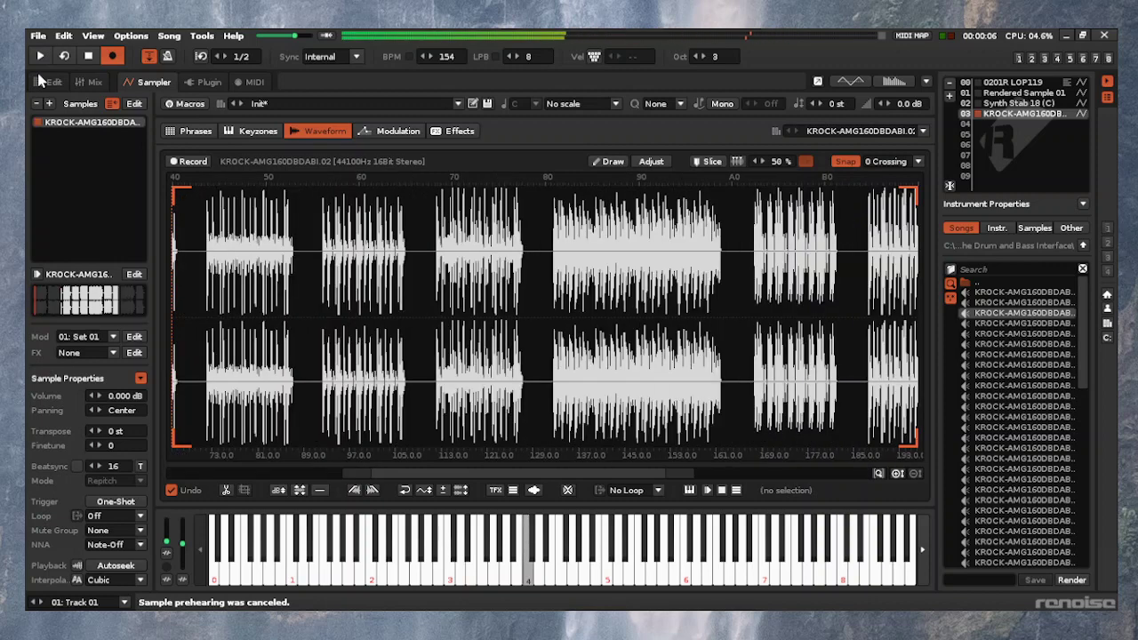
{"action": "key", "text": "ctrl+Down"}
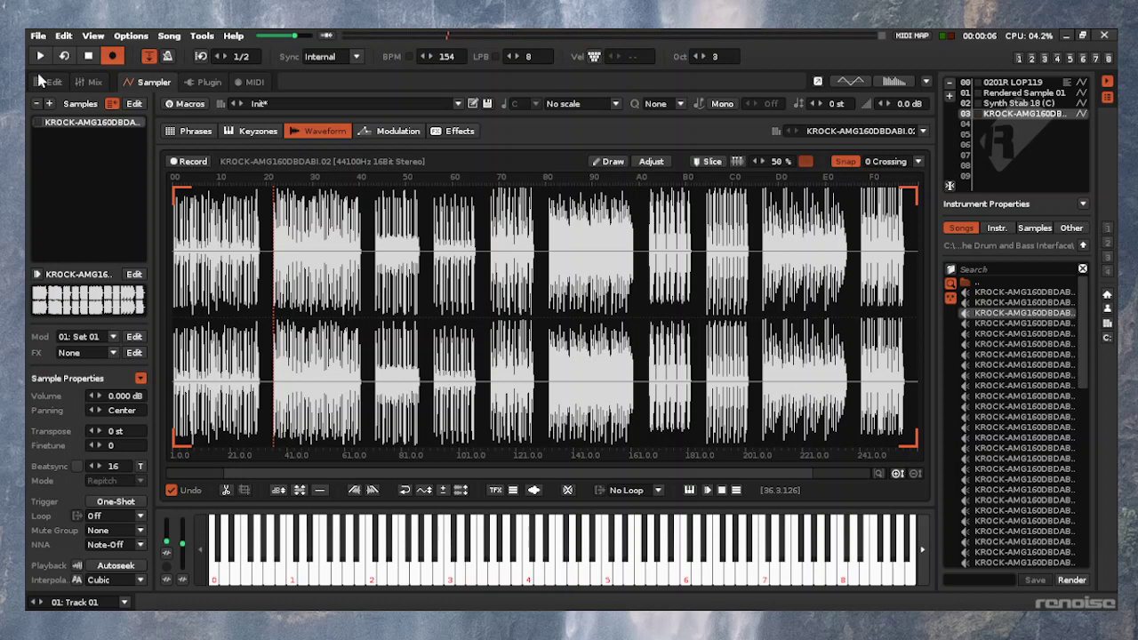
{"action": "key", "text": "q"}
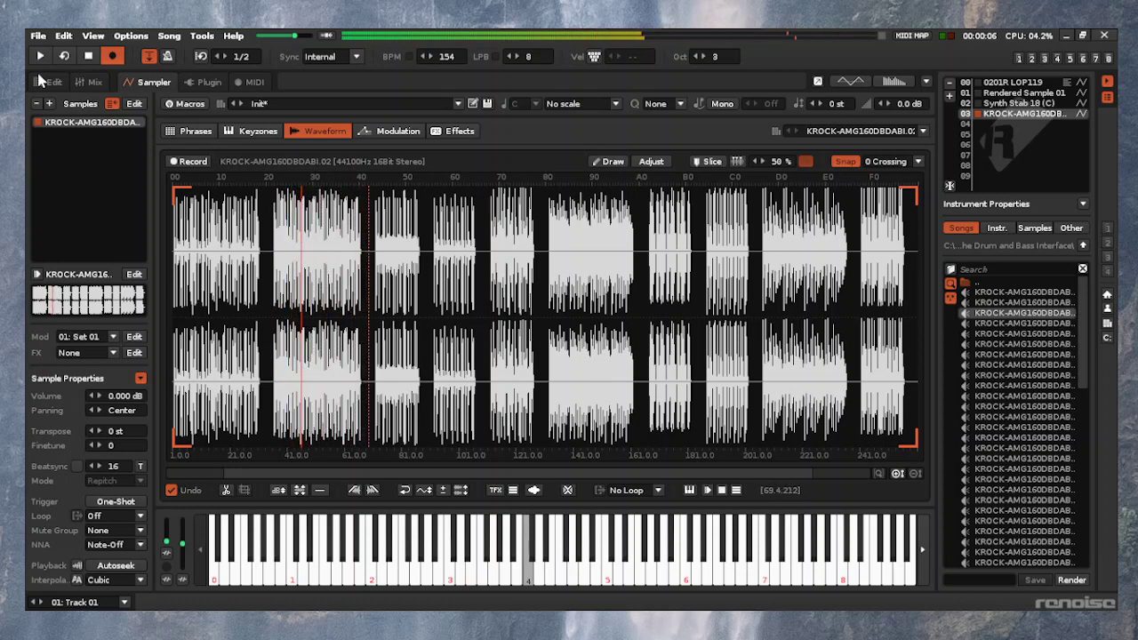
{"action": "key", "text": "Return"}
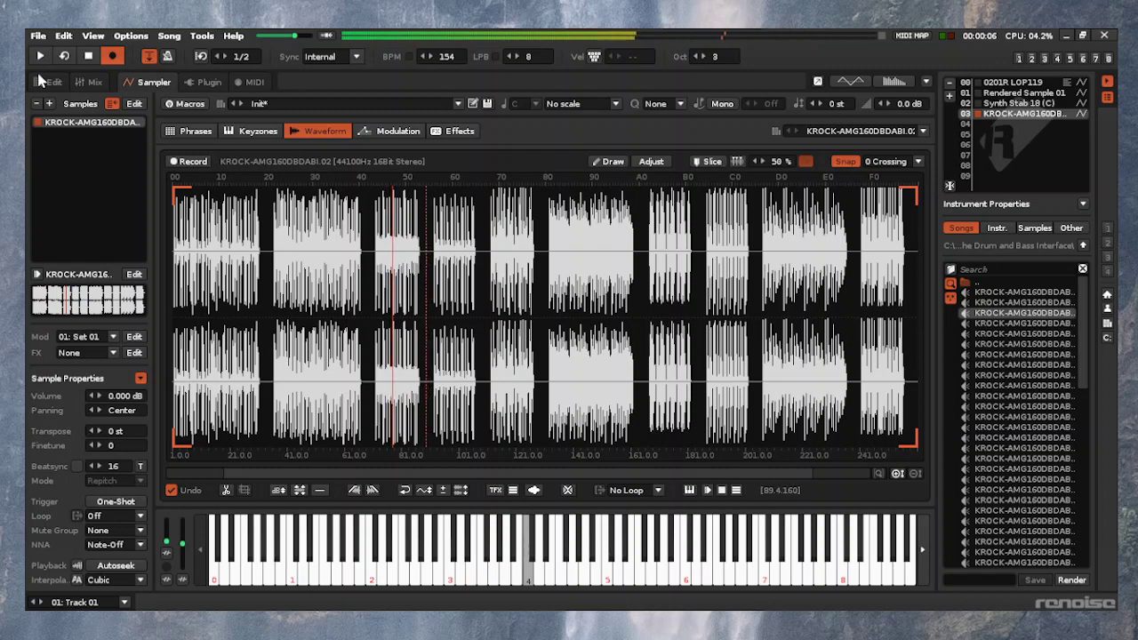
Select the third break section, from 71.0.232 to 88.1.162, and trim the drum sample to that selection
{"action": "key", "text": "ctrl+Up"}
{"action": "key", "text": "ctrl+Up"}
{"action": "key", "text": "ctrl+Up"}
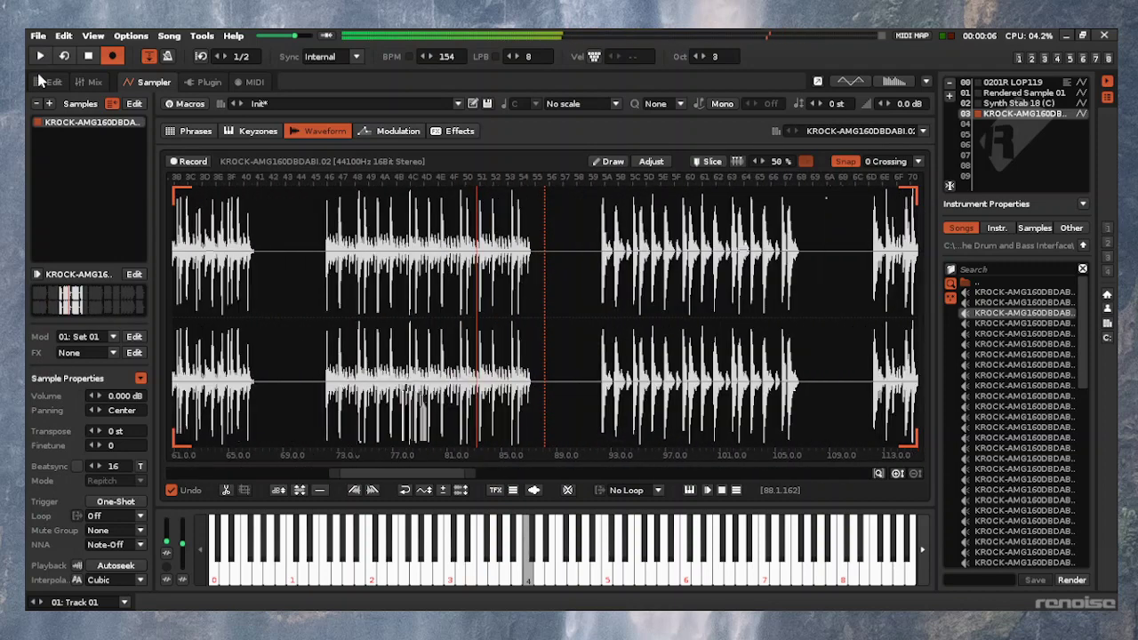
{"action": "key", "text": "ctrl+Up"}
{"action": "key", "text": "shift+Left"}
{"action": "key", "text": "shift+Left"}
{"action": "key", "text": "shift+Left"}
{"action": "key", "text": "shift+Left"}
{"action": "key", "text": "shift+Left"}
{"action": "key", "text": "shift+Left"}
{"action": "key", "text": "shift+Left"}
{"action": "key", "text": "shift+Left"}
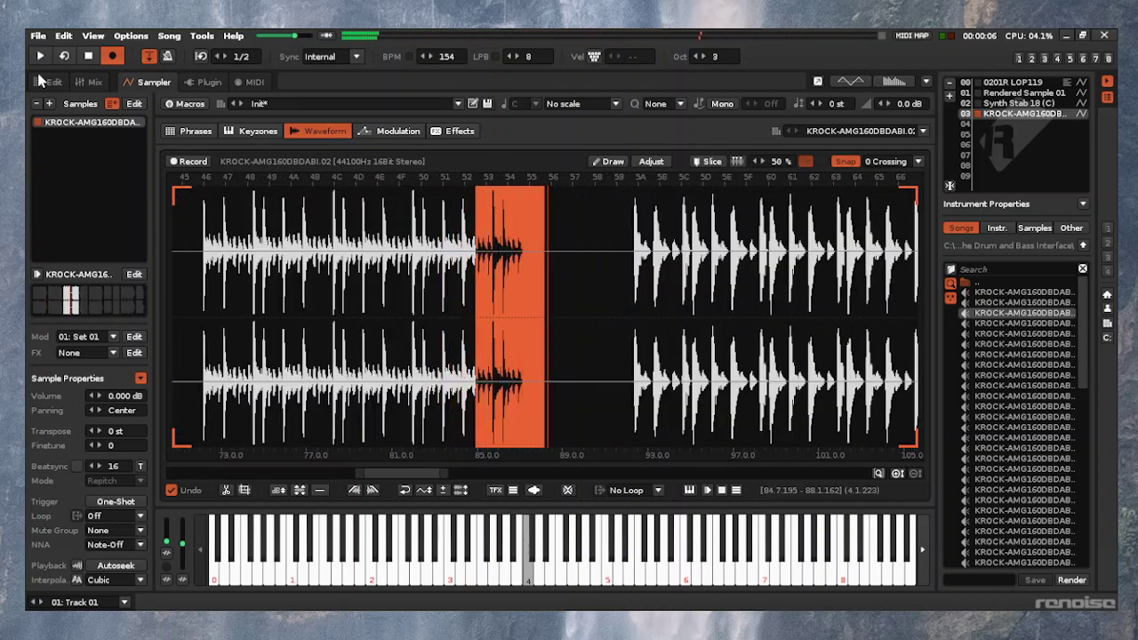
{"action": "key", "text": "shift+Left"}
{"action": "key", "text": "shift+Left"}
{"action": "key", "text": "shift+Left"}
{"action": "key", "text": "shift+Left"}
{"action": "key", "text": "shift+Left"}
{"action": "key", "text": "shift+Left"}
{"action": "key", "text": "shift+Left"}
{"action": "key", "text": "shift+Left"}
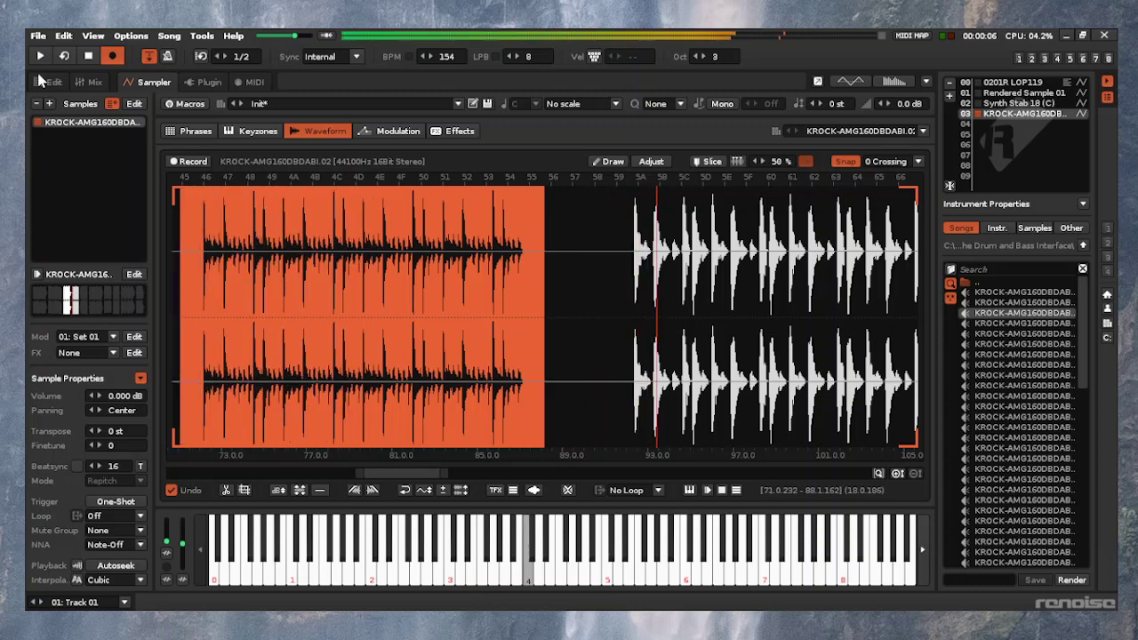
{"action": "scroll", "coordinate": [545, 316], "scroll_direction": "down", "scroll_amount": 3}
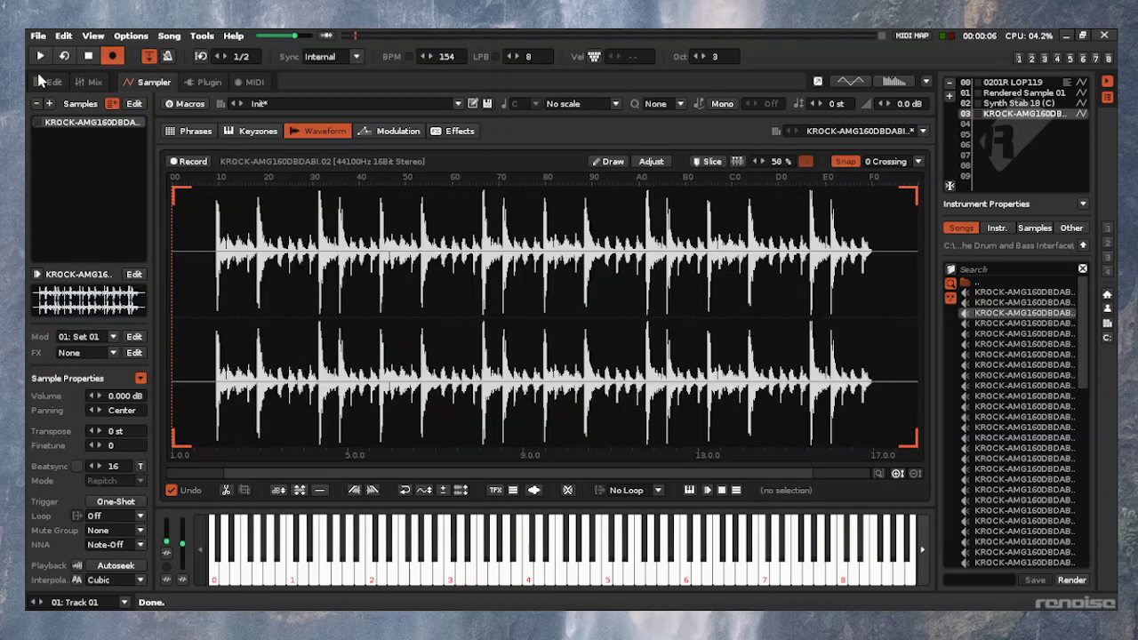
Delete the silence before the break's first hit, from the sample start to 2.0.20
{"action": "key", "text": "space"}
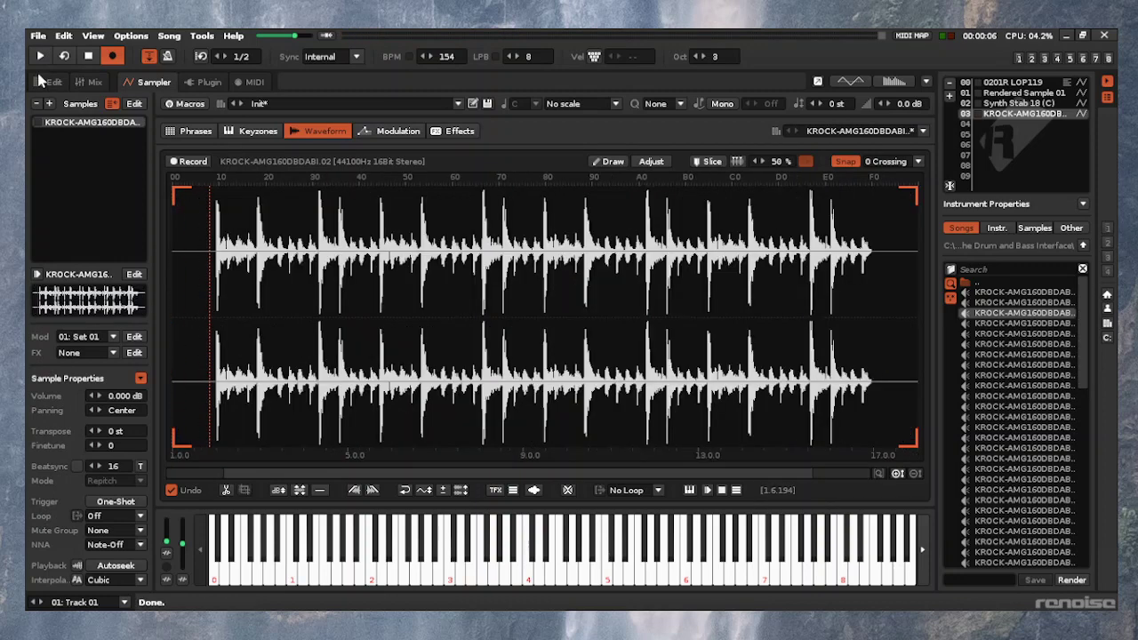
{"action": "scroll", "coordinate": [545, 317], "scroll_direction": "up", "scroll_amount": 6}
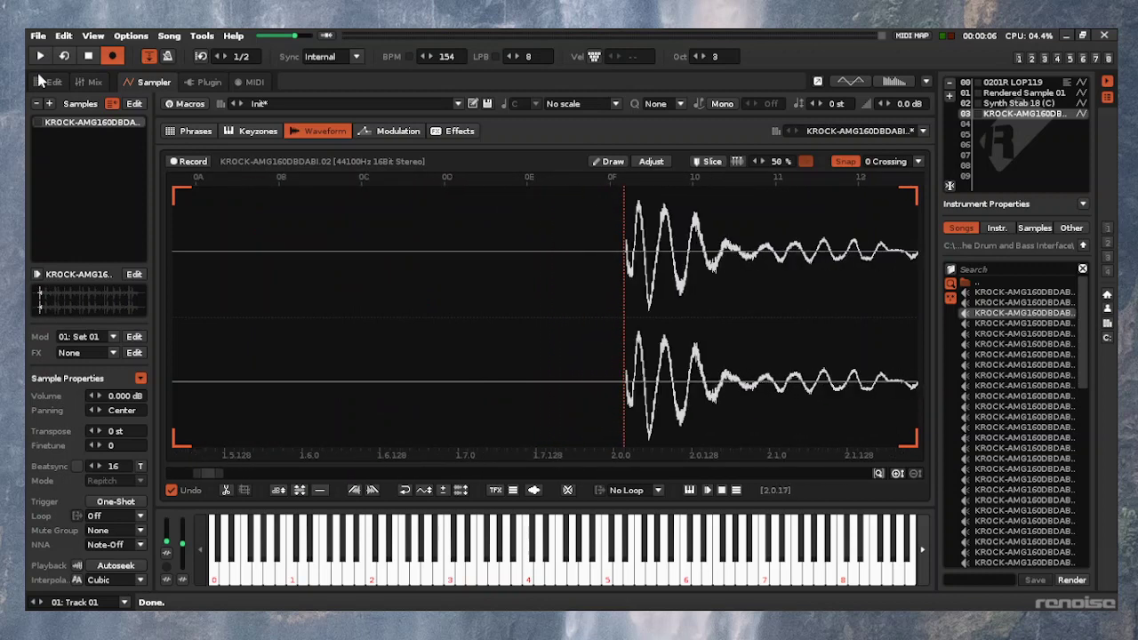
{"action": "scroll", "coordinate": [545, 317], "scroll_direction": "up", "scroll_amount": 4}
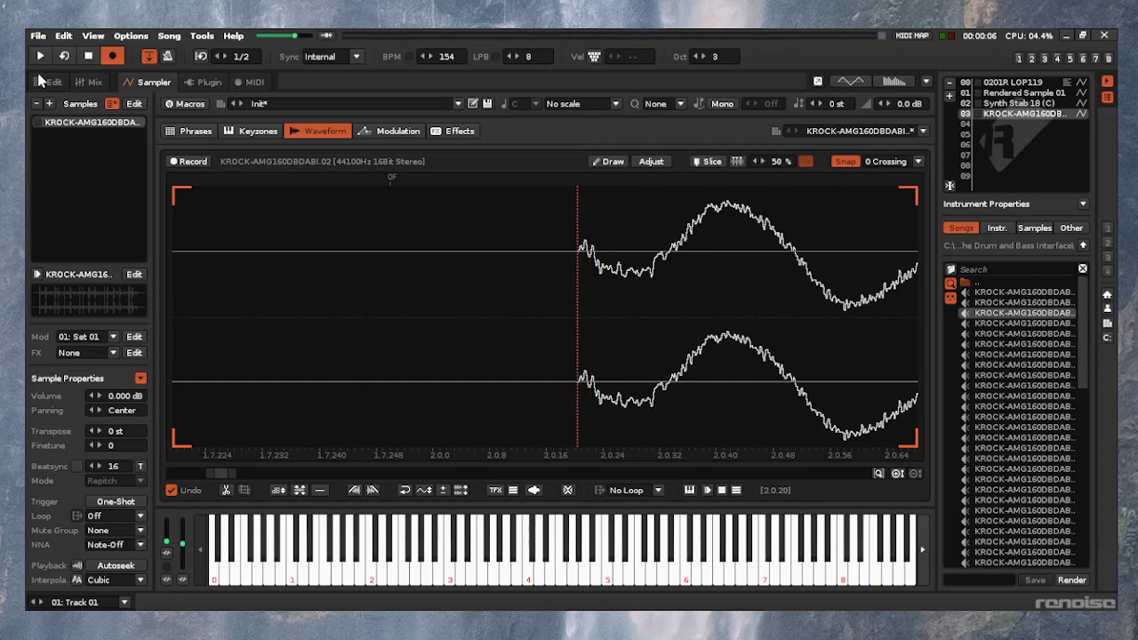
{"action": "scroll", "coordinate": [545, 317], "scroll_direction": "down", "scroll_amount": 10}
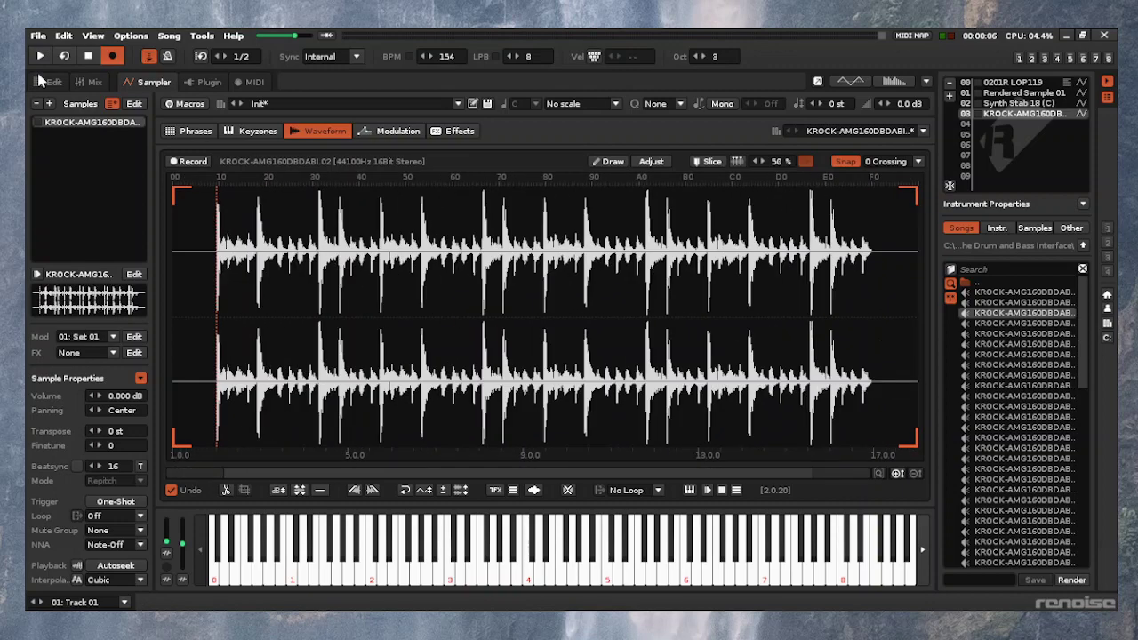
{"action": "key", "text": "shift+Home"}
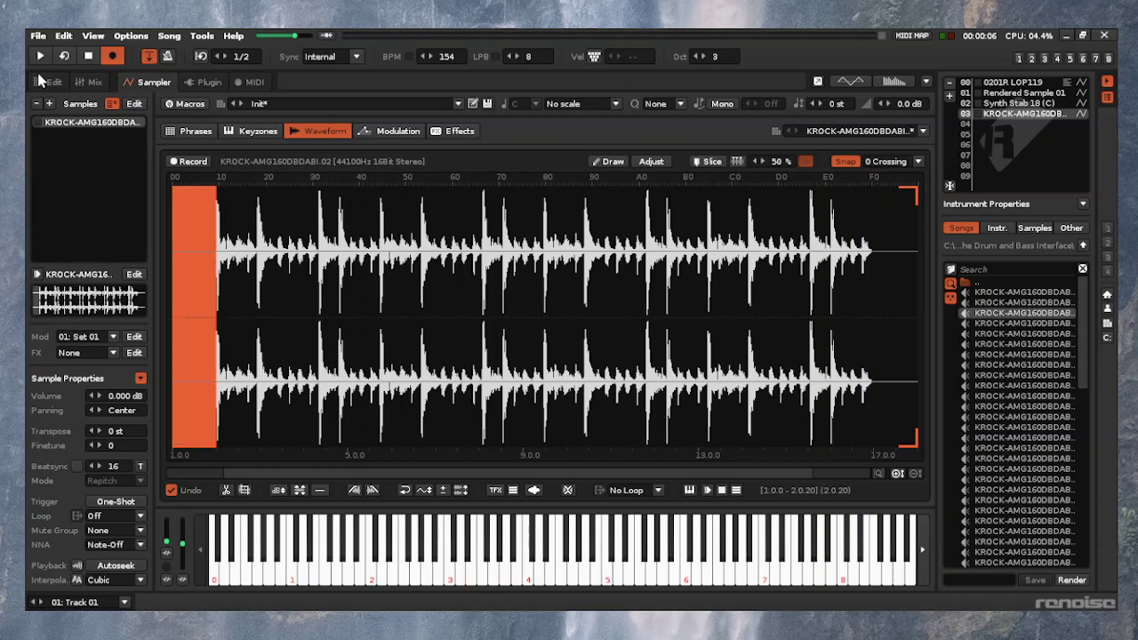
{"action": "key", "text": "Delete"}
Locate the end of the break's tail at 15.7.141 and delete the silence from there to the sample end
{"action": "key", "text": "End"}
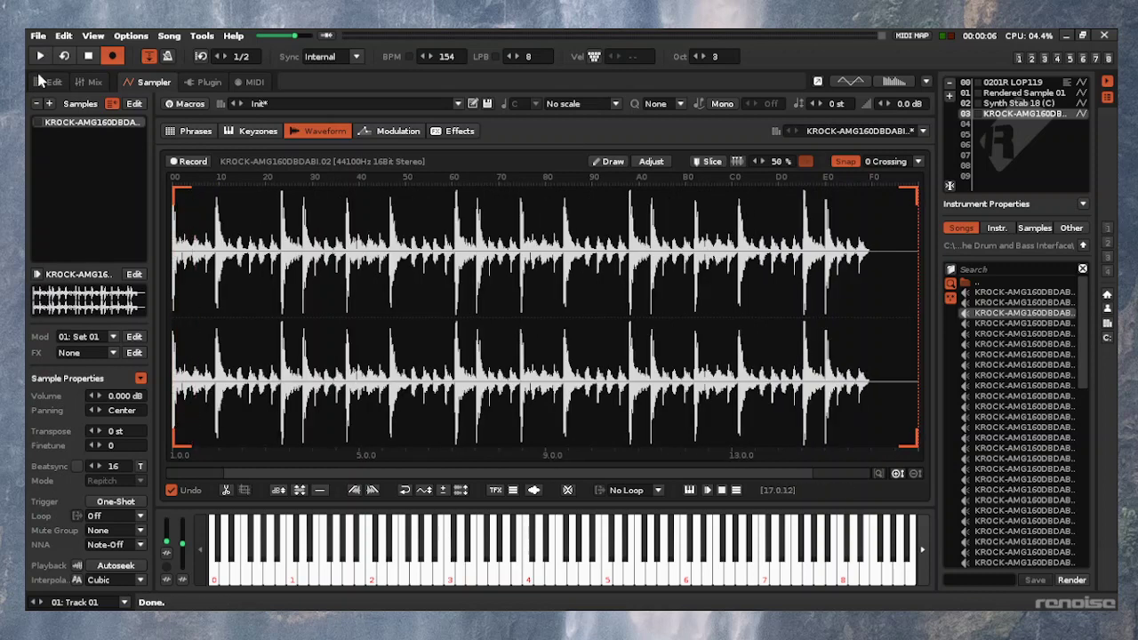
{"action": "key", "text": "ctrl+Up"}
{"action": "key", "text": "ctrl+Up"}
{"action": "key", "text": "ctrl+Up"}
{"action": "key", "text": "ctrl+Up"}
{"action": "key", "text": "ctrl+Up"}
{"action": "key", "text": "ctrl+Up"}
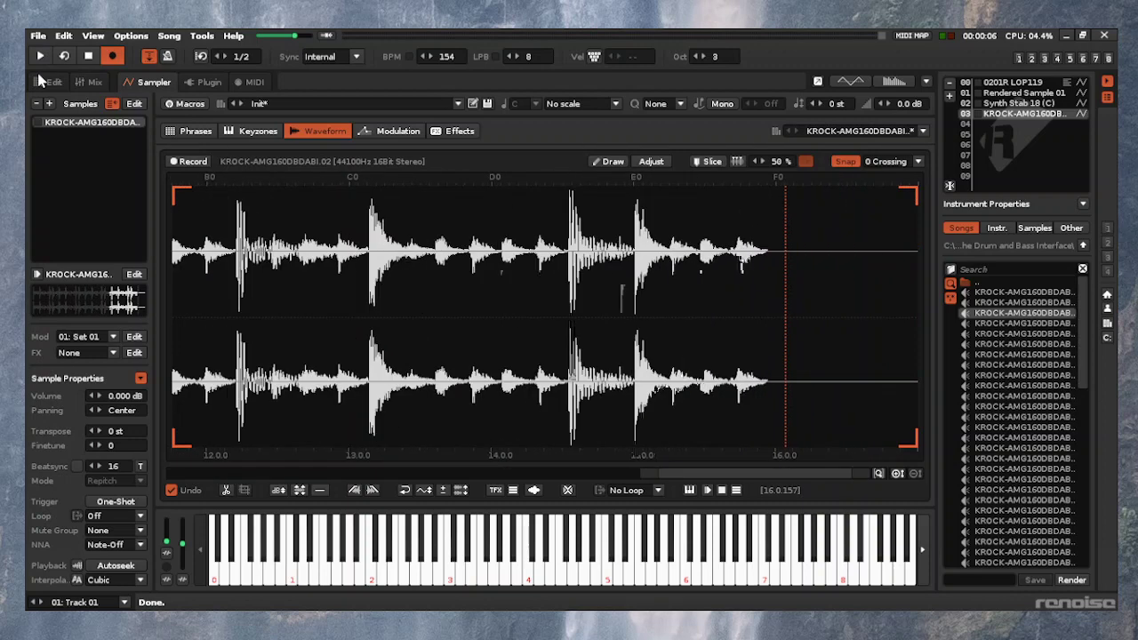
{"action": "key", "text": "Left"}
{"action": "key", "text": "Left"}
{"action": "key", "text": "Left"}
{"action": "key", "text": "Left"}
{"action": "key", "text": "Left"}
{"action": "key", "text": "Left"}
{"action": "key", "text": "Left"}
{"action": "key", "text": "Left"}
{"action": "key", "text": "Left"}
{"action": "key", "text": "Left"}
{"action": "key", "text": "Left"}
{"action": "key", "text": "Left"}
{"action": "key", "text": "Left"}
{"action": "key", "text": "Left"}
{"action": "key", "text": "Left"}
{"action": "key", "text": "Left"}
{"action": "key", "text": "Left"}
{"action": "key", "text": "Left"}
{"action": "key", "text": "Left"}
{"action": "key", "text": "Left"}
{"action": "key", "text": "Left"}
{"action": "key", "text": "Left"}
{"action": "key", "text": "Left"}
{"action": "key", "text": "Left"}
{"action": "key", "text": "Left"}
{"action": "key", "text": "Left"}
{"action": "key", "text": "Left"}
{"action": "key", "text": "Left"}
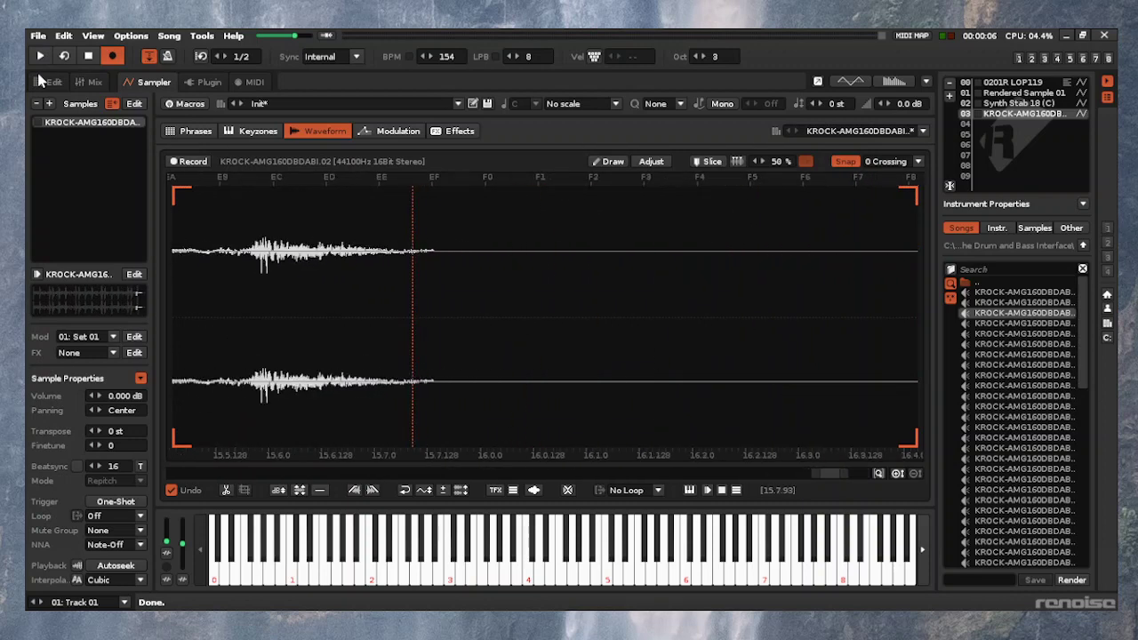
{"action": "key", "text": "Right"}
{"action": "key", "text": "Right"}
{"action": "key", "text": "Right"}
{"action": "key", "text": "Right"}
{"action": "key", "text": "Right"}
{"action": "key", "text": "Right"}
{"action": "key", "text": "Right"}
{"action": "key", "text": "Left"}
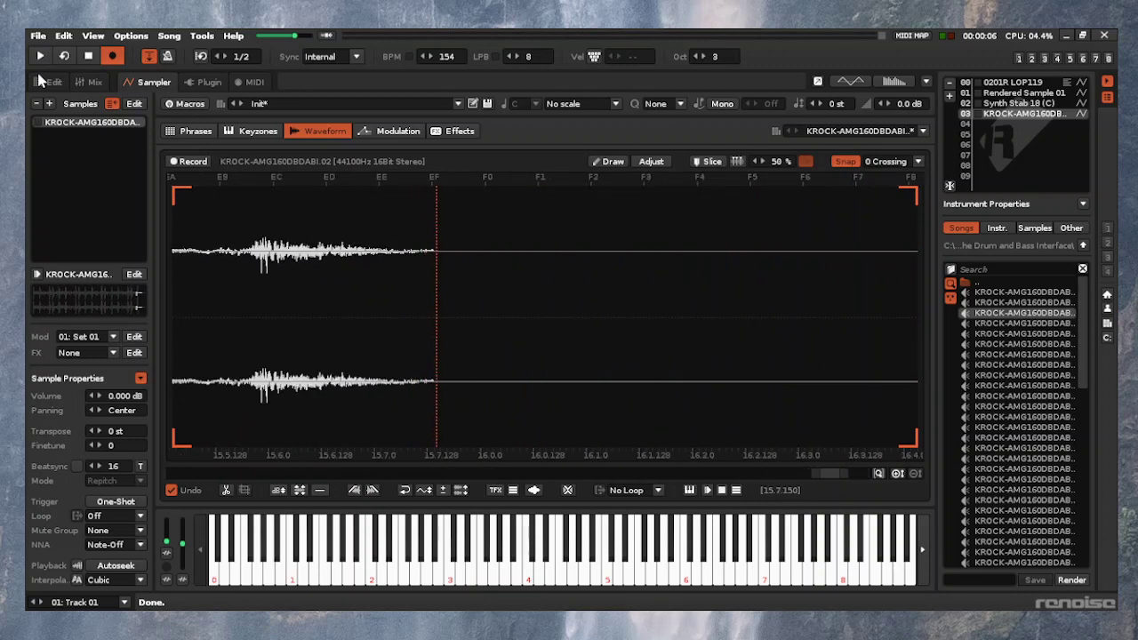
{"action": "key", "text": "Up"}
{"action": "key", "text": "Up"}
{"action": "key", "text": "Up"}
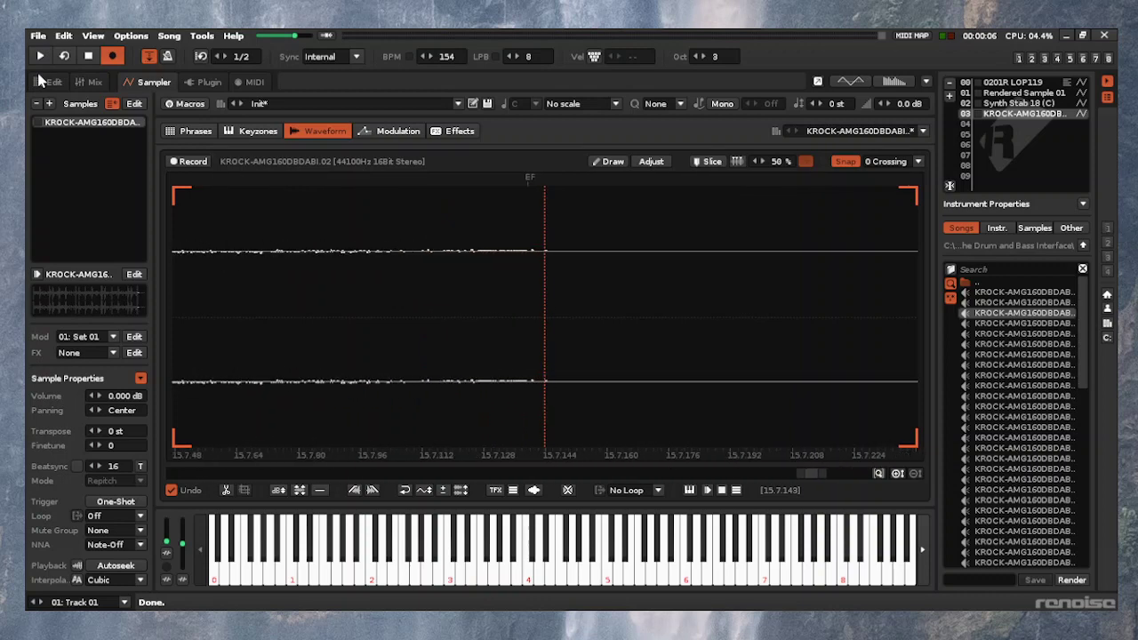
{"action": "key", "text": "Left"}
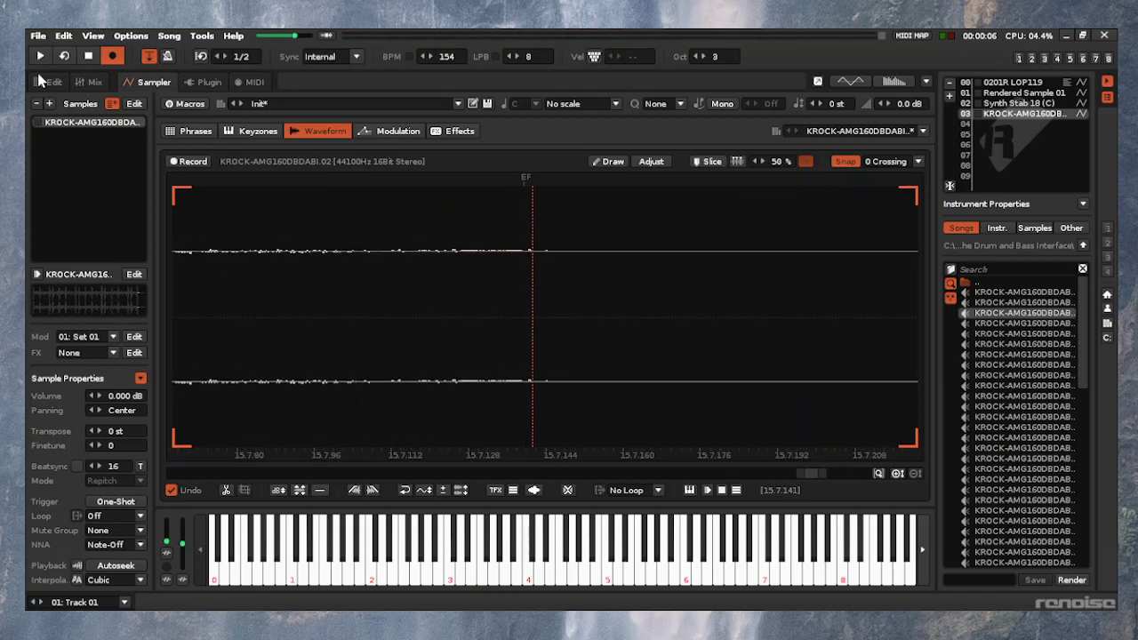
{"action": "key", "text": "Down"}
{"action": "key", "text": "Down"}
{"action": "key", "text": "Down"}
{"action": "key", "text": "Down"}
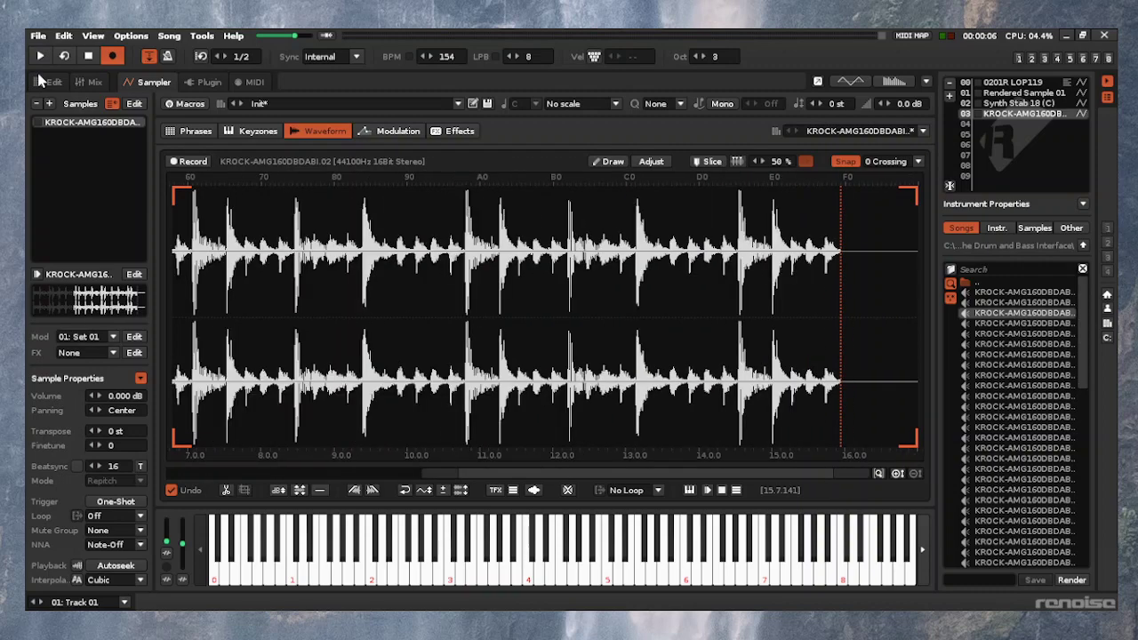
{"action": "key", "text": "shift+End"}
{"action": "key", "text": "Delete"}
{"action": "key", "text": "Down"}
{"action": "key", "text": "Down"}
{"action": "key", "text": "Down"}
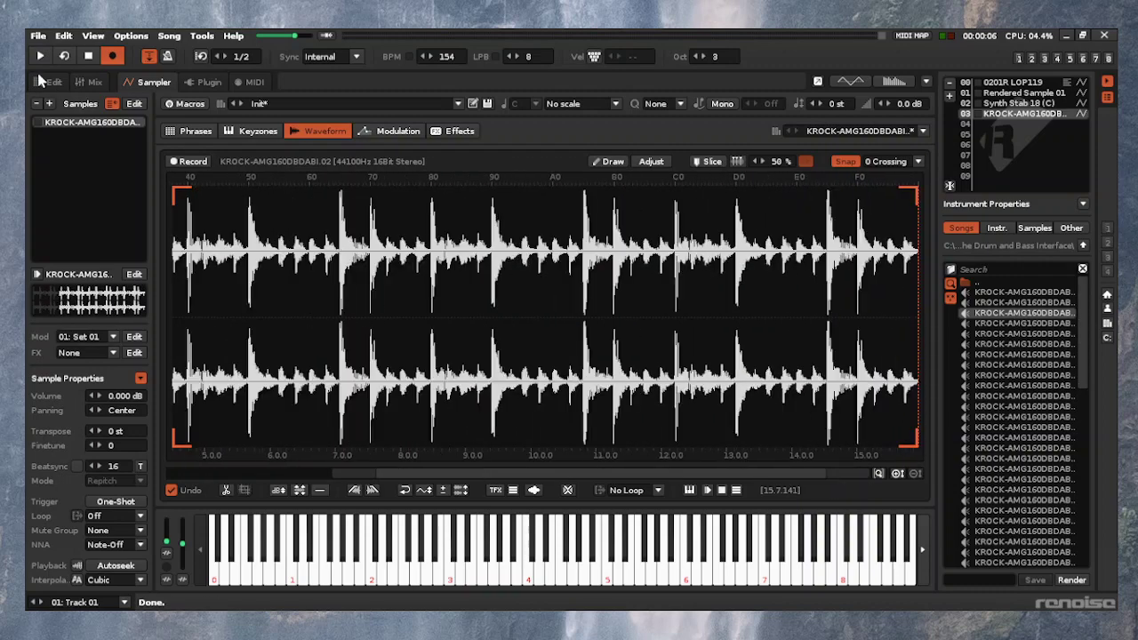
Select the whole trimmed drum sample and play it from several positions to audition the break
{"action": "key", "text": "ctrl+a"}
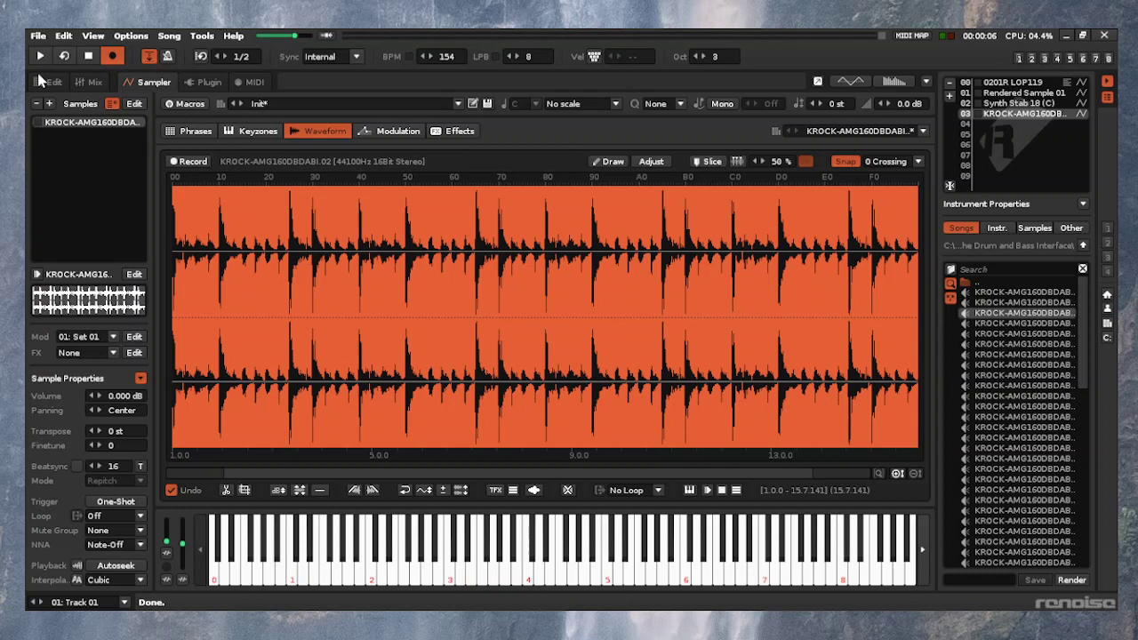
{"action": "key", "text": "q"}
{"action": "key", "text": "ctrl+a"}
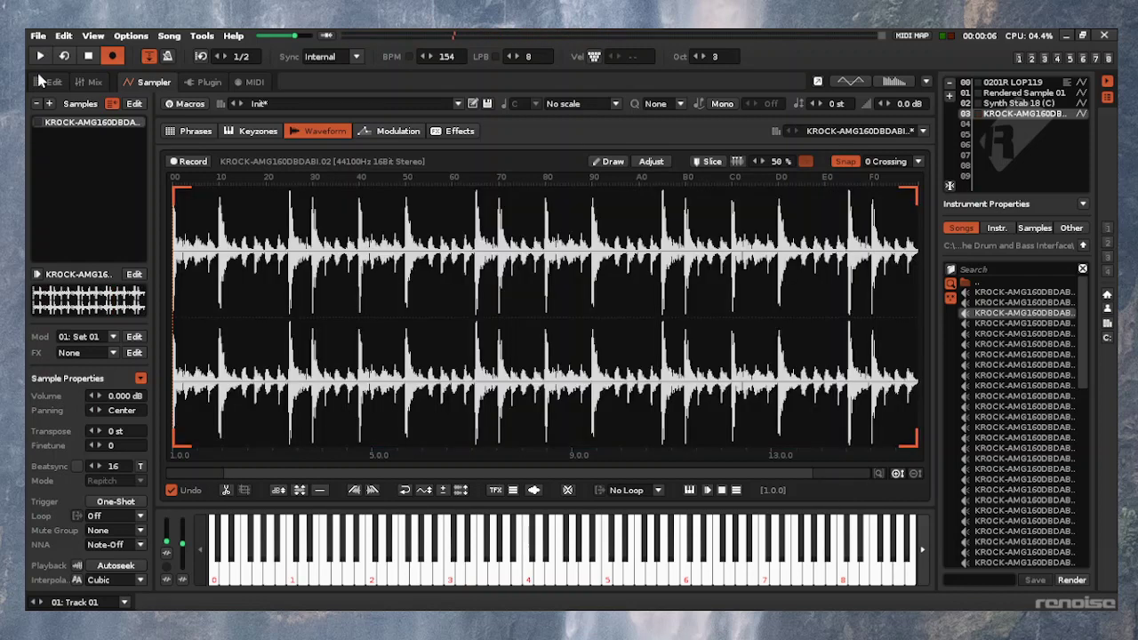
{"action": "key", "text": "q"}
{"action": "key", "text": "q"}
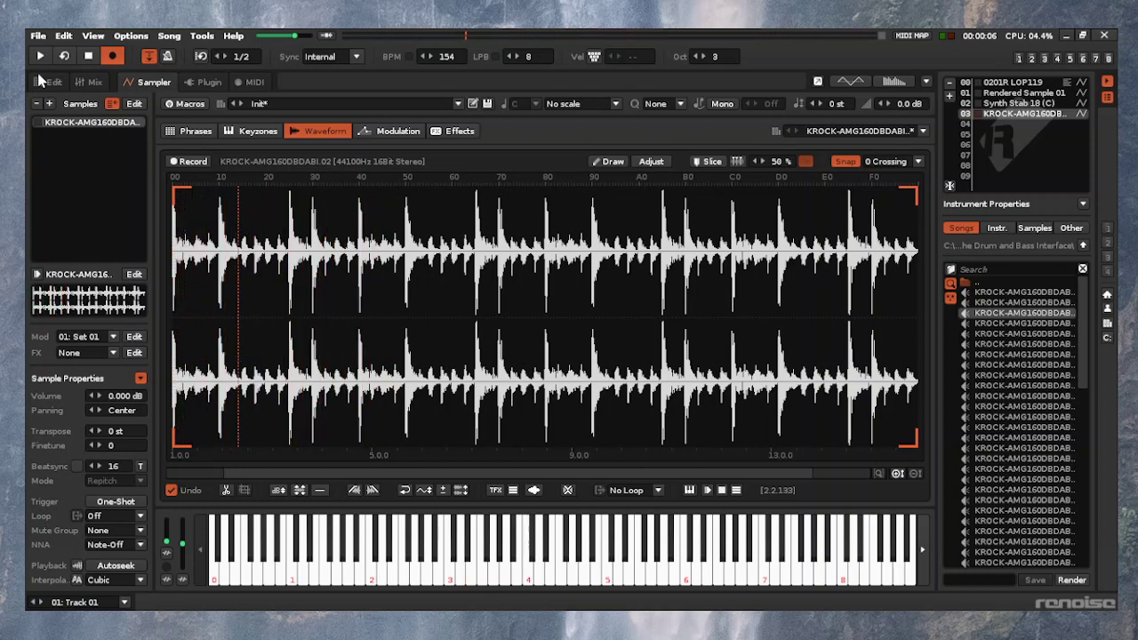
Locate the start of the drum hit at 4.5.225 and delete everything from there to the sample end
{"action": "key", "text": "Right"}
{"action": "key", "text": "Left"}
{"action": "key", "text": "Left"}
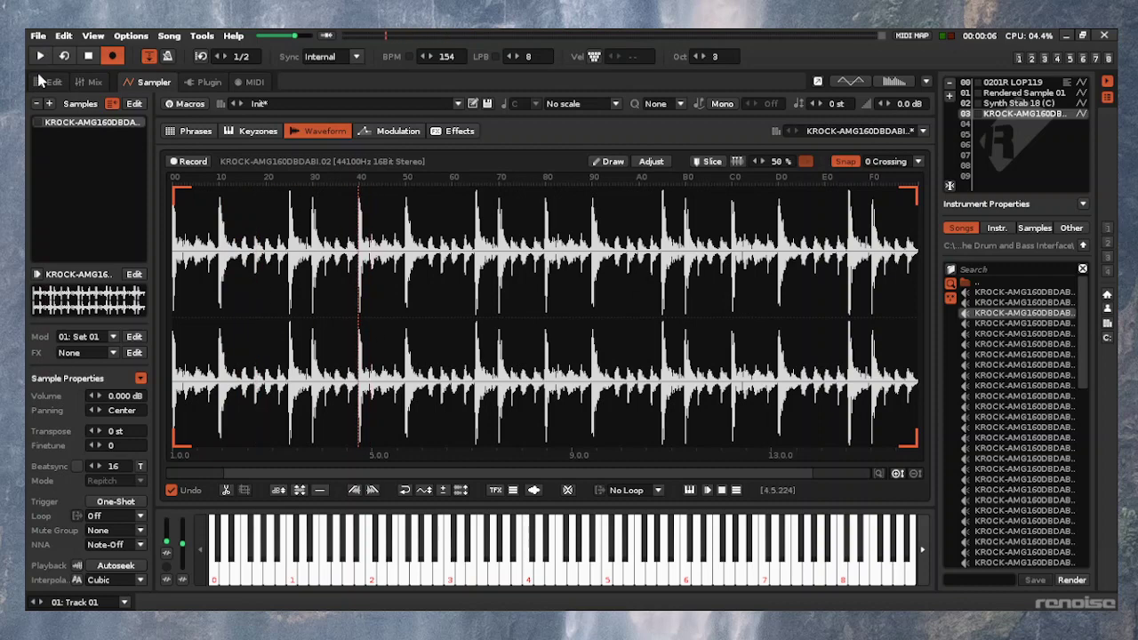
{"action": "key", "text": "ctrl+Up"}
{"action": "key", "text": "ctrl+Up"}
{"action": "key", "text": "ctrl+Up"}
{"action": "key", "text": "ctrl+Up"}
{"action": "key", "text": "ctrl+Up"}
{"action": "key", "text": "ctrl+Up"}
{"action": "key", "text": "ctrl+plus"}
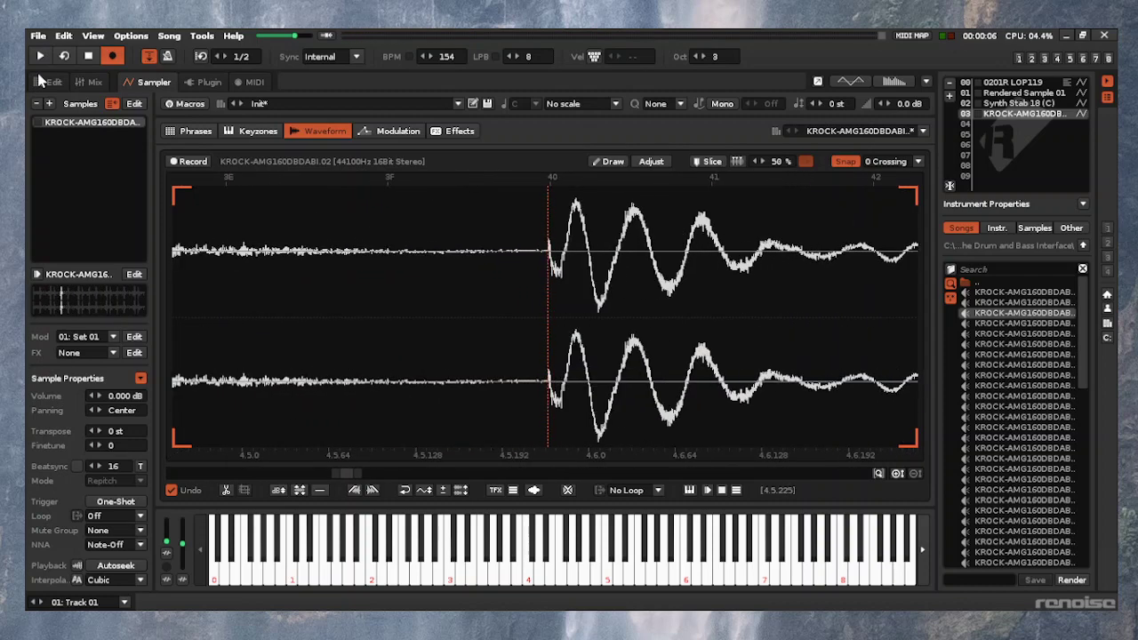
{"action": "key", "text": "ctrl+plus"}
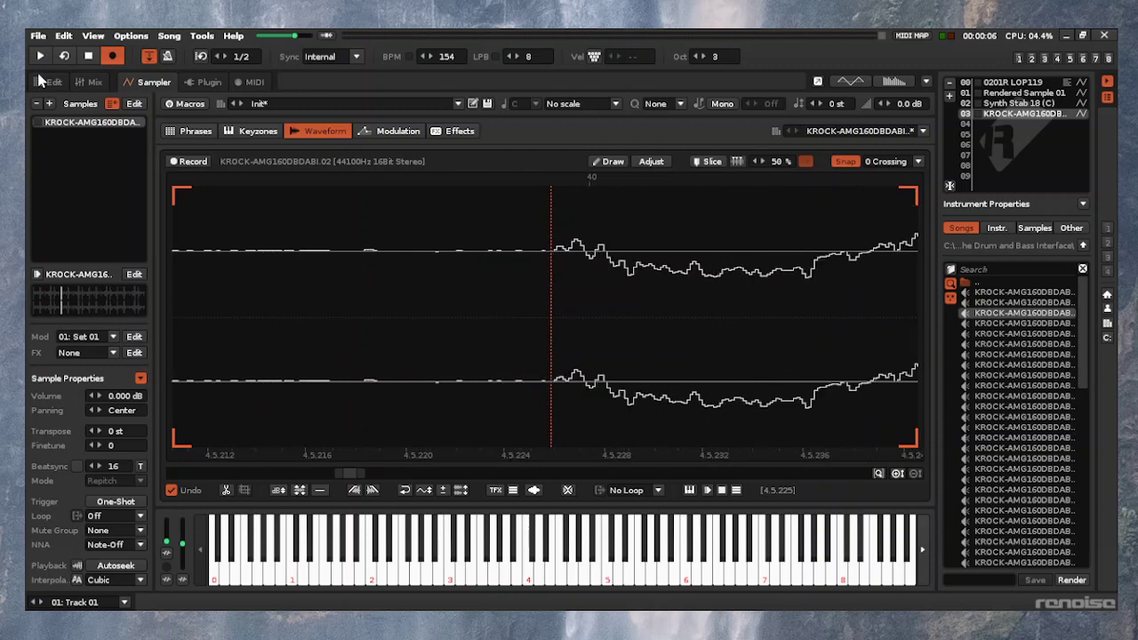
{"action": "key", "text": "ctrl+minus"}
{"action": "key", "text": "ctrl+minus"}
{"action": "key", "text": "ctrl+minus"}
{"action": "key", "text": "ctrl+minus"}
{"action": "key", "text": "ctrl+minus"}
{"action": "key", "text": "ctrl+minus"}
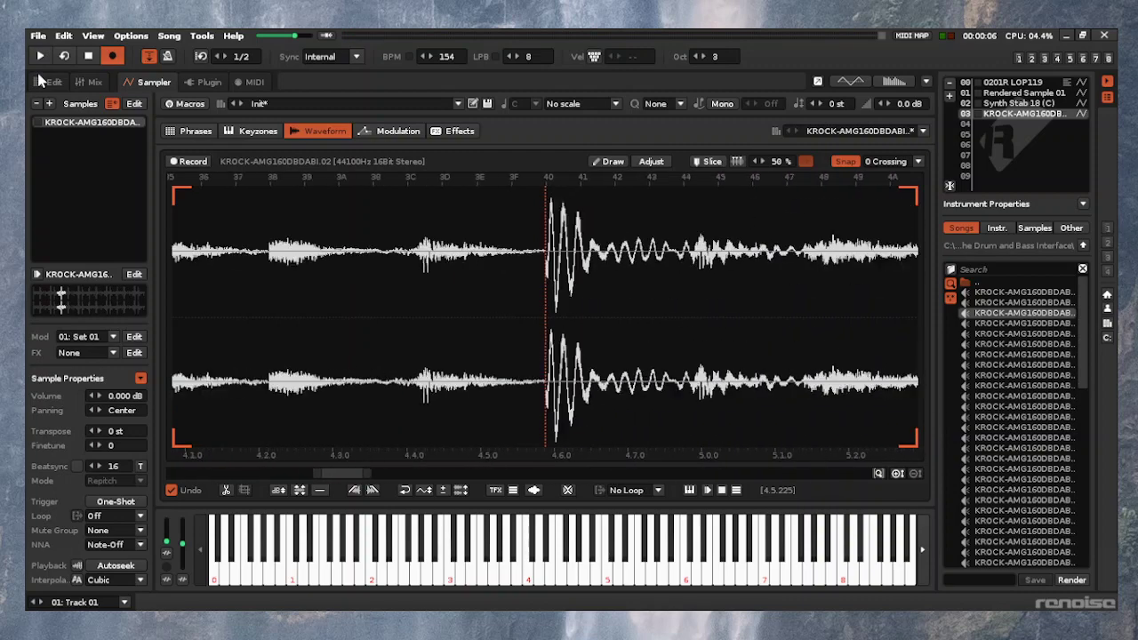
{"action": "key", "text": "ctrl+minus"}
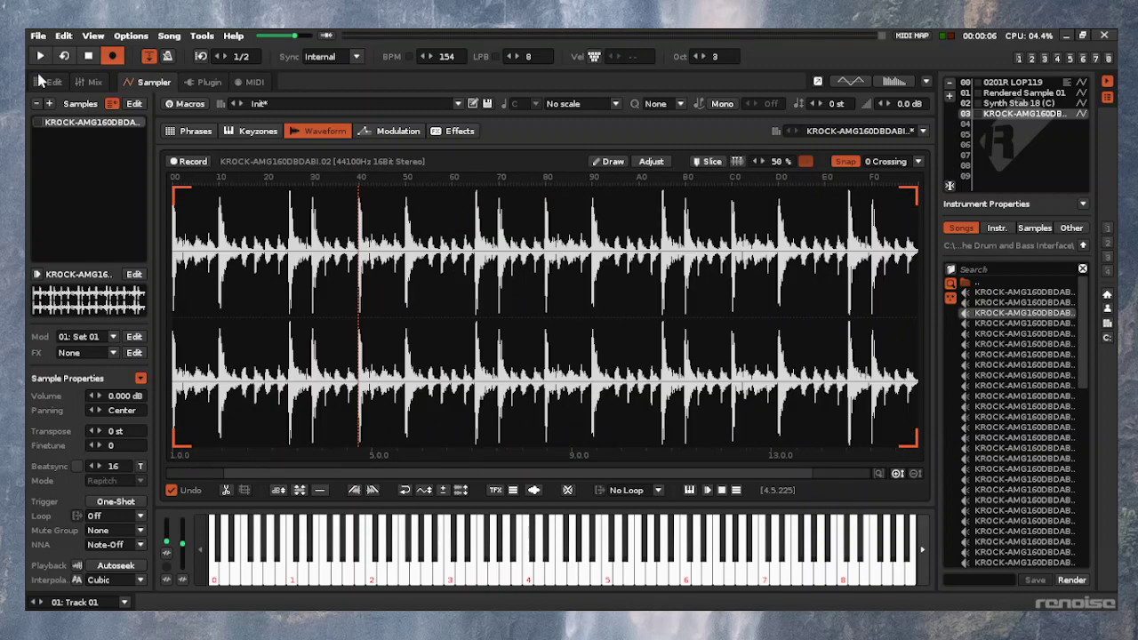
{"action": "key", "text": "shift+End"}
{"action": "key", "text": "Delete"}
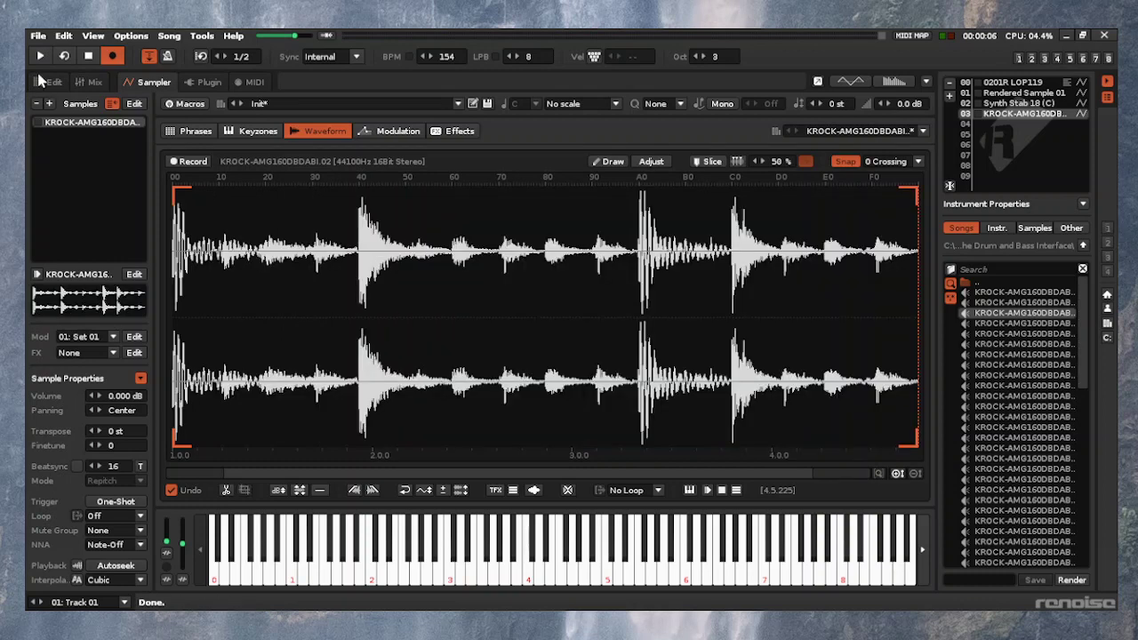
Audition the shortened break and turn on Beatsync for the sample
{"action": "key", "text": "ctrl+a"}
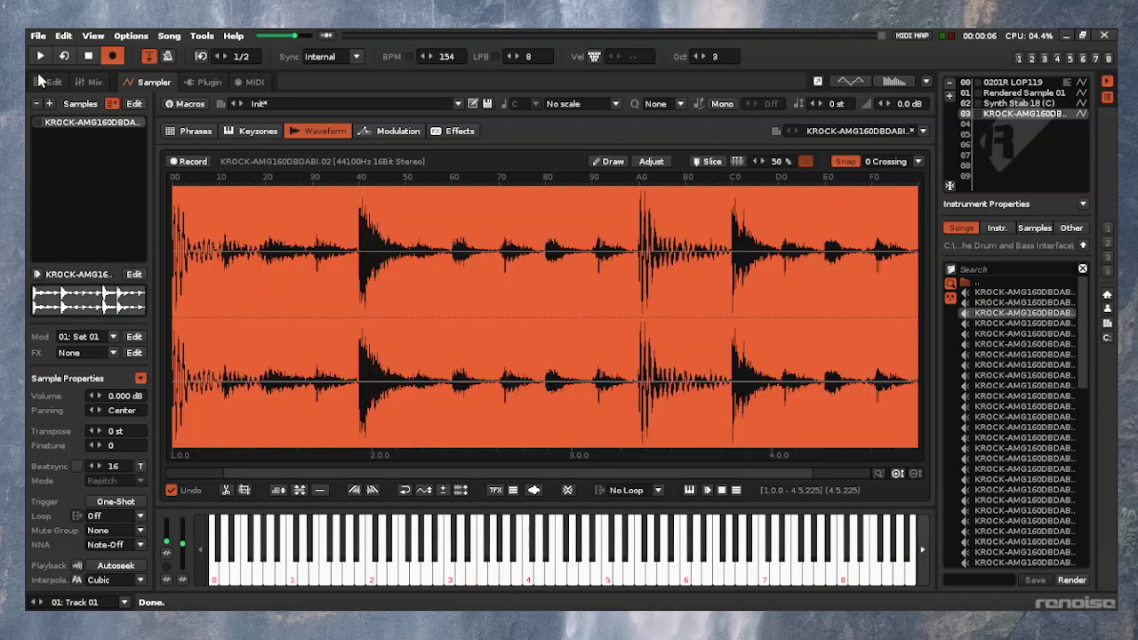
{"action": "key", "text": "Return"}
{"action": "key", "text": "q"}
{"action": "key", "text": "ctrl+a"}
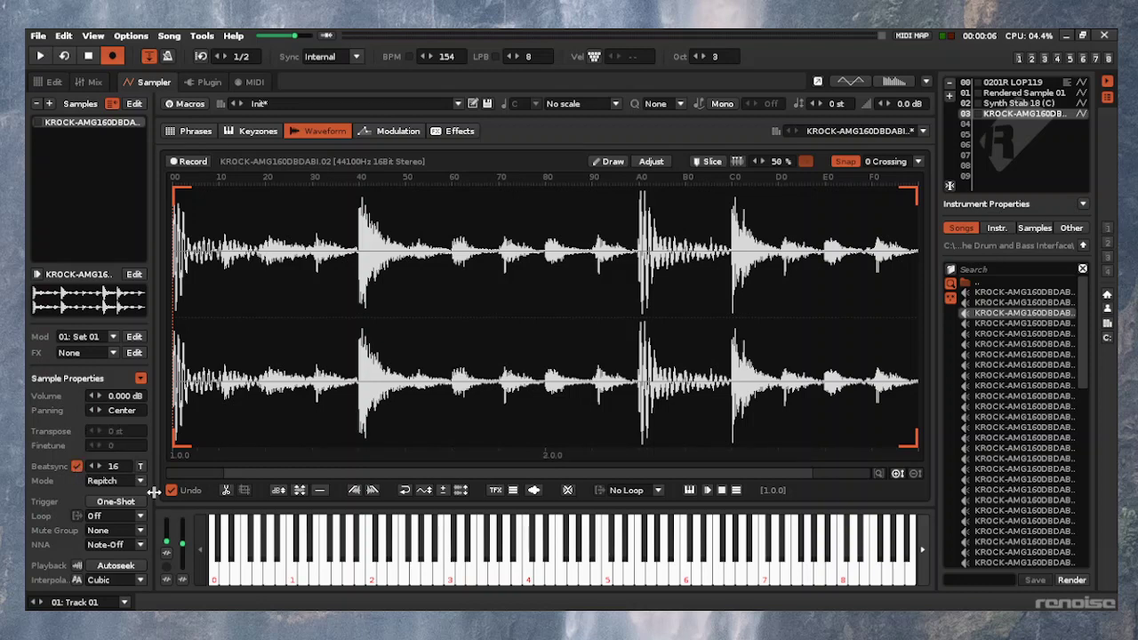
{"action": "key", "text": "q"}
Set the sample's Beatsync length to 32 lines and play the break at the new tempo
{"action": "double_click", "coordinate": [113, 468]}
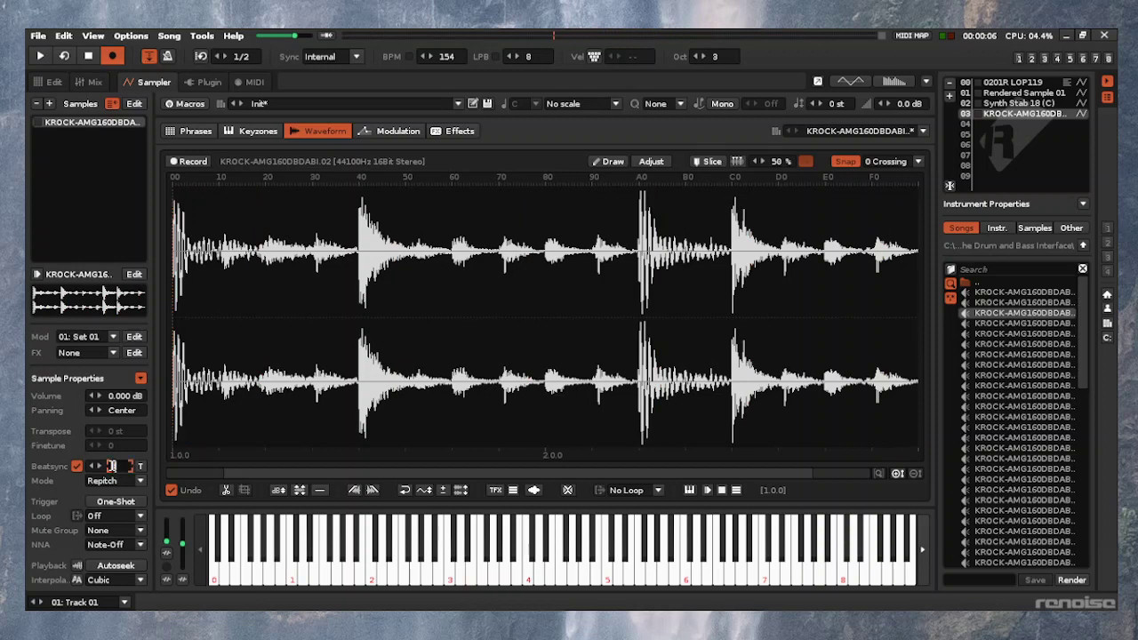
{"action": "type", "text": "32"}
{"action": "key", "text": "Return"}
{"action": "key", "text": "q"}
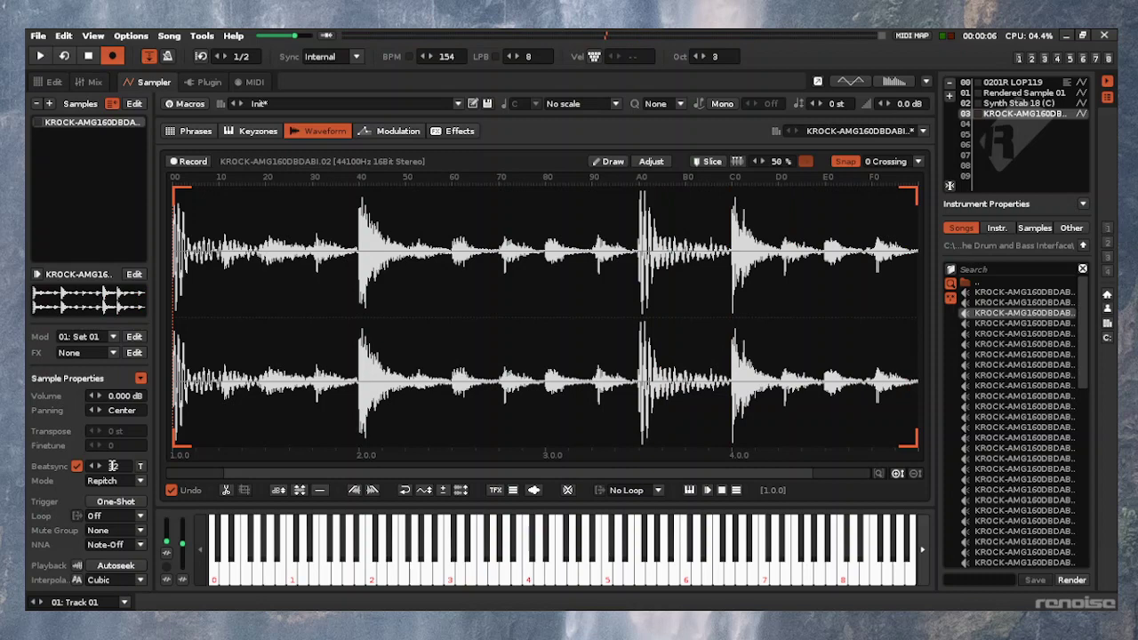
Go to Track 03 in the pattern editor and play pattern 1 to find where the break should enter
{"action": "key", "text": "F2"}
{"action": "key", "text": "Tab"}
{"action": "key", "text": "Tab"}
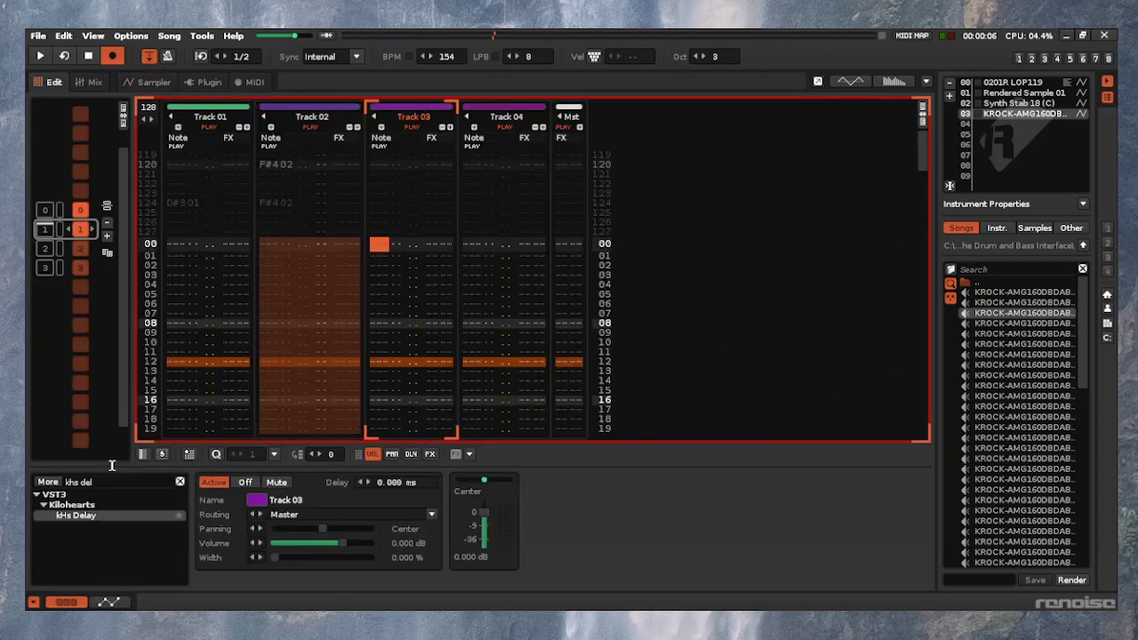
{"action": "key", "text": "space"}
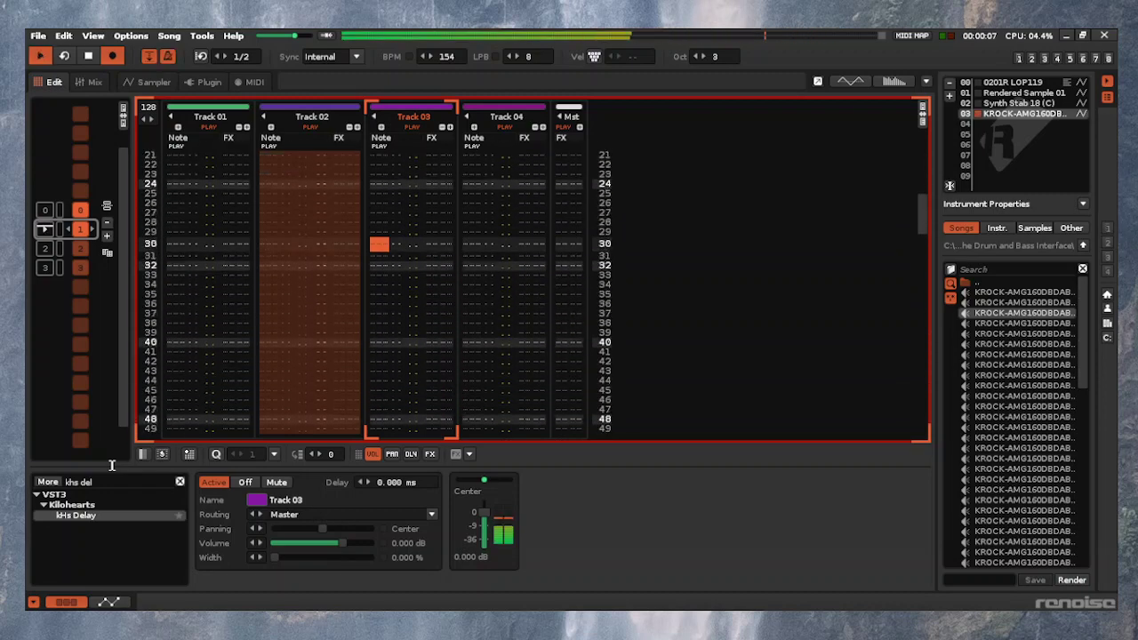
{"action": "key", "text": "space"}
{"action": "key", "text": "Up"}
{"action": "key", "text": "Up"}
{"action": "key", "text": "Up"}
{"action": "key", "text": "Up"}
{"action": "key", "text": "Up"}
{"action": "key", "text": "Up"}
{"action": "key", "text": "Up"}
{"action": "key", "text": "Up"}
{"action": "key", "text": "Up"}
{"action": "key", "text": "Up"}
{"action": "key", "text": "Up"}
{"action": "key", "text": "Up"}
{"action": "key", "text": "Up"}
{"action": "key", "text": "Up"}
{"action": "key", "text": "Up"}
{"action": "key", "text": "Up"}
{"action": "key", "text": "Up"}
{"action": "key", "text": "Up"}
{"action": "key", "text": "Up"}
{"action": "key", "text": "Up"}
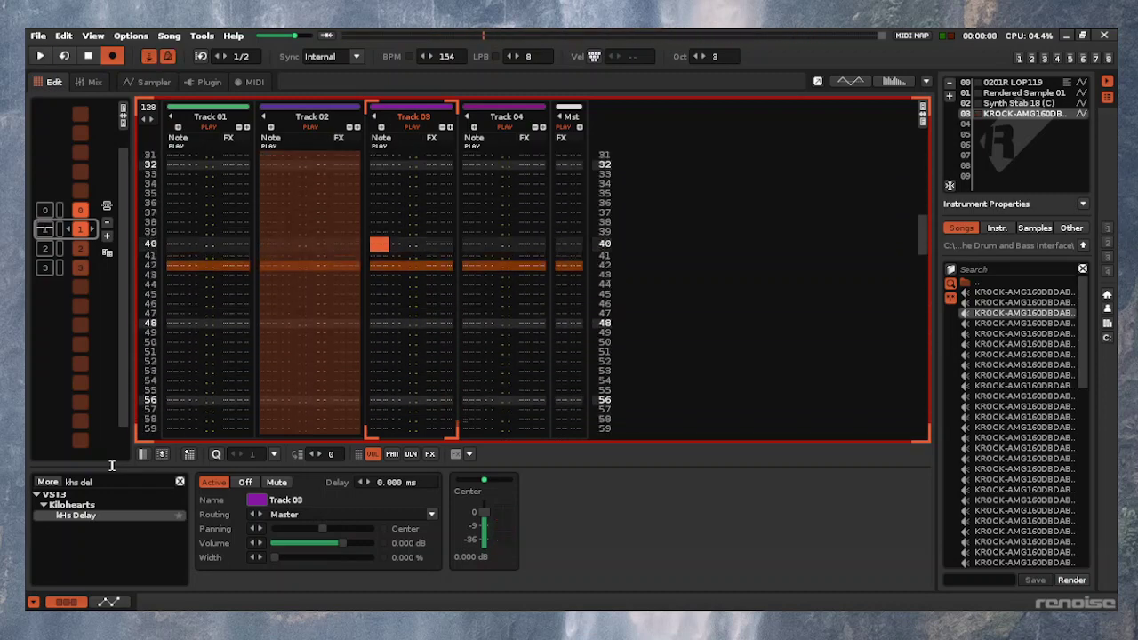
{"action": "key", "text": "space"}
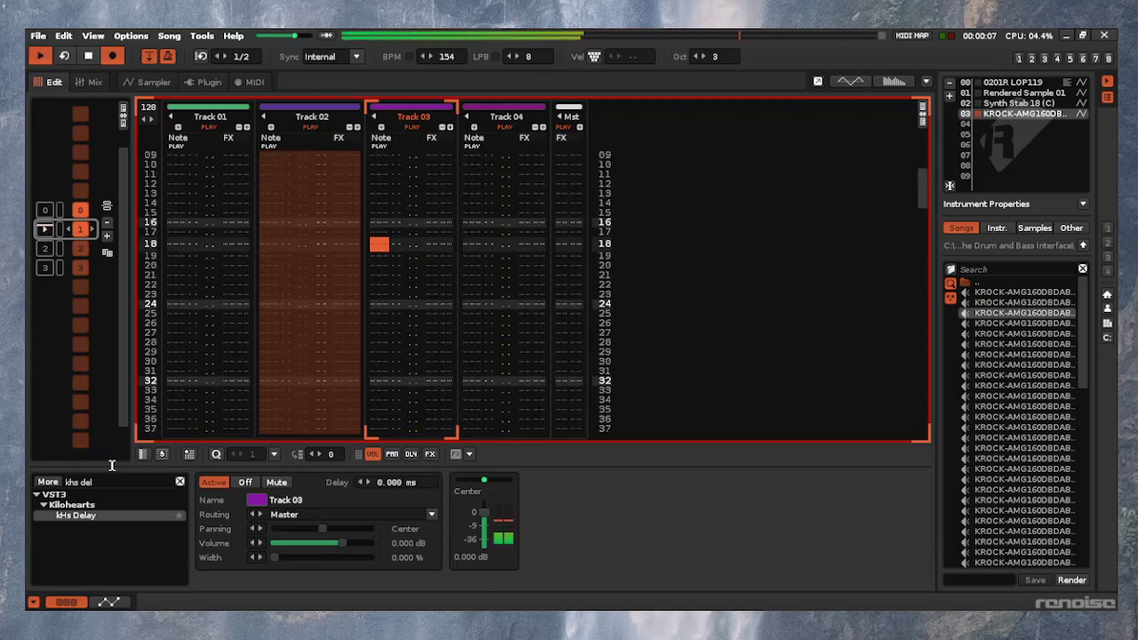
{"action": "key", "text": "space"}
Enter C-4 notes with instrument 03 on lines 32, 33, 34 and 40 of Track 03
{"action": "key", "text": "Up"}
{"action": "key", "text": "q"}
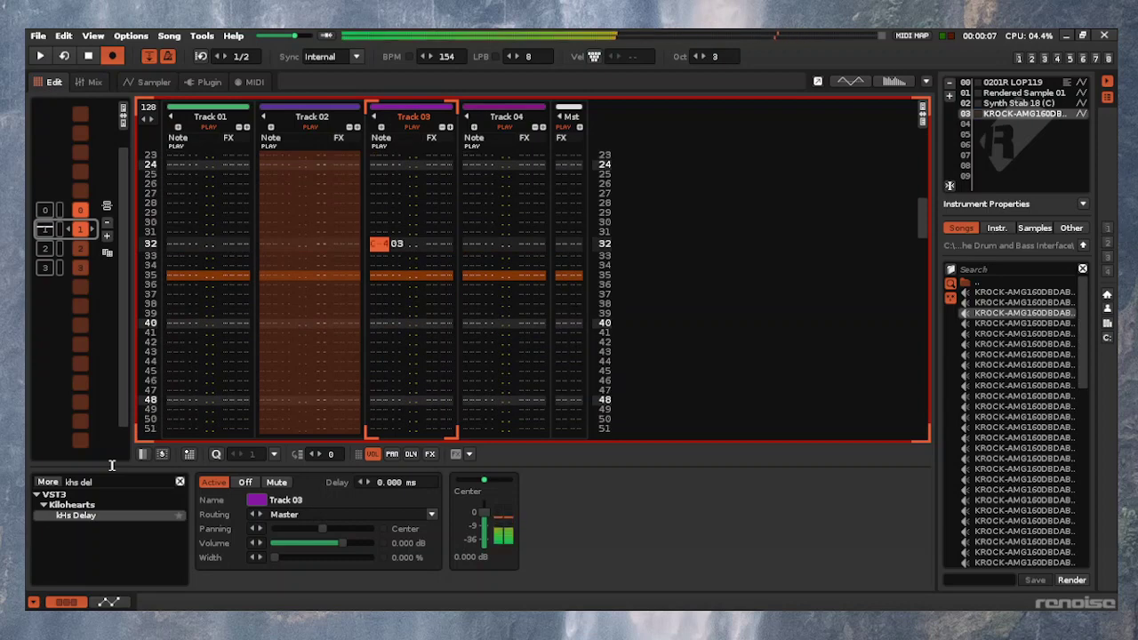
{"action": "key", "text": "Down"}
{"action": "key", "text": "q"}
{"action": "key", "text": "Down"}
{"action": "key", "text": "q"}
{"action": "key", "text": "Down"}
{"action": "key", "text": "Down"}
{"action": "key", "text": "Down"}
{"action": "key", "text": "Down"}
{"action": "key", "text": "Down"}
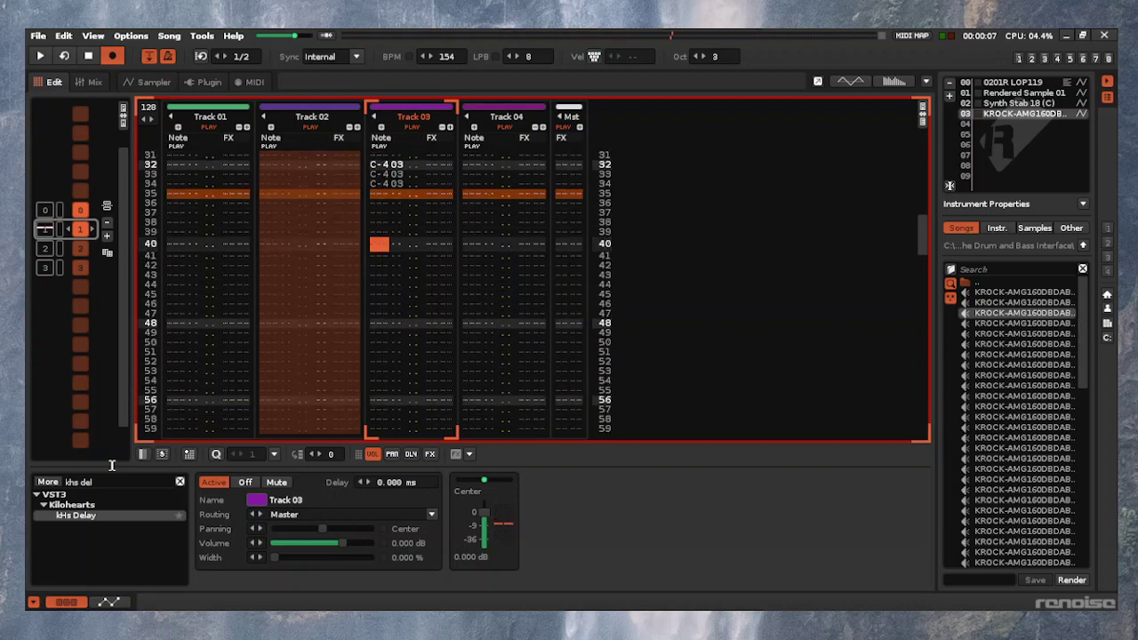
{"action": "key", "text": "q"}
Play back the new notes and start a sample-offset command (0S) in Track 03's effect column at line 40
{"action": "key", "text": "space"}
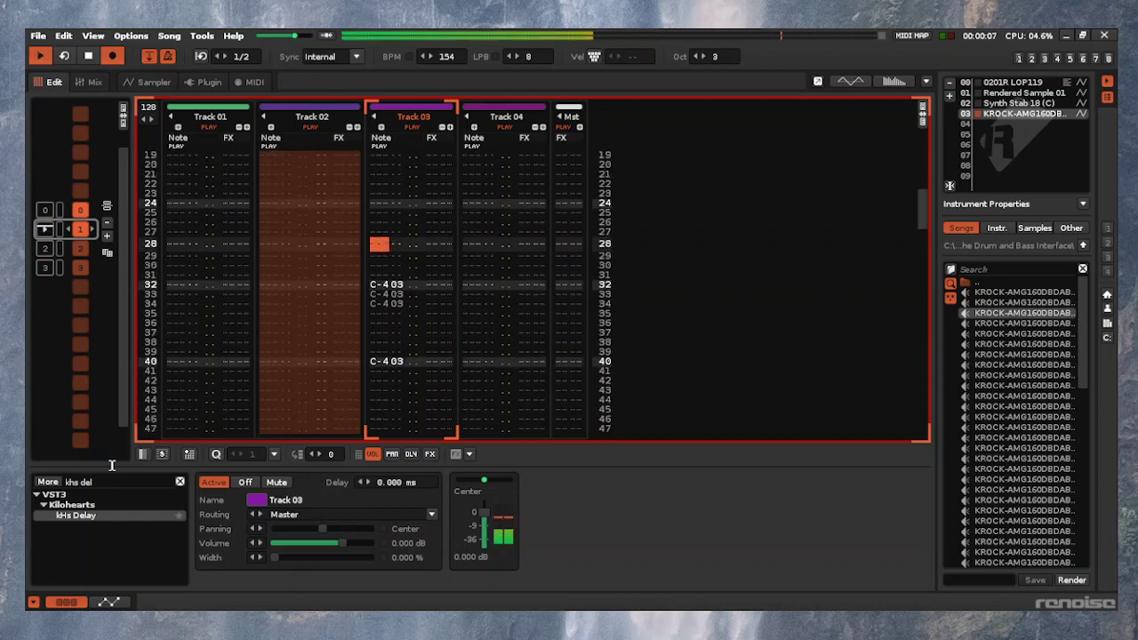
{"action": "key", "text": "space"}
{"action": "key", "text": "Up"}
{"action": "key", "text": "Up"}
{"action": "key", "text": "Up"}
{"action": "key", "text": "Up"}
{"action": "key", "text": "Up"}
{"action": "key", "text": "Up"}
{"action": "key", "text": "Up"}
{"action": "key", "text": "Up"}
{"action": "key", "text": "Right"}
{"action": "key", "text": "Right"}
{"action": "key", "text": "Right"}
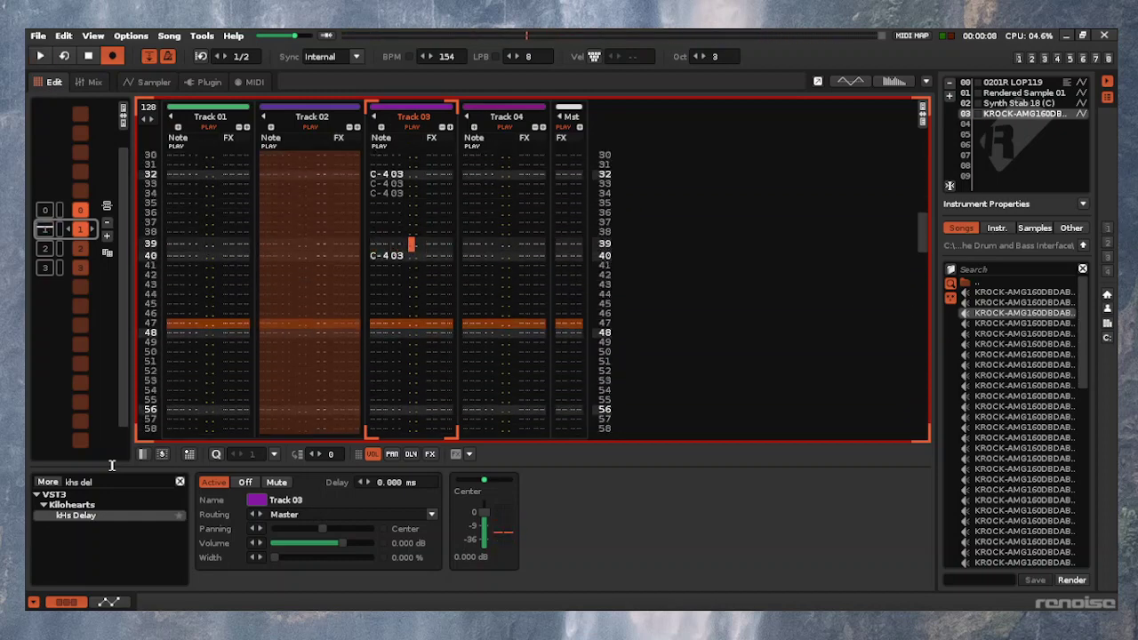
{"action": "key", "text": "Down"}
{"action": "key", "text": "Right"}
{"action": "key", "text": "Right"}
{"action": "key", "text": "Right"}
Look up the second main hit's offset in the break's waveform and complete the line 40 command in Track 03 as 0S40
{"action": "key", "text": "F3"}
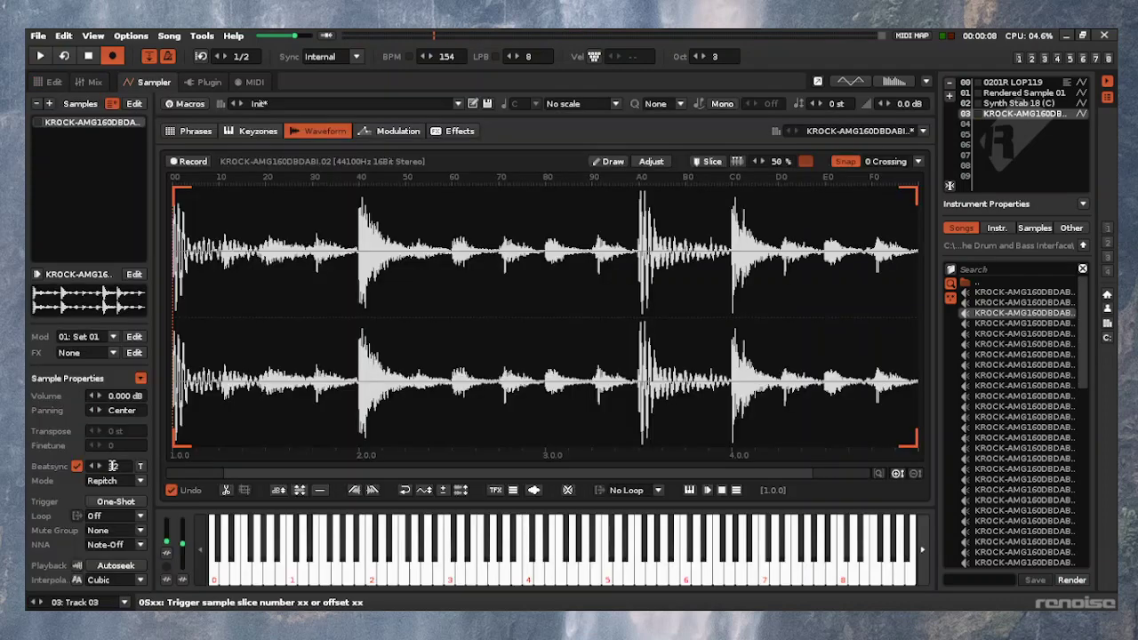
{"action": "key", "text": "Up"}
{"action": "key", "text": "Up"}
{"action": "key", "text": "Up"}
{"action": "key", "text": "Up"}
{"action": "key", "text": "Up"}
{"action": "key", "text": "Up"}
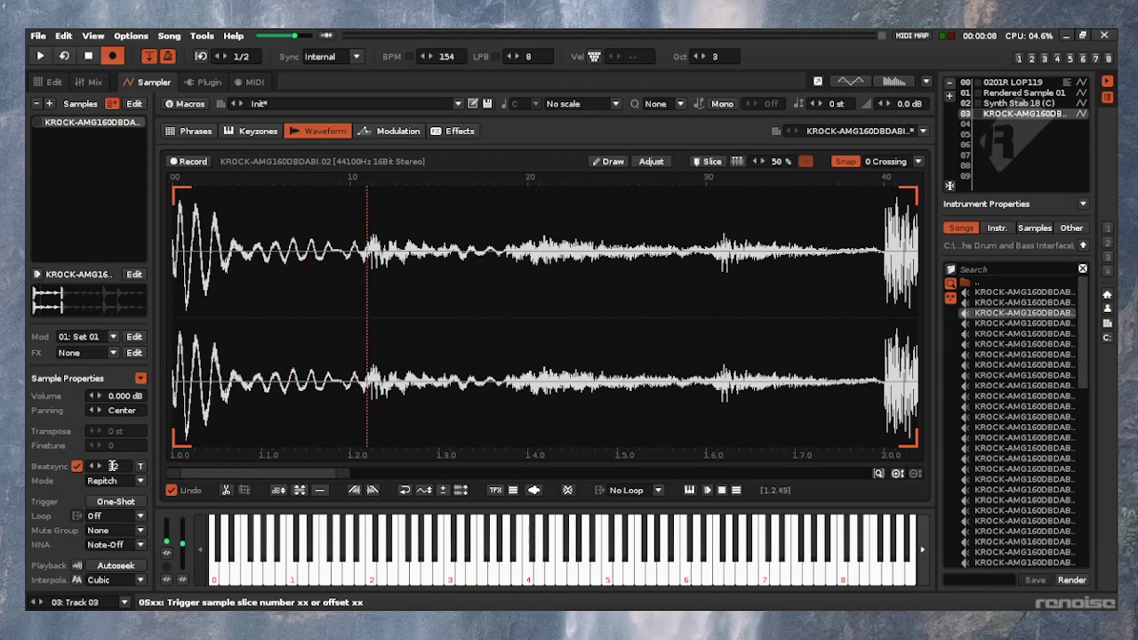
{"action": "key", "text": "Right"}
{"action": "key", "text": "Down"}
{"action": "key", "text": "Down"}
{"action": "key", "text": "Down"}
{"action": "key", "text": "Down"}
{"action": "key", "text": "Down"}
{"action": "key", "text": "Down"}
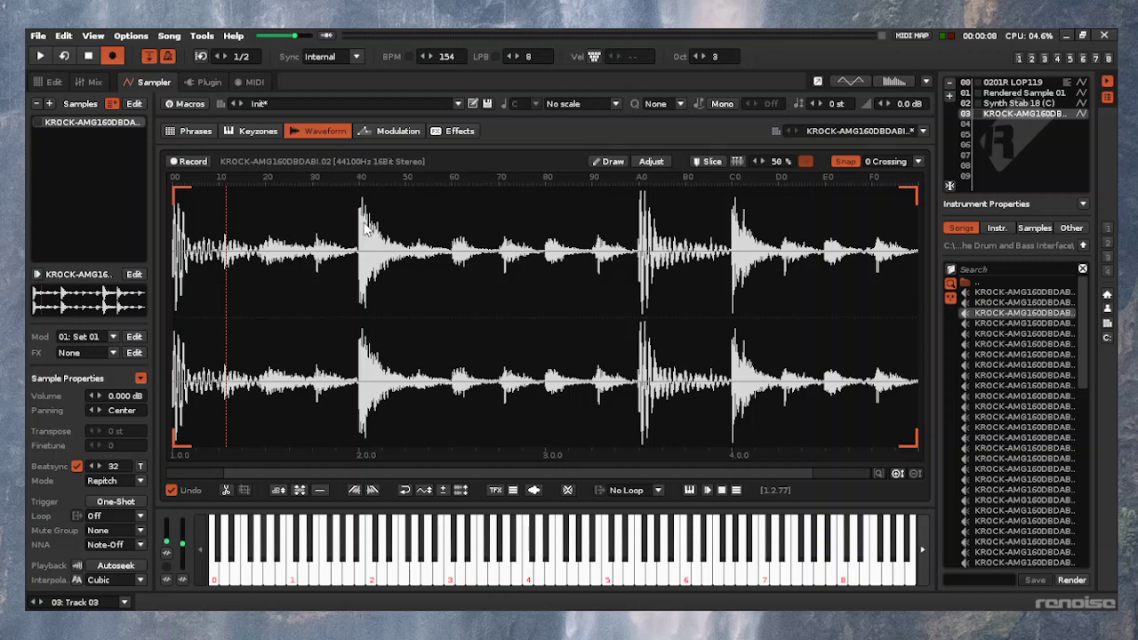
{"action": "key", "text": "F2"}
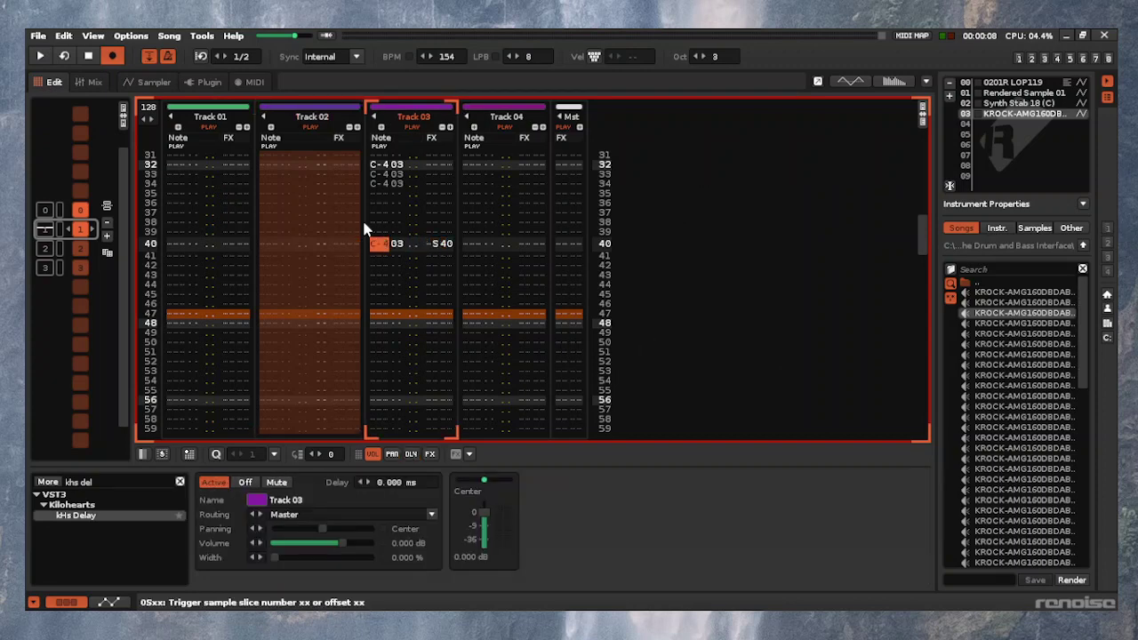
Select lines 0 to 63 of Track 03, copy the block and paste it from line 64
{"action": "key", "text": "space"}
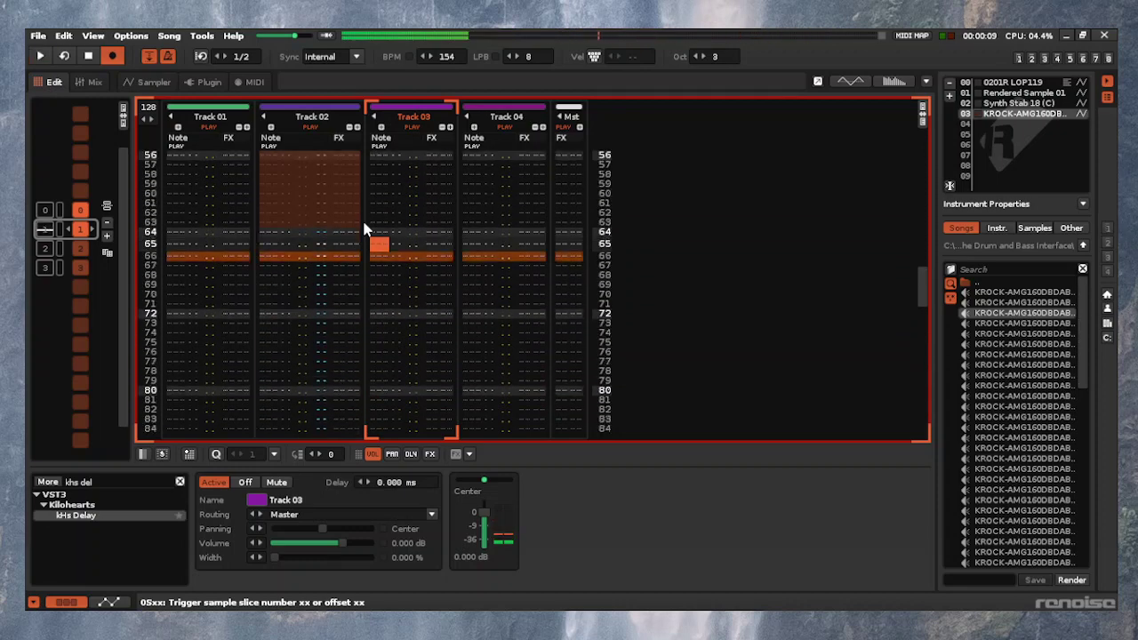
{"action": "key", "text": "Up"}
{"action": "key", "text": "Up"}
{"action": "key", "text": "ctrl+e"}
{"action": "key", "text": "ctrl+e"}
{"action": "key", "text": "ctrl+e"}
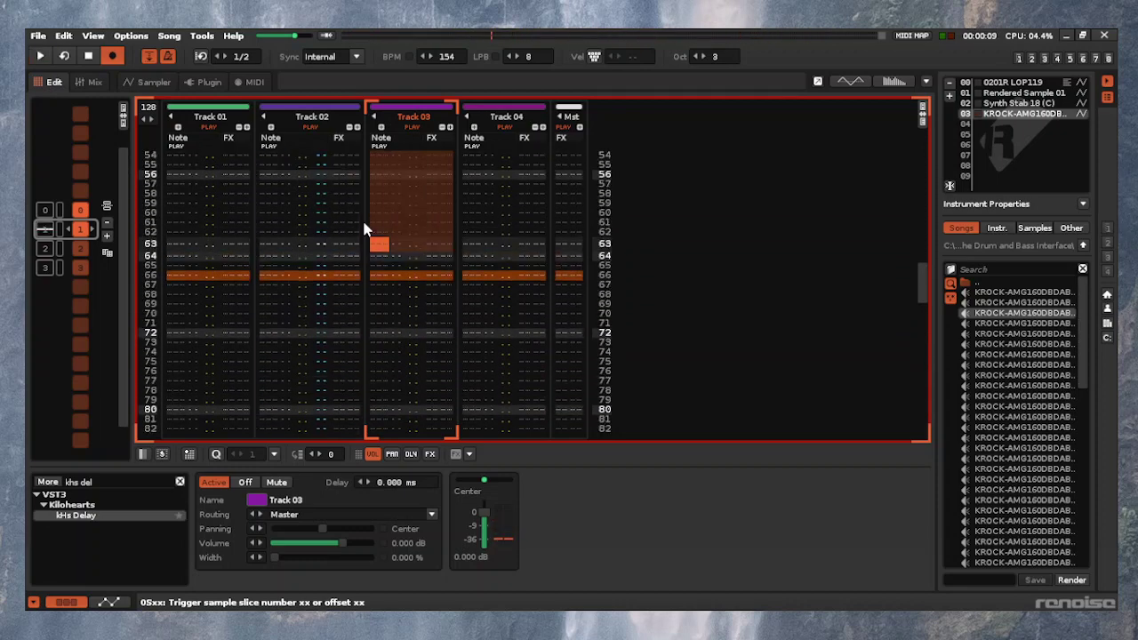
{"action": "key", "text": "space"}
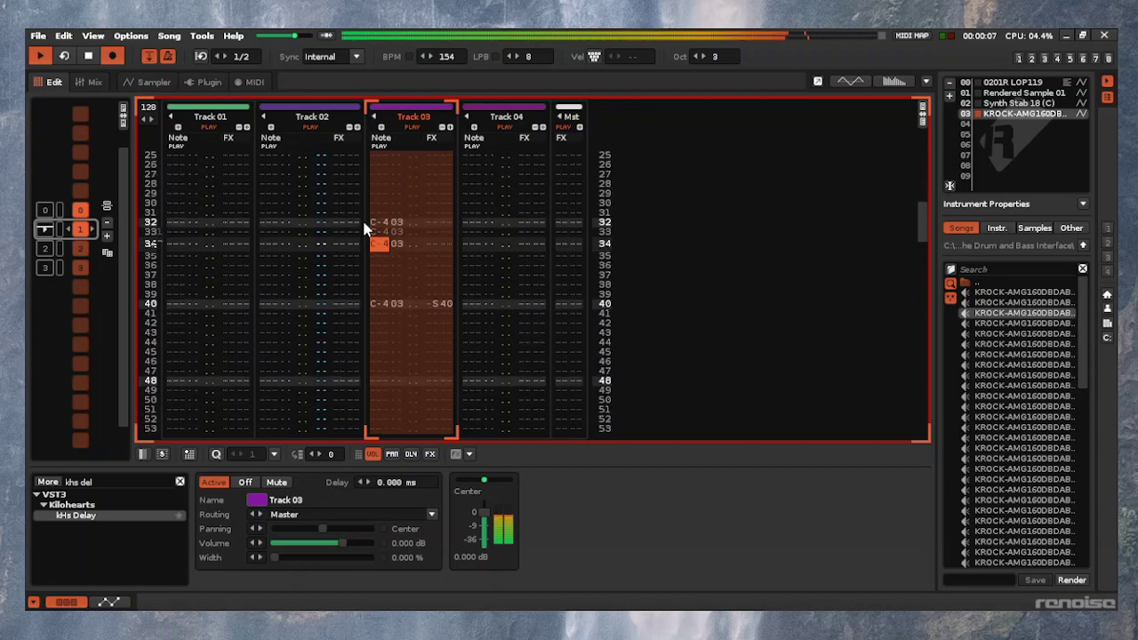
{"action": "key", "text": "space"}
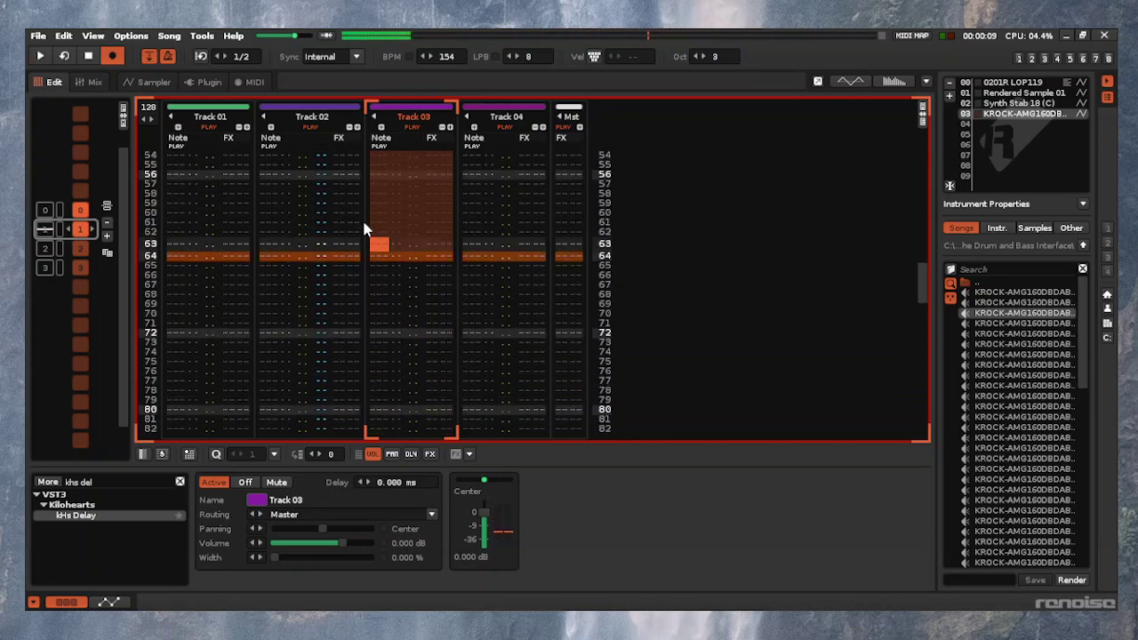
{"action": "key", "text": "Down"}
{"action": "key", "text": "Down"}
{"action": "key", "text": "Up"}
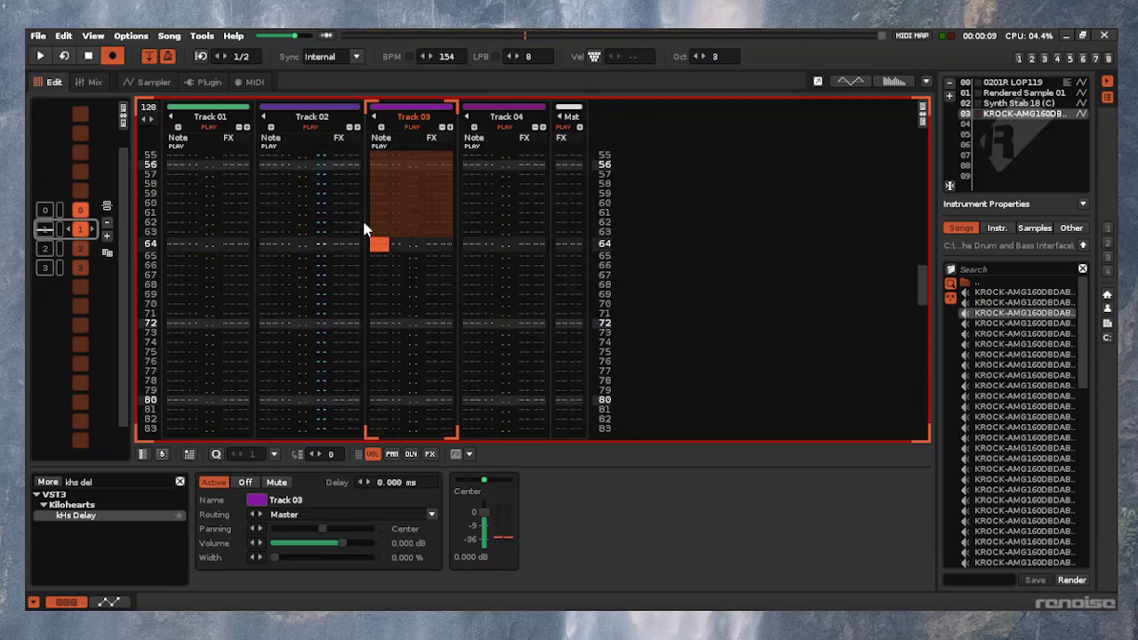
Play the pattern to check the repeated break in Track 03, and show the pattern matrix
{"action": "key", "text": "space"}
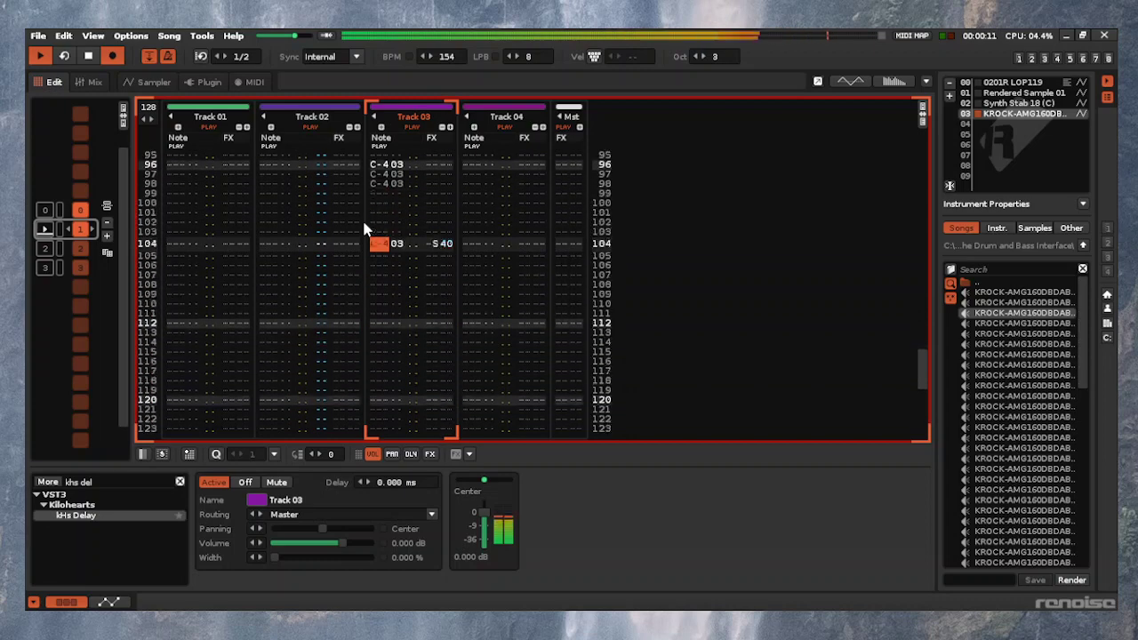
{"action": "key", "text": "ctrl+a"}
{"action": "key", "text": "space"}
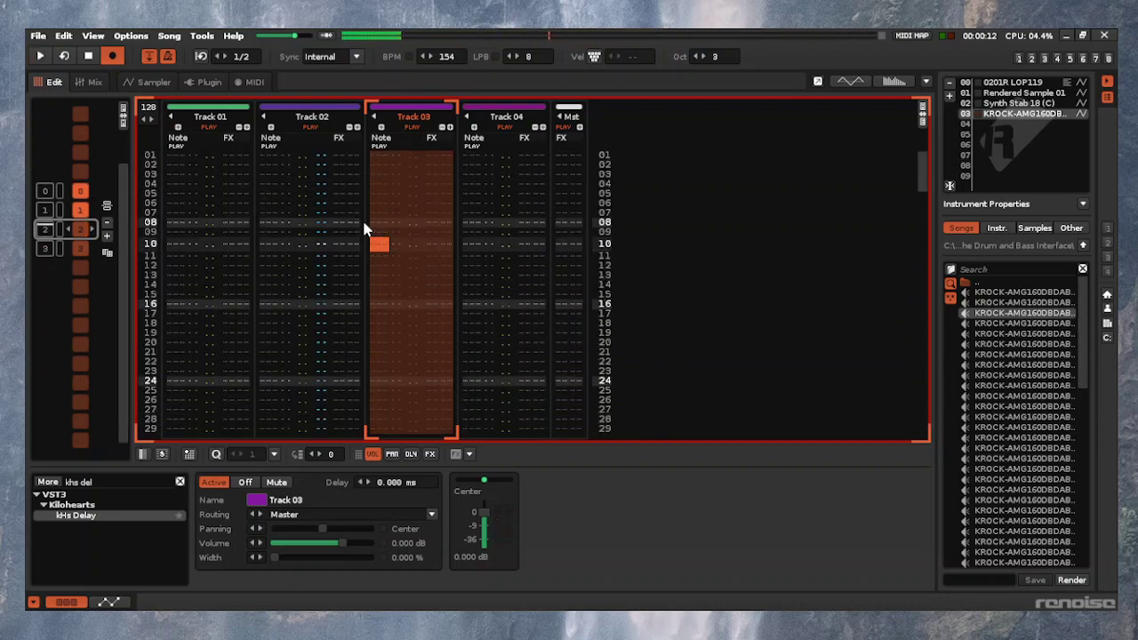
{"action": "key", "text": "space"}
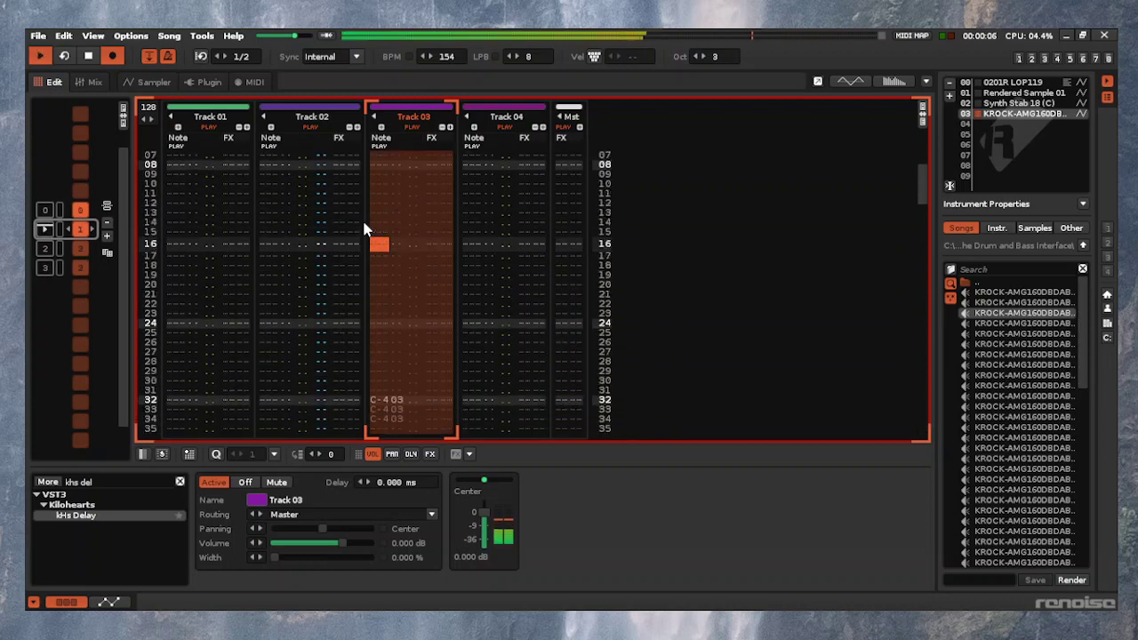
{"action": "key", "text": "space"}
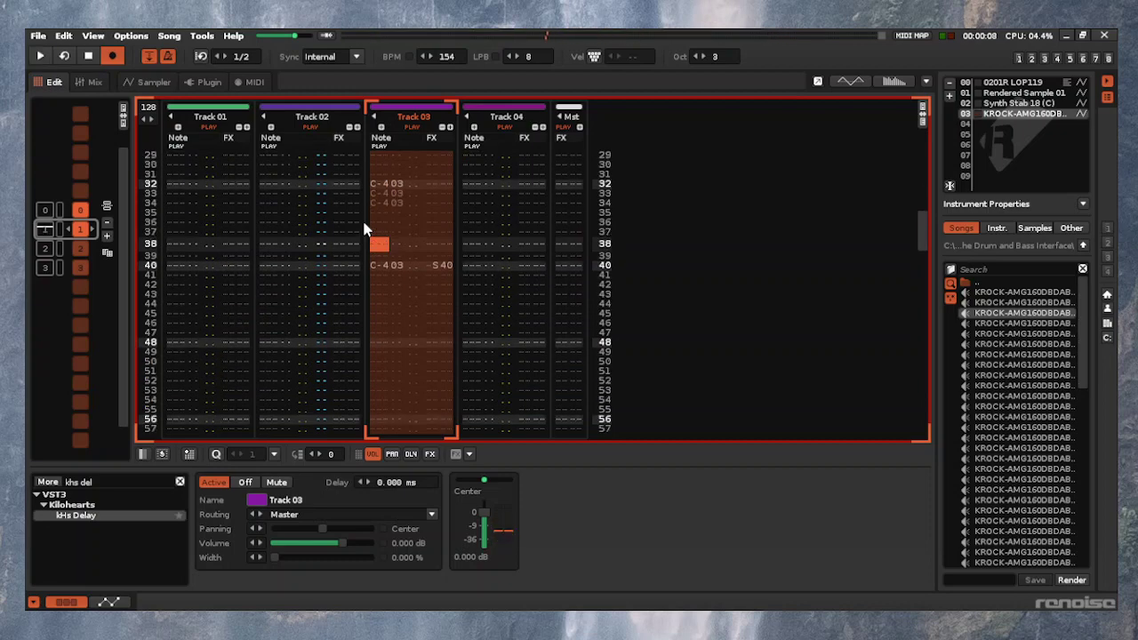
{"action": "key", "text": "ctrl+m"}
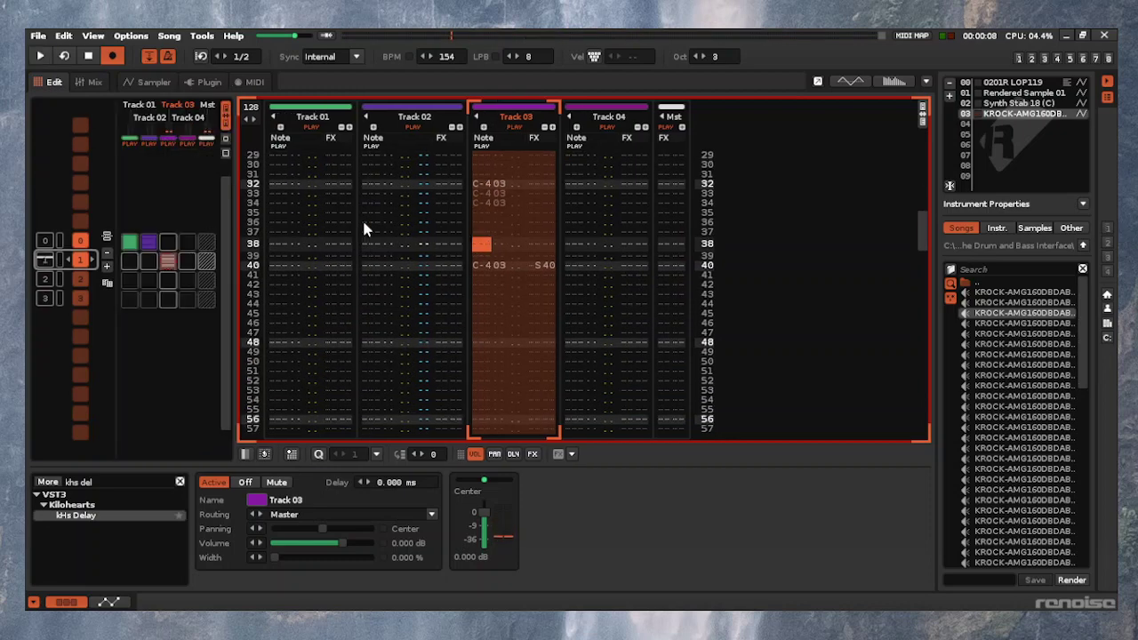
Copy Track 02's block from sequence position 0 to position 1 in the pattern matrix and play it with the drum break
{"action": "key", "text": "ctrl+Tab"}
{"action": "key", "text": "ctrl+Tab"}
{"action": "key", "text": "ctrl+Tab"}
{"action": "key", "text": "ctrl+Tab"}
{"action": "key", "text": "ctrl+Tab"}
{"action": "key", "text": "ctrl+Tab"}
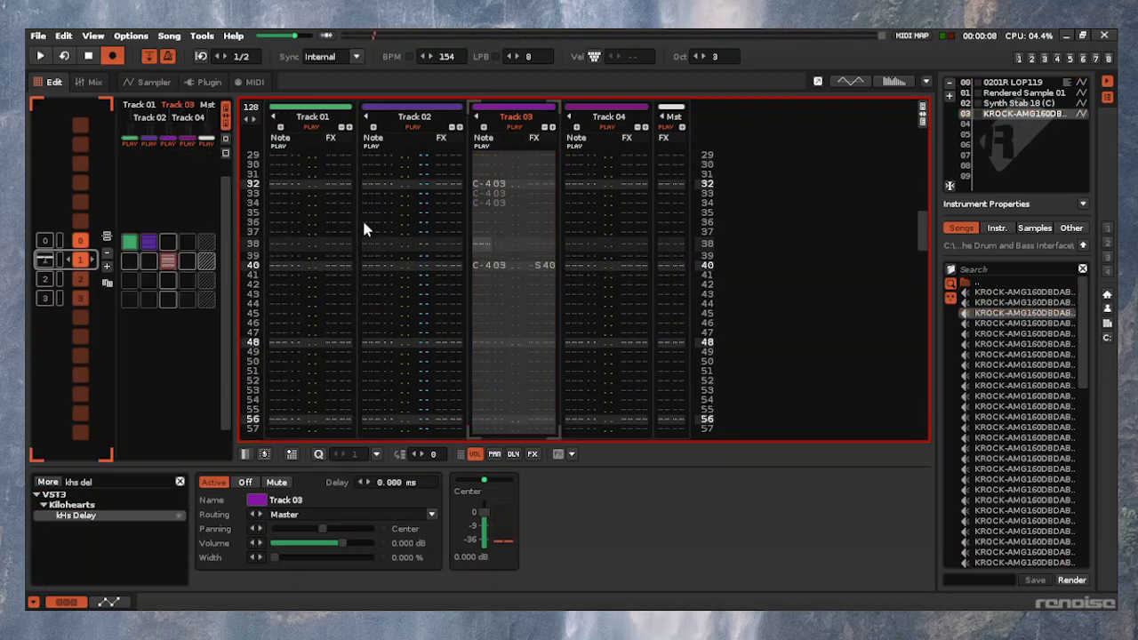
{"action": "key", "text": "ctrl+Tab"}
{"action": "key", "text": "ctrl+Tab"}
{"action": "key", "text": "ctrl+Tab"}
{"action": "key", "text": "ctrl+Tab"}
{"action": "key", "text": "ctrl+Tab"}
{"action": "key", "text": "ctrl+Tab"}
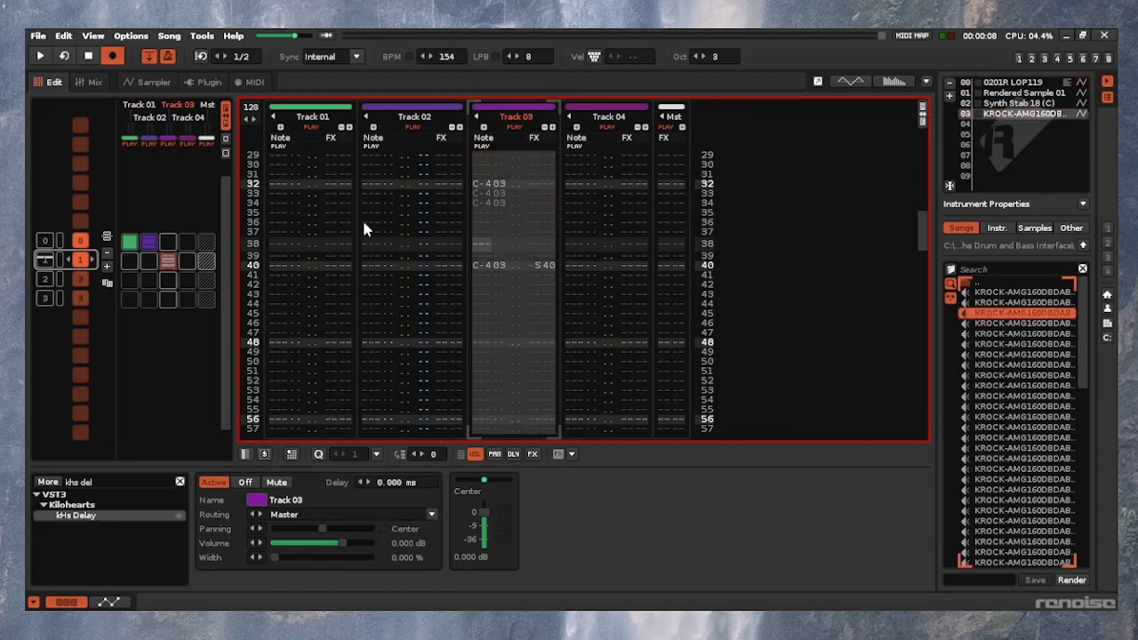
{"action": "key", "text": "Up"}
{"action": "key", "text": "Left"}
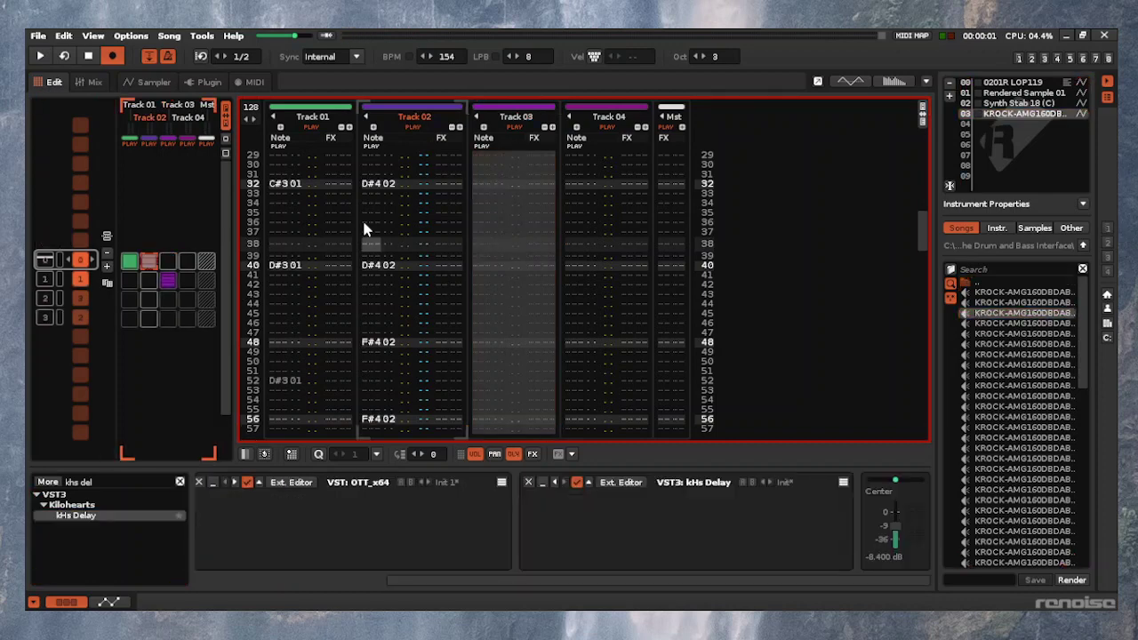
{"action": "key", "text": "Down"}
{"action": "key", "text": "space"}
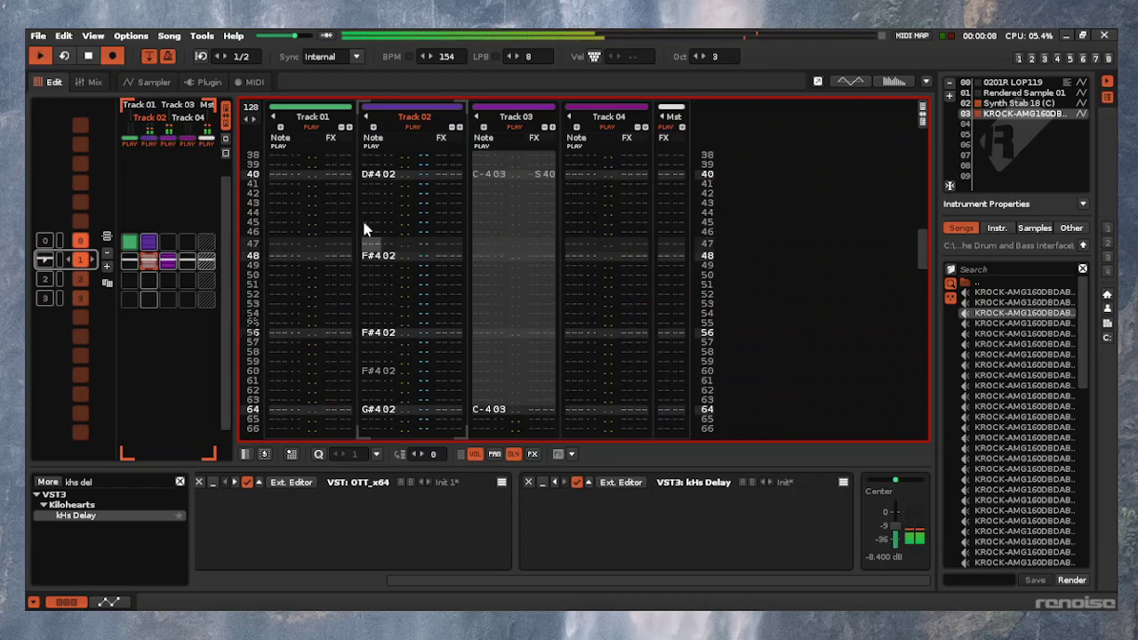
{"action": "key", "text": "space"}
Mute Track 01's slot at sequence position 1 and copy Track 01's block from position 0 to position 2
{"action": "key", "text": "Left"}
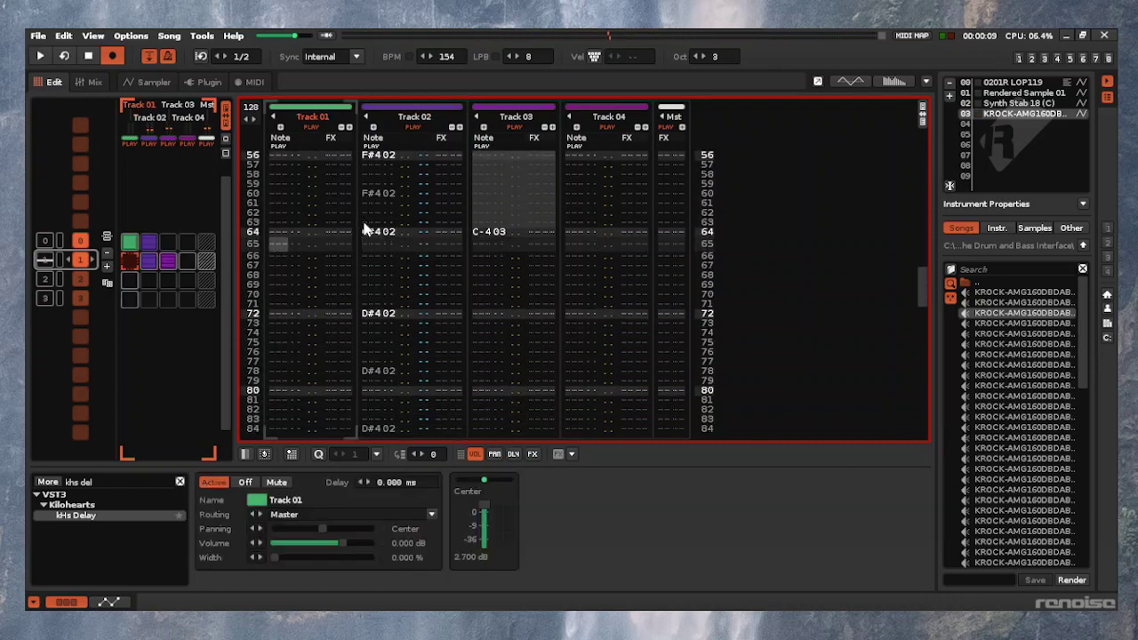
{"action": "key", "text": "ctrl+Up"}
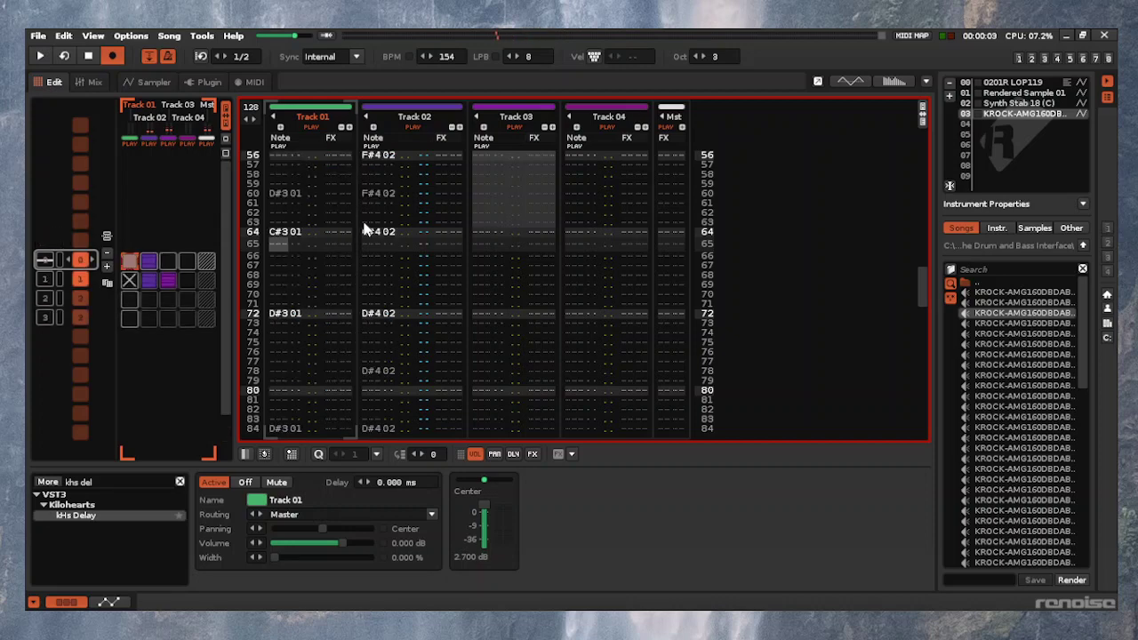
{"action": "key", "text": "ctrl+Down"}
{"action": "key", "text": "ctrl+Down"}
Copy Track 03's drum break block from sequence position 1 to position 3 in the pattern matrix
{"action": "key", "text": "Tab"}
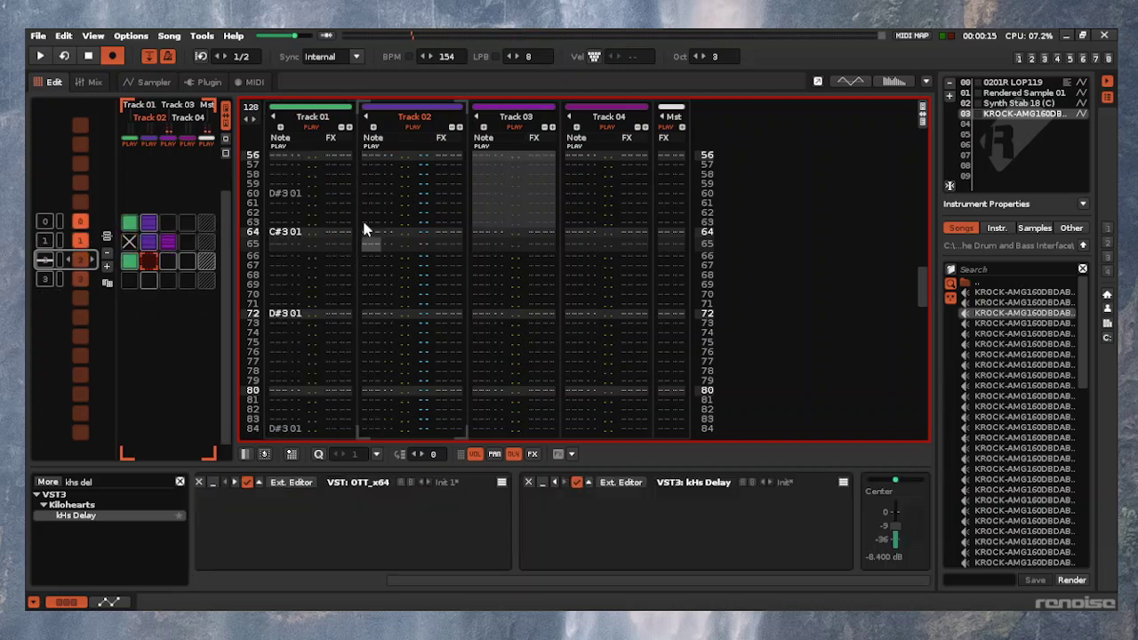
{"action": "key", "text": "Tab"}
{"action": "key", "text": "ctrl+Up"}
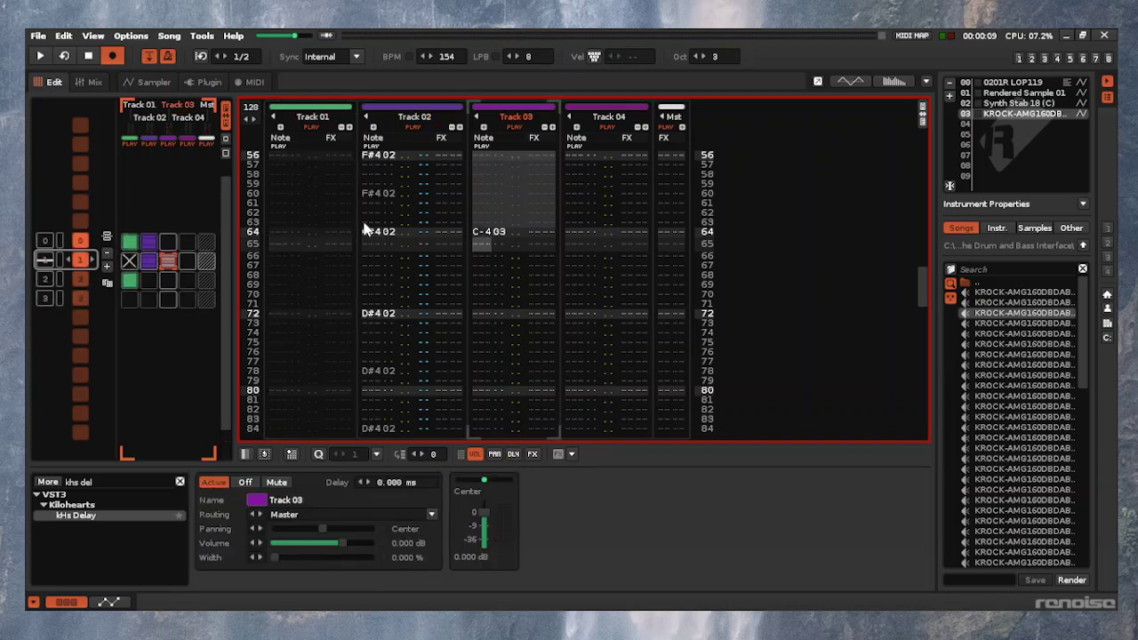
{"action": "key", "text": "Down"}
{"action": "key", "text": "Down"}
{"action": "key", "text": "ctrl+v"}
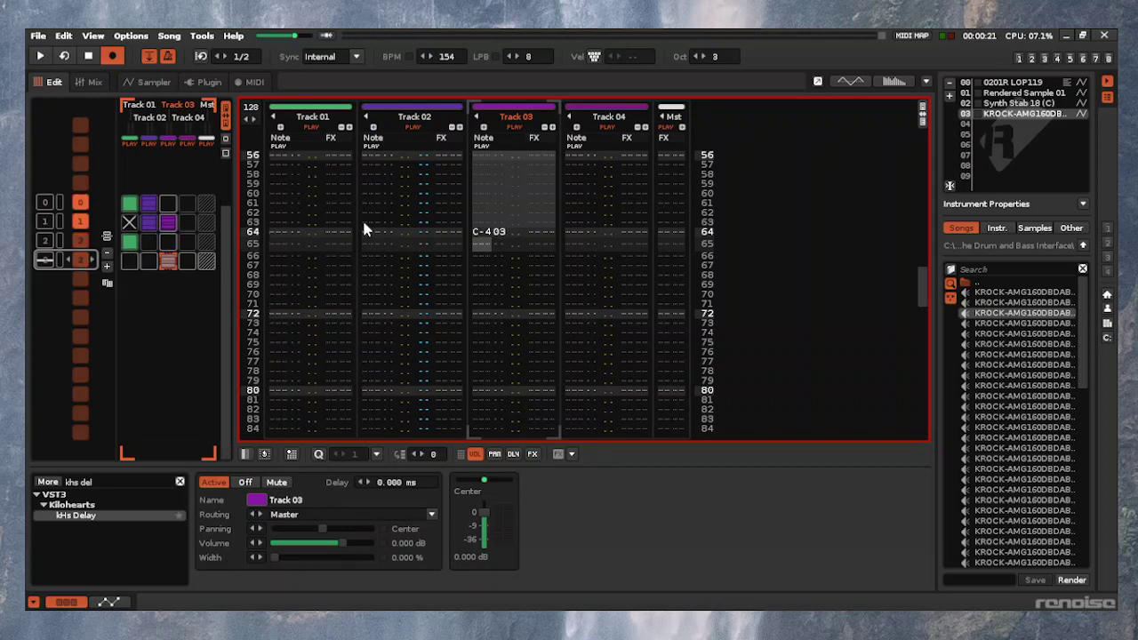
Copy Track 02's melody block into sequence positions 2 and 3, and play the arrangement from position 0
{"action": "key", "text": "shift+Tab"}
{"action": "key", "text": "ctrl+Up"}
{"action": "key", "text": "ctrl+Up"}
{"action": "key", "text": "ctrl+Down"}
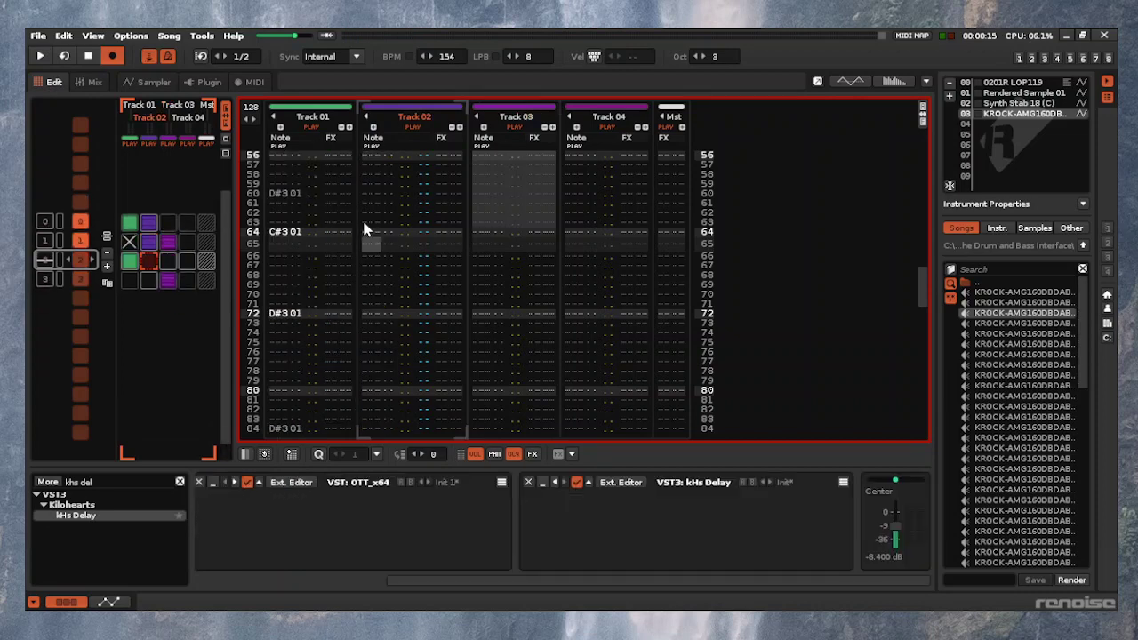
{"action": "key", "text": "ctrl+Down"}
{"action": "key", "text": "ctrl+Up"}
{"action": "key", "text": "ctrl+Up"}
{"action": "key", "text": "ctrl+Up"}
{"action": "key", "text": "space"}
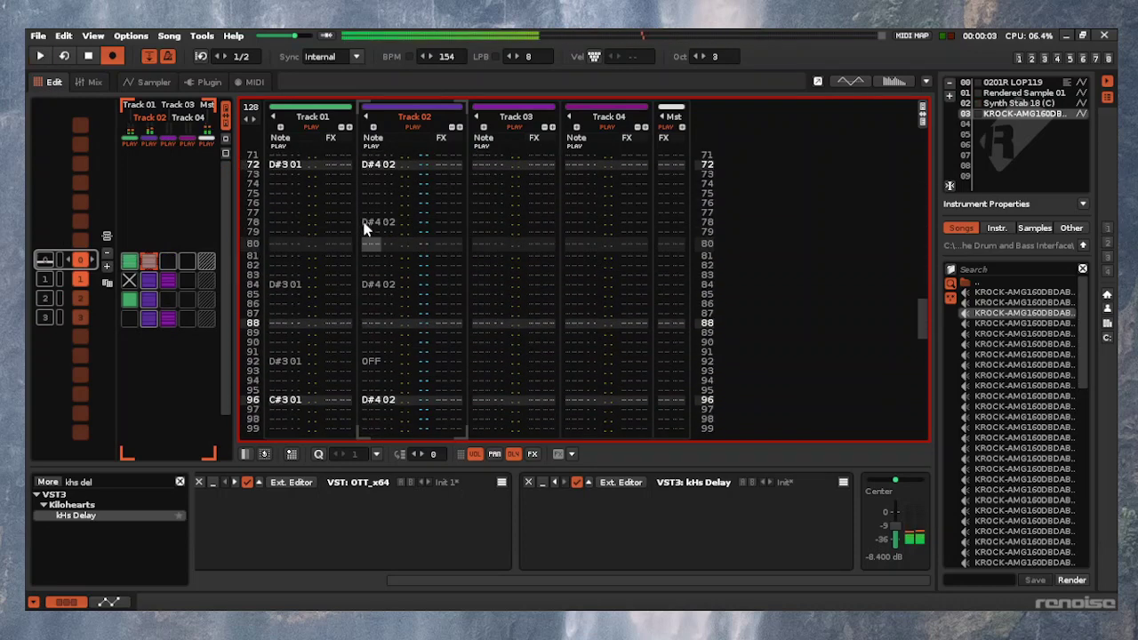
{"action": "key", "text": "space"}
Mute Track 03's slots at sequence positions 0 and 2, and Track 01's slot at position 3
{"action": "key", "text": "Tab"}
{"action": "key", "text": "ctrl+Down"}
{"action": "key", "text": "ctrl+Down"}
{"action": "key", "text": "ctrl+Down"}
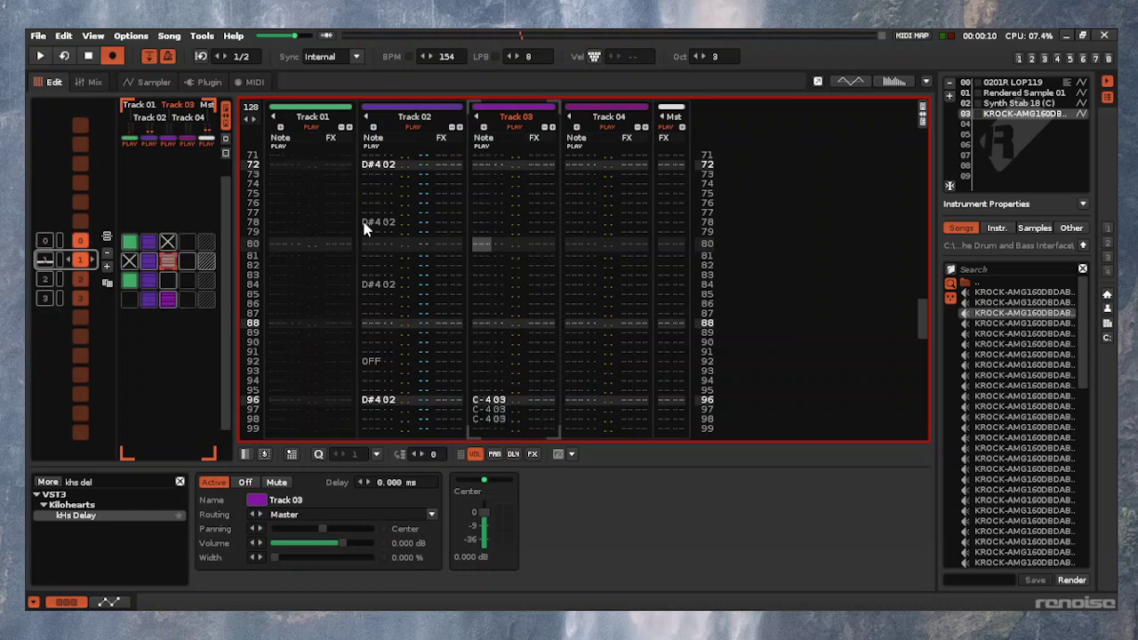
{"action": "key", "text": "shift+Tab"}
{"action": "key", "text": "shift+Tab"}
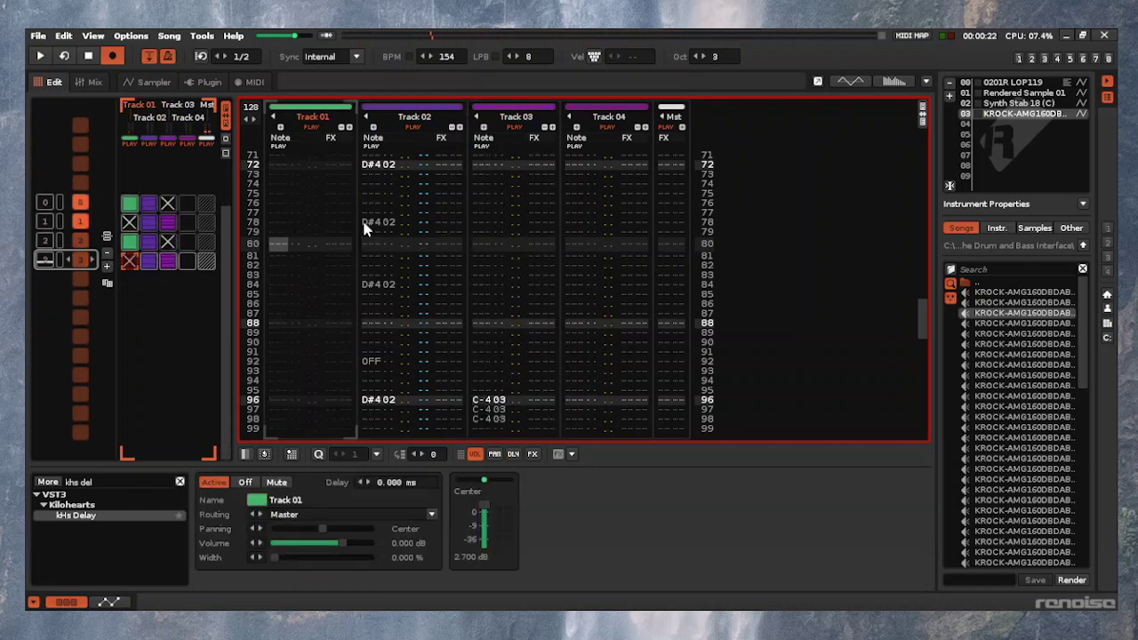
Play the song from sequence position 0 to check the muted slots
{"action": "key", "text": "ctrl+Up"}
{"action": "key", "text": "ctrl+Up"}
{"action": "key", "text": "ctrl+Up"}
{"action": "key", "text": "space"}
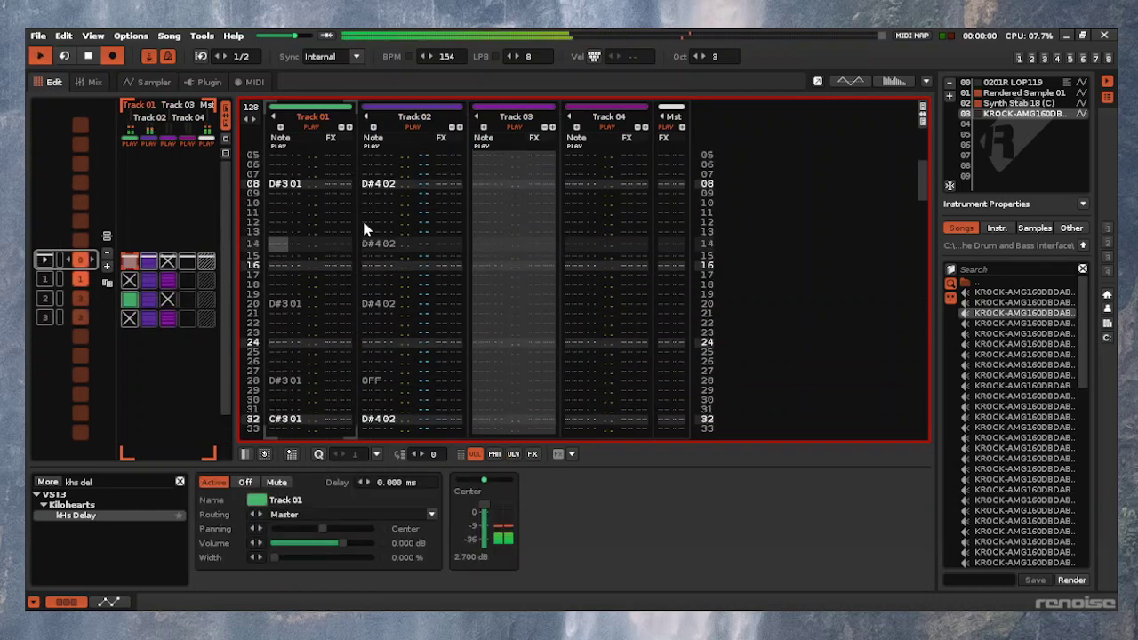